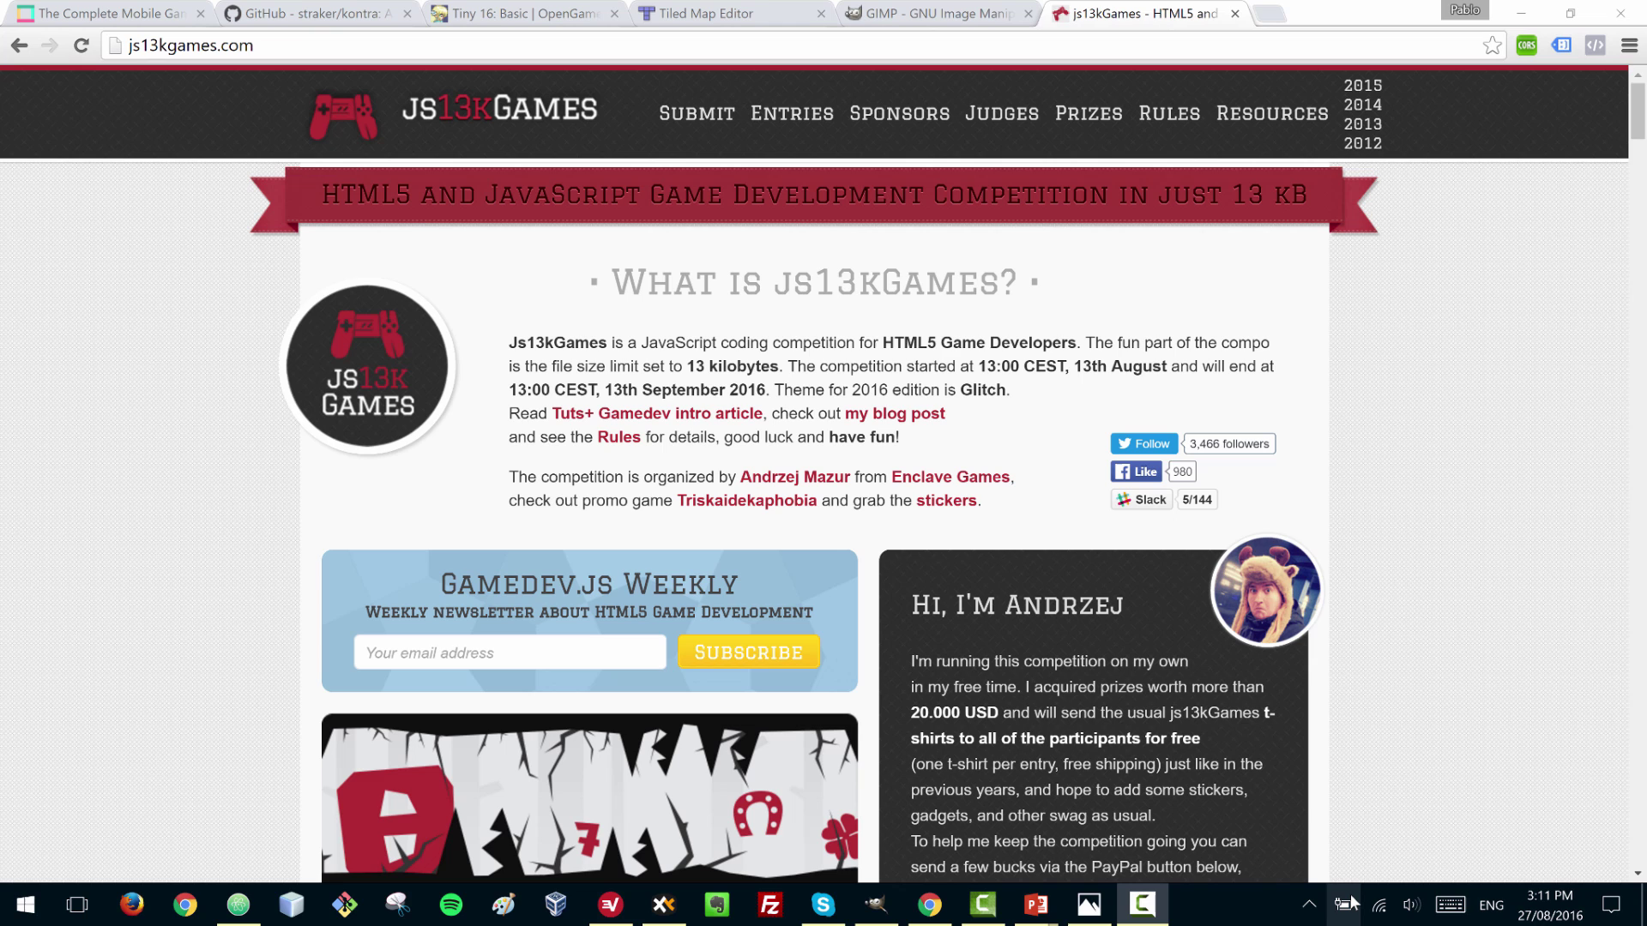
- Switch over to the background.png image for a look
key(alt+Tab)
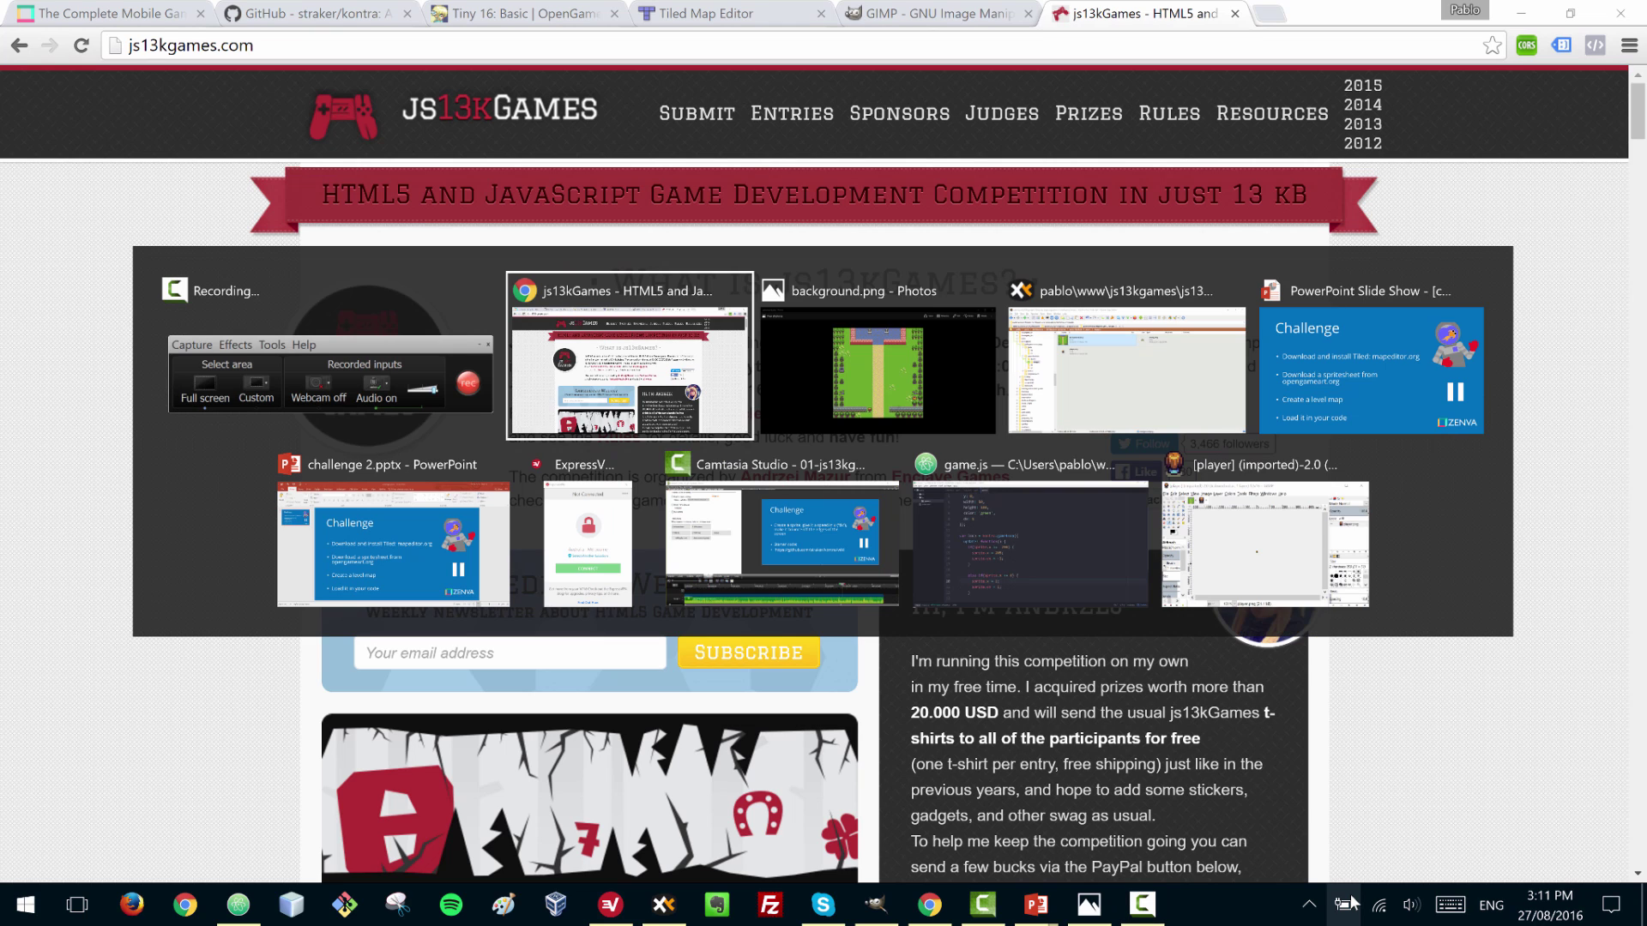
key(alt+Tab)
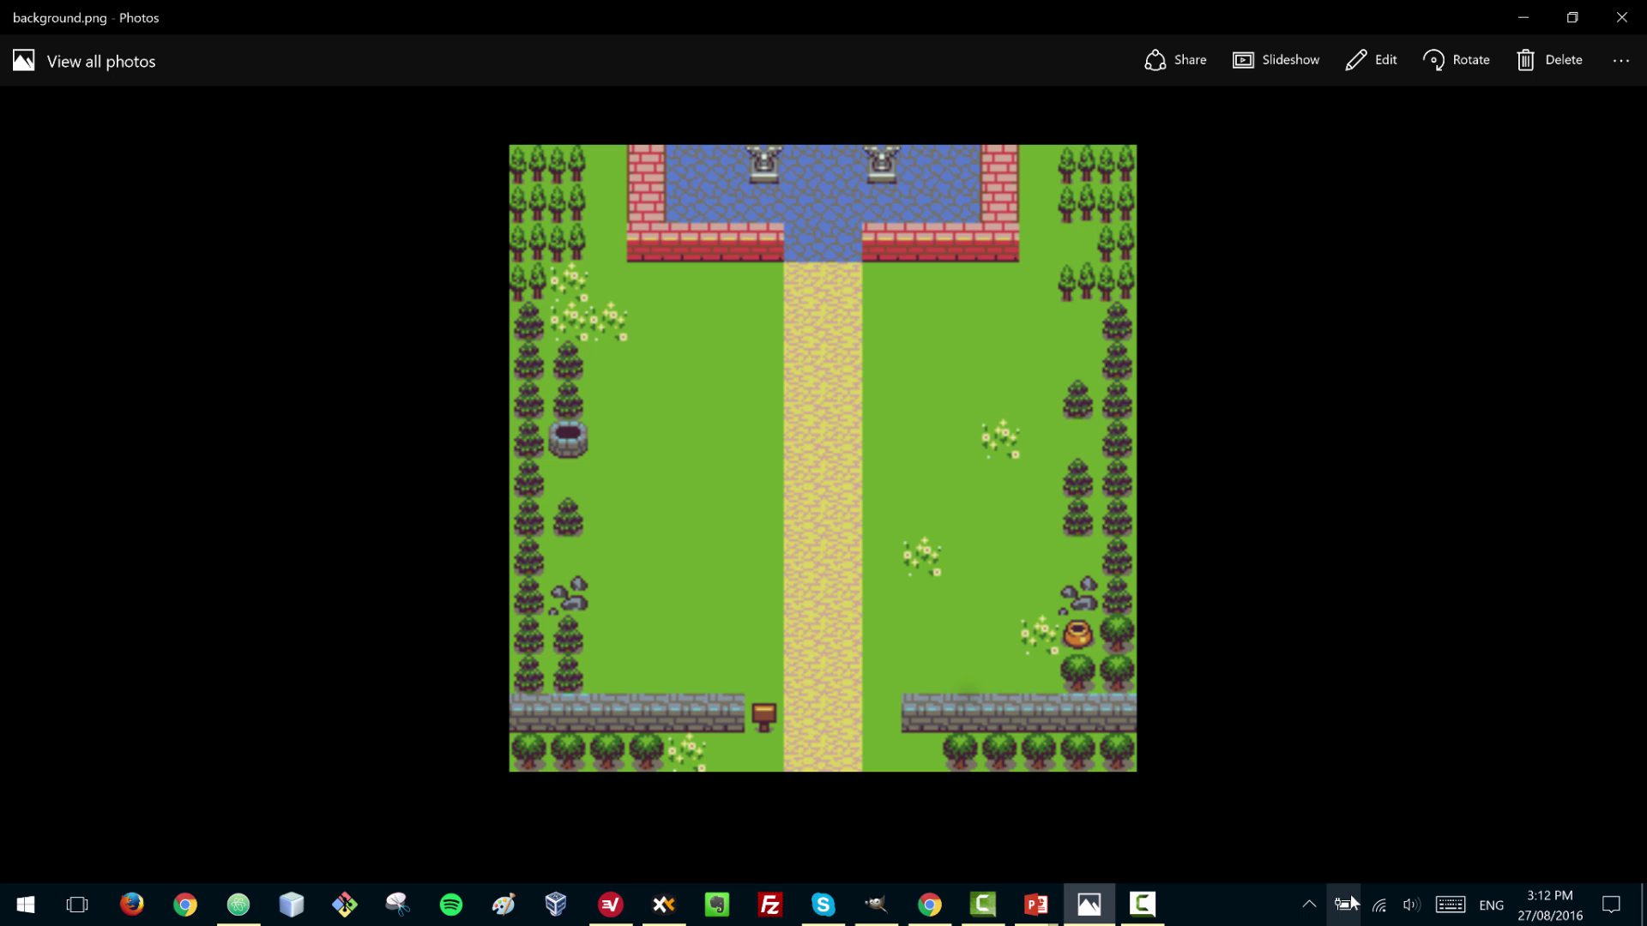
click(1346, 904)
- Back in Chrome, visit the Tiny 16: Basic tileset page, then the Tiled Map Editor site
key(alt+Tab)
key(alt+Tab)
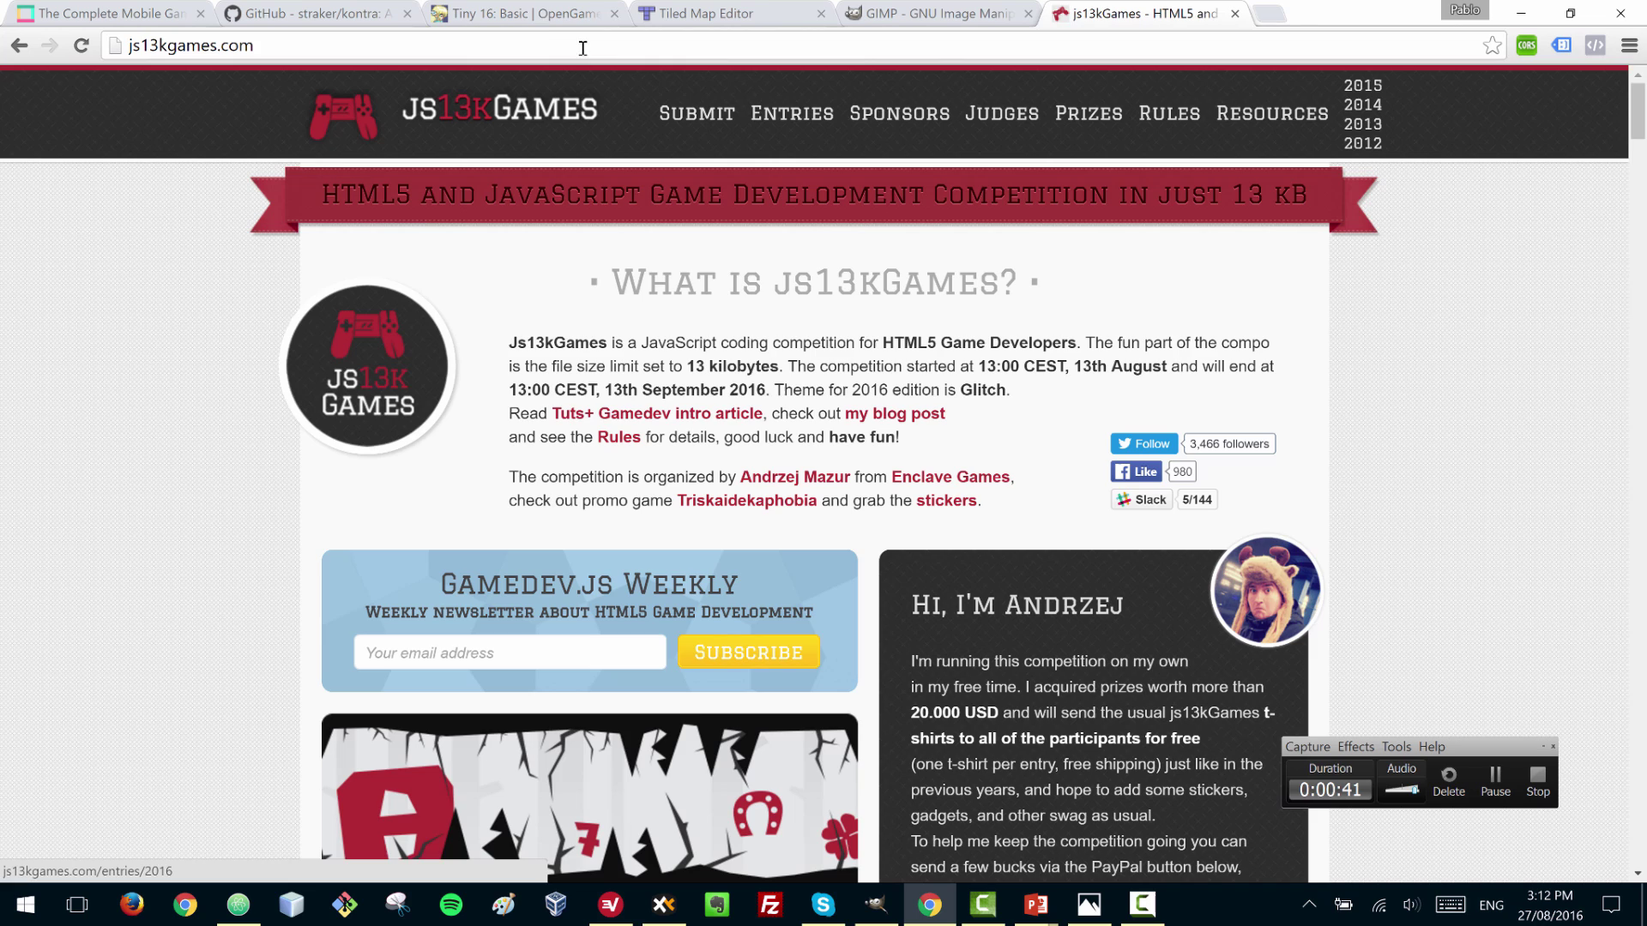
click(539, 19)
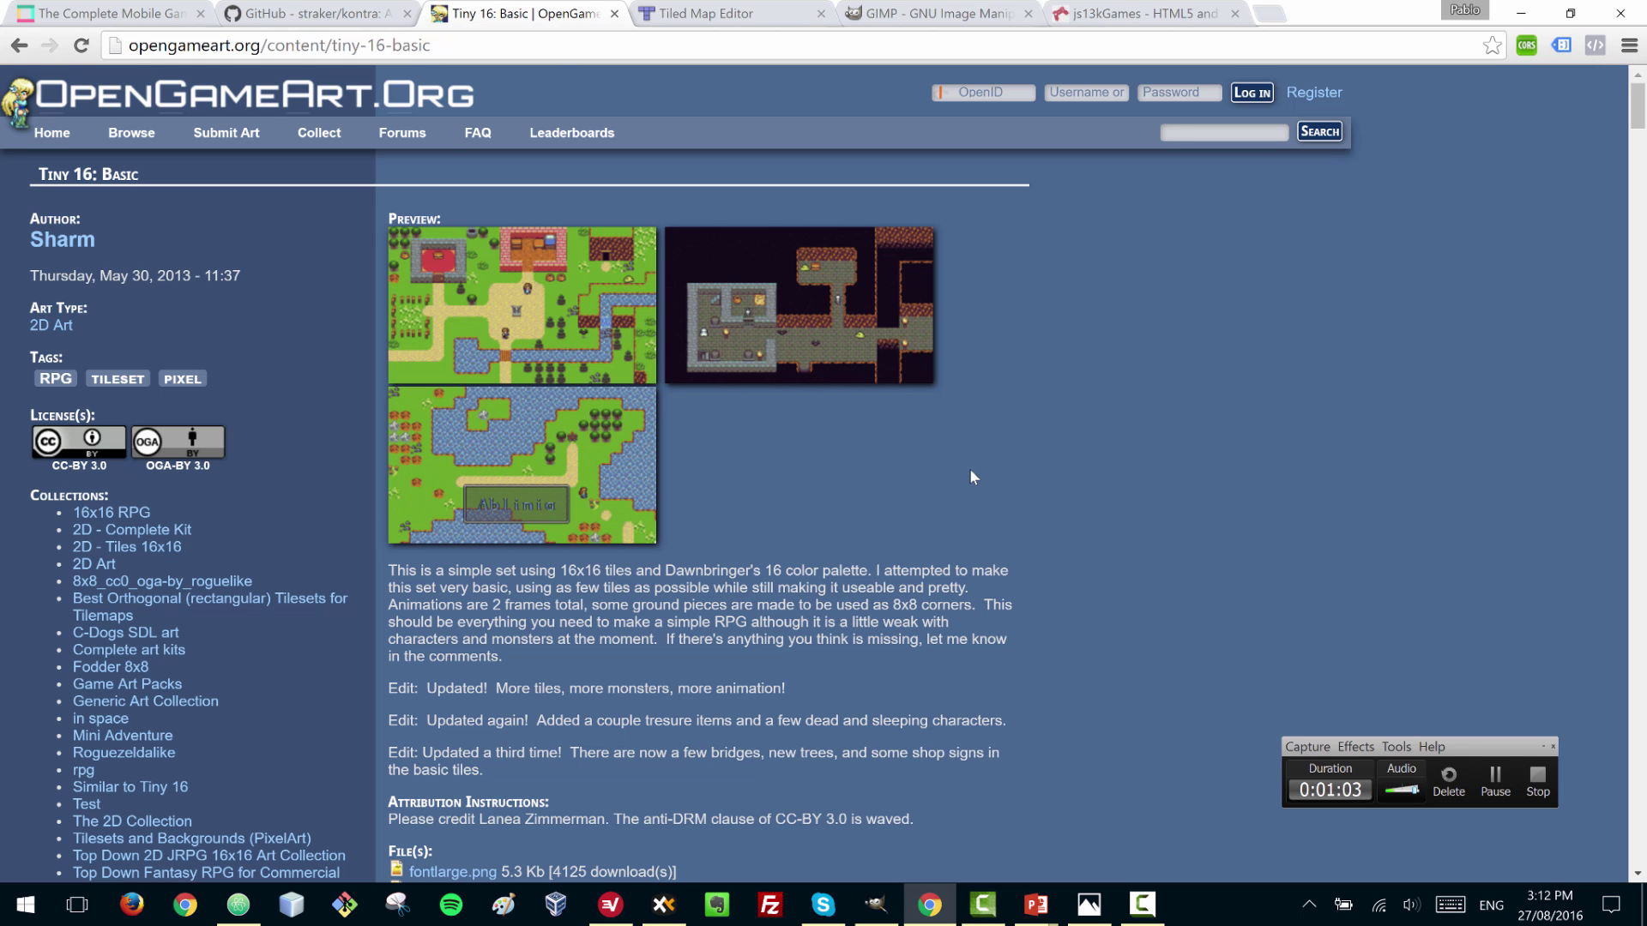
click(705, 12)
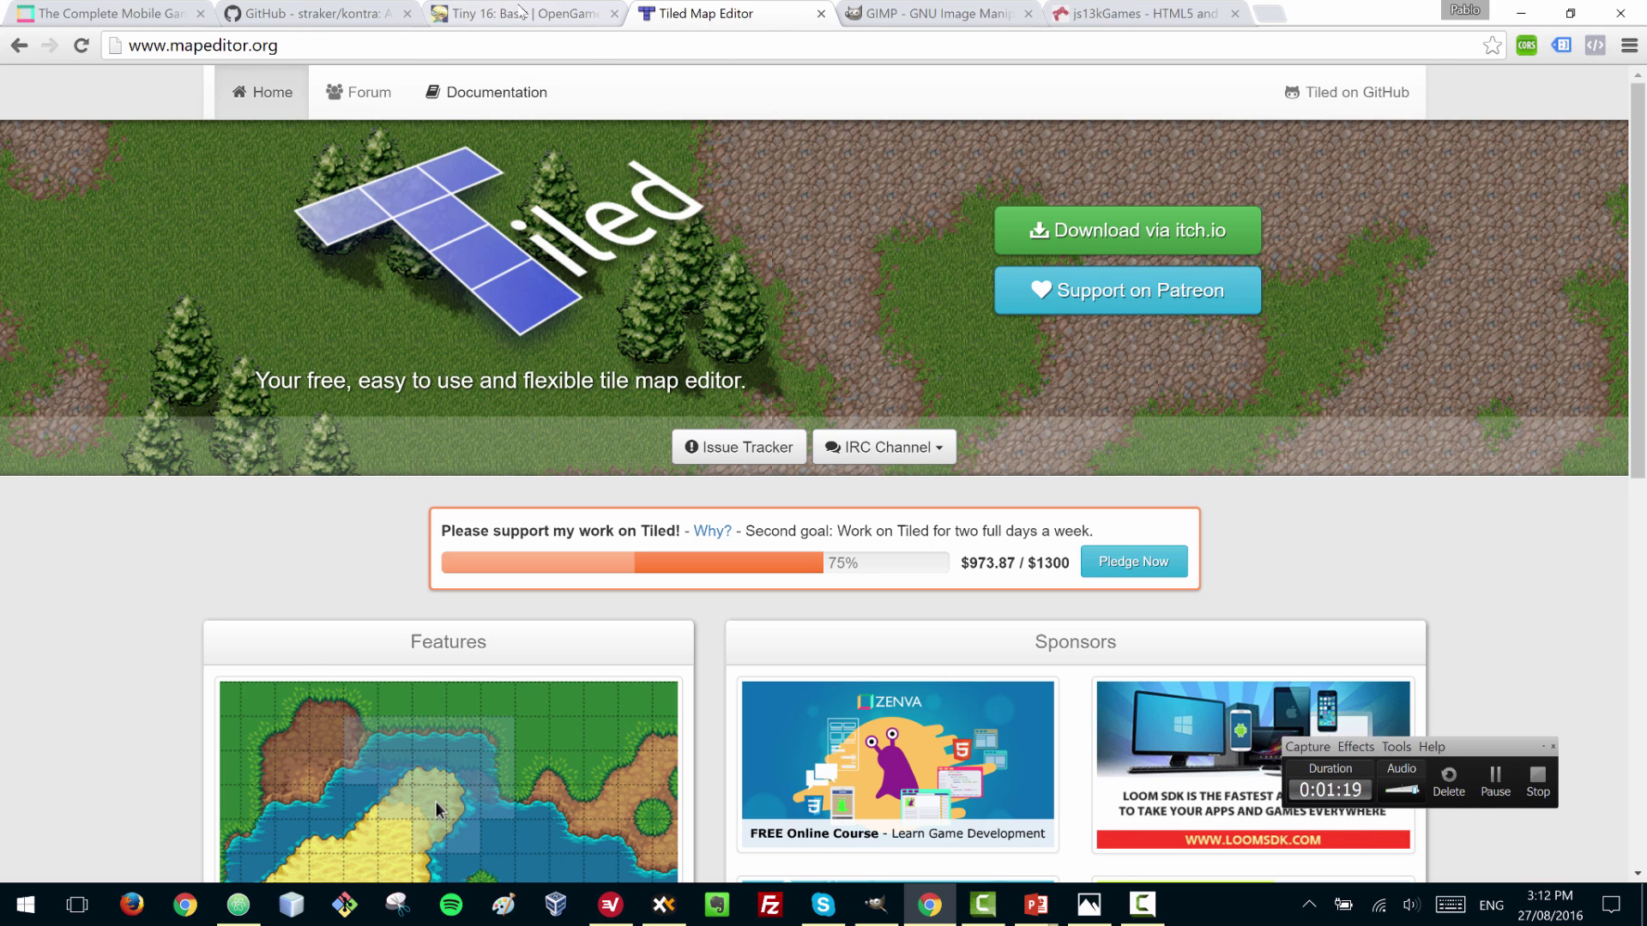
- Browse the Tiny 16: Basic, Tiled Map Editor and GIMP website tabs
click(520, 12)
scroll(688, 491, down, 5)
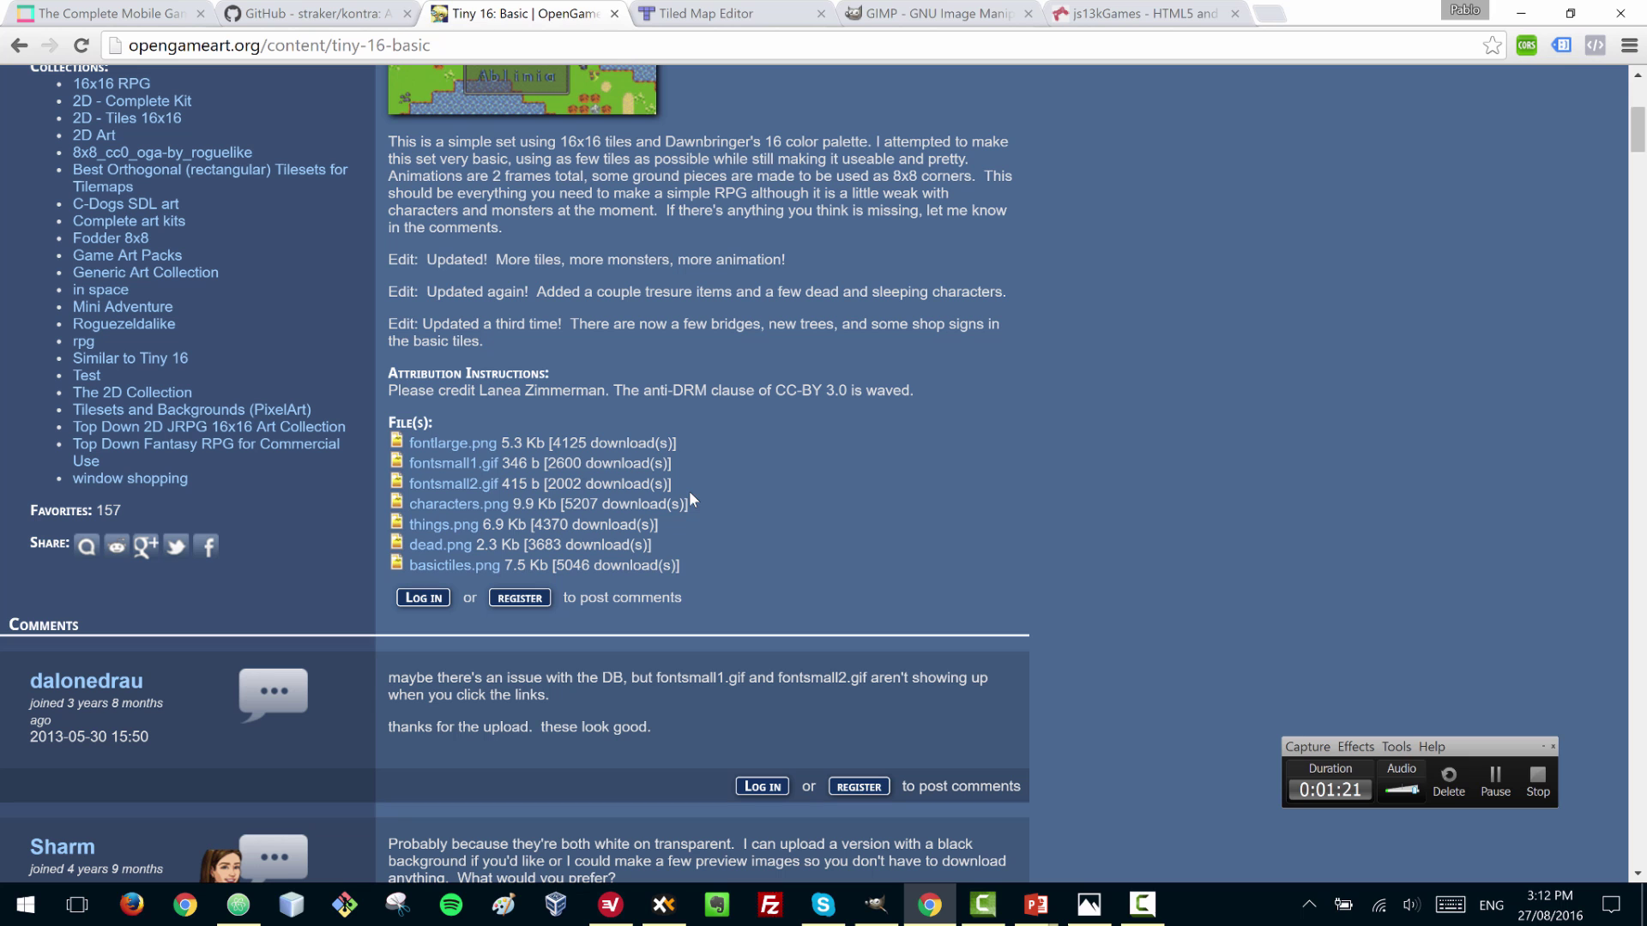
click(682, 13)
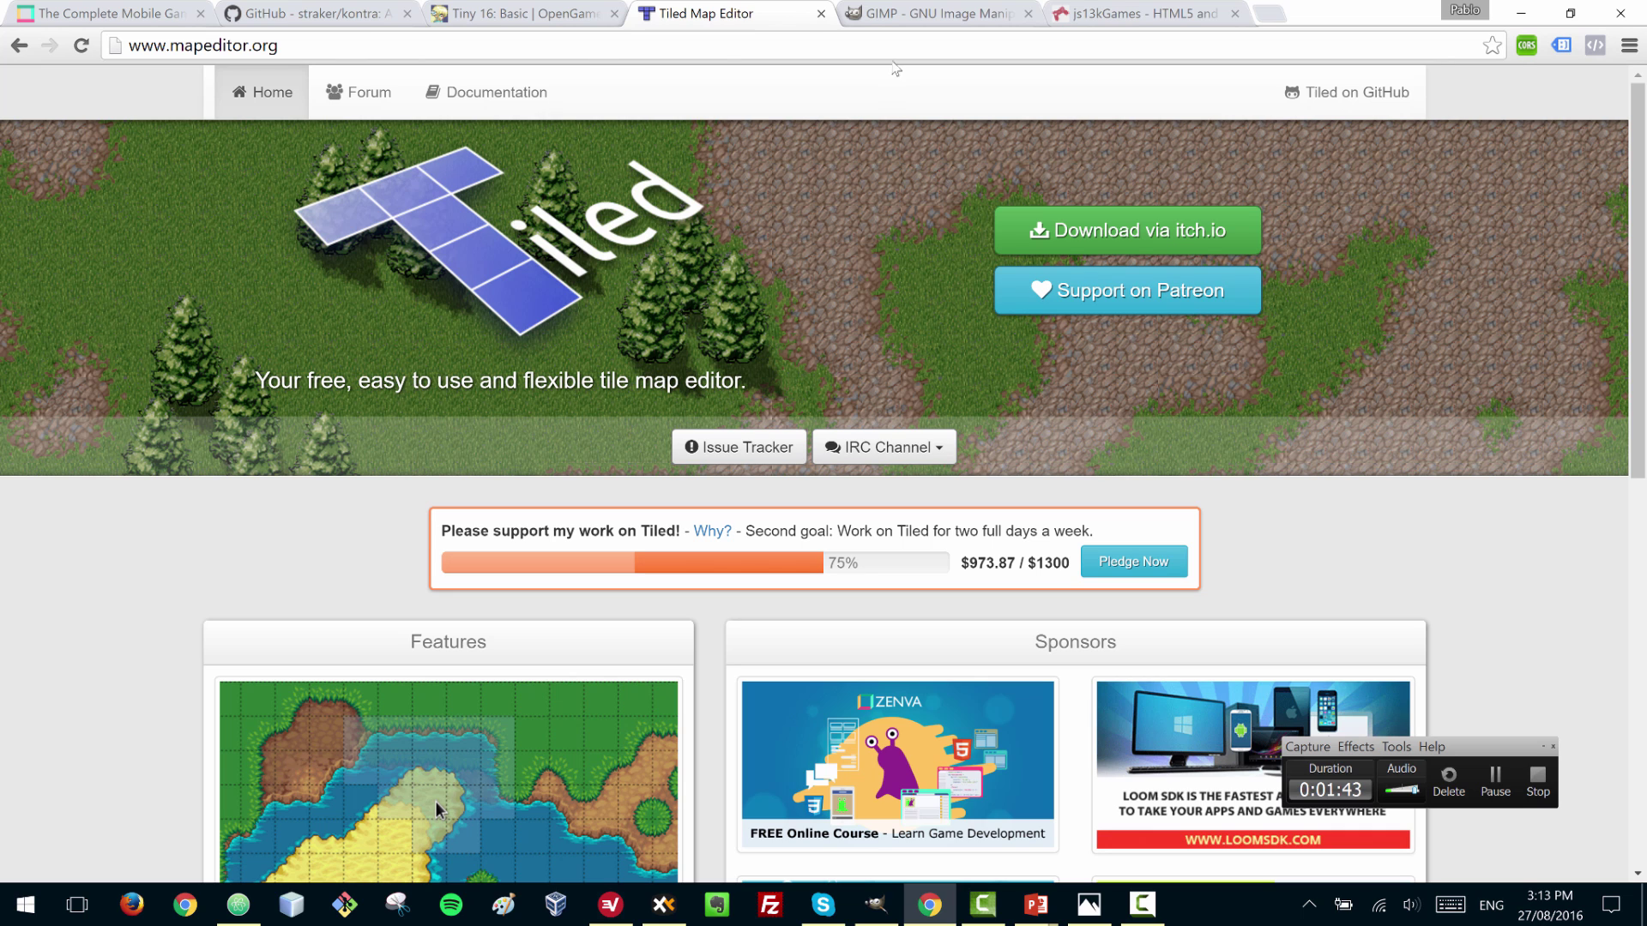
click(908, 12)
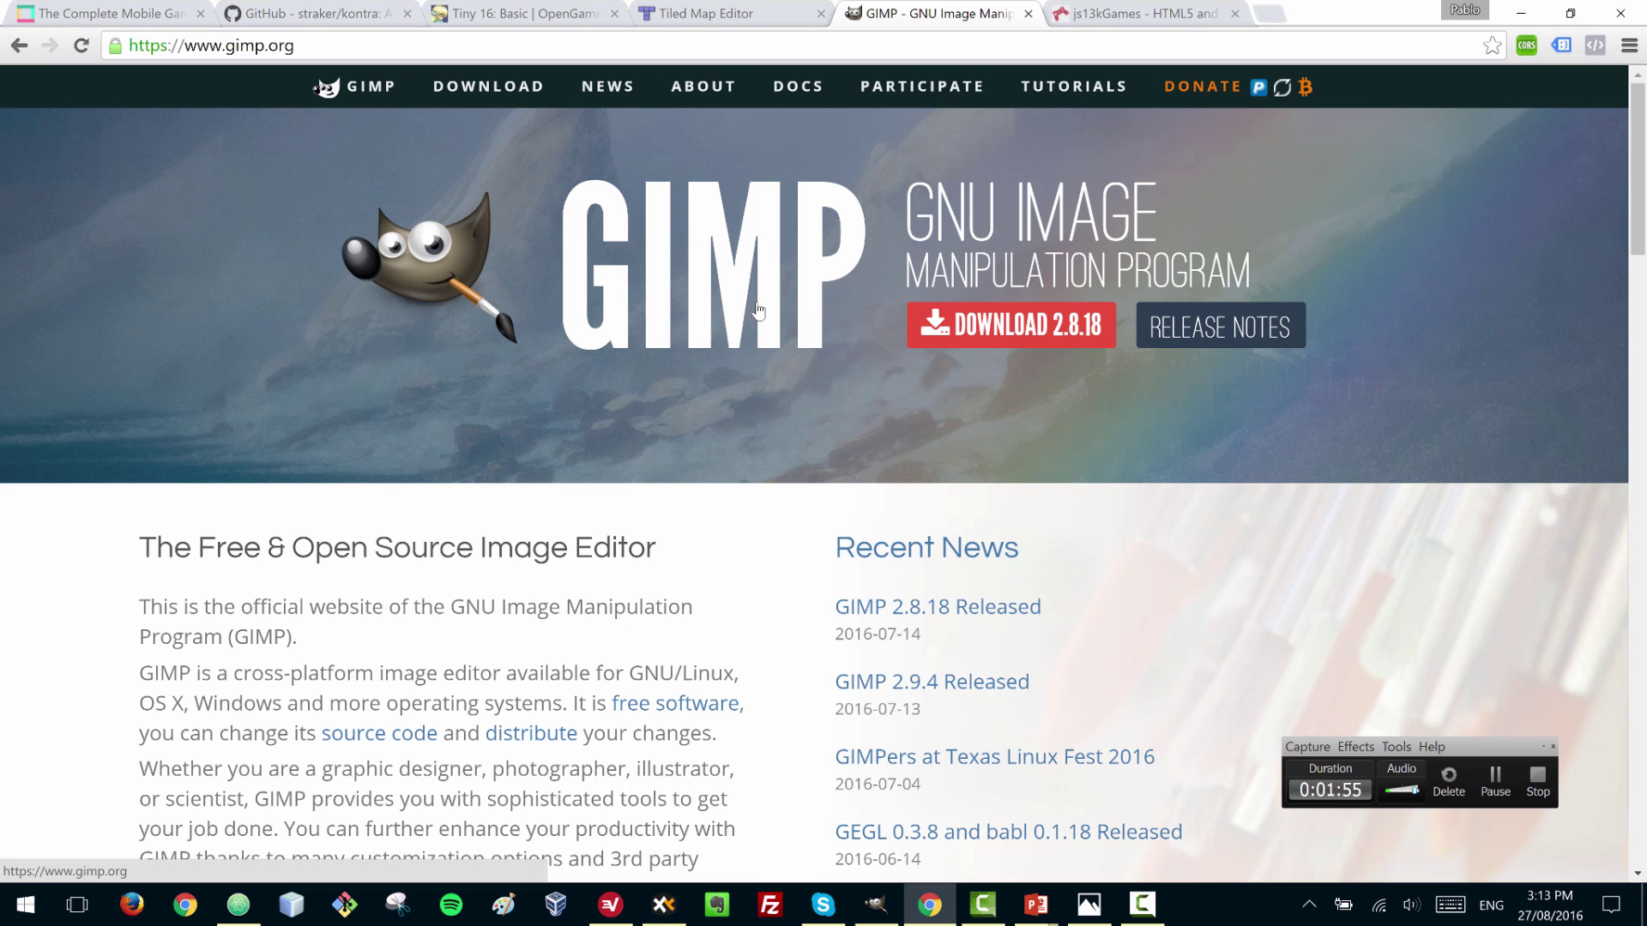
click(734, 23)
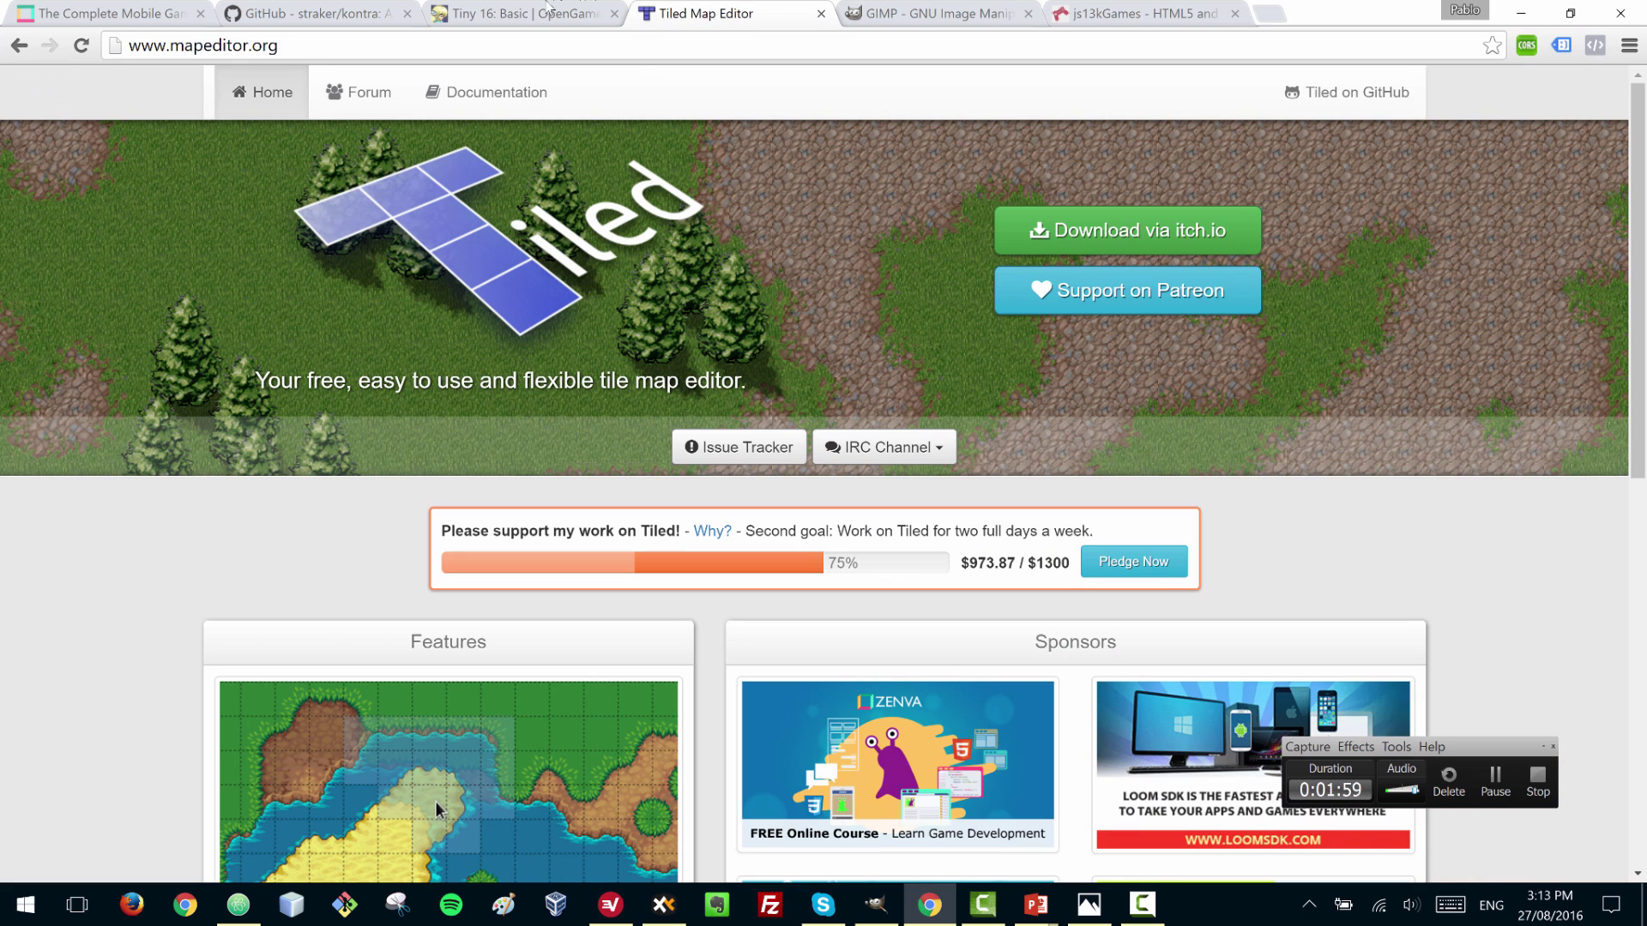
- Download basictiles.png from the Tiny 16: Basic page's Files list
click(536, 12)
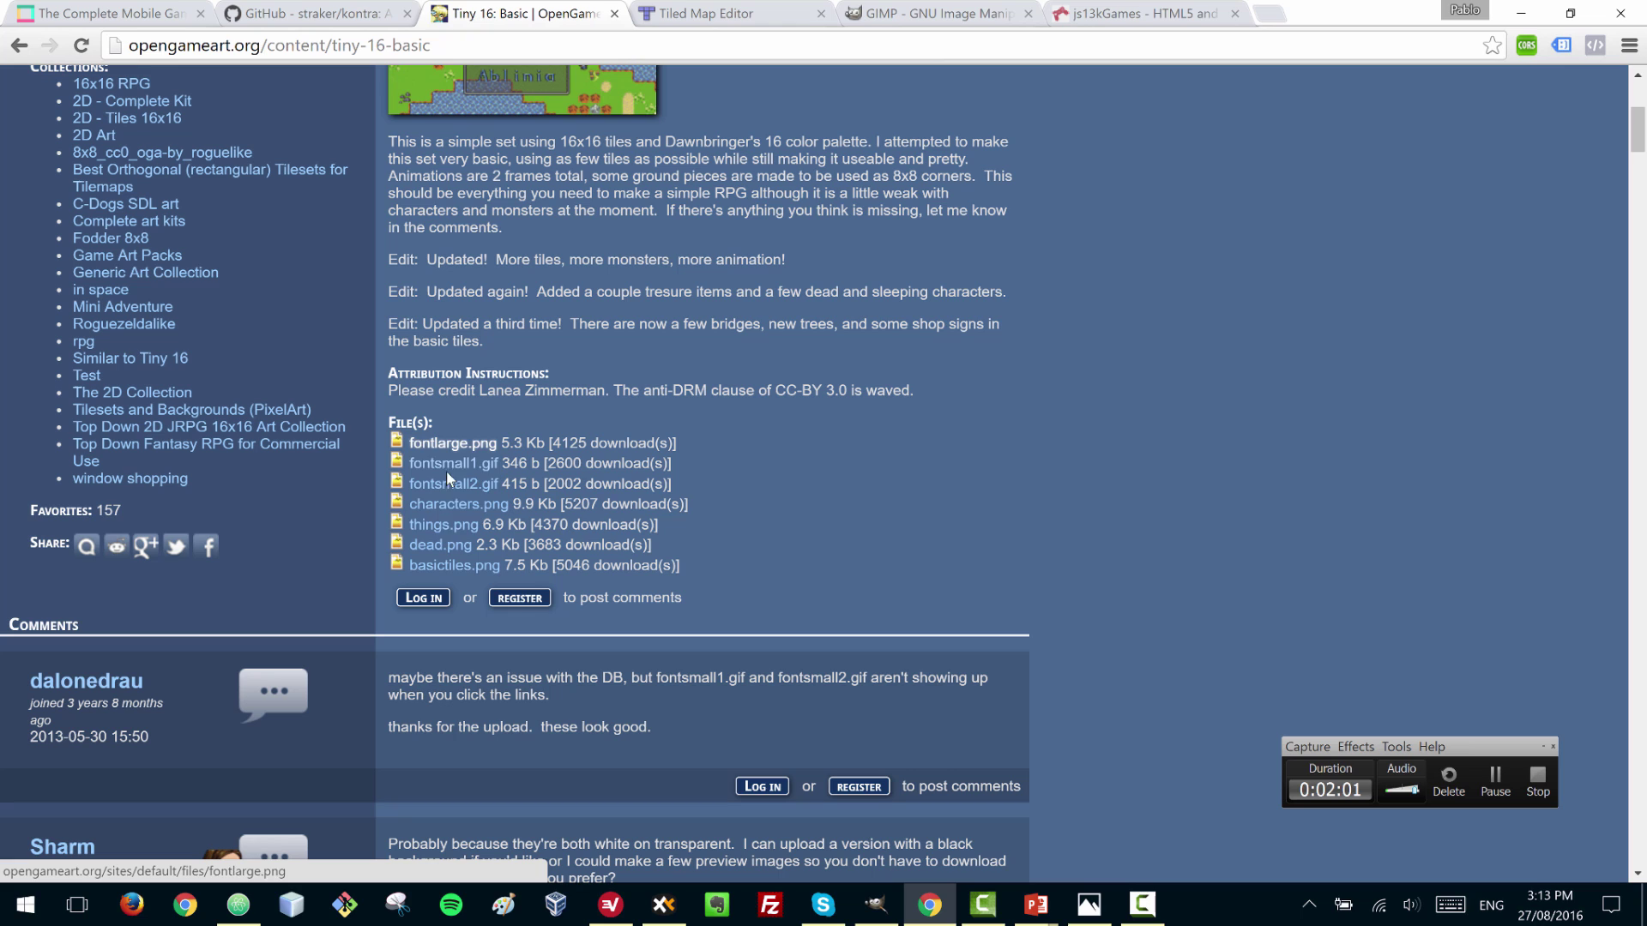
click(459, 566)
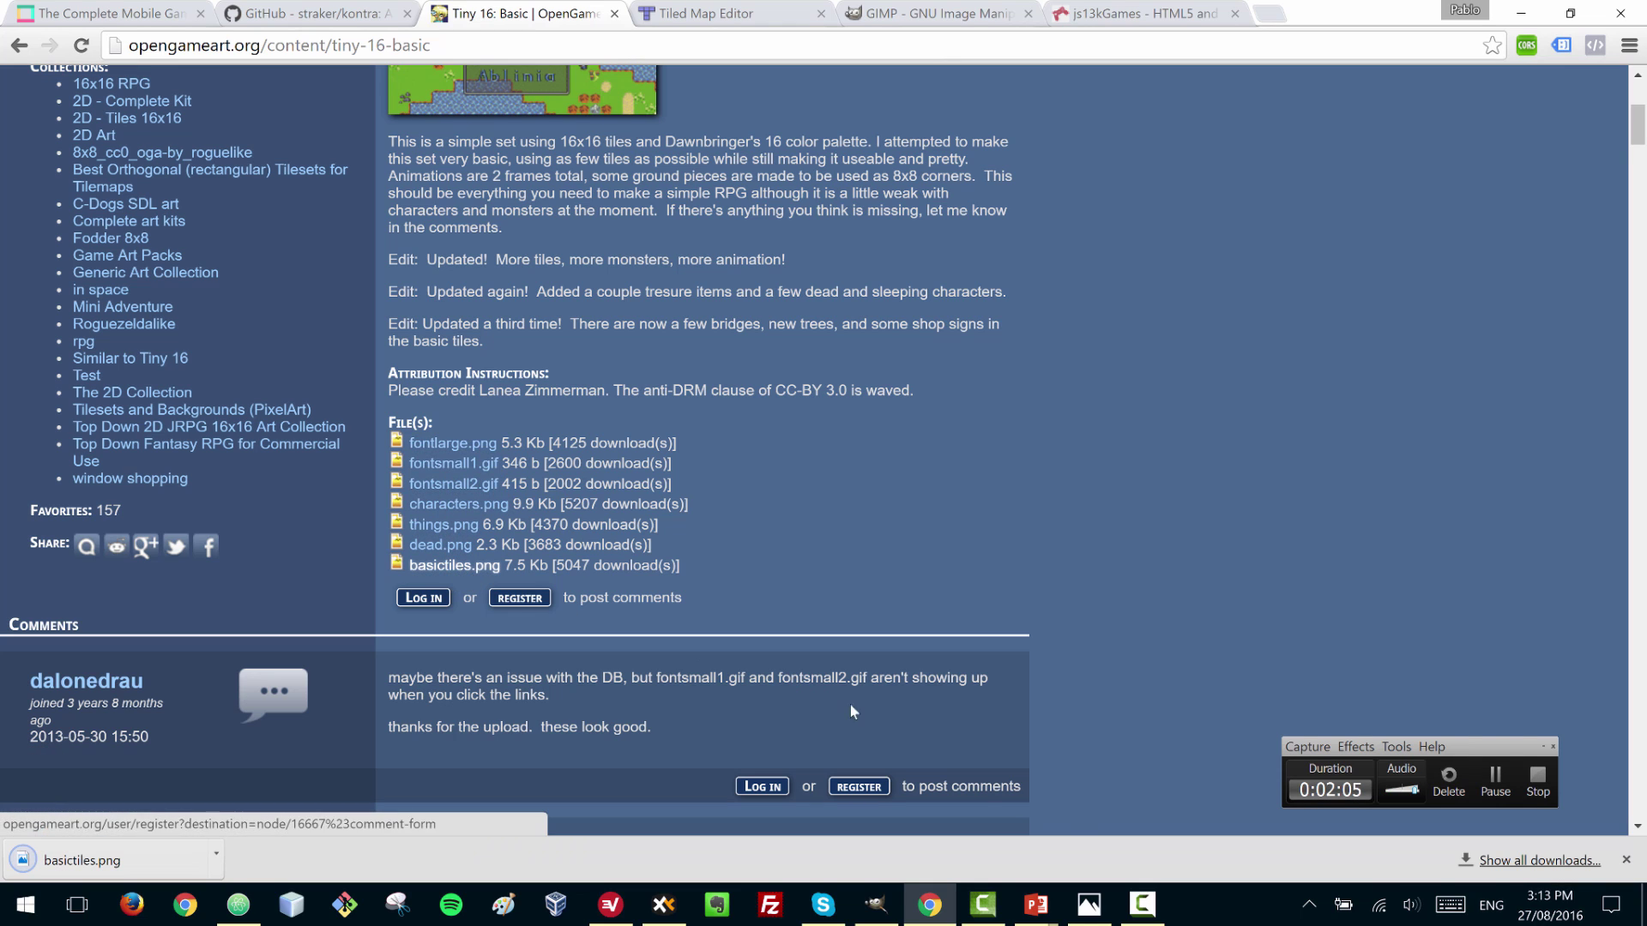
click(668, 914)
- Preview basictiles_2.png from the original assets folder in Photos, zooming in, then close it
click(382, 130)
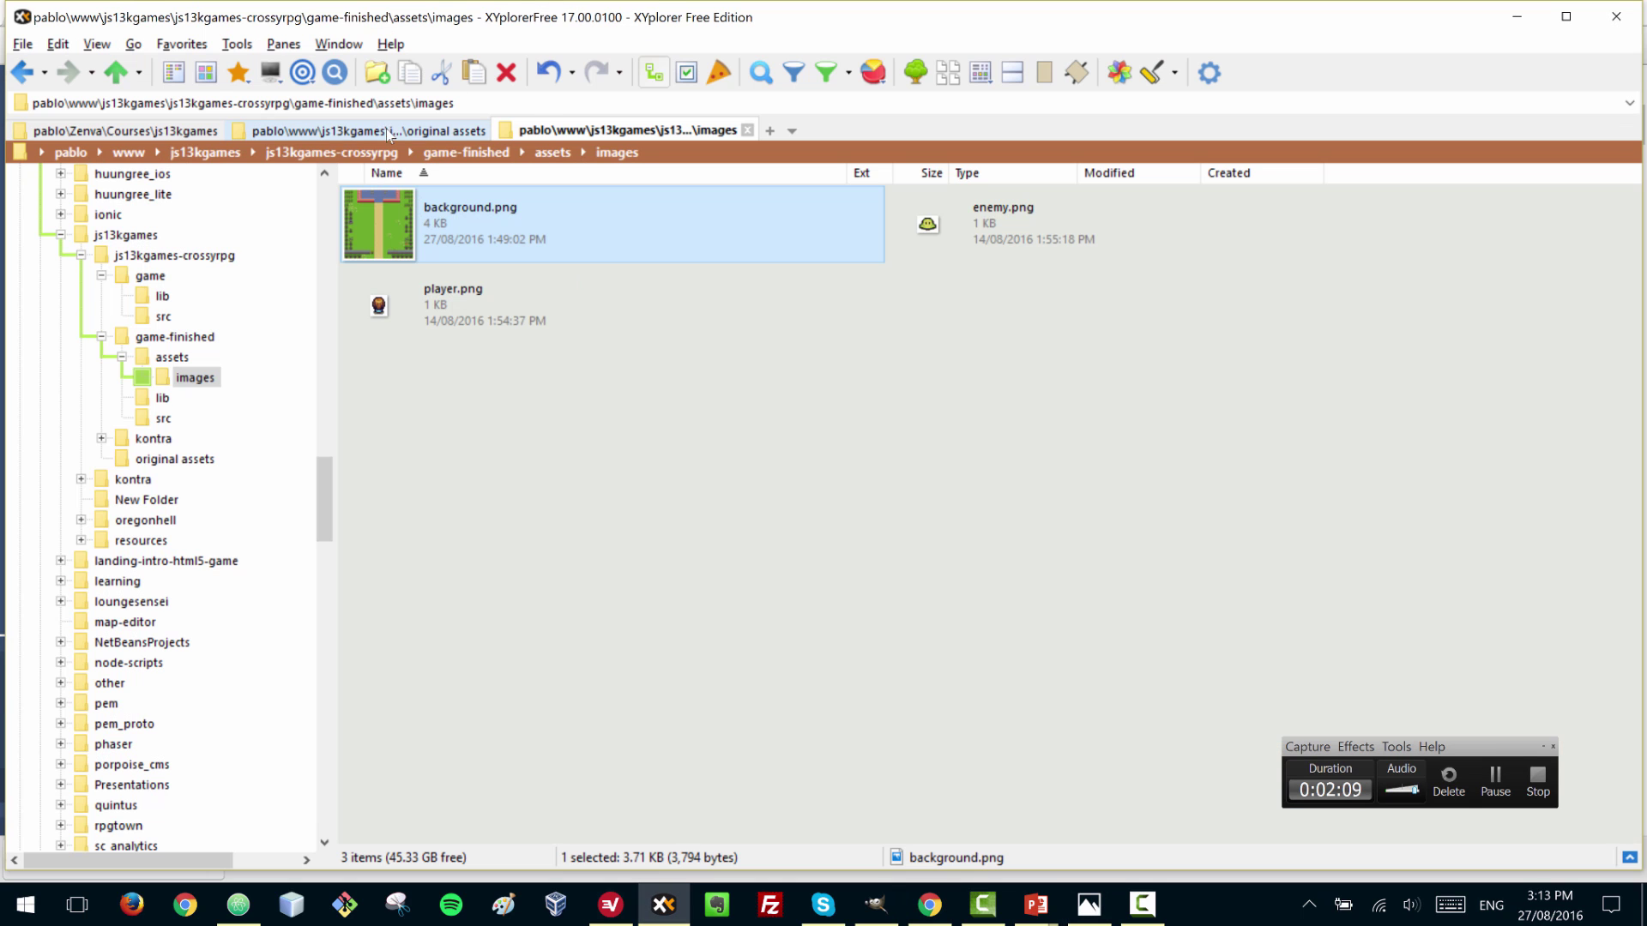
double_click(422, 218)
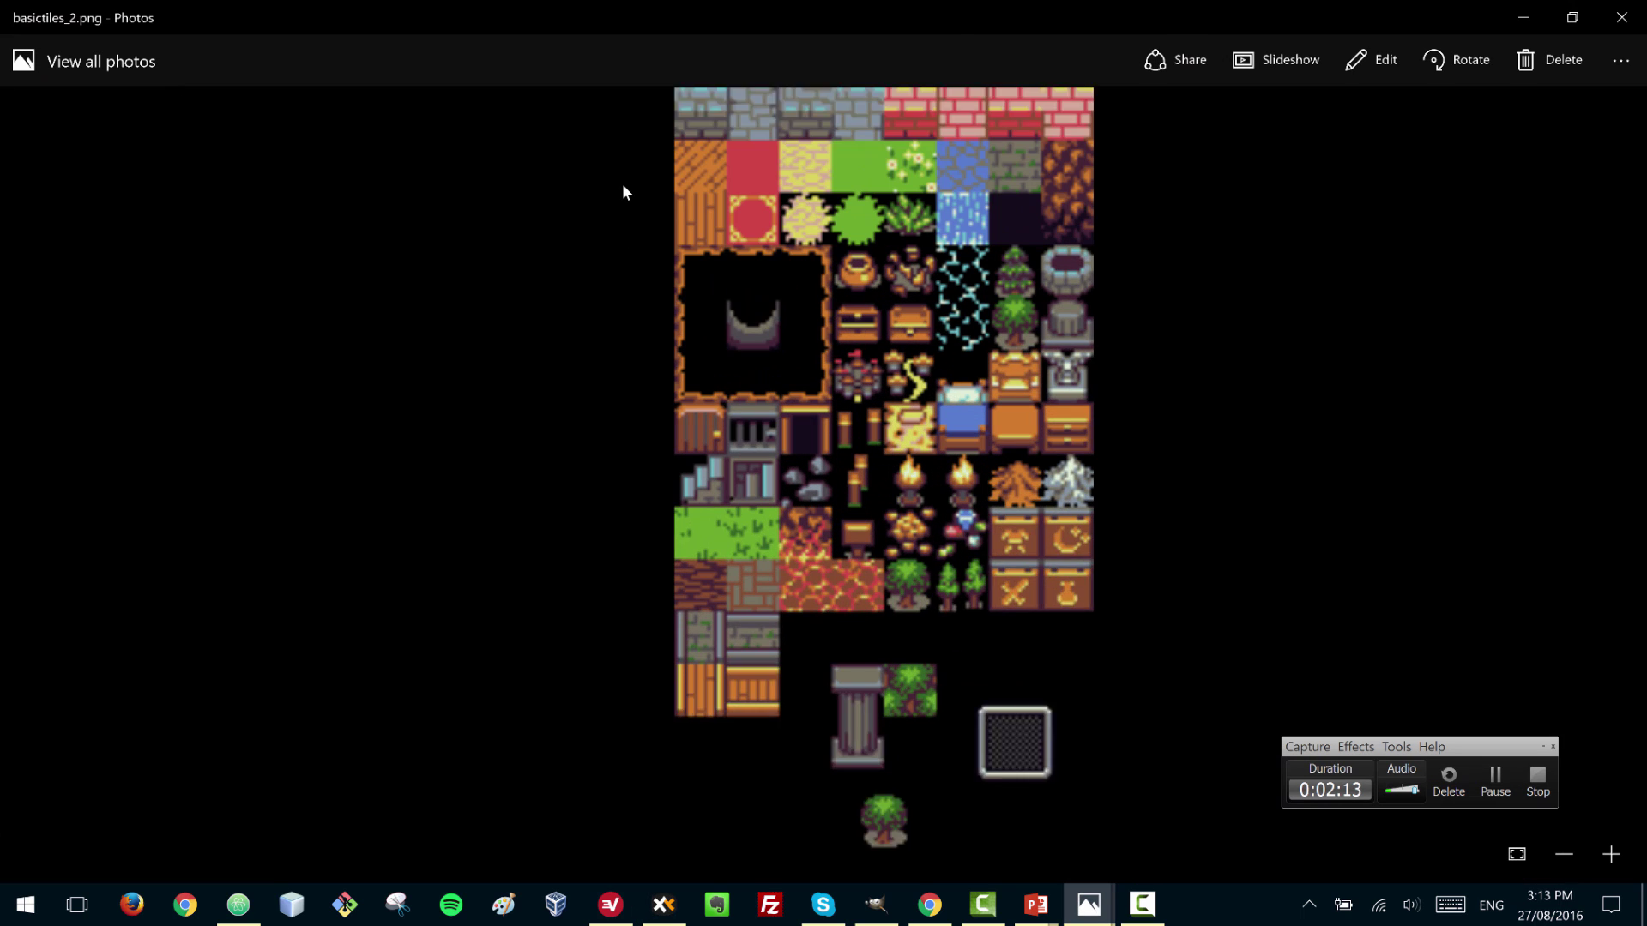
scroll(824, 429, down, 4)
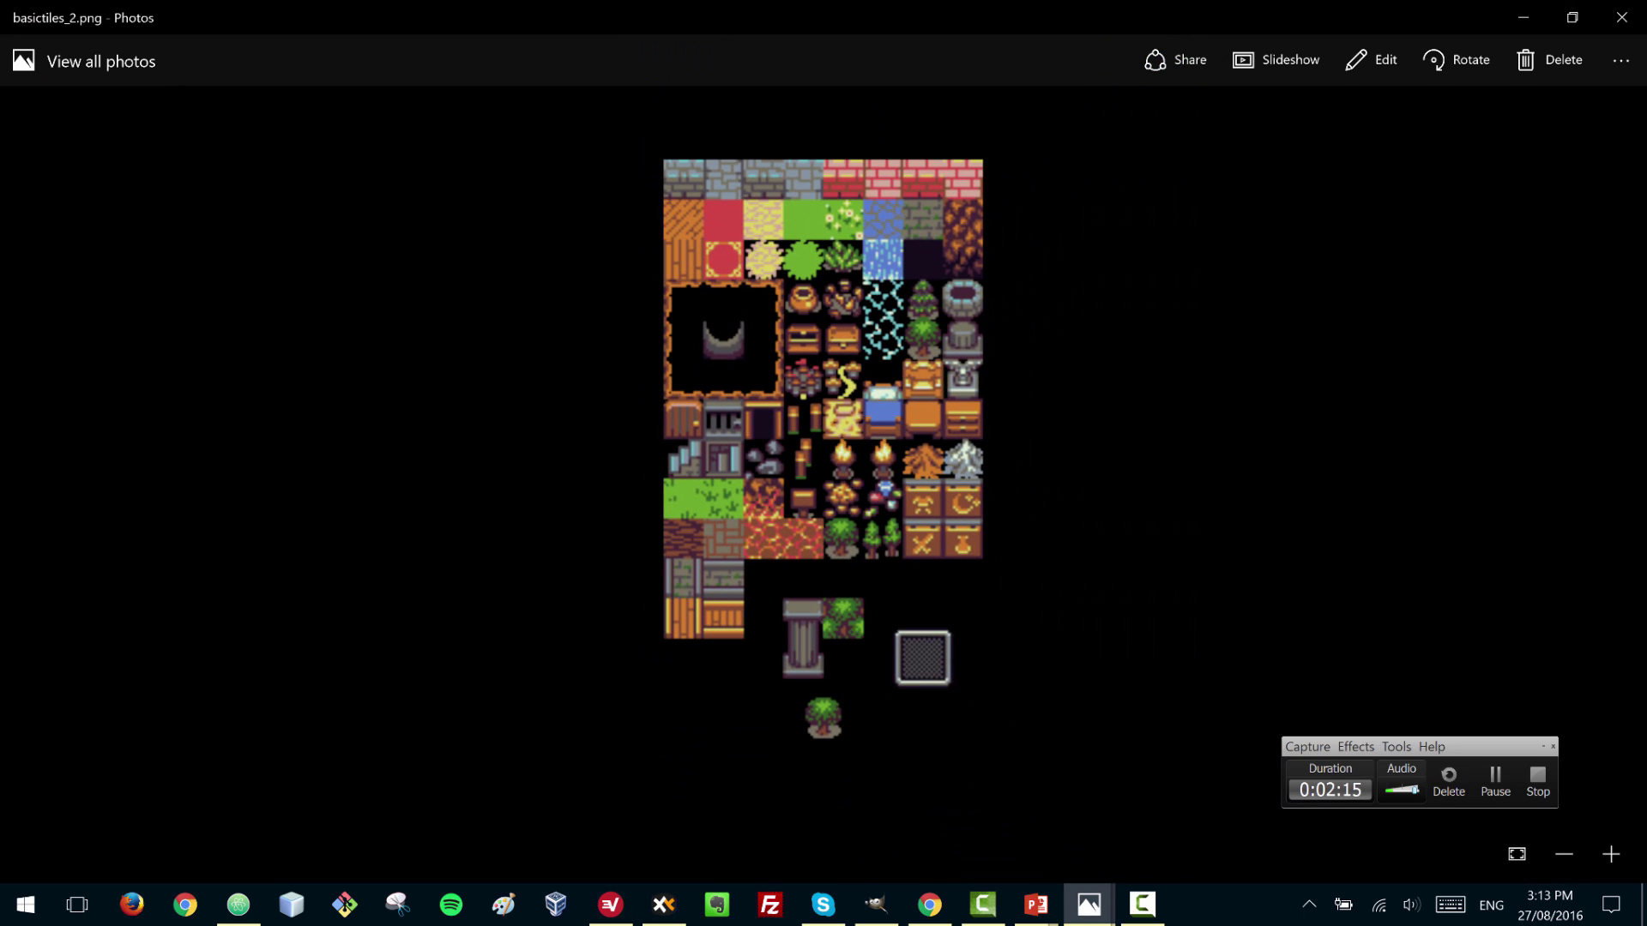
scroll(622, 191, up, 2)
scroll(622, 190, down, 2)
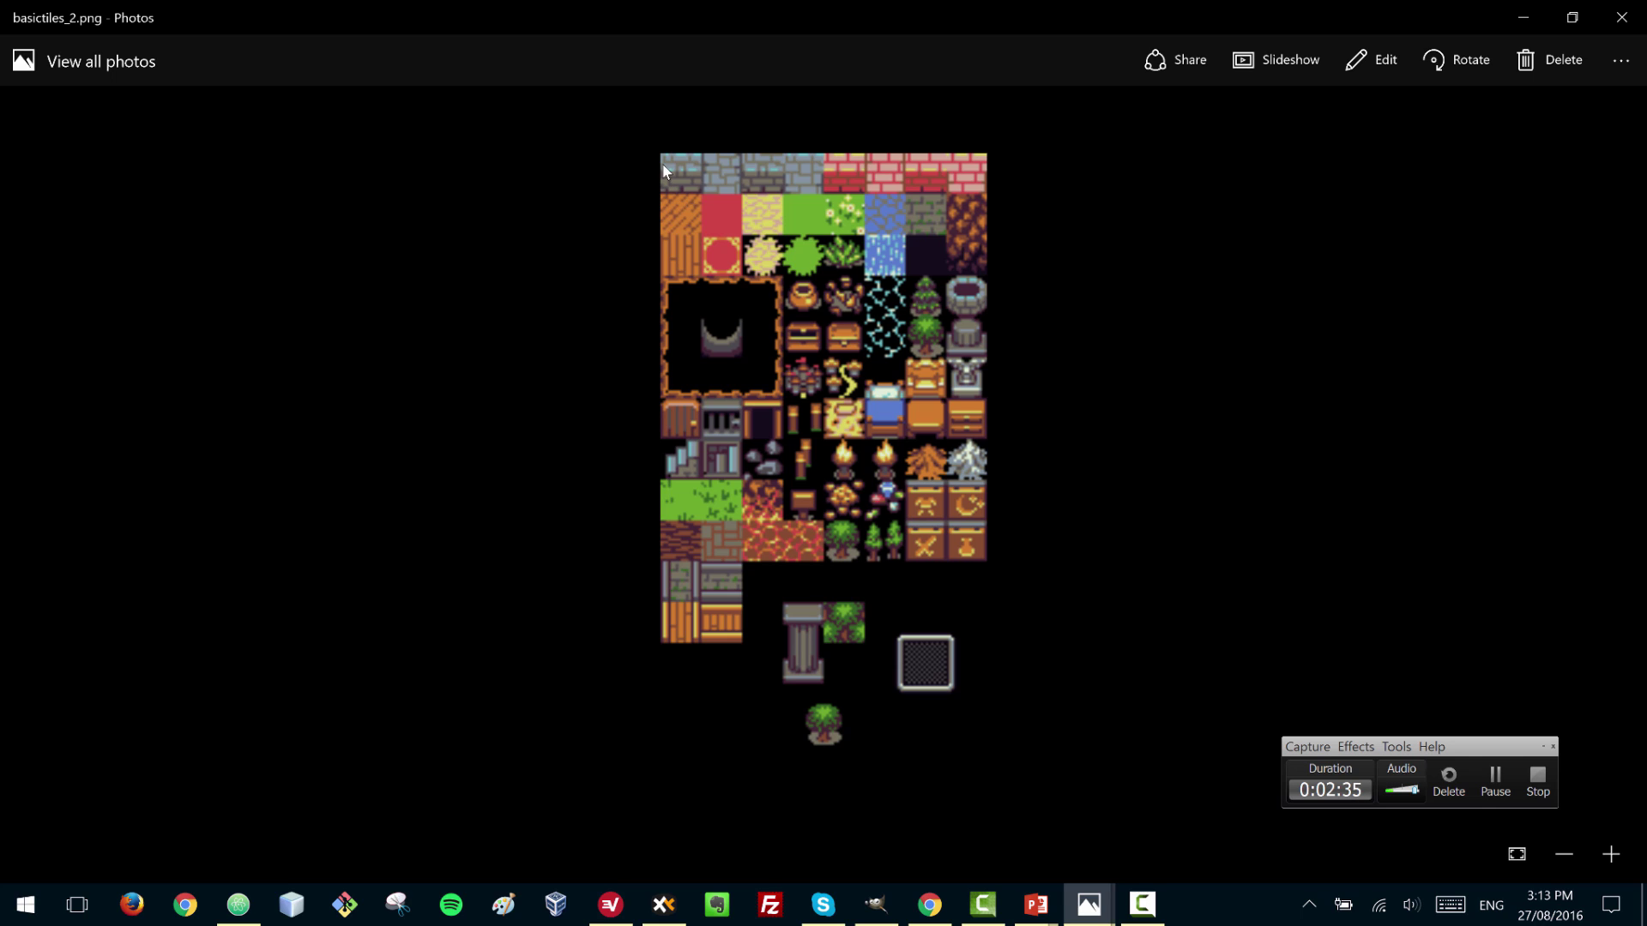
click(1625, 28)
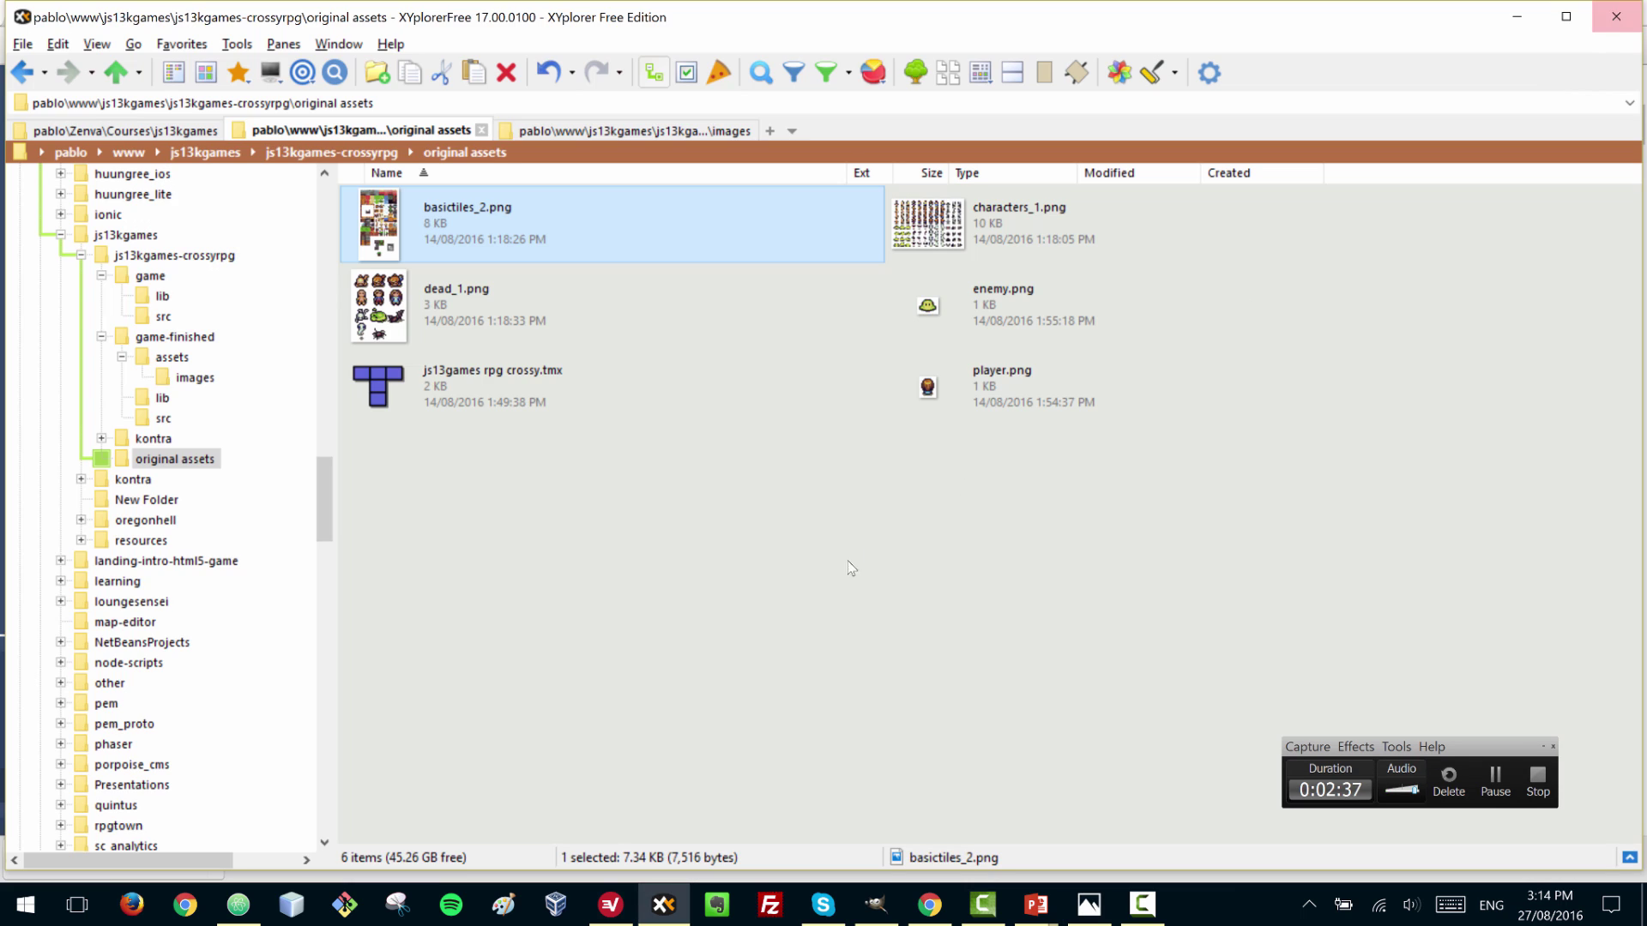
- Launch Tiled maximised, skipping the update prompt, and start a new map via File > New
key(super)
text(tiled)
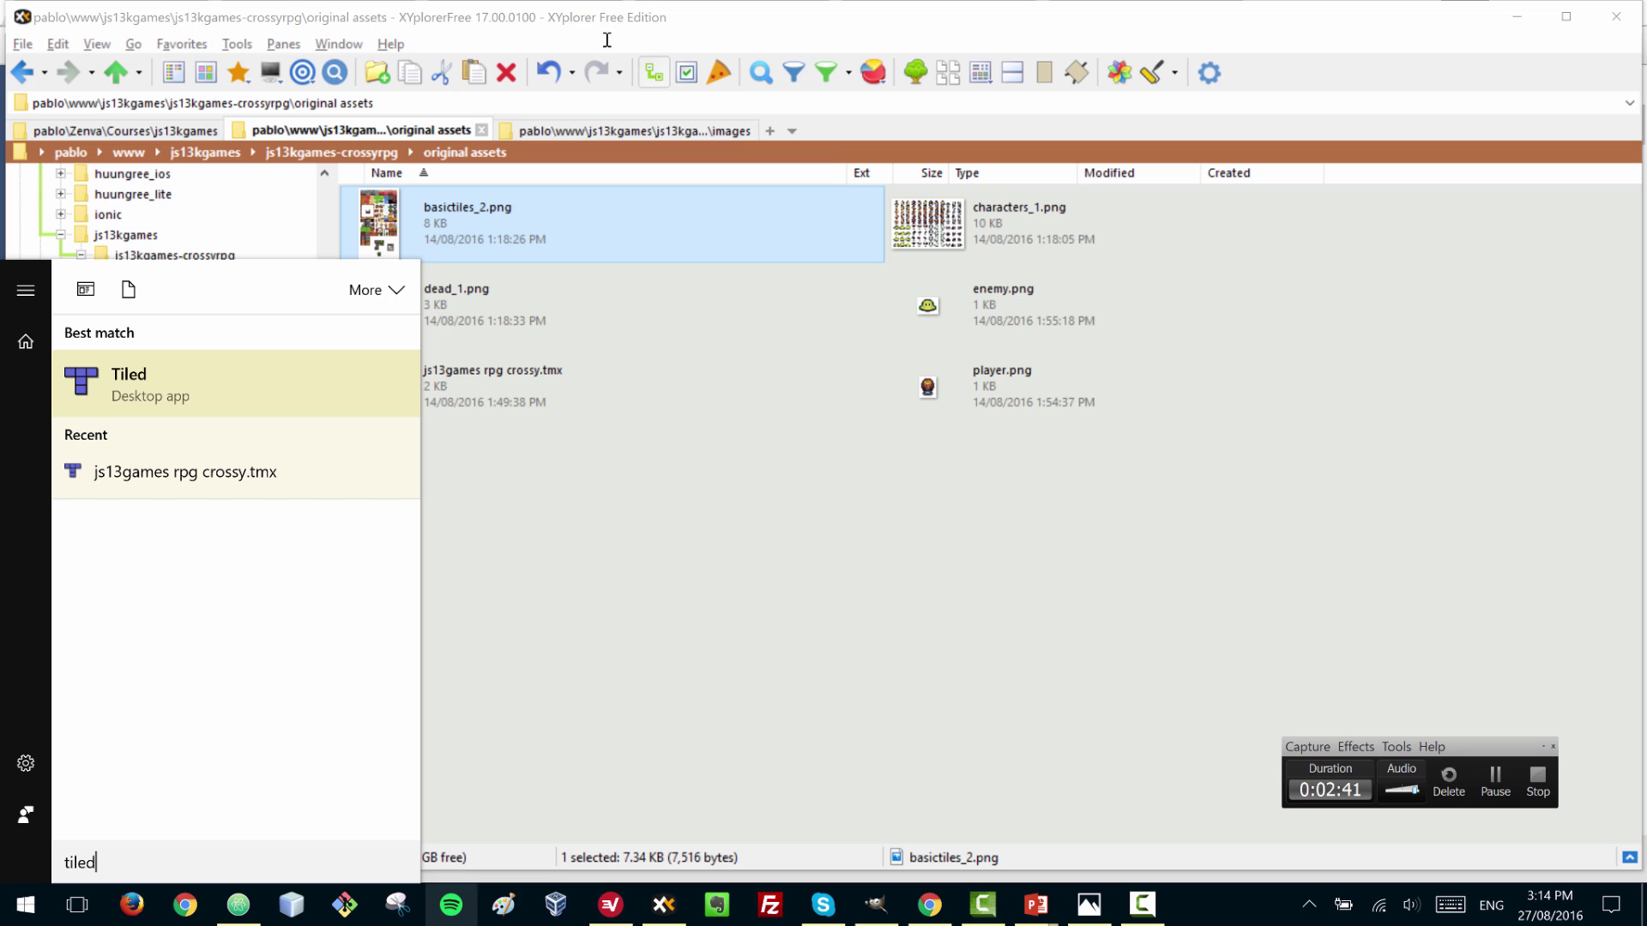
click(198, 364)
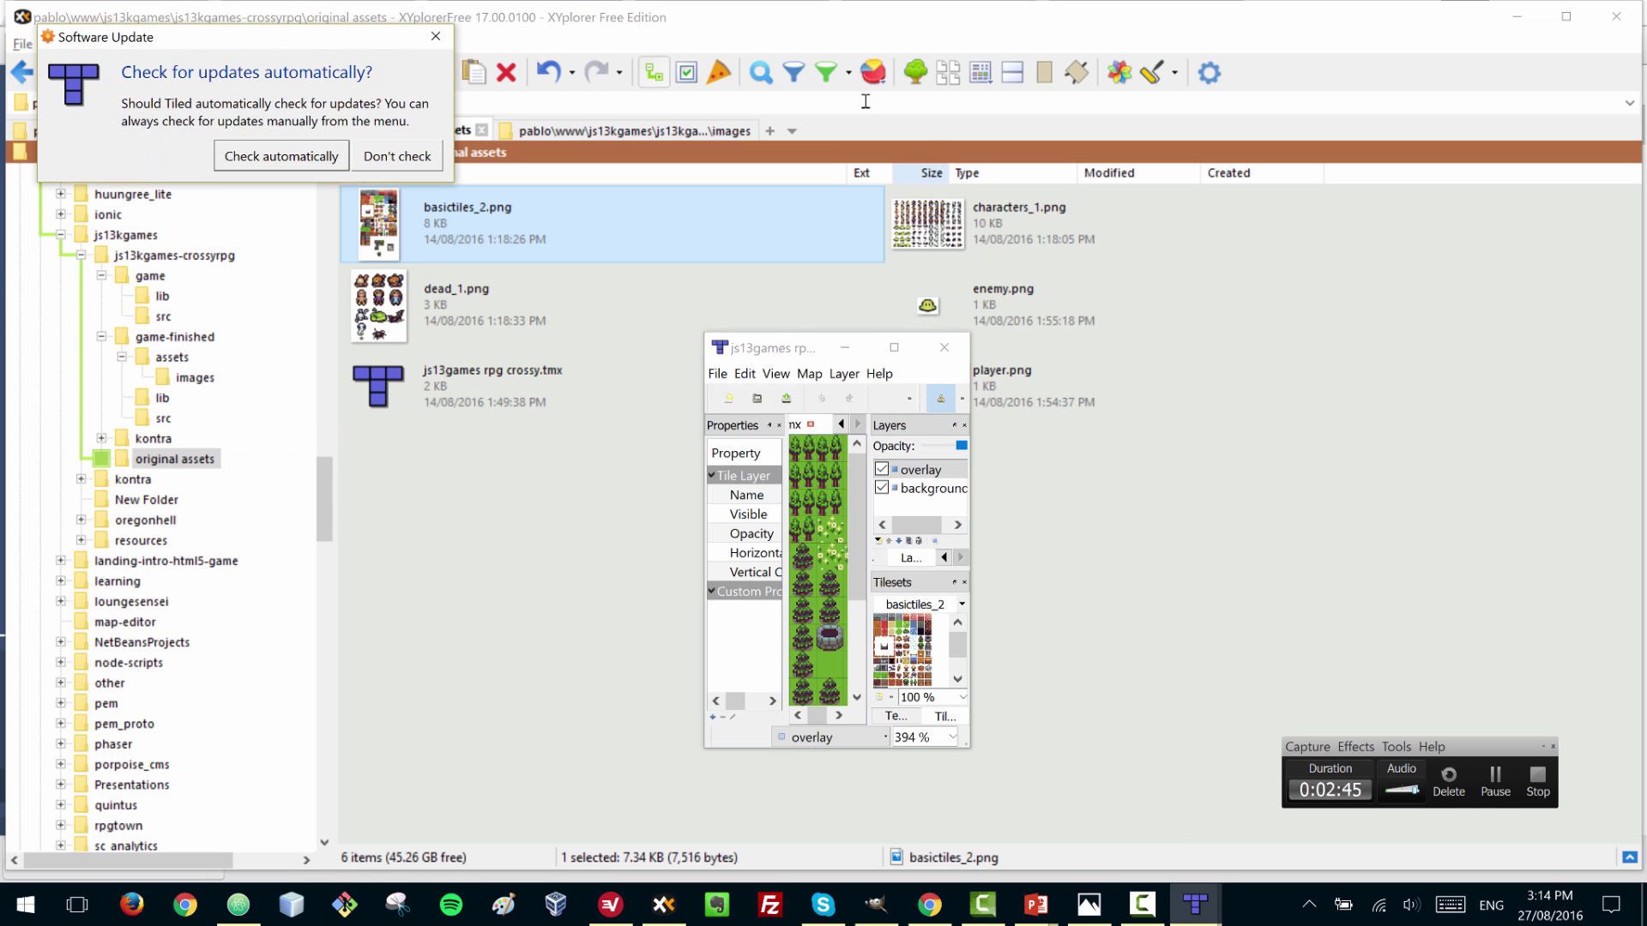
click(396, 157)
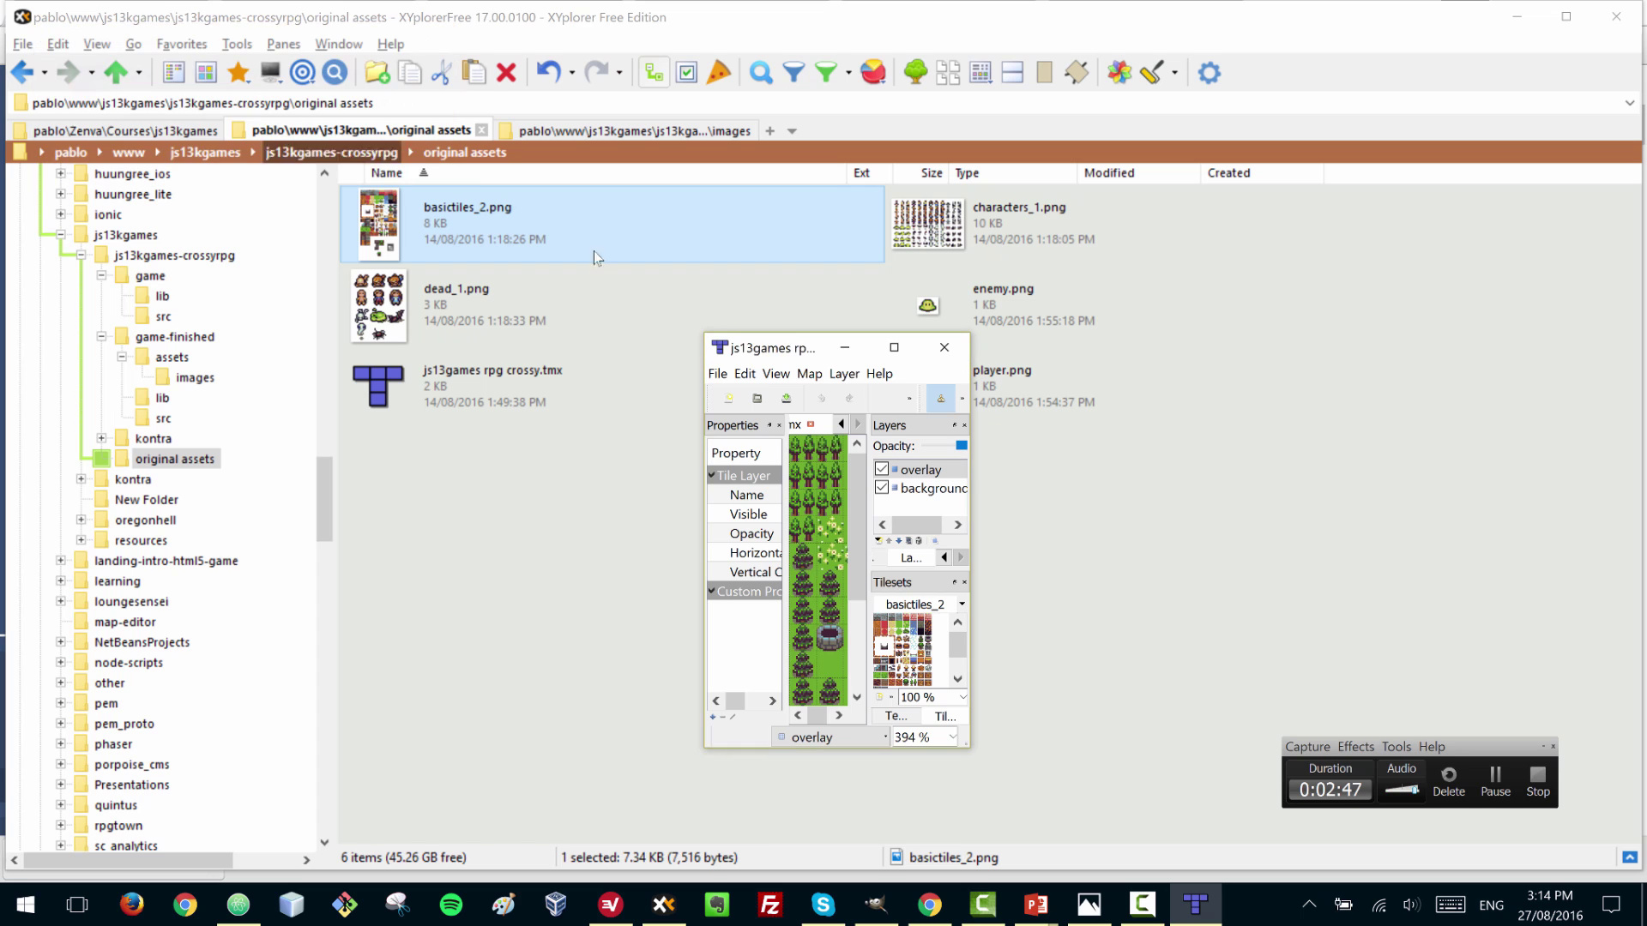
double_click(780, 343)
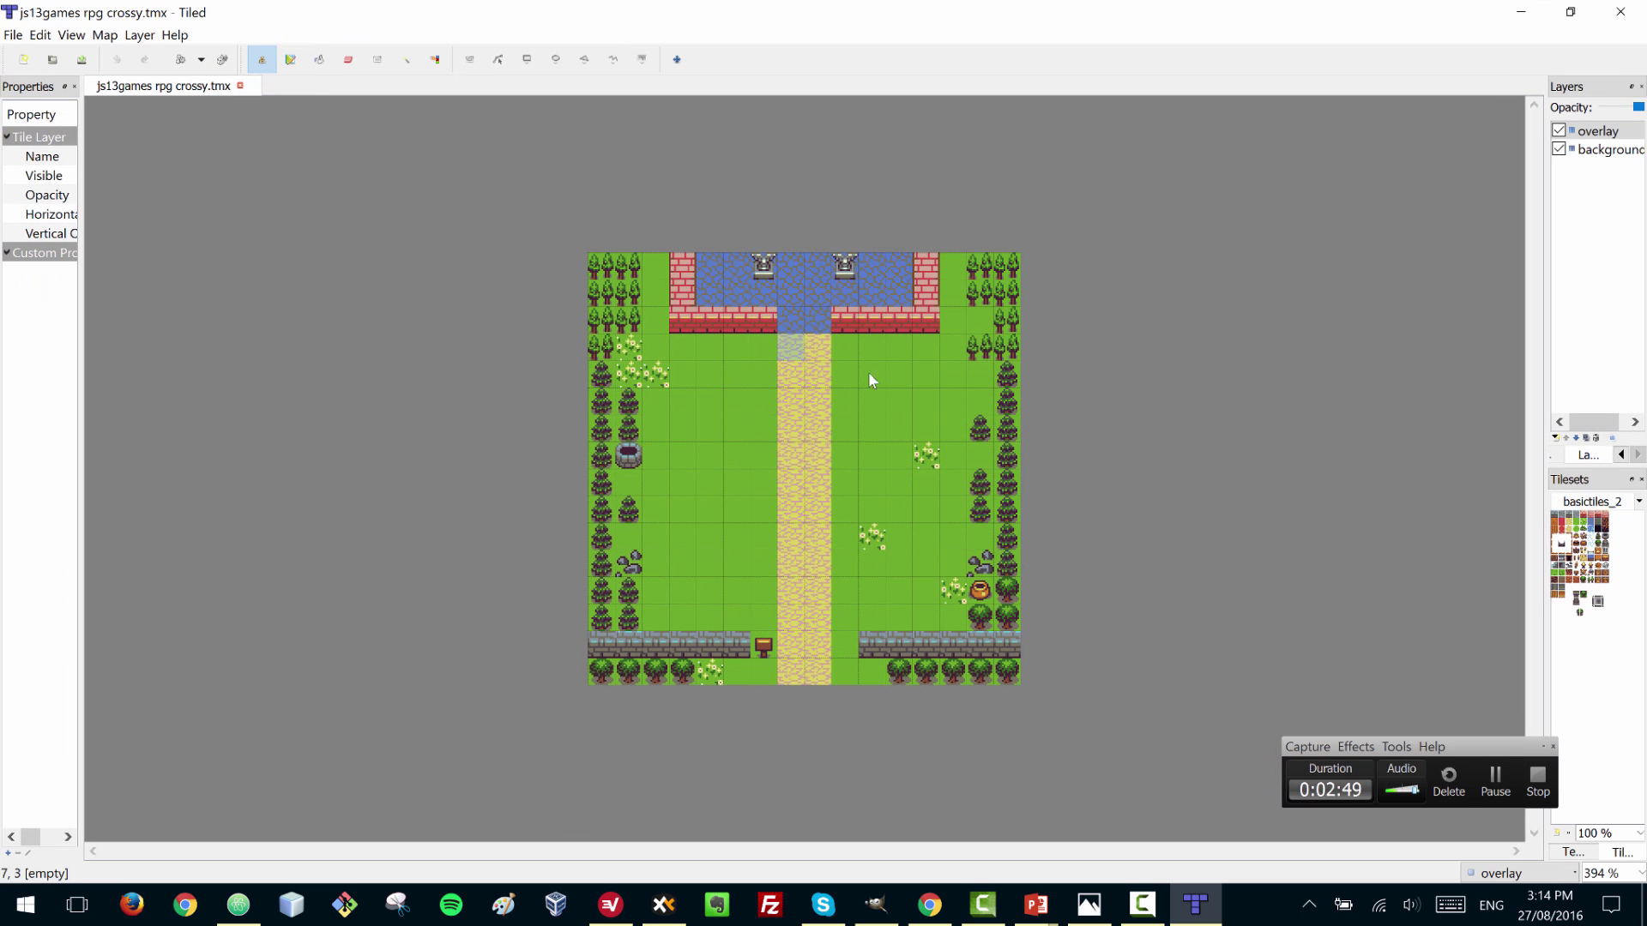
click(13, 34)
click(43, 57)
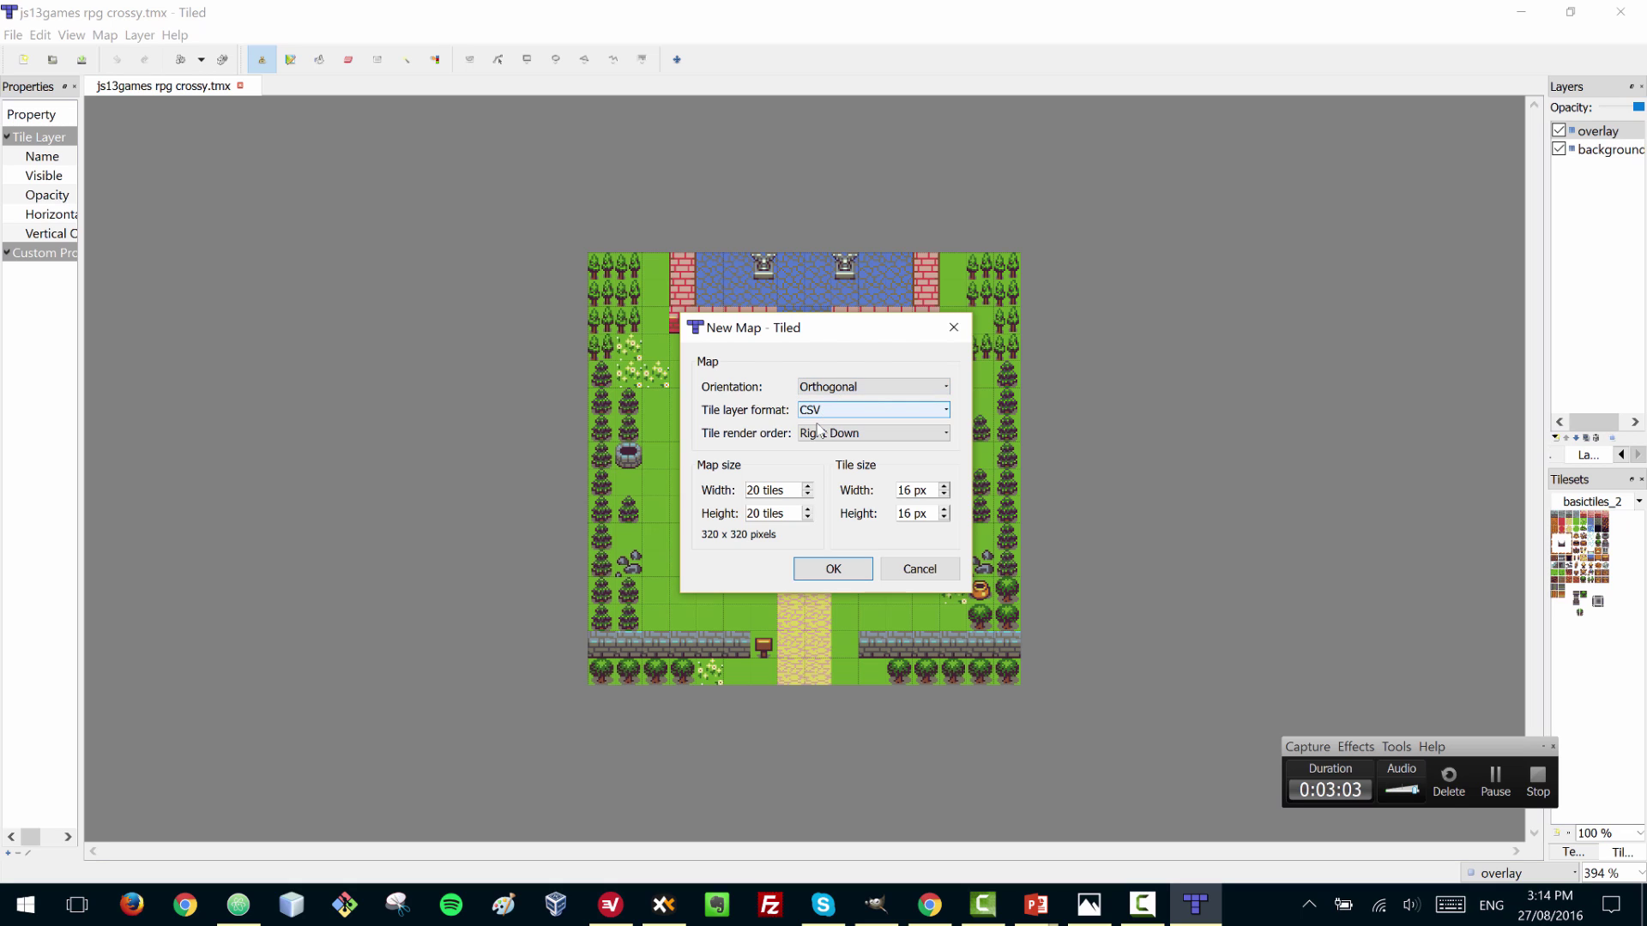
- Keep Orthogonal, CSV, Right Down and 20×20 tiles of 16 px in the New Map dialog
click(768, 490)
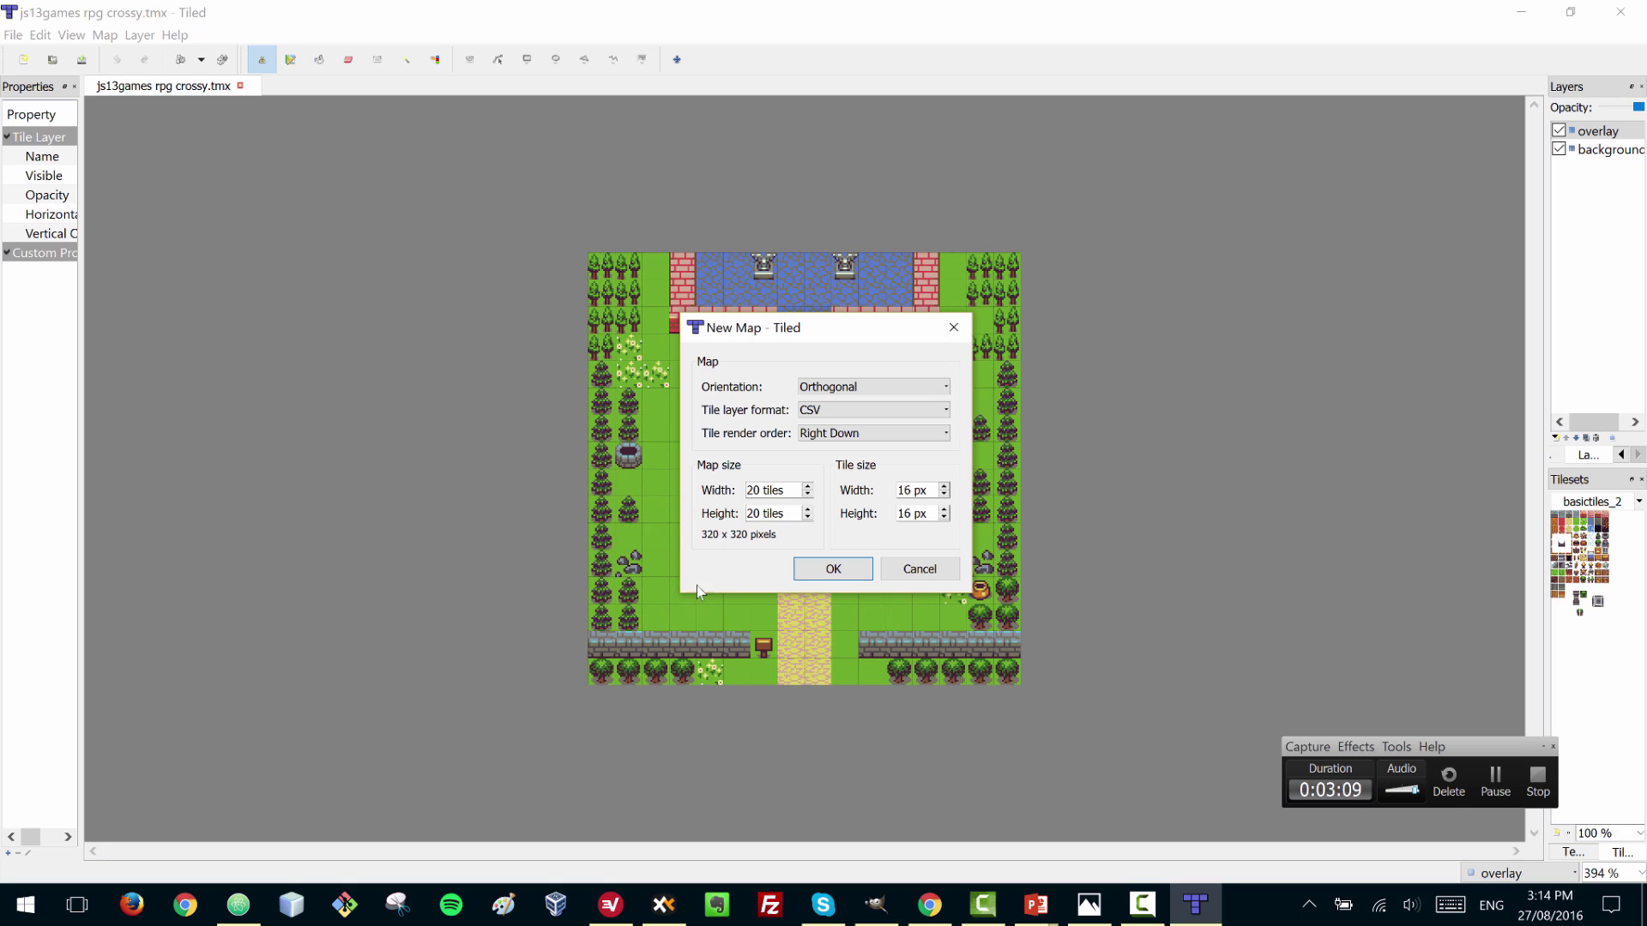
click(765, 514)
- Create the 20×20 map, then compare the crossy map against background.png in Photos
click(863, 571)
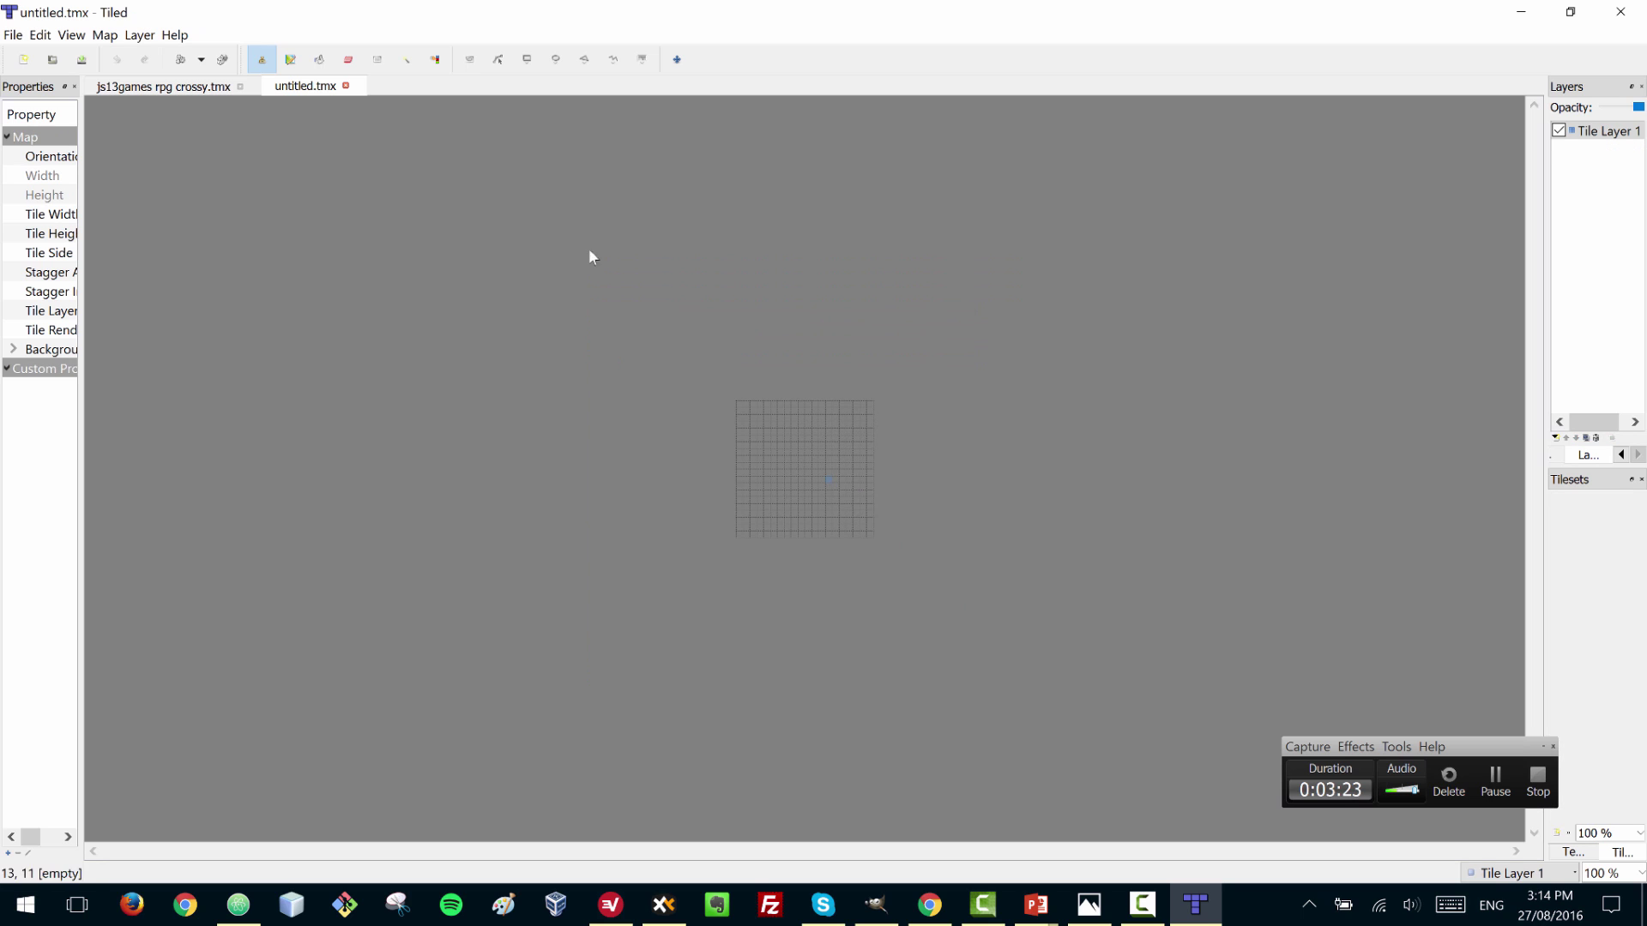
click(165, 88)
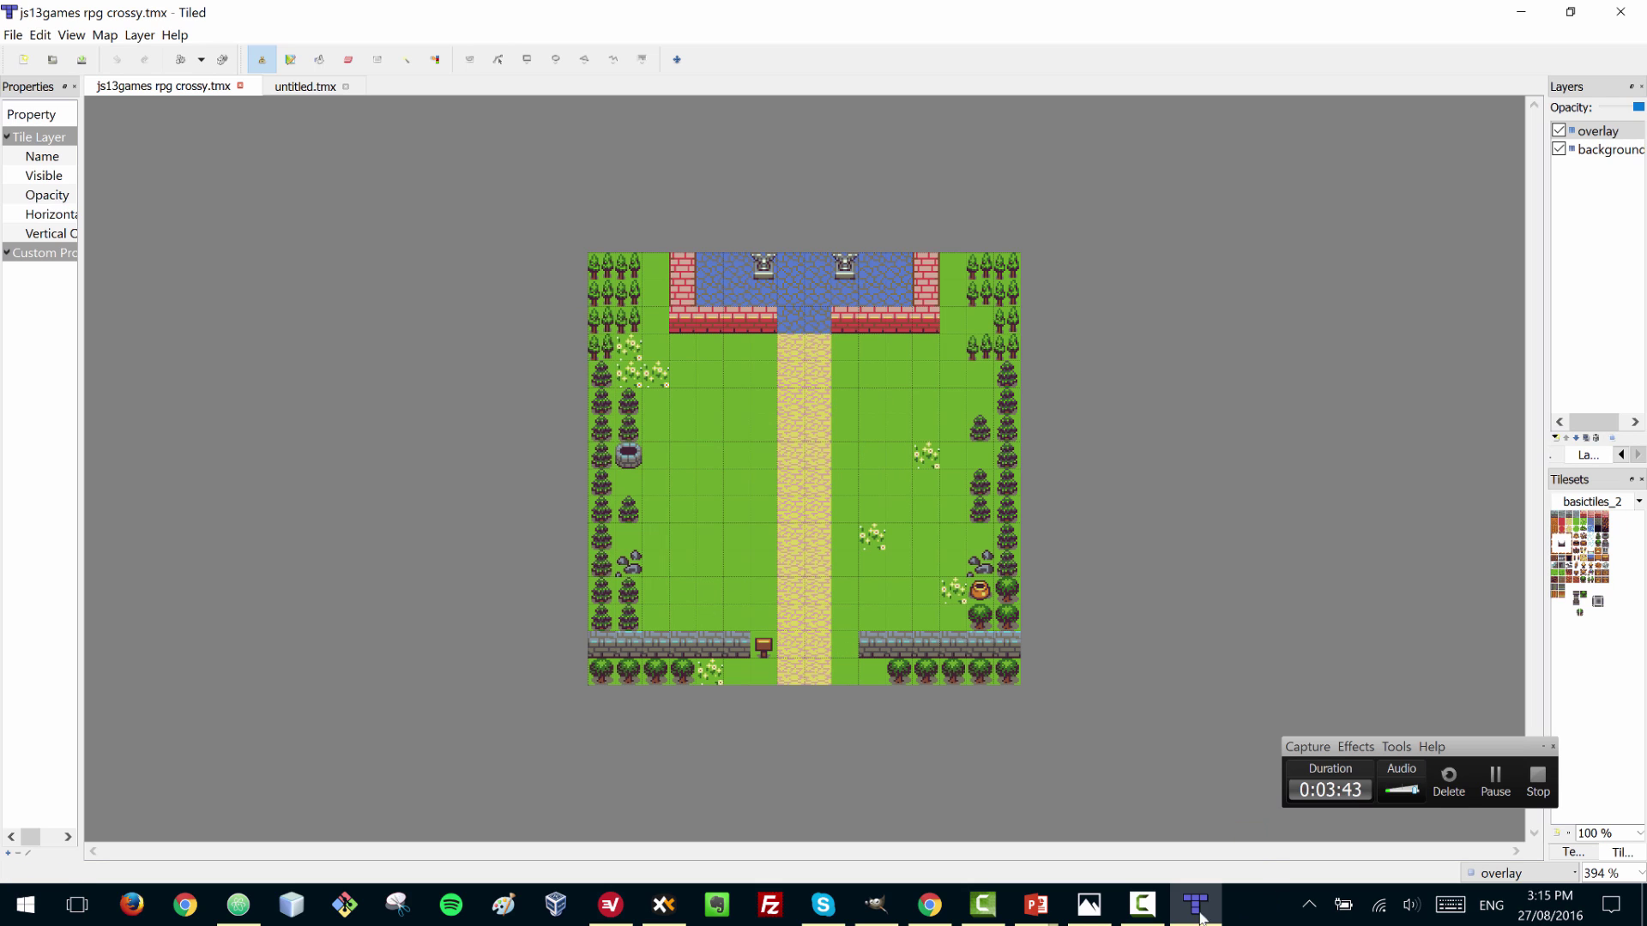
click(1090, 905)
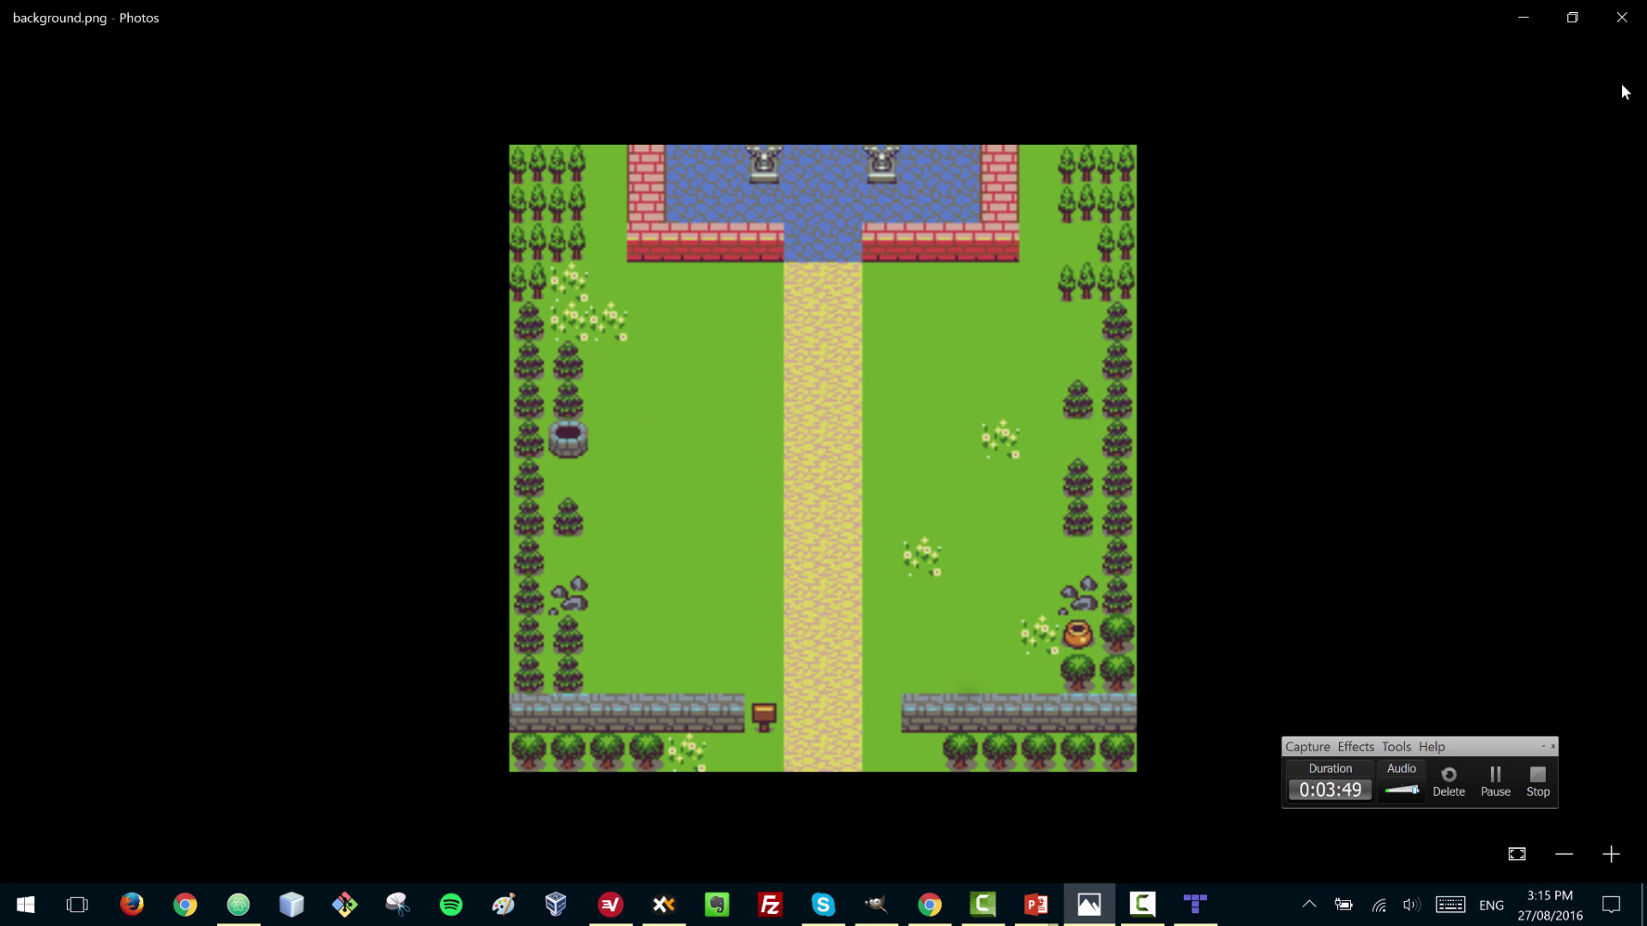
click(1621, 17)
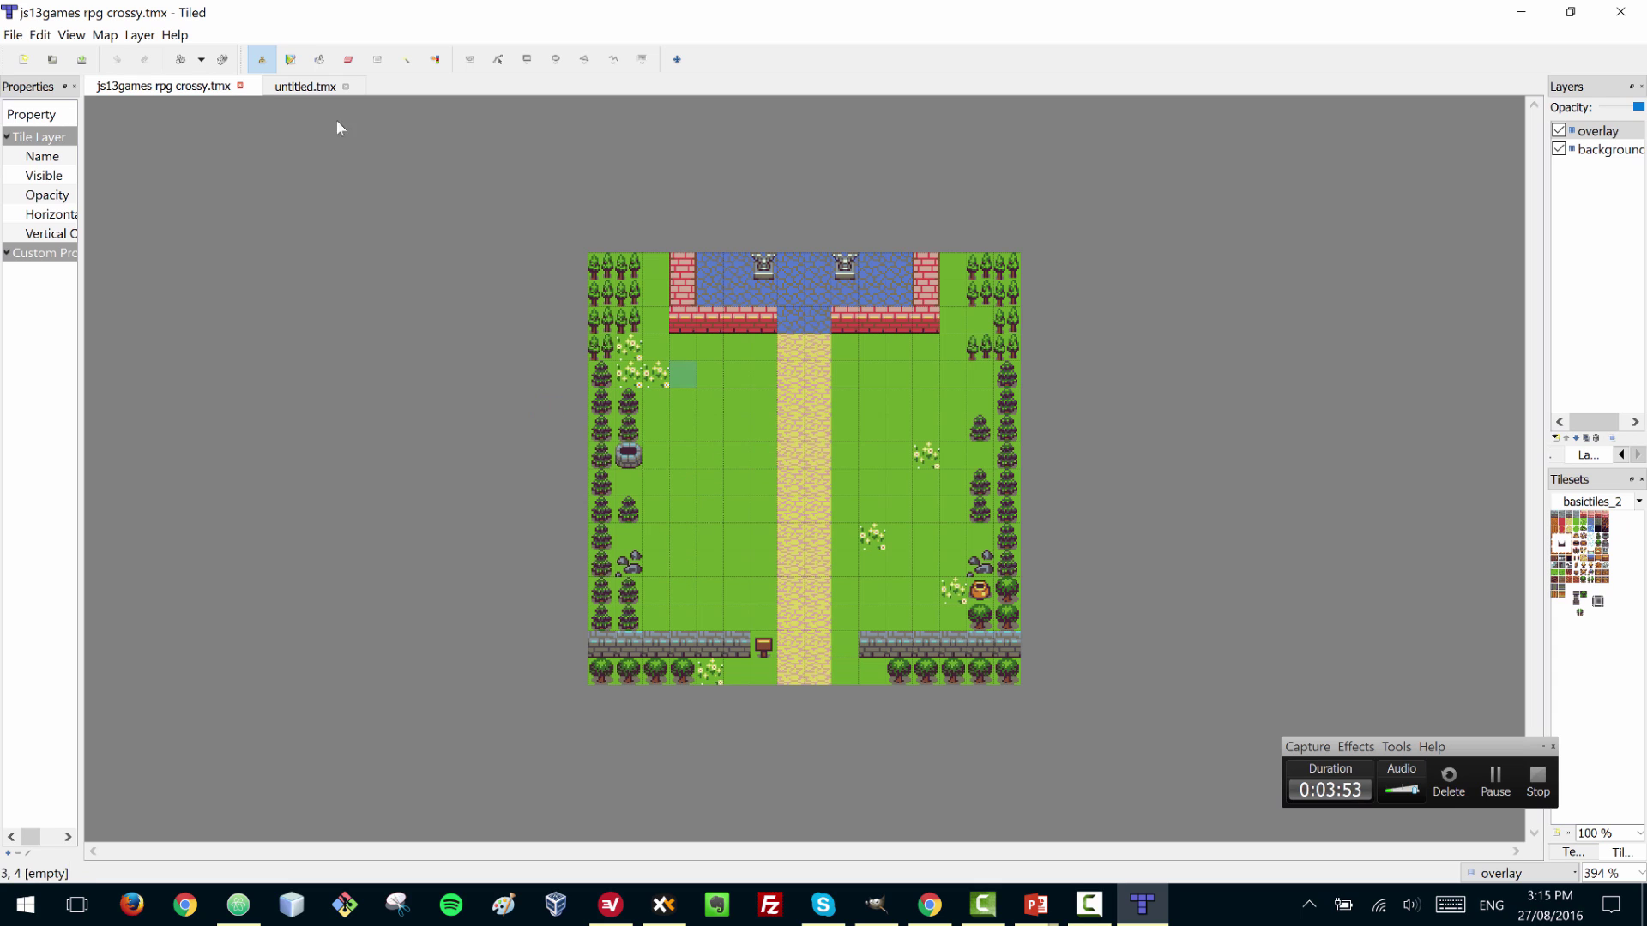
- On untitled.tmx, widen the layers and tilesets panel and select Tile Layer 1
click(303, 87)
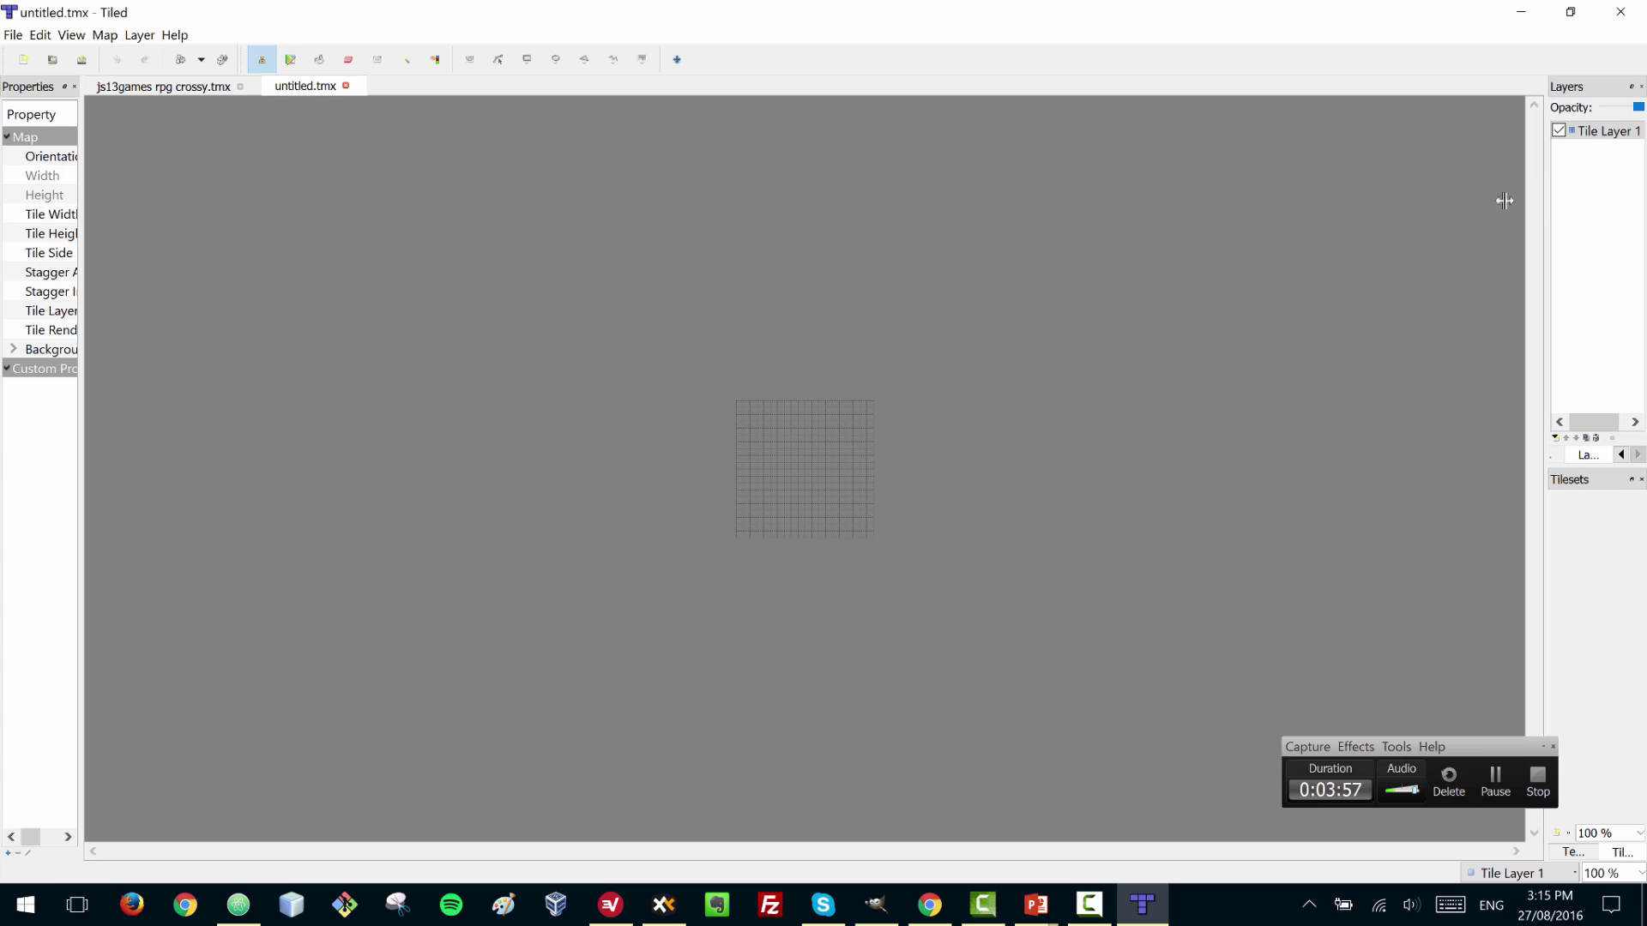
drag(1505, 201, 1435, 204)
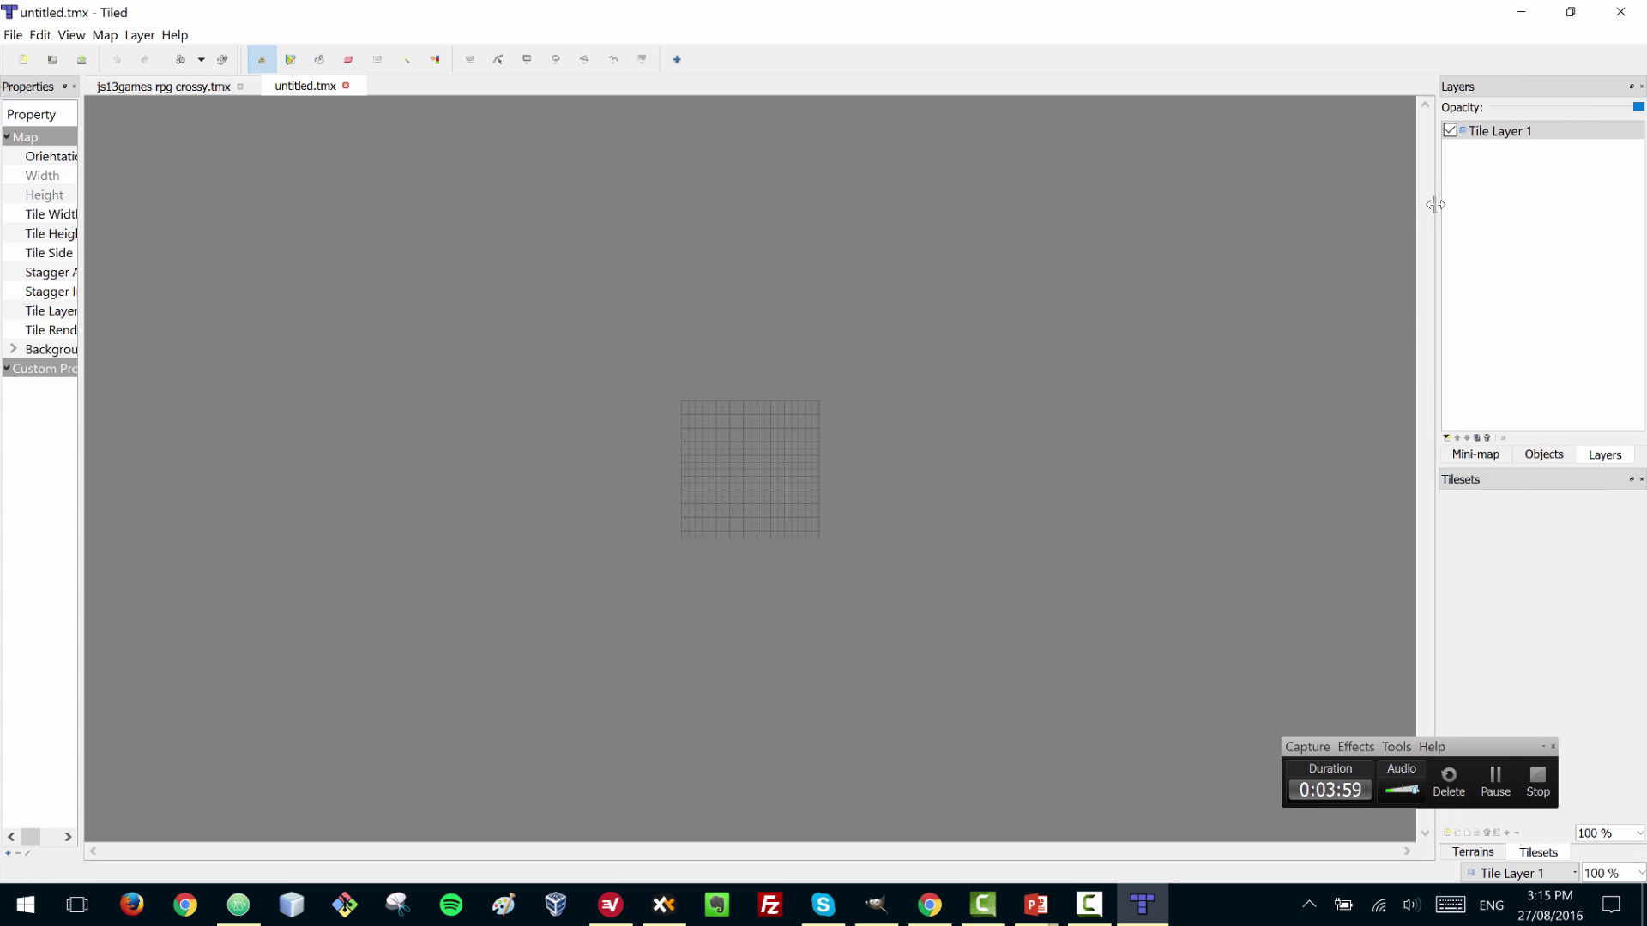
click(1508, 133)
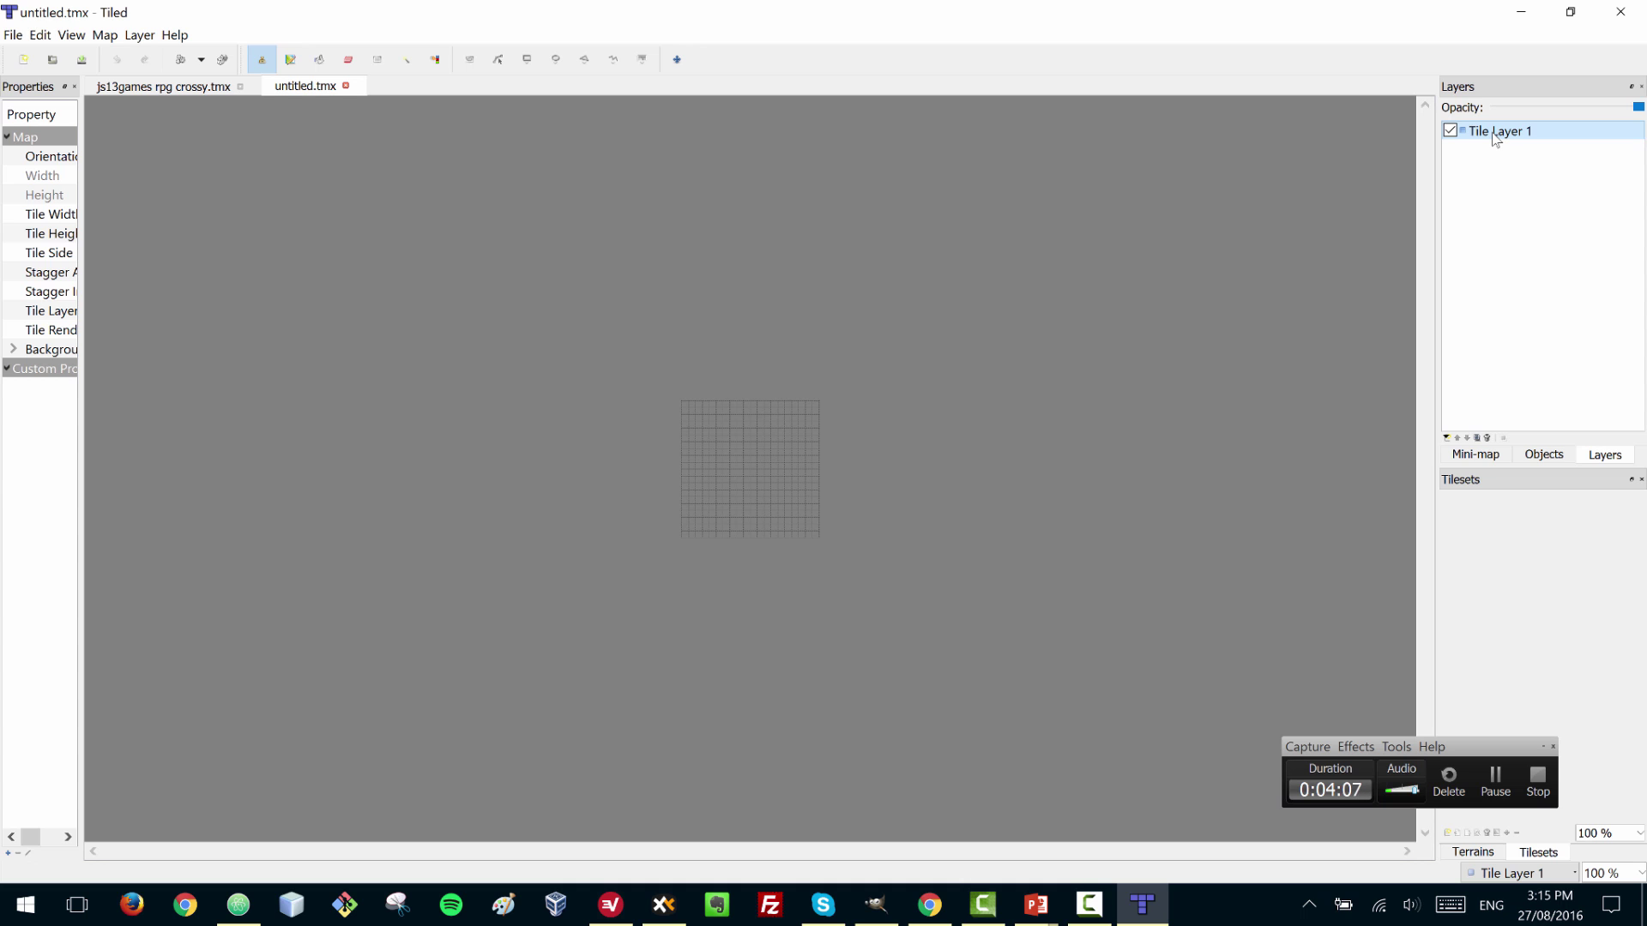
- Toggle the crossy map's overlay layer on and off to see the ground alone
click(178, 86)
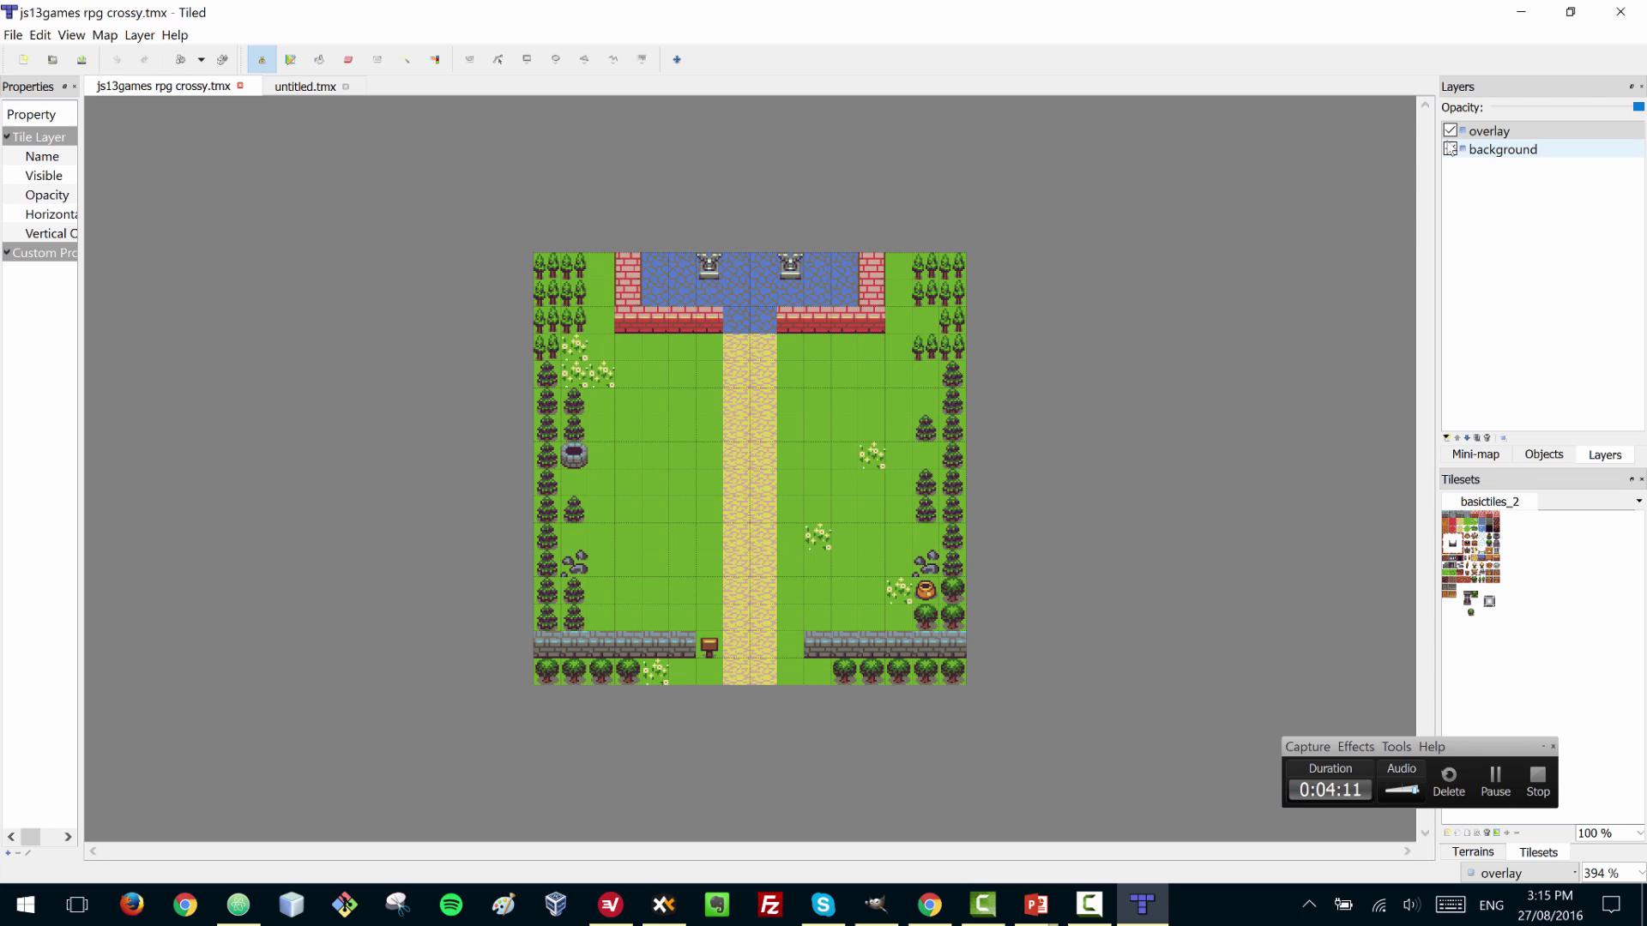
click(1450, 130)
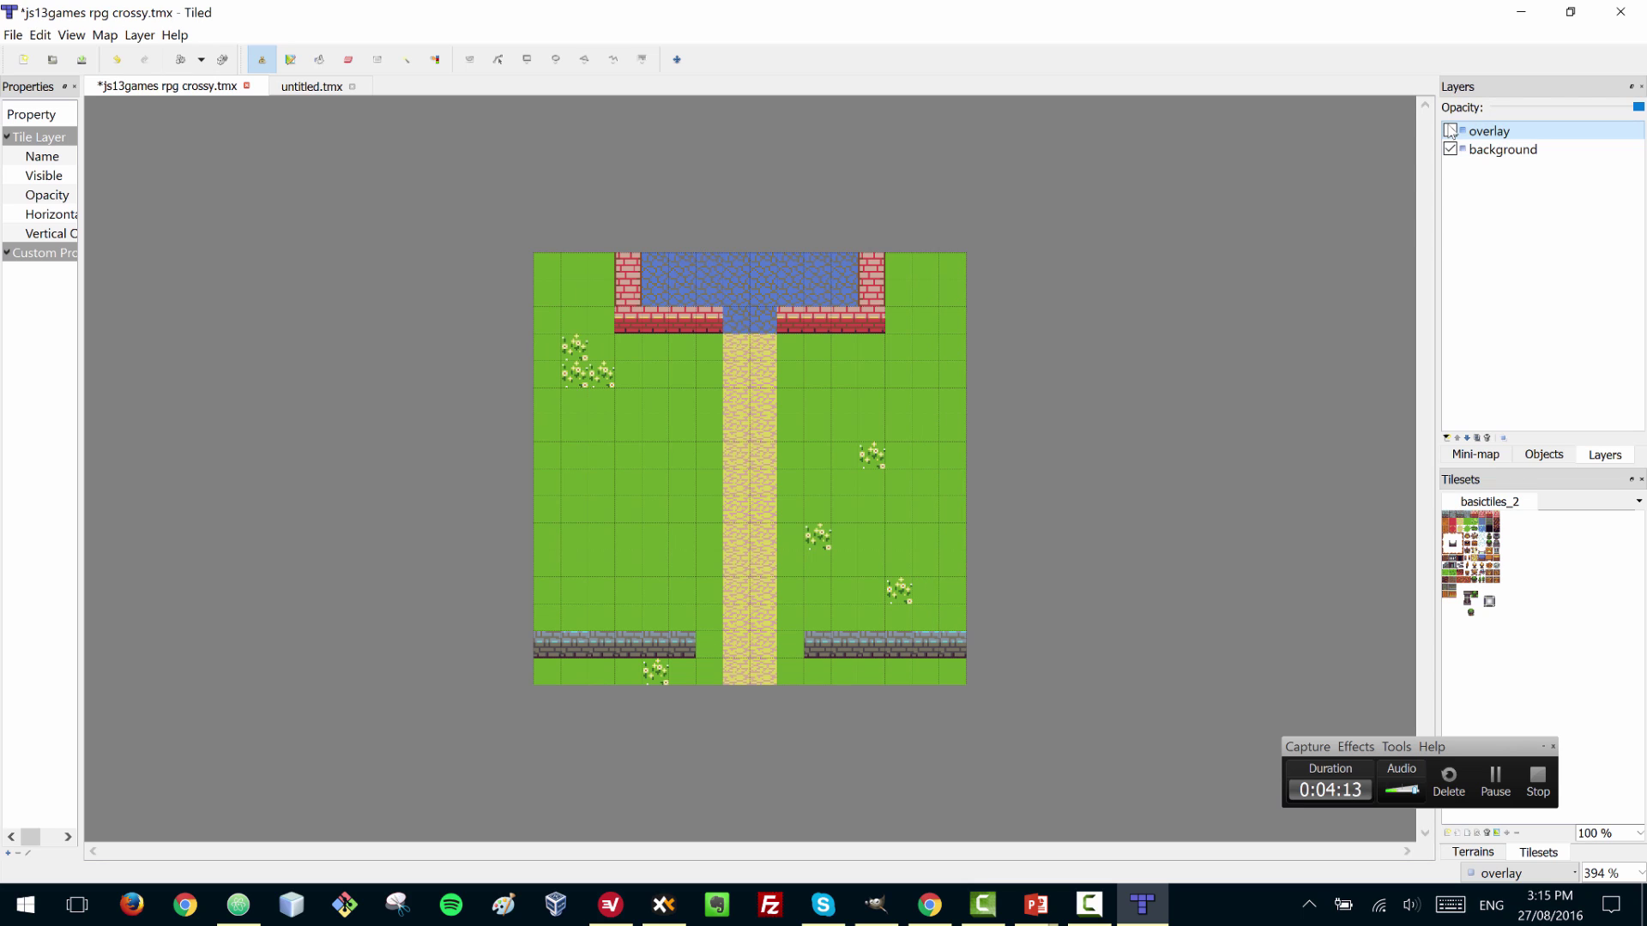
click(1449, 131)
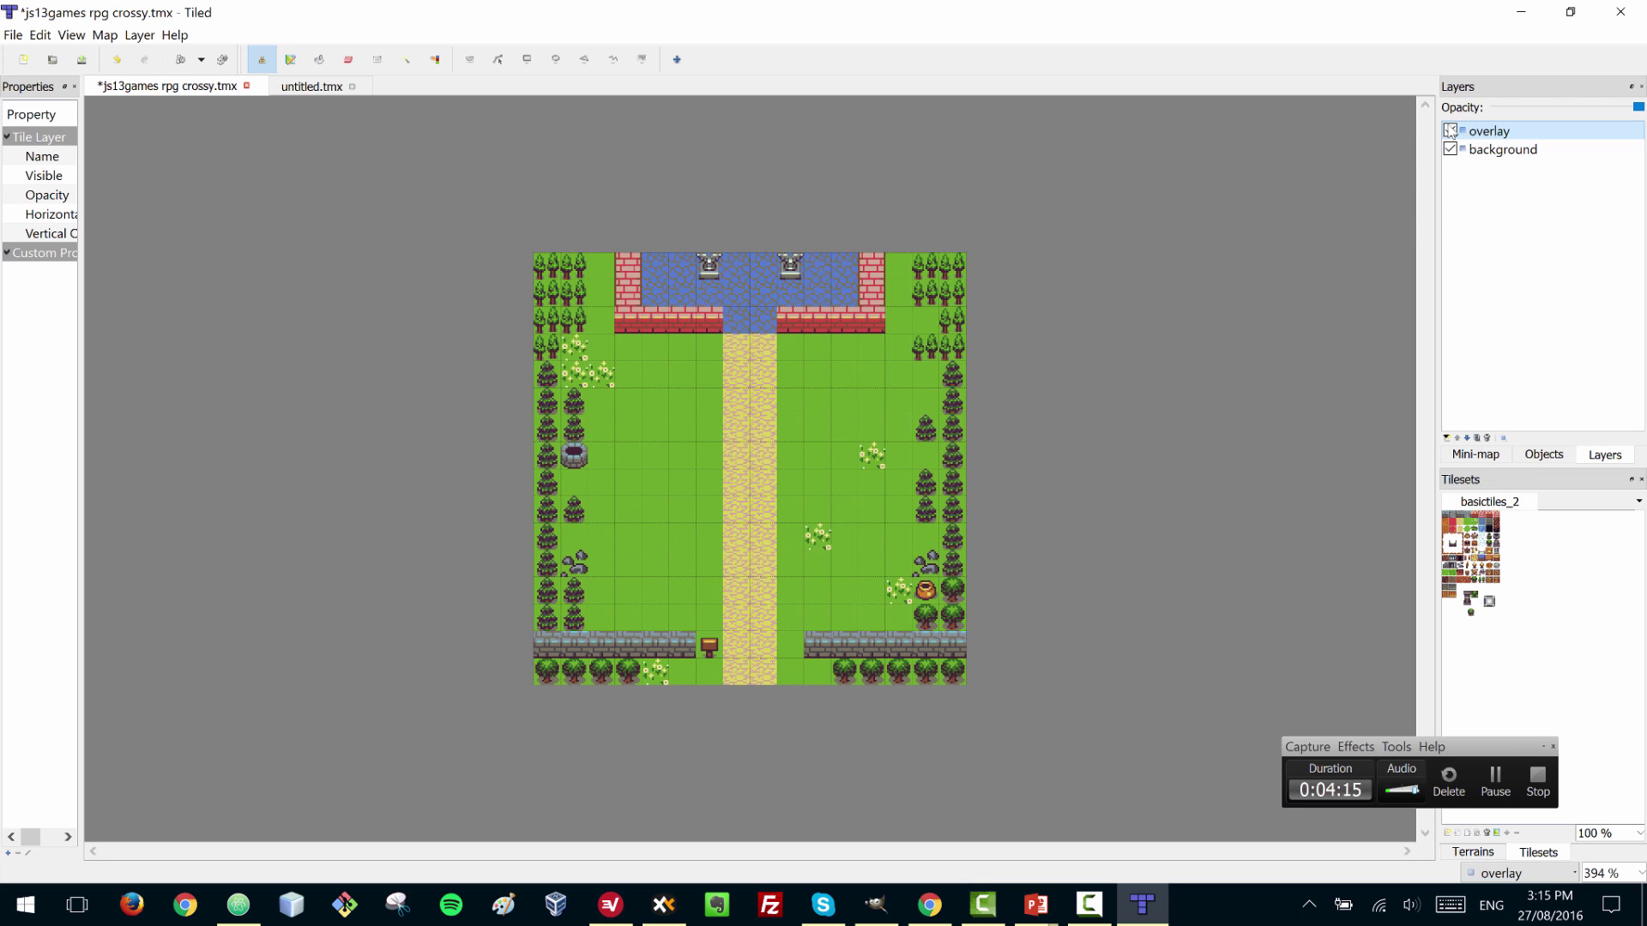
click(1449, 130)
click(1449, 130)
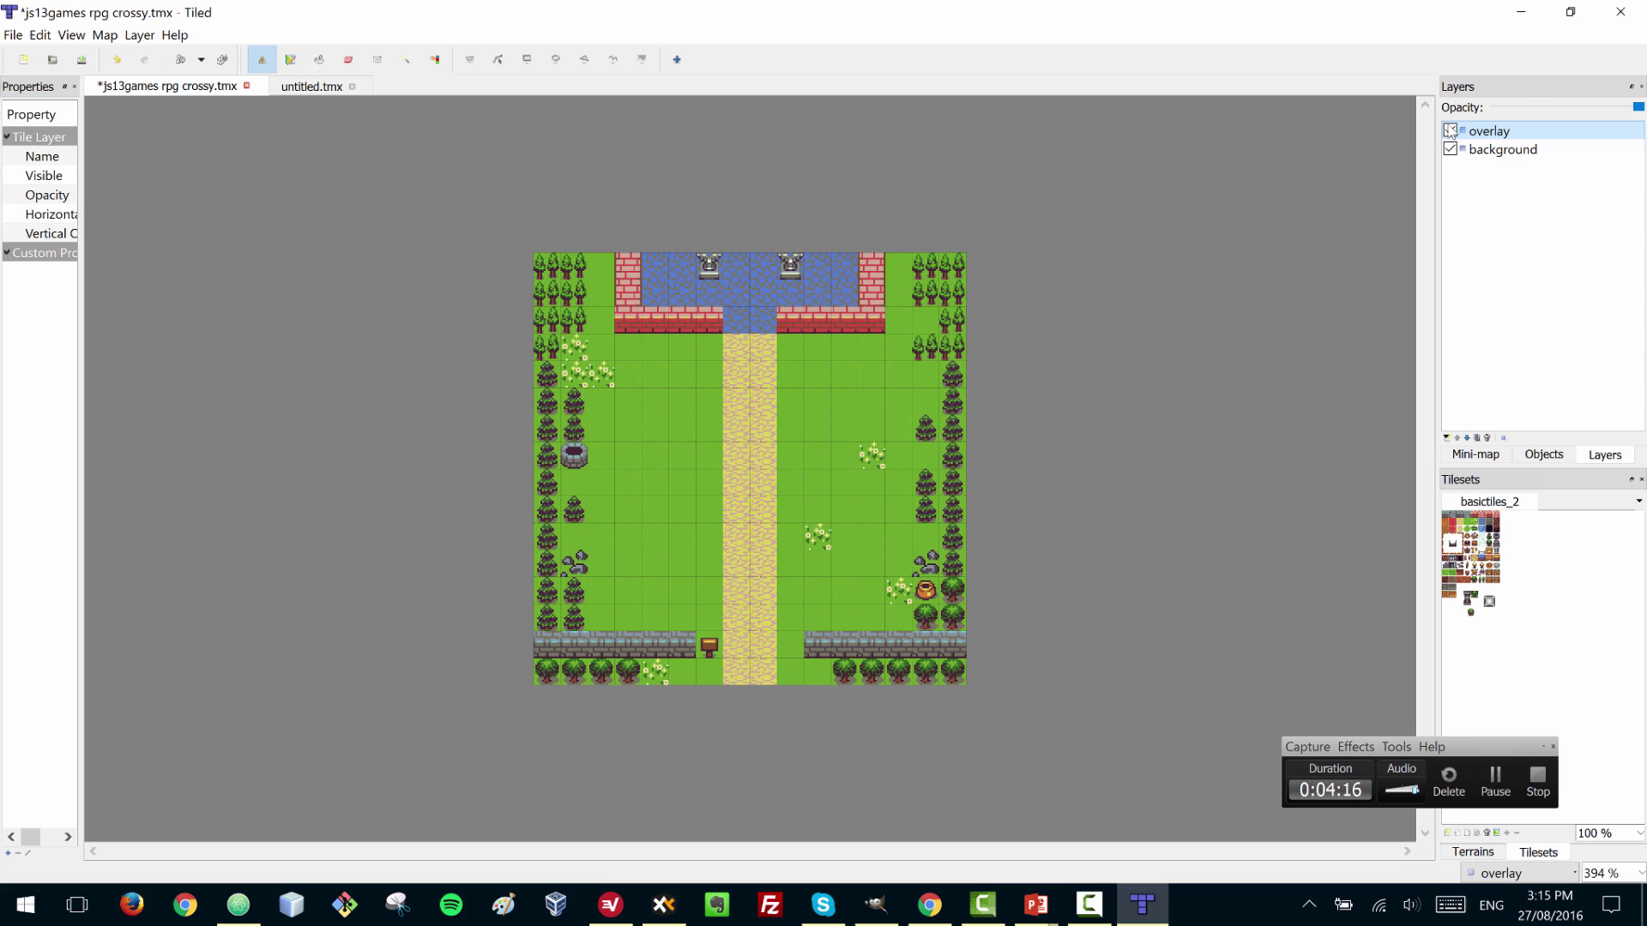
- Rename the untitled map's Tile Layer 1 to 'background'
click(296, 88)
double_click(1507, 132)
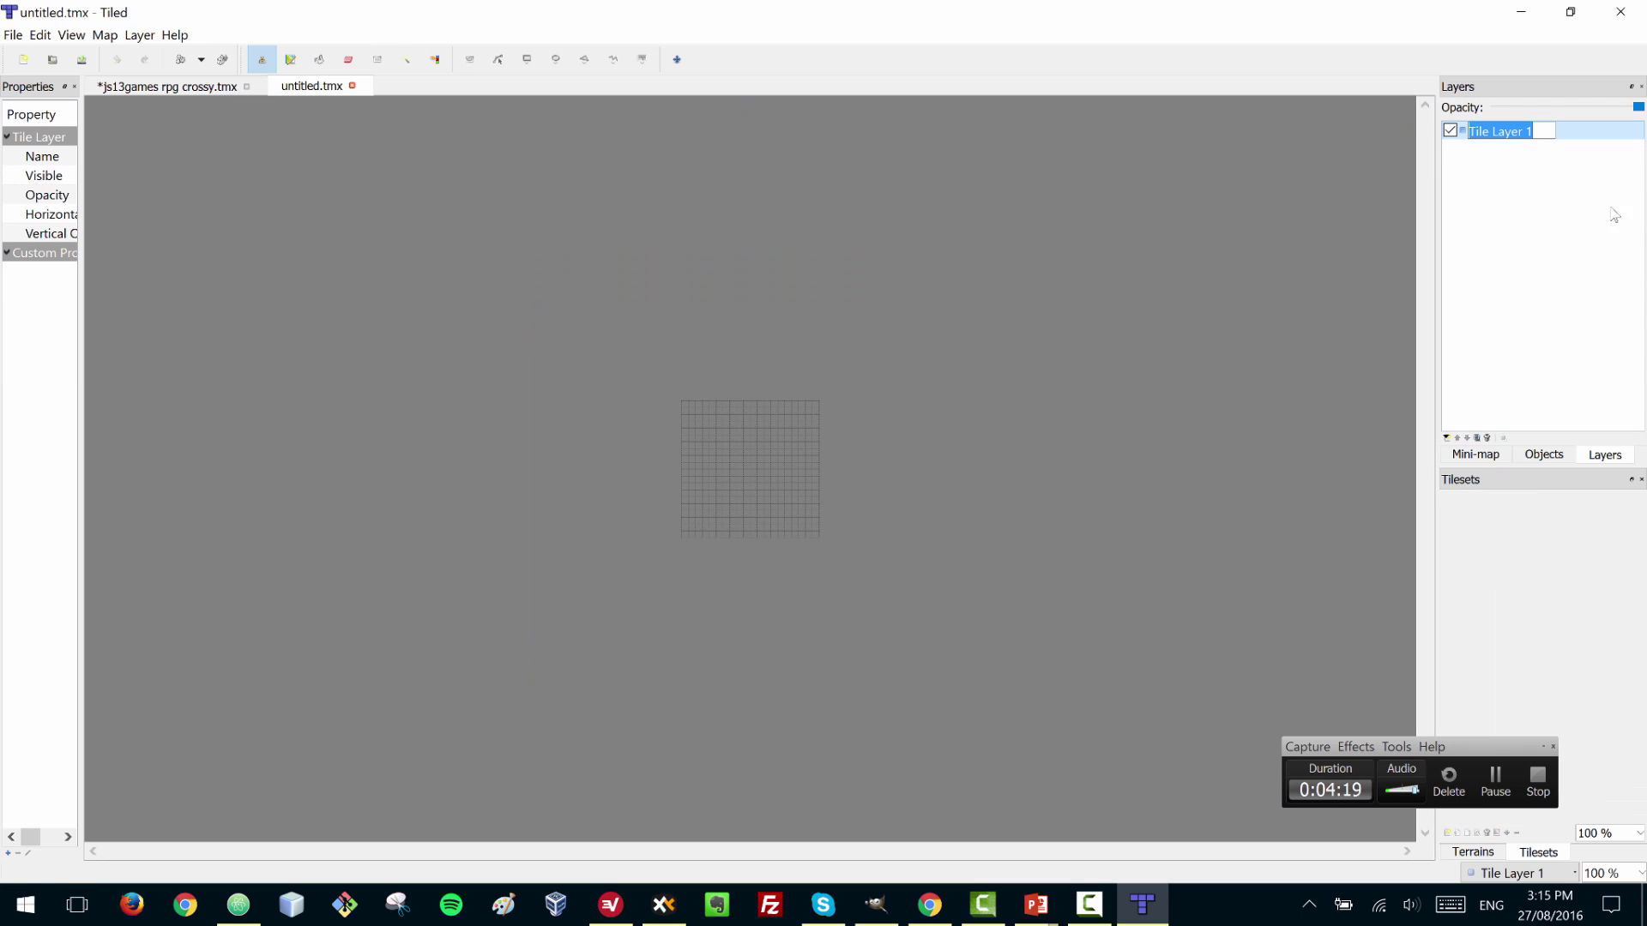
text(backgr)
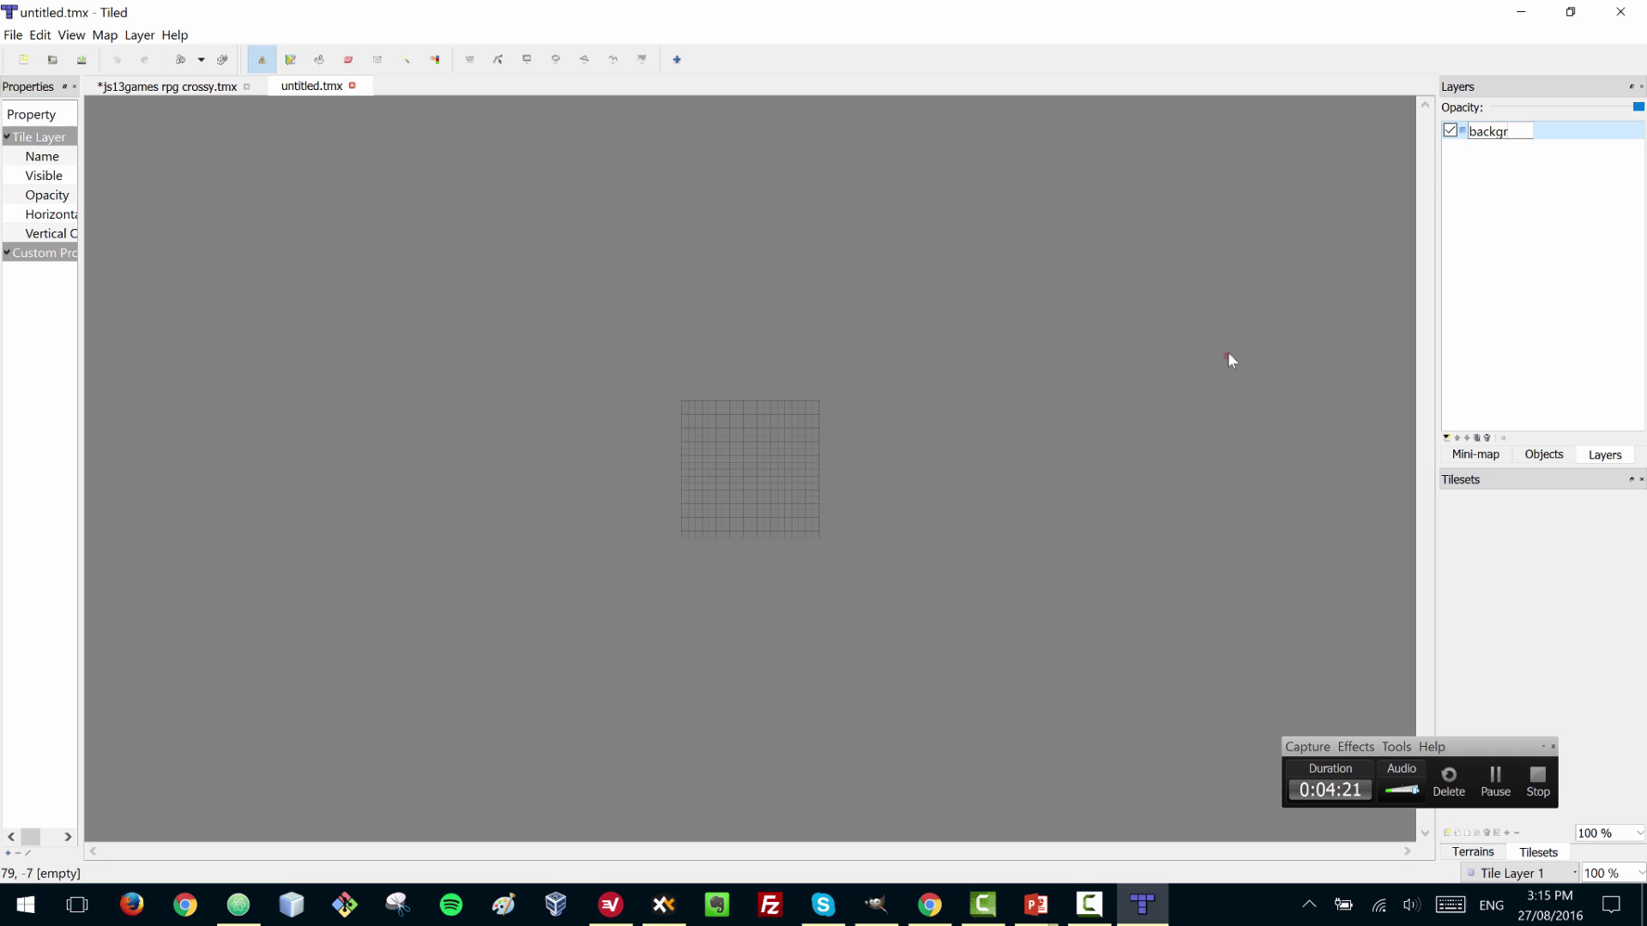
text(ound)
key(Return)
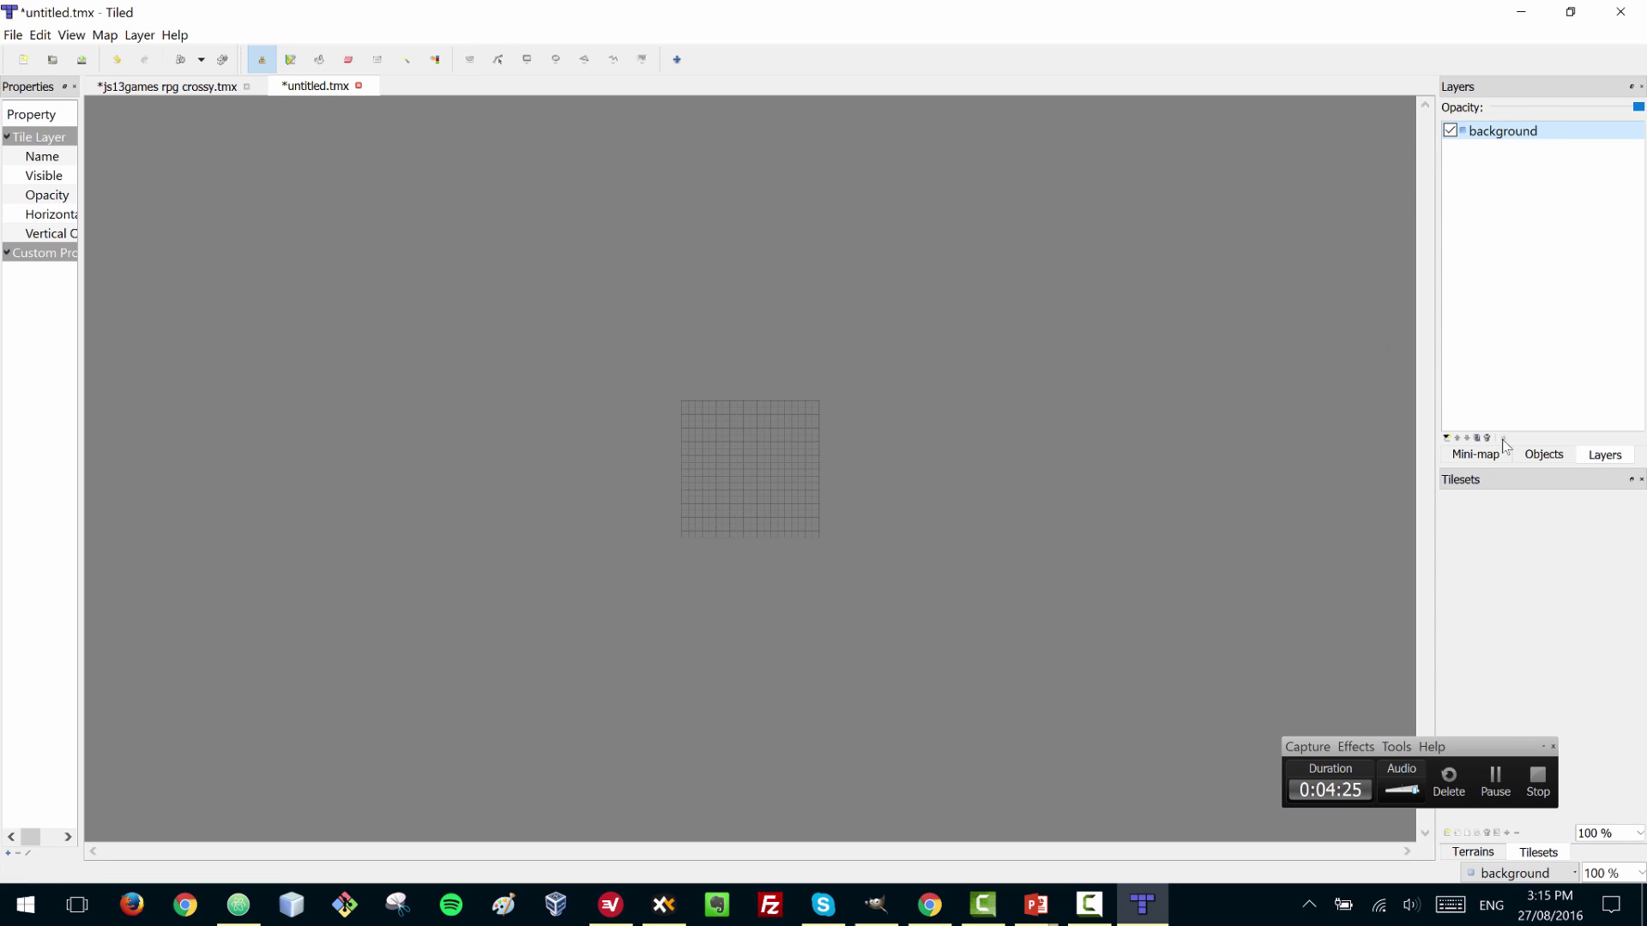
- Add a new tile layer named 'overlay'
click(1447, 439)
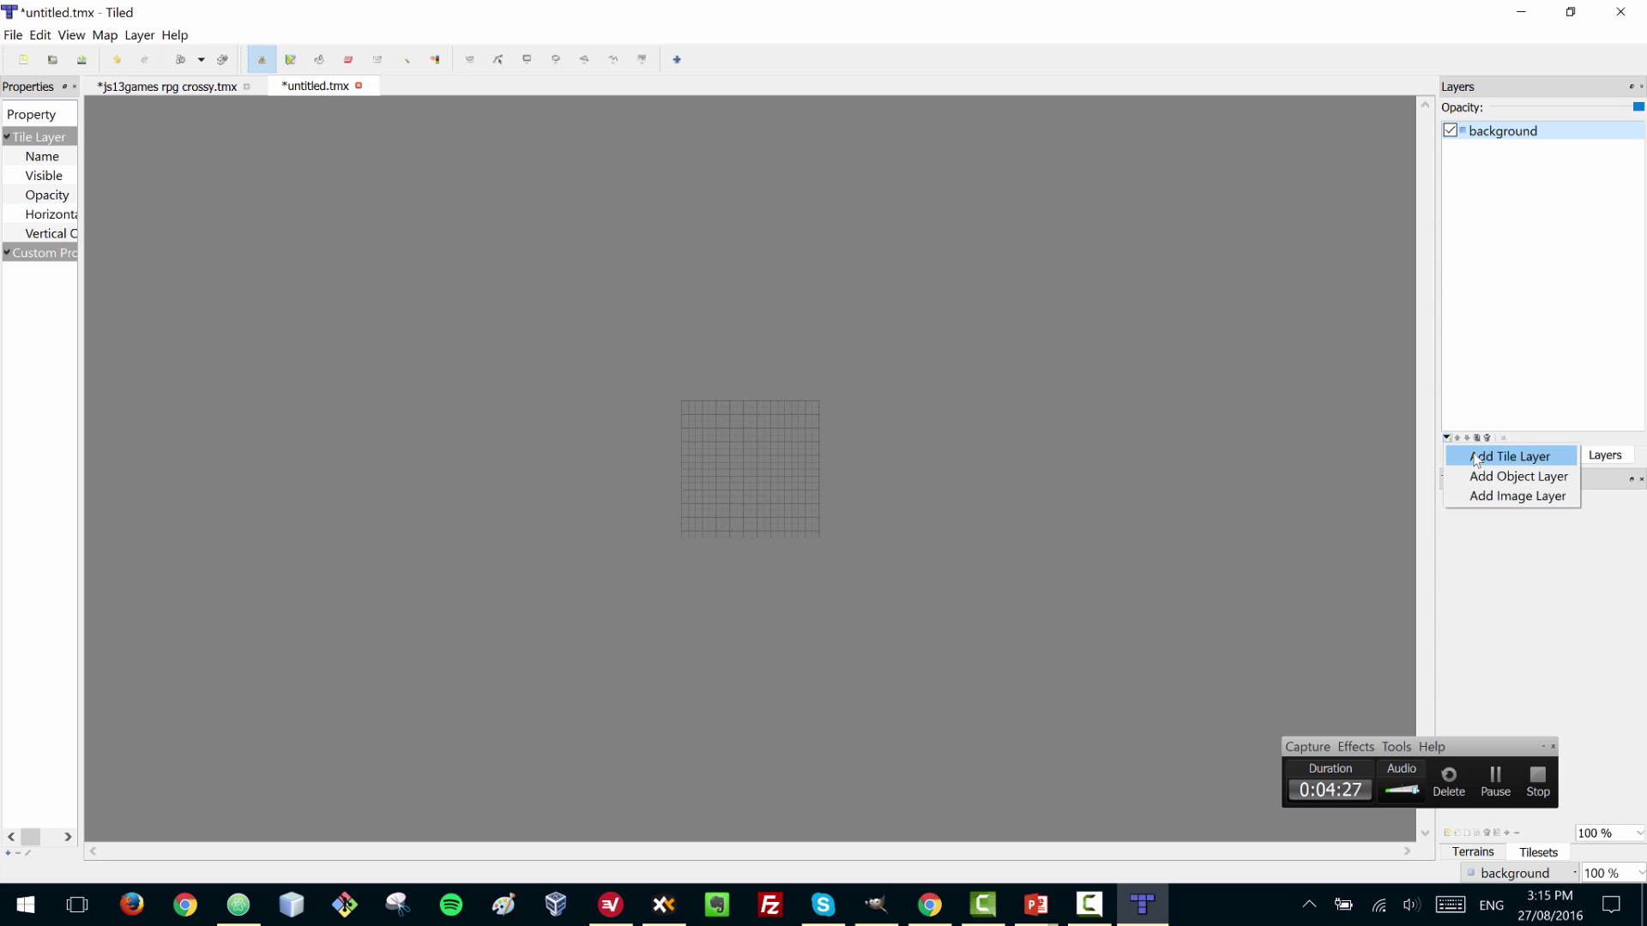
click(1477, 453)
text(overlay)
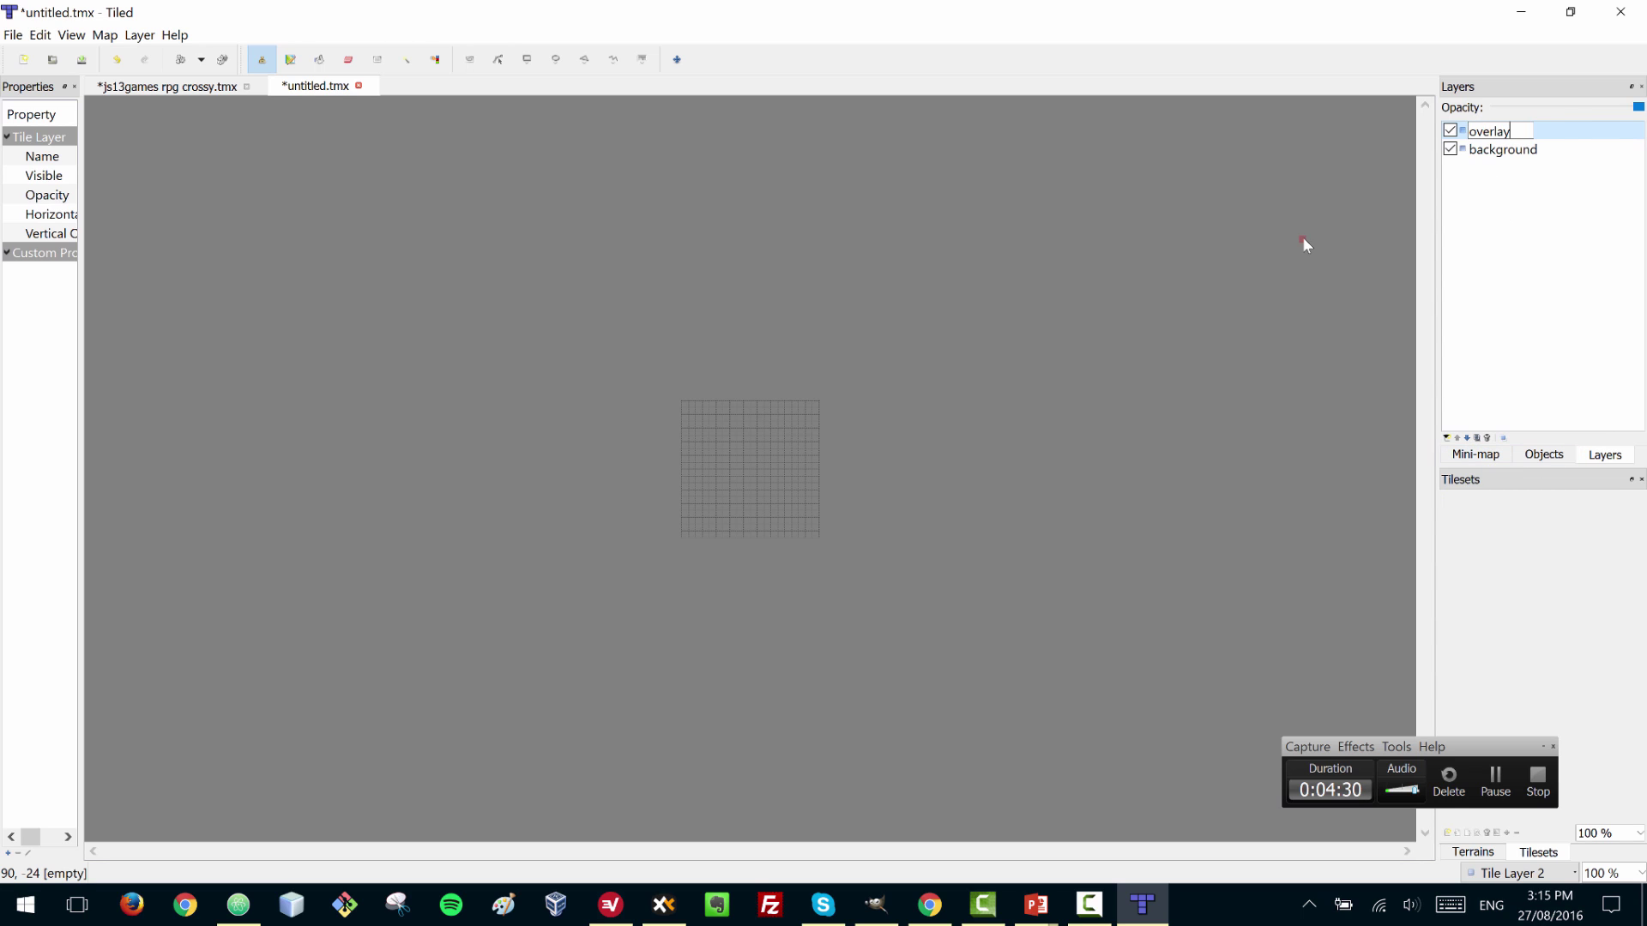
key(Return)
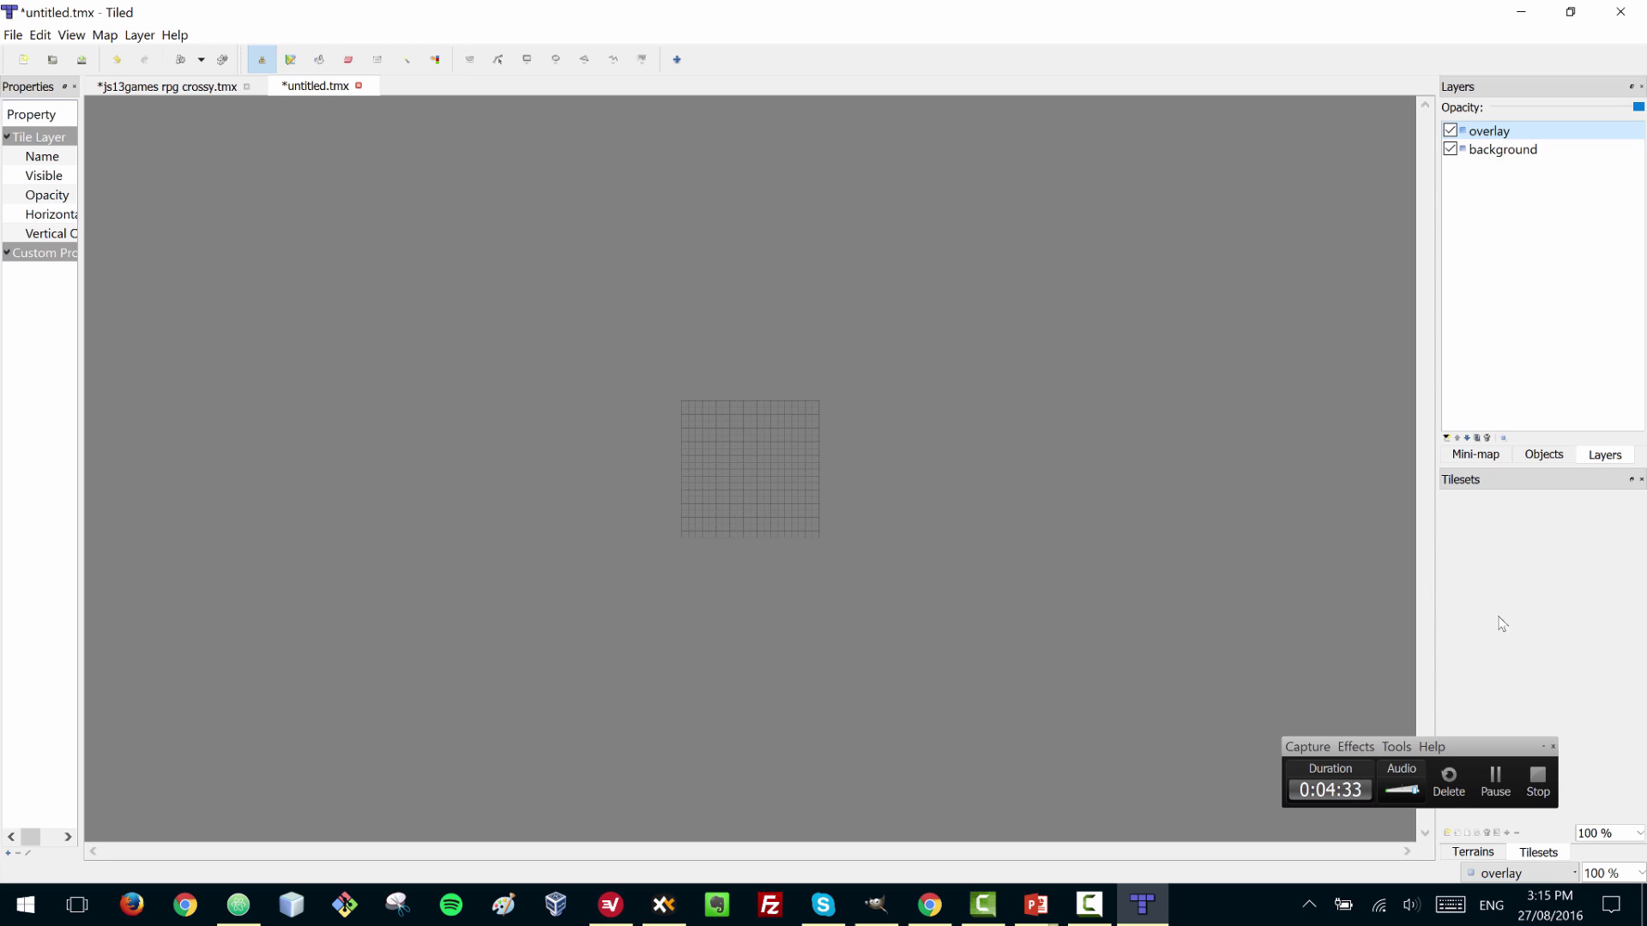
- Create the basictiles_2 tileset from basictiles_2.png with 16 px tiles via Map > New Tileset
click(114, 39)
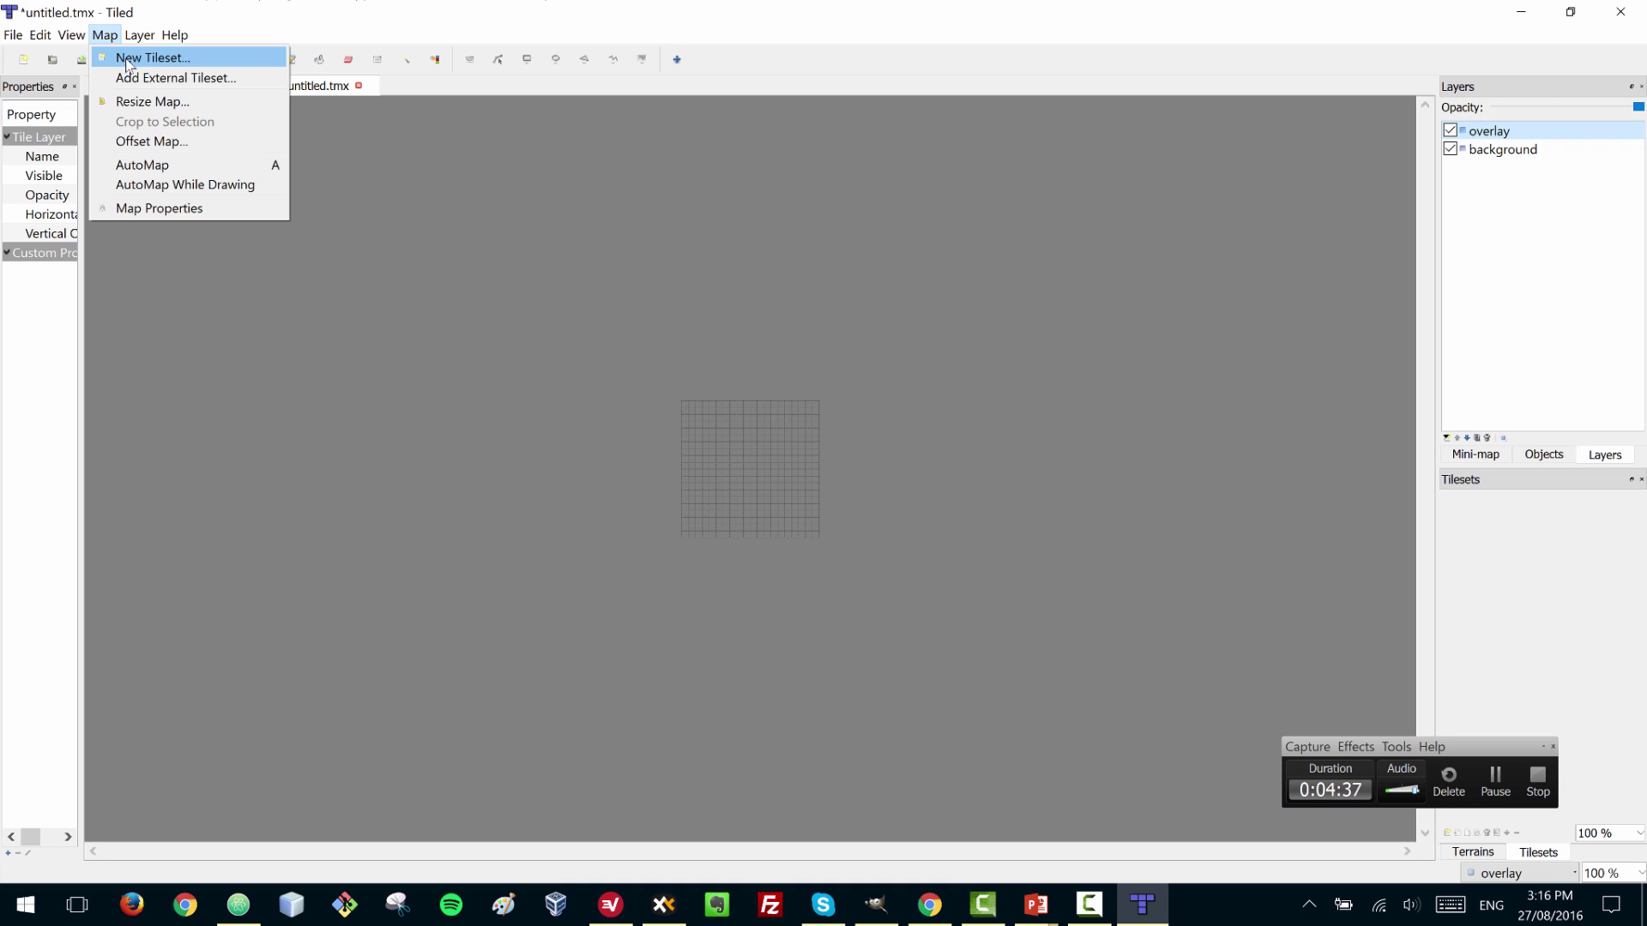
click(155, 58)
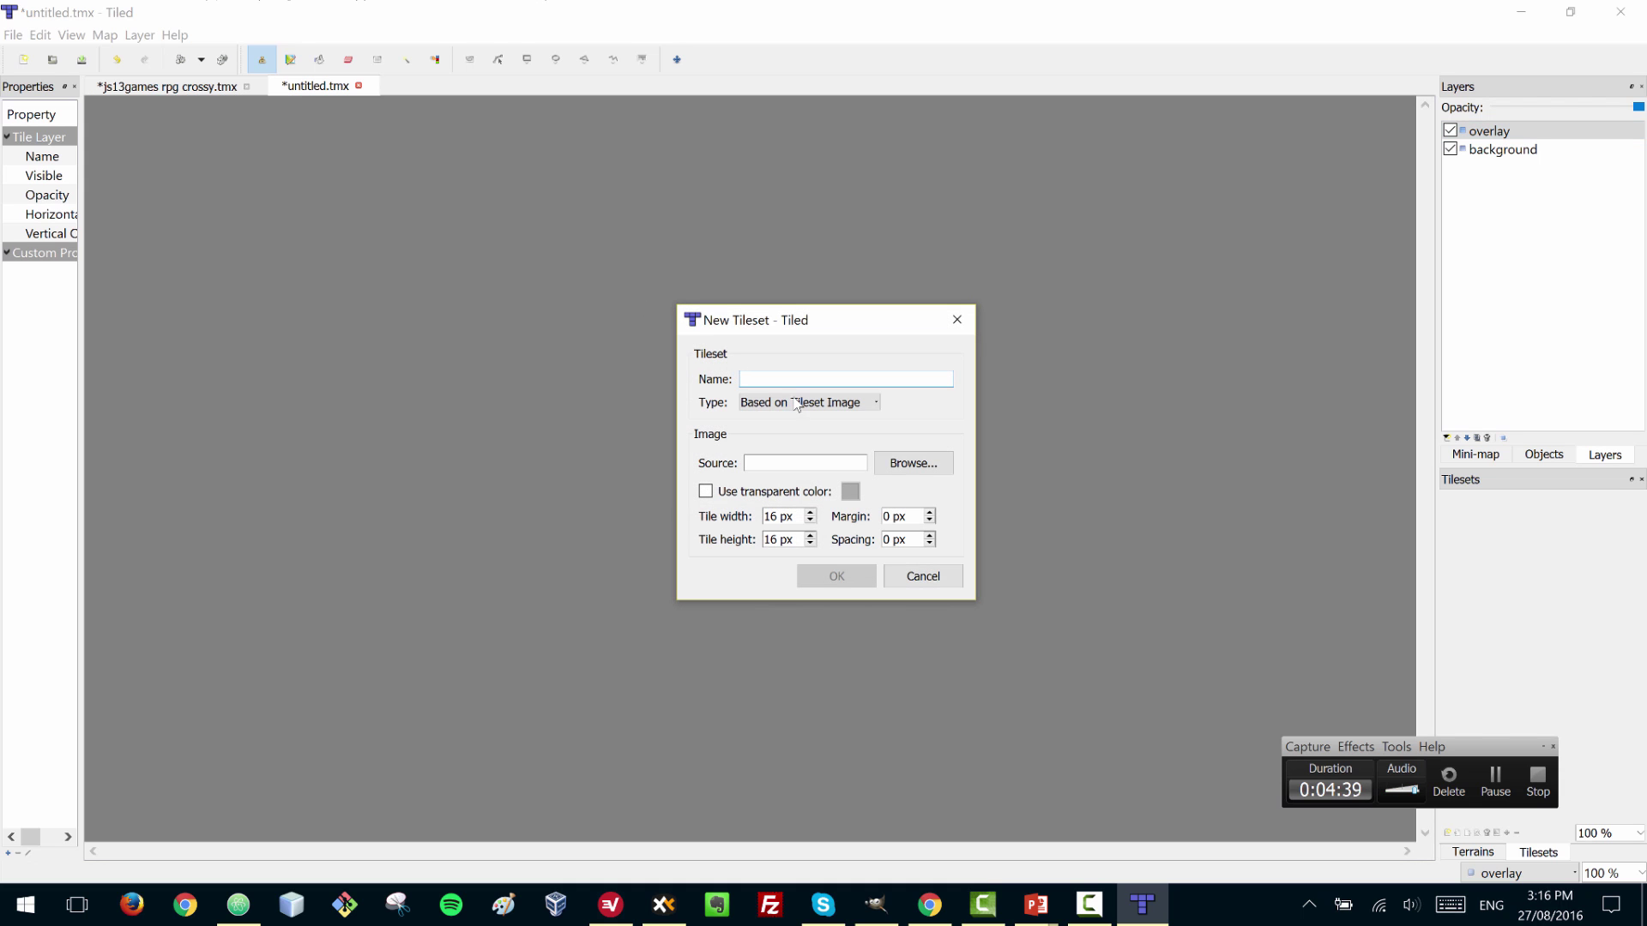
click(909, 465)
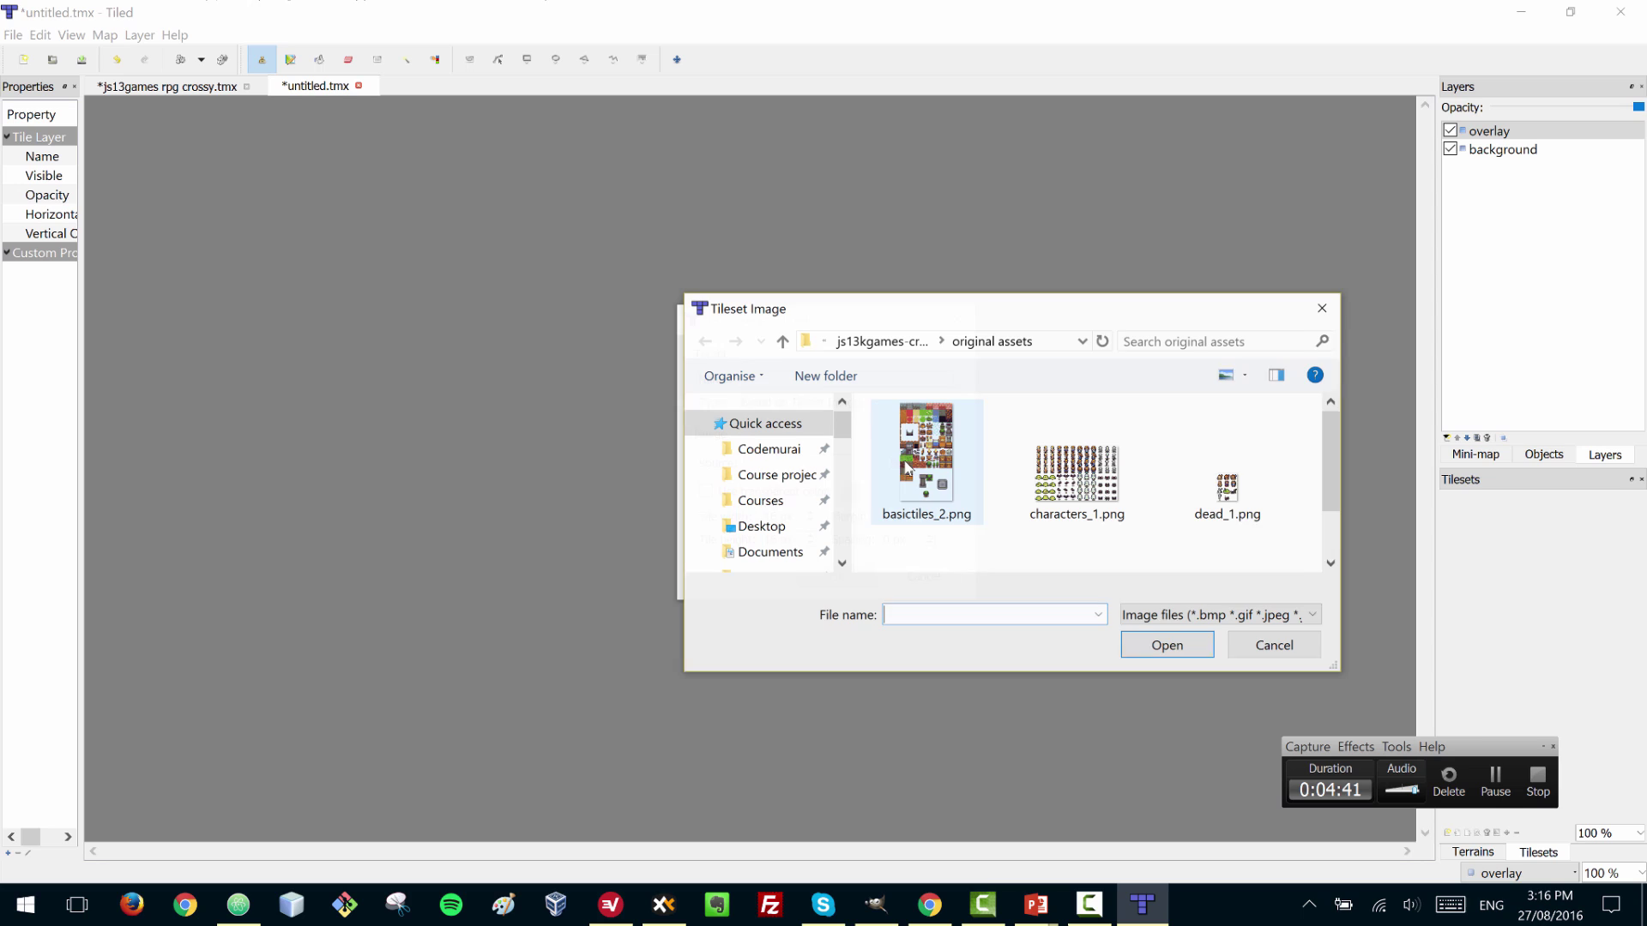
click(935, 482)
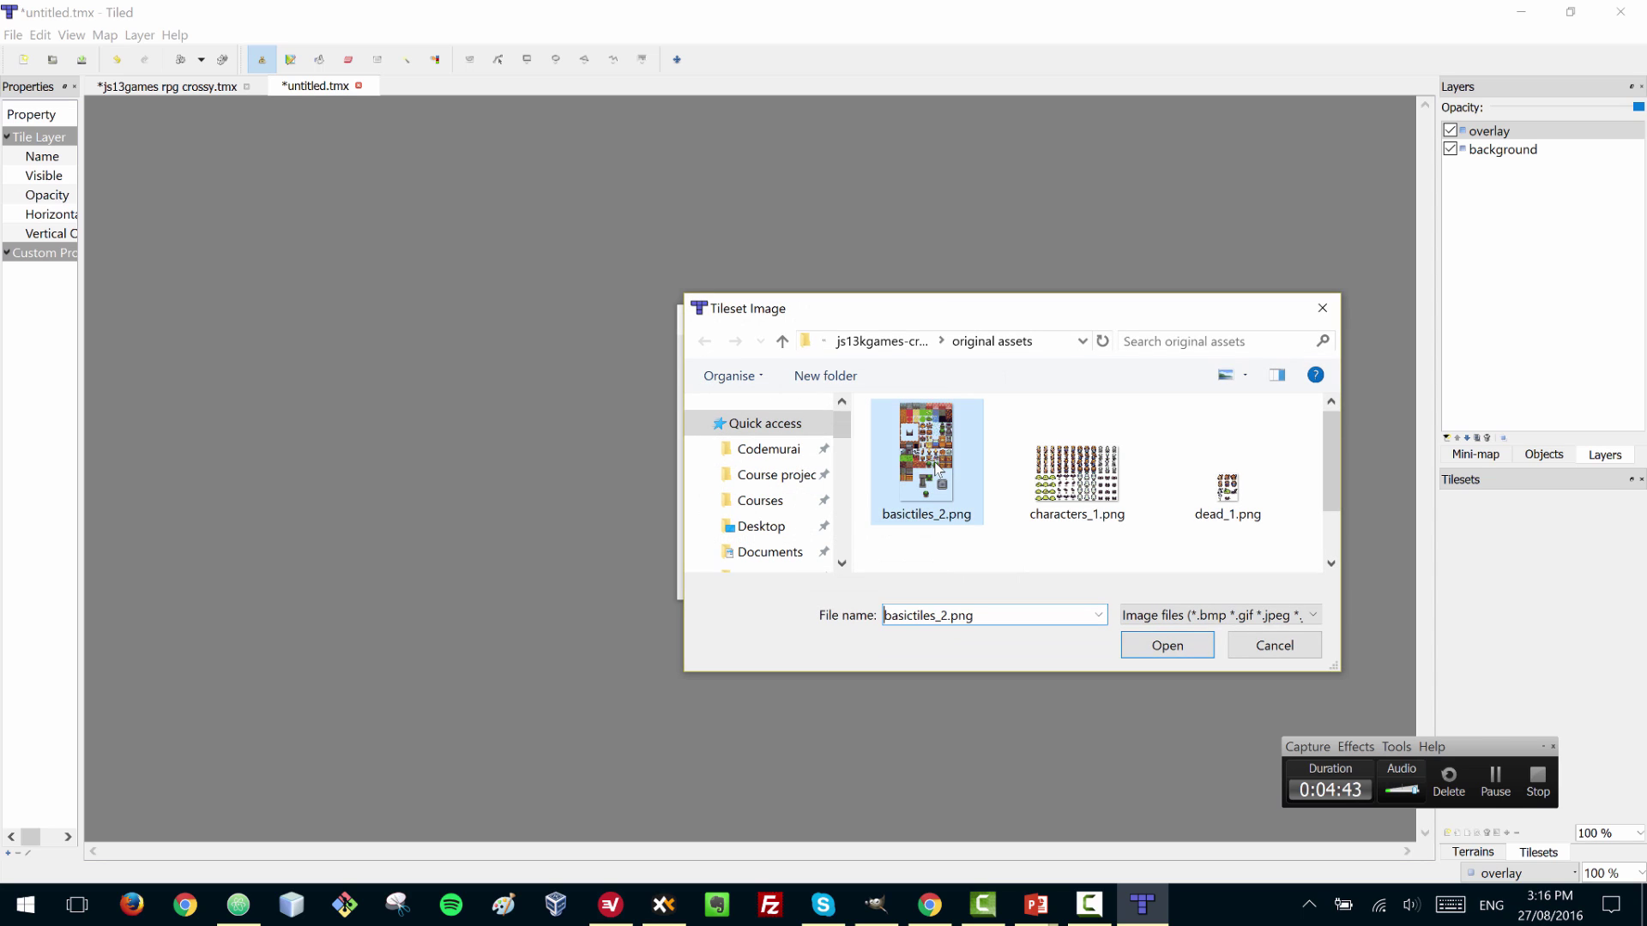
click(1166, 649)
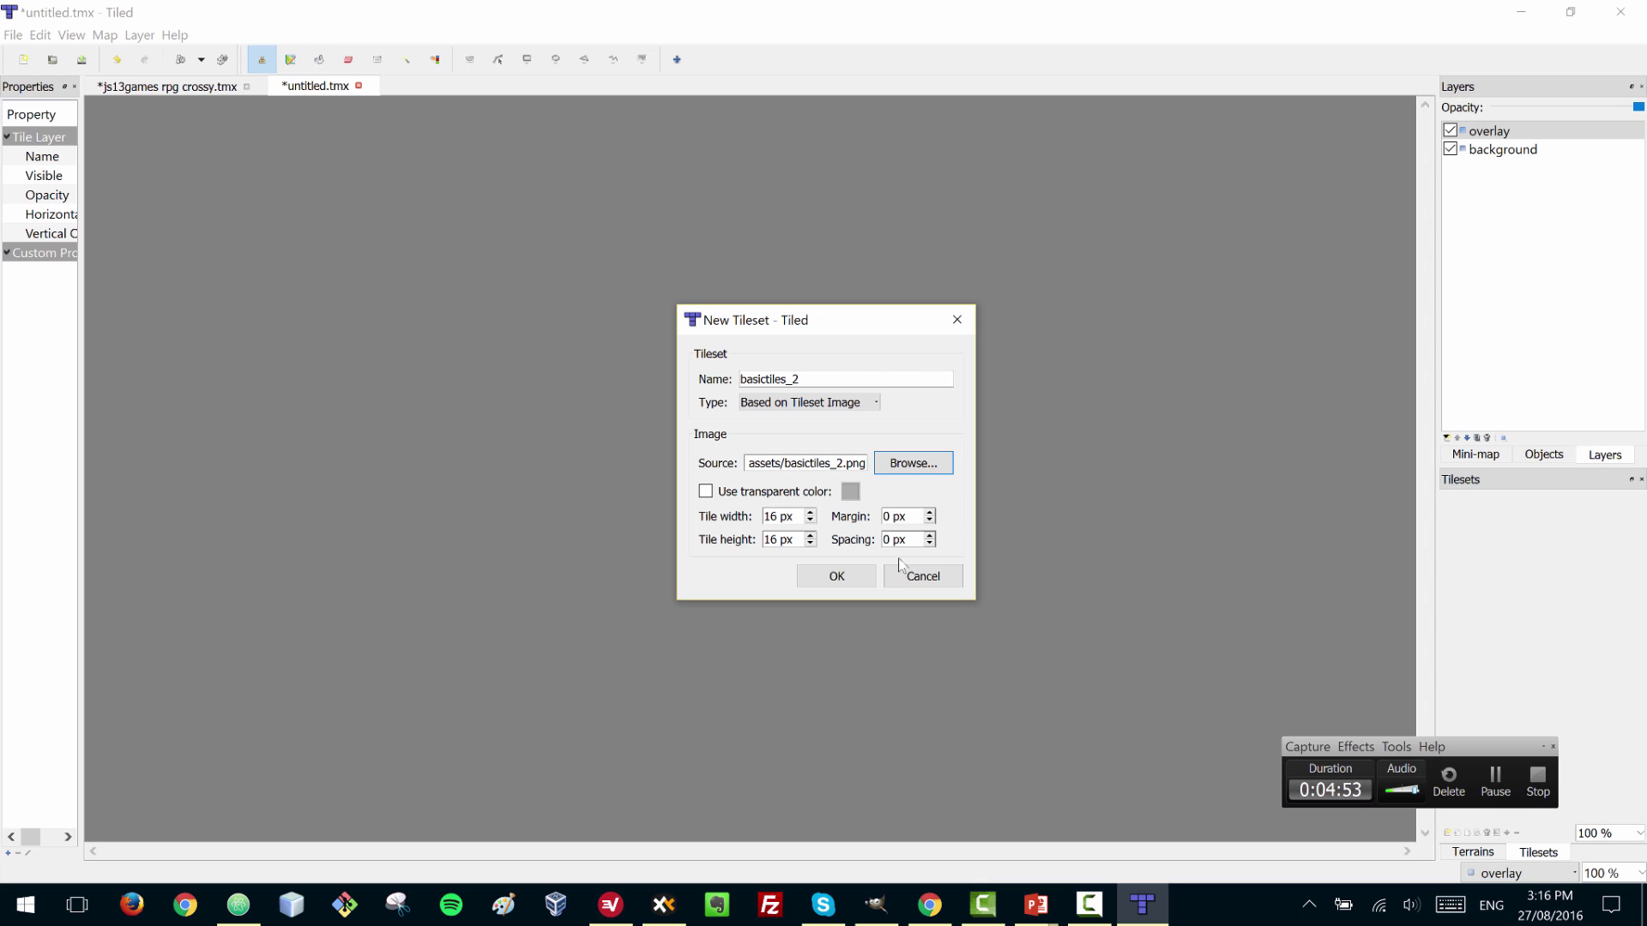
click(841, 582)
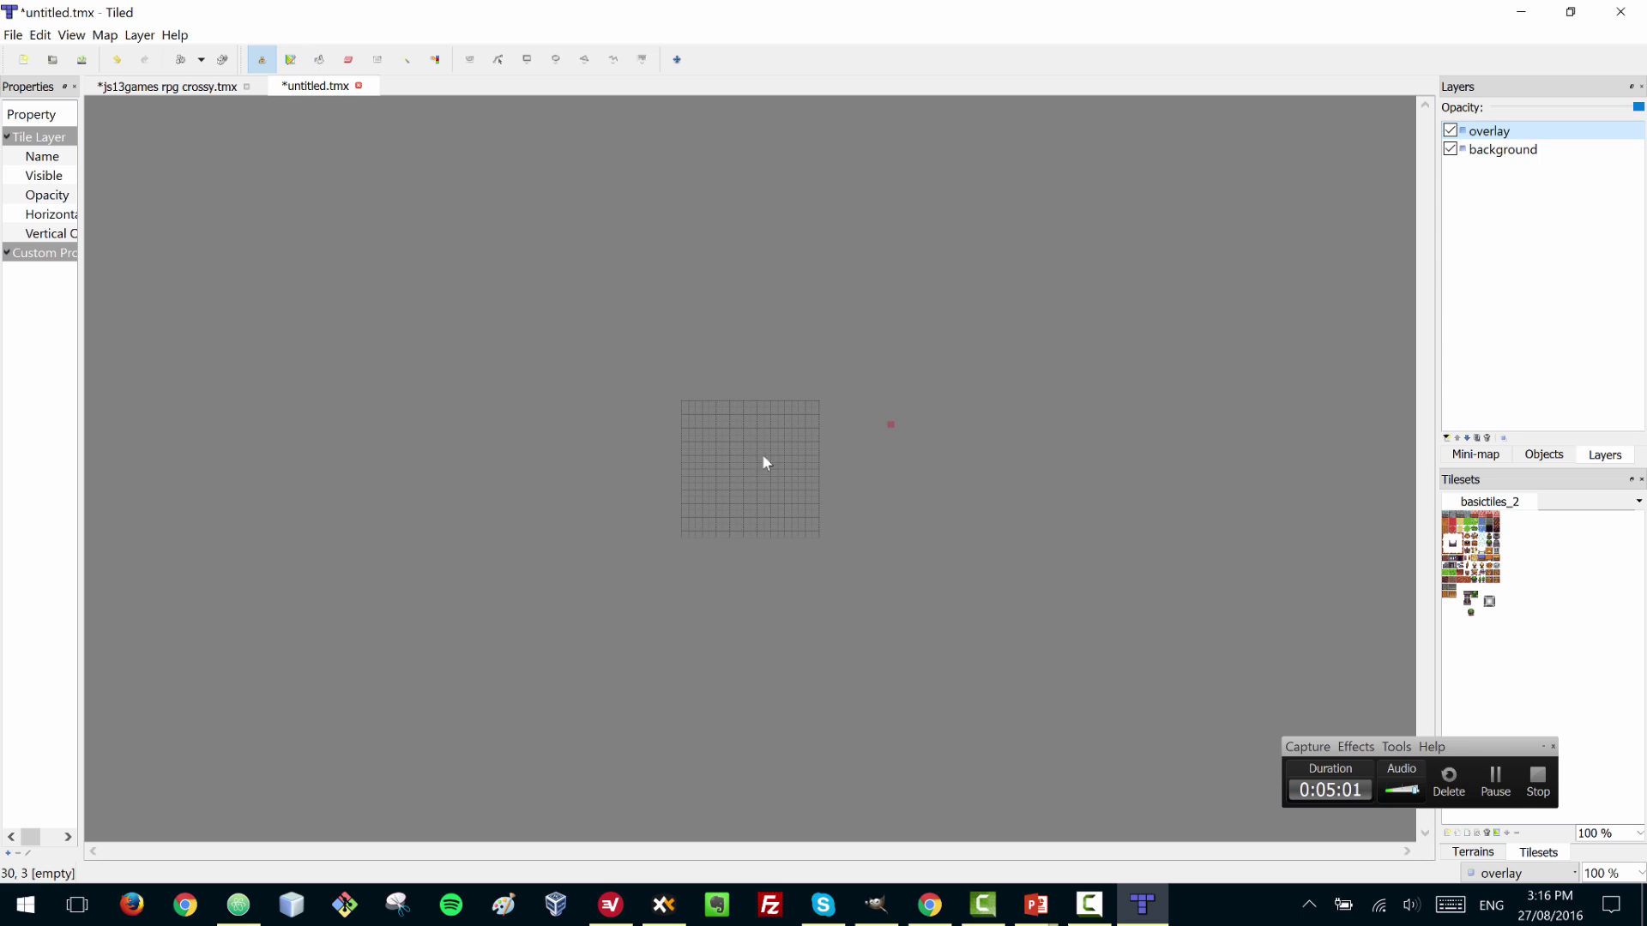
ctrl+scroll(754, 465, up, 4)
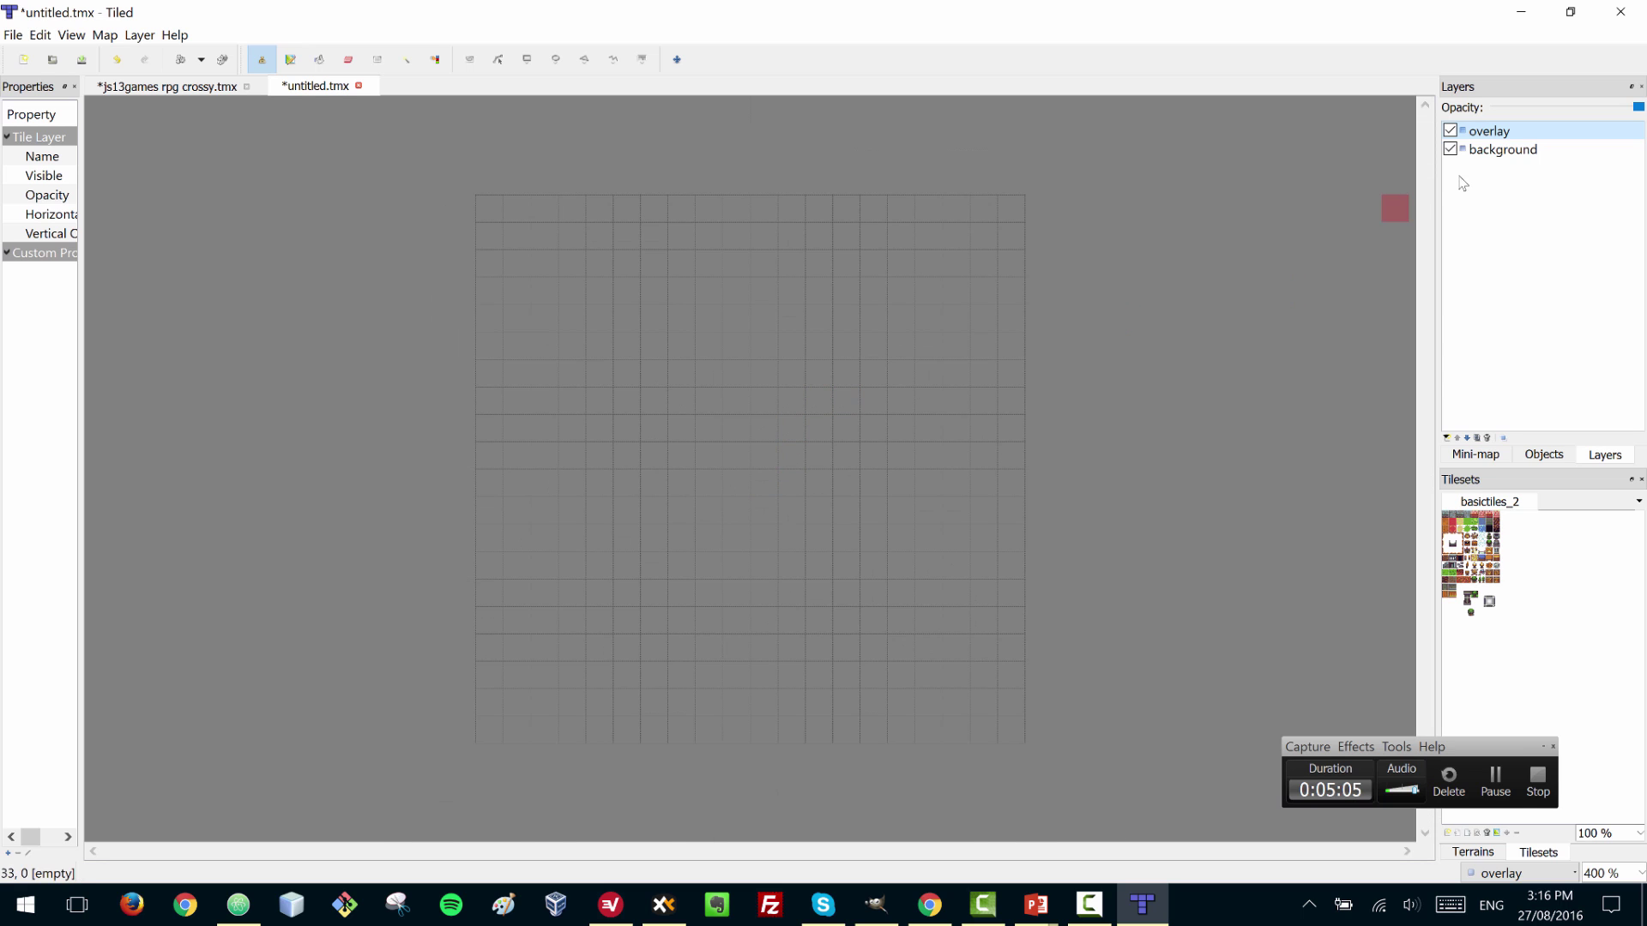
- On the background layer, paint looping outlines of green grass tiles across the map
click(1539, 151)
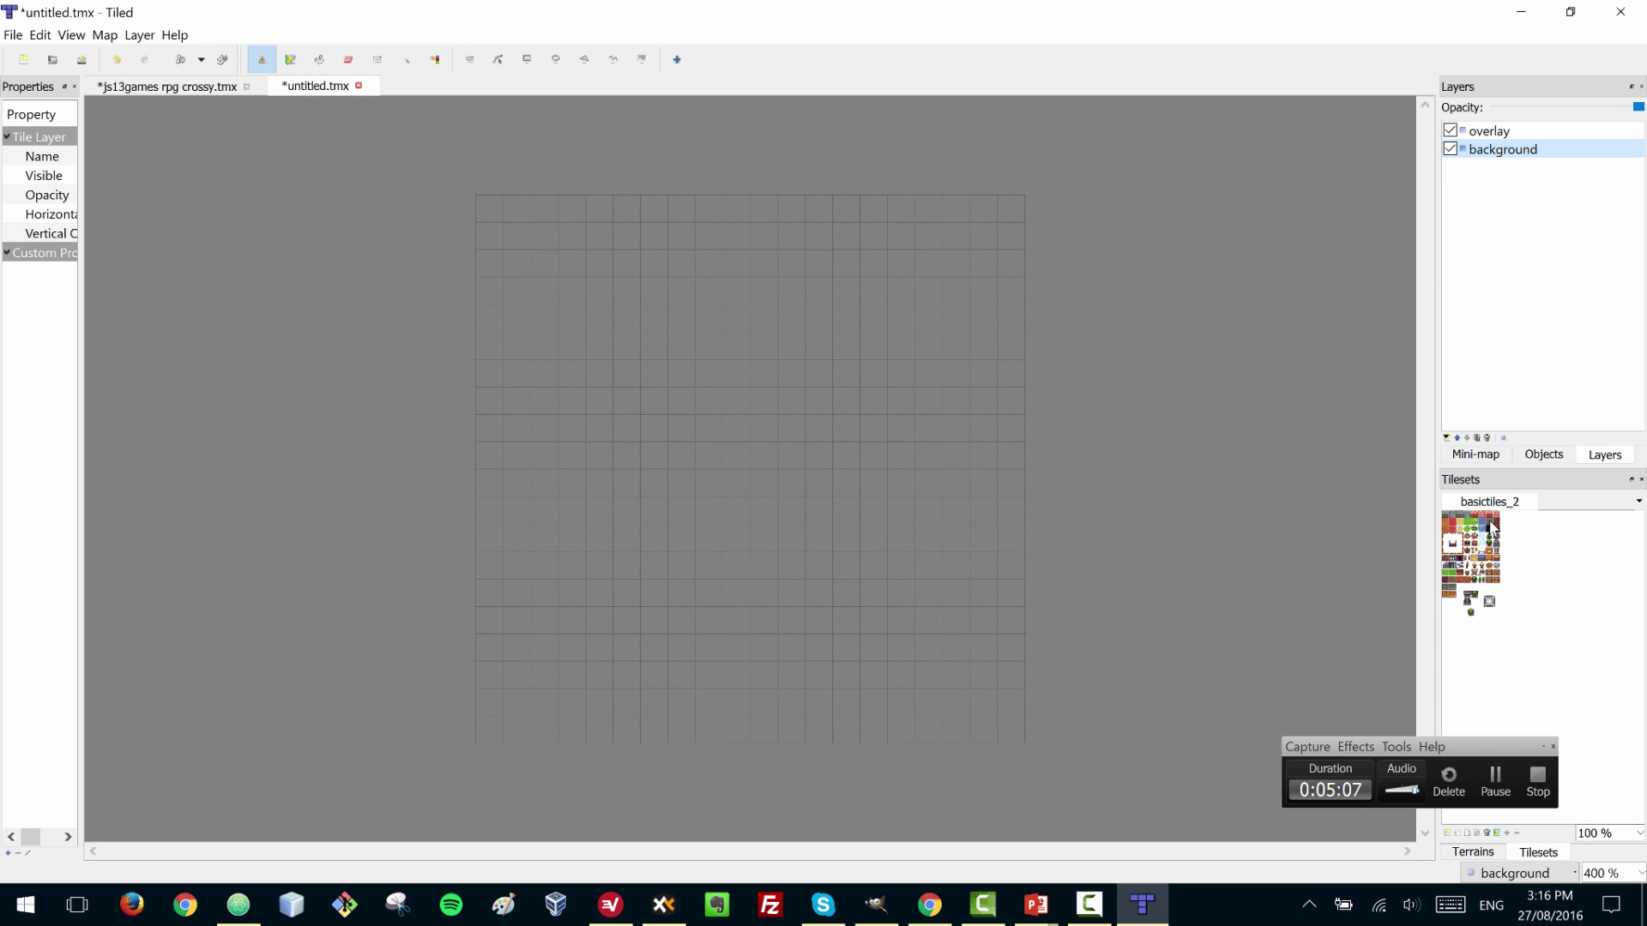
ctrl+scroll(1505, 579, up, 3)
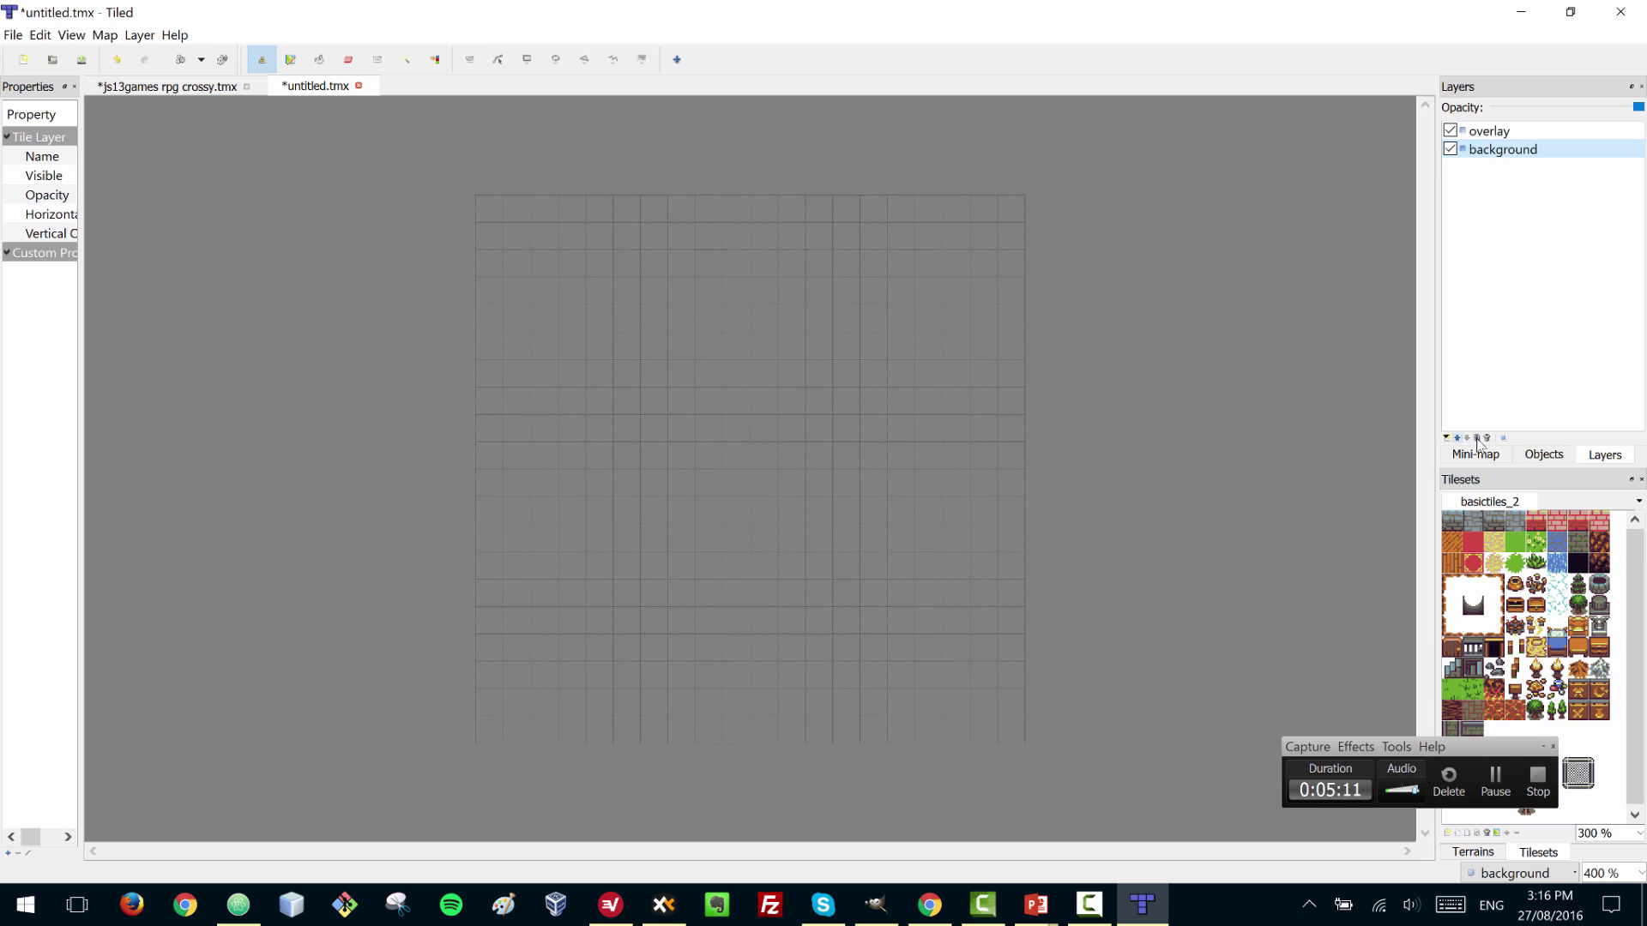
click(1515, 548)
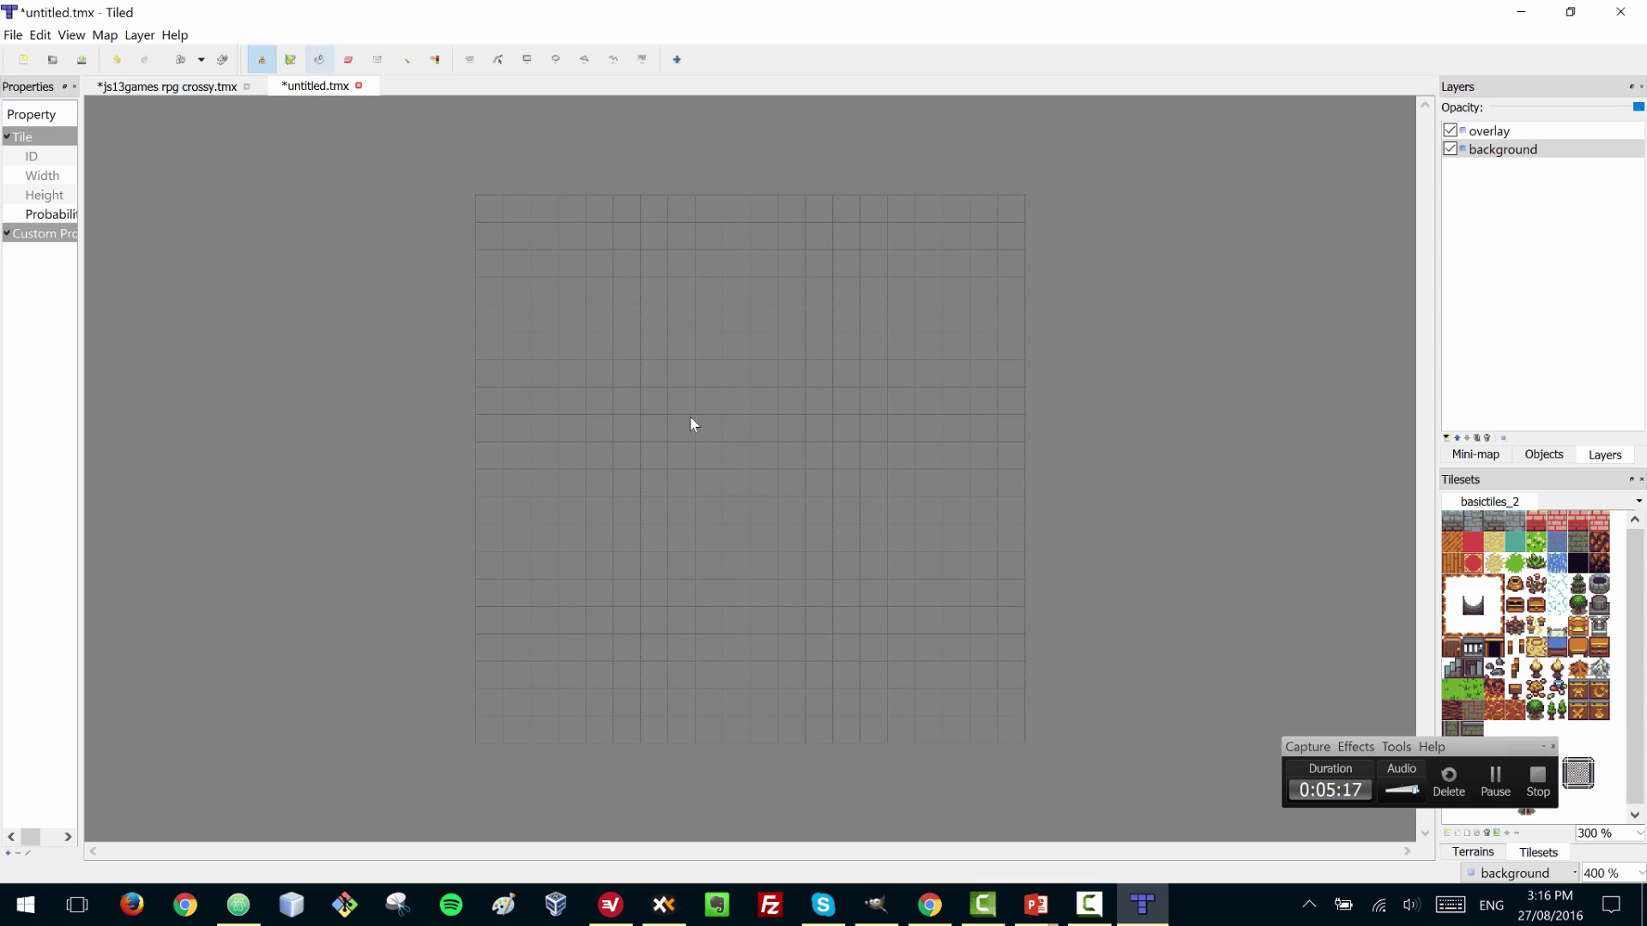
mouse_move(761, 452)
mouse_down()
mouse_move(661, 415)
mouse_move(861, 327)
mouse_move(764, 482)
mouse_up()
mouse_move(691, 602)
mouse_down()
mouse_move(671, 428)
mouse_move(754, 584)
mouse_move(937, 579)
mouse_move(900, 510)
mouse_up()
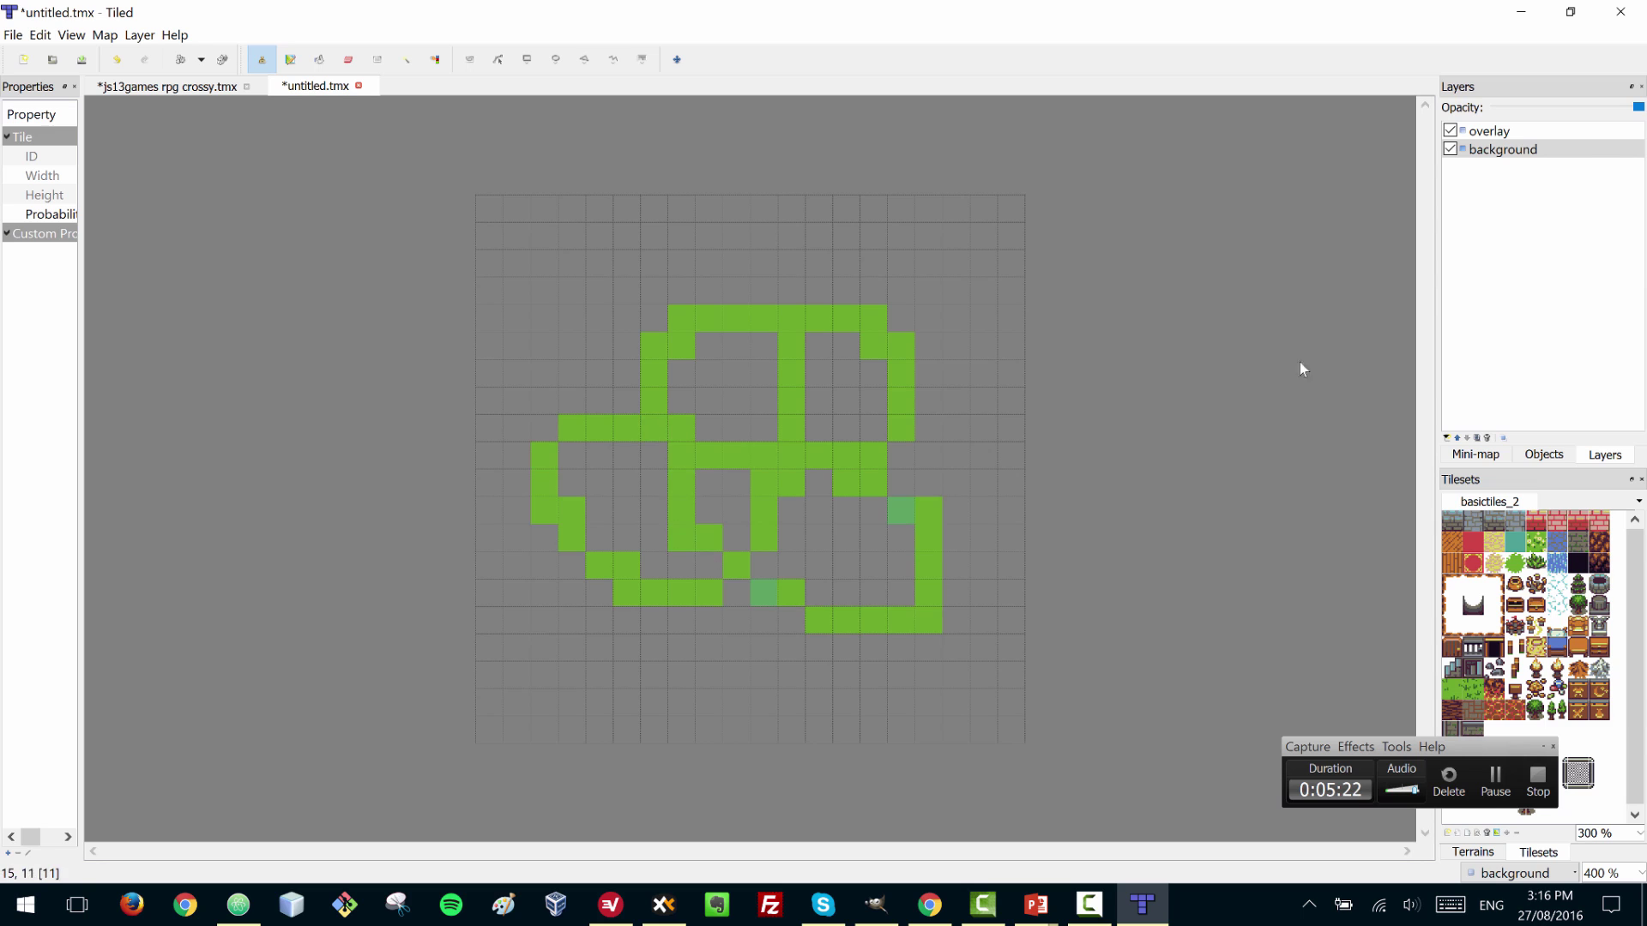
- Toggle the background layer's visibility twice to check the painted tiles
click(1449, 149)
click(1449, 149)
click(1450, 150)
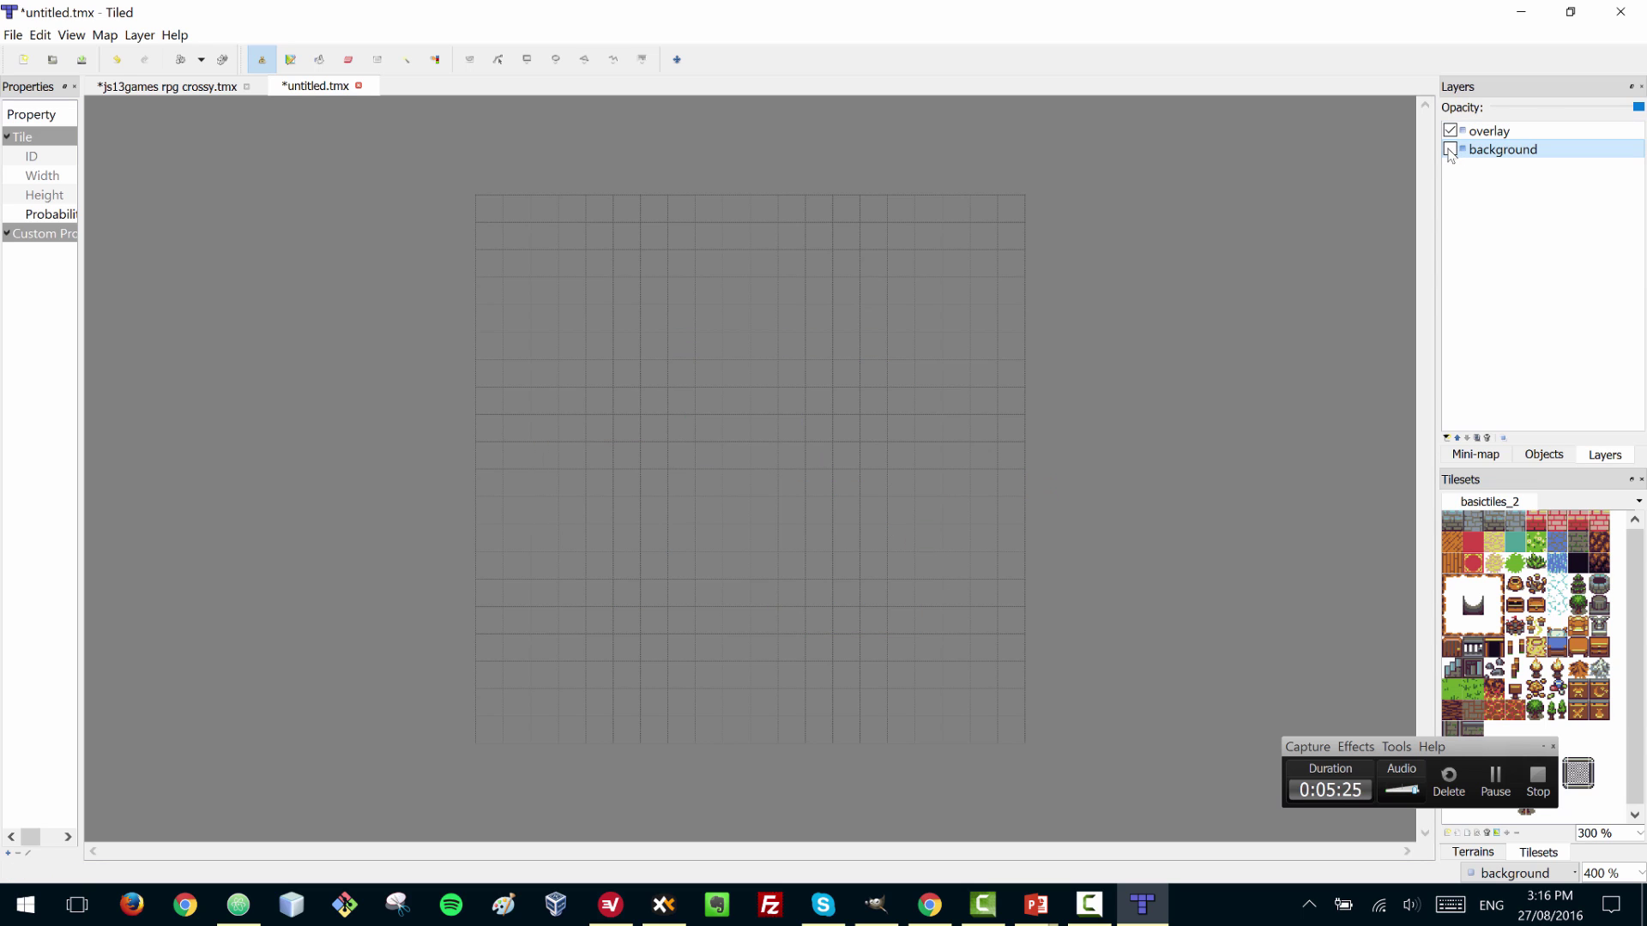
click(1449, 149)
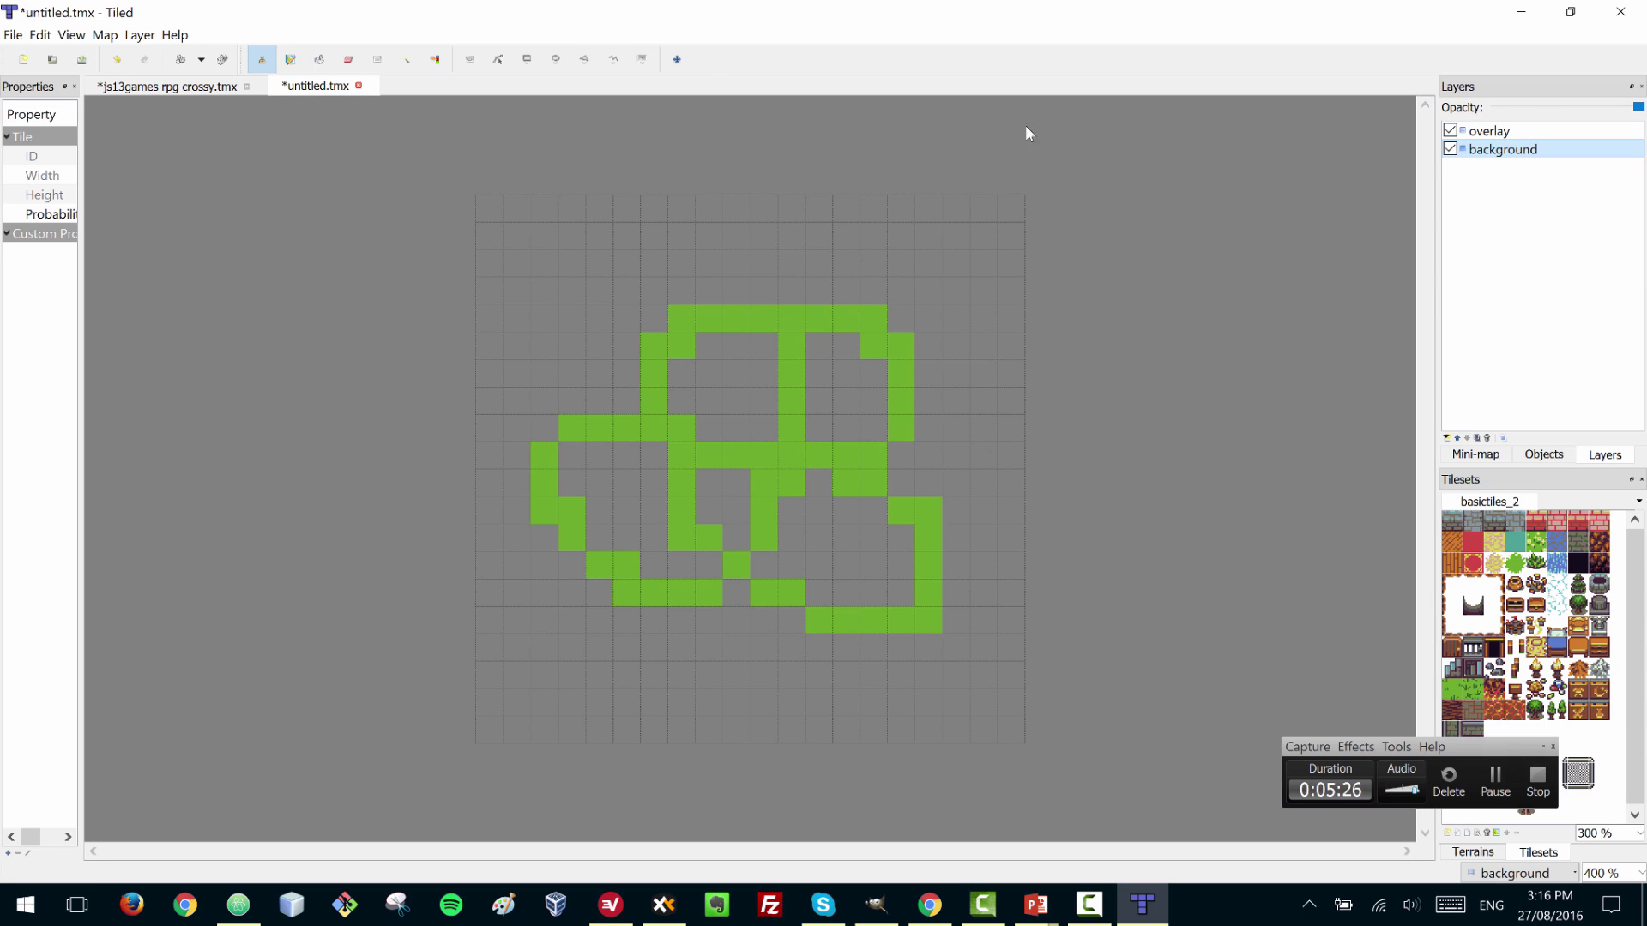
- Bucket-fill every empty region with grass so the whole background is green
click(319, 62)
click(603, 305)
click(702, 334)
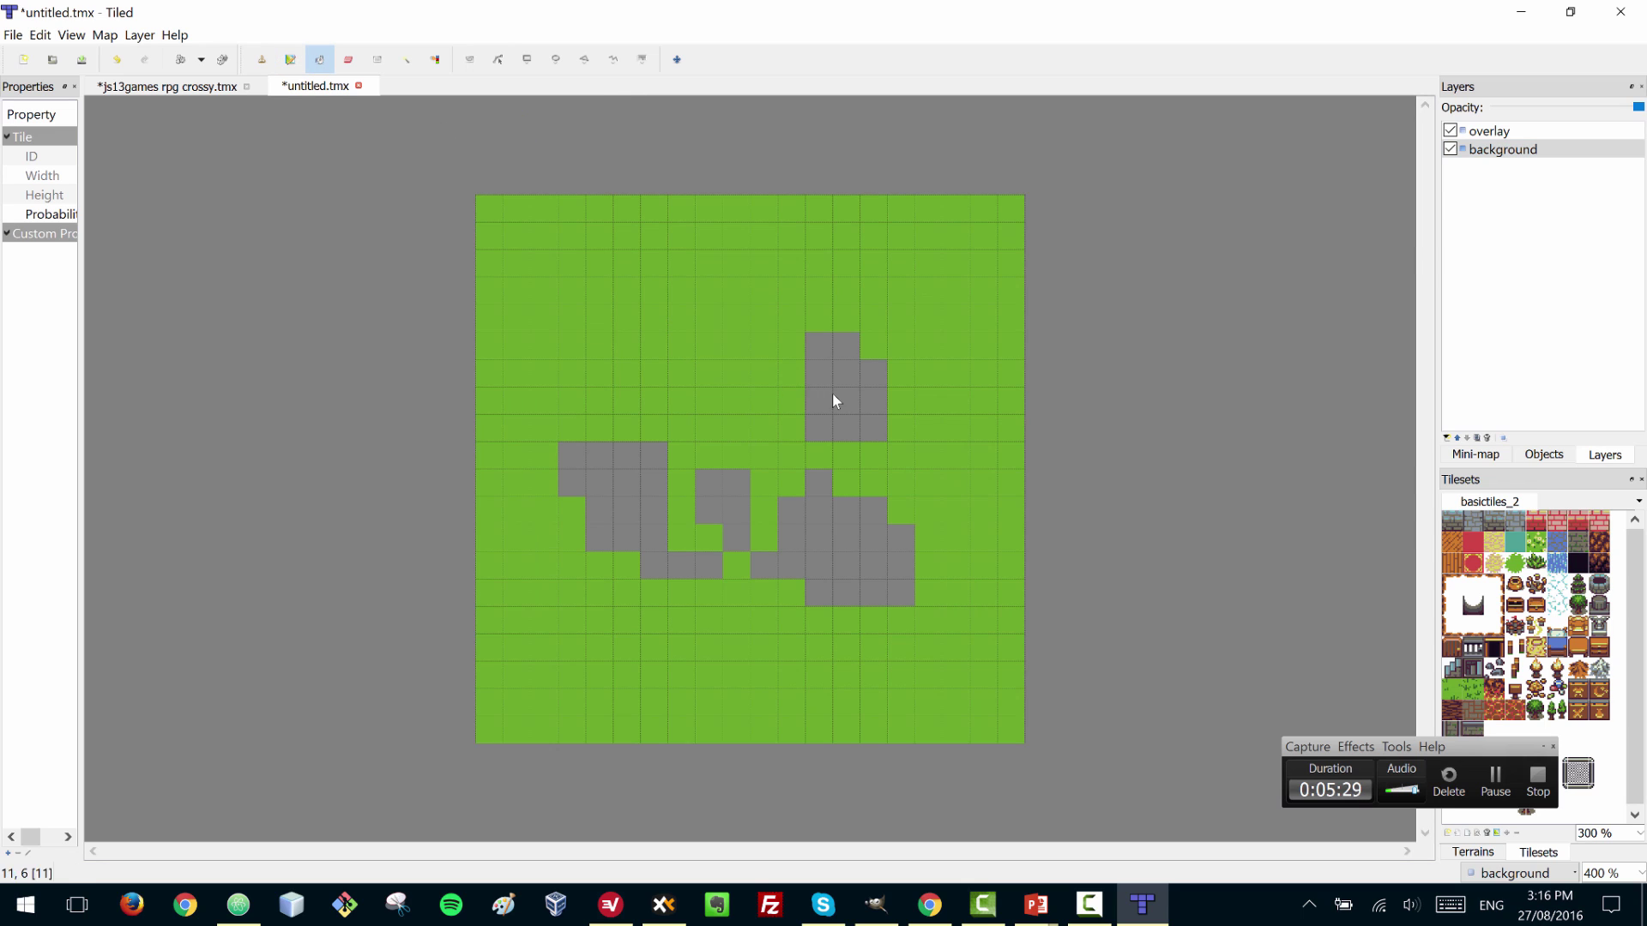
click(832, 393)
click(815, 552)
click(723, 506)
click(625, 516)
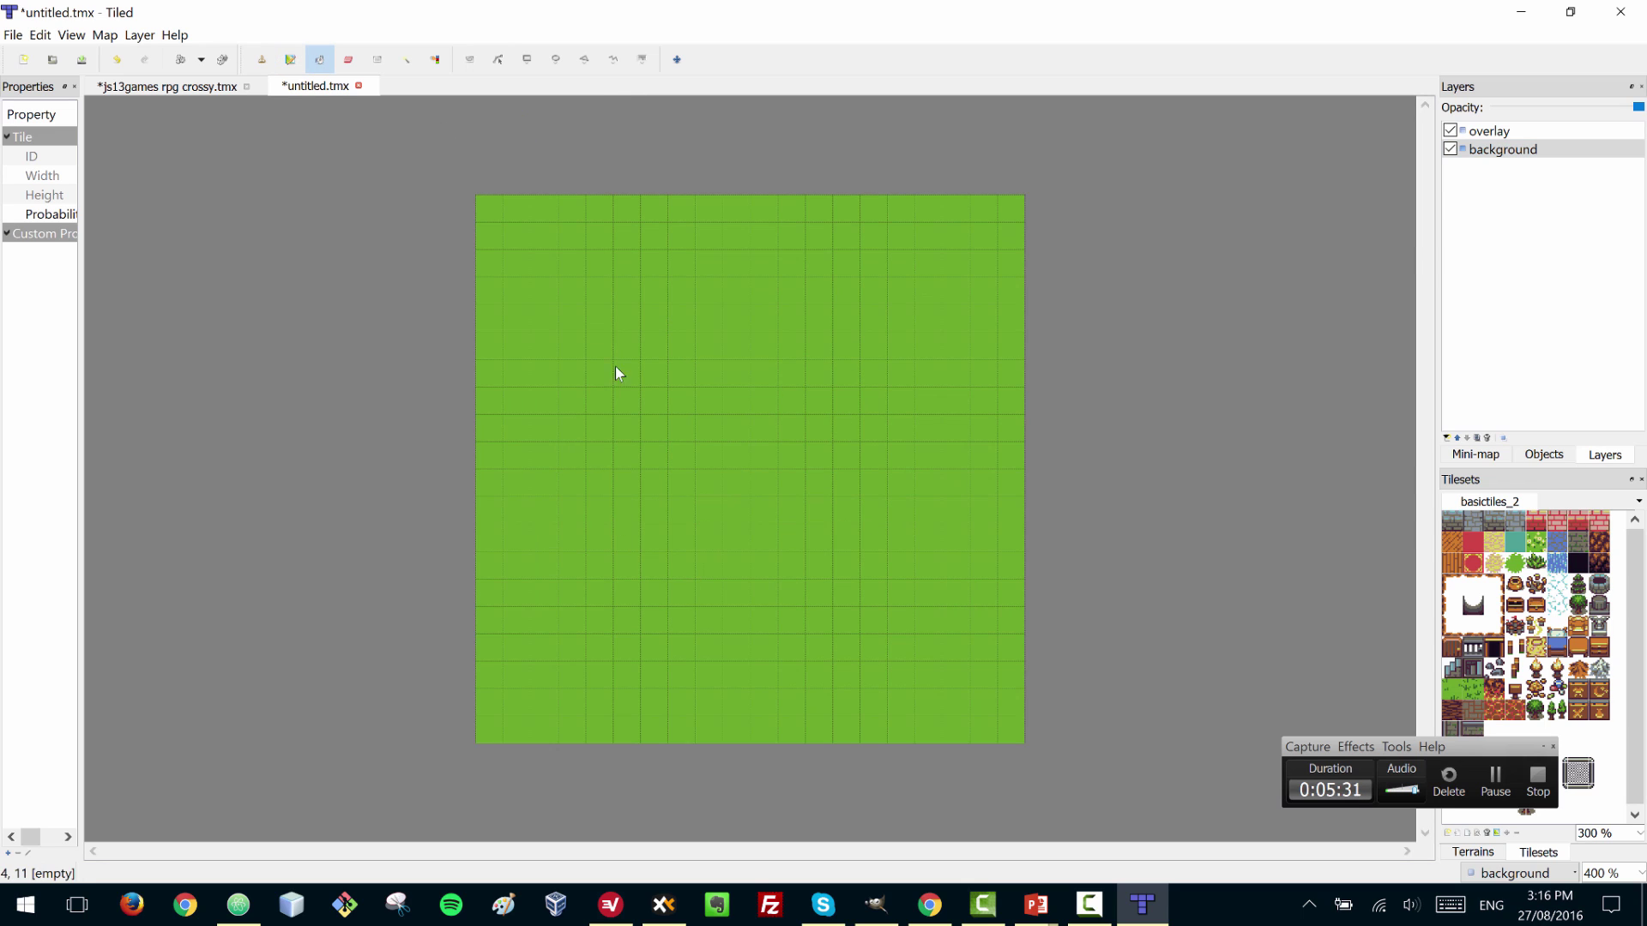
- Stamp a blue cobblestone patch on the right and an orange strip across the top rows
click(268, 58)
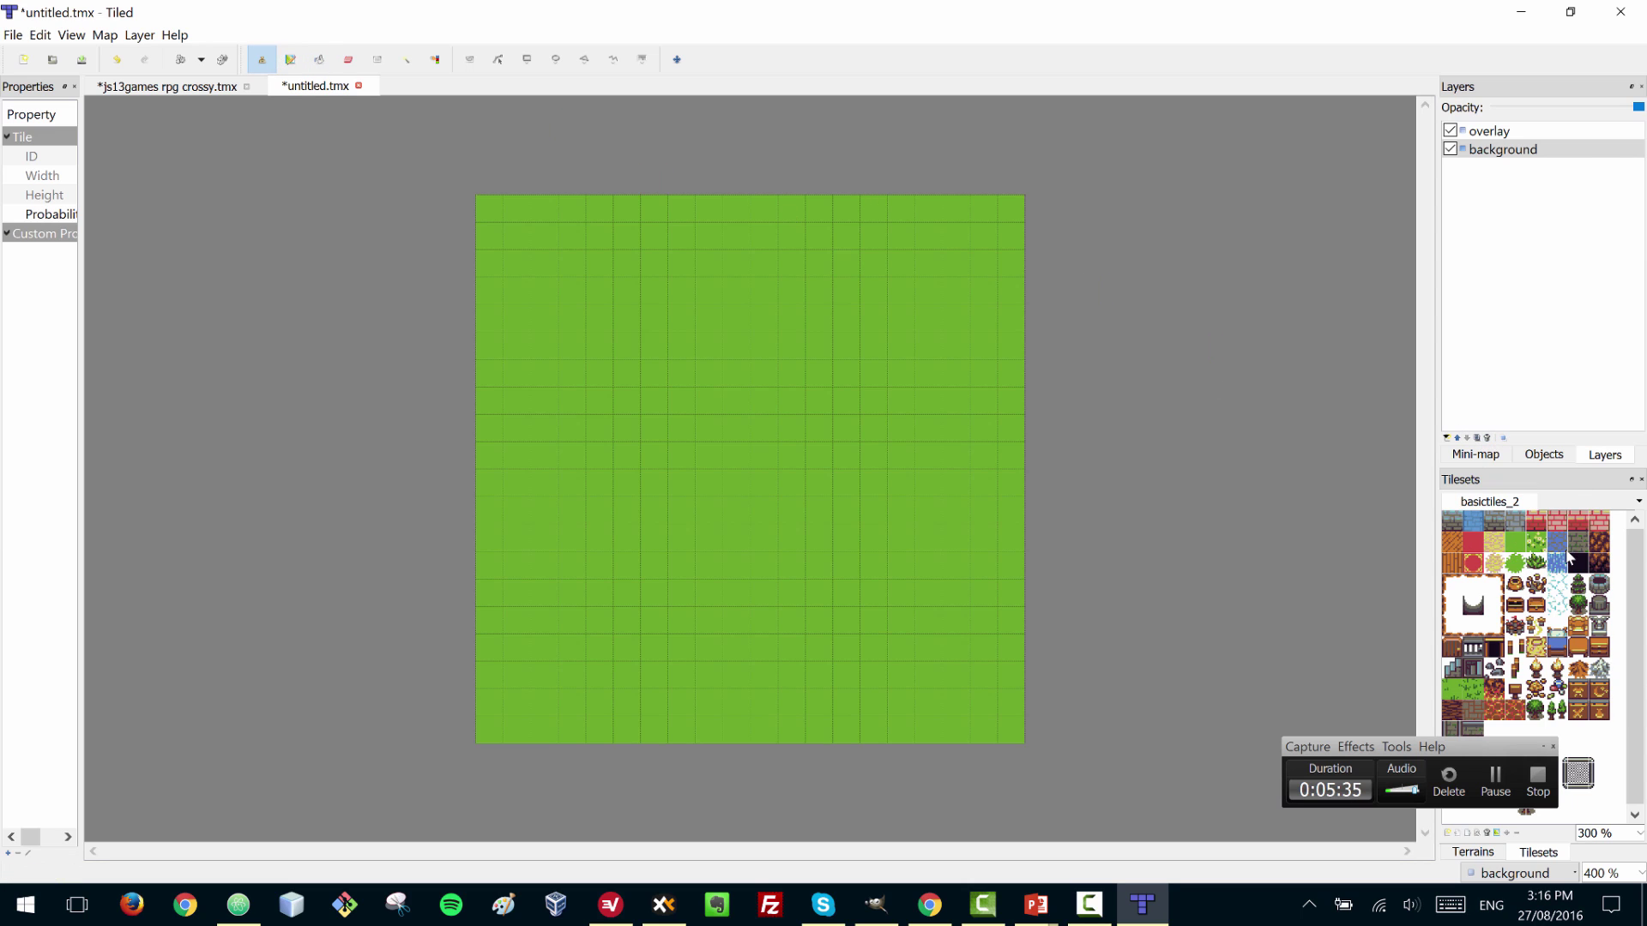
mouse_move(875, 449)
mouse_down()
mouse_move(943, 424)
mouse_move(917, 520)
mouse_move(946, 429)
mouse_move(999, 428)
mouse_move(977, 540)
mouse_move(998, 499)
mouse_move(965, 538)
mouse_move(1011, 539)
mouse_move(1014, 407)
mouse_move(950, 400)
mouse_up()
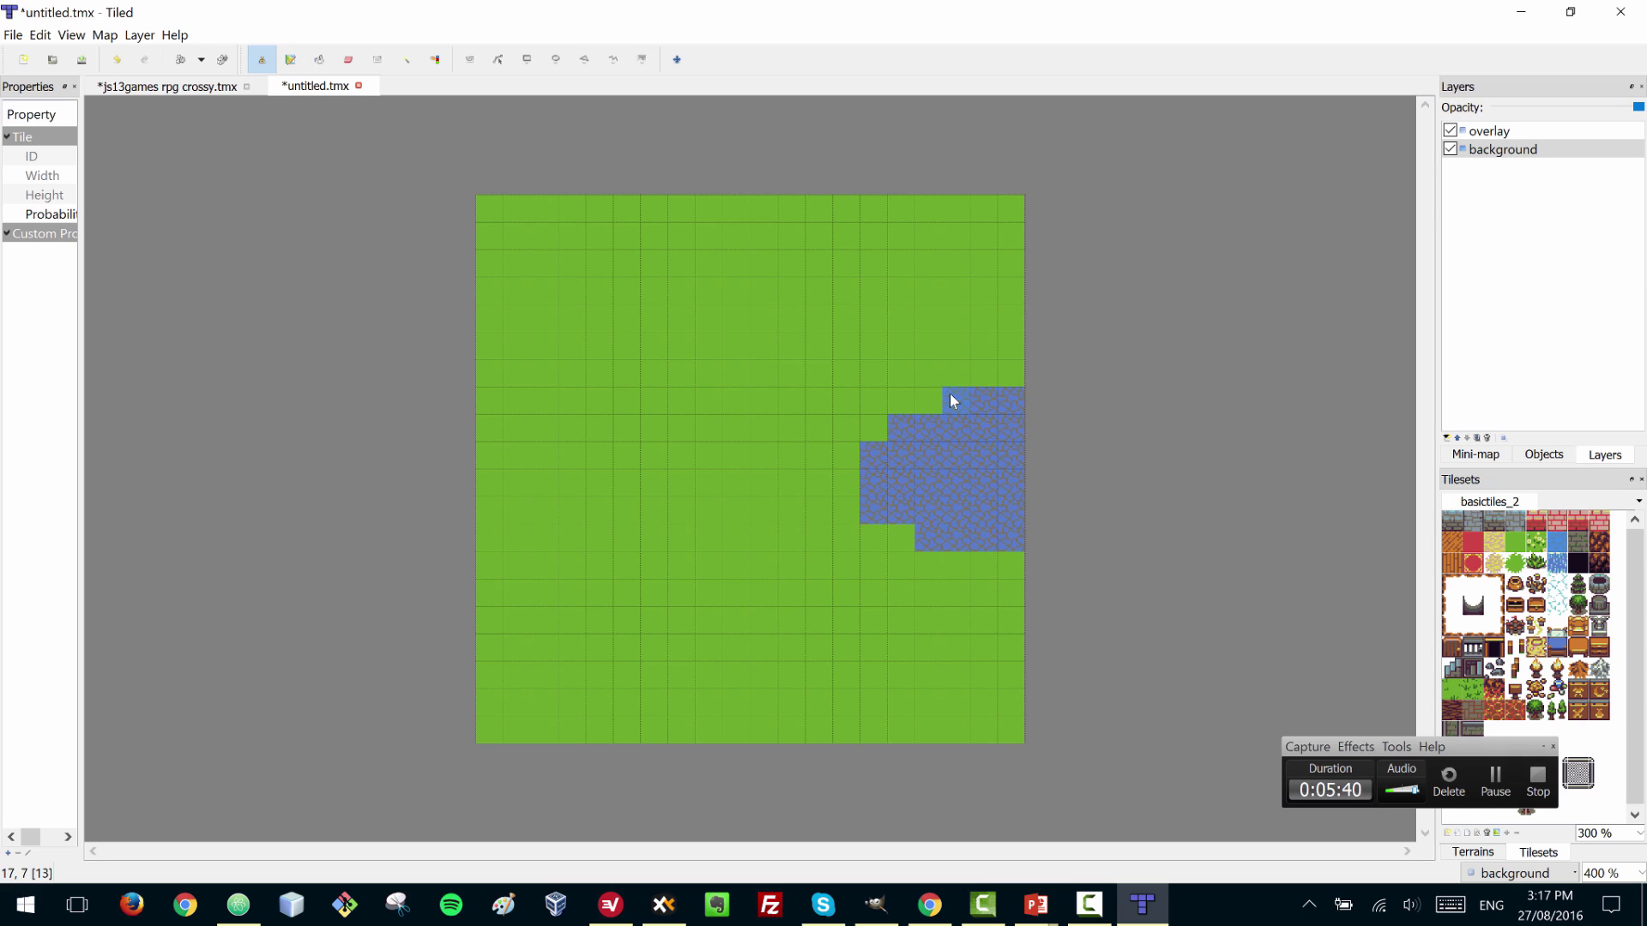
click(1450, 543)
click(653, 290)
mouse_move(825, 285)
mouse_down()
mouse_move(836, 241)
mouse_move(609, 239)
mouse_move(799, 265)
mouse_move(764, 250)
mouse_up()
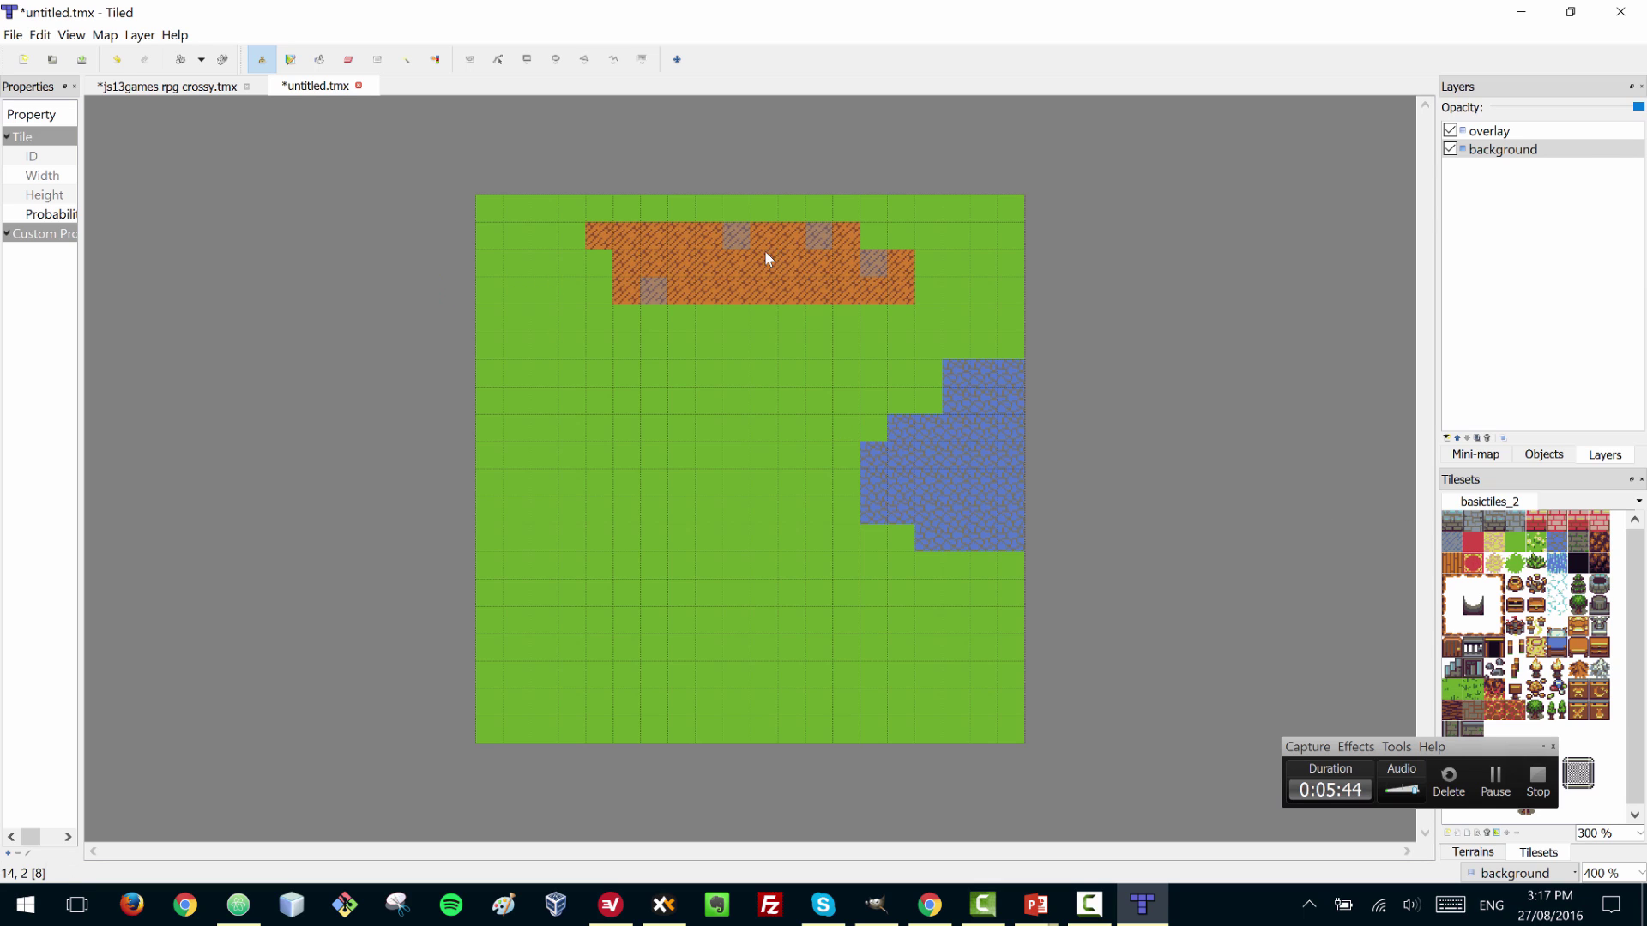
- Place a chest above the water and a row of three chests near the map centre
click(1537, 129)
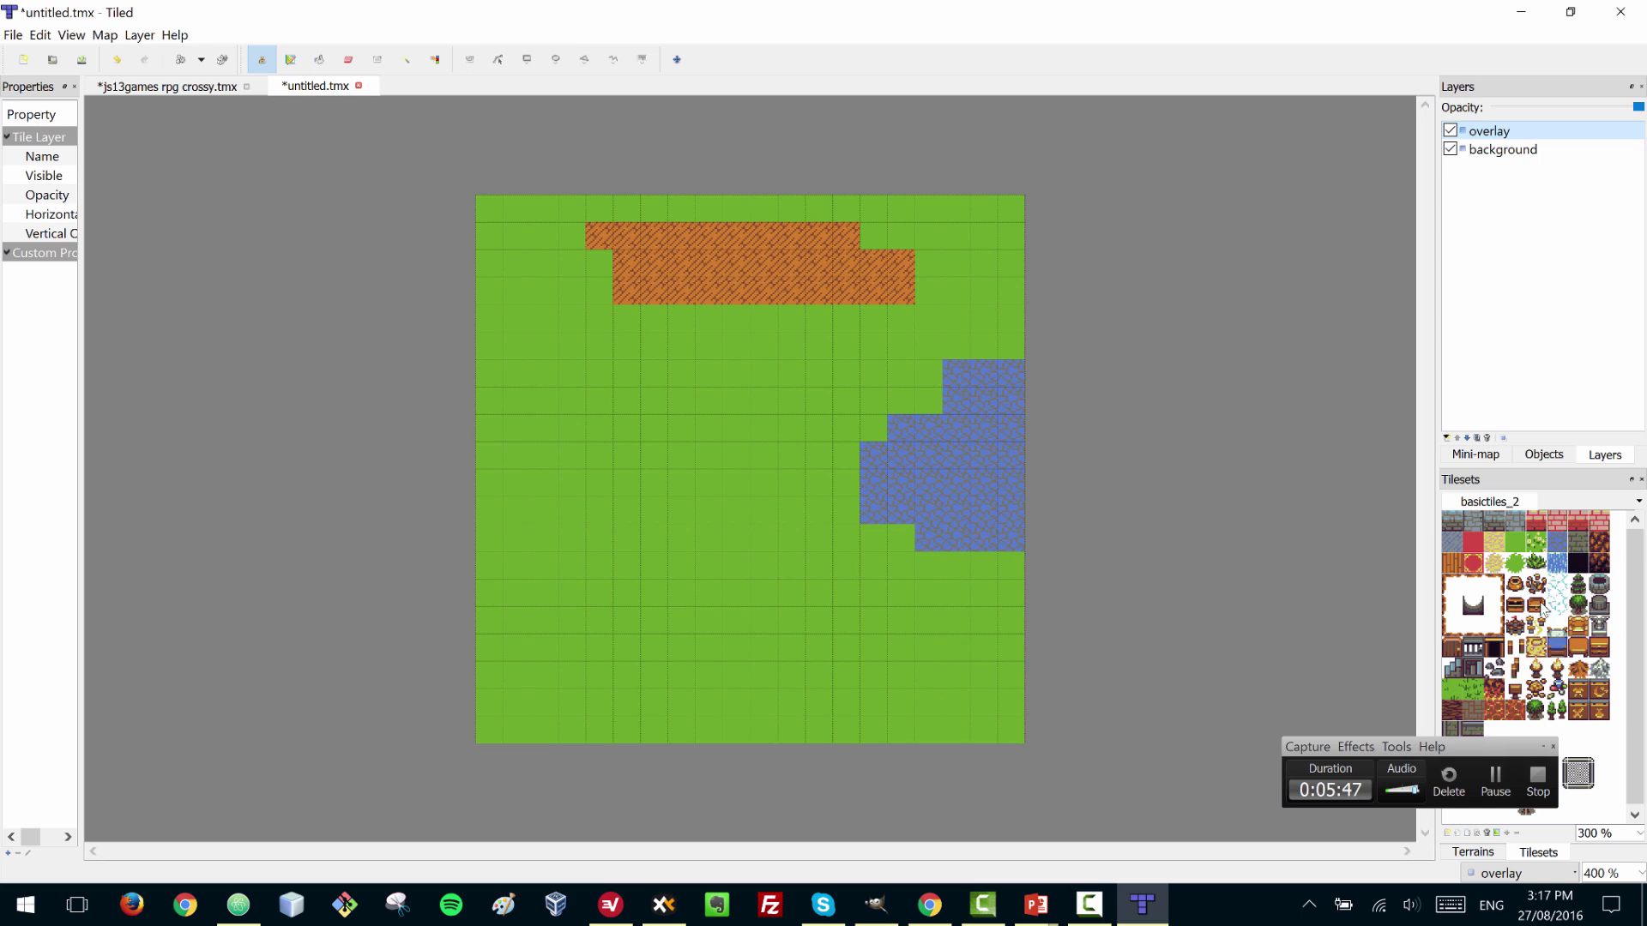
click(1516, 604)
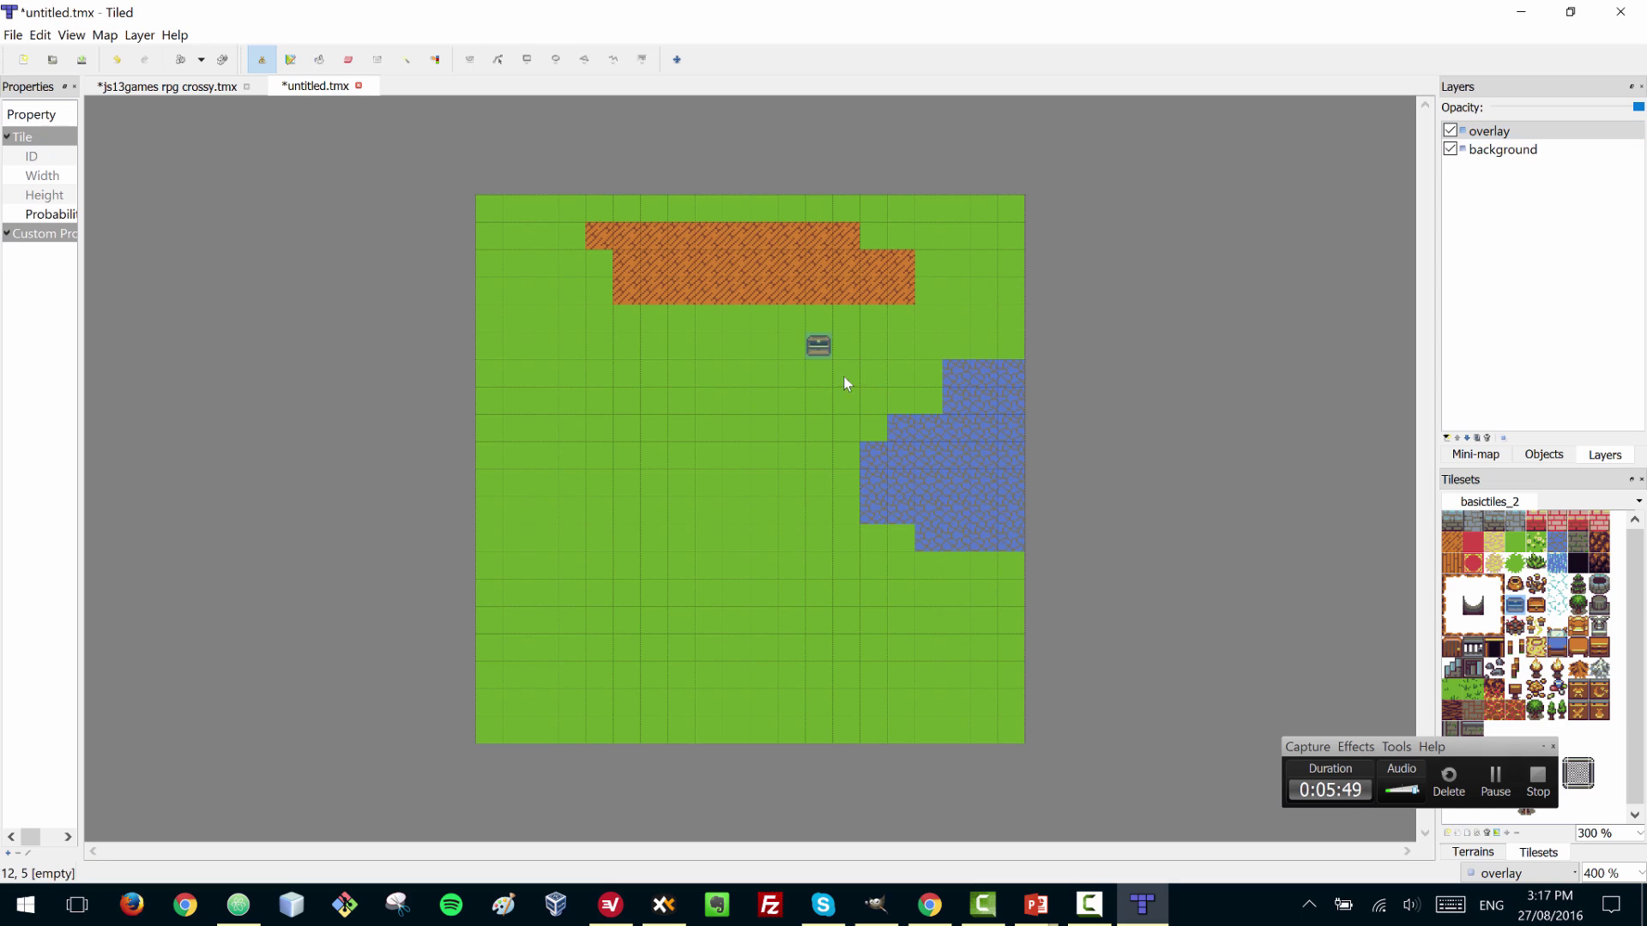
click(911, 371)
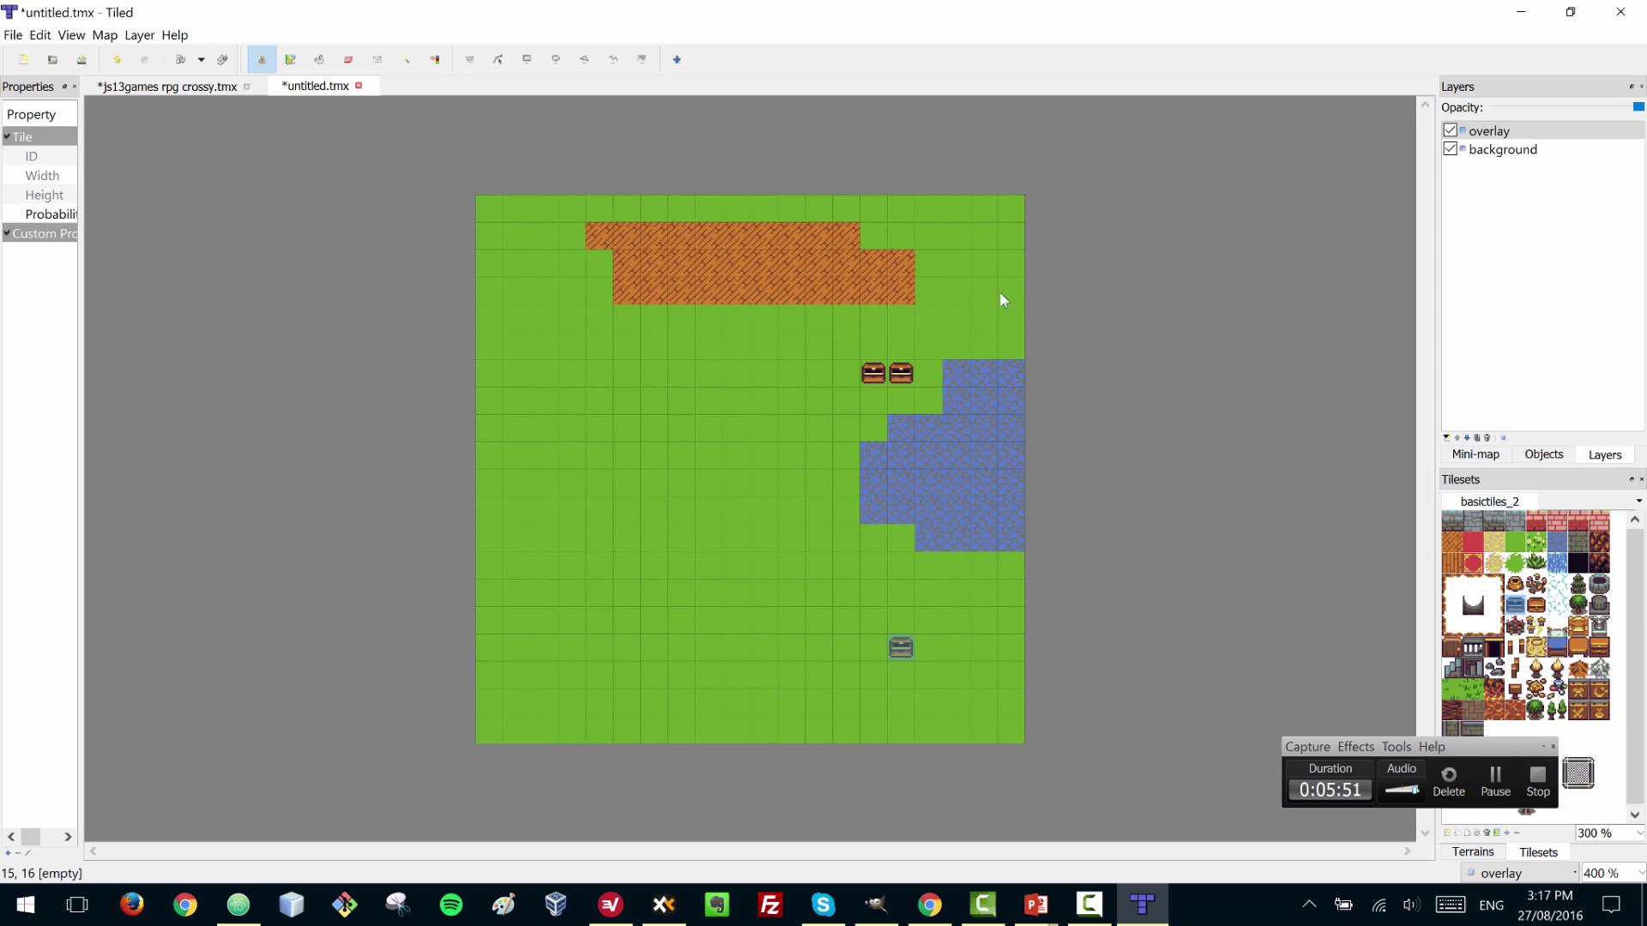
click(1514, 151)
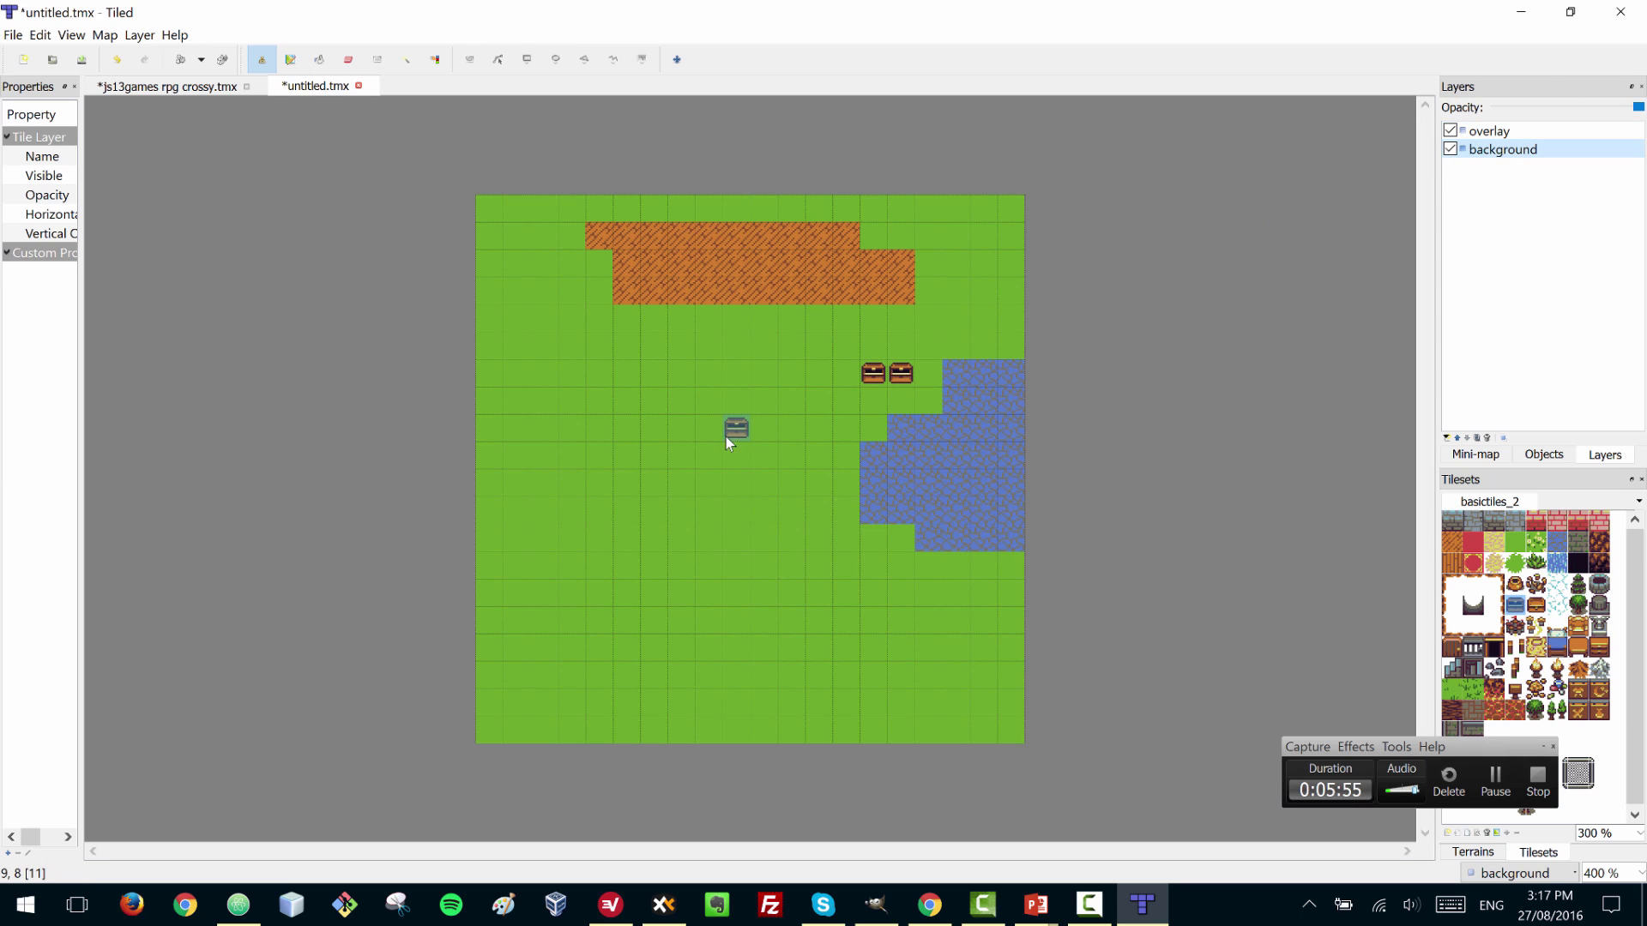
click(735, 429)
click(758, 438)
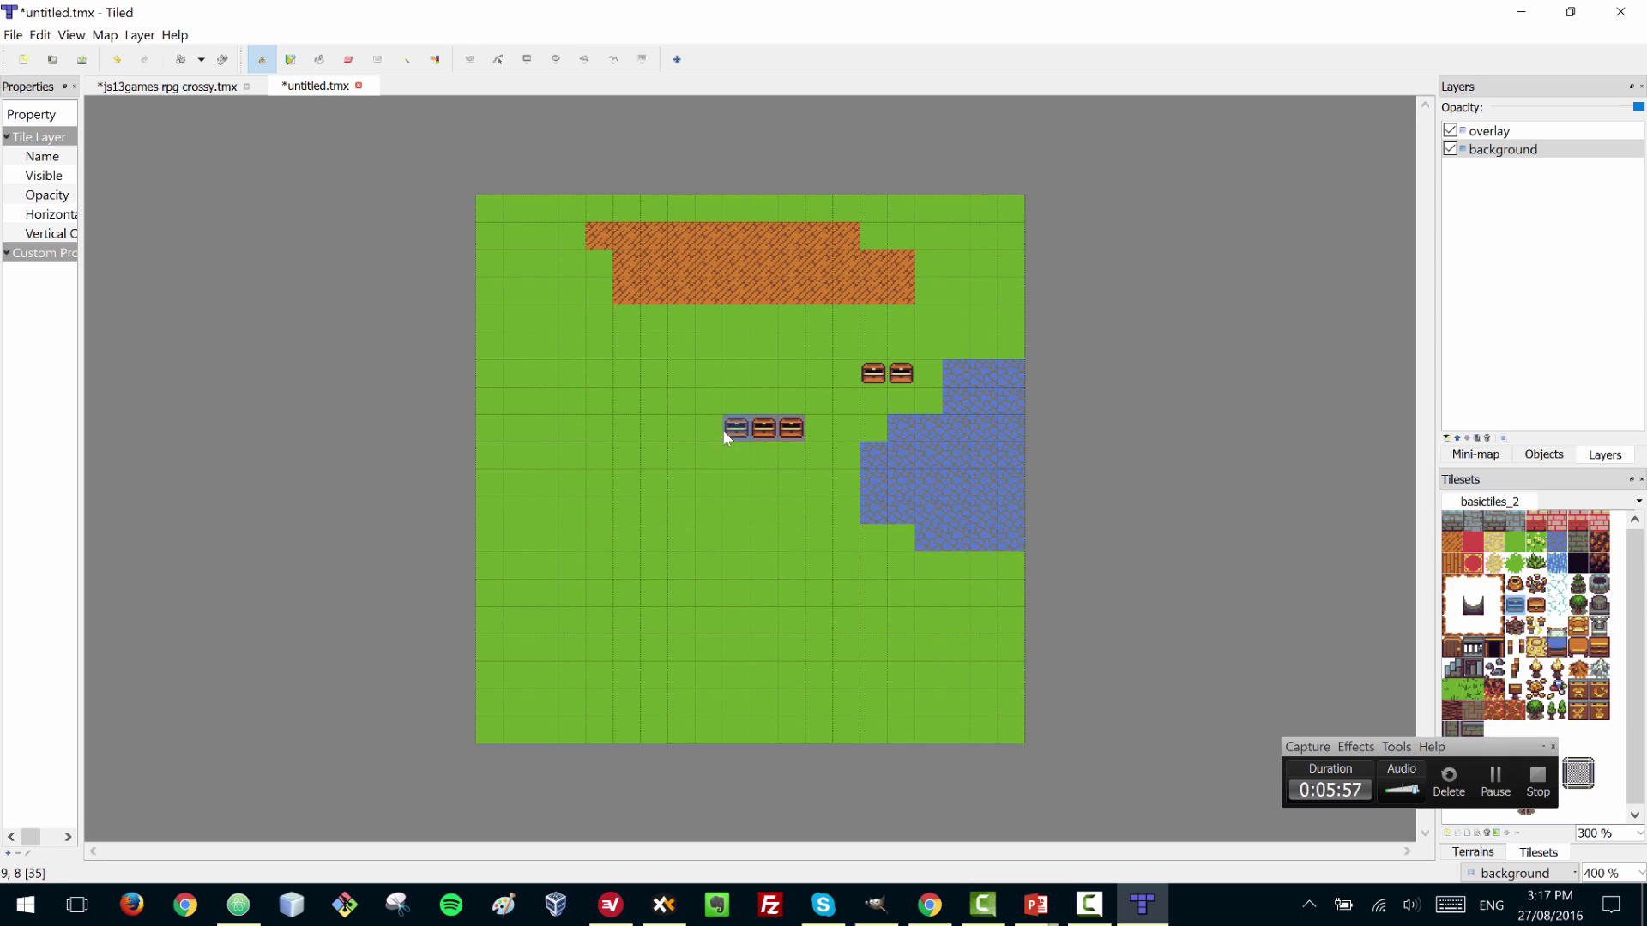
click(791, 432)
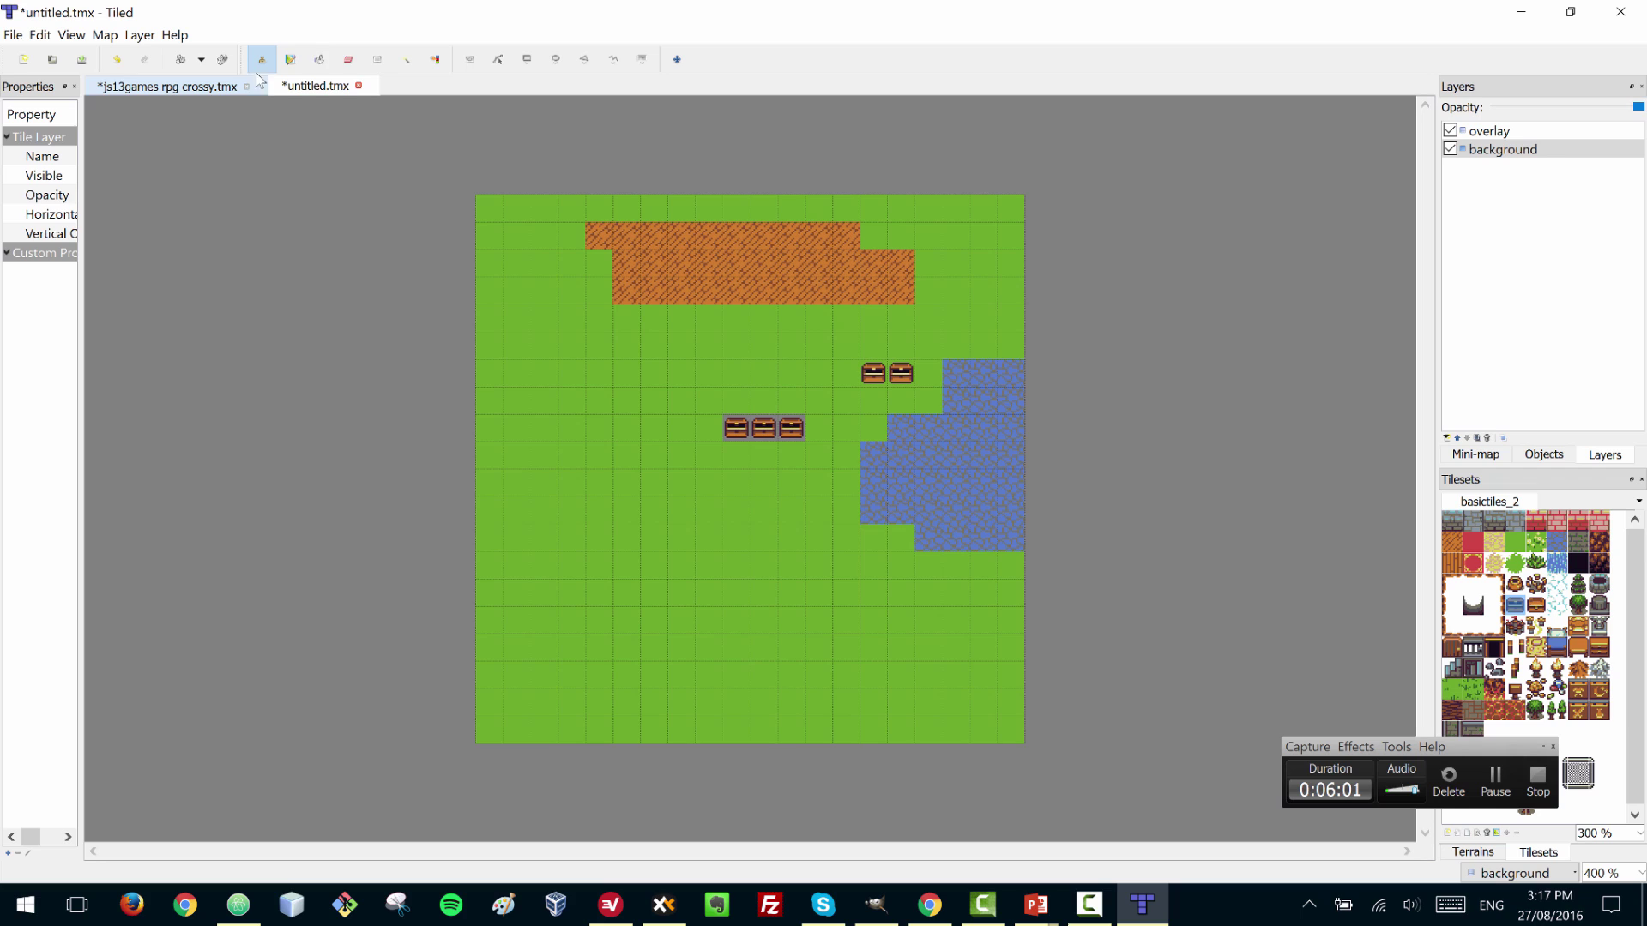
- Erase the three middle chests and paint stone-brick tiles across that emptied row
click(348, 61)
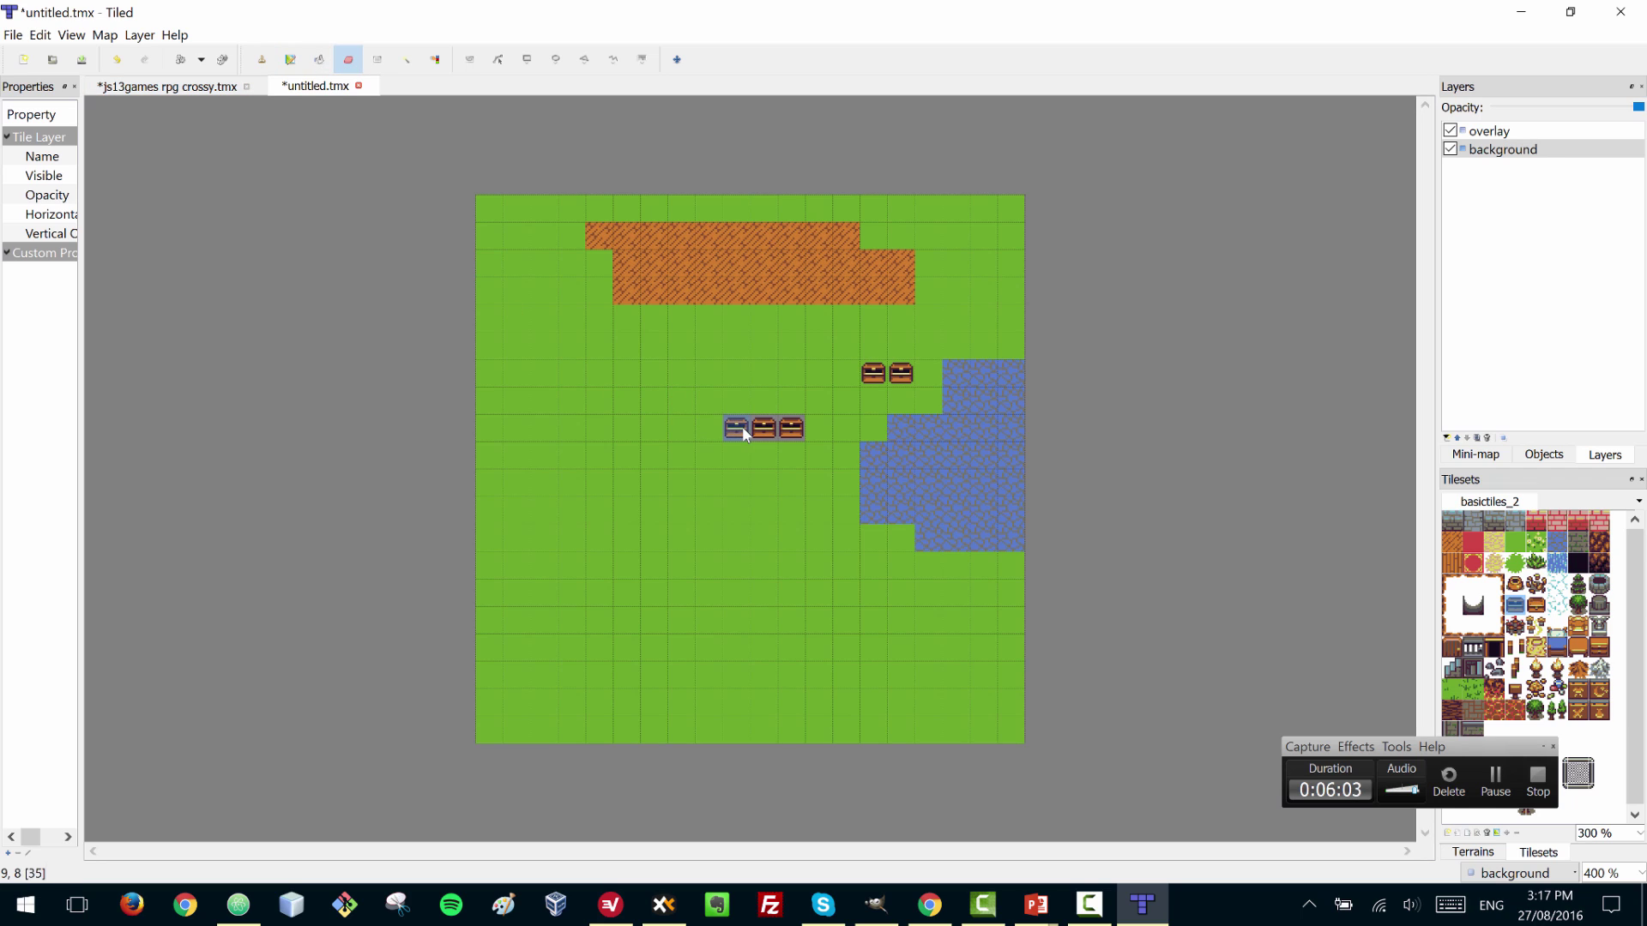
drag(745, 433, 786, 430)
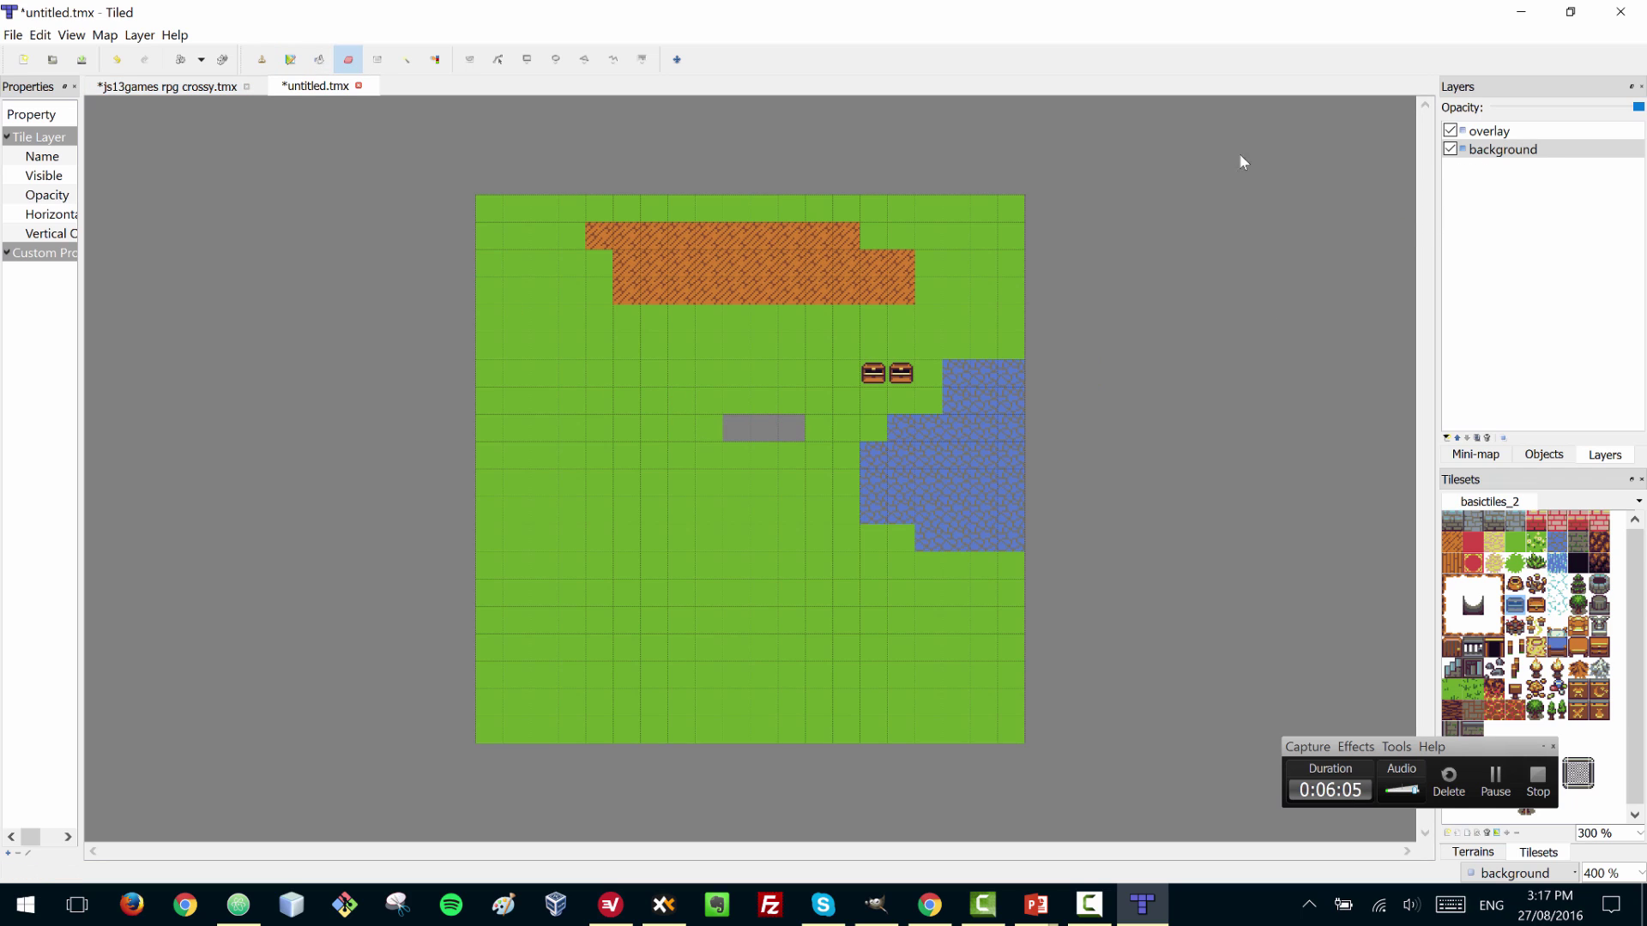
click(1501, 151)
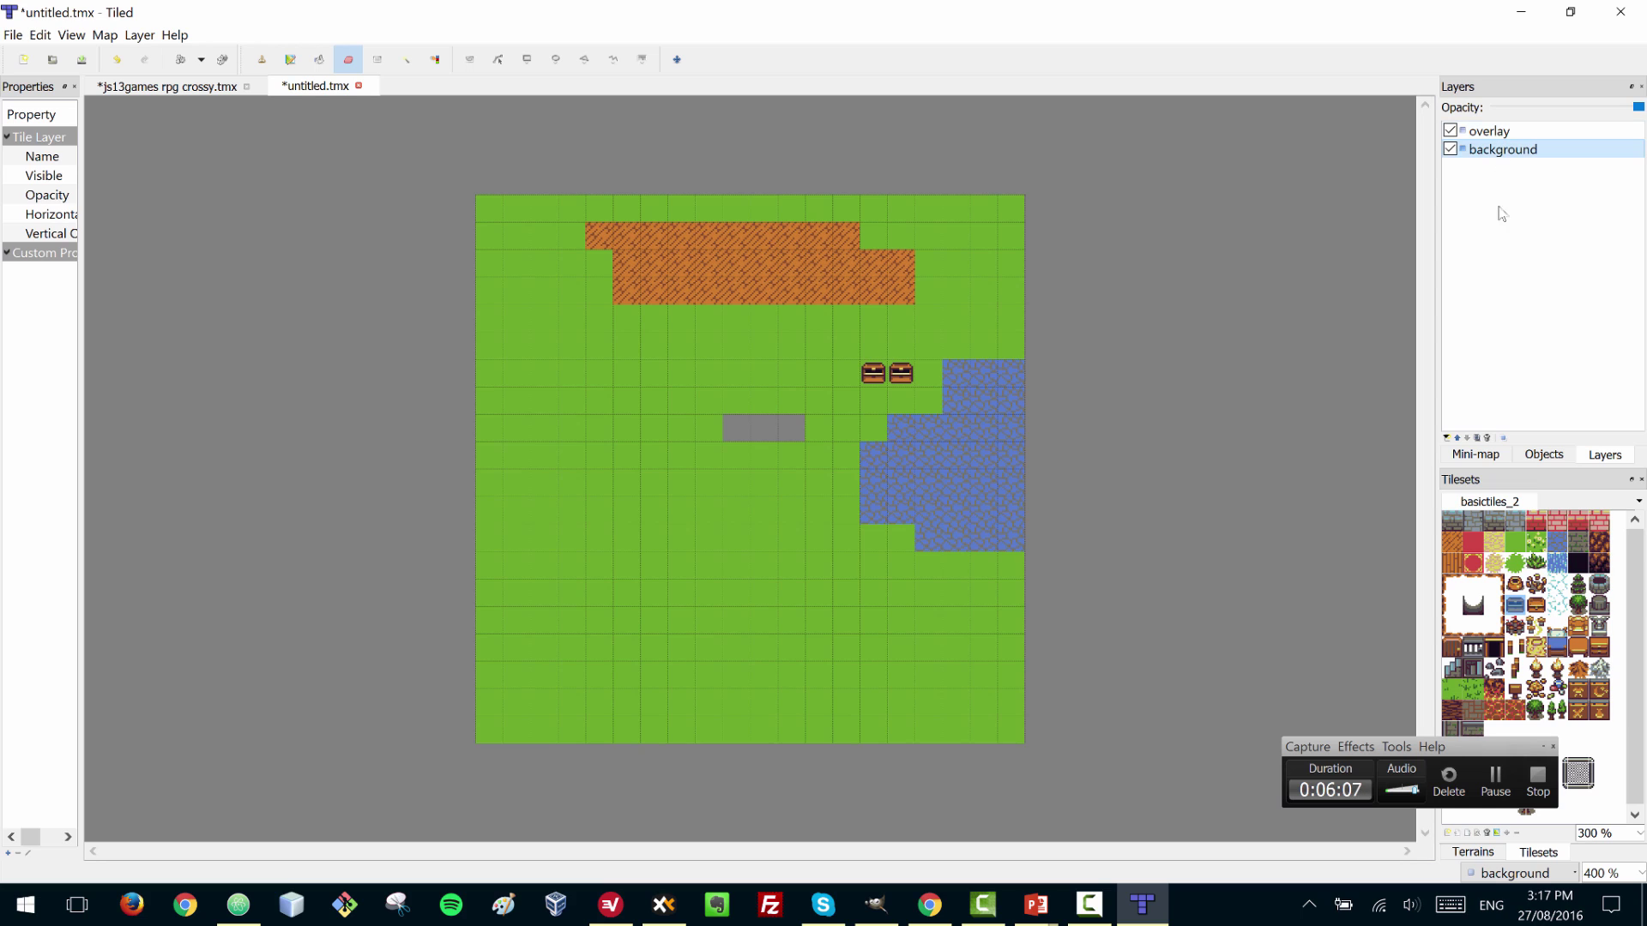
click(1578, 549)
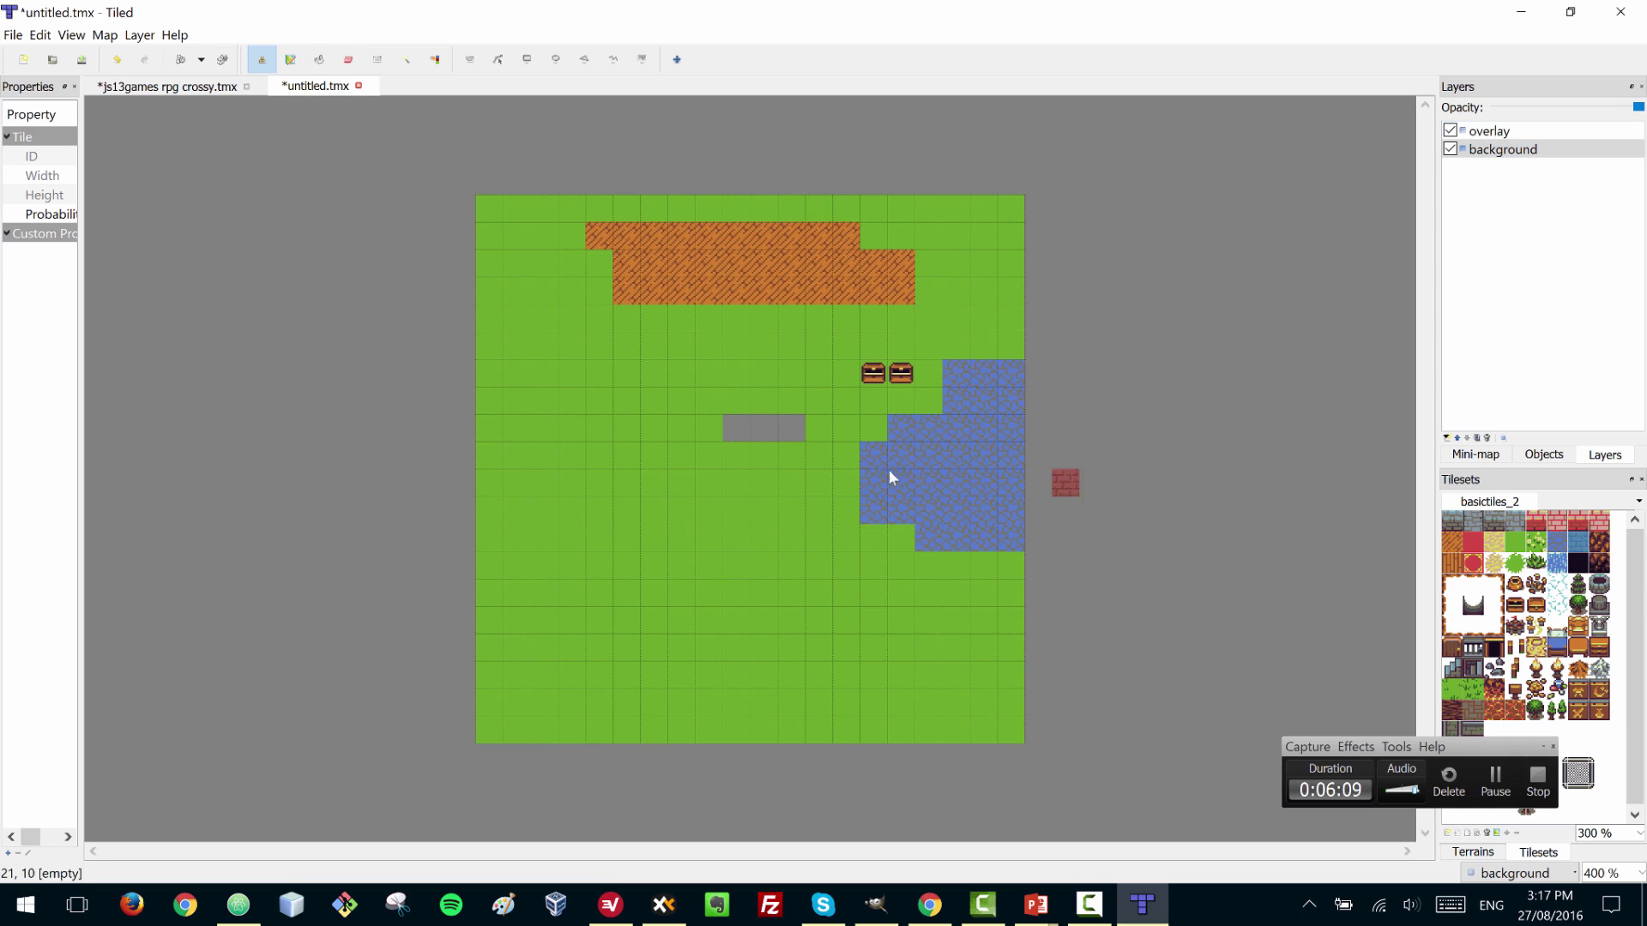
drag(742, 425, 846, 427)
click(870, 428)
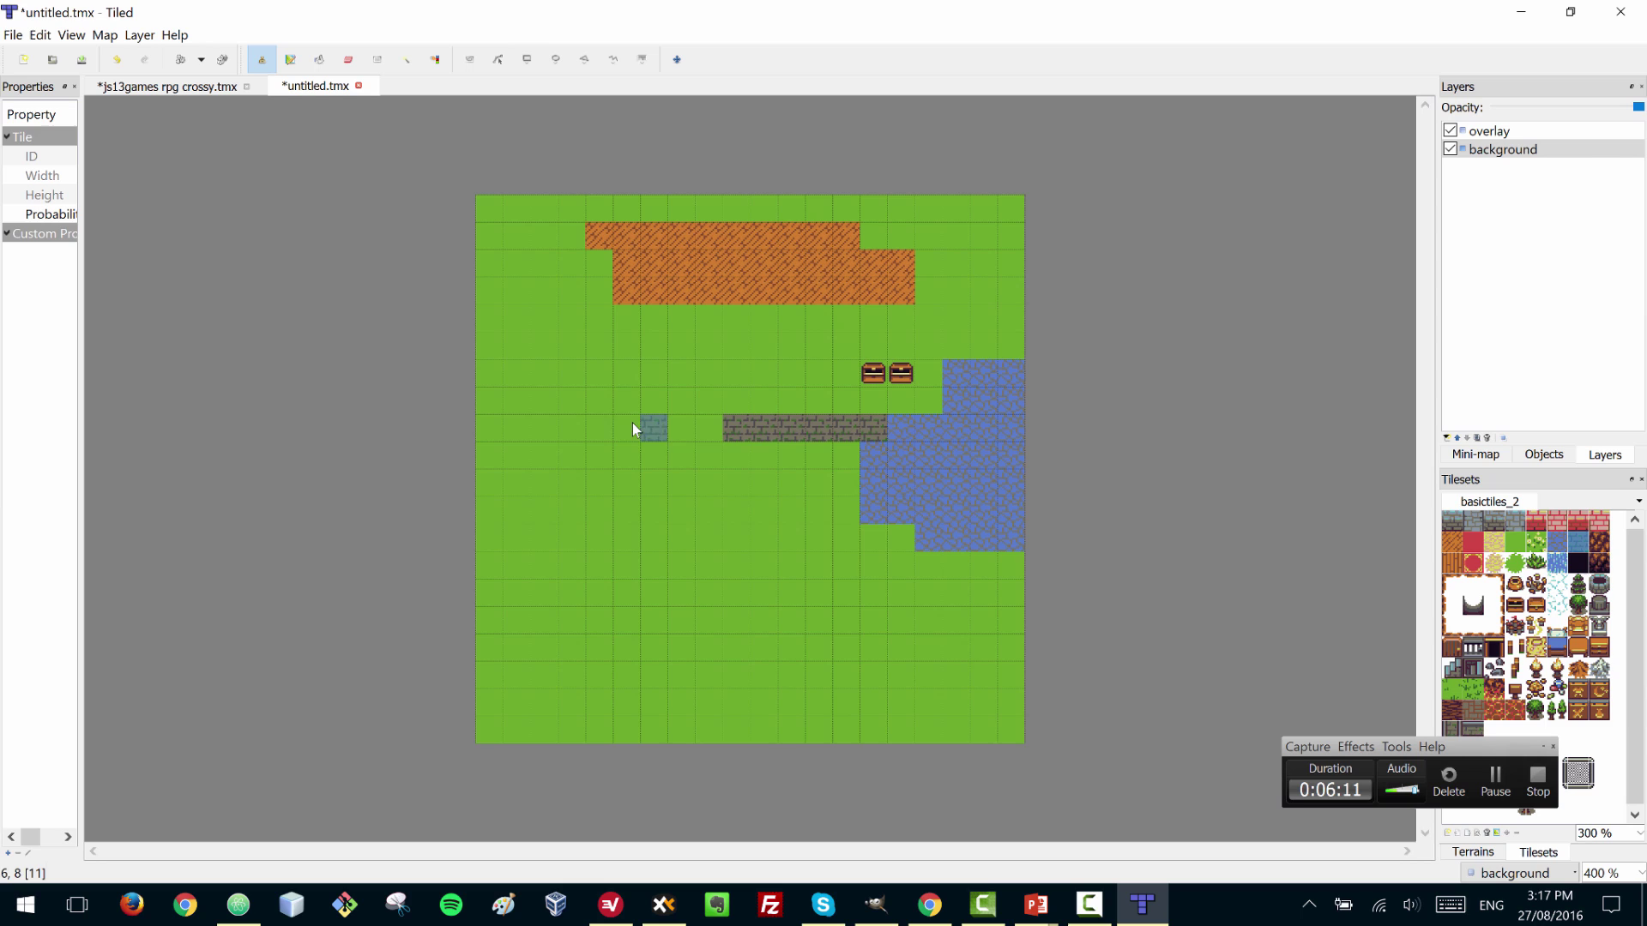
- Paint stone-brick walls along the left, lower right and bottom, then return to crossy.tmx
mouse_move(559, 437)
mouse_down()
mouse_move(518, 434)
mouse_move(537, 478)
mouse_move(838, 625)
mouse_move(797, 449)
mouse_move(846, 450)
mouse_up()
drag(665, 450, 654, 568)
mouse_move(928, 530)
mouse_down()
mouse_move(899, 698)
mouse_move(789, 678)
mouse_up()
click(167, 86)
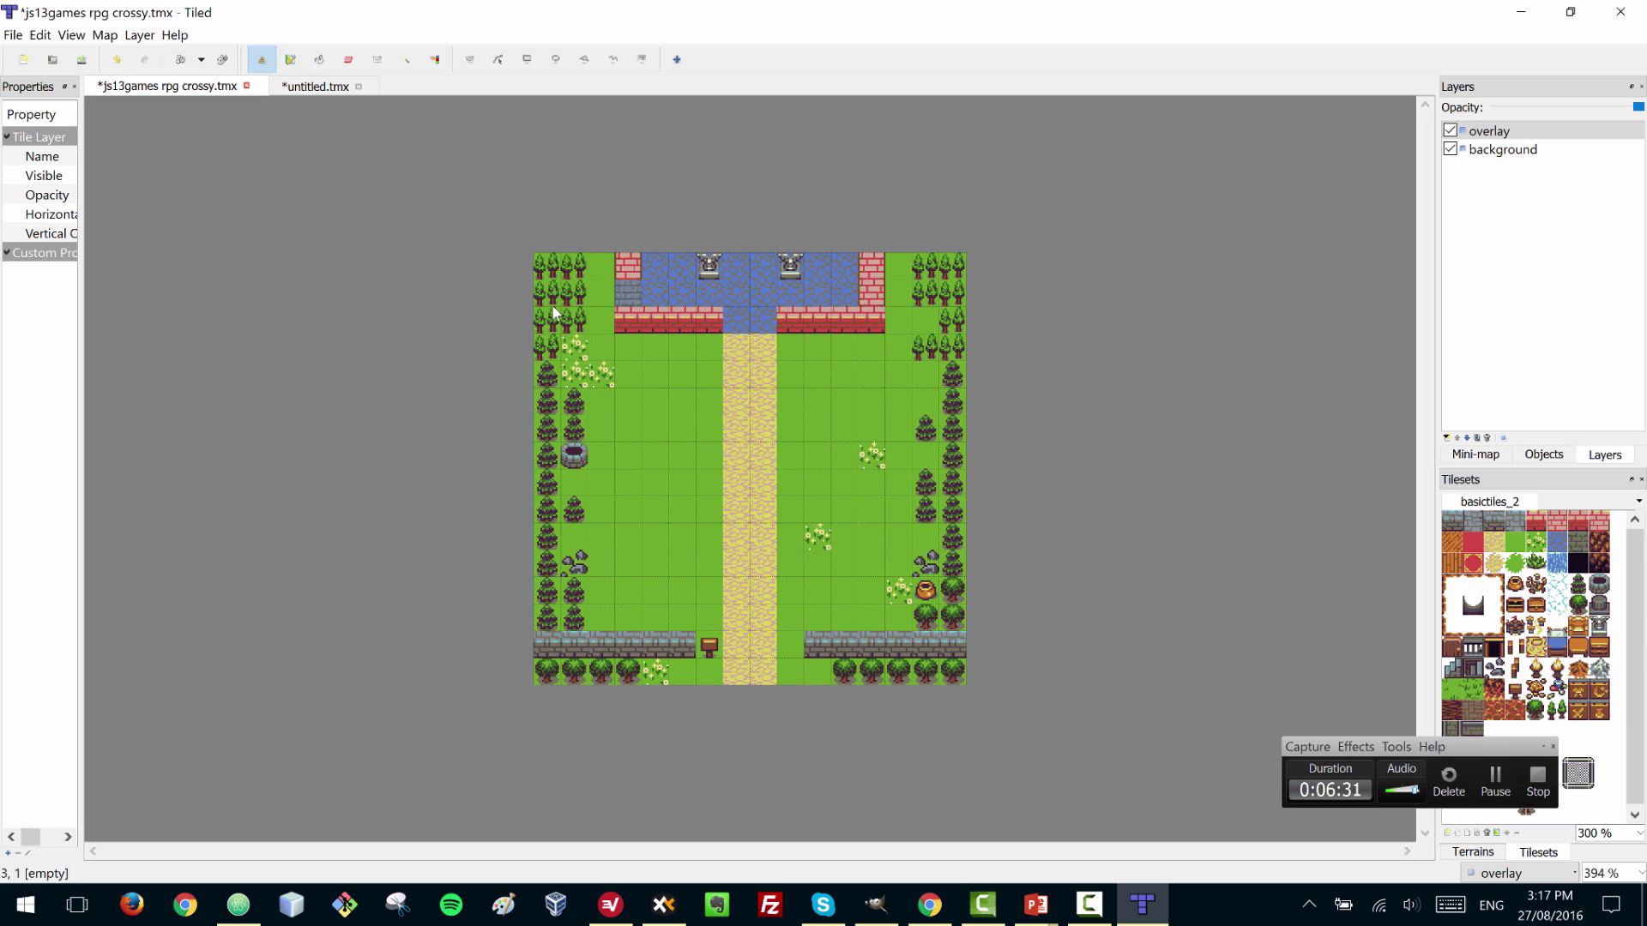
click(13, 36)
click(221, 98)
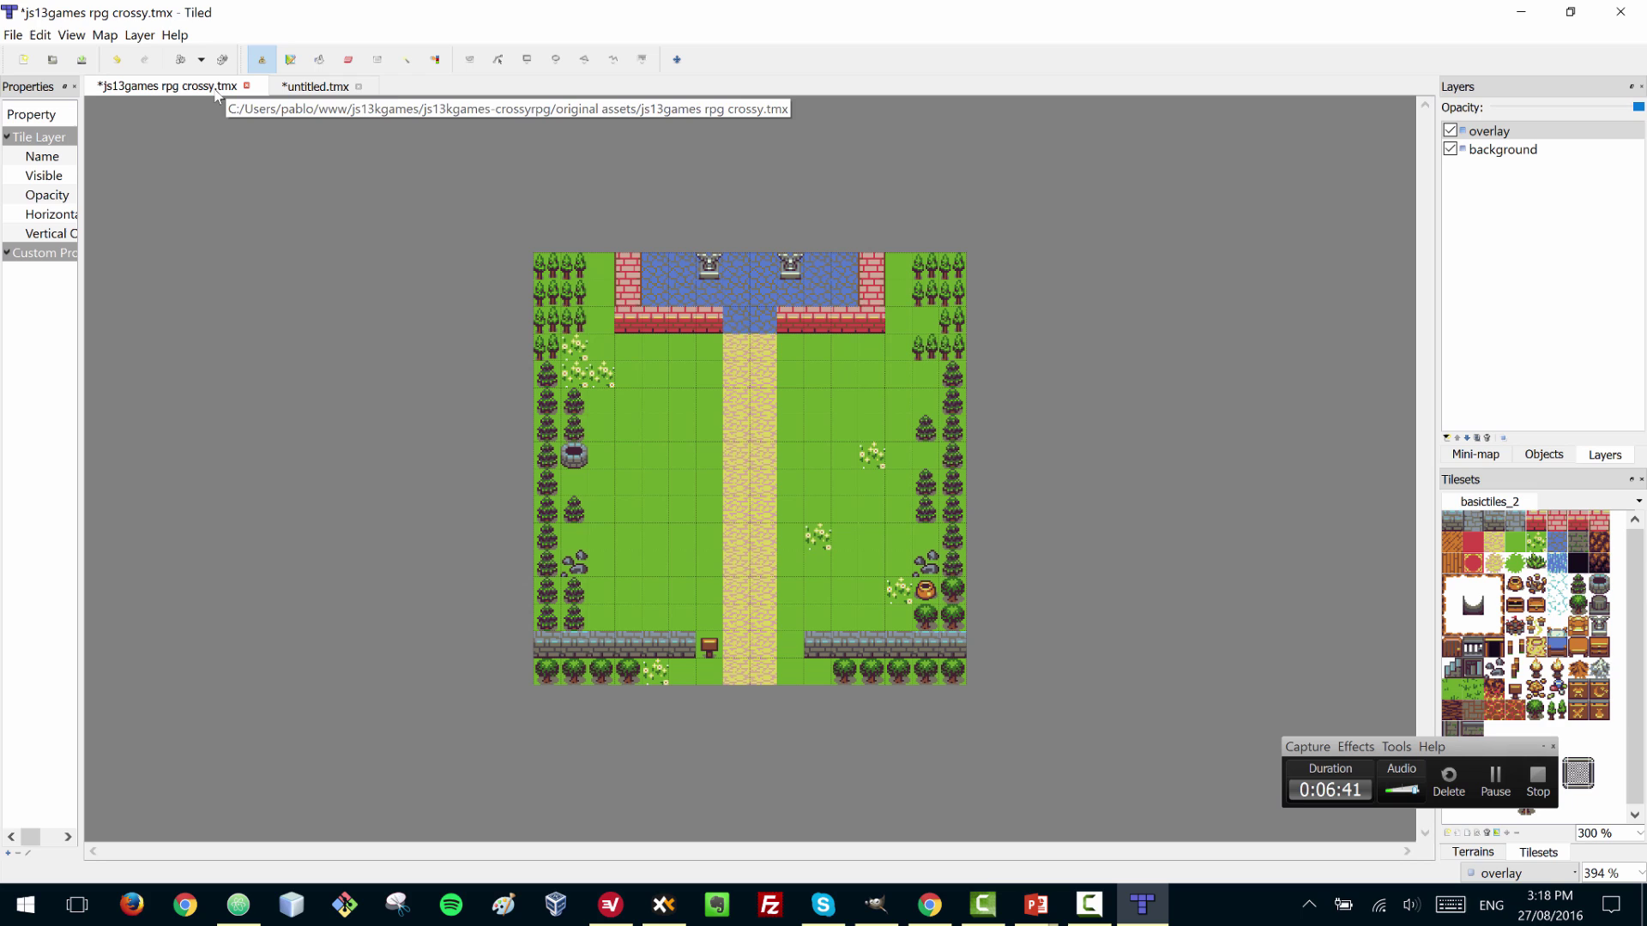
- Open Export As Image for the crossy map, tick Only include visible layers, then cancel
click(106, 36)
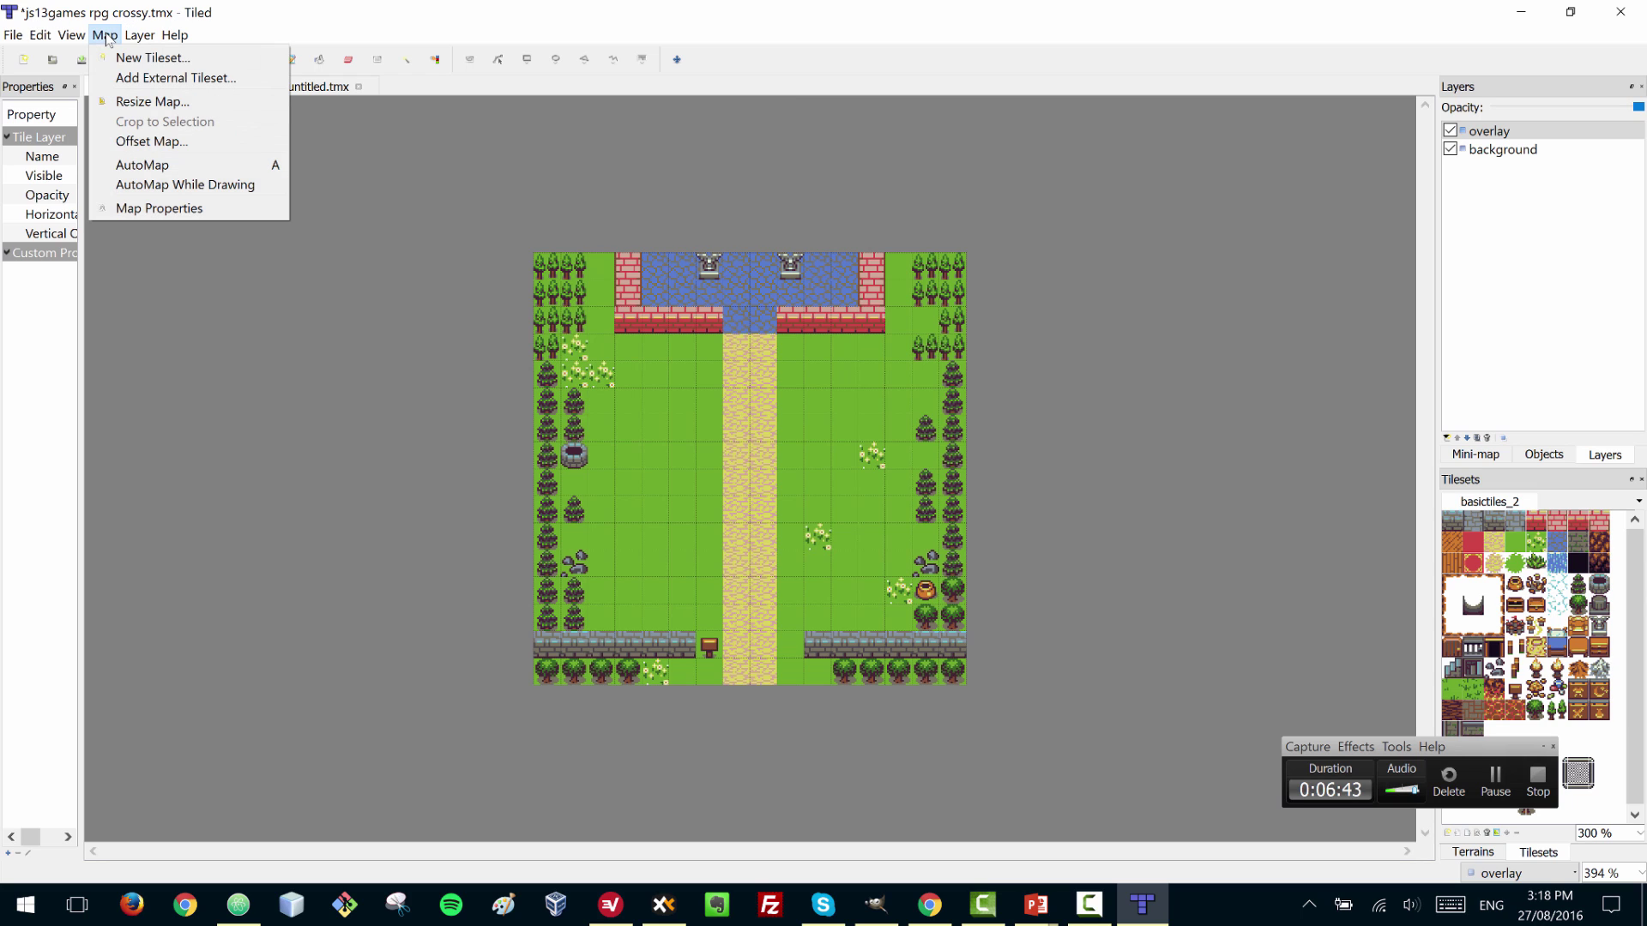
mouse_move(14, 38)
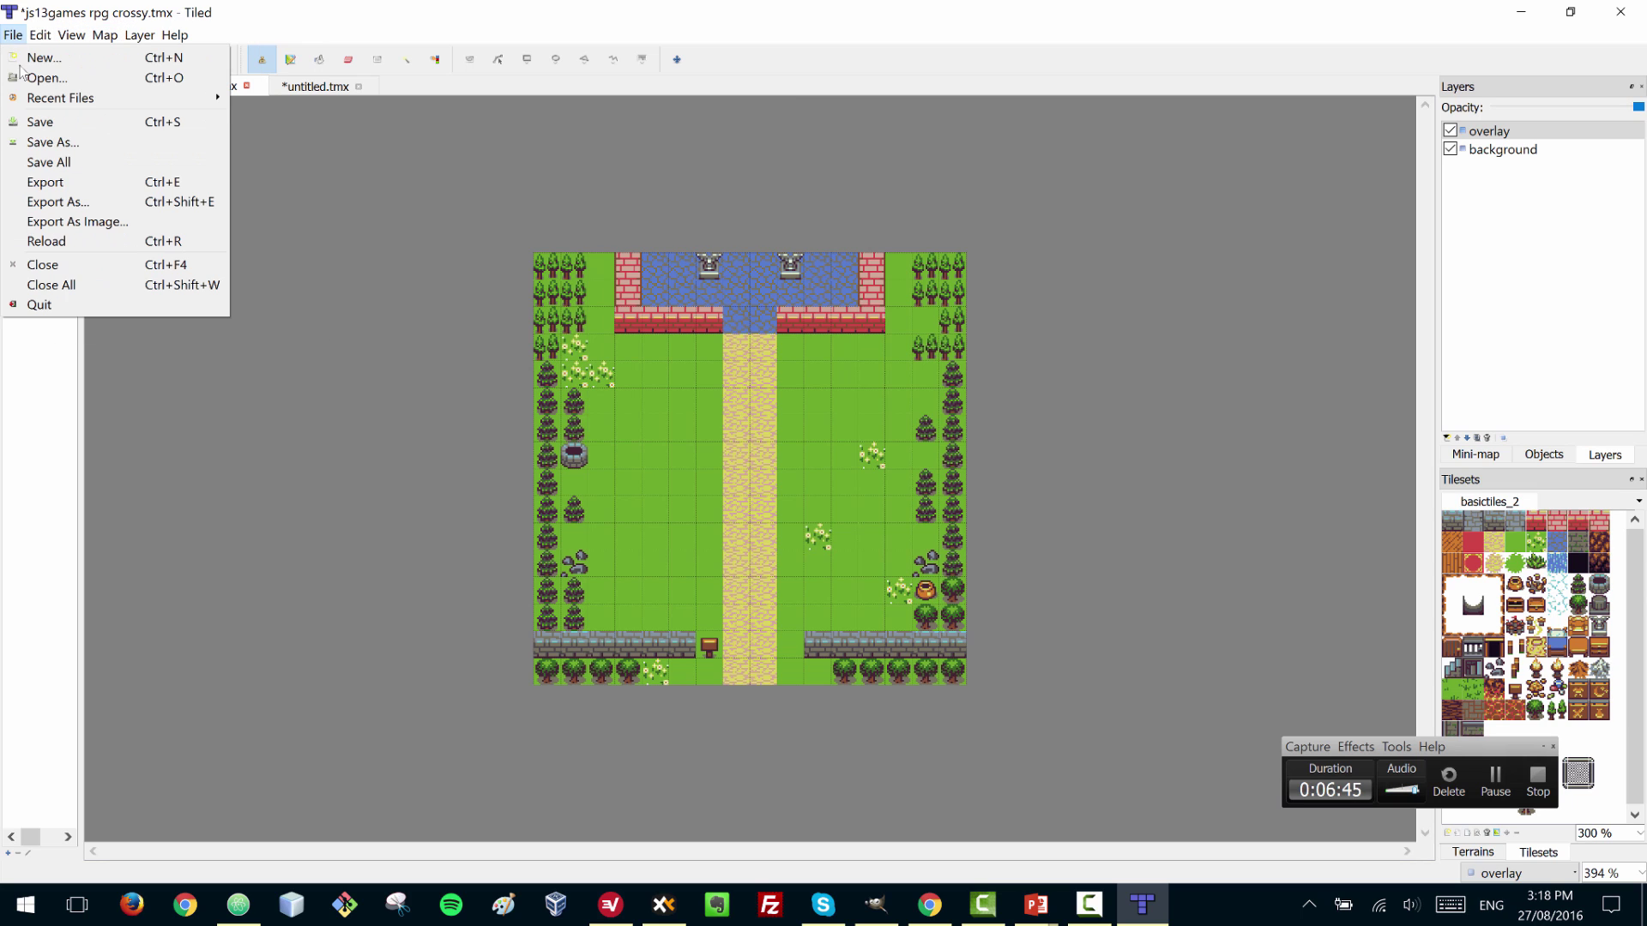
click(126, 223)
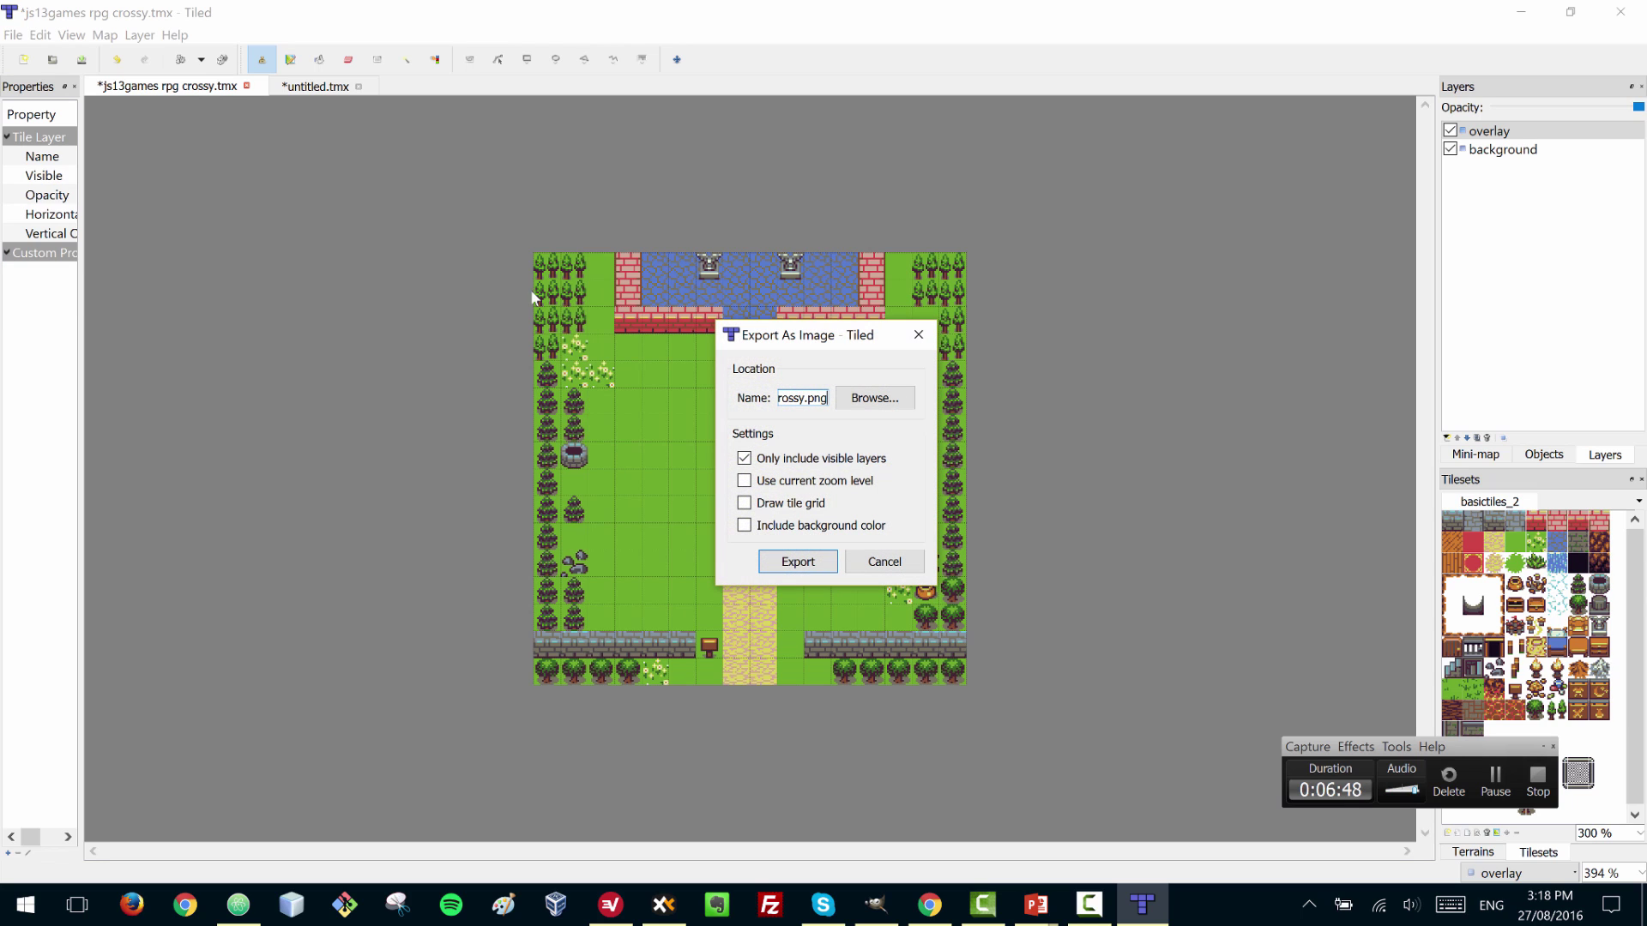
click(767, 463)
click(882, 566)
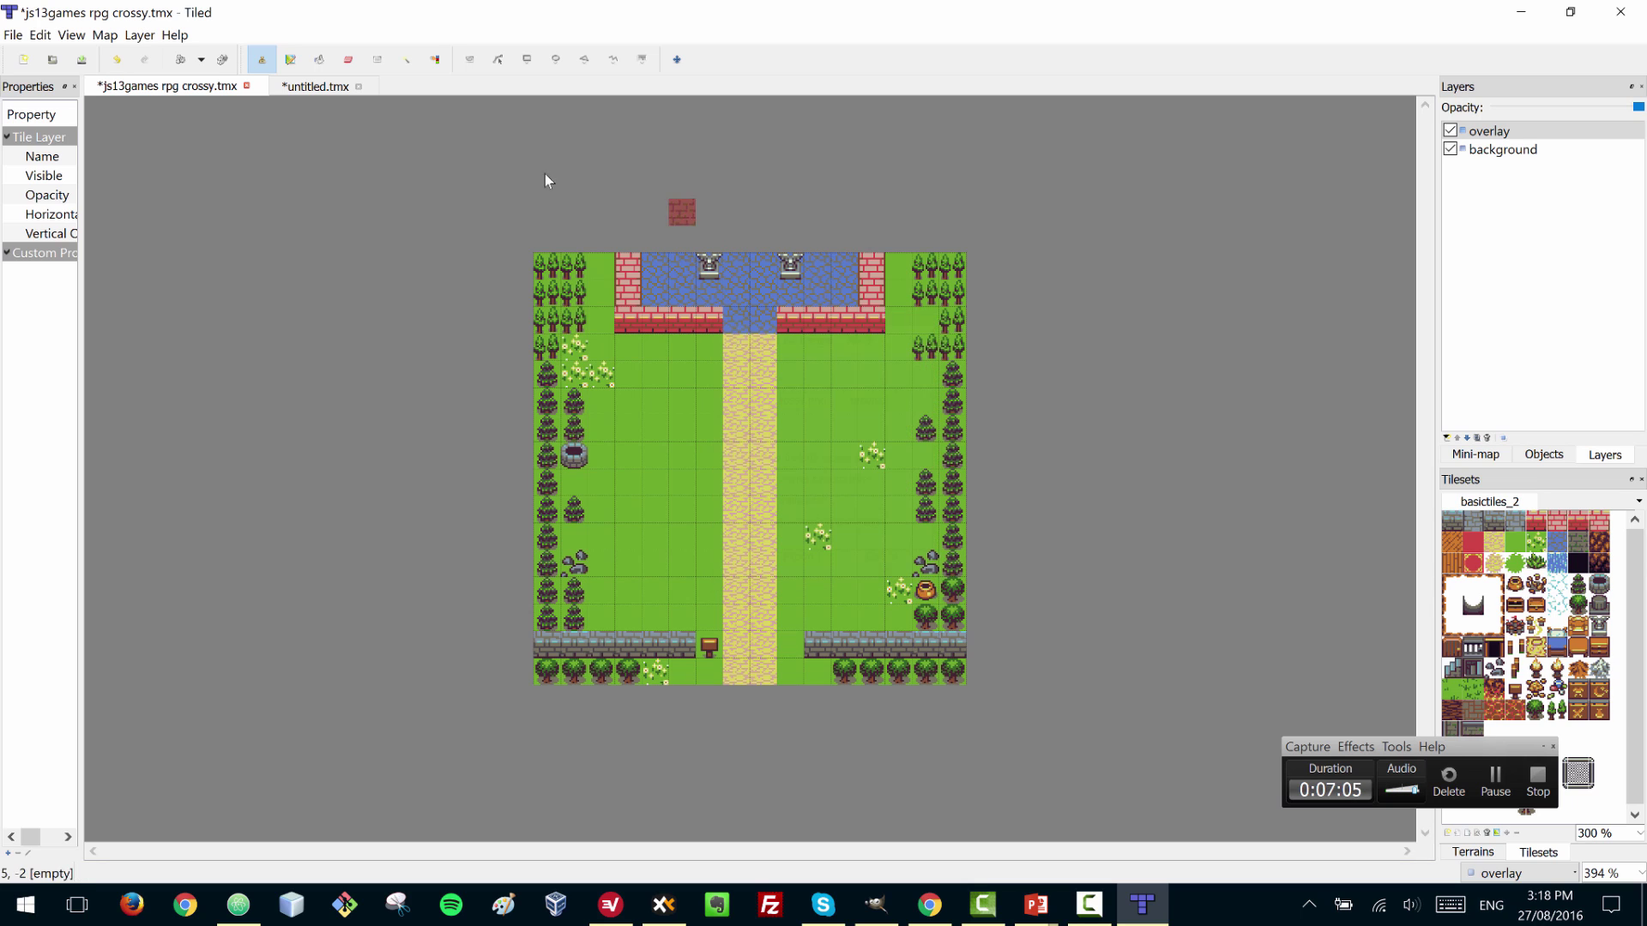
- Back on the untitled map, start an image export and open a maximised save-location browser
click(317, 86)
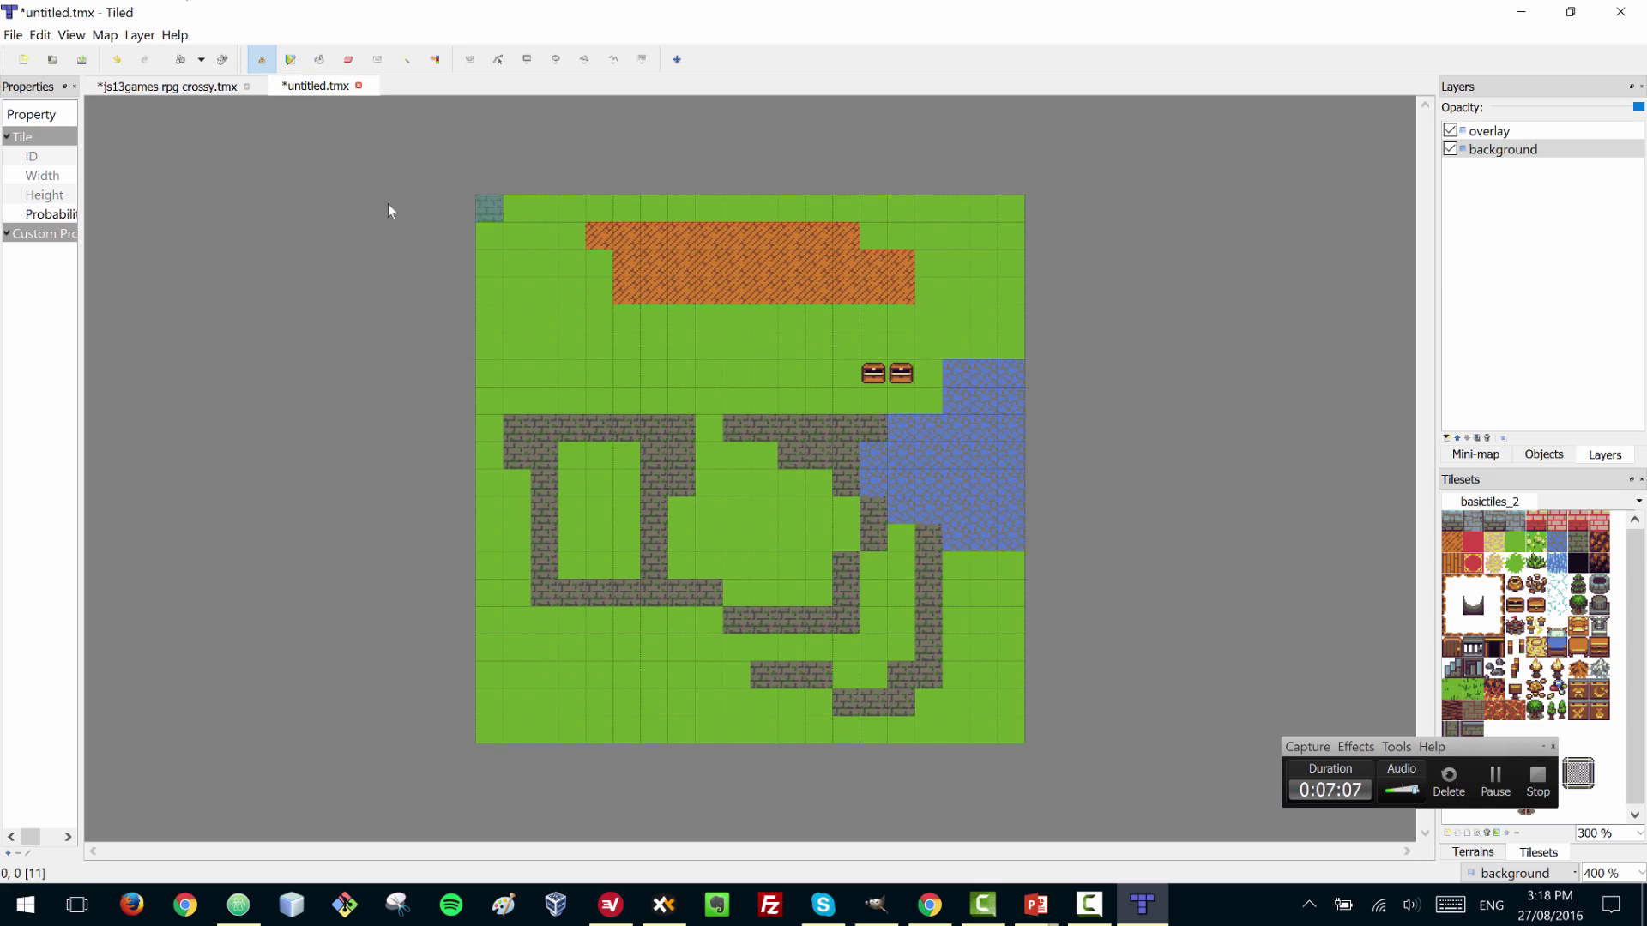
click(12, 34)
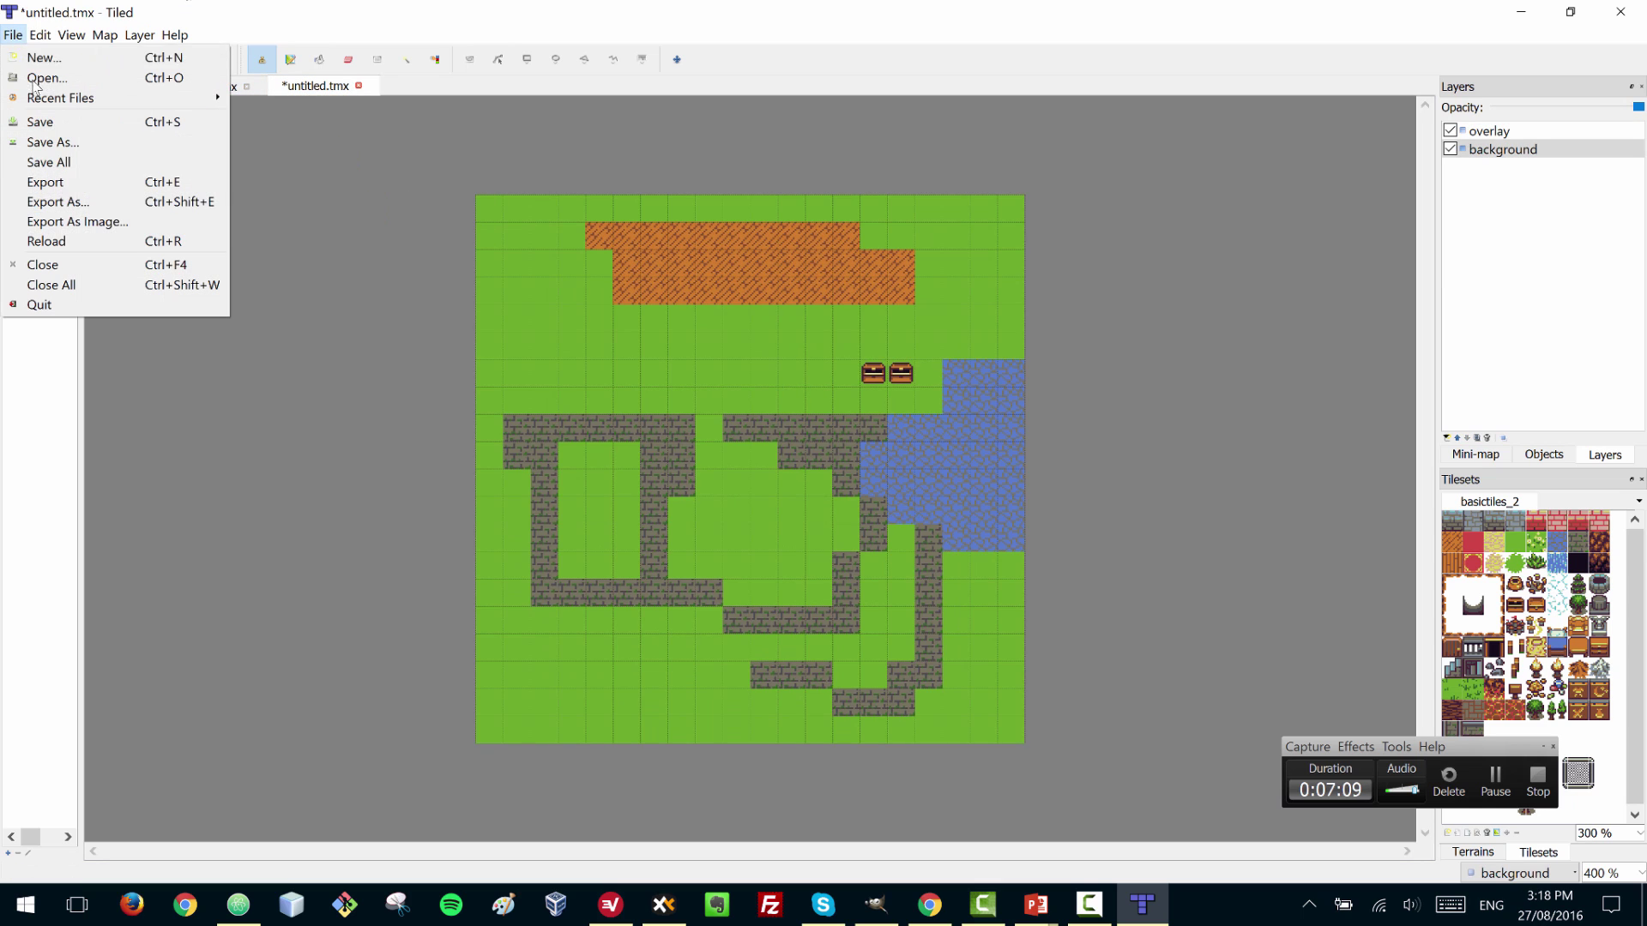
click(120, 224)
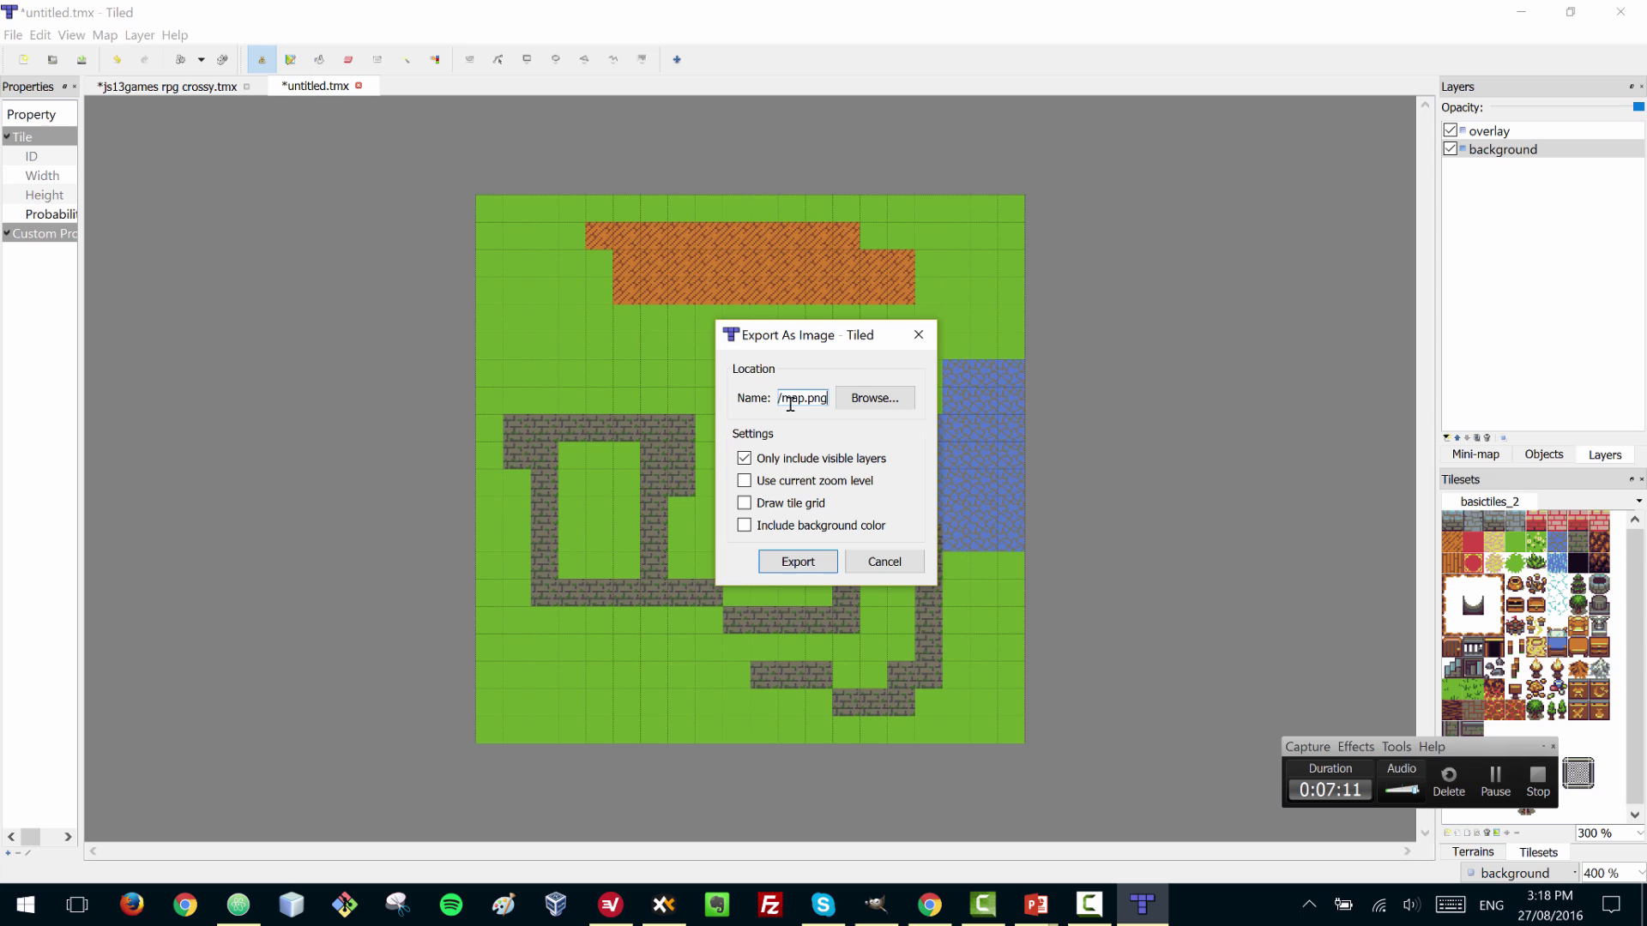
click(871, 397)
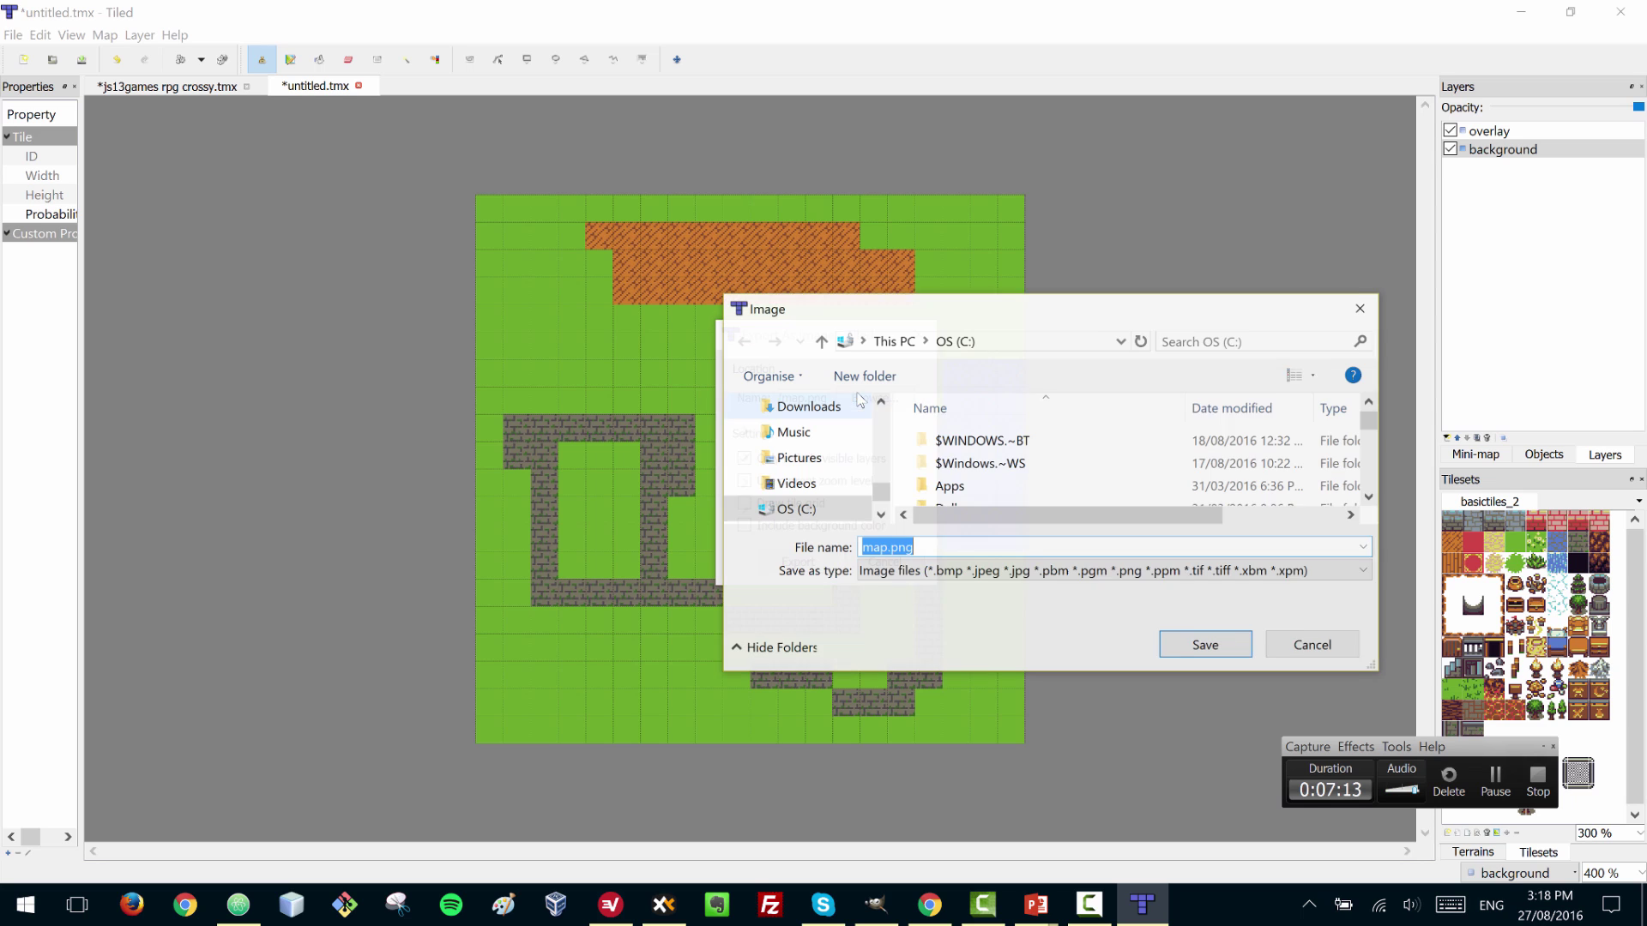
double_click(887, 310)
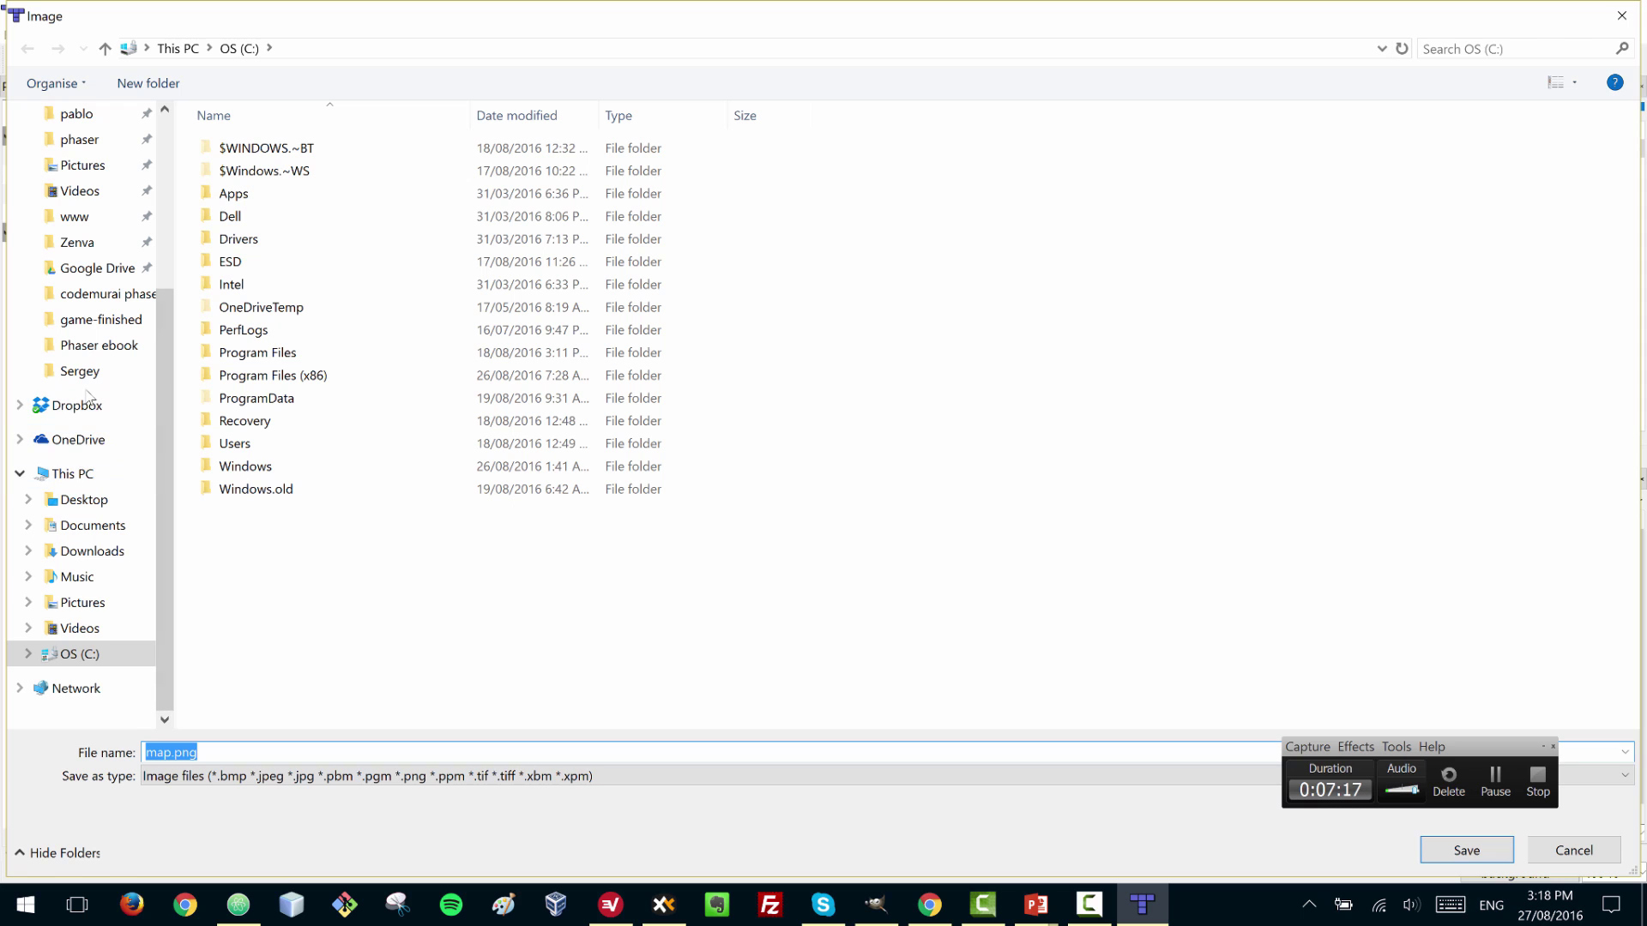
scroll(100, 397, up, 3)
scroll(96, 396, up, 2)
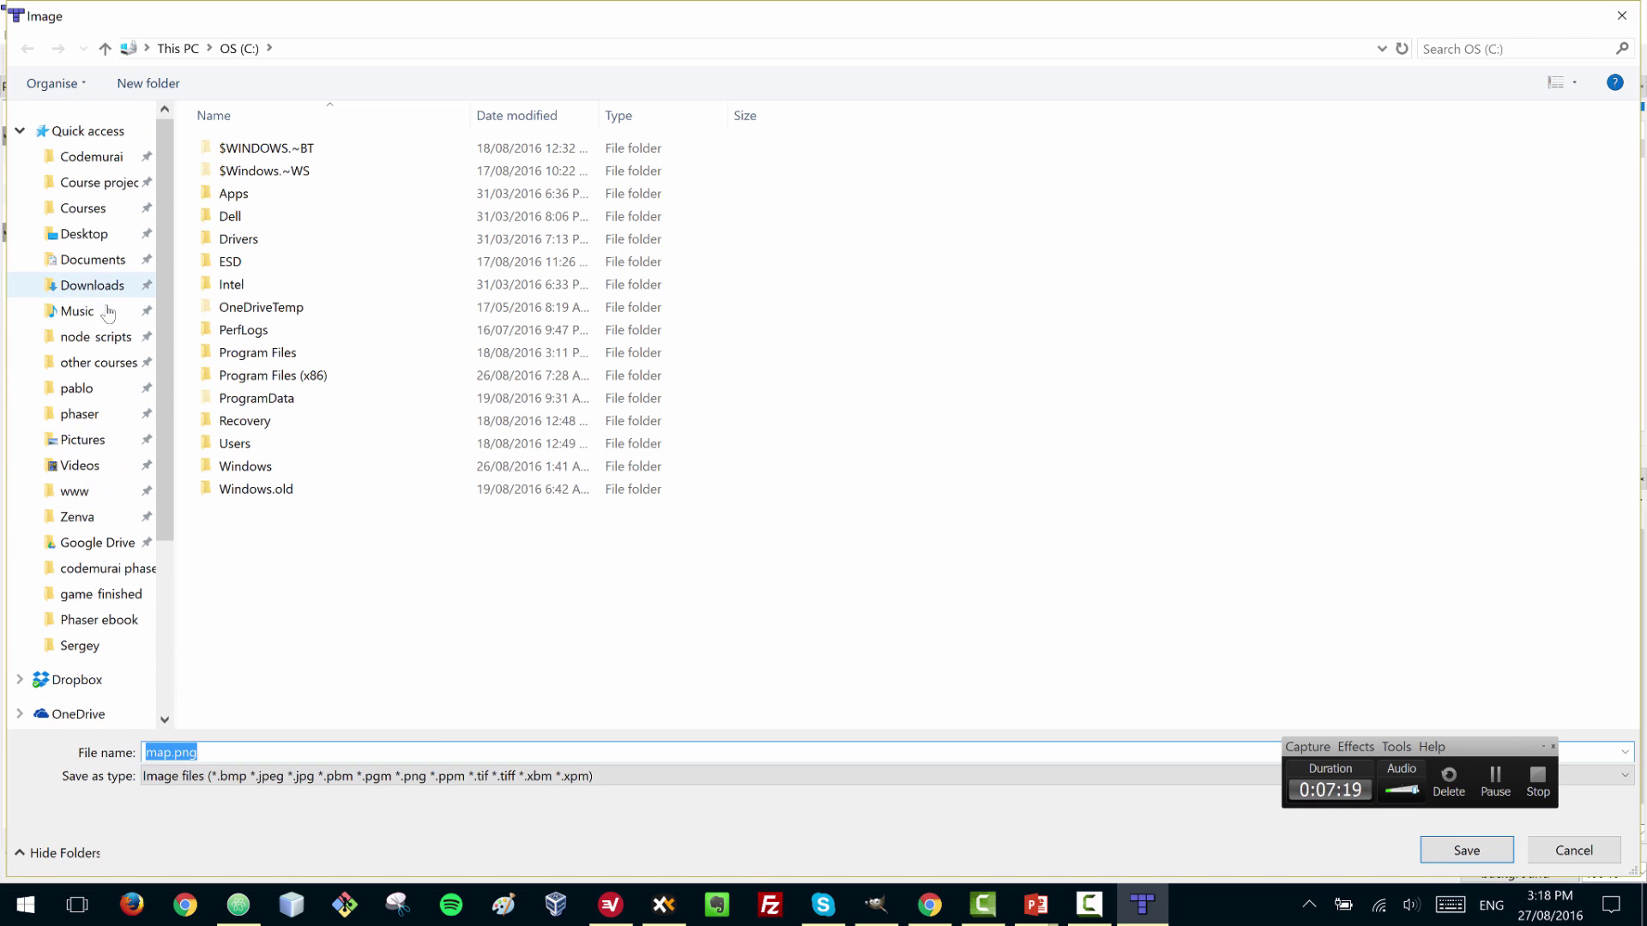
- Export the map as map.png into www/js13kgames/js13kgames-crossyrpg/original assets
click(75, 493)
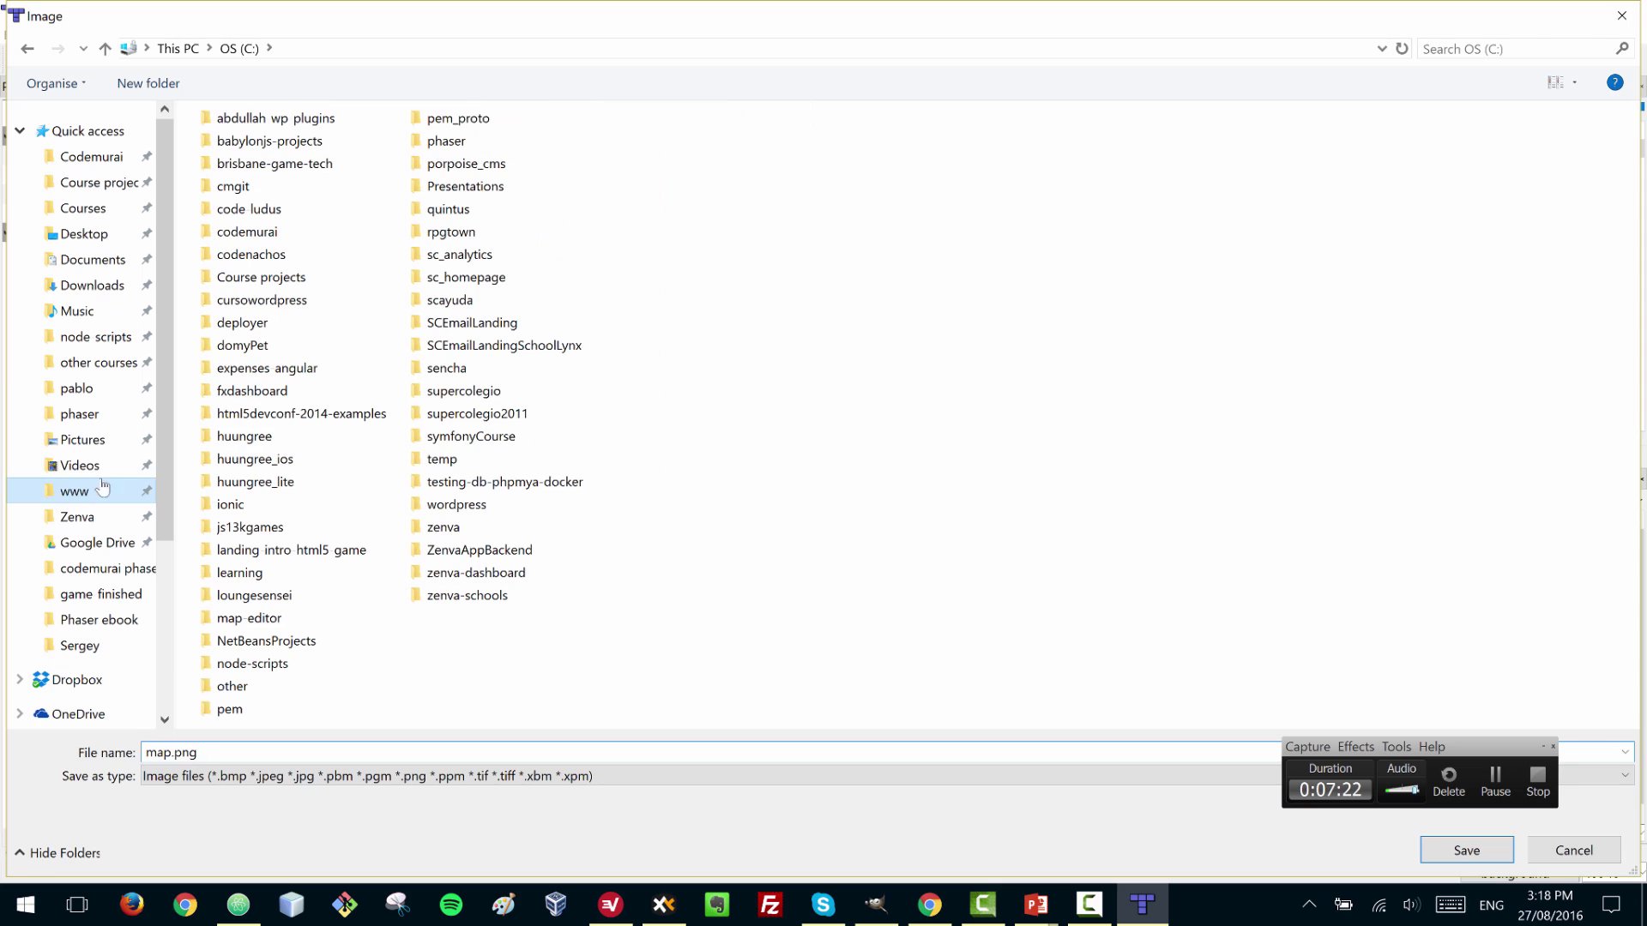
double_click(240, 529)
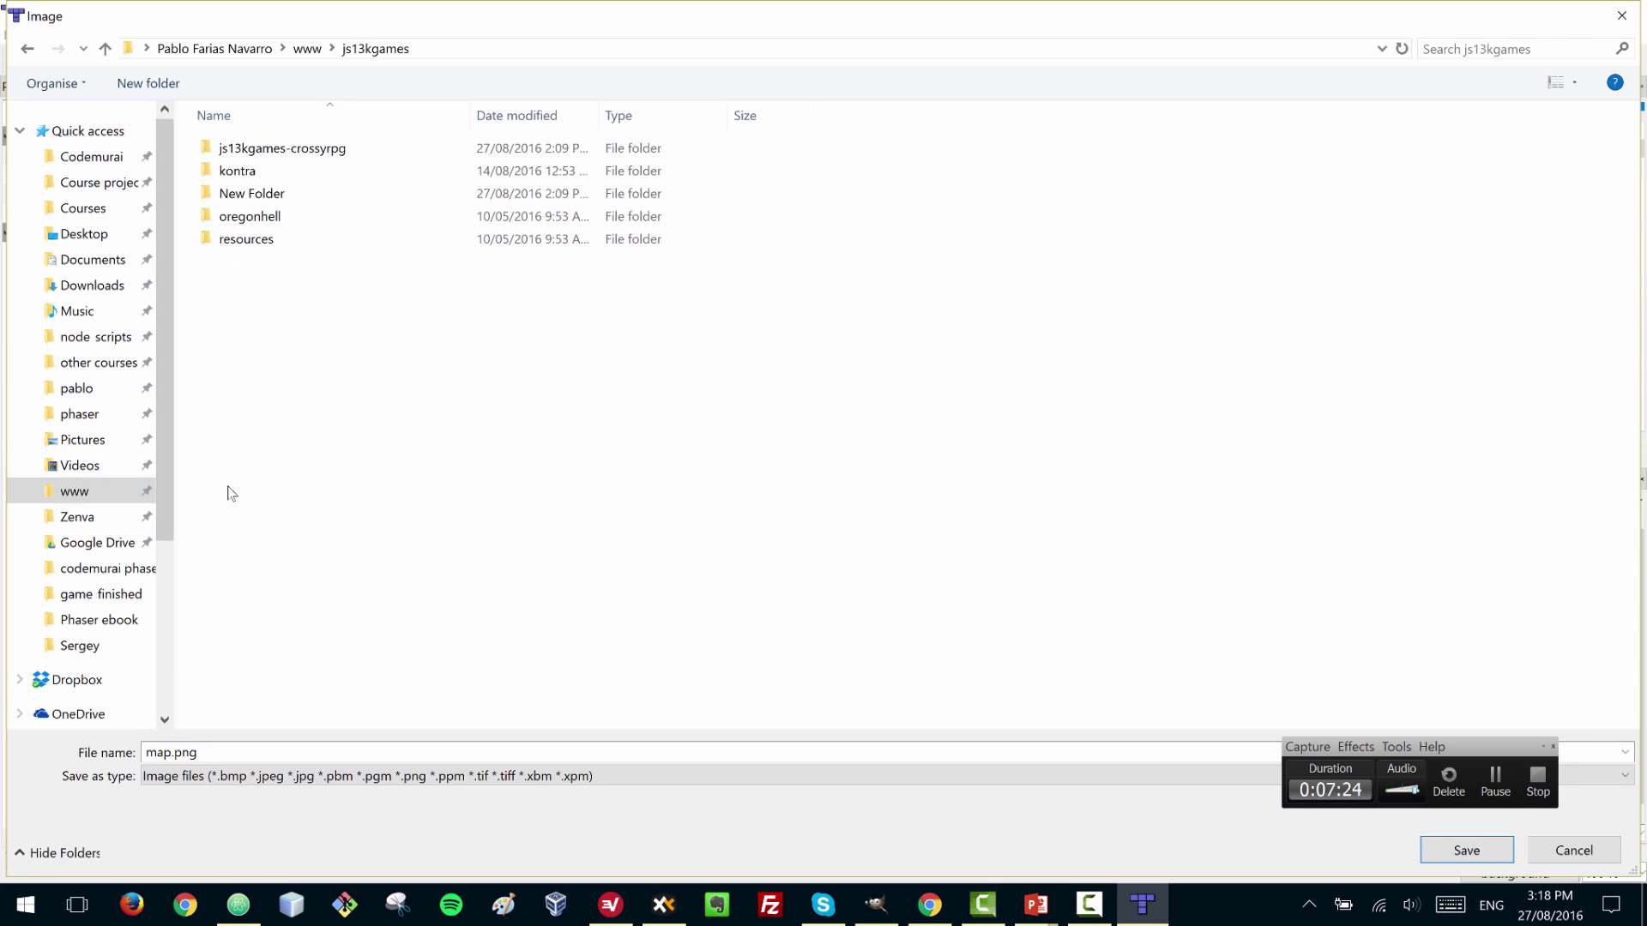
click(273, 153)
double_click(273, 153)
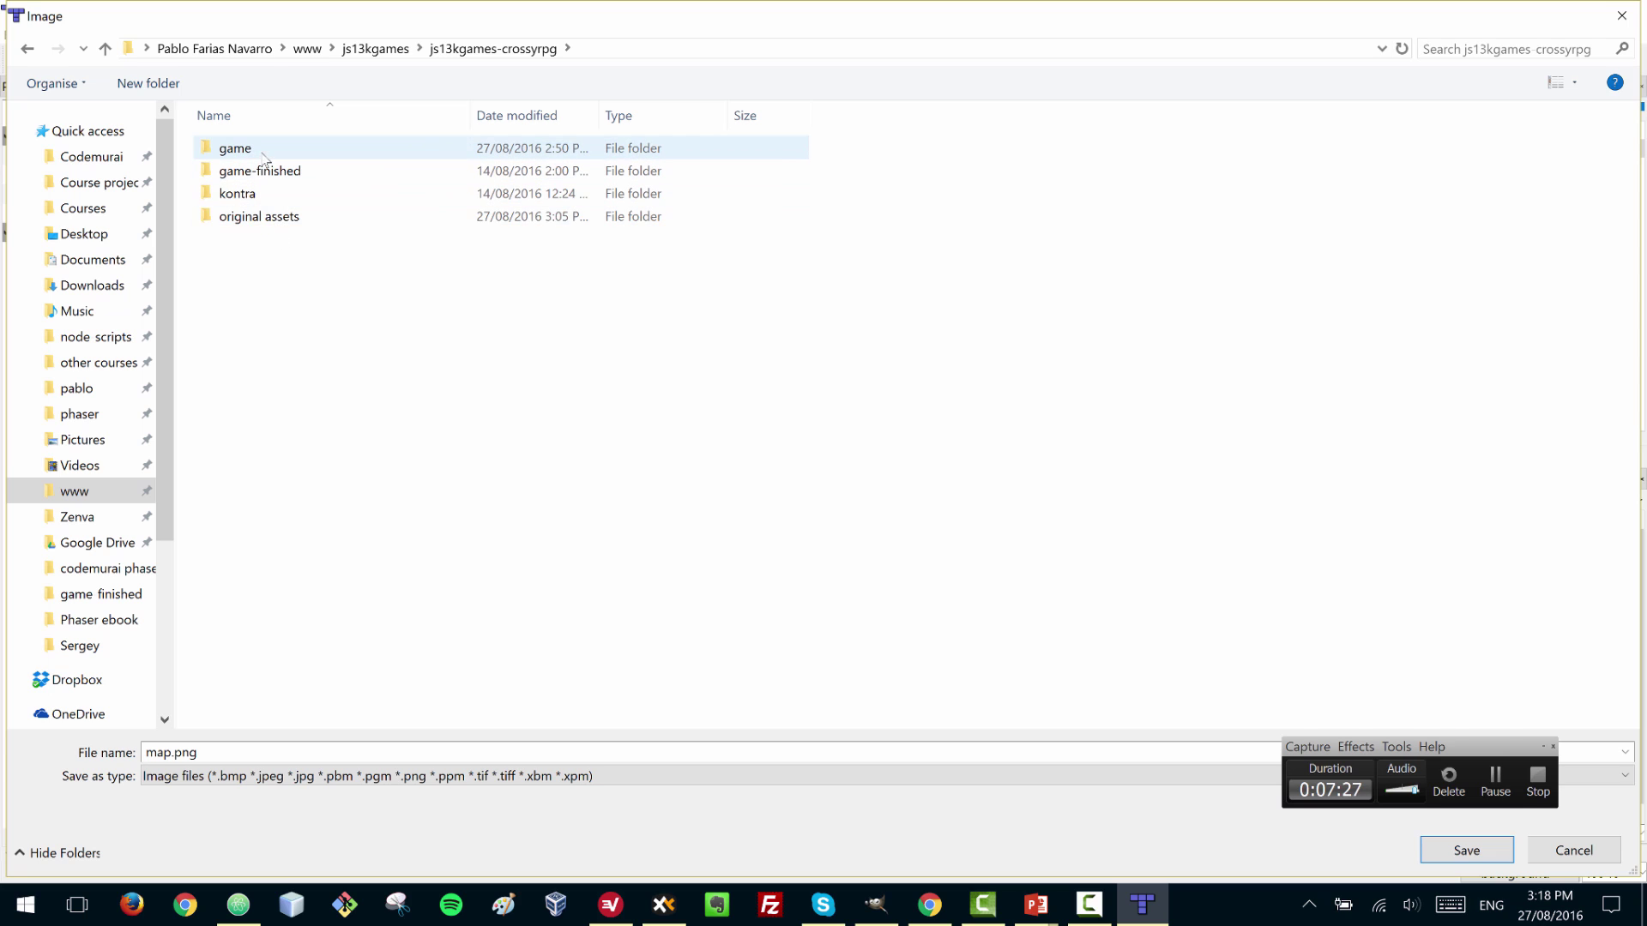
click(267, 219)
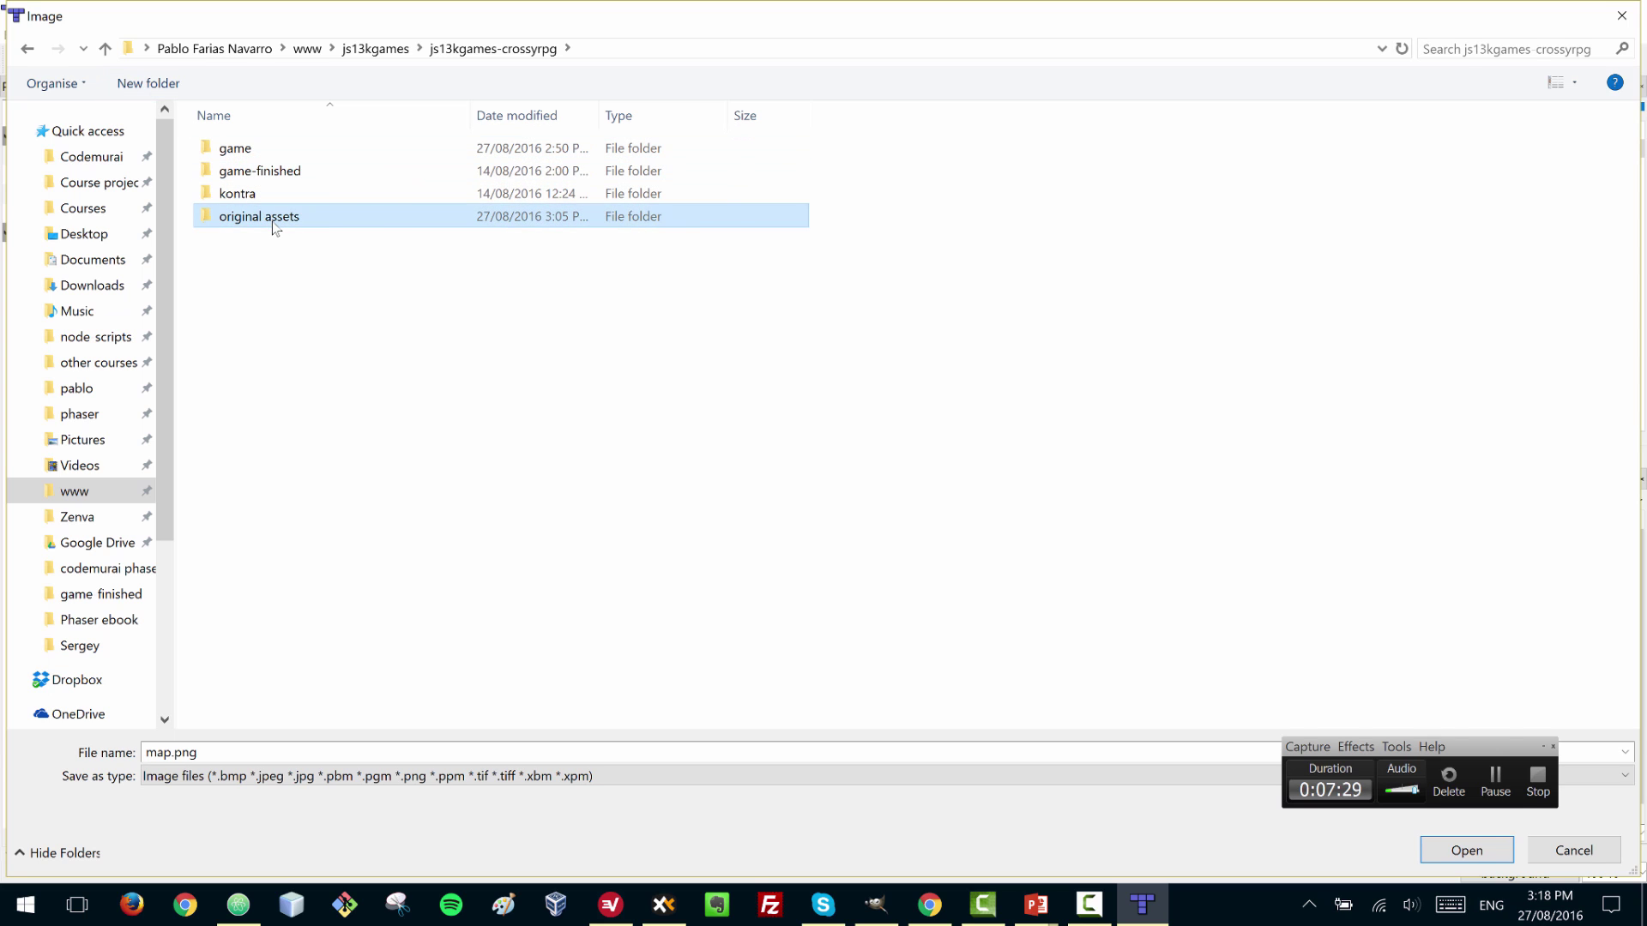
double_click(271, 221)
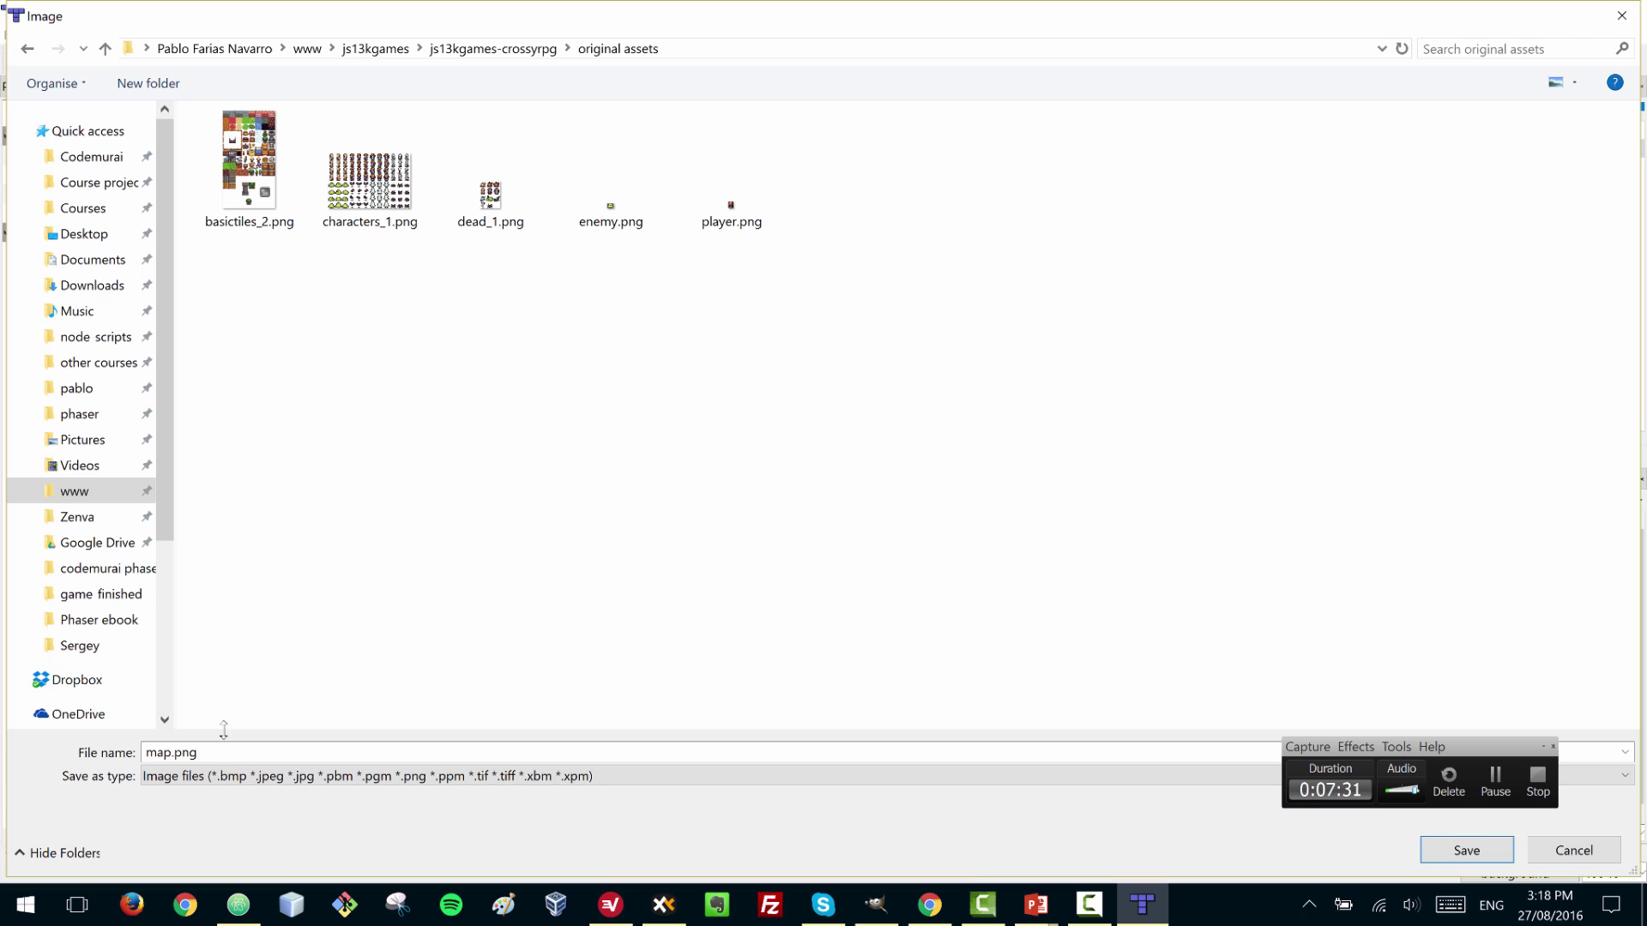
click(176, 752)
key(ctrl+a)
click(1465, 851)
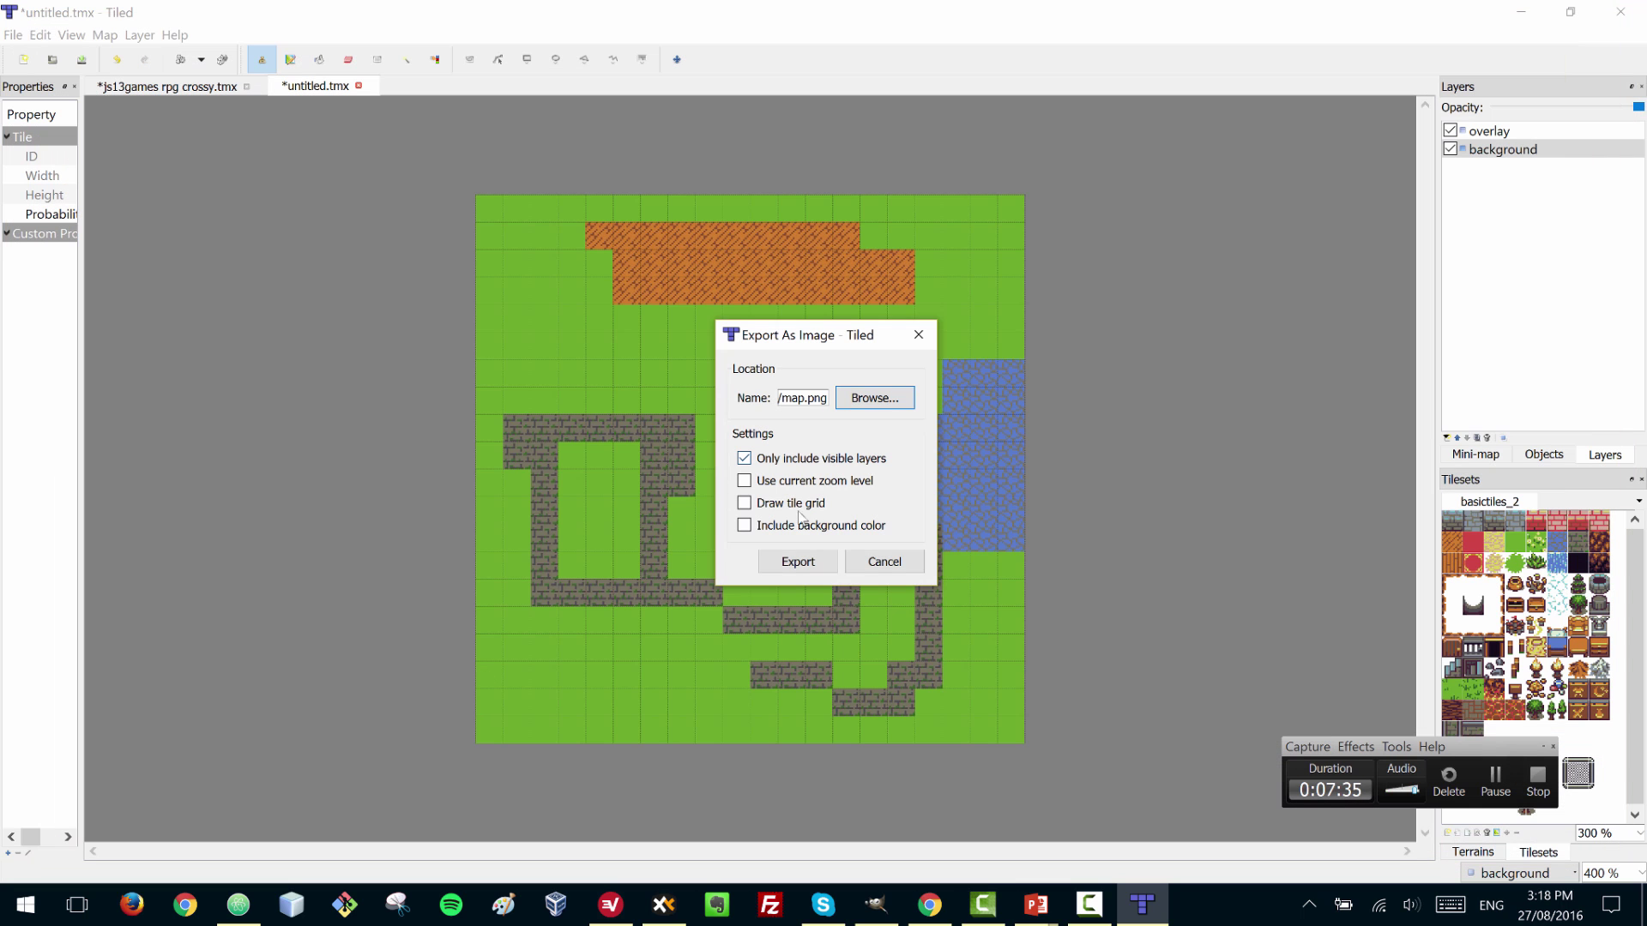
click(798, 562)
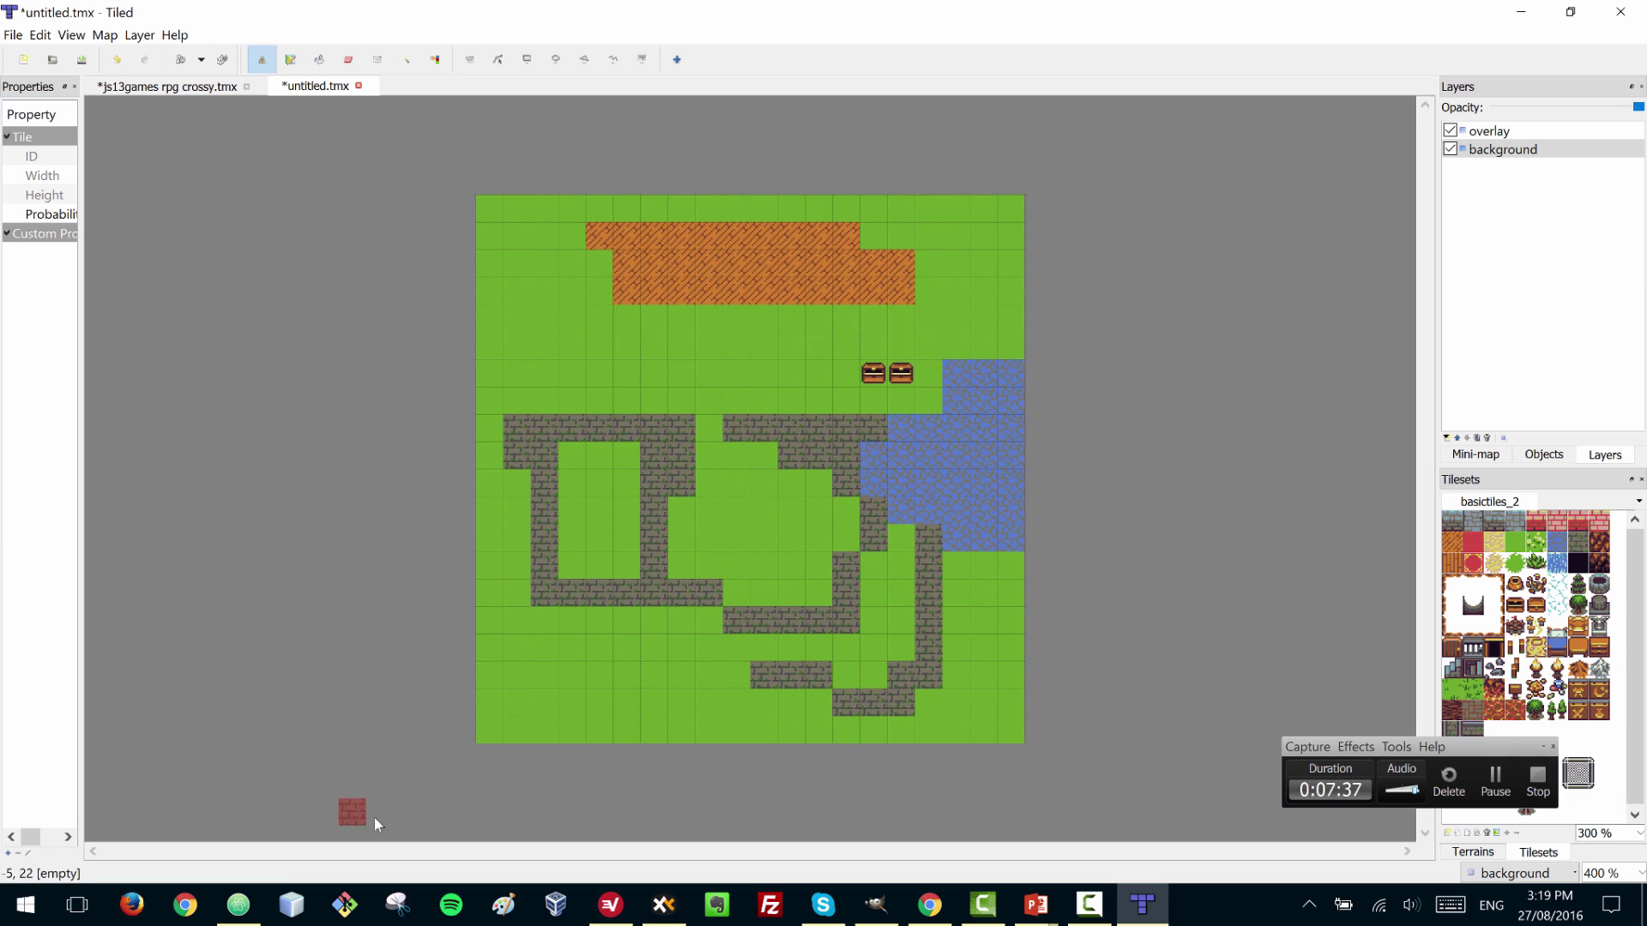
- Open the exported map.png from XYplorer in GIMP via Open with
click(664, 907)
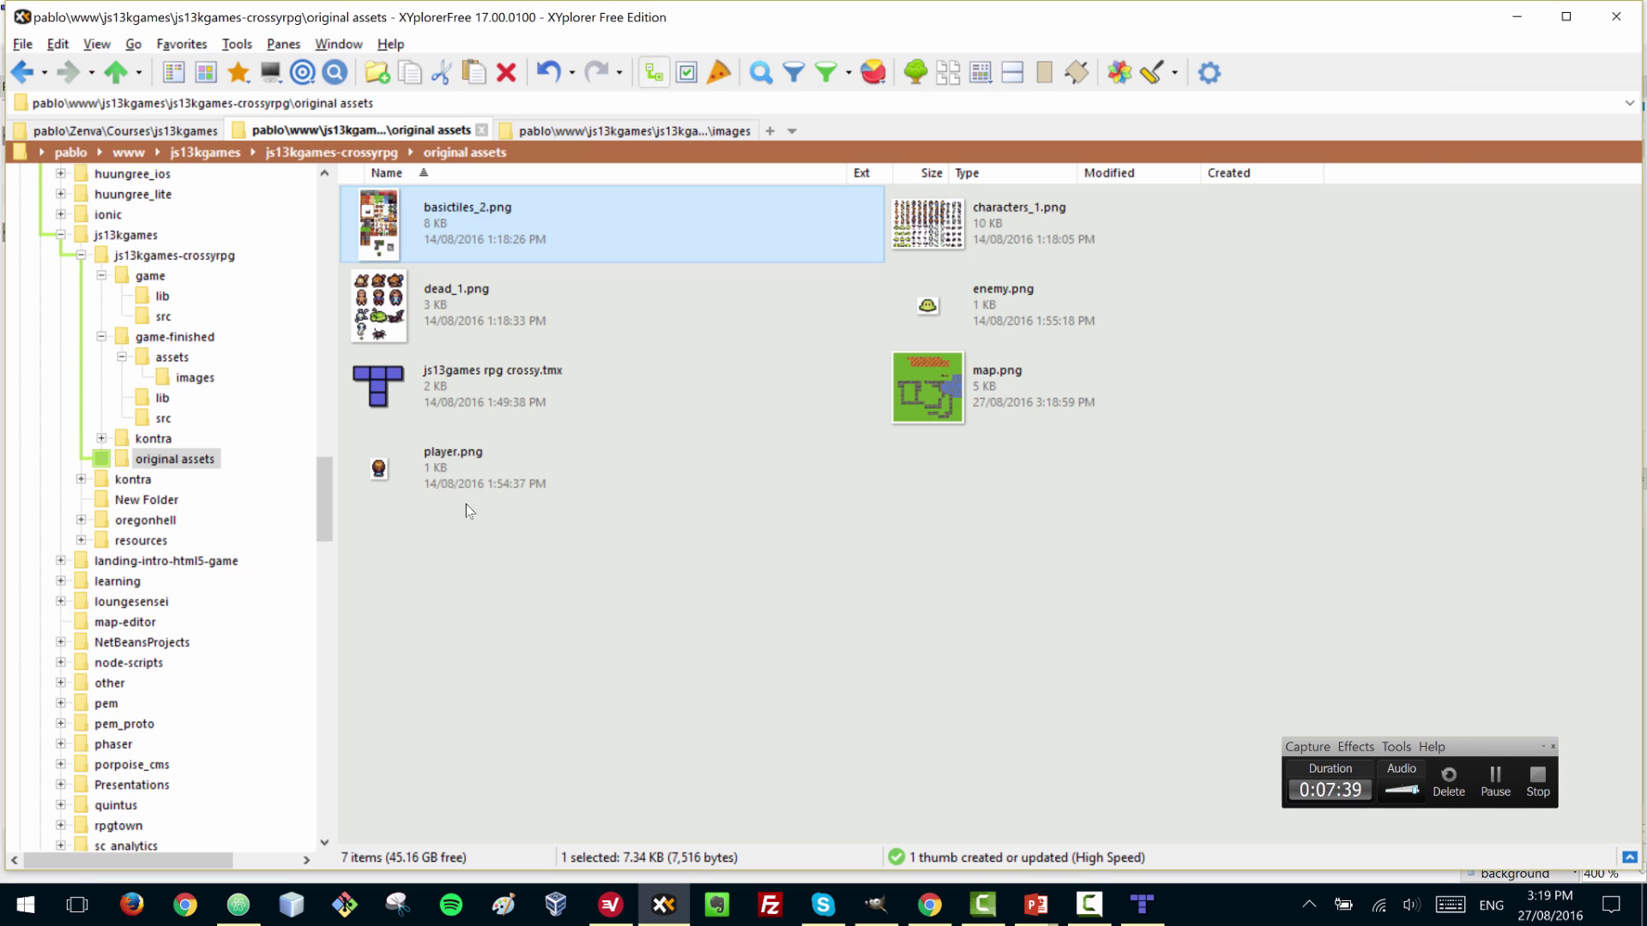
click(1012, 397)
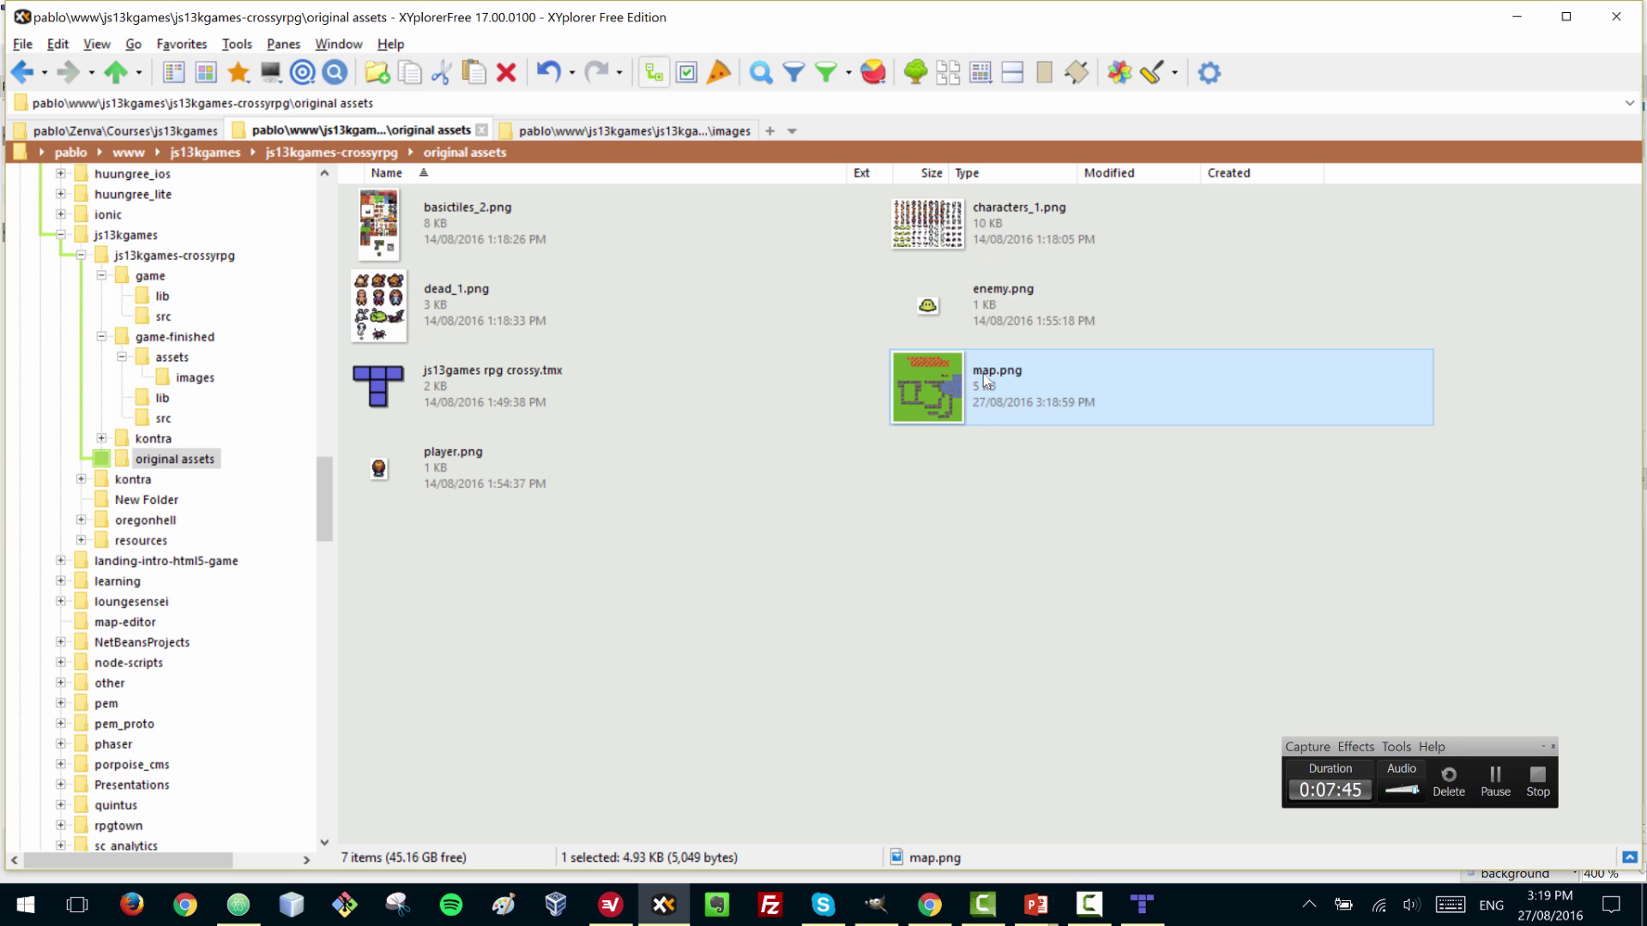
right_click(985, 380)
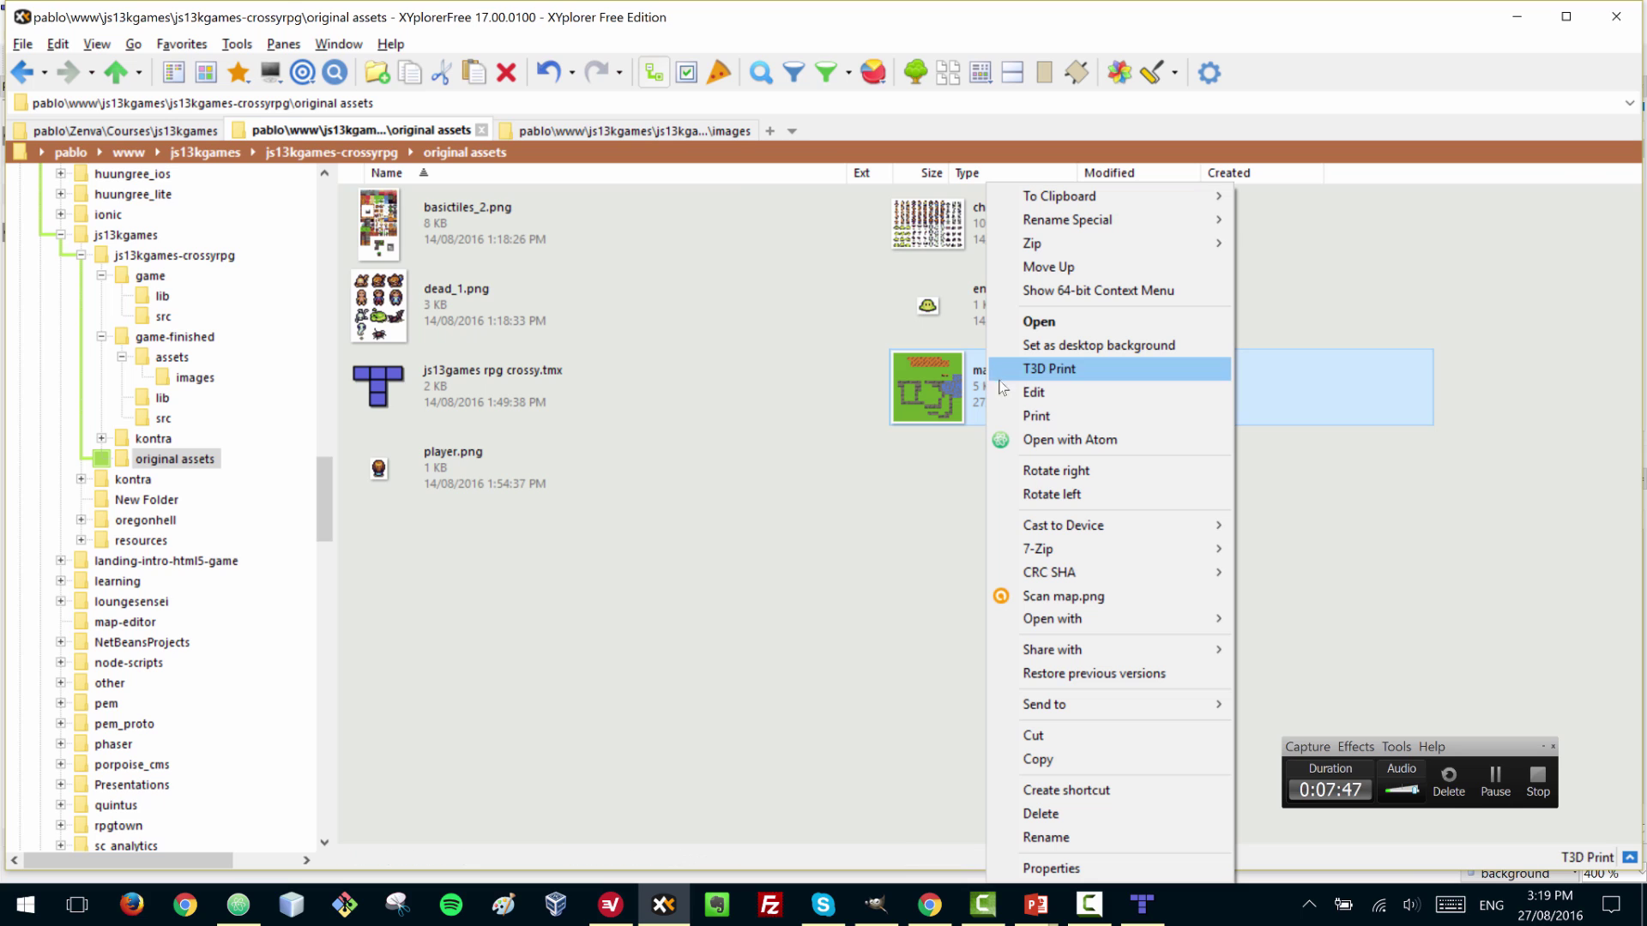
mouse_move(1052, 619)
click(831, 619)
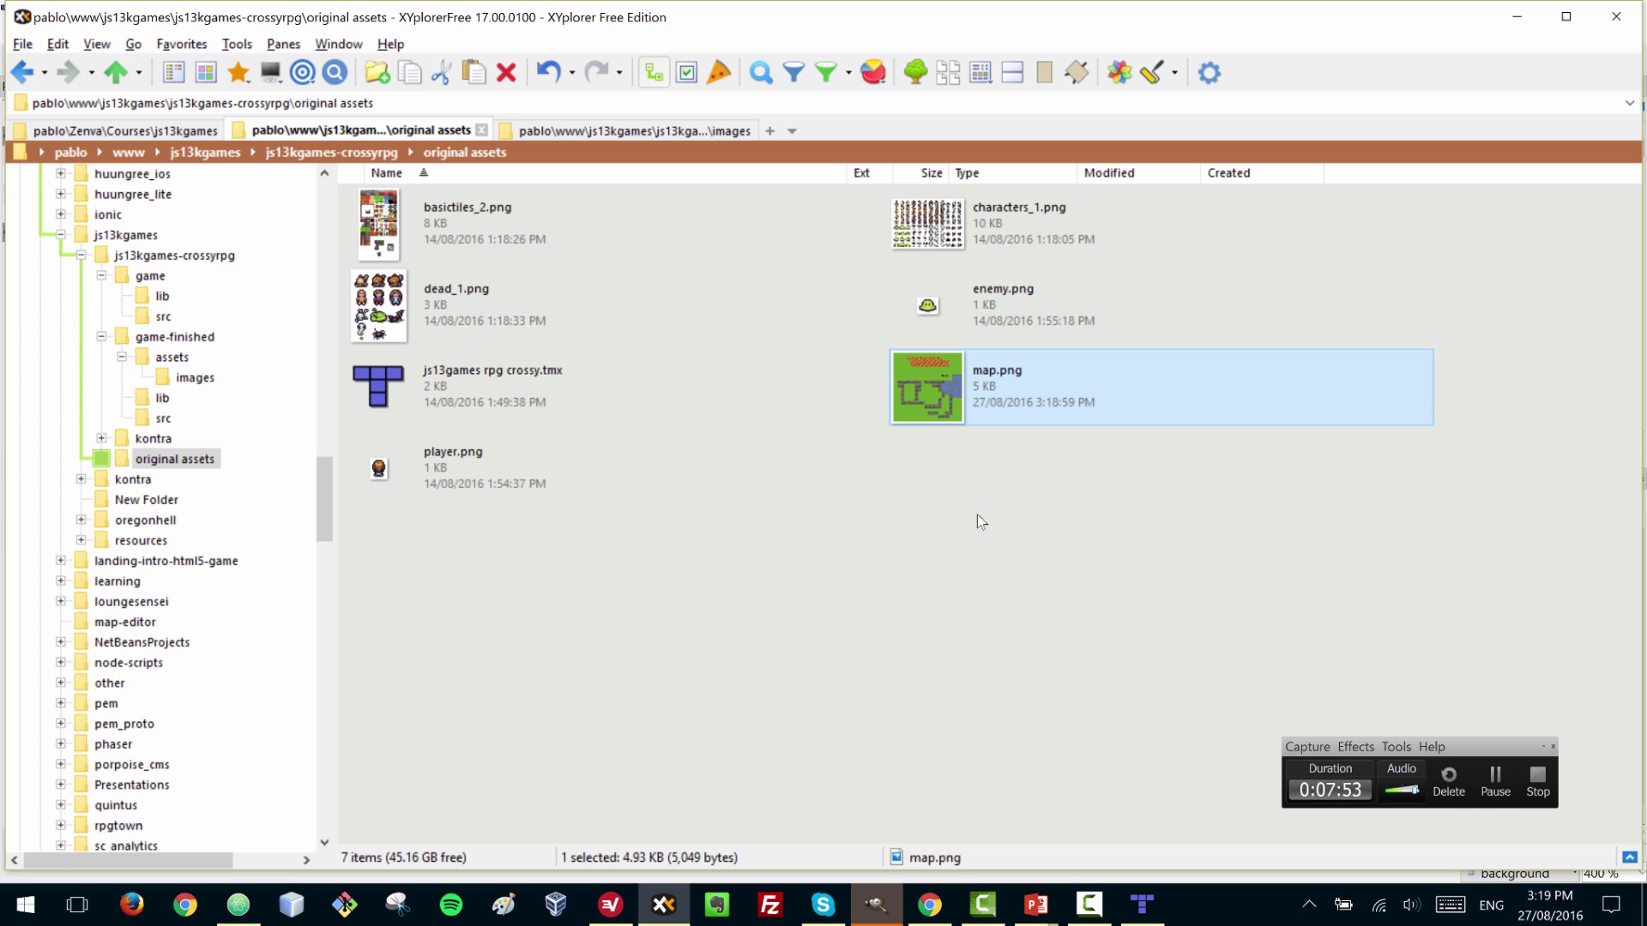
- Maximise GIMP and scale map.png to width 256, height following to 256 pixels
click(876, 906)
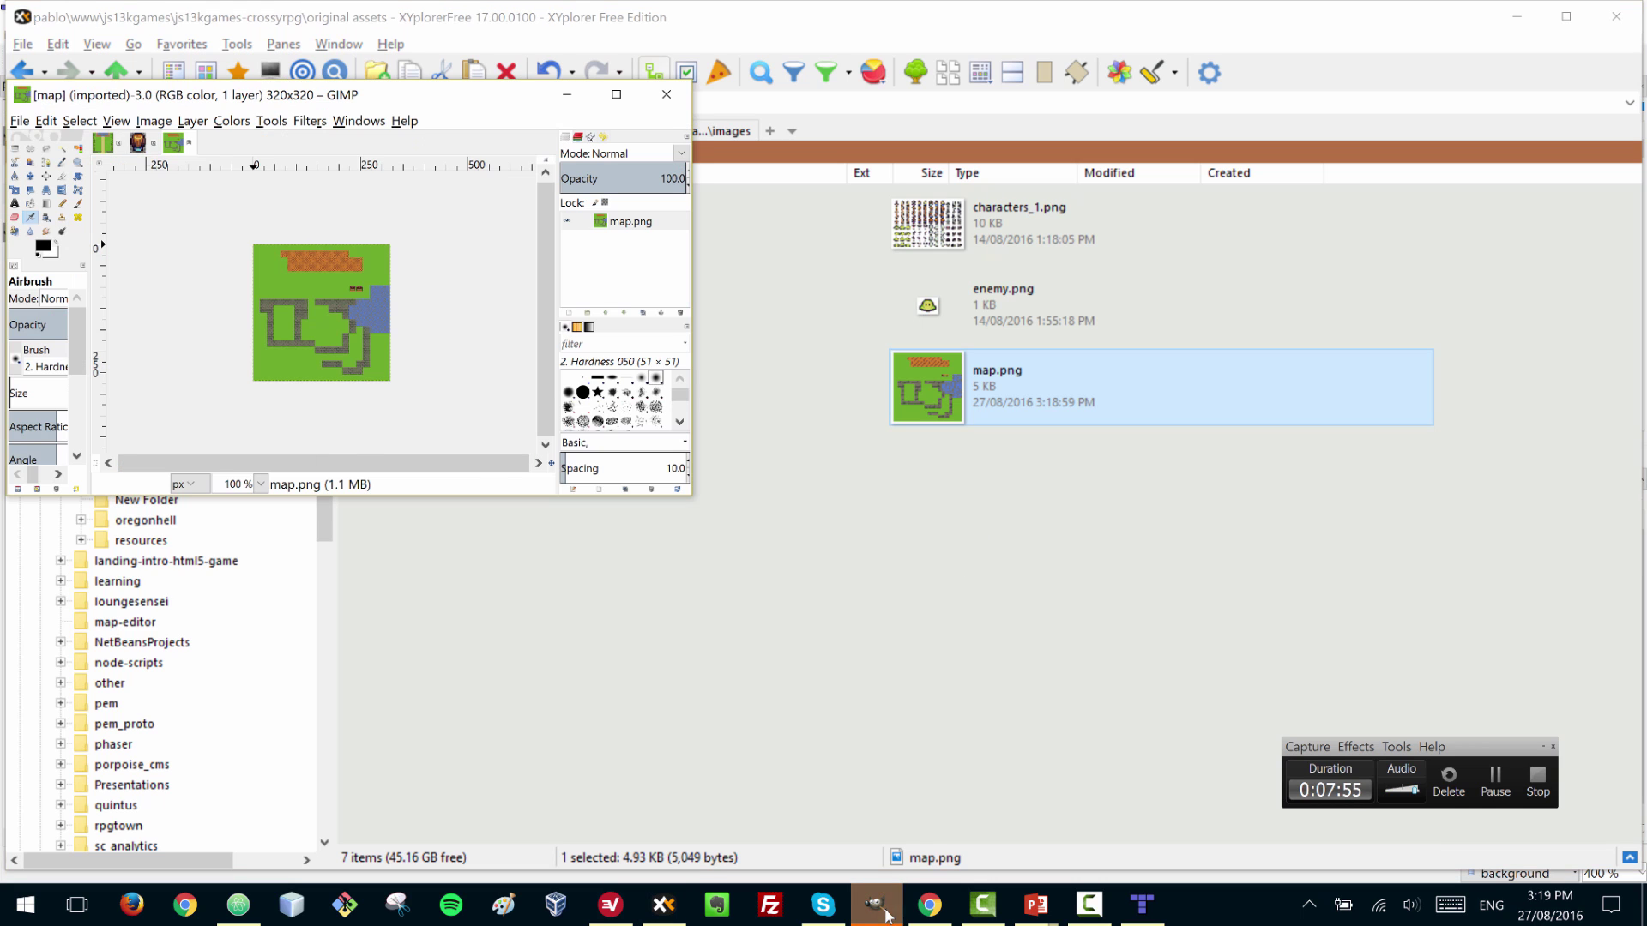
double_click(493, 101)
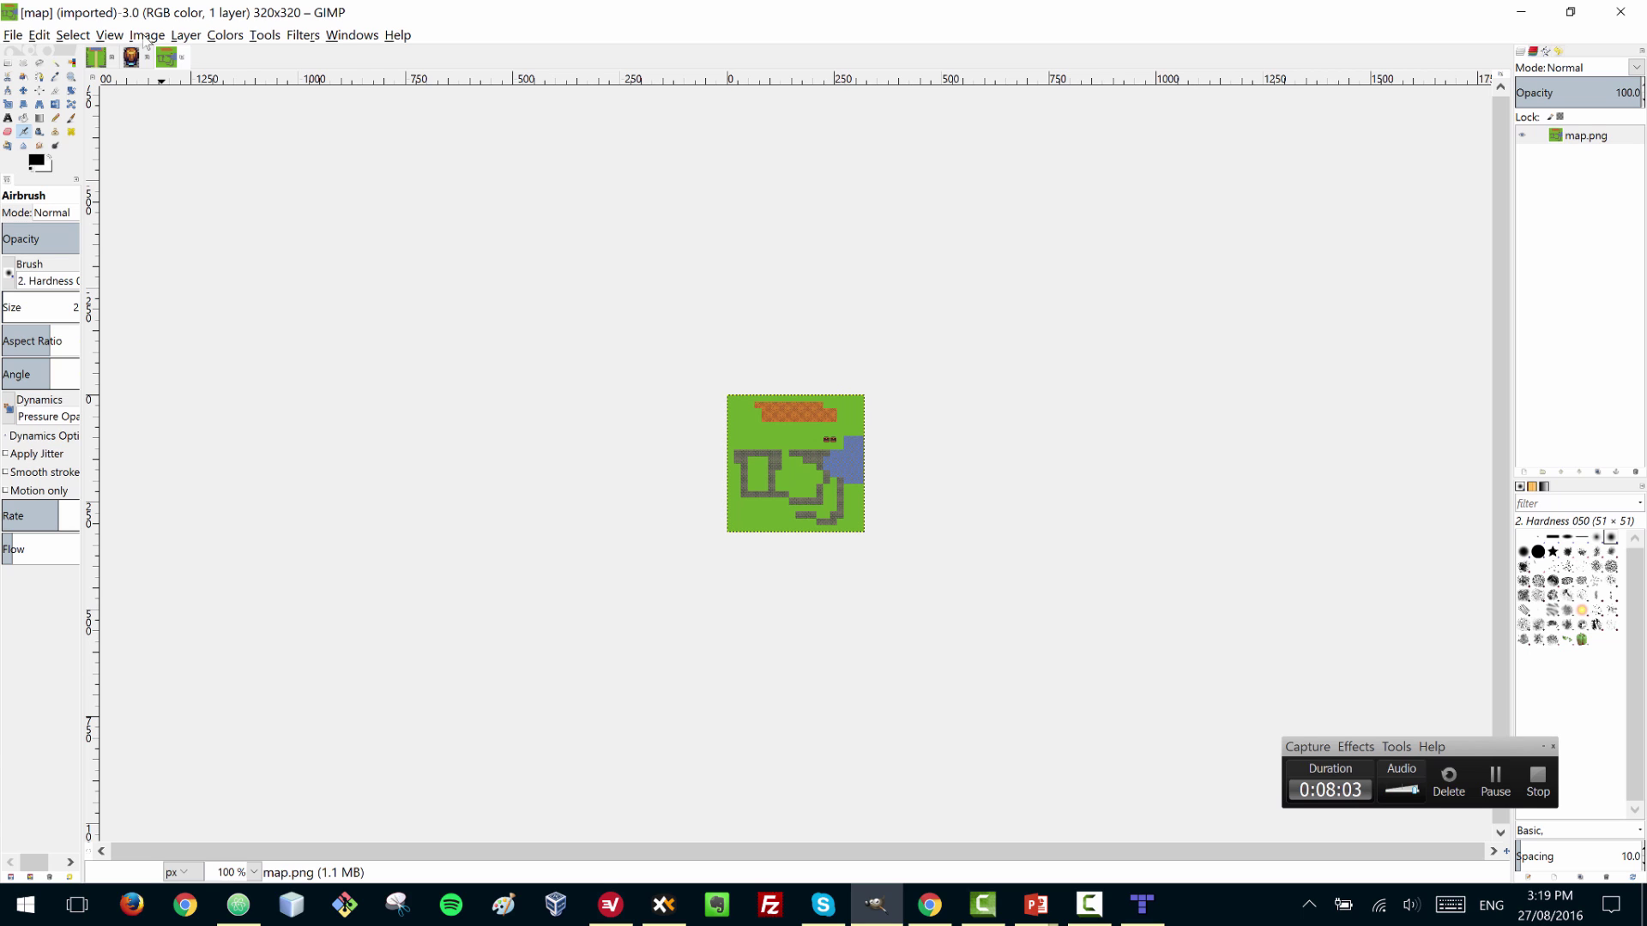
click(146, 36)
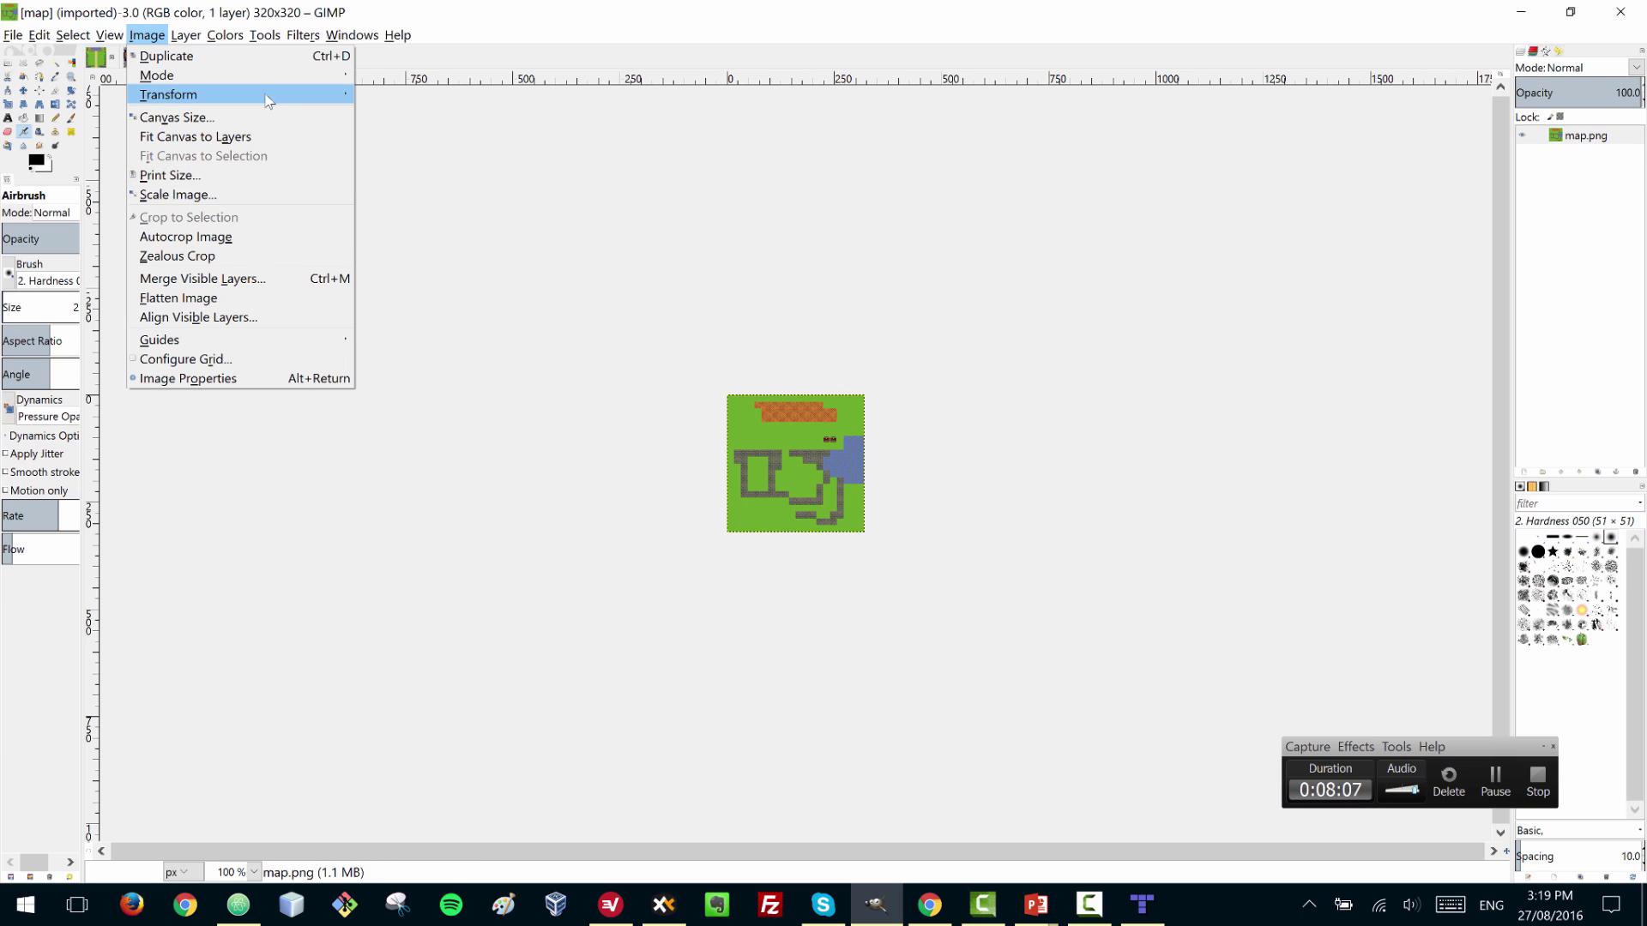
mouse_move(271, 103)
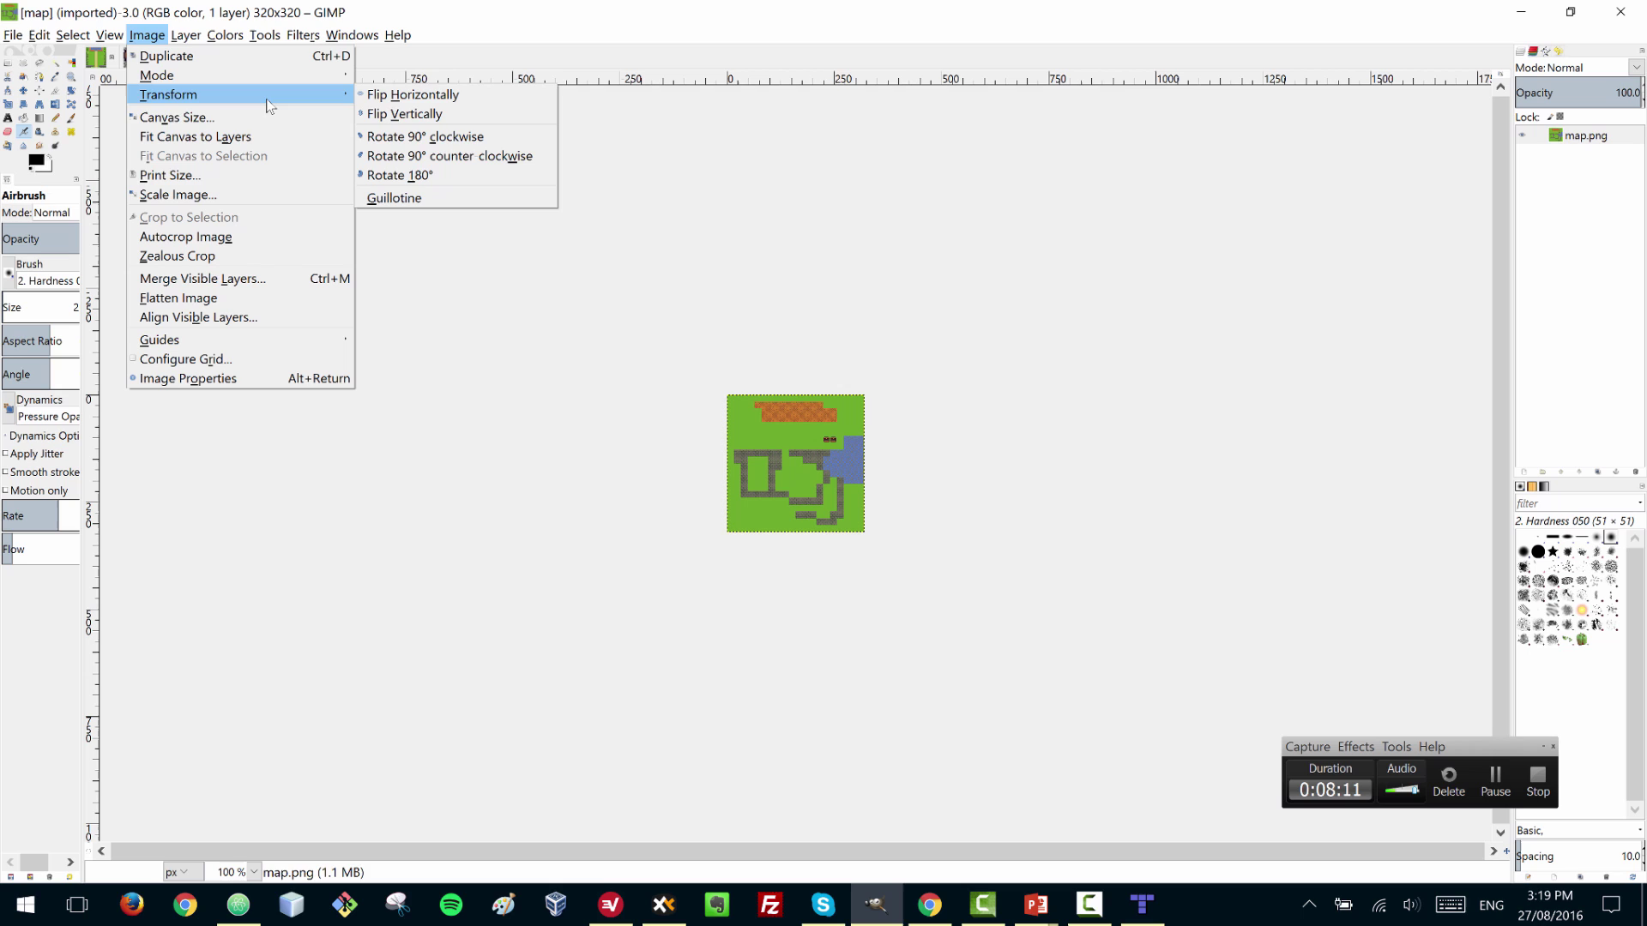
click(273, 197)
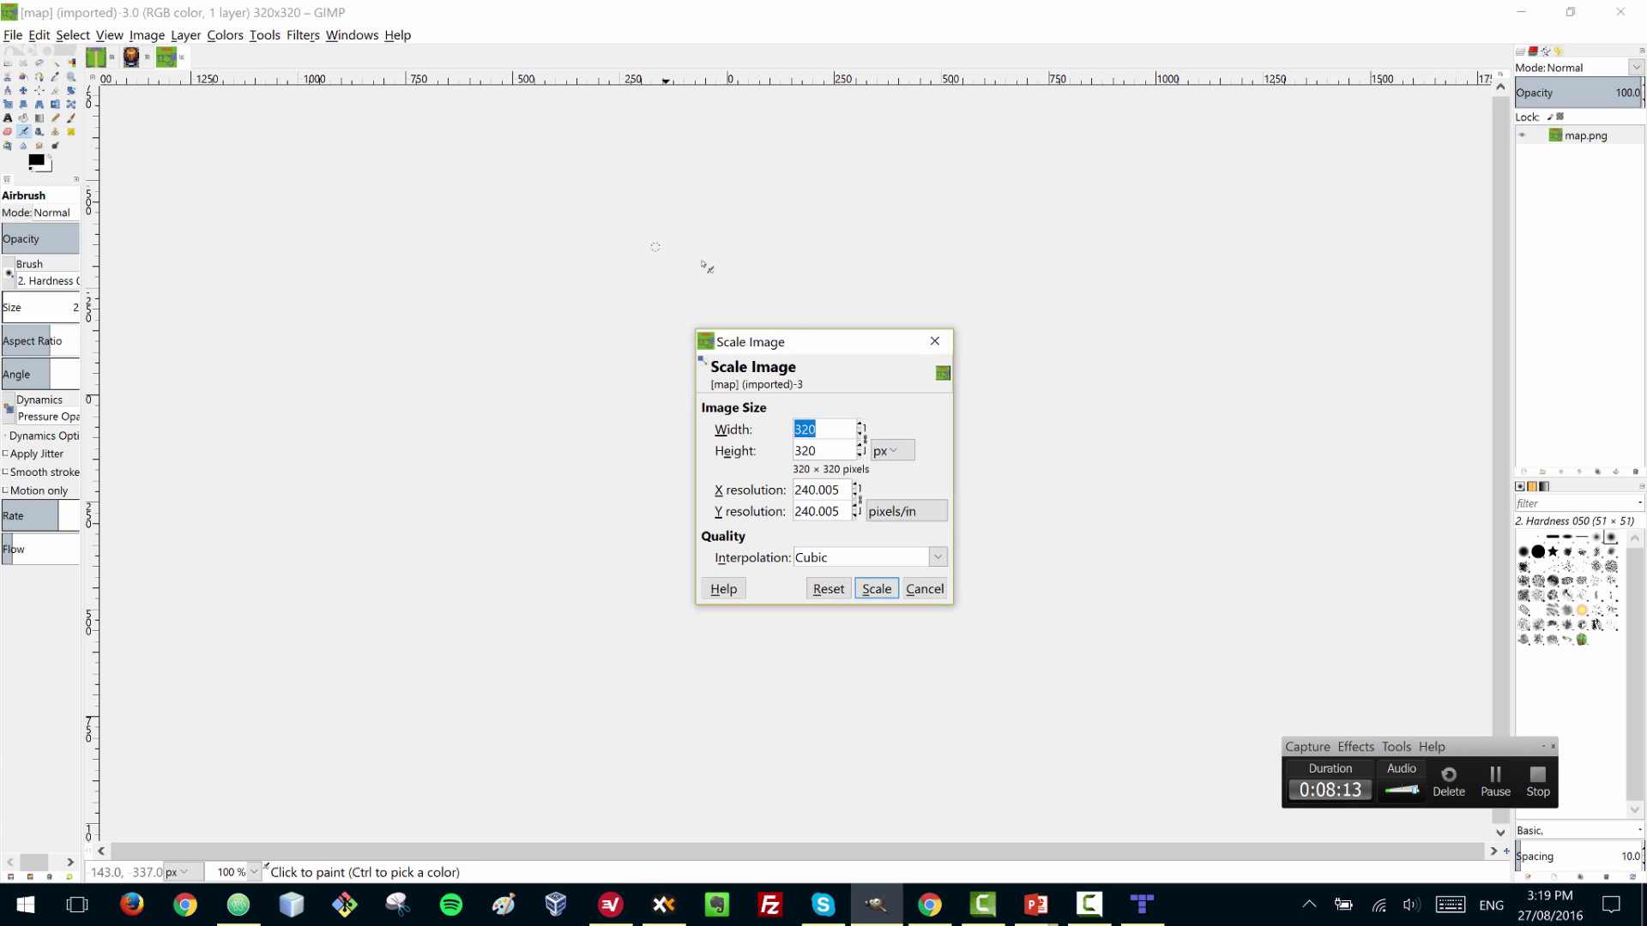
text(2)
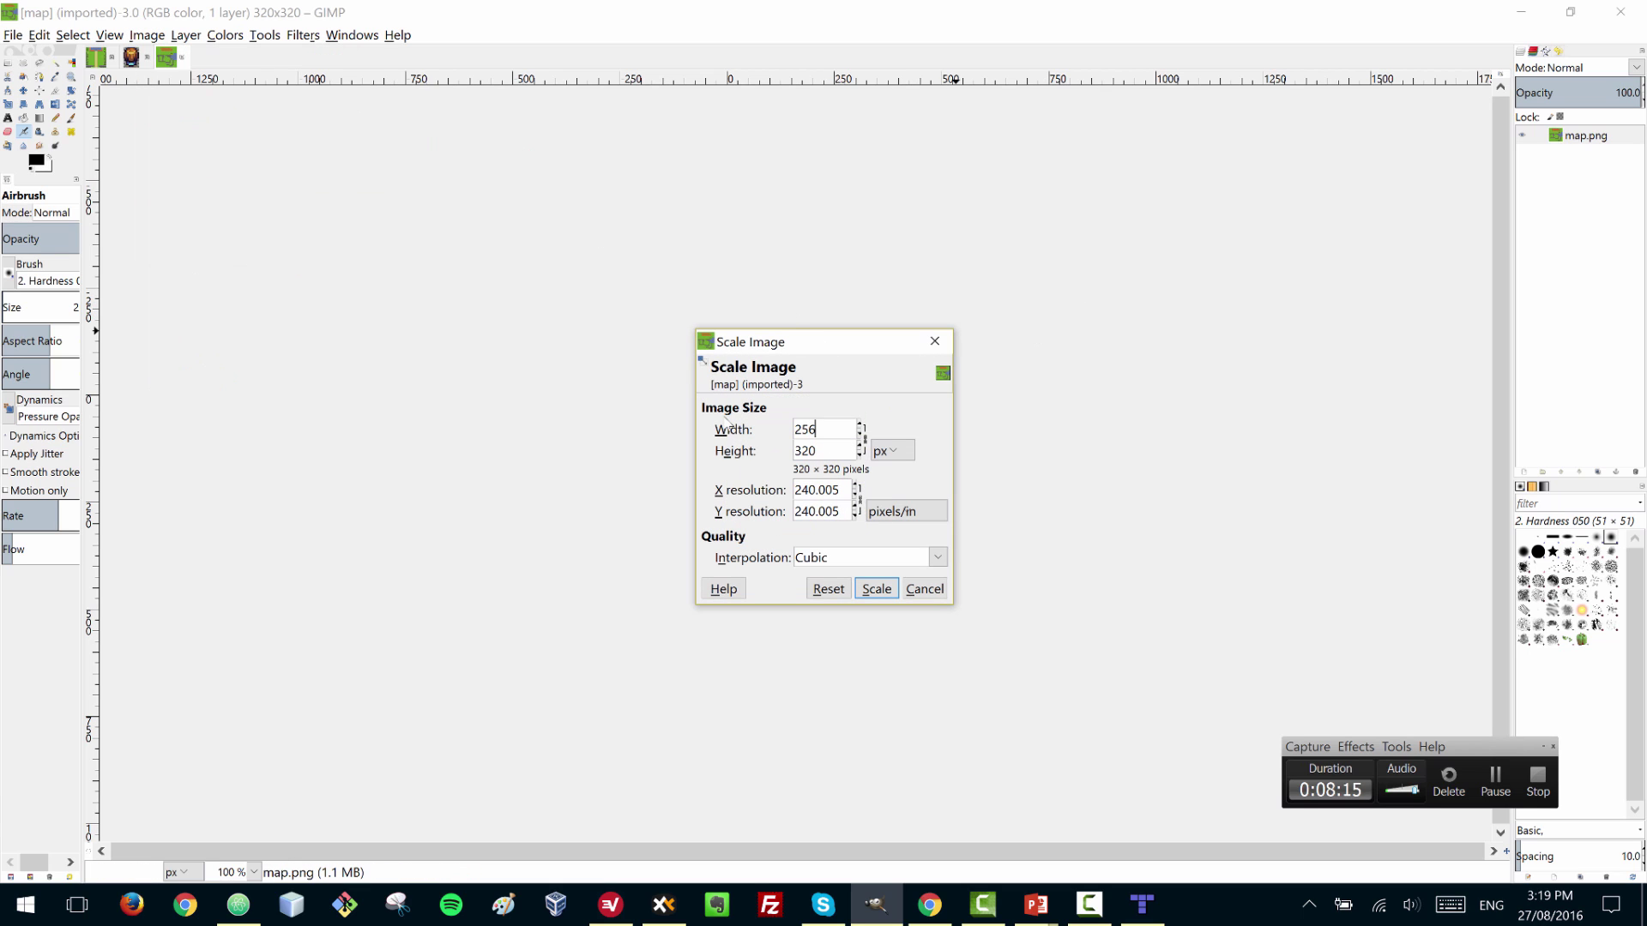
text(56)
key(Tab)
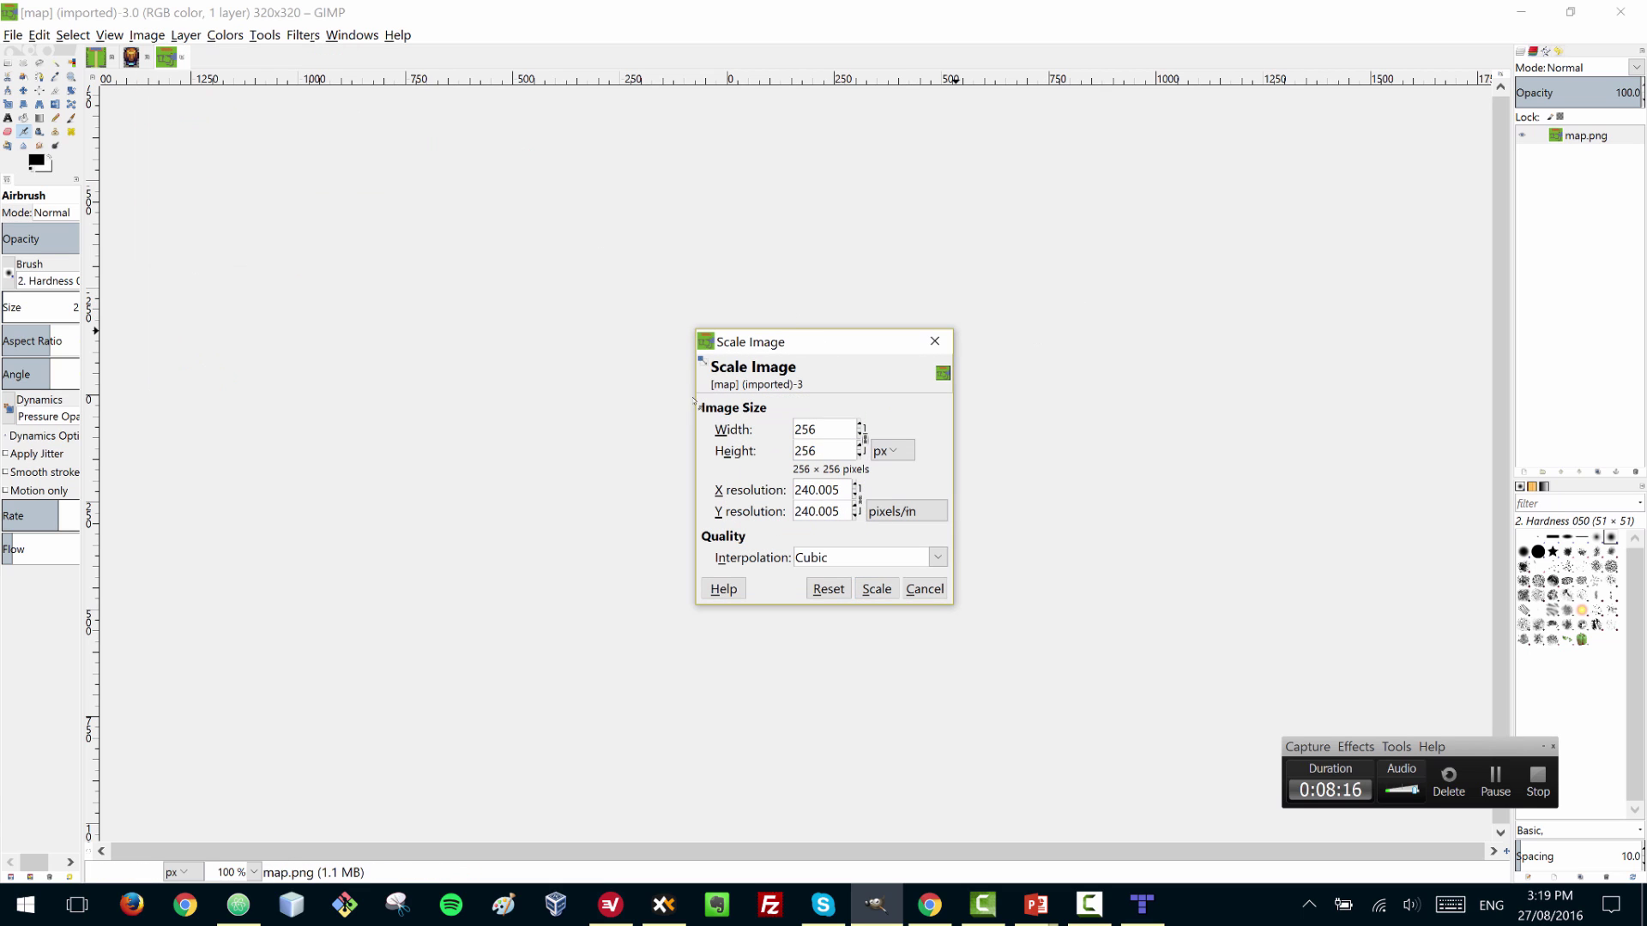
click(888, 597)
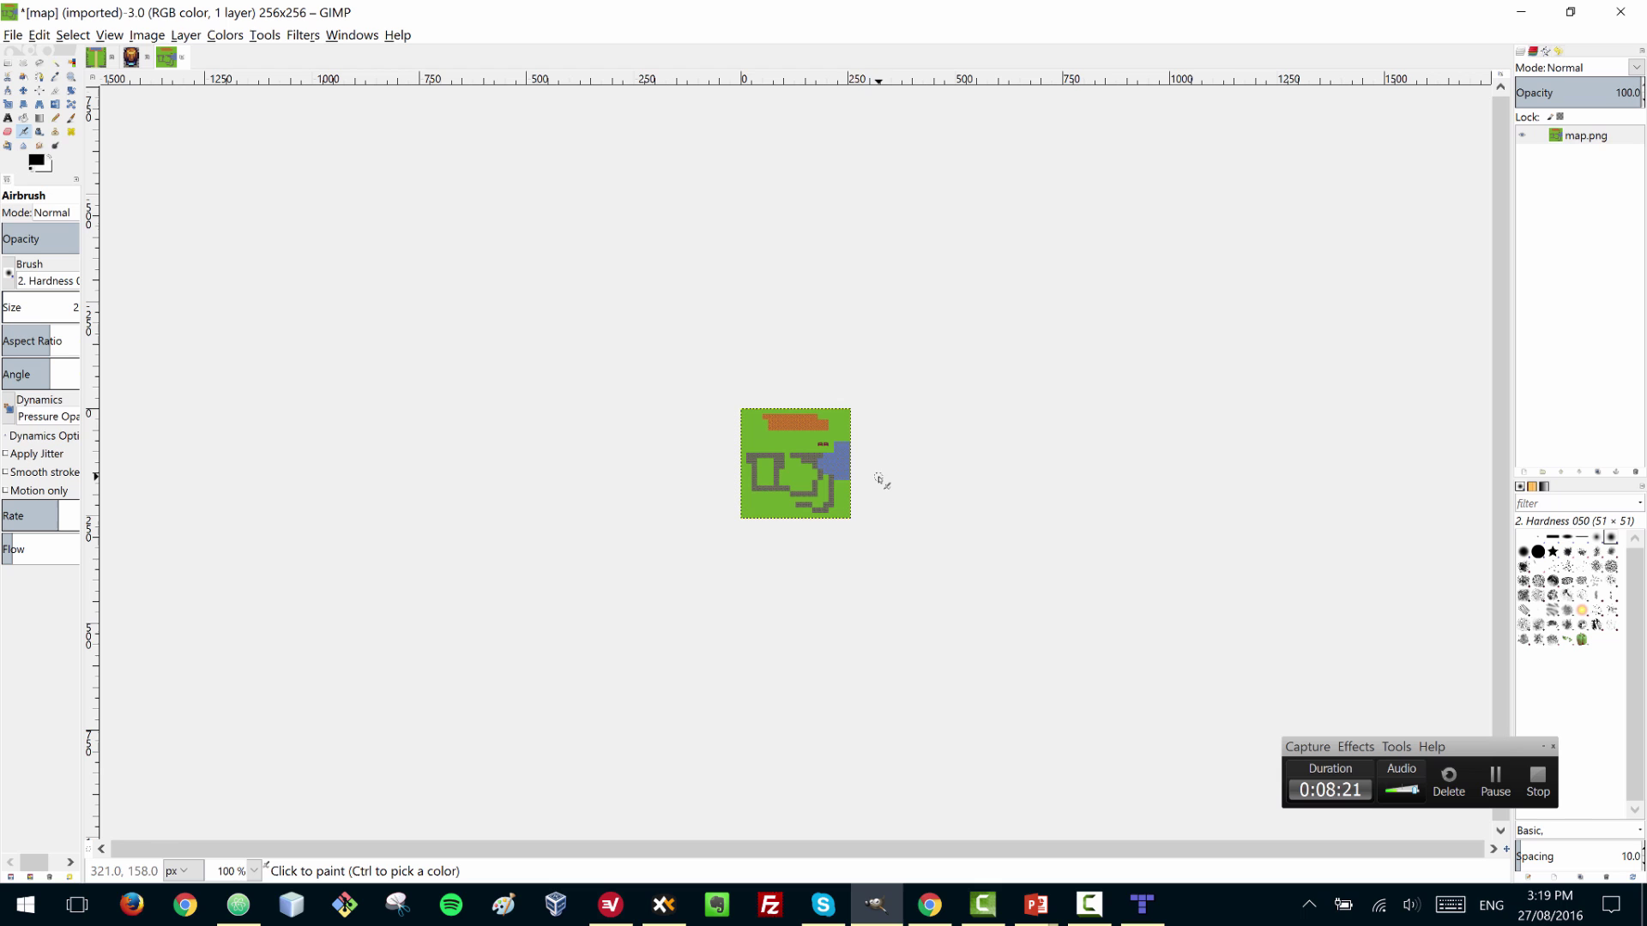
ctrl+scroll(827, 459, up, 1)
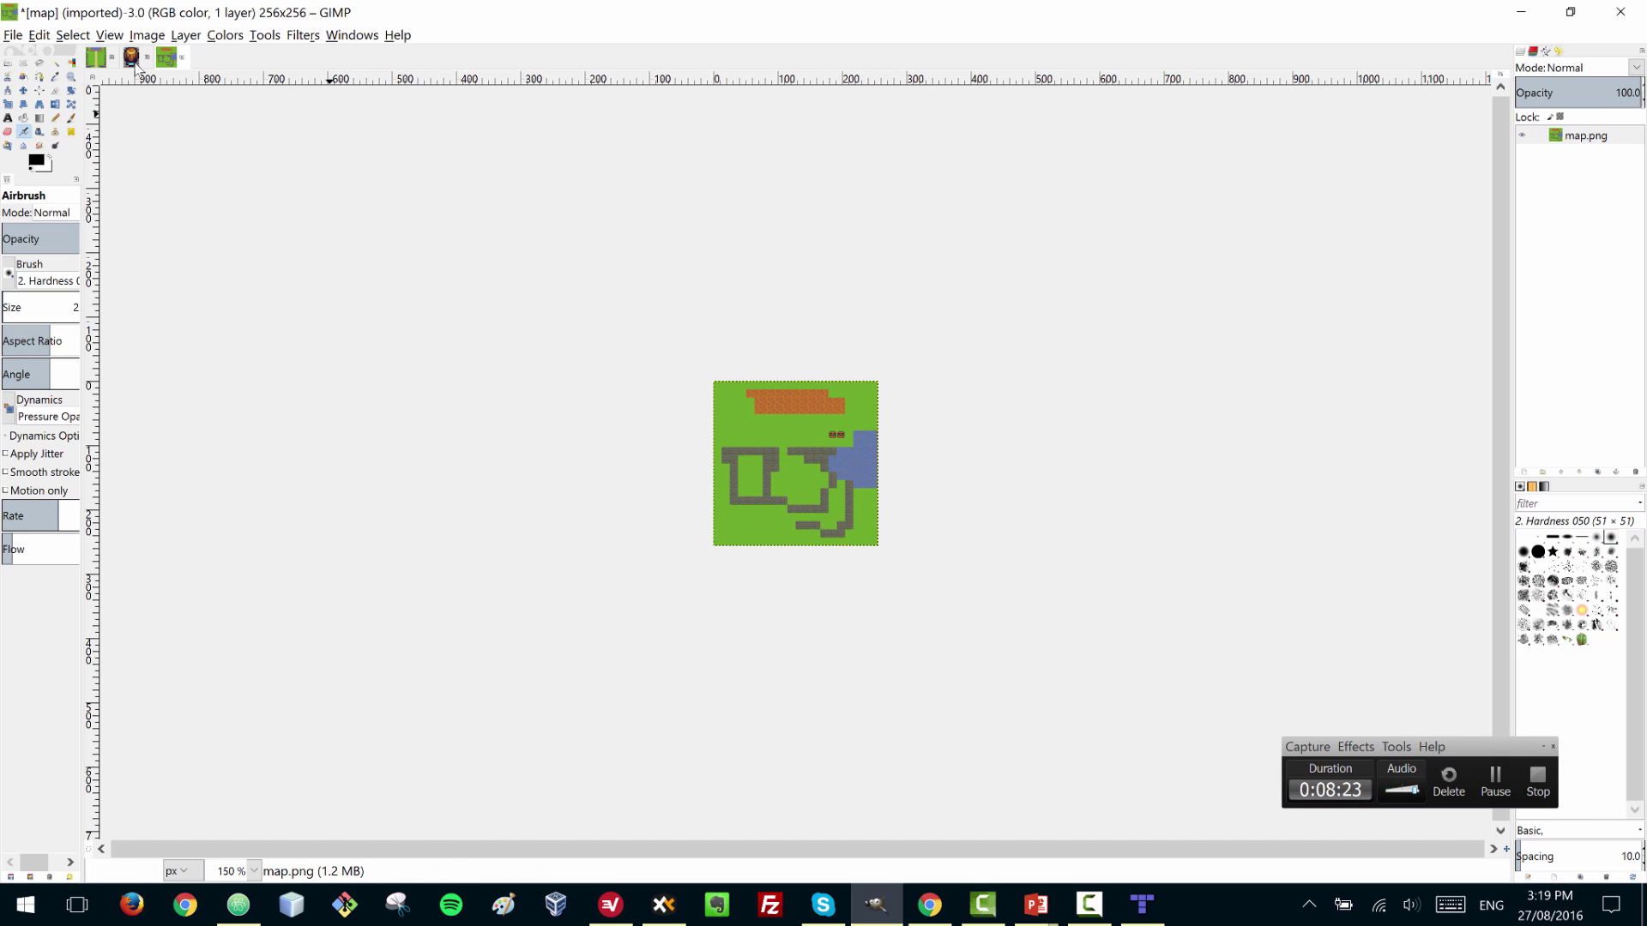
ctrl+scroll(892, 527, up, 4)
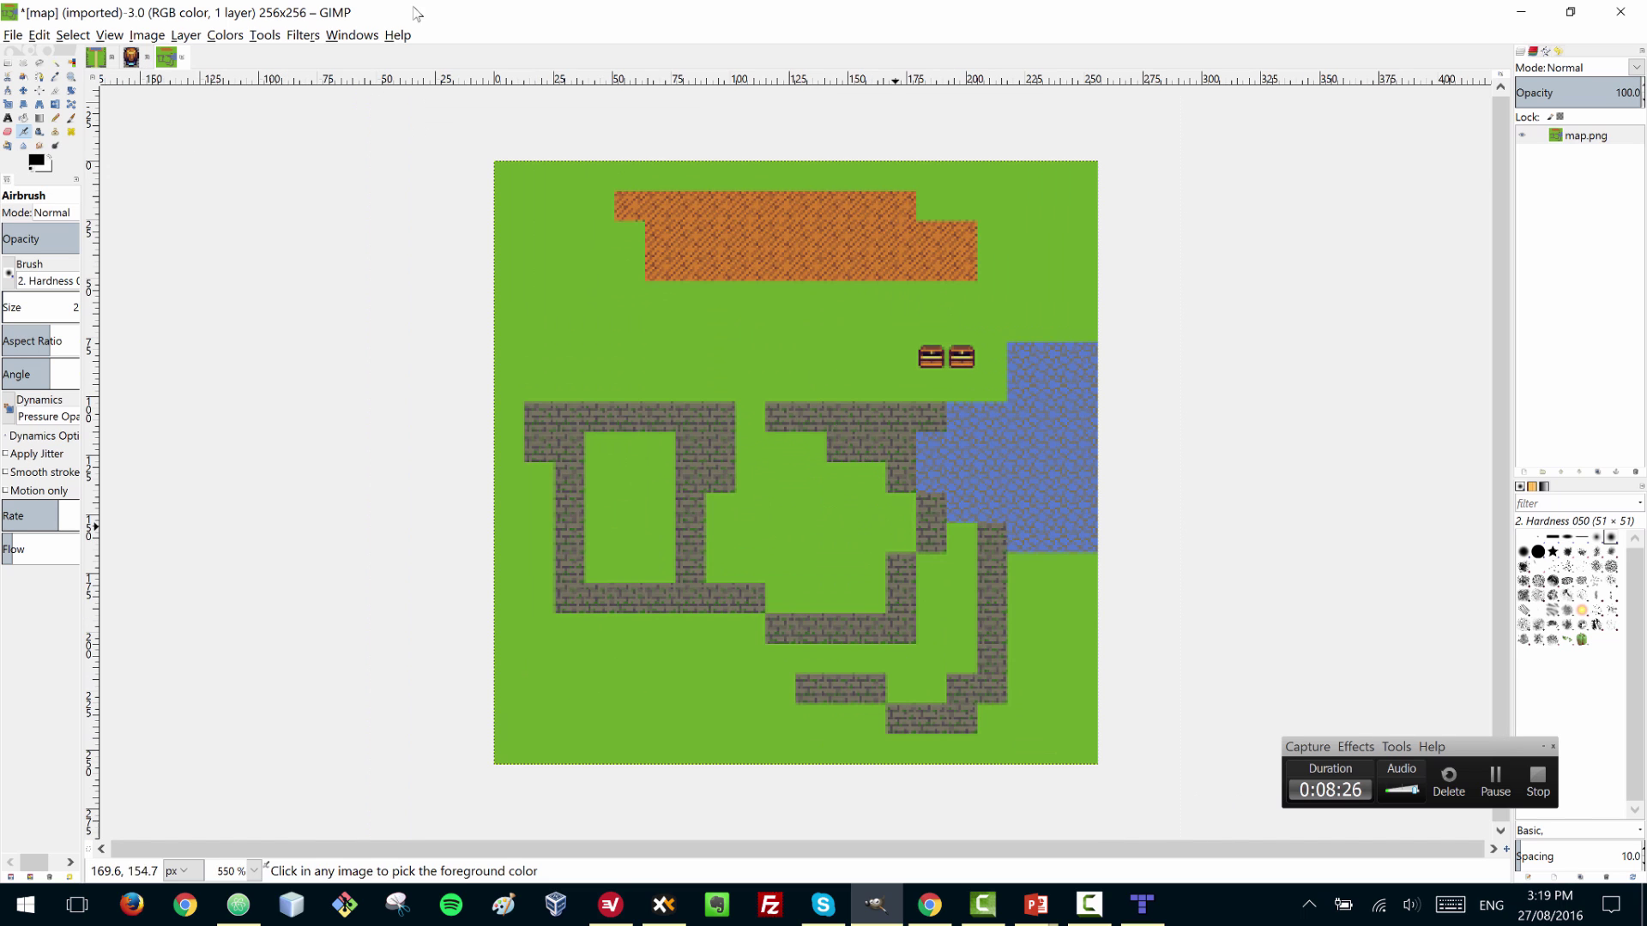
- Convert the map to indexed mode using a generated optimum palette of 255 colours
click(151, 36)
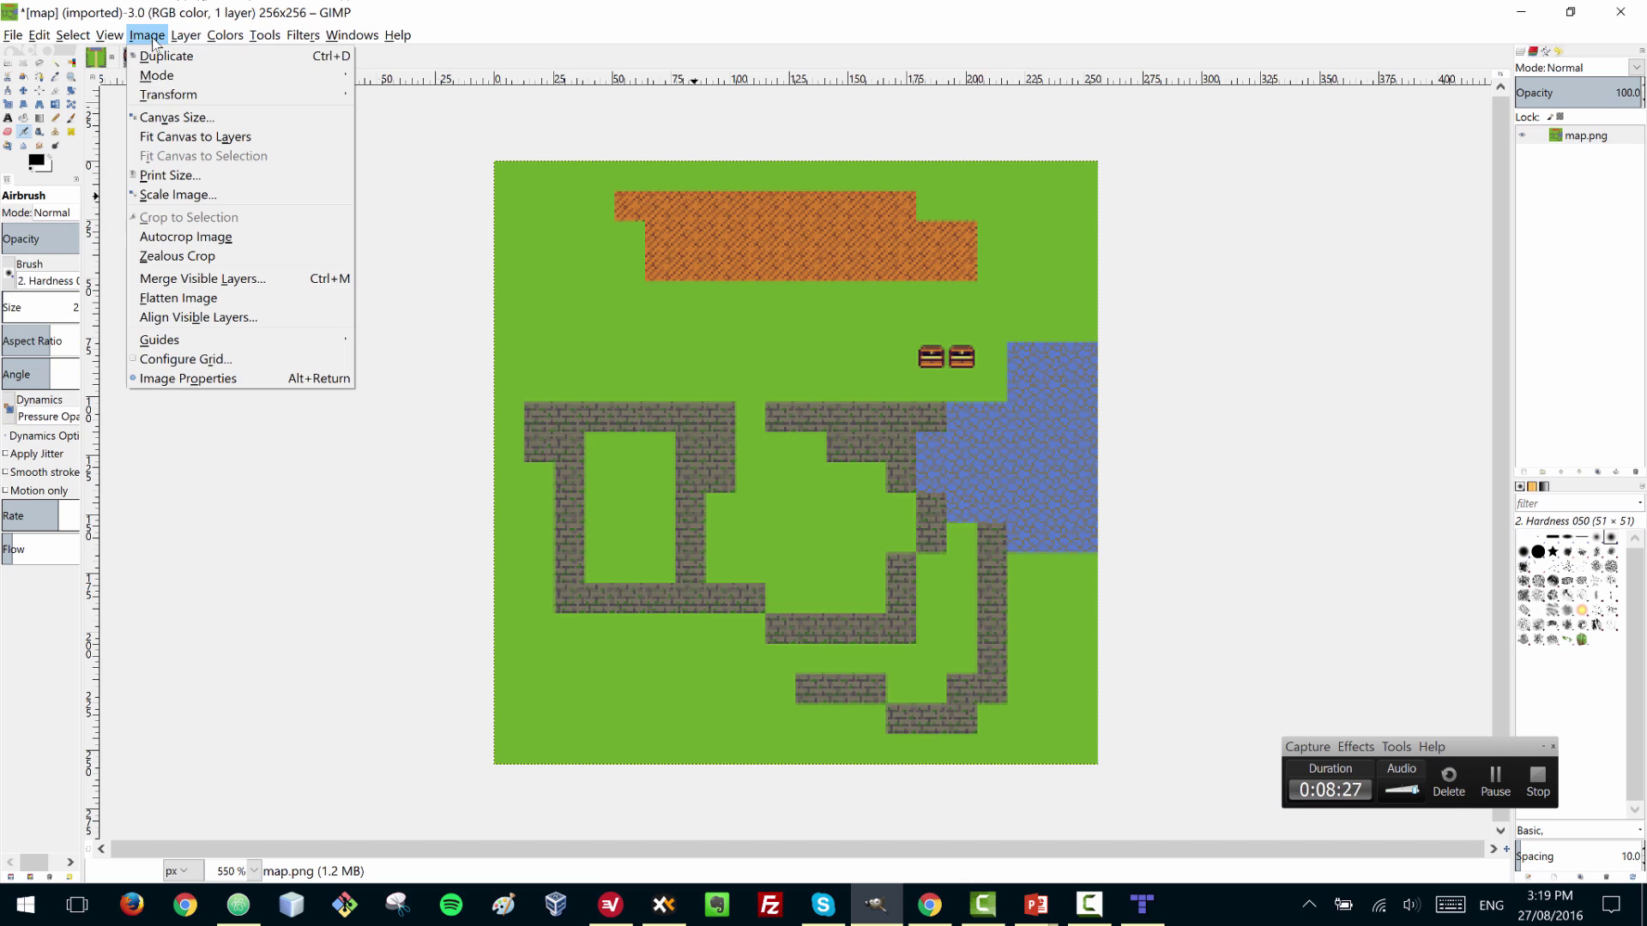
mouse_move(172, 77)
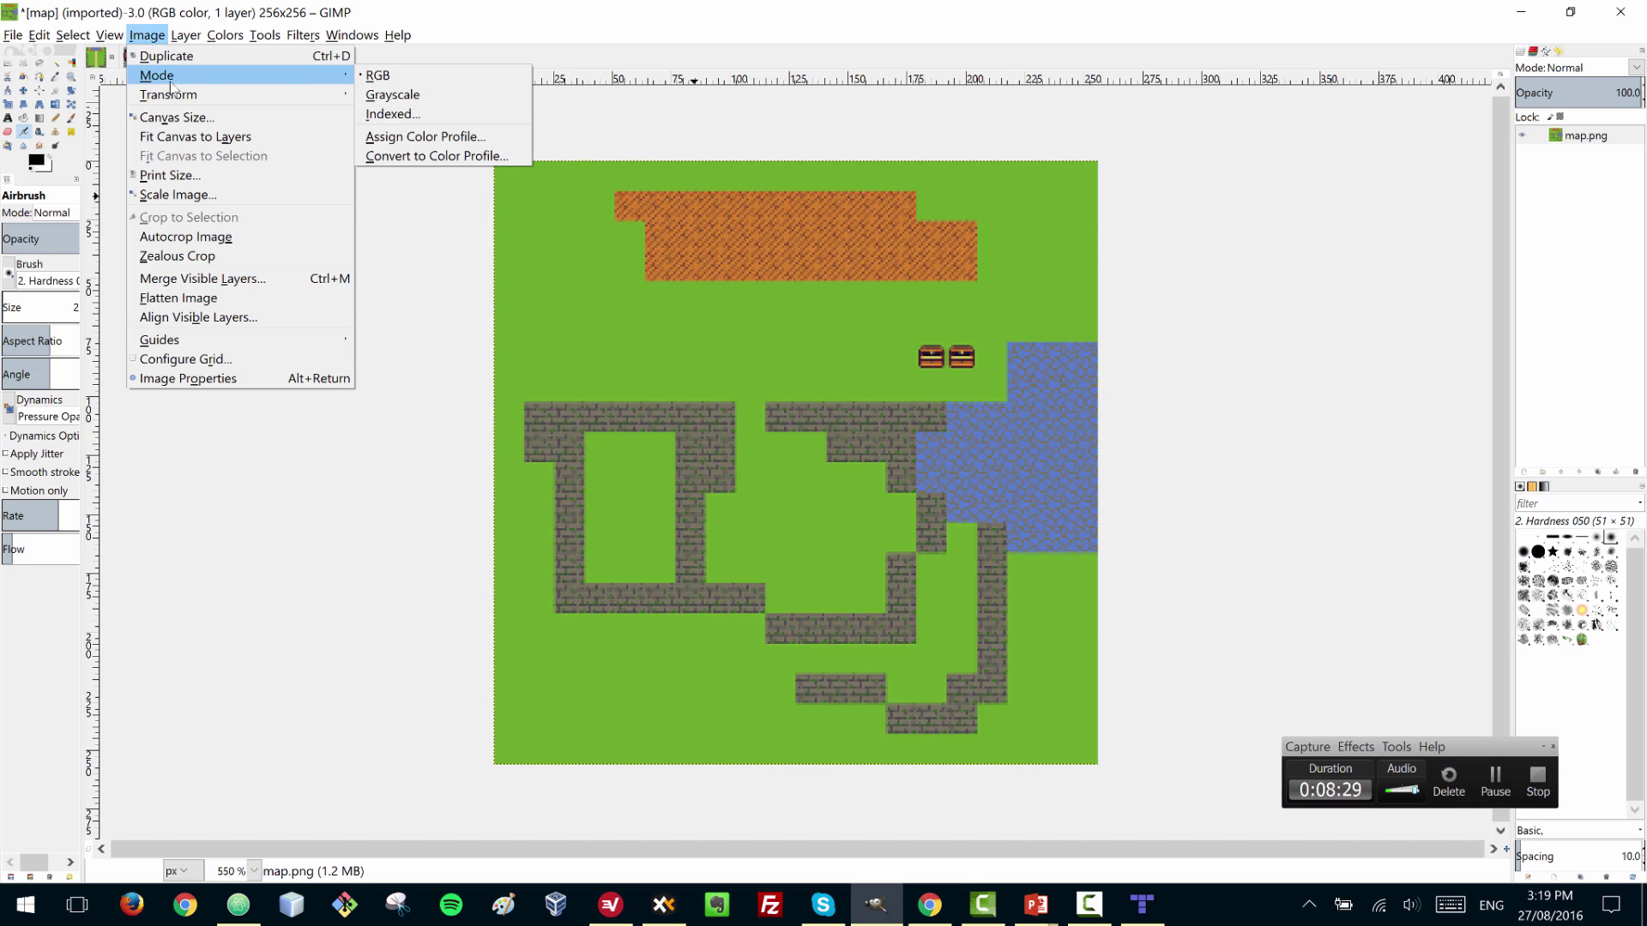
click(425, 121)
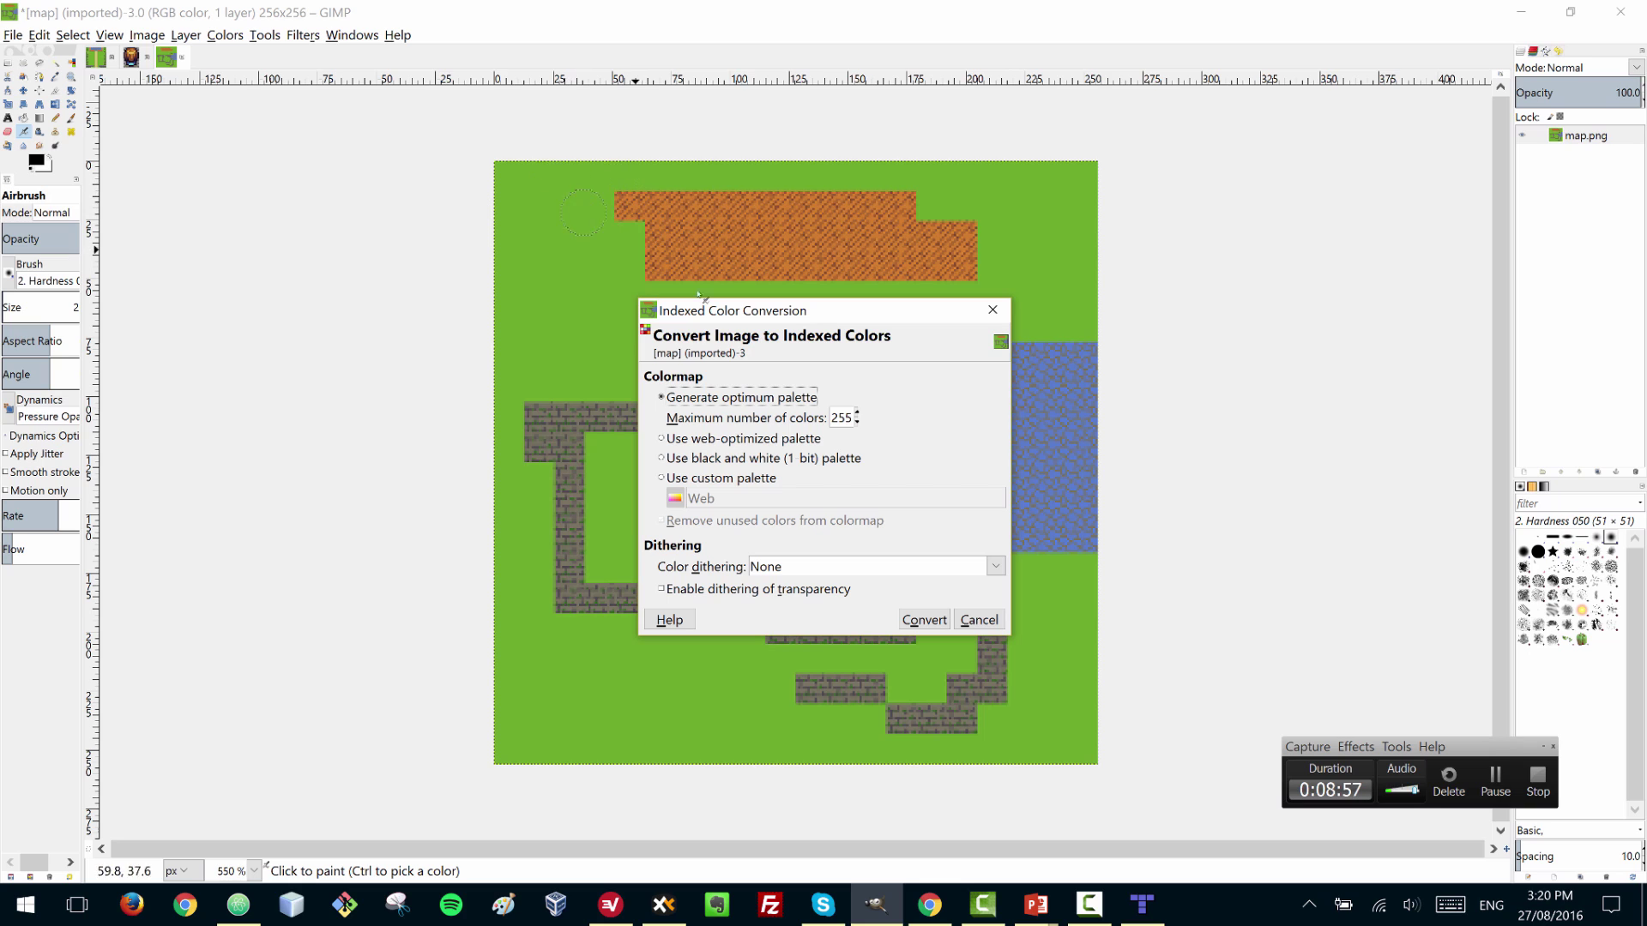
double_click(836, 418)
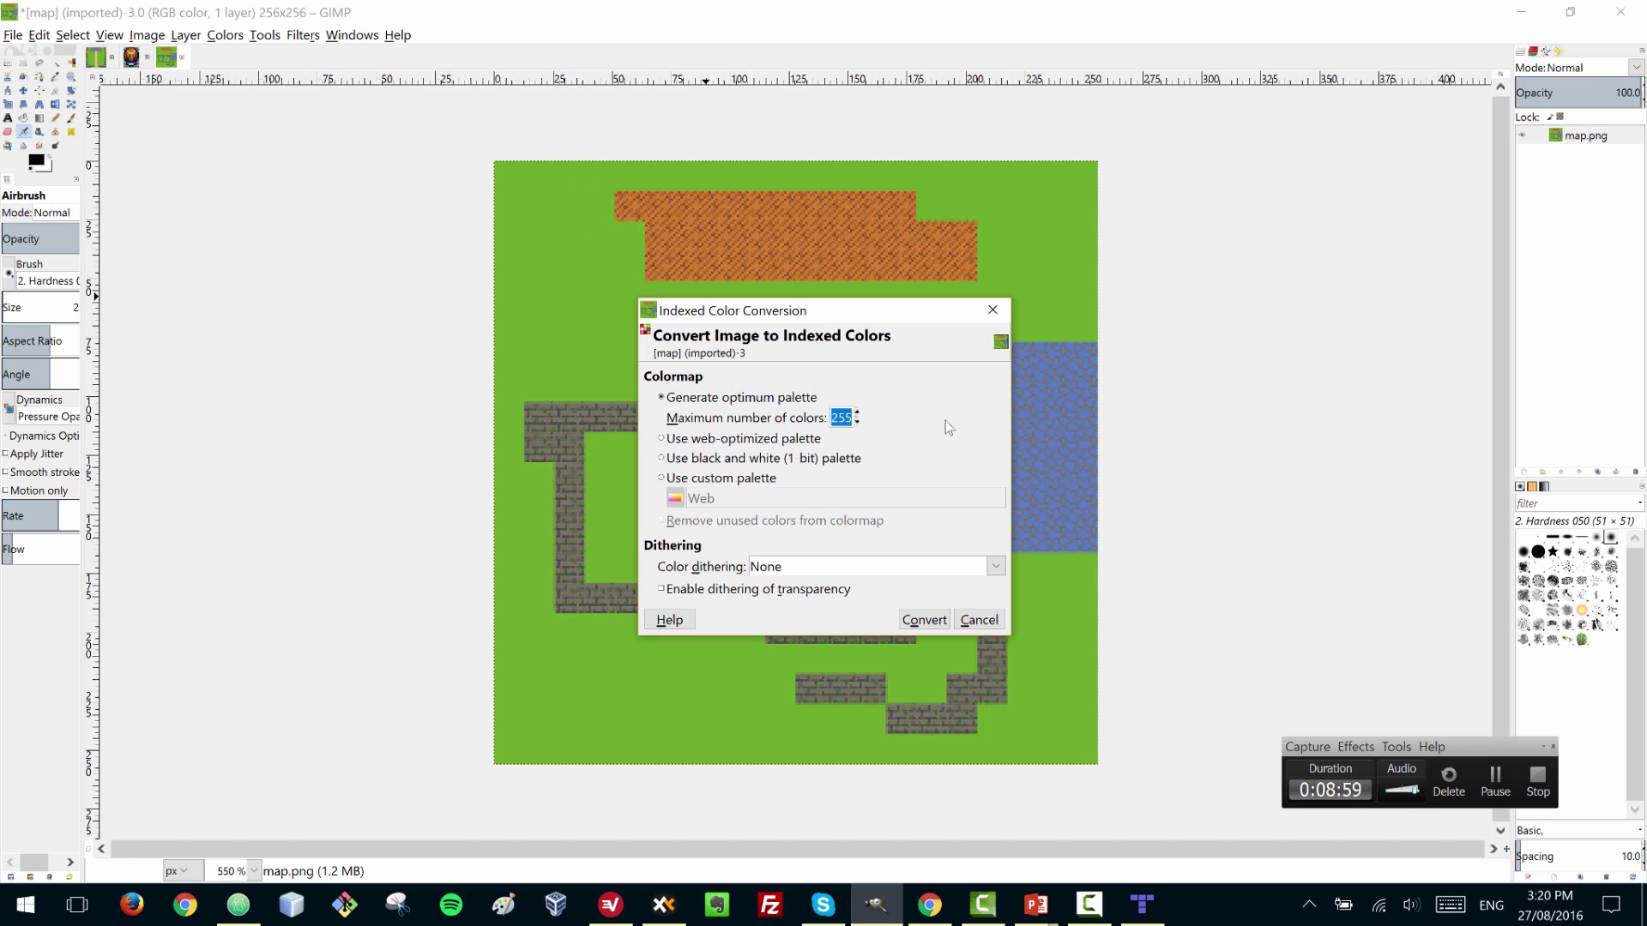
click(924, 621)
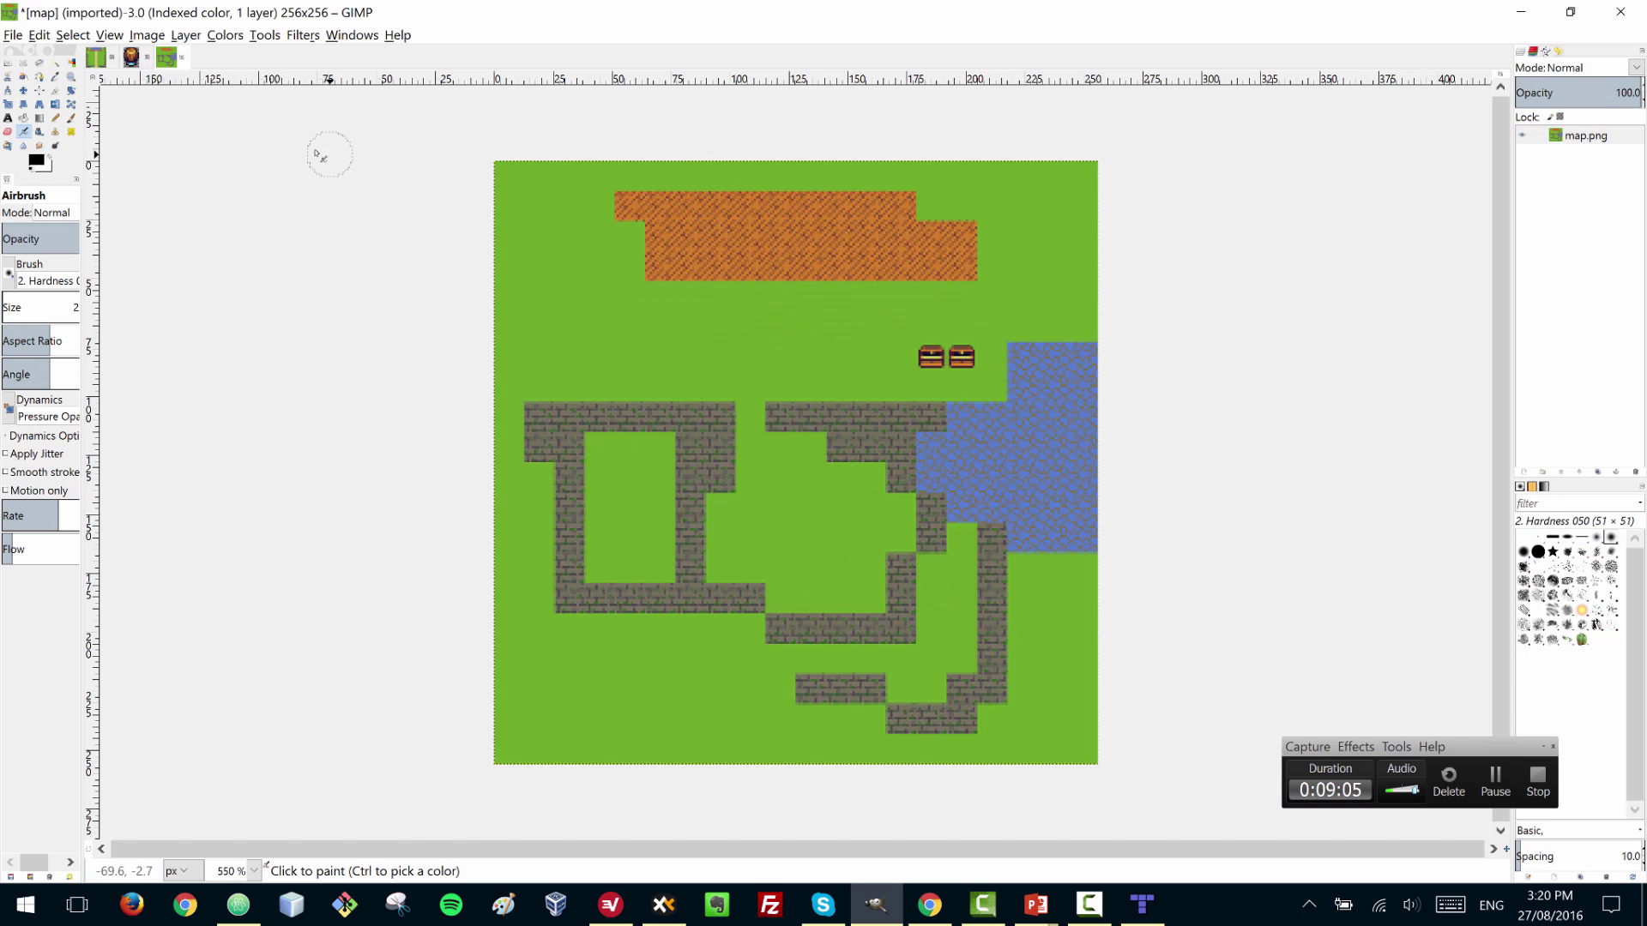
click(13, 35)
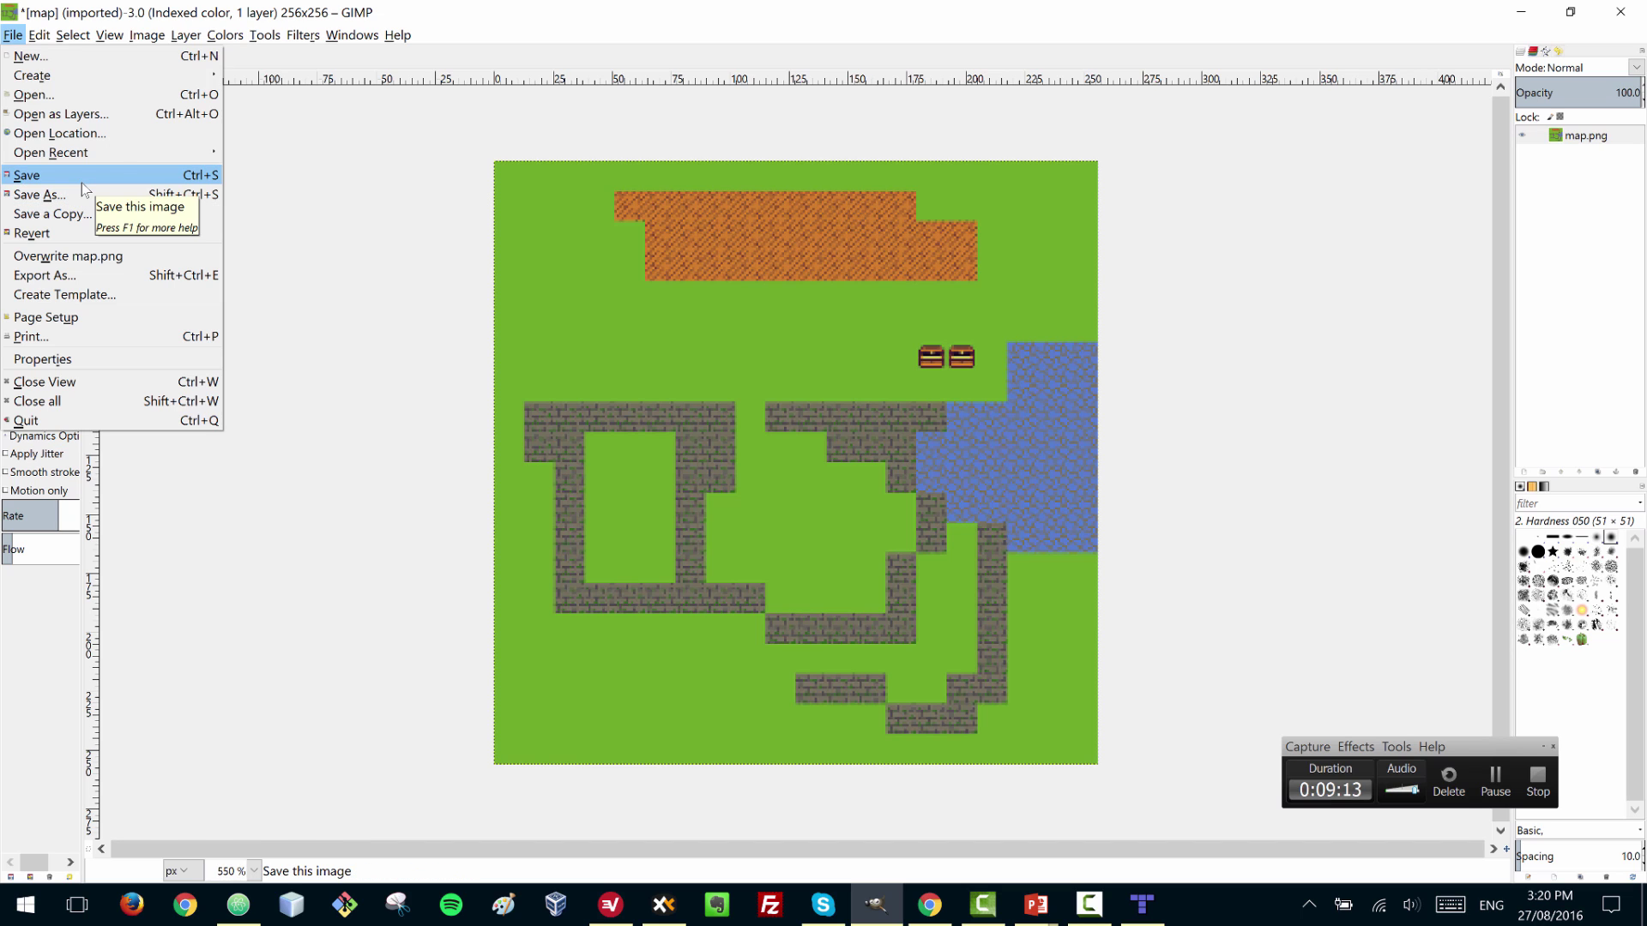
- Export the indexed map as map-1.png with PNG compression level lowered to 3
click(85, 274)
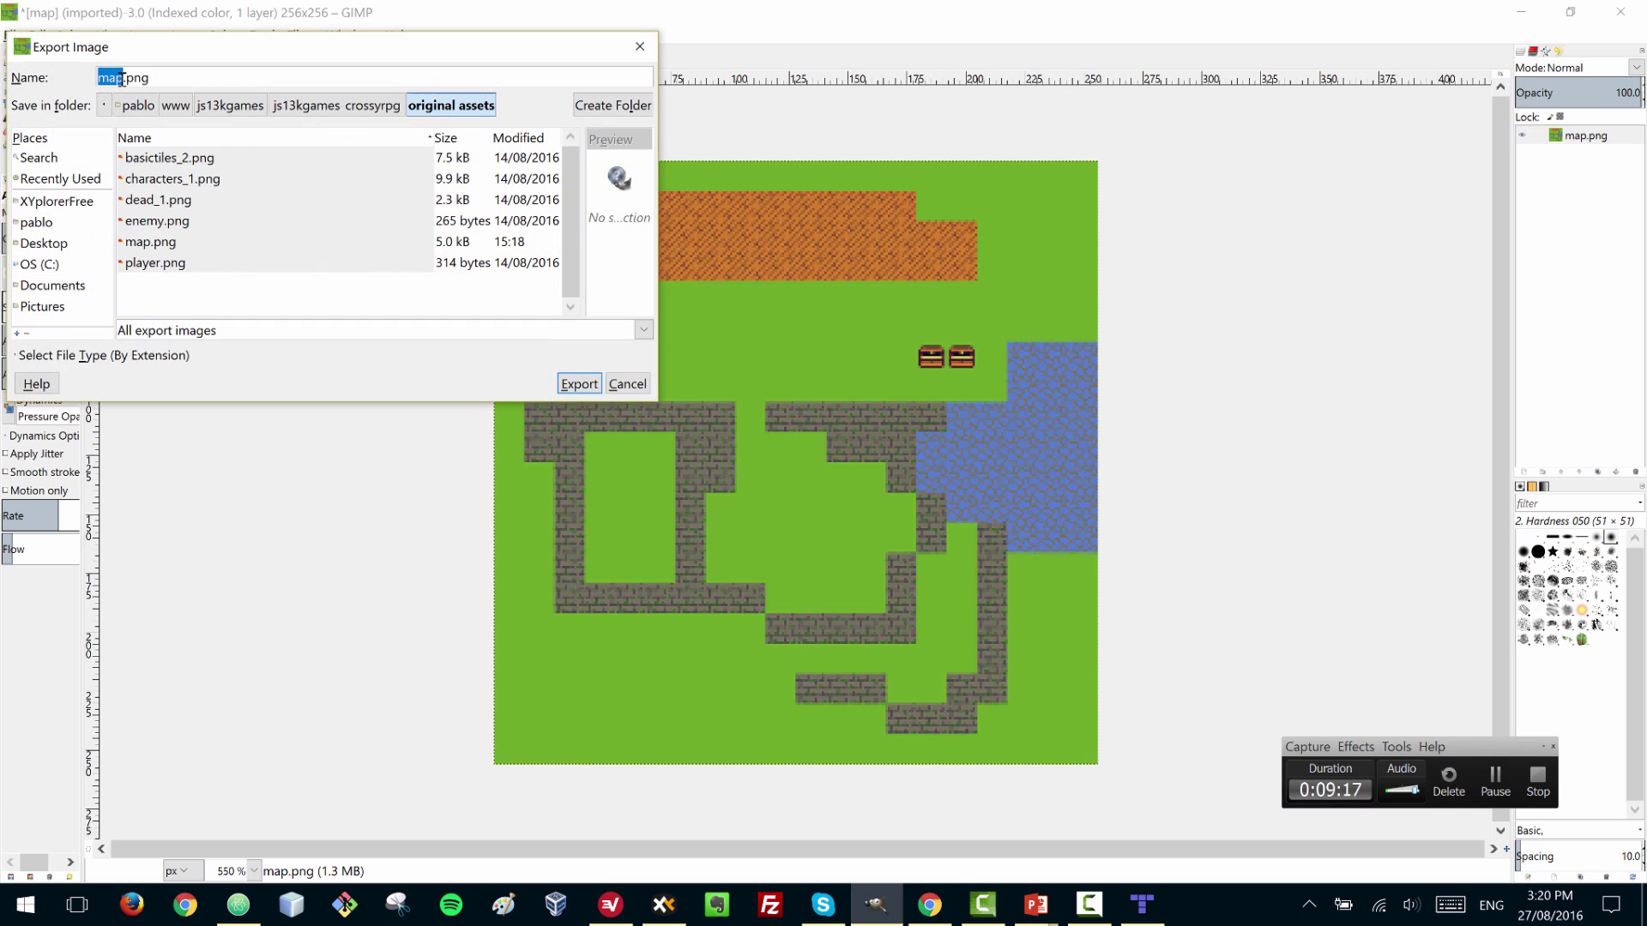
key(Right)
text(-1)
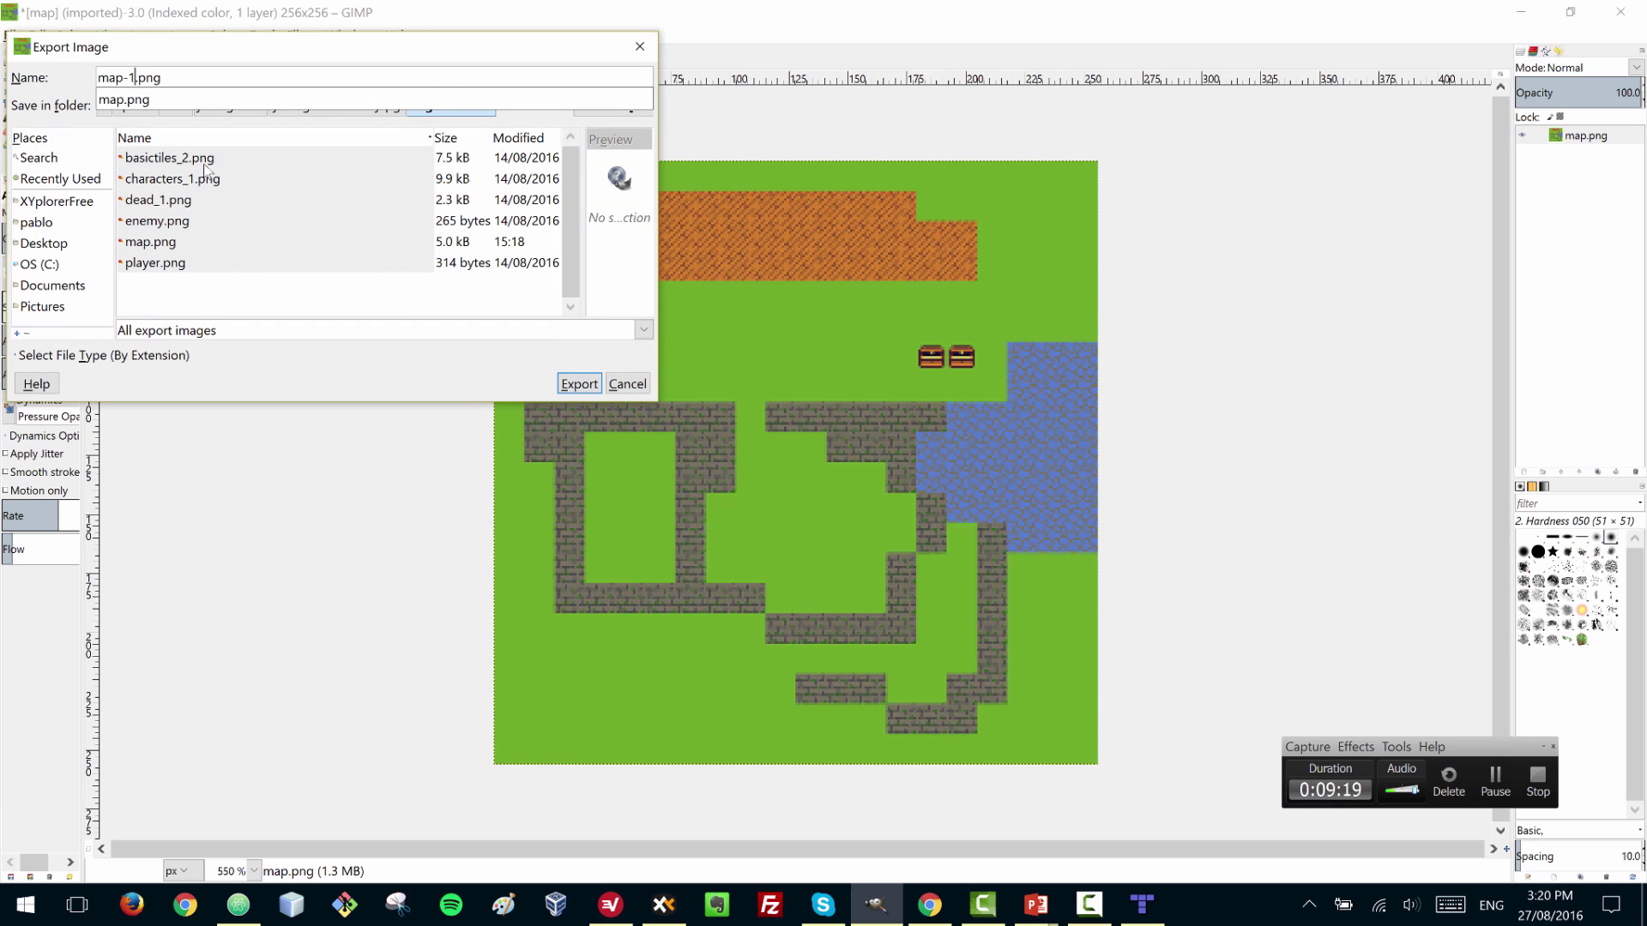
click(579, 384)
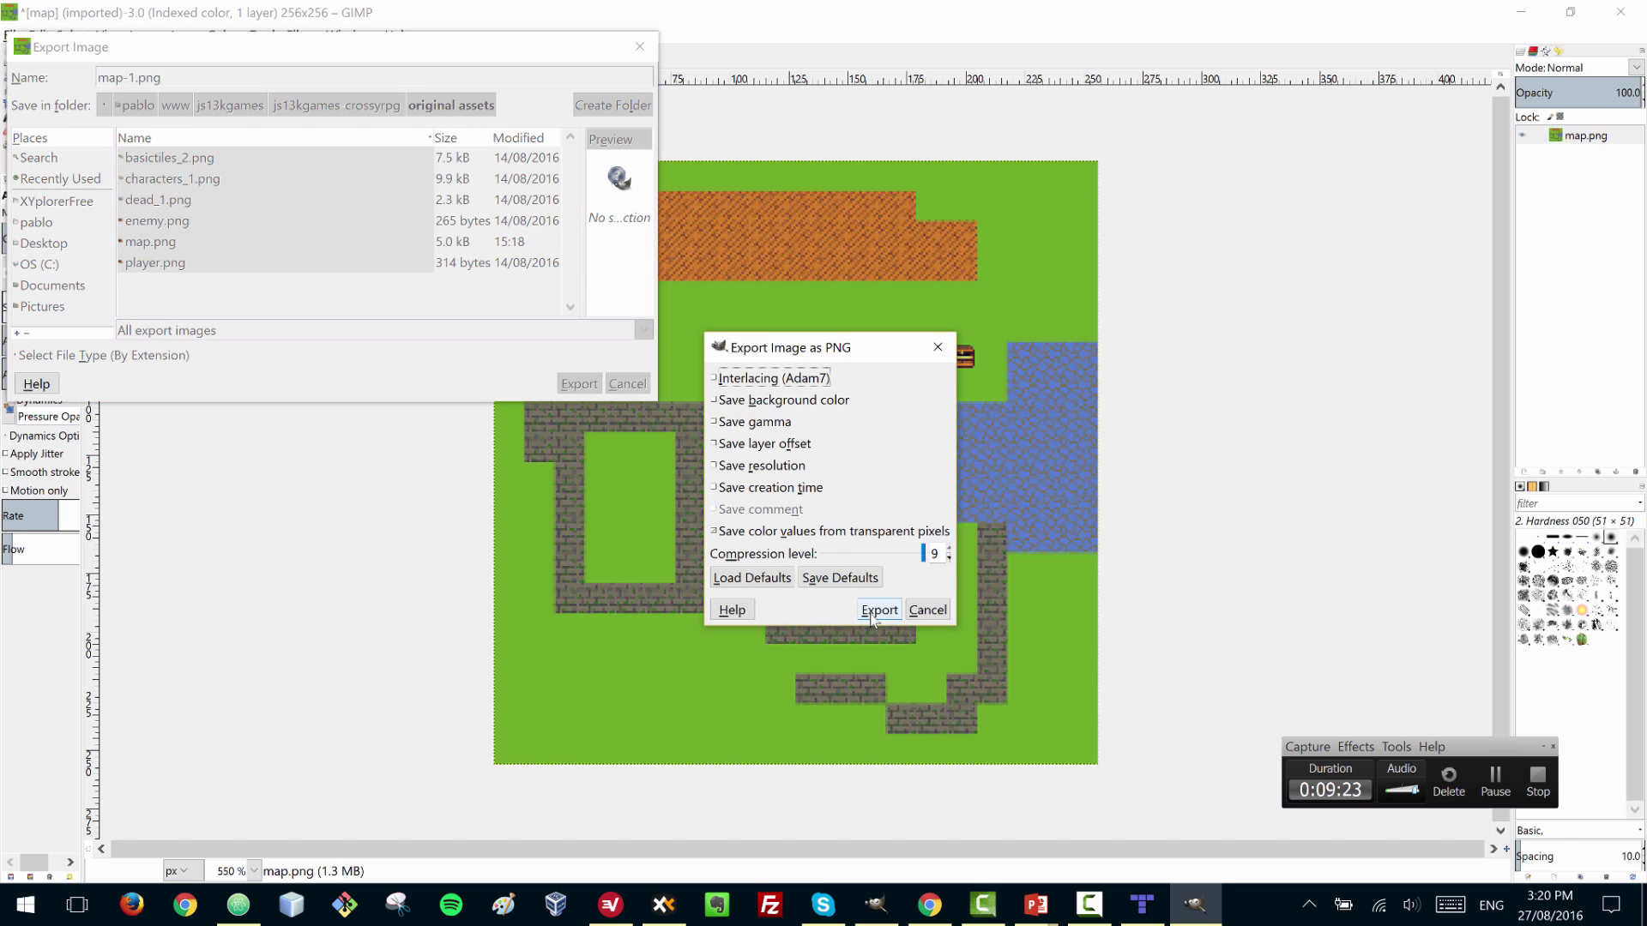
drag(923, 556, 861, 562)
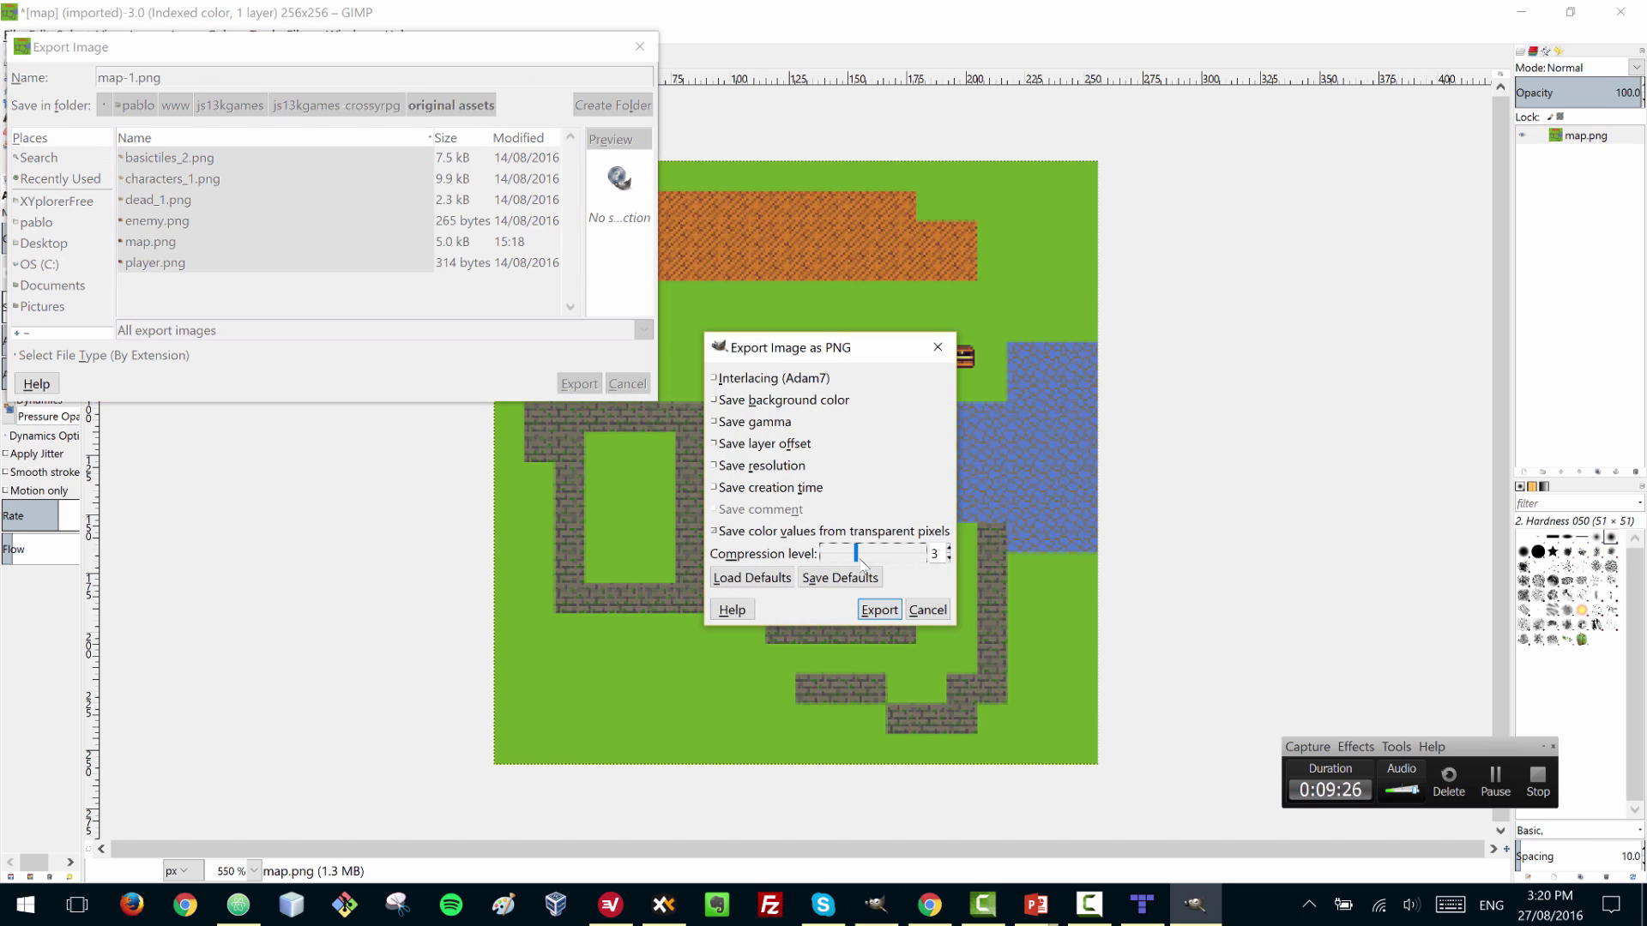
click(888, 610)
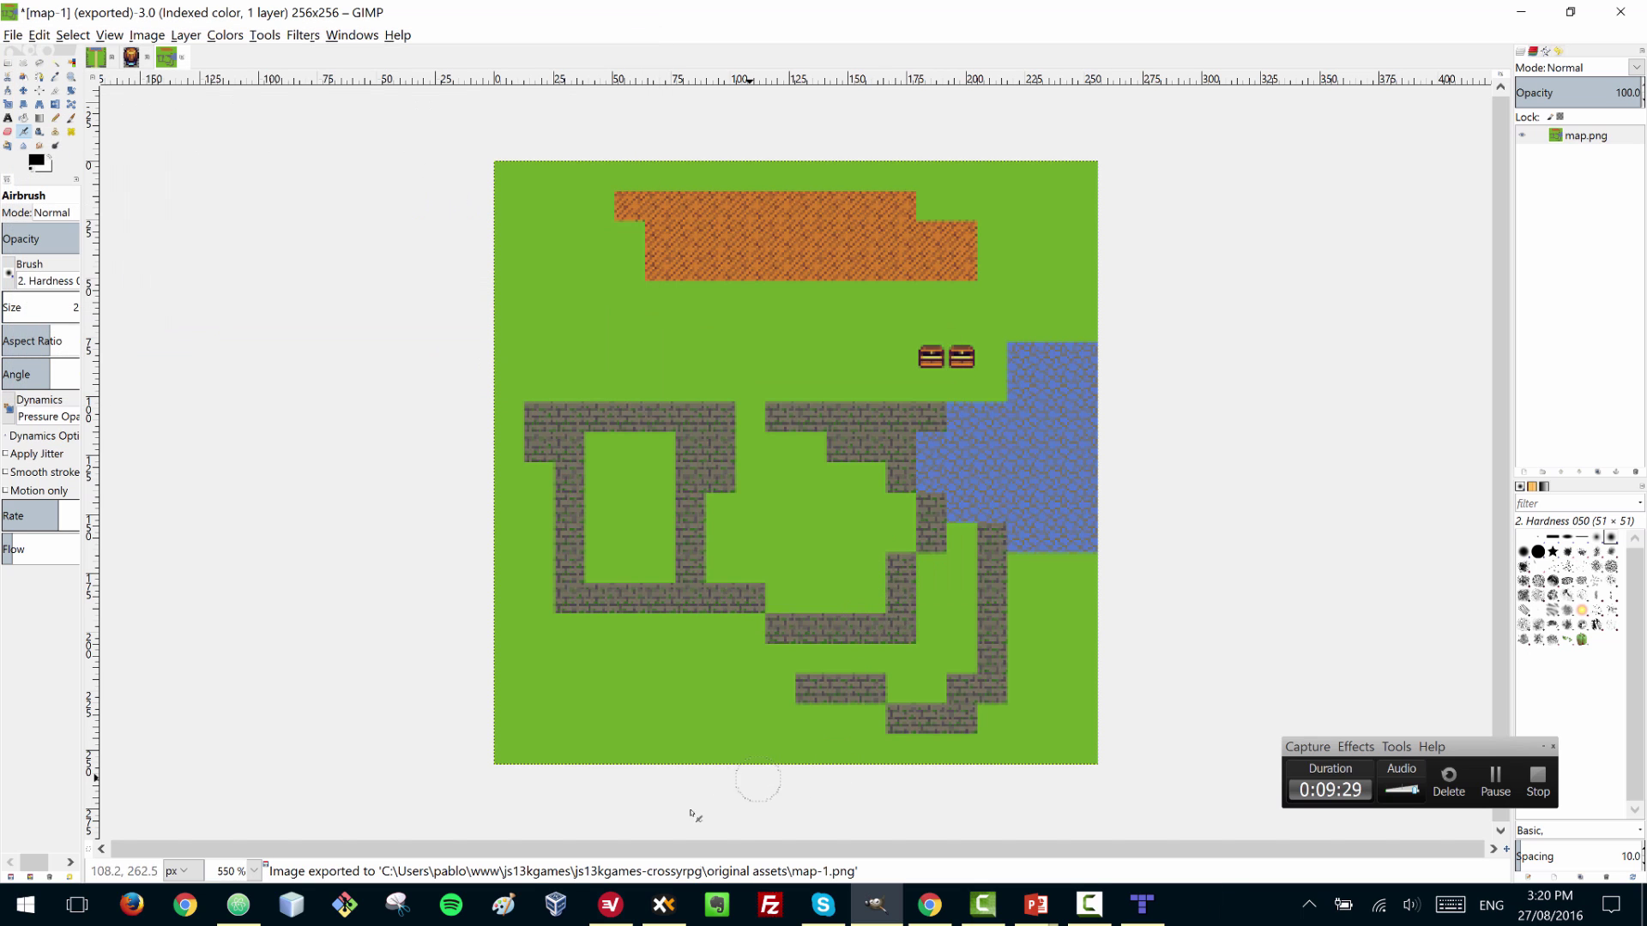
click(676, 913)
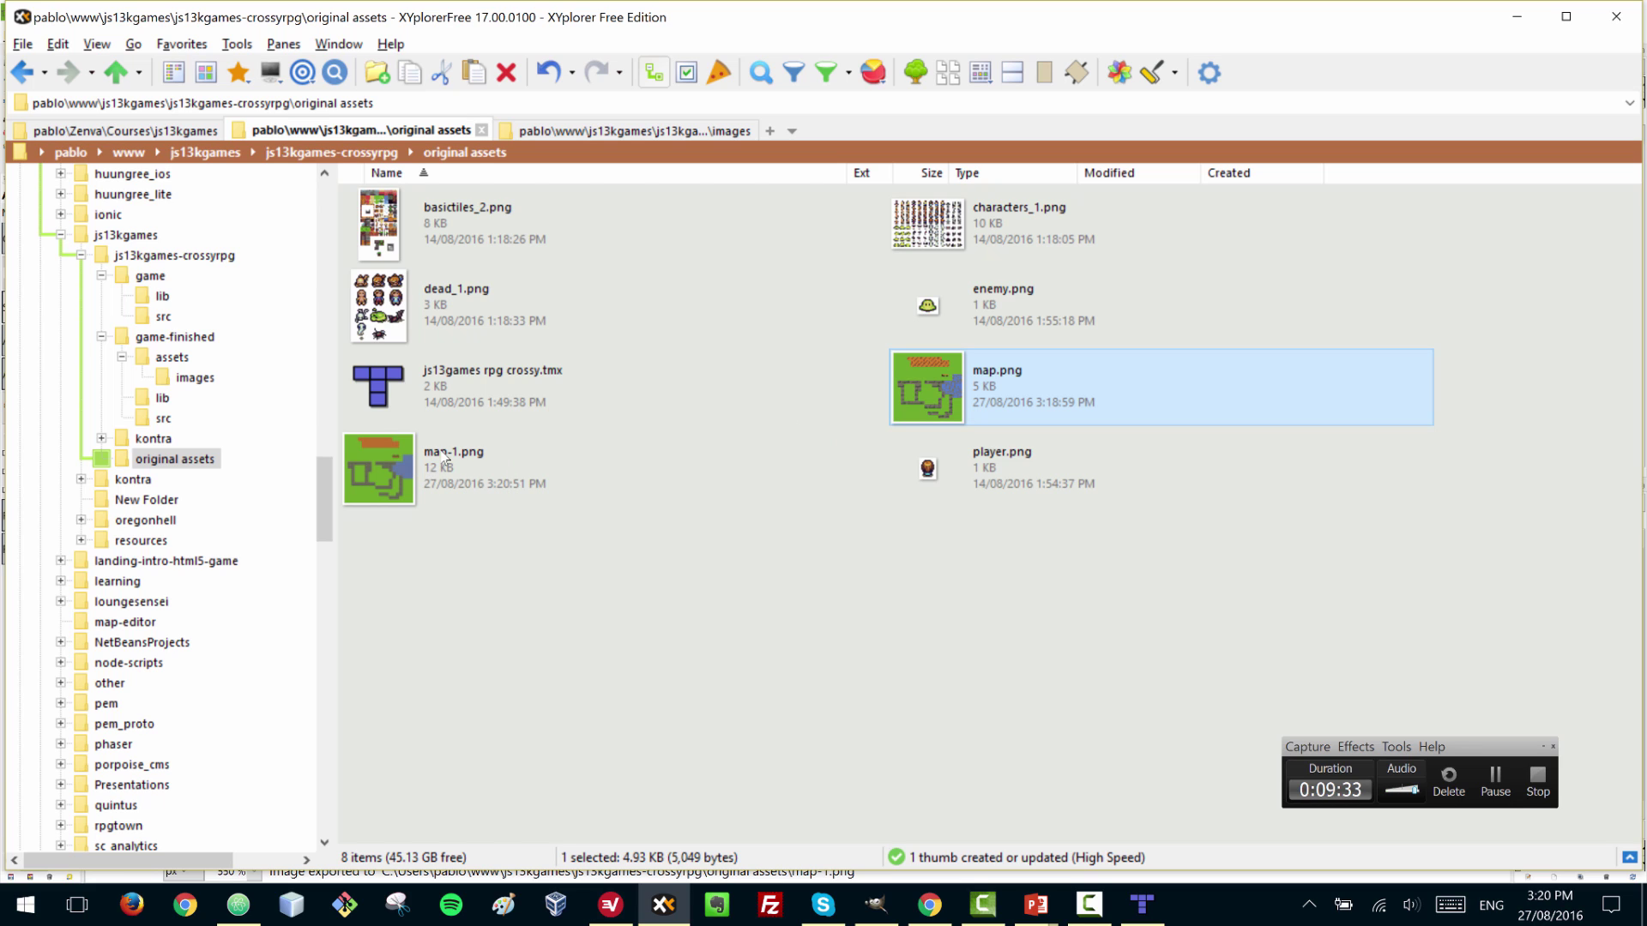
- Delete map-1.png from original assets and bring up map.png's Open with options
mouse_move(446, 460)
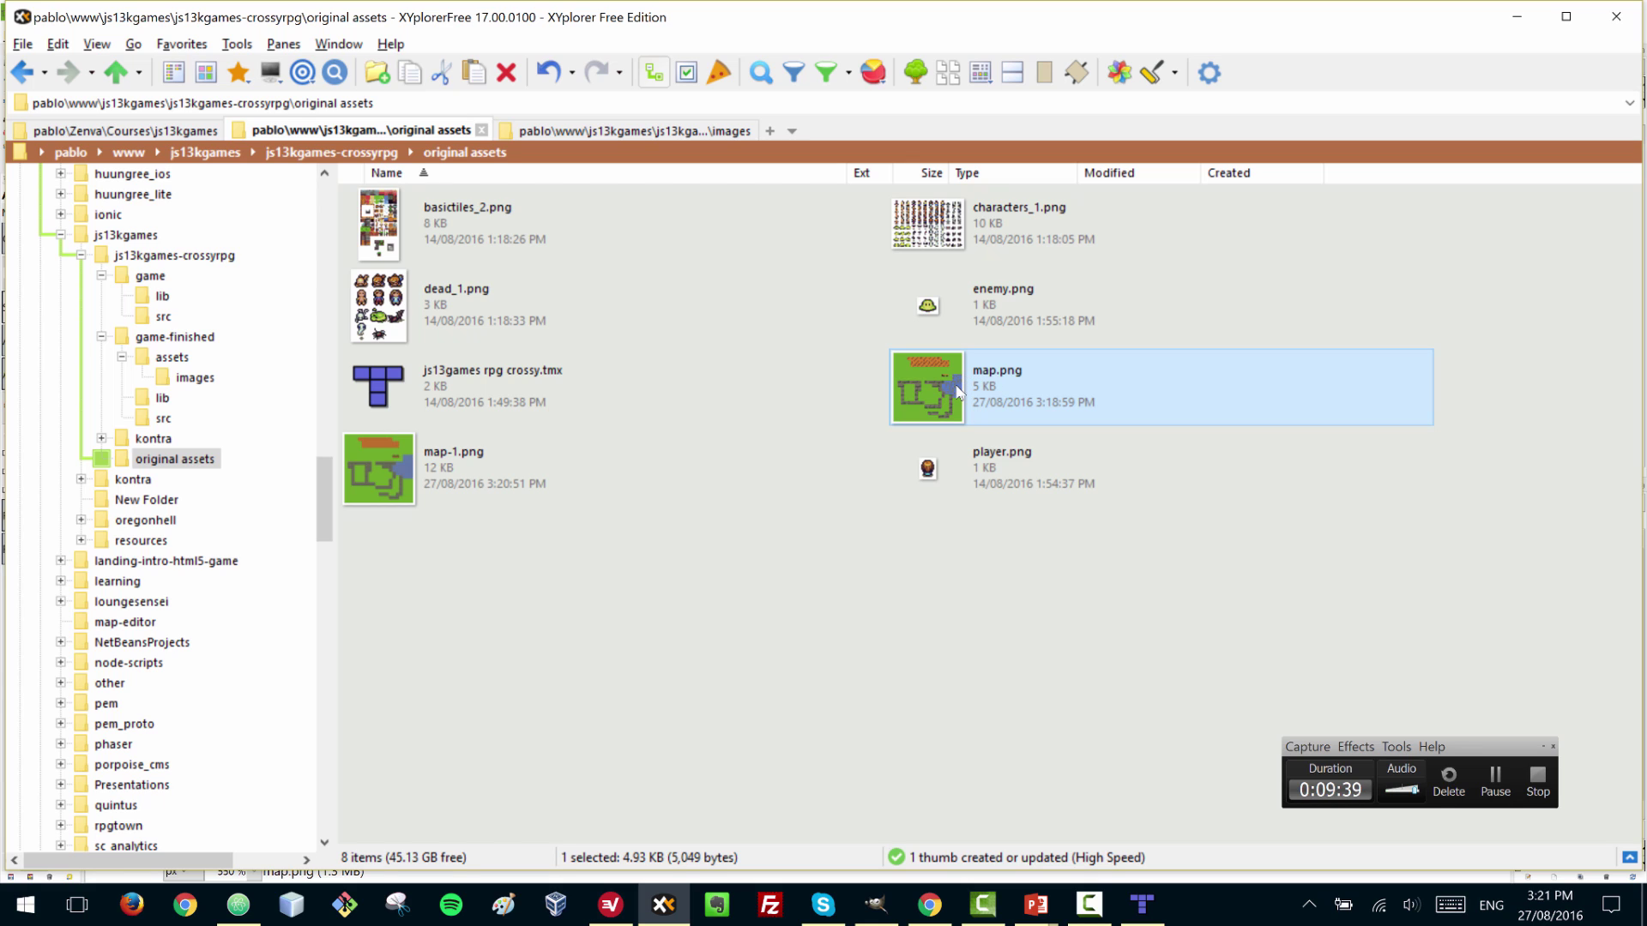
key(Right)
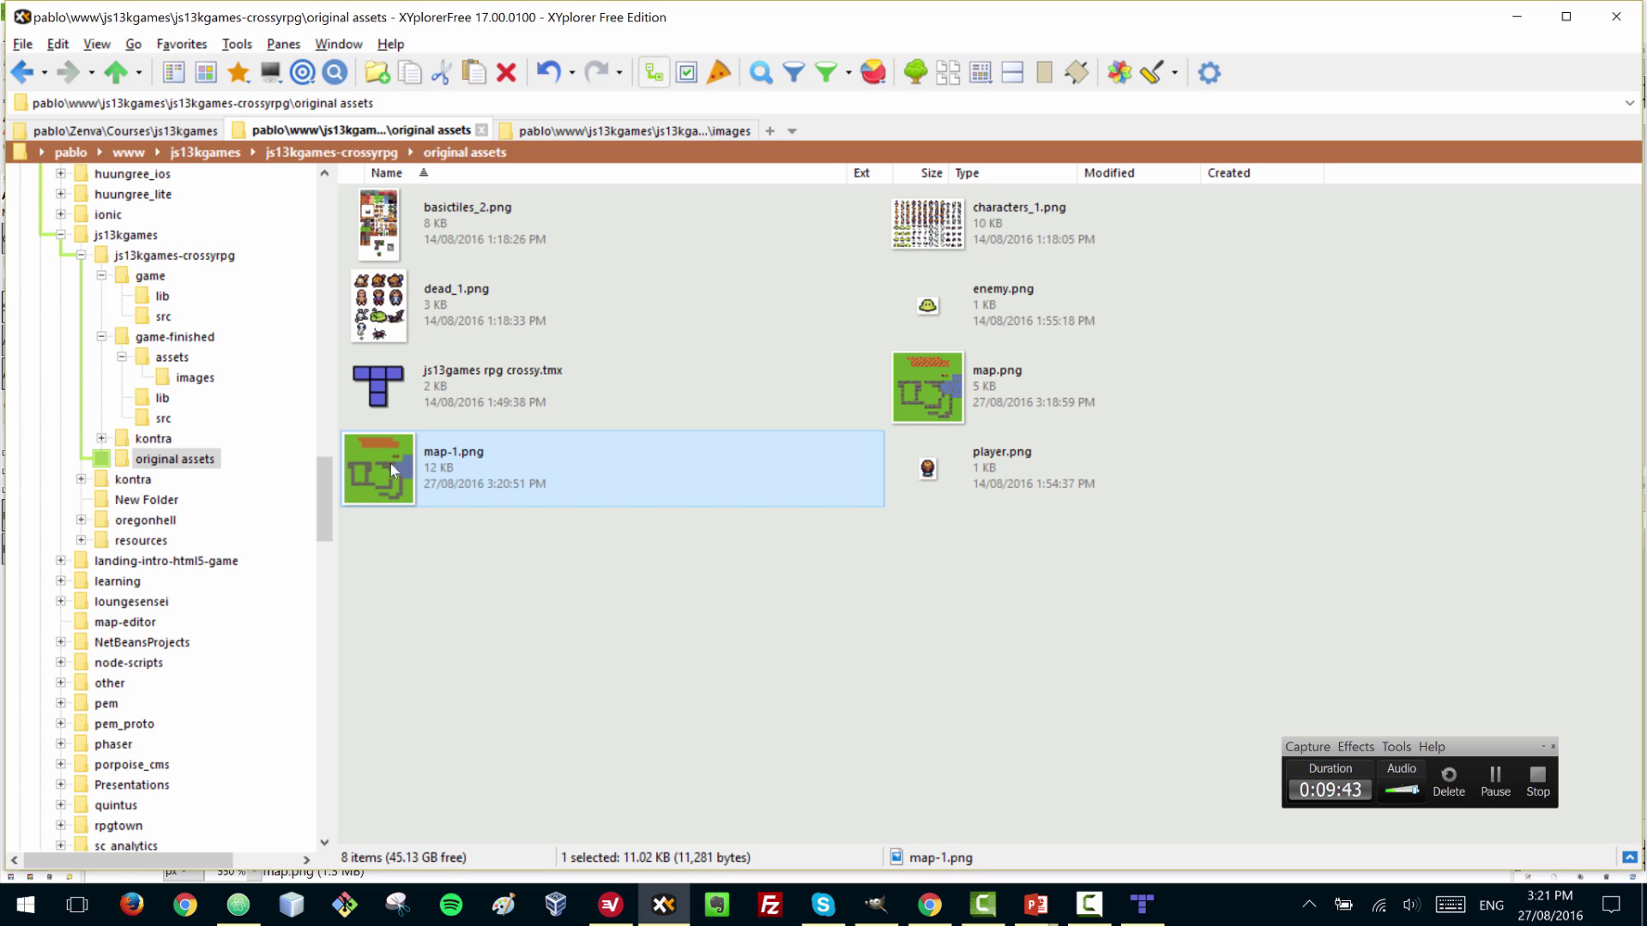
key(Delete)
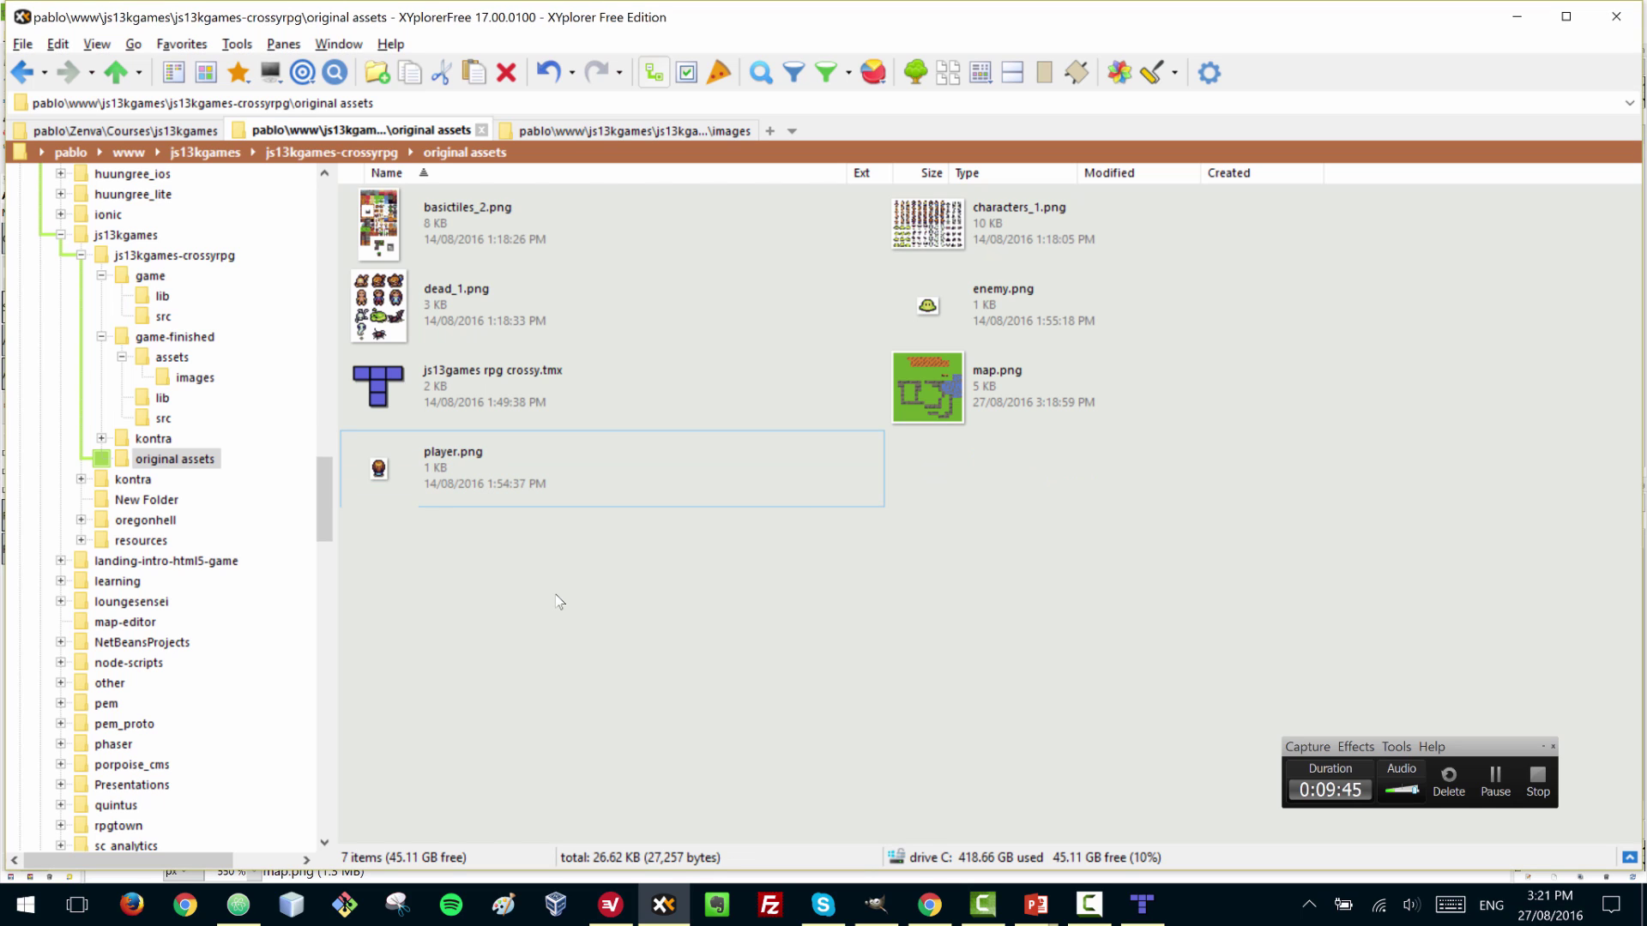
click(986, 386)
right_click(986, 386)
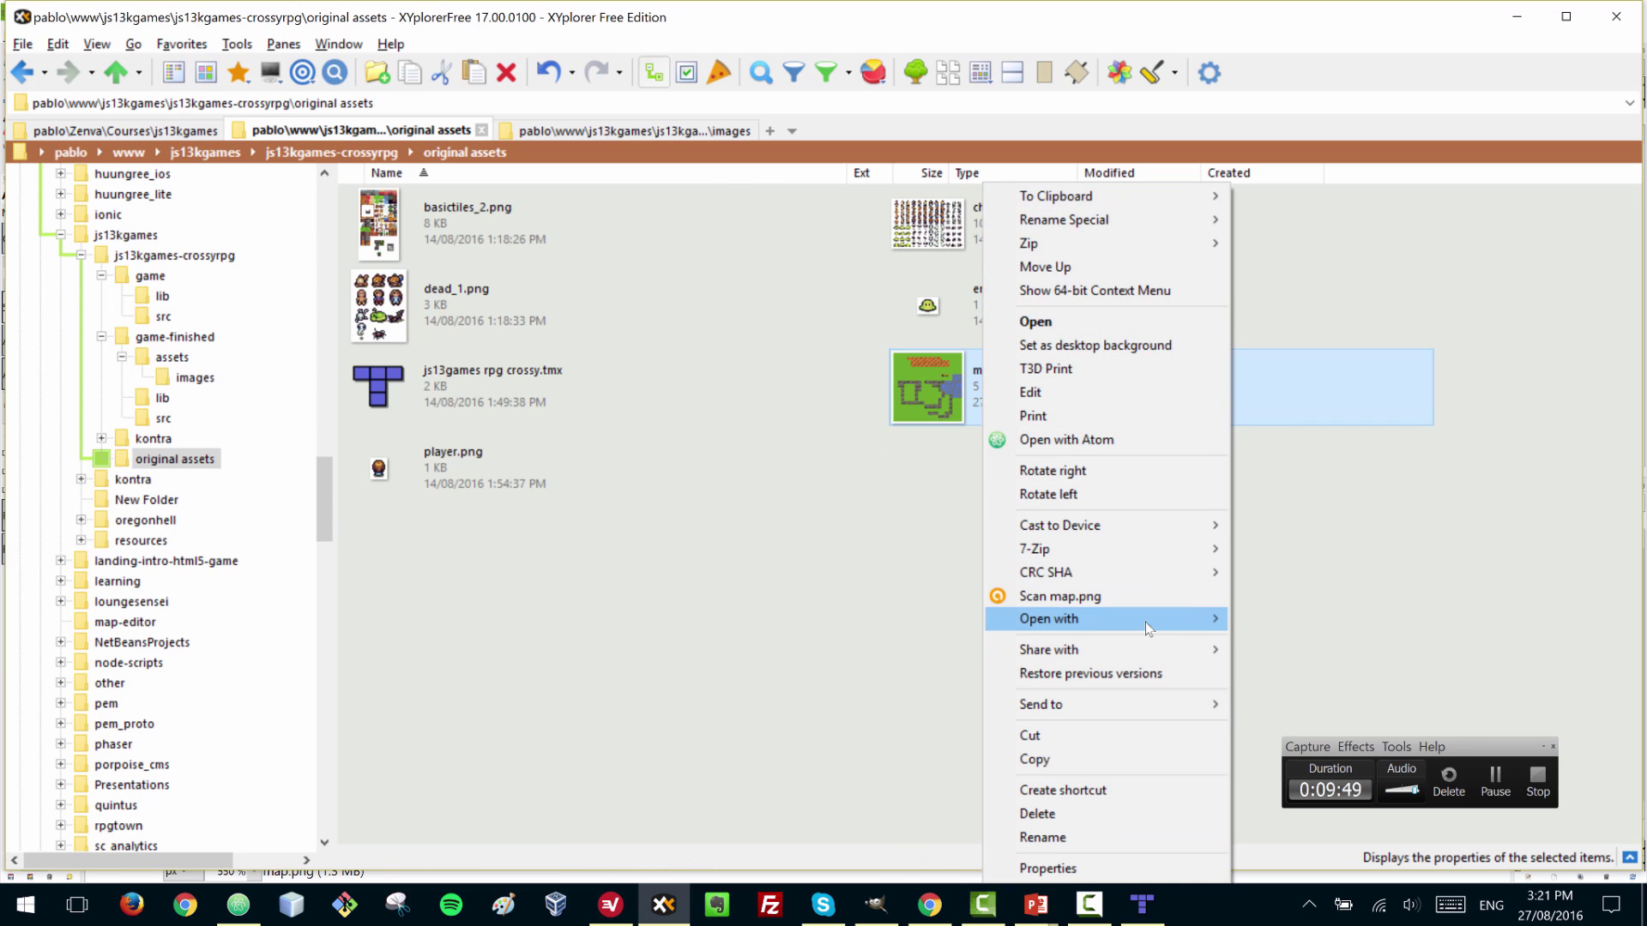
mouse_move(1145, 625)
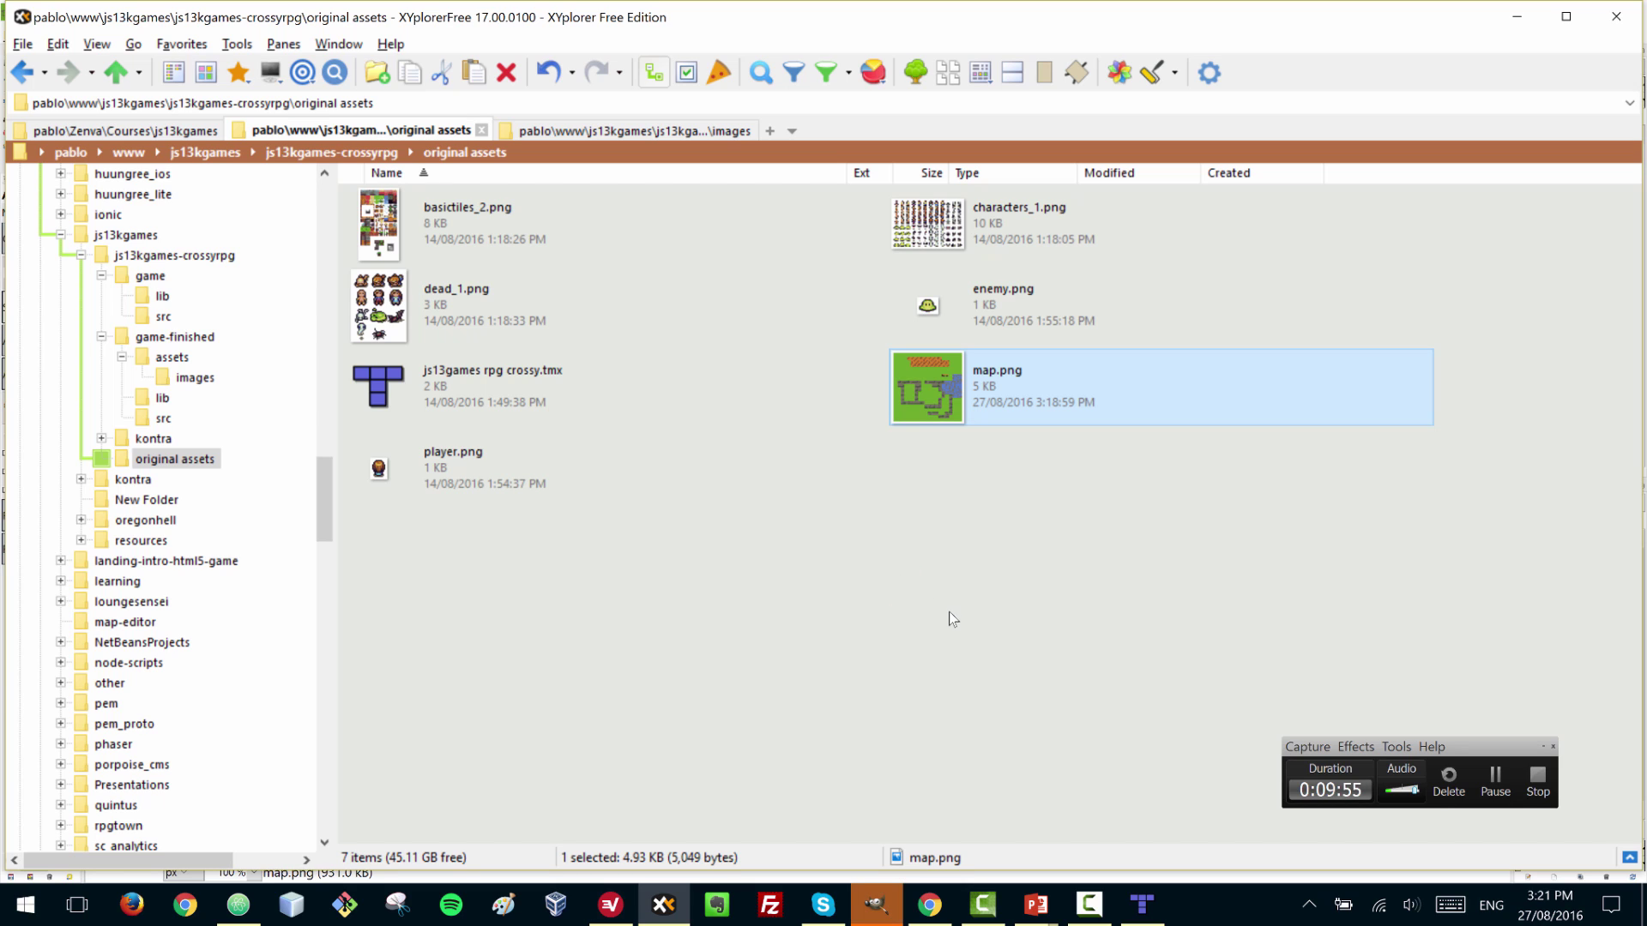
- In GIMP, convert the reopened map.png to indexed colour
click(876, 905)
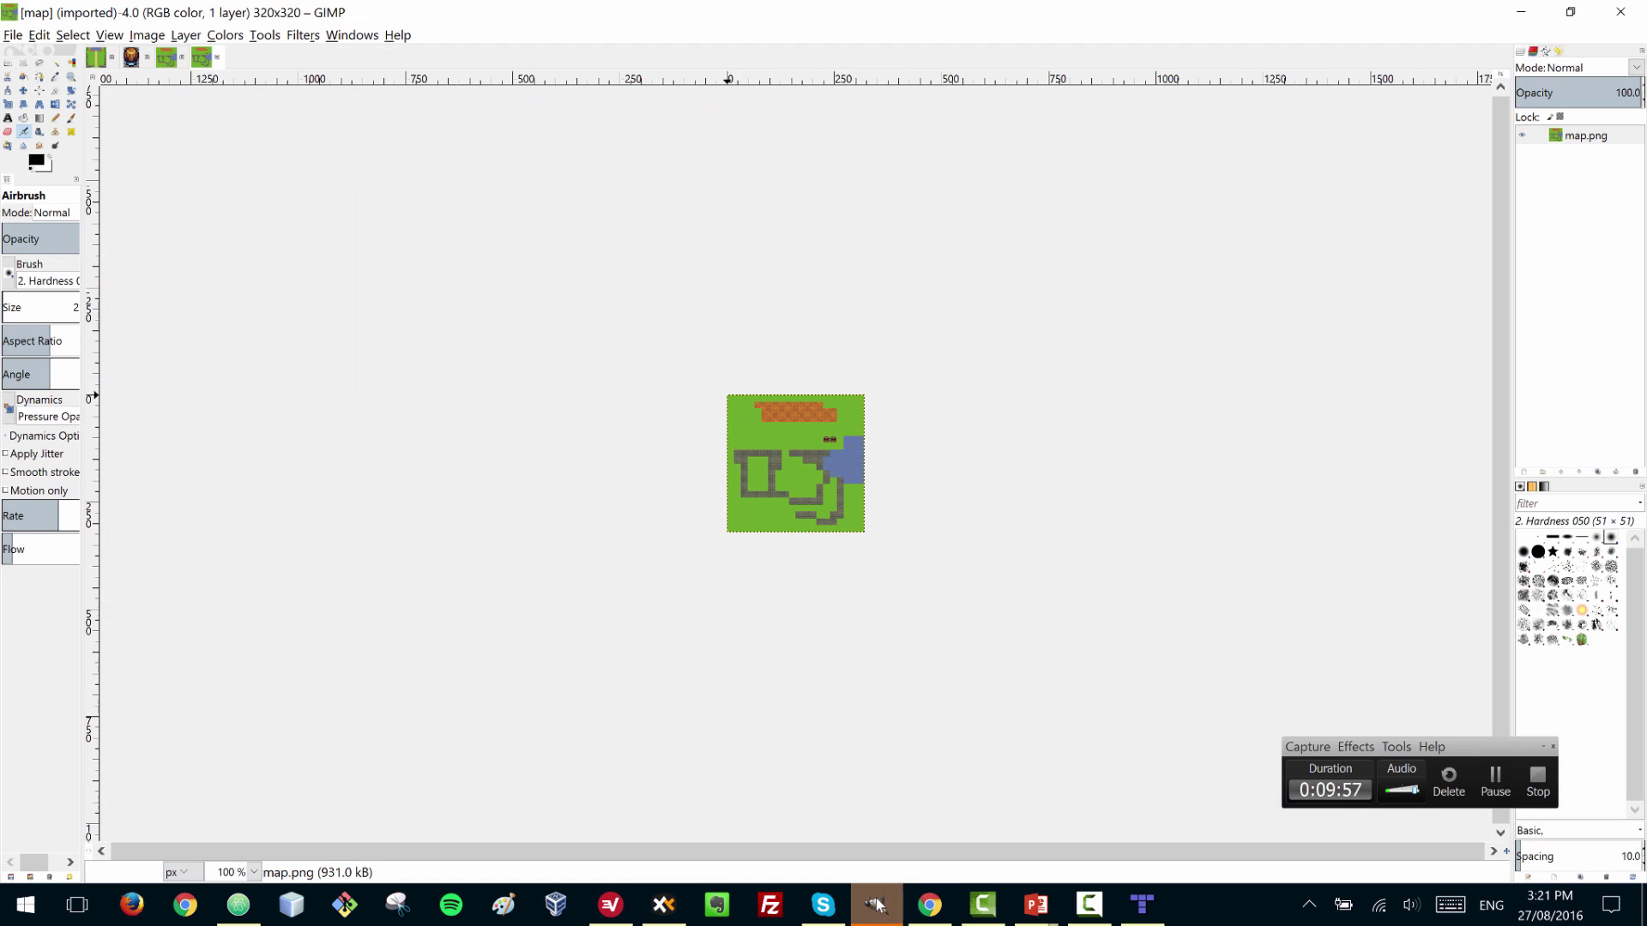
ctrl+scroll(812, 448, up, 7)
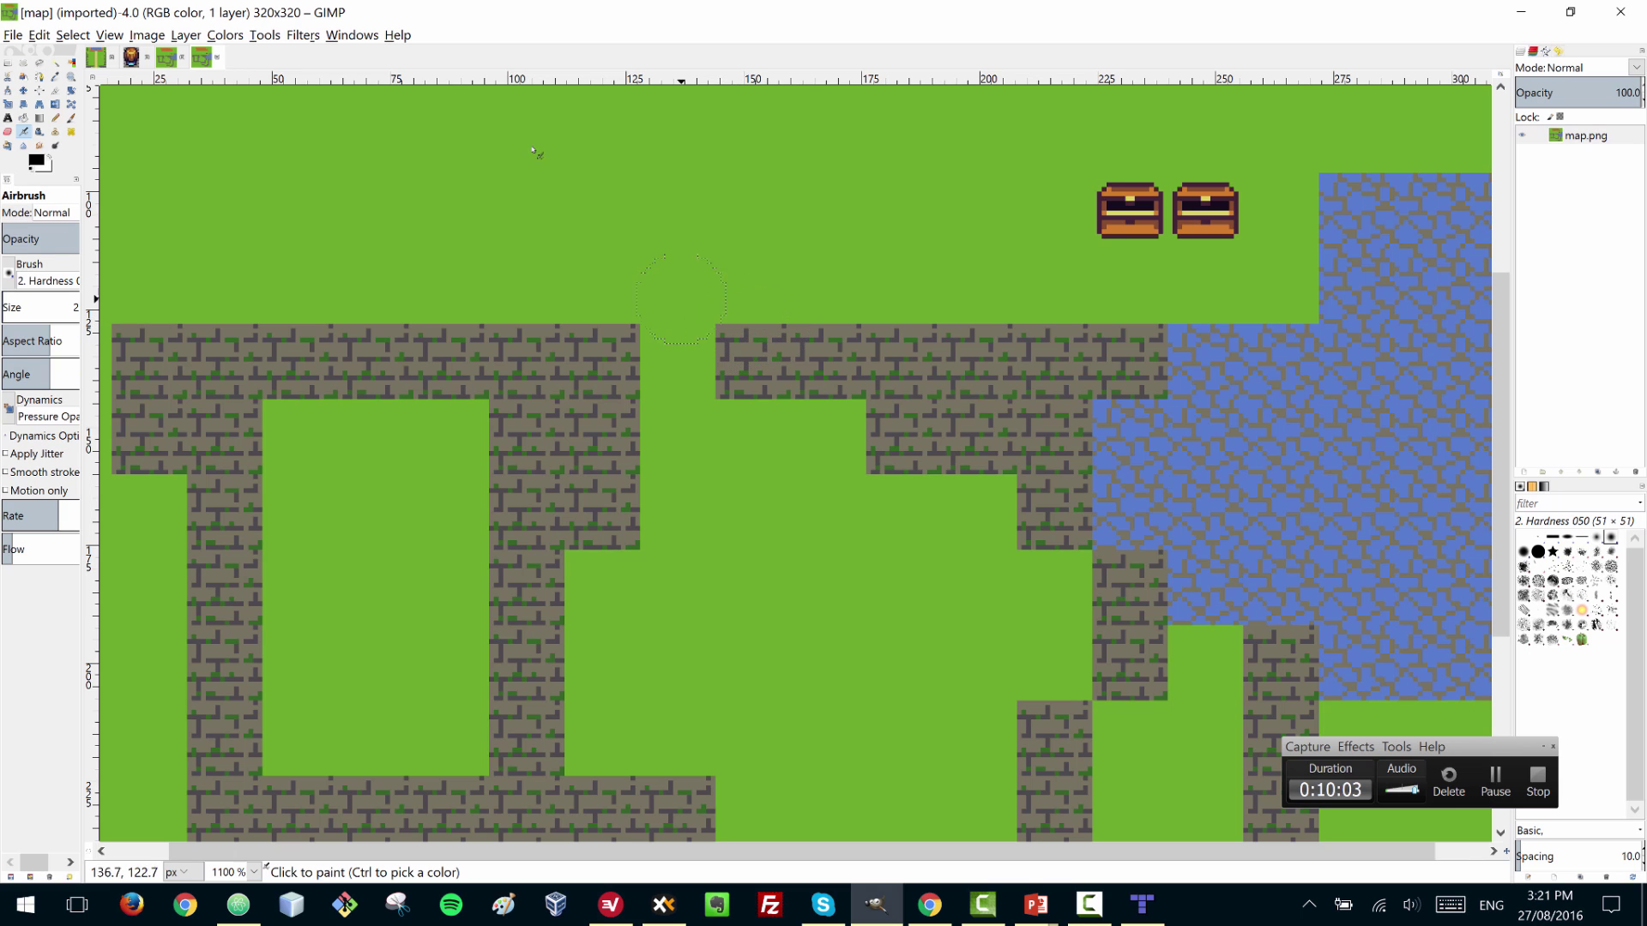
click(156, 35)
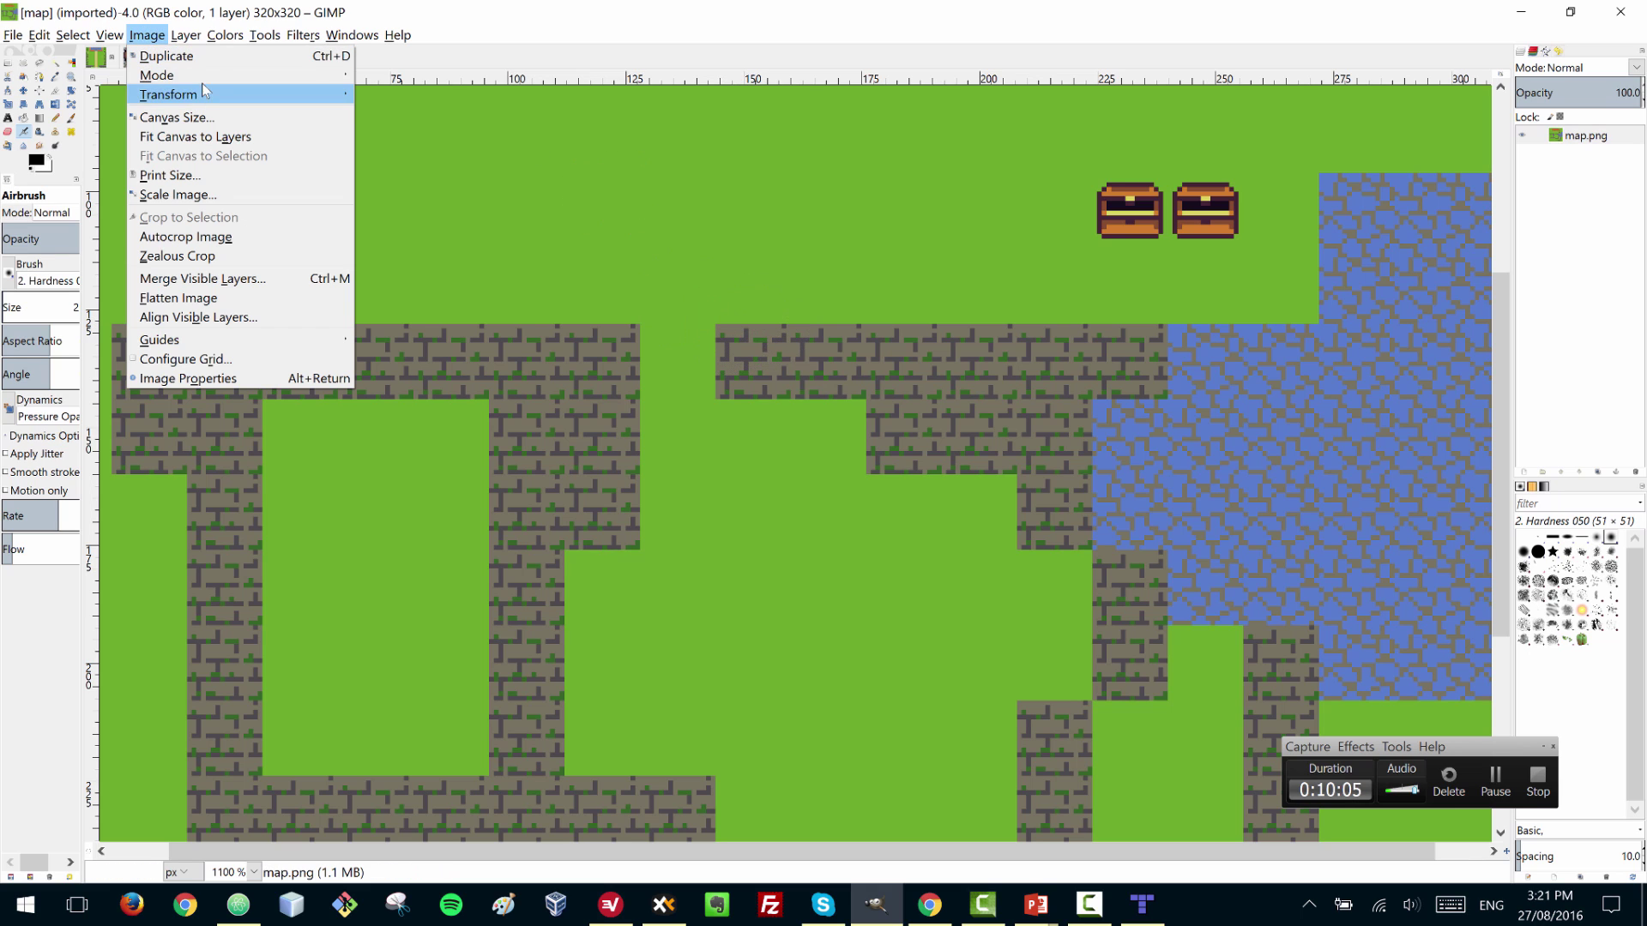
mouse_move(204, 76)
click(395, 113)
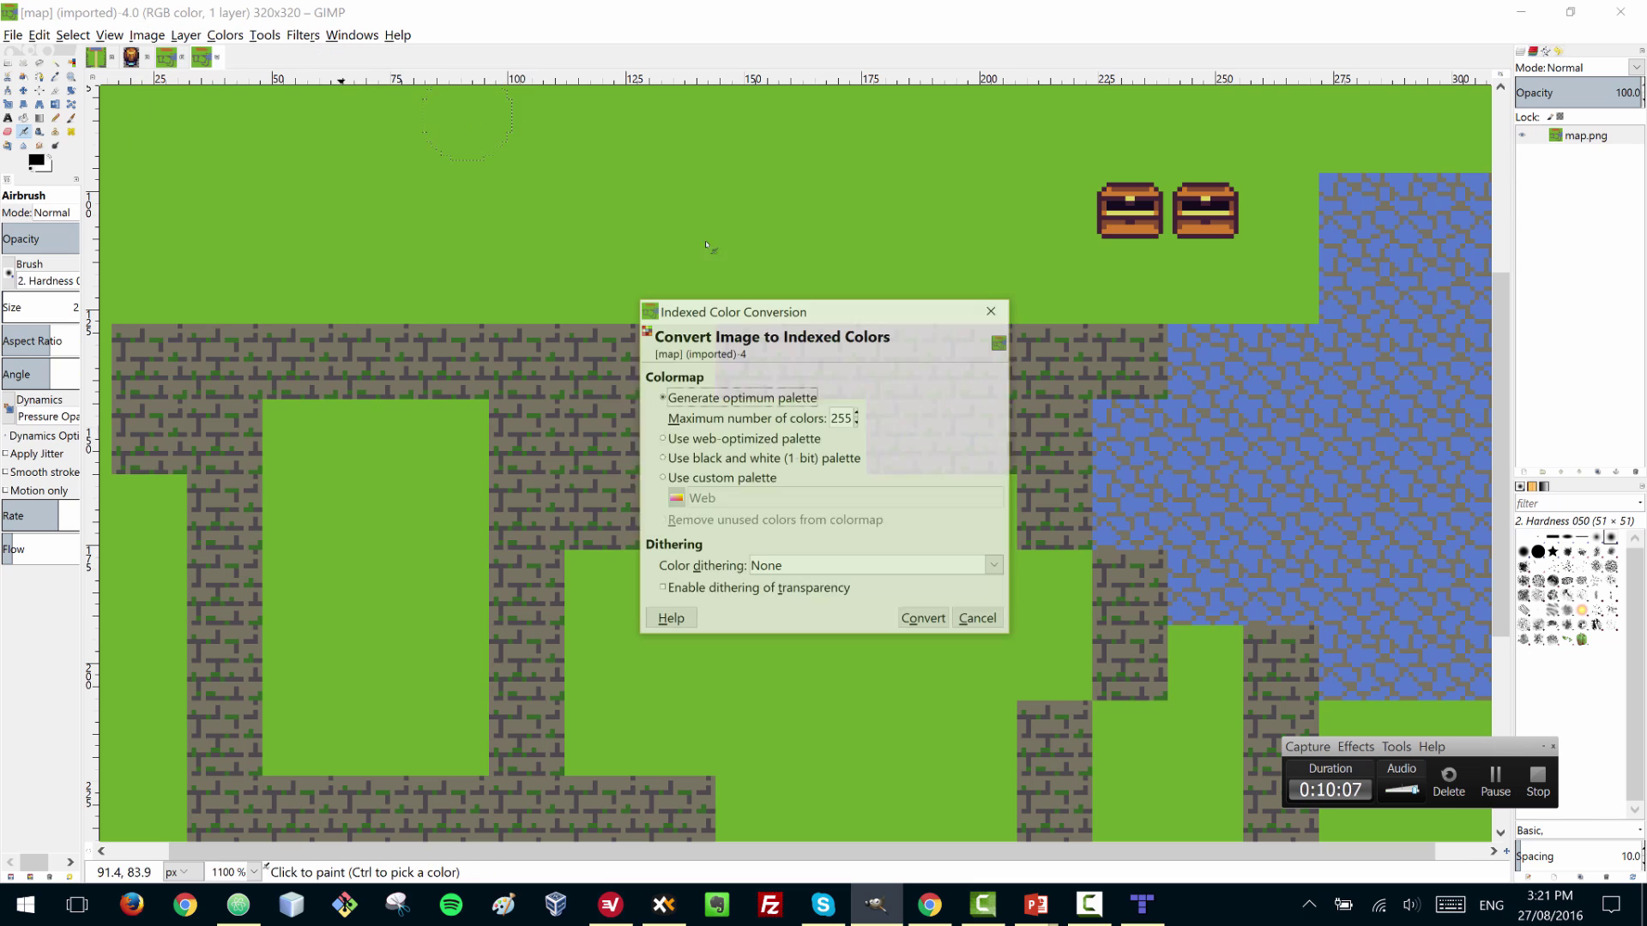
click(923, 618)
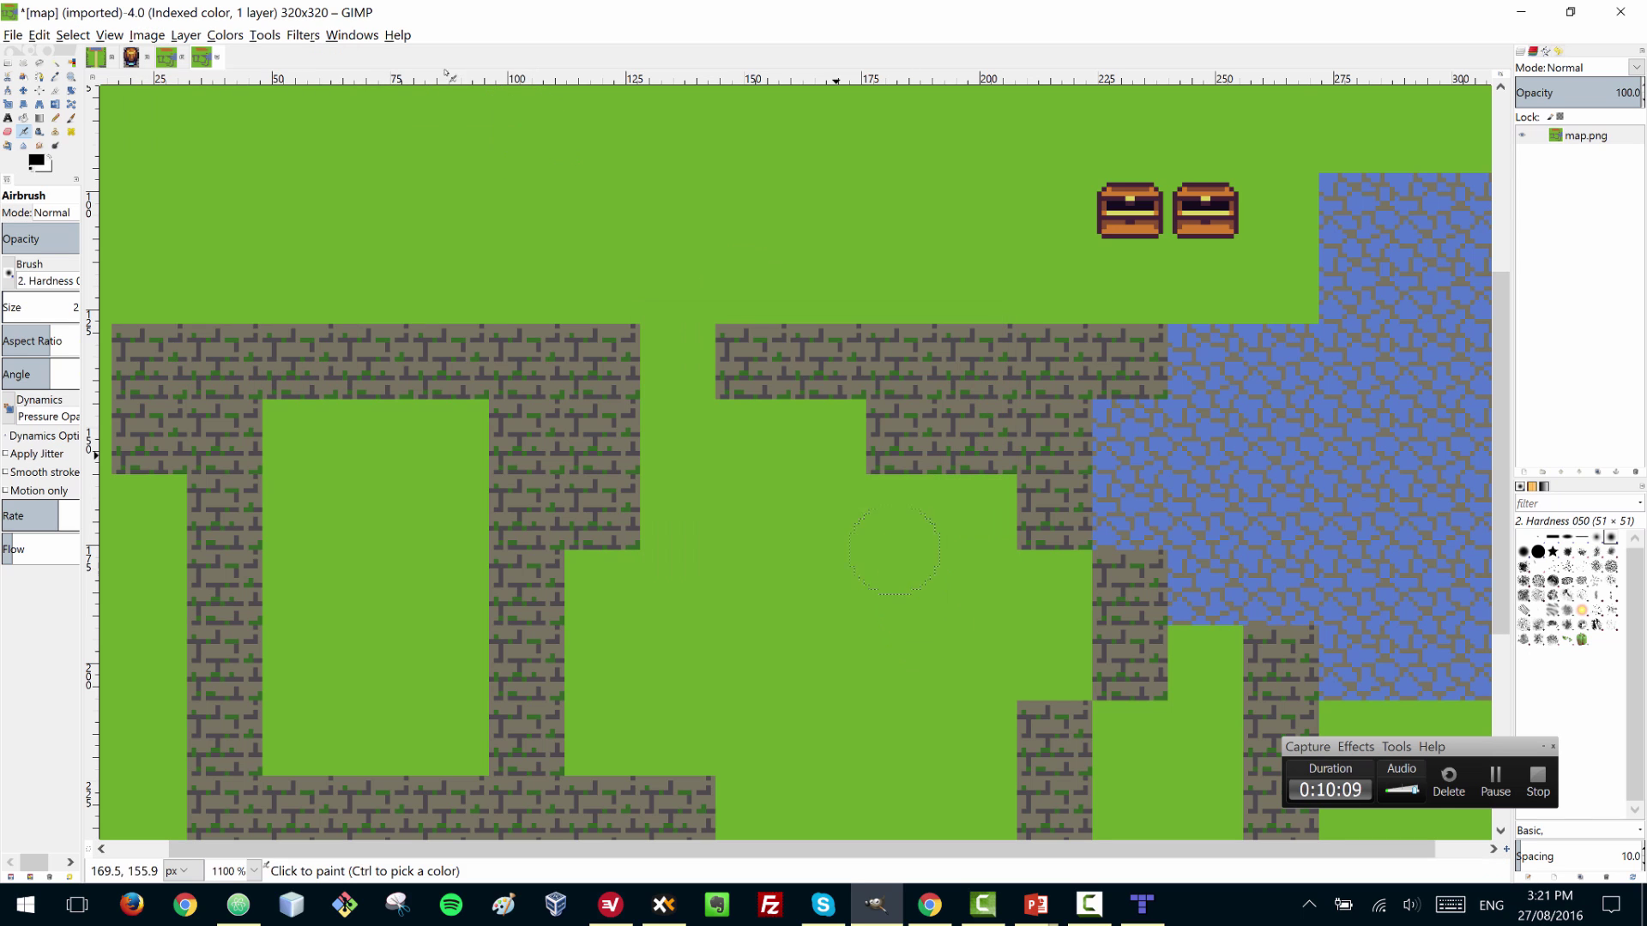
- Cancel the Save dialog and export the map as map-2.png with default PNG settings
click(15, 35)
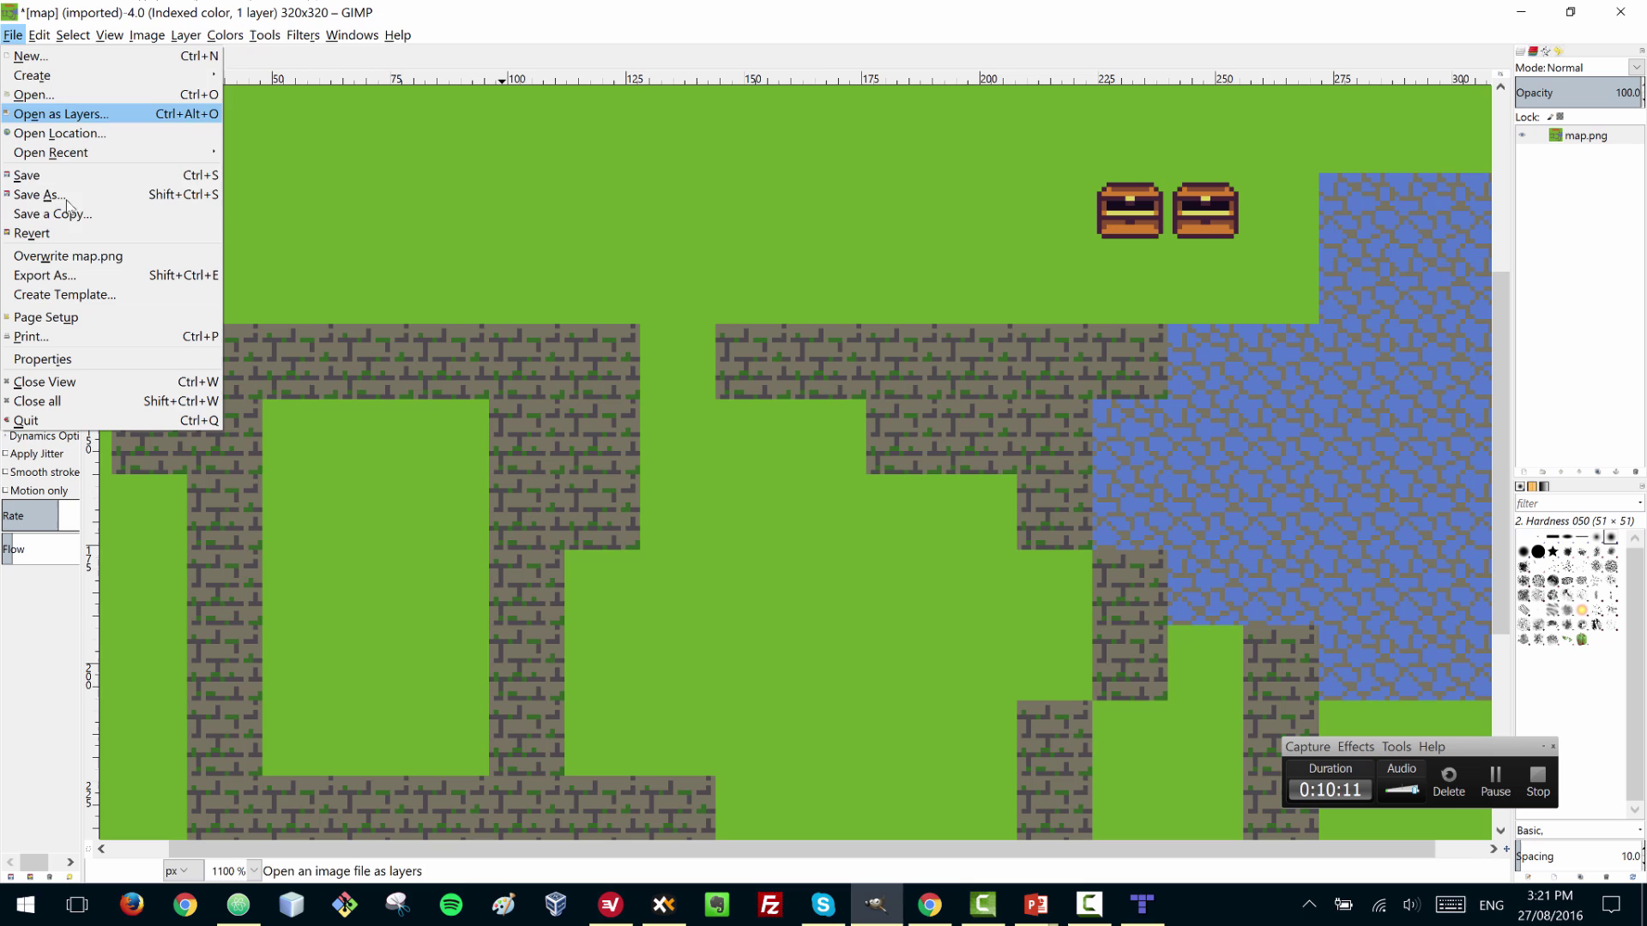
click(34, 175)
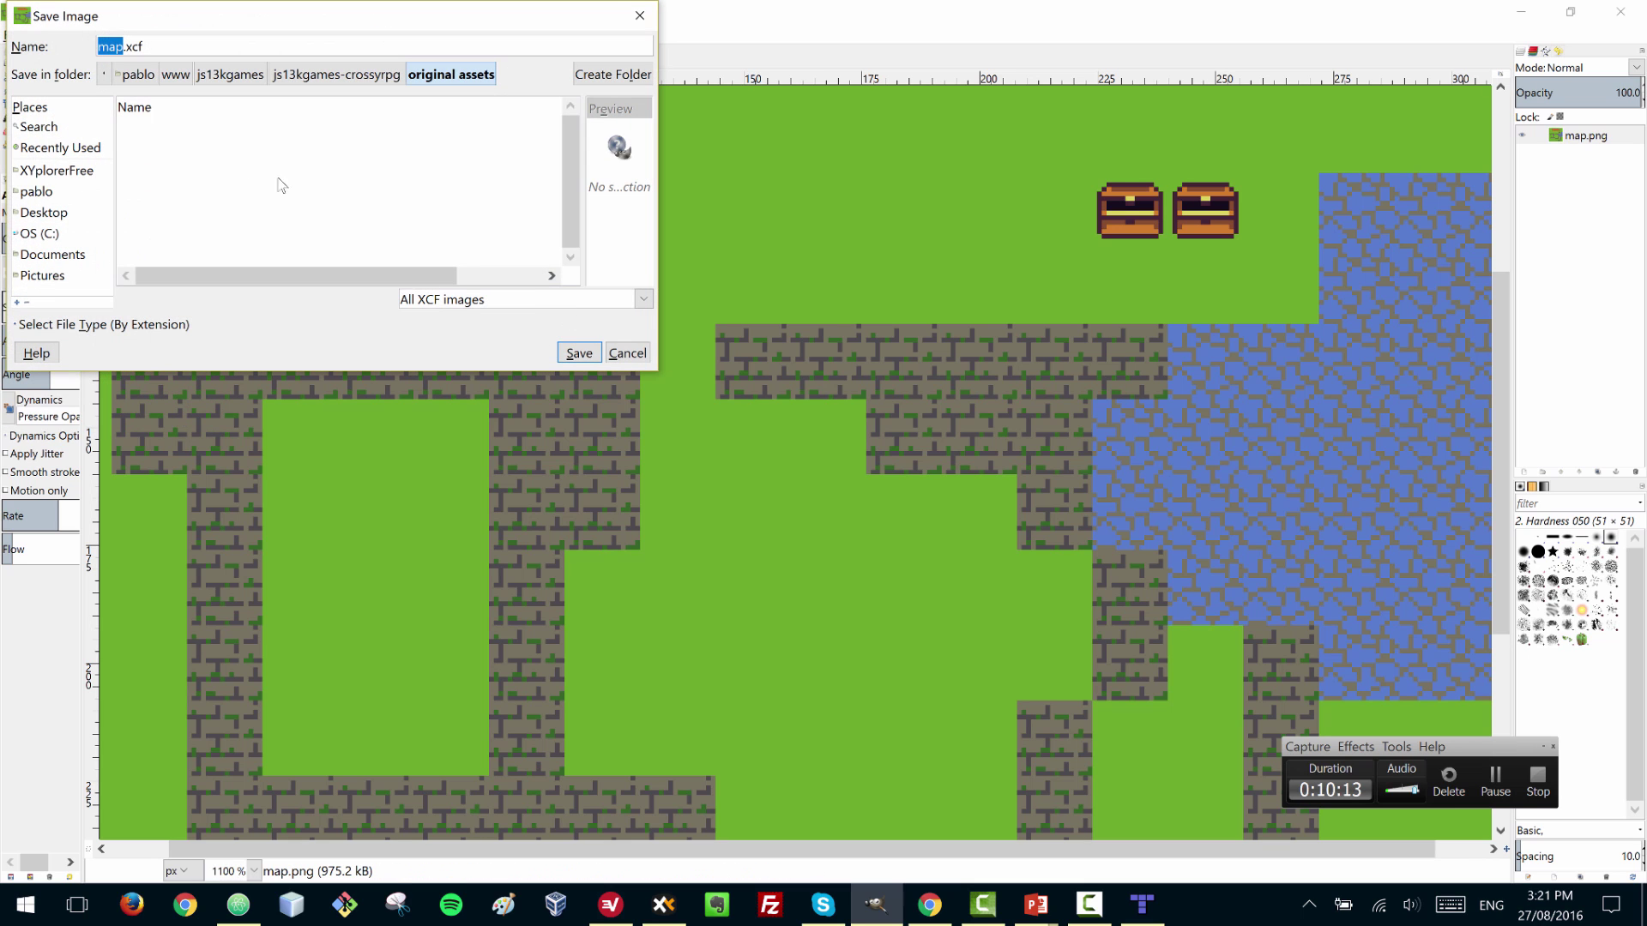
click(628, 353)
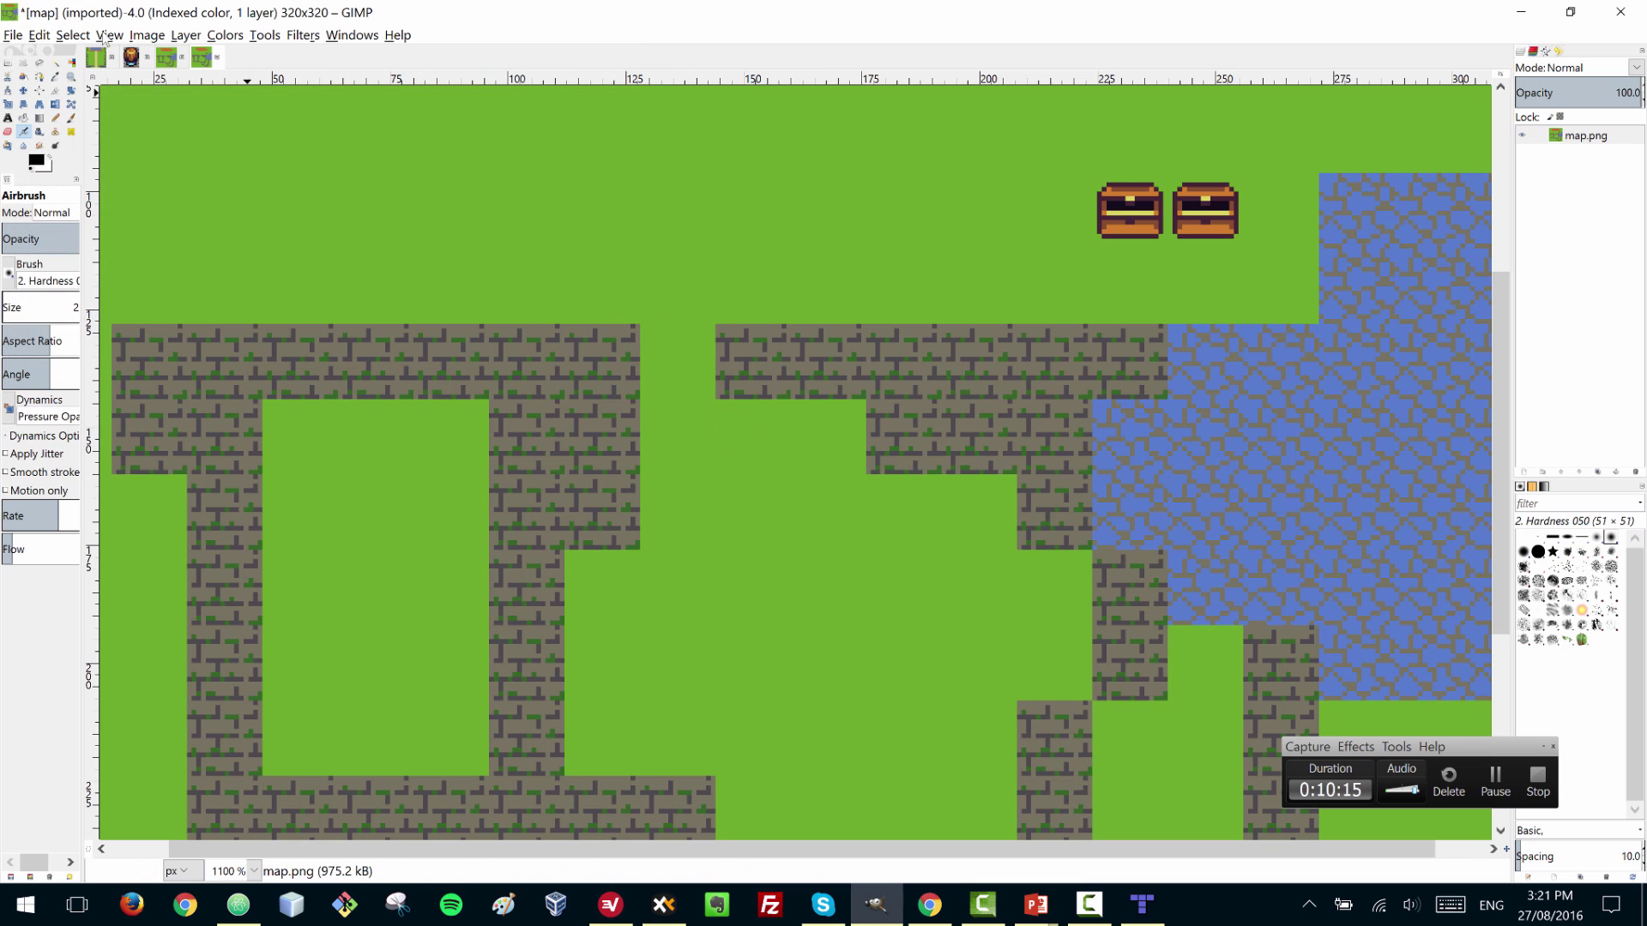
click(14, 36)
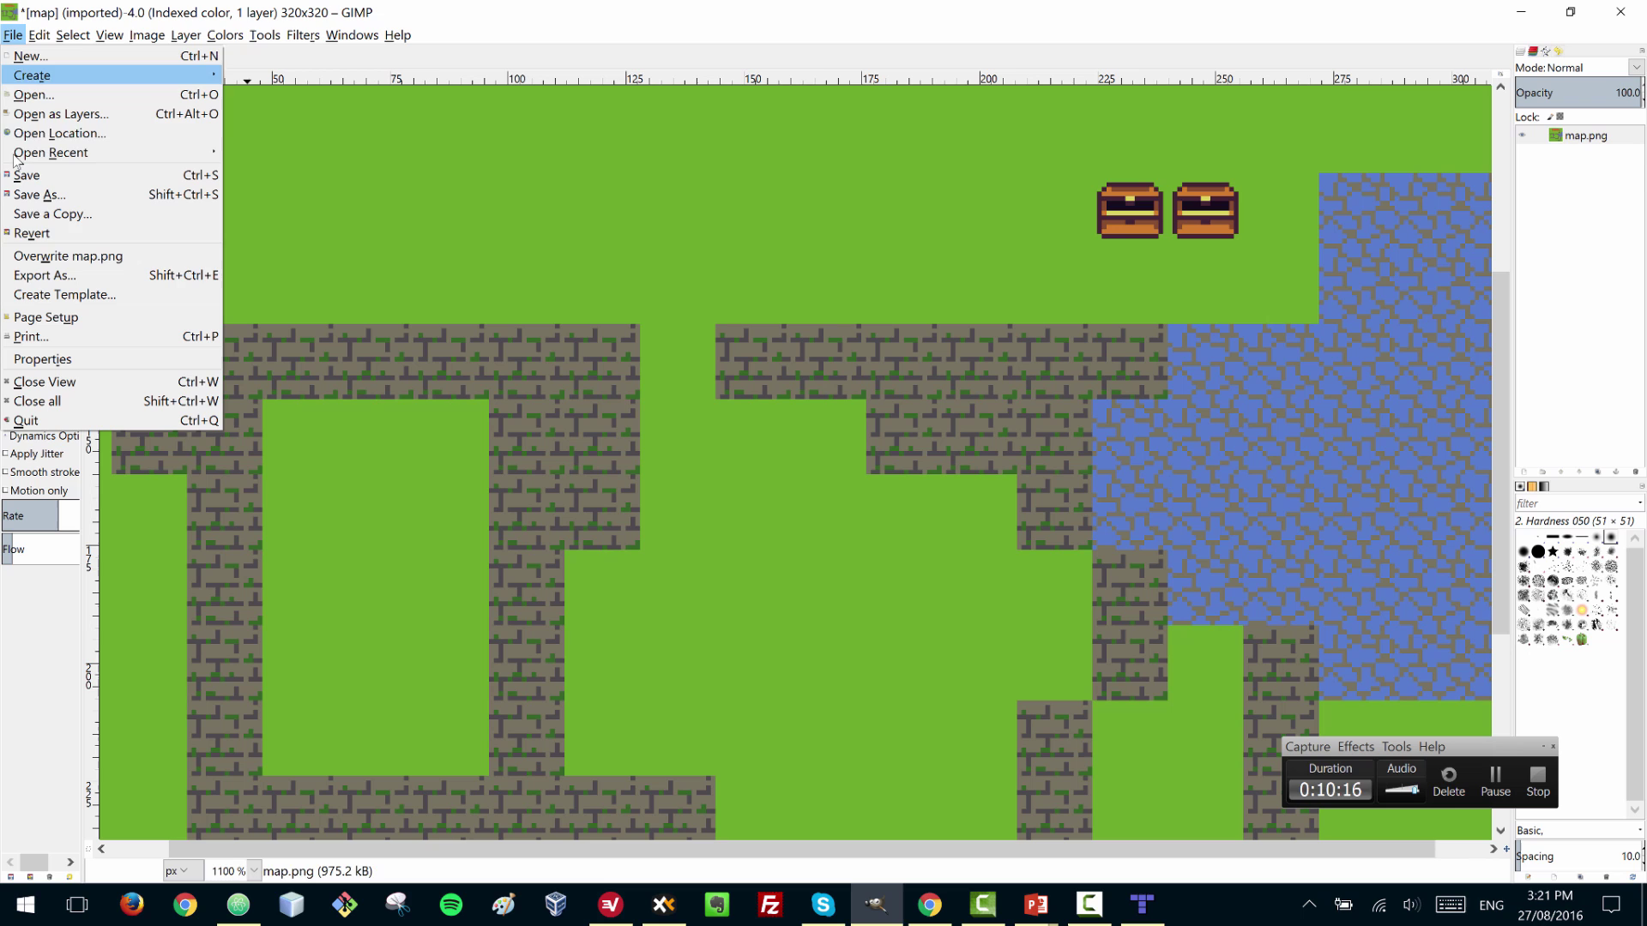
click(89, 275)
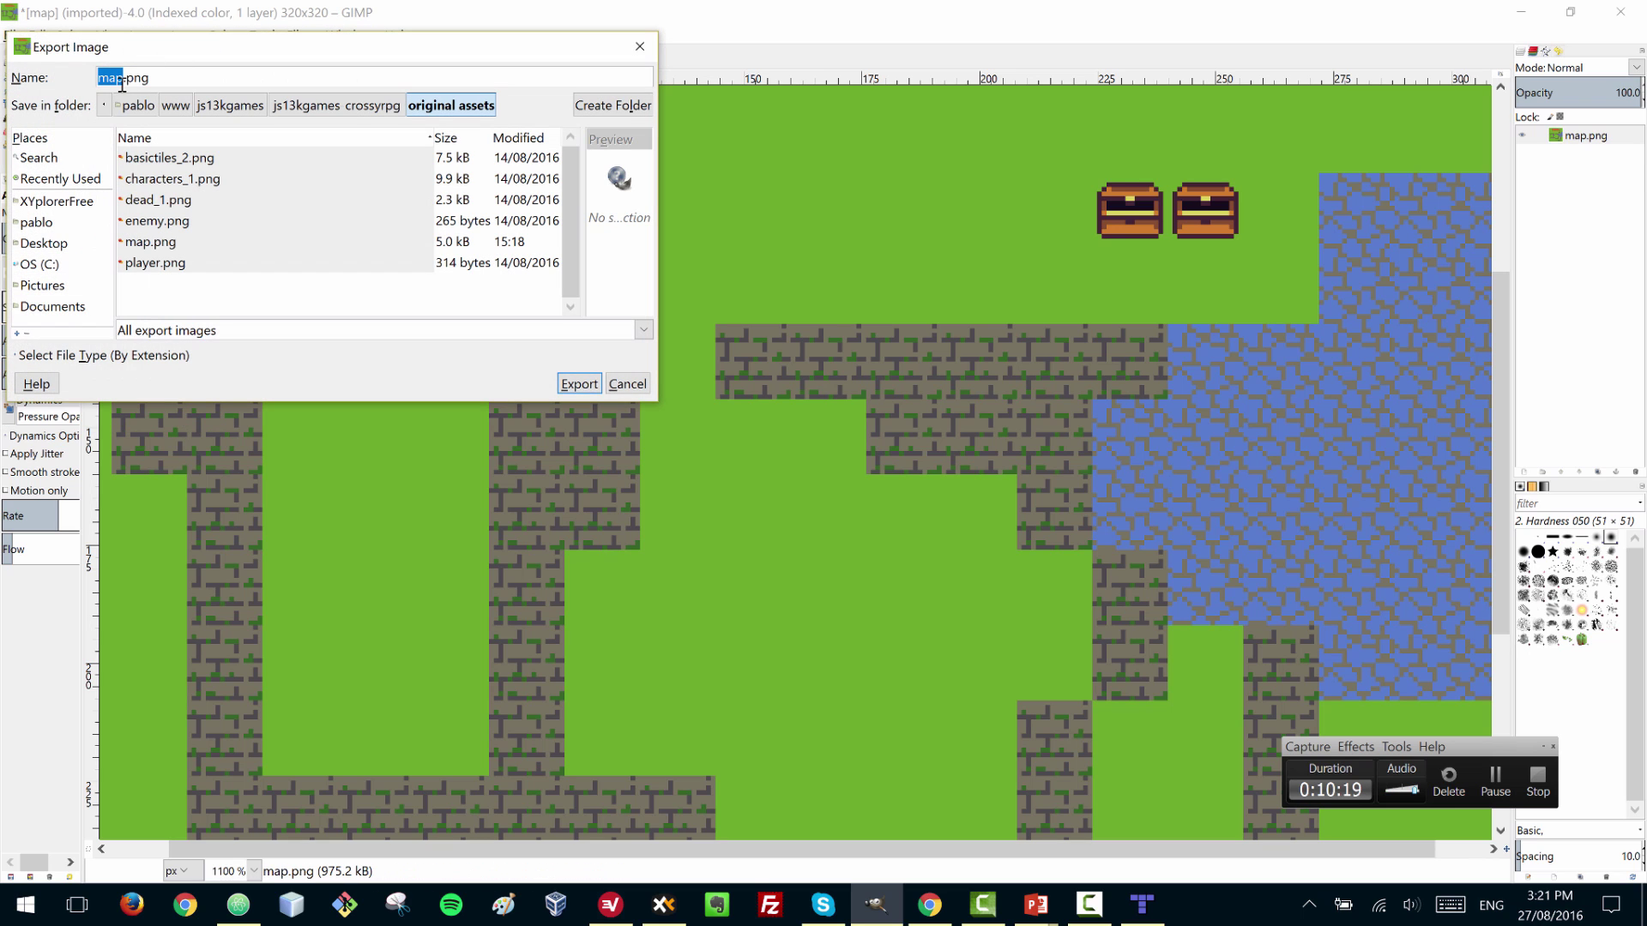
click(122, 79)
text(-2)
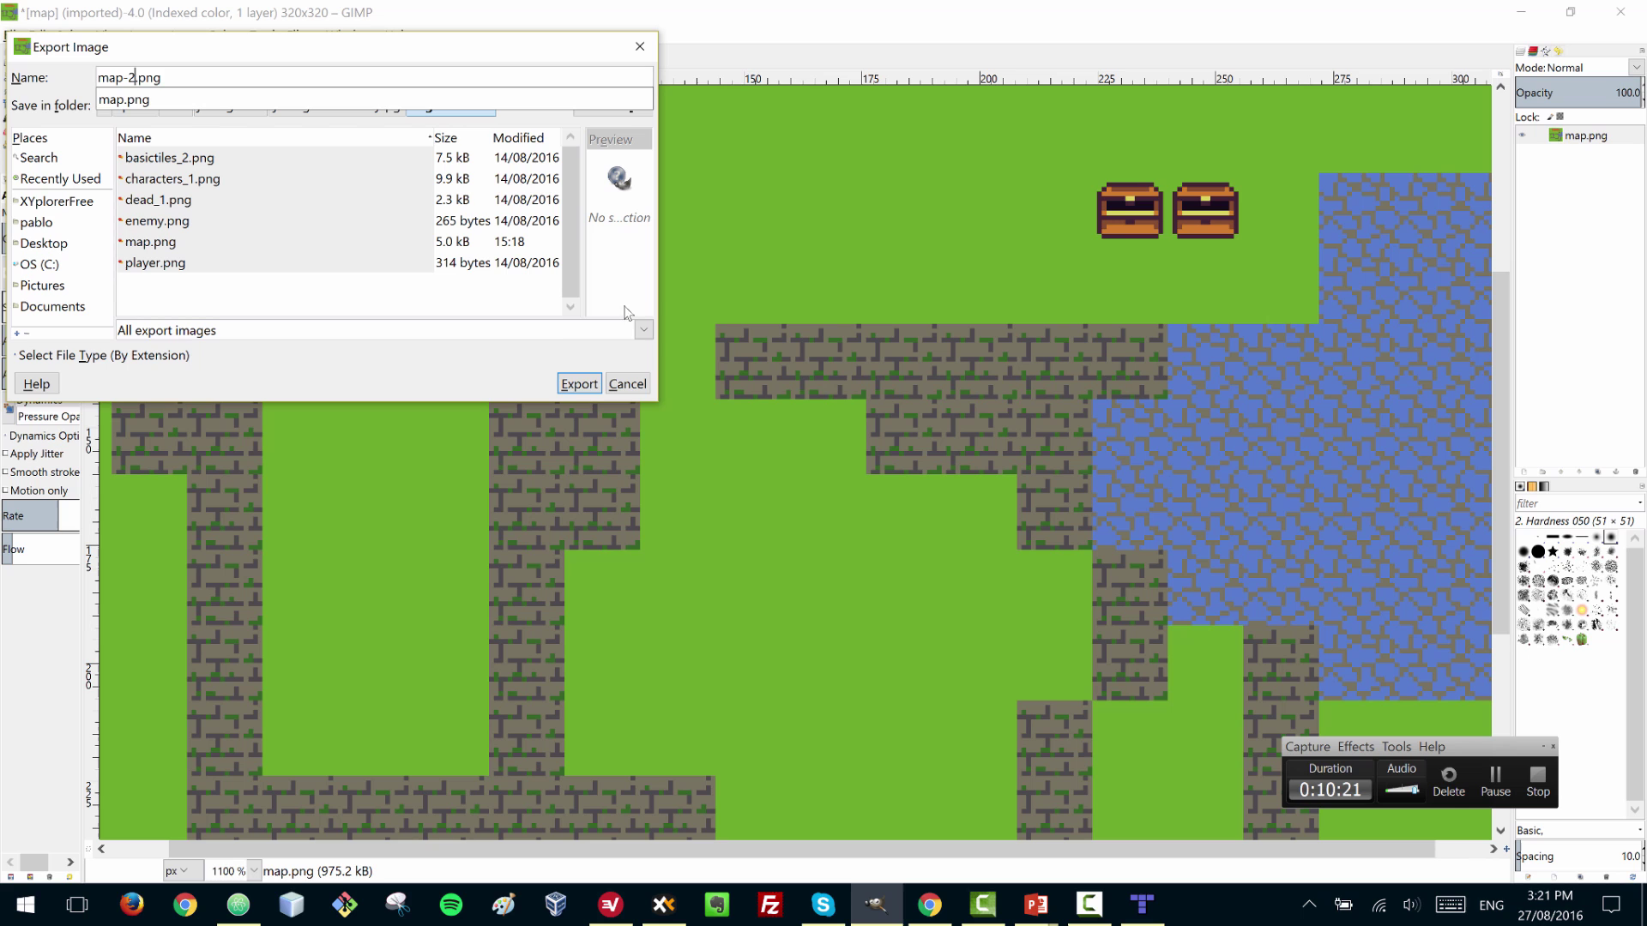
click(587, 388)
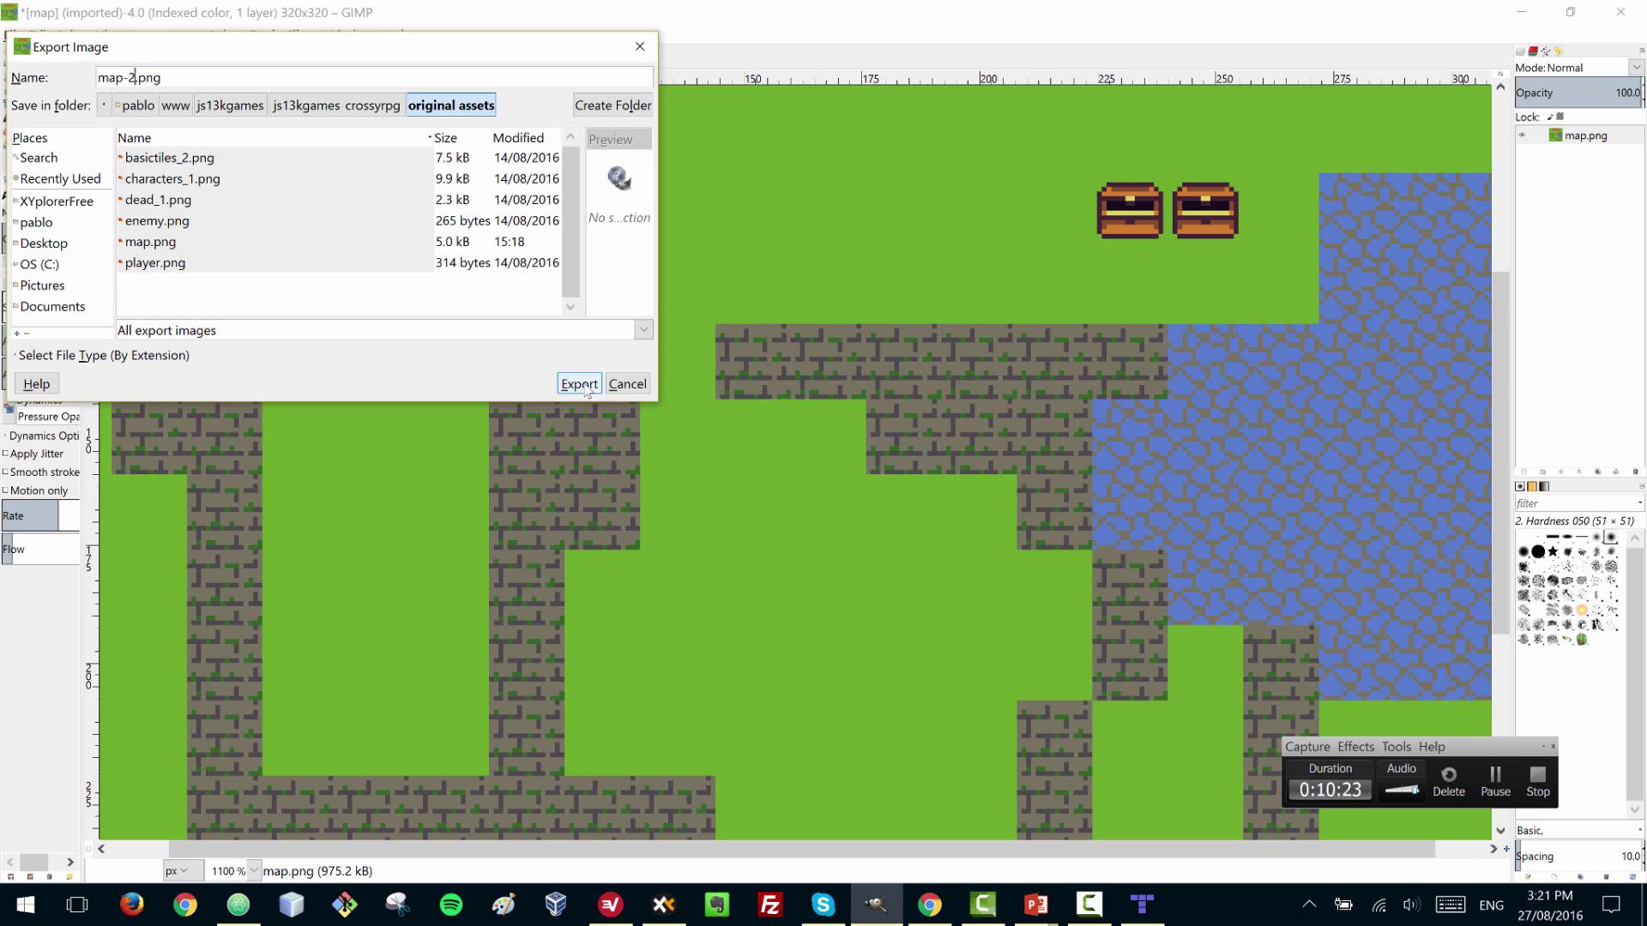
click(587, 388)
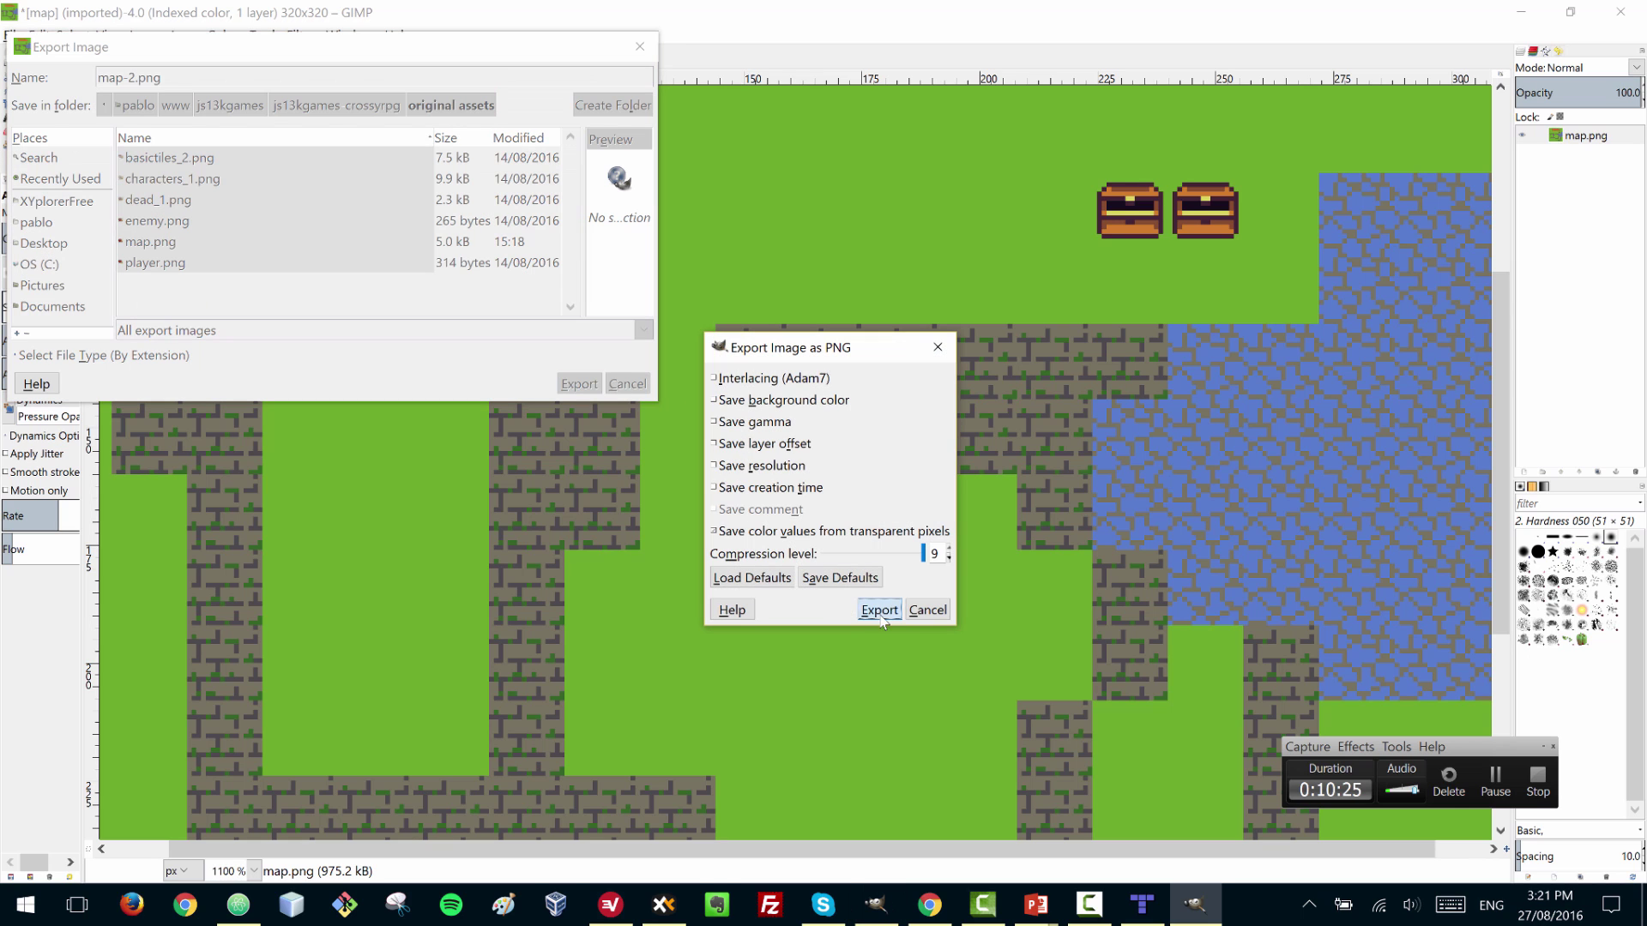
click(879, 610)
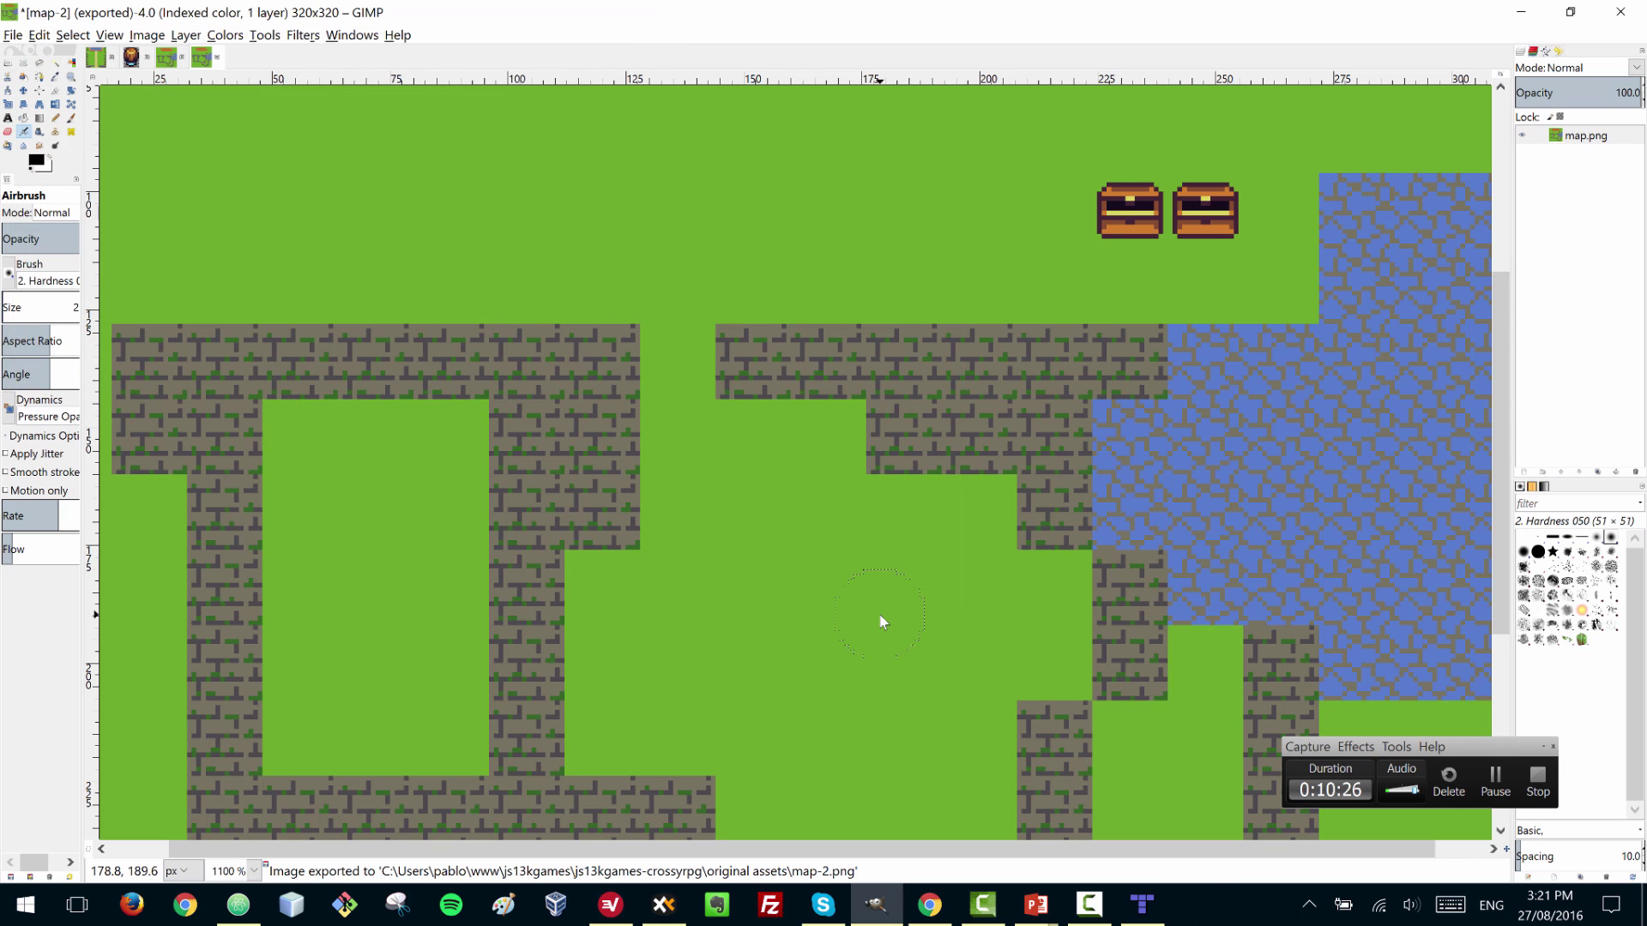
click(665, 905)
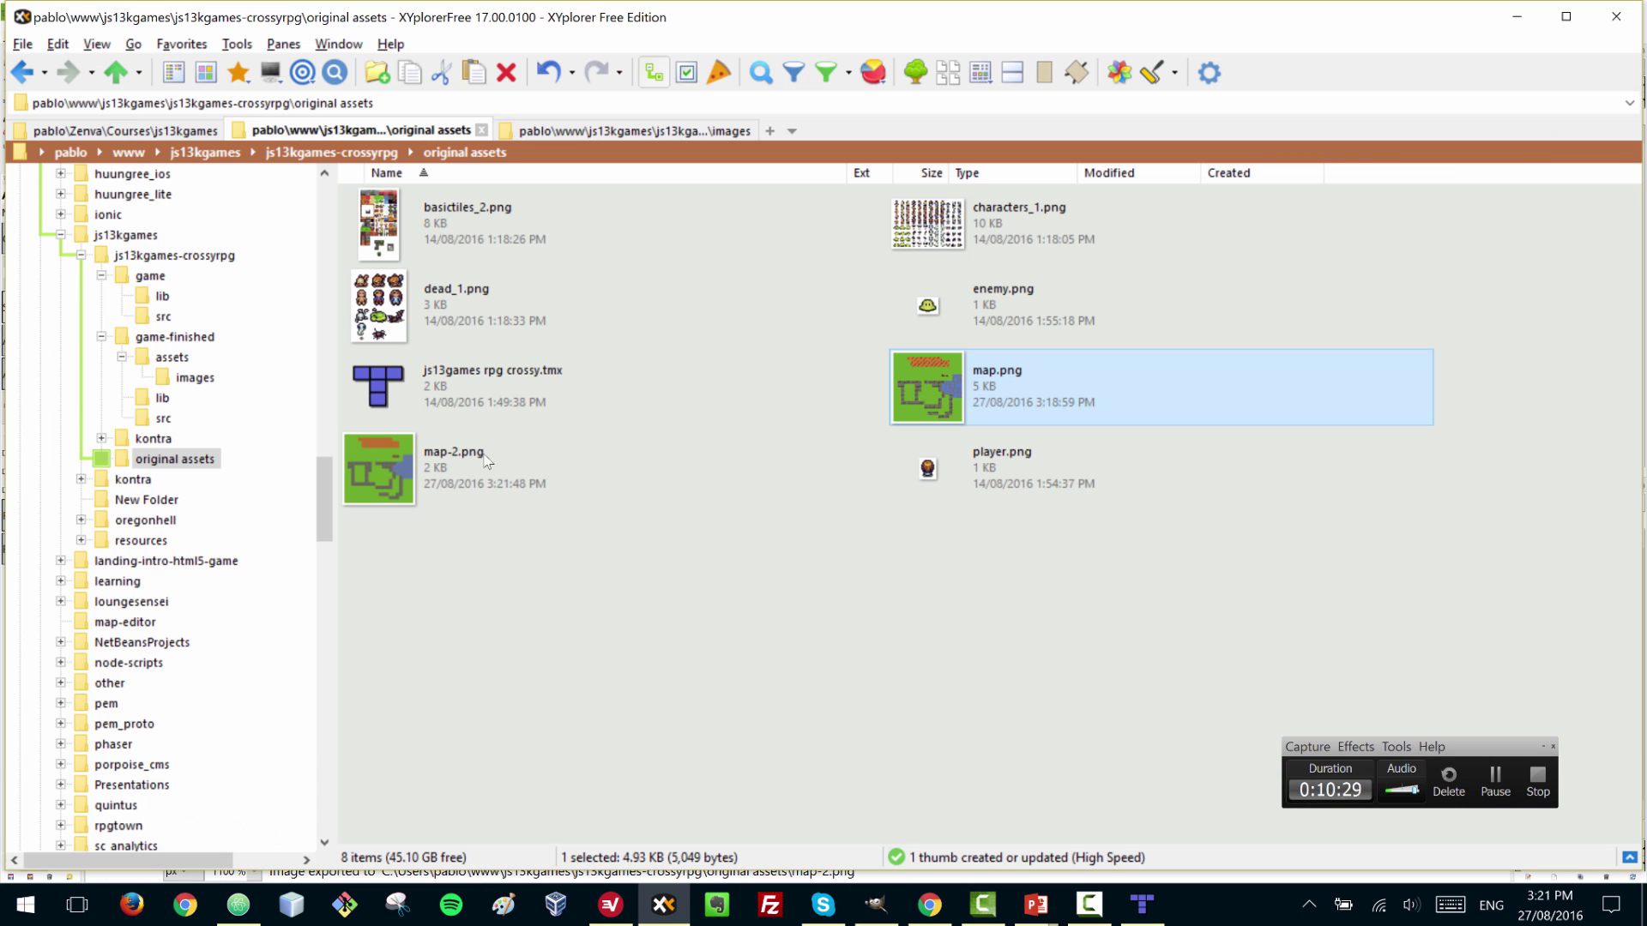
- Look over map-2.png, dead_1.png and player.png, then open dead_1.png in GIMP
click(429, 472)
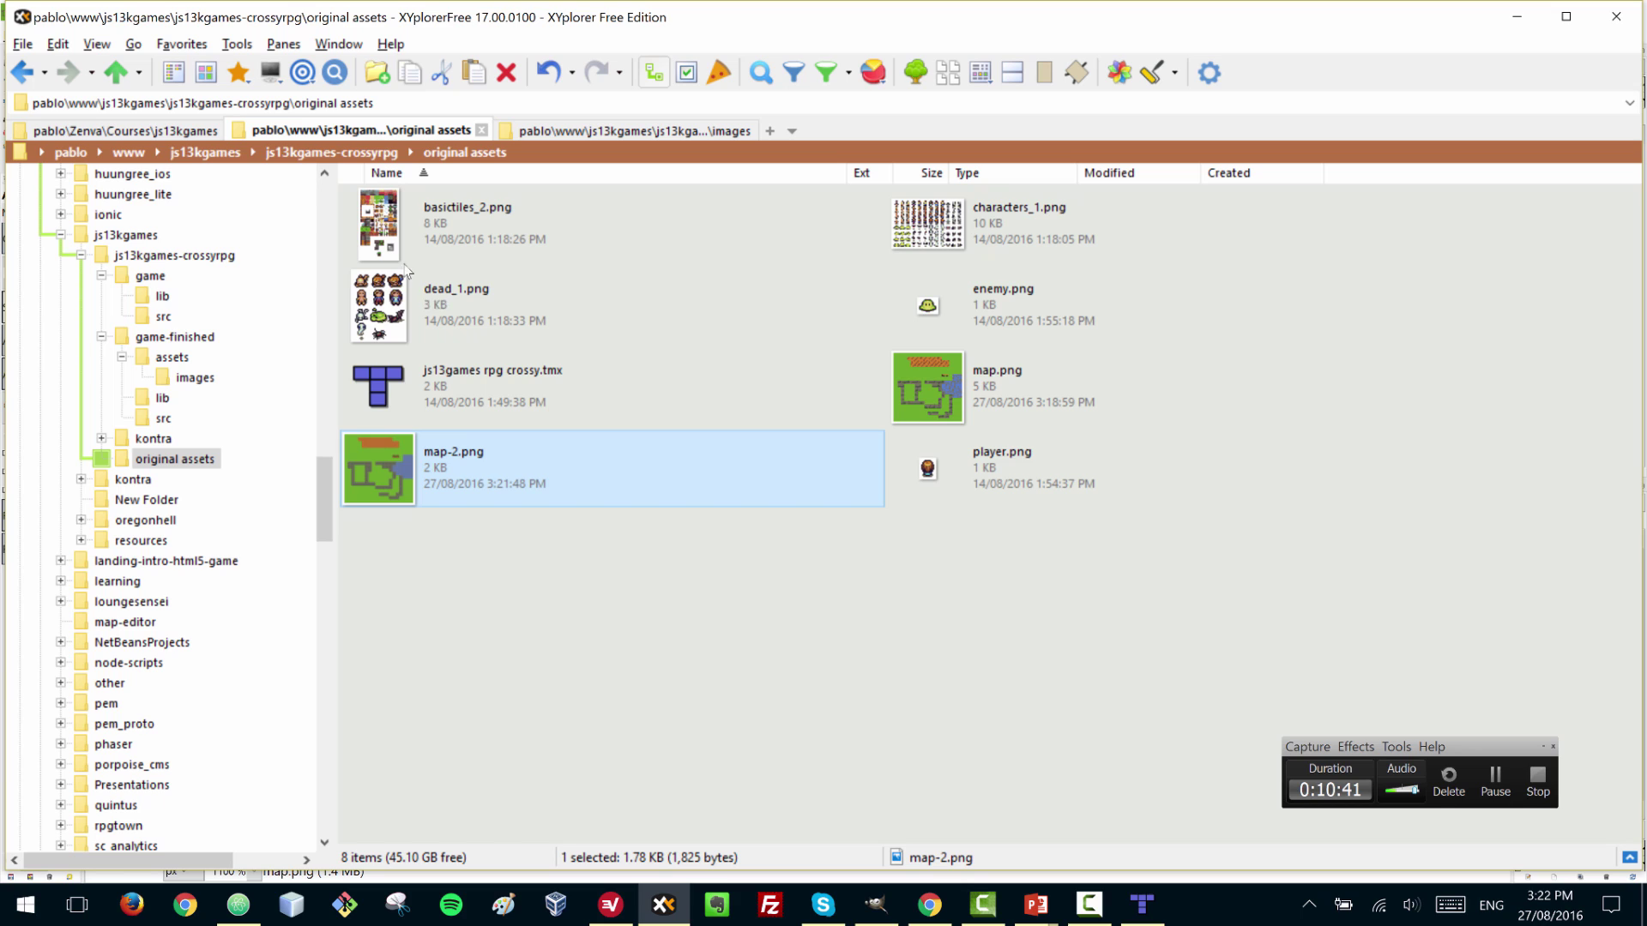
click(383, 300)
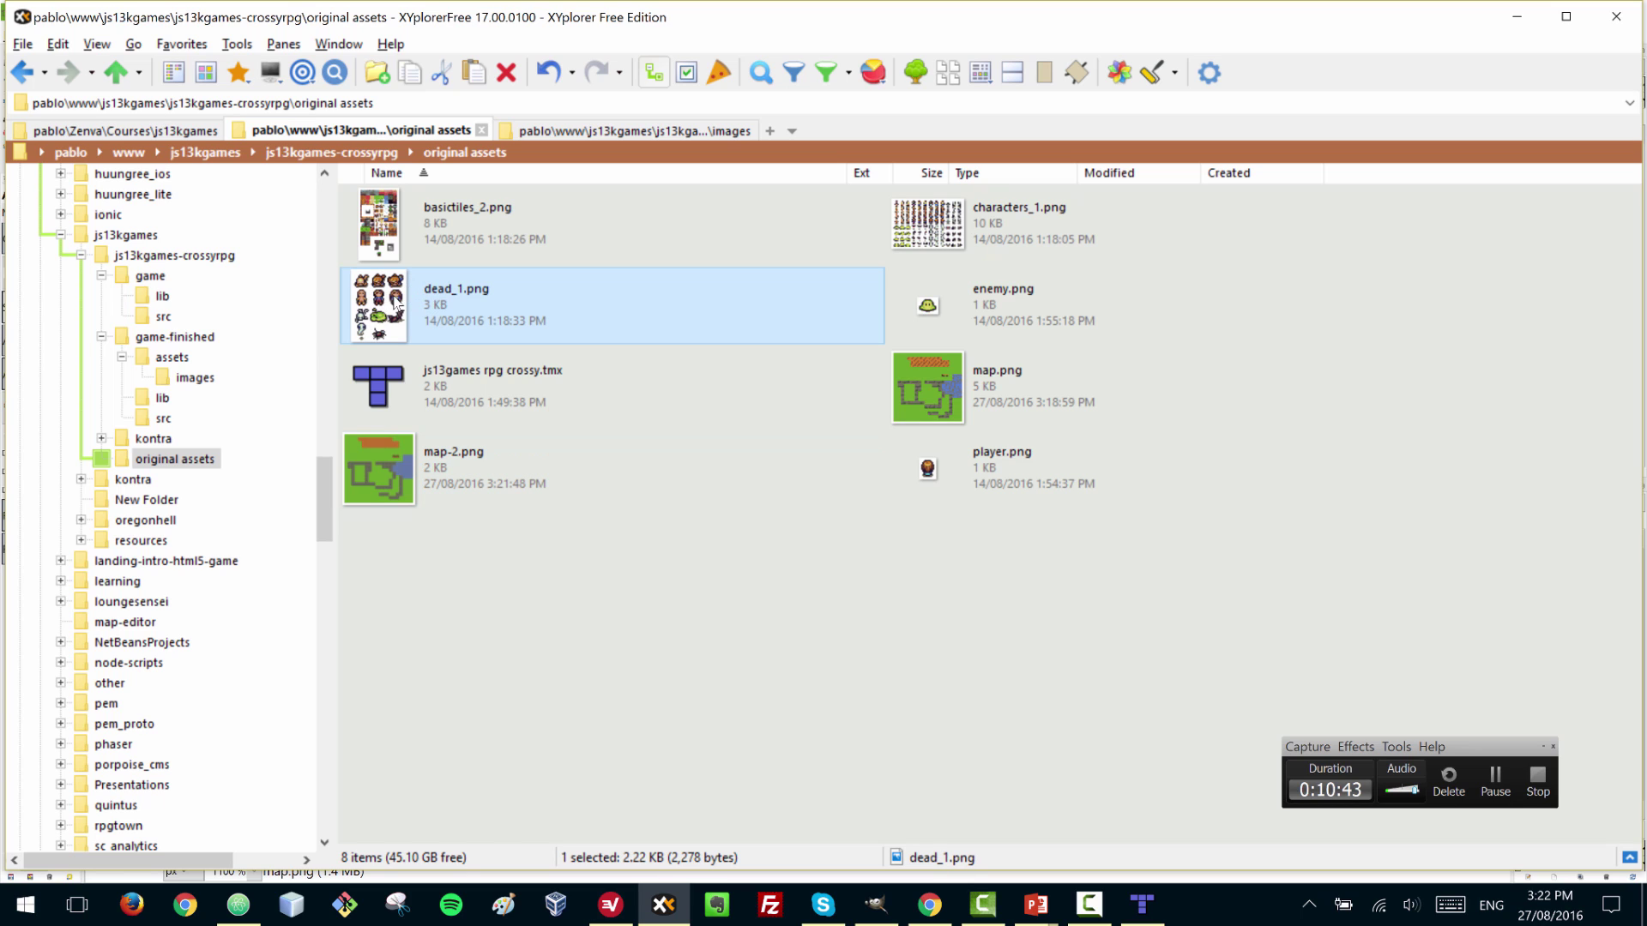
click(947, 482)
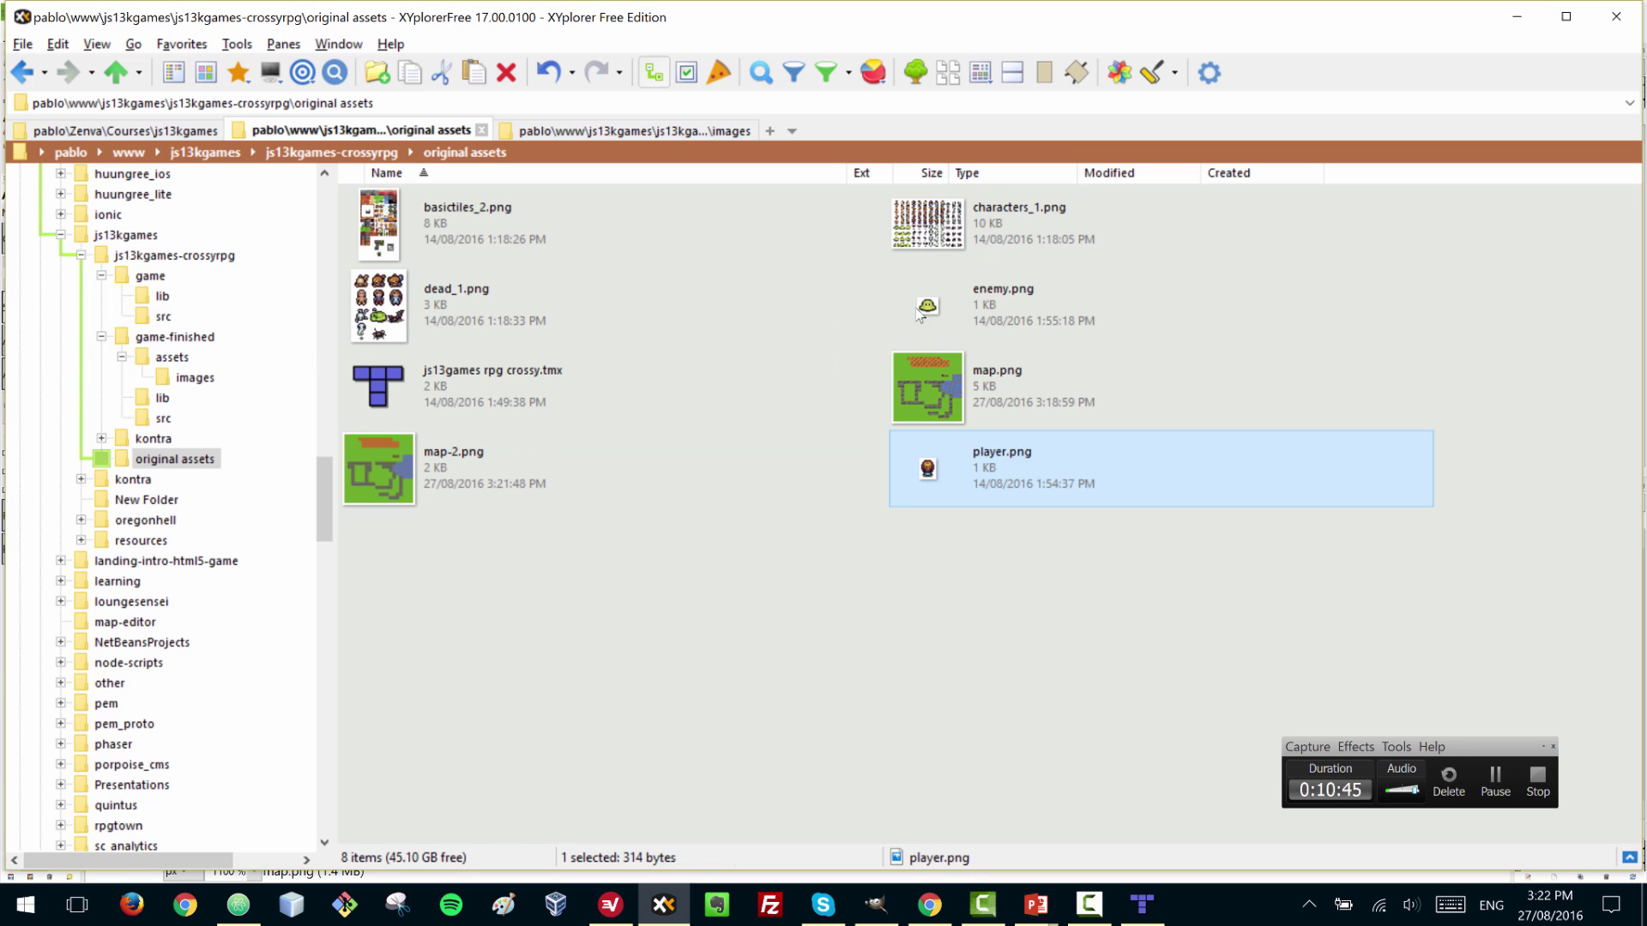
right_click(383, 301)
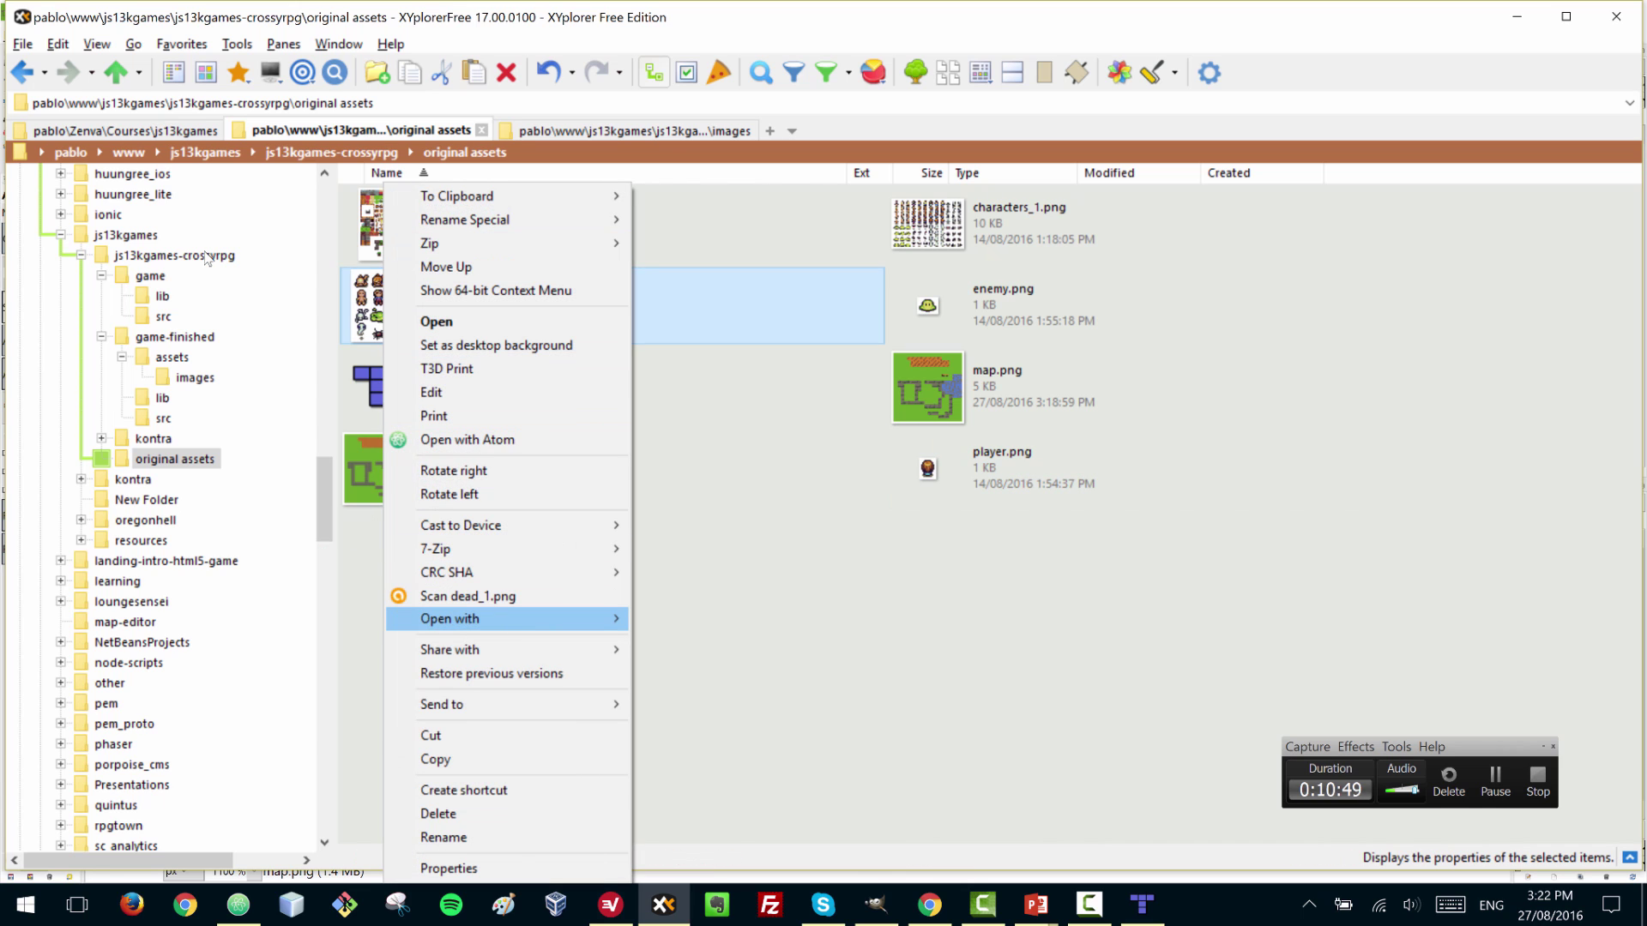
click(309, 610)
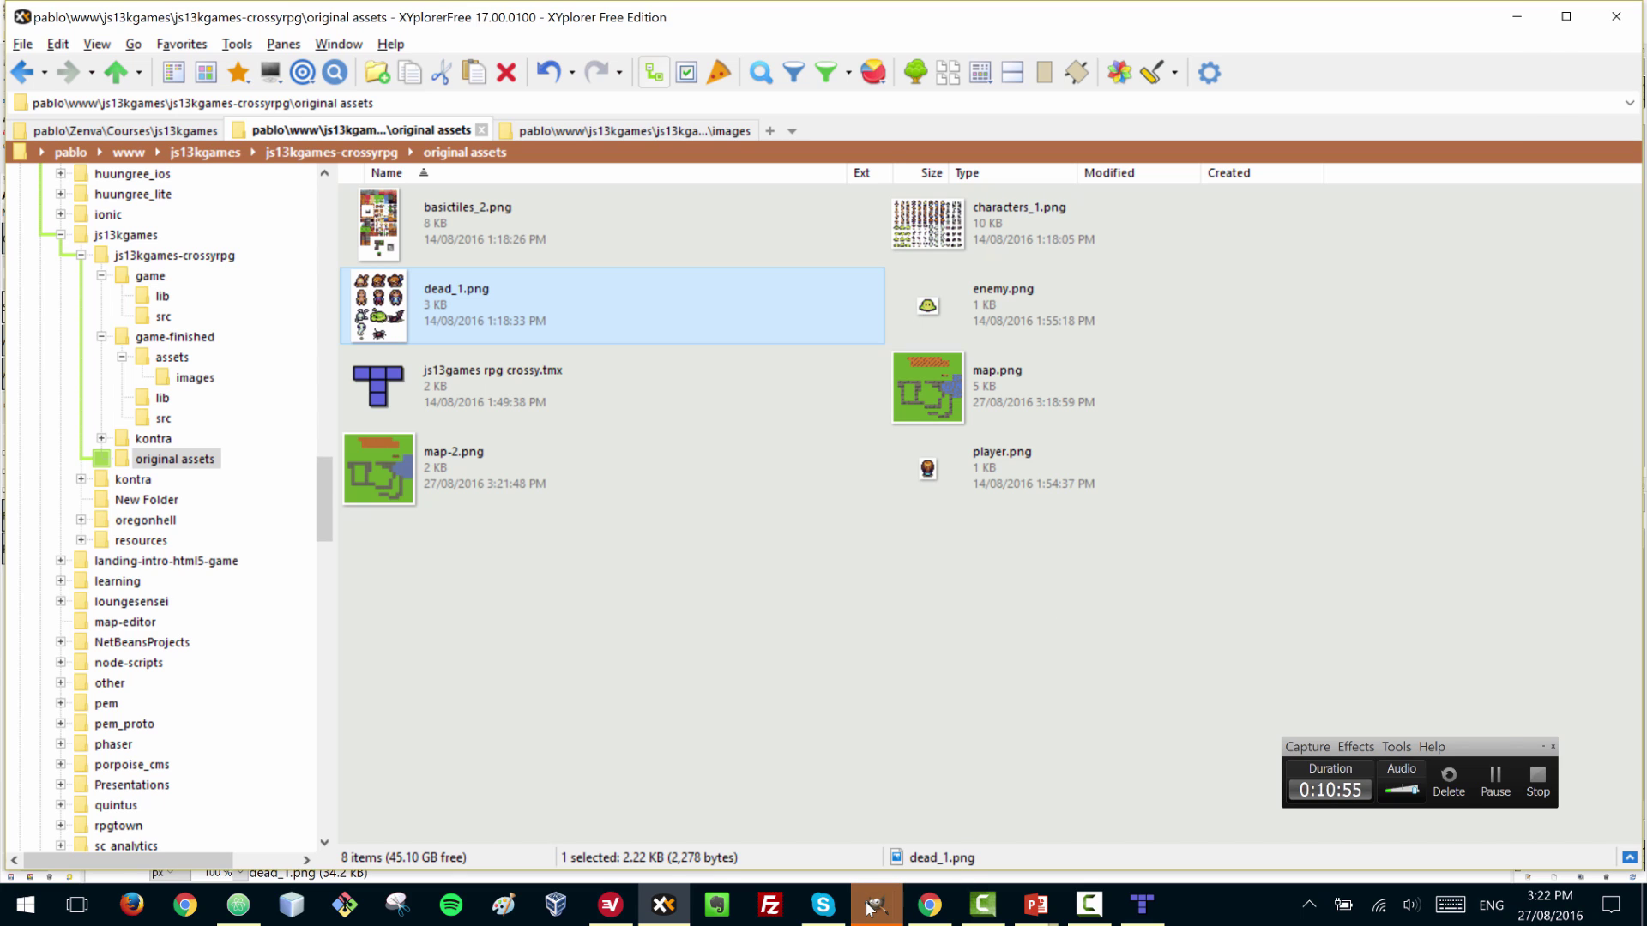
- Rectangle-select the orange character in the second row and copy it
ctrl+scroll(811, 441, up, 6)
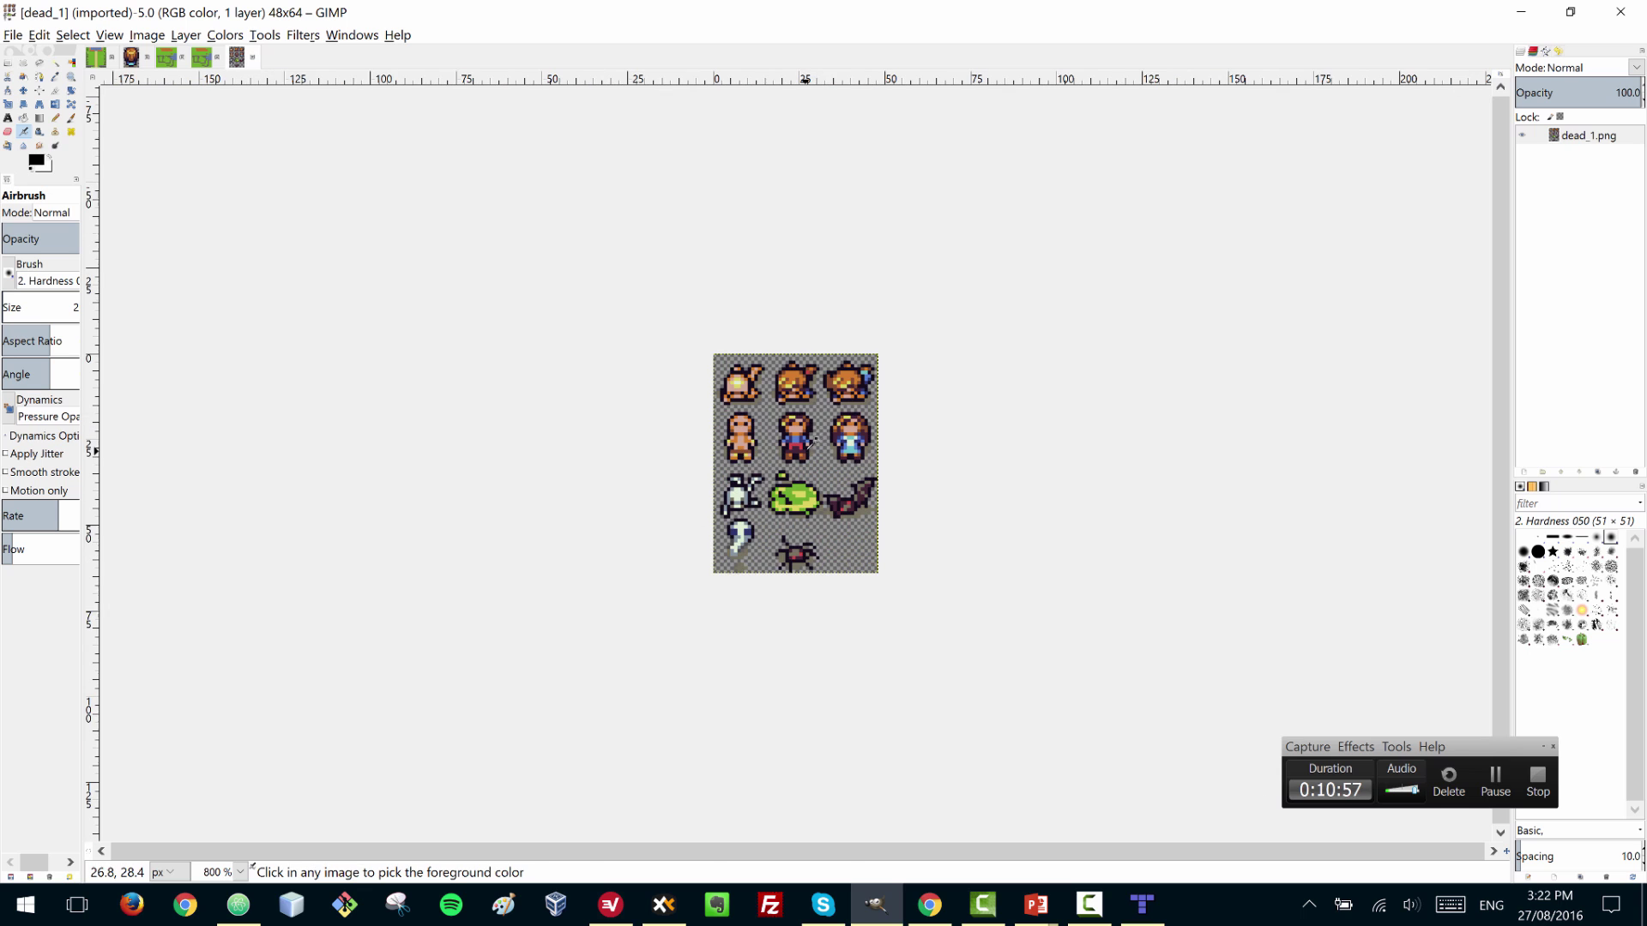
ctrl+scroll(812, 441, up, 4)
ctrl+scroll(811, 440, down, 1)
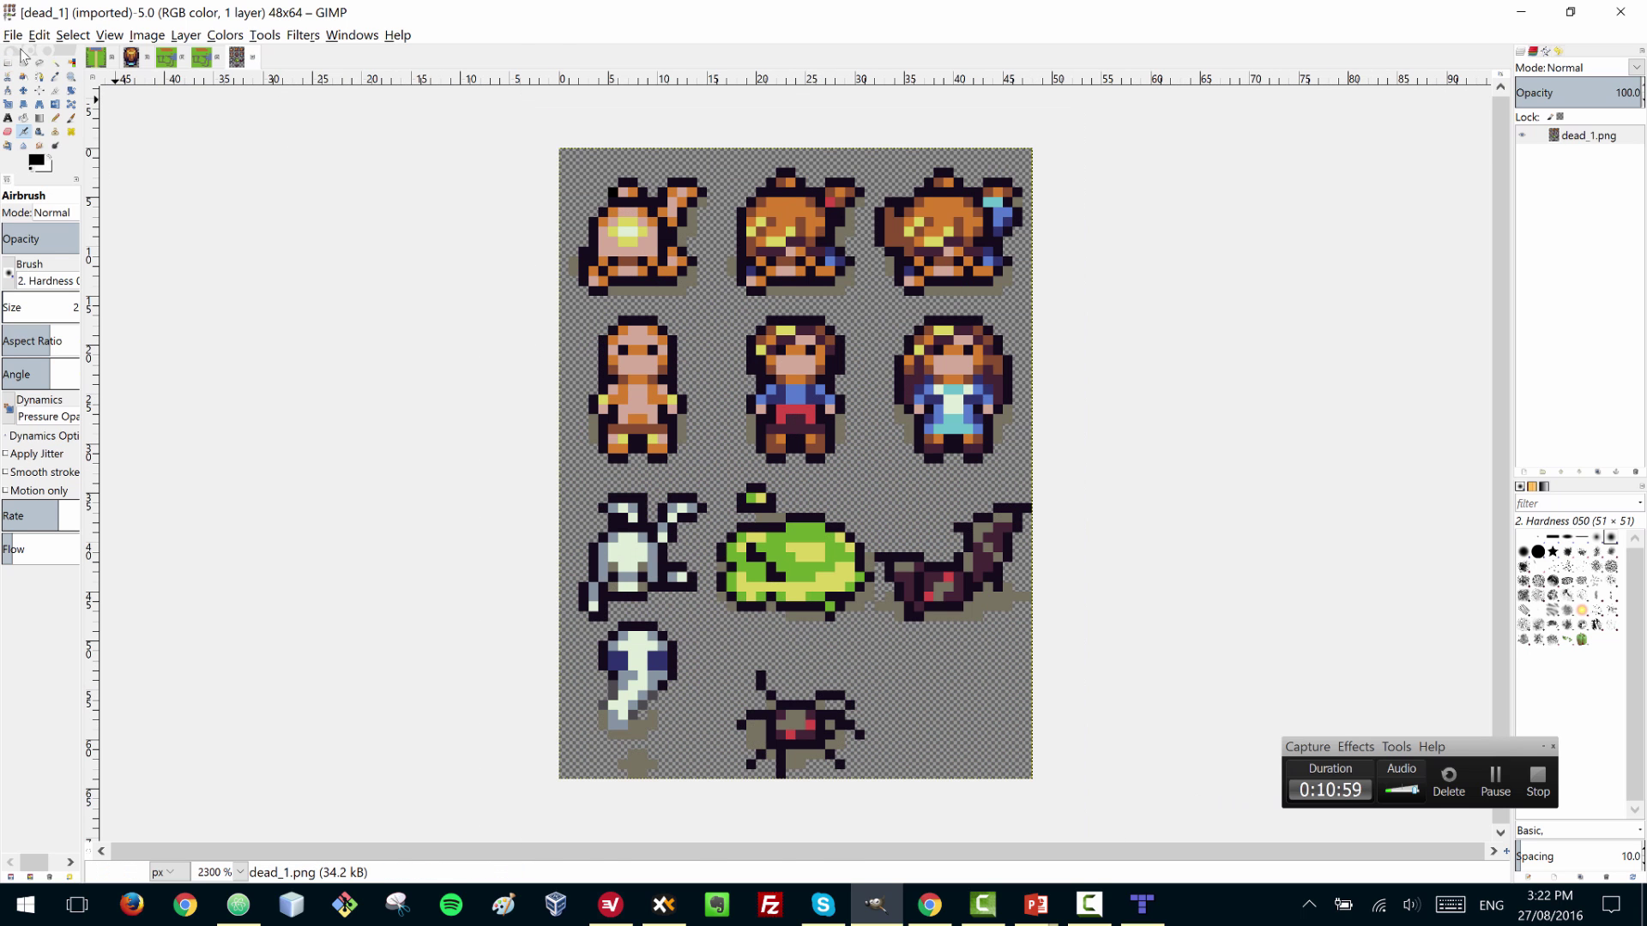
click(8, 62)
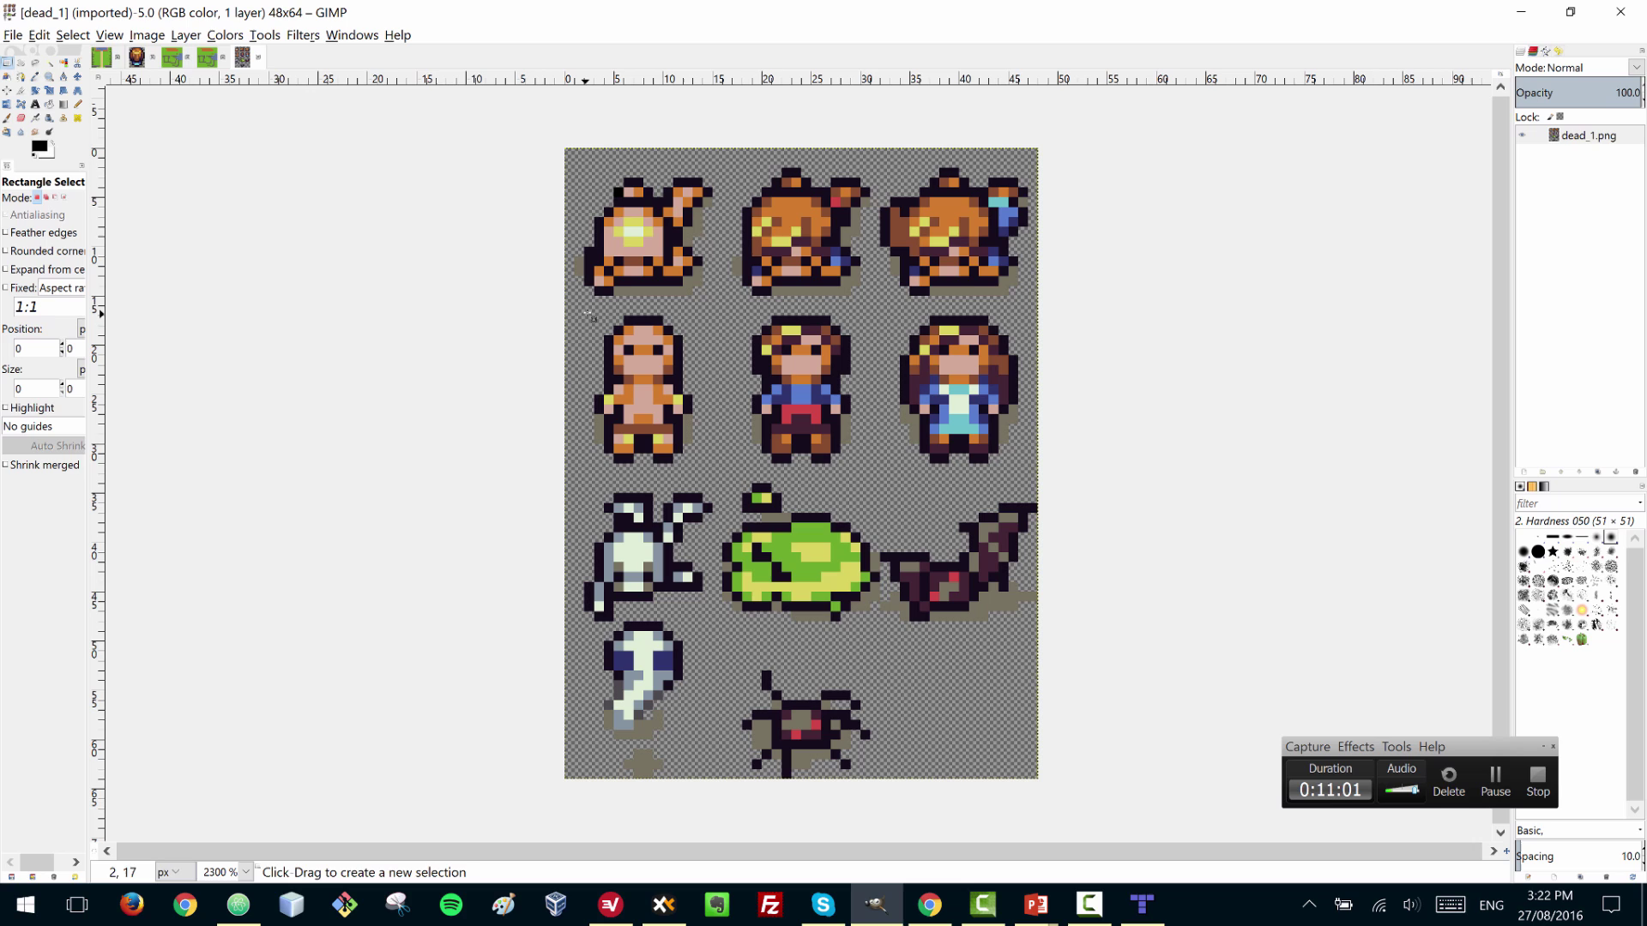
drag(594, 315, 699, 463)
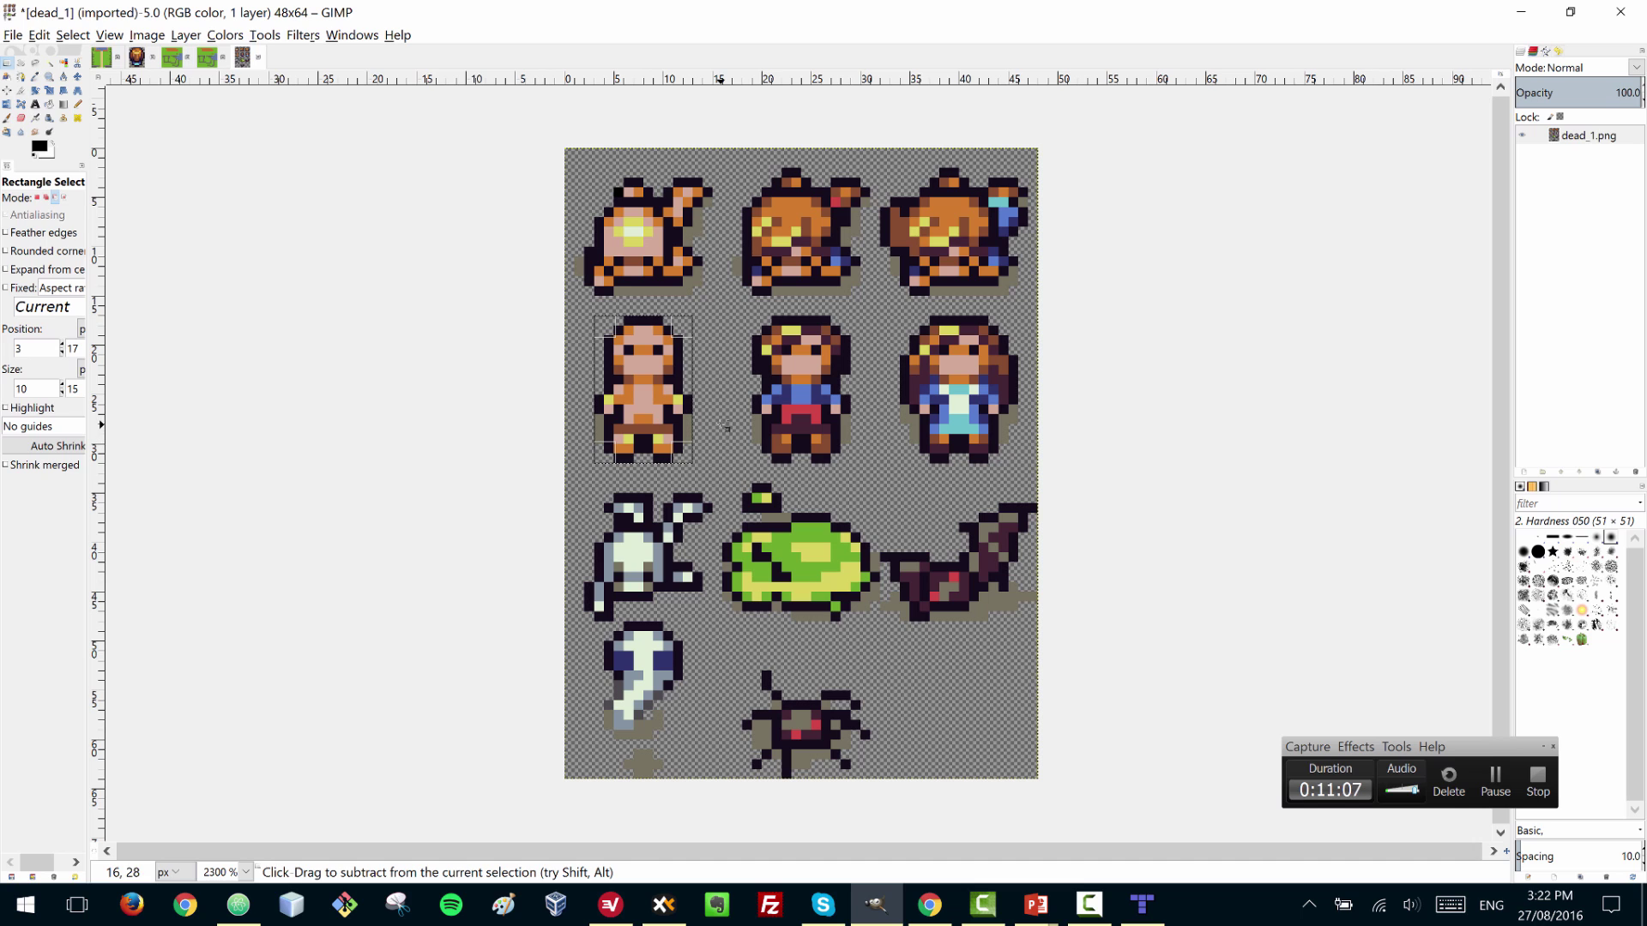
click(40, 34)
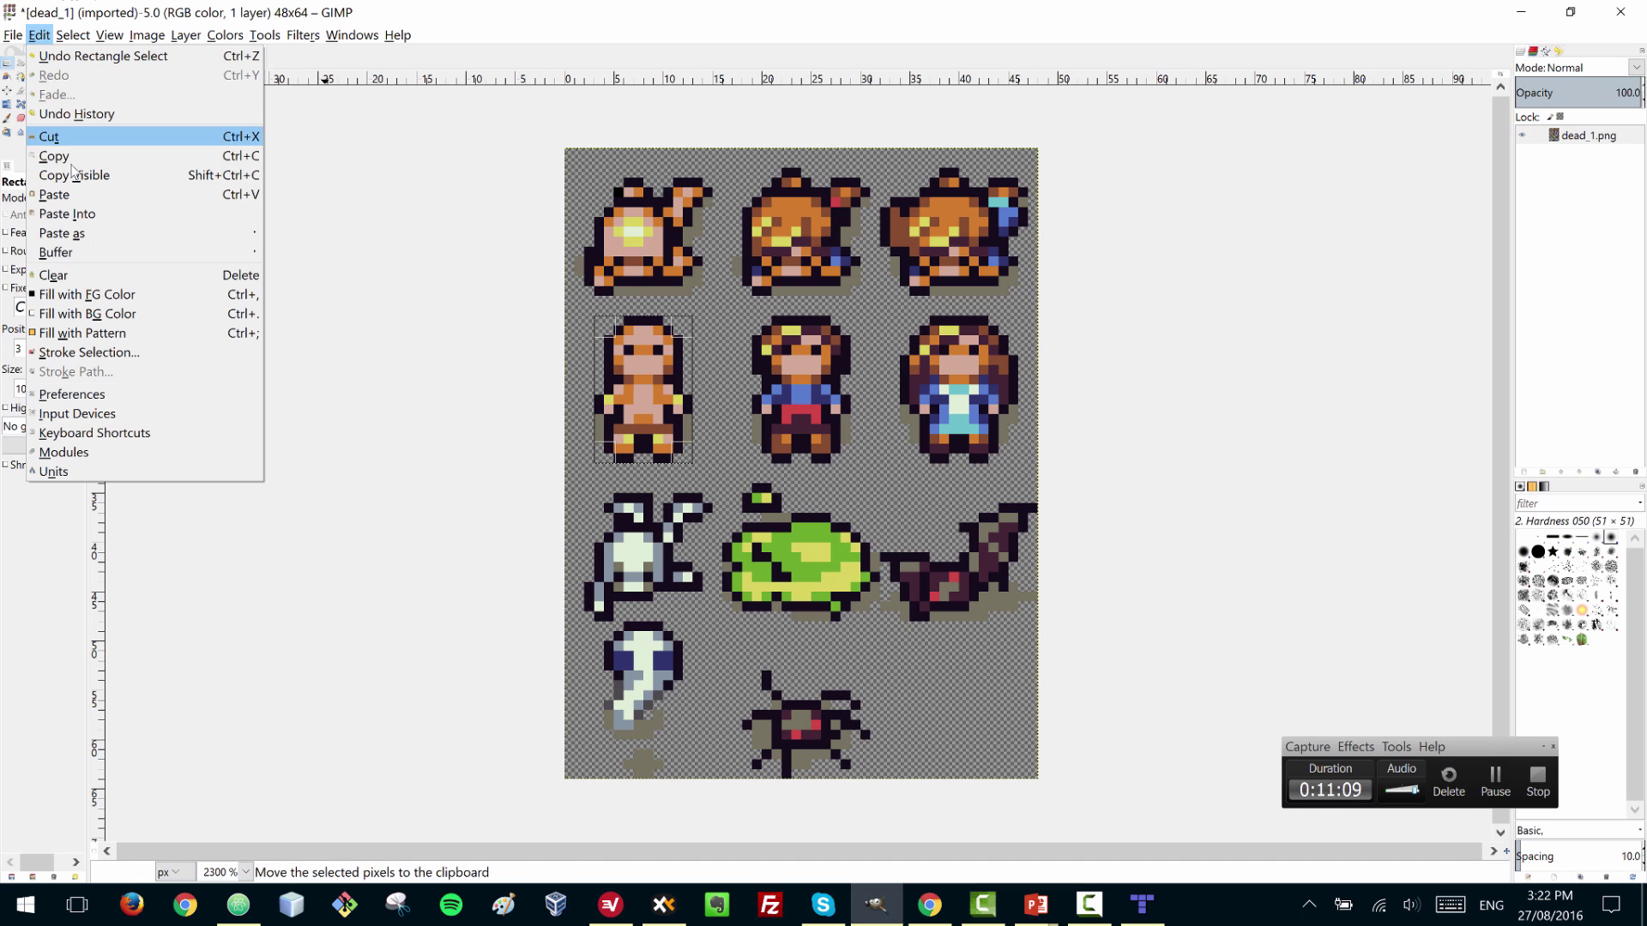
click(62, 157)
click(50, 38)
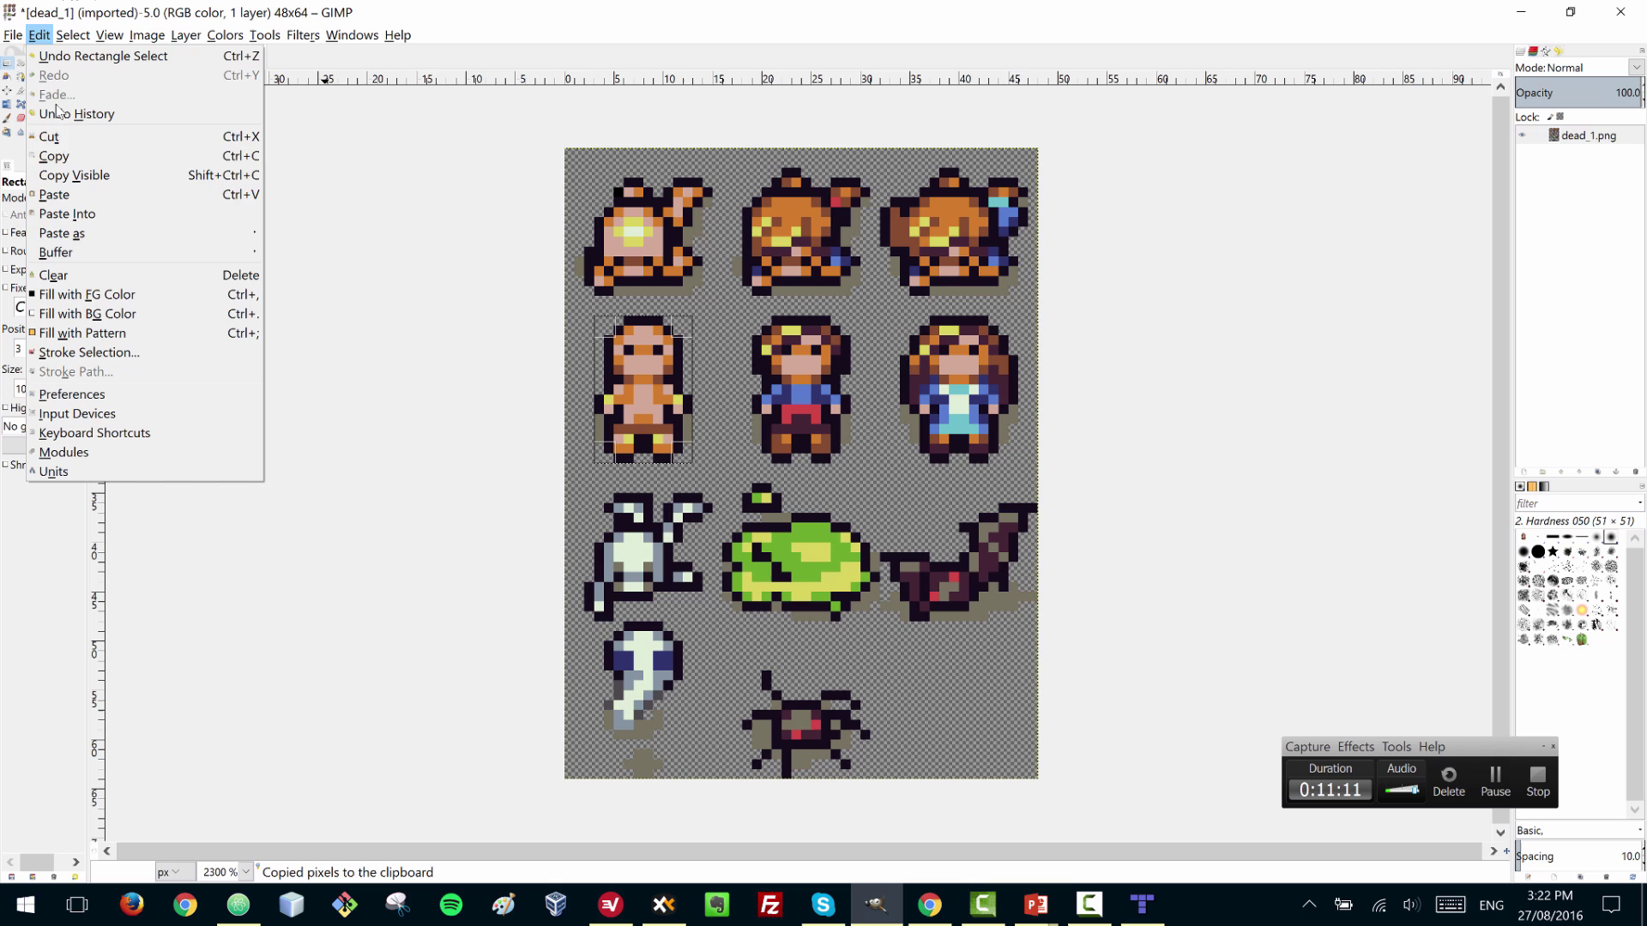
- Paste the copied character as a new 10×15 image and convert it to indexed colour
mouse_move(120, 234)
click(300, 233)
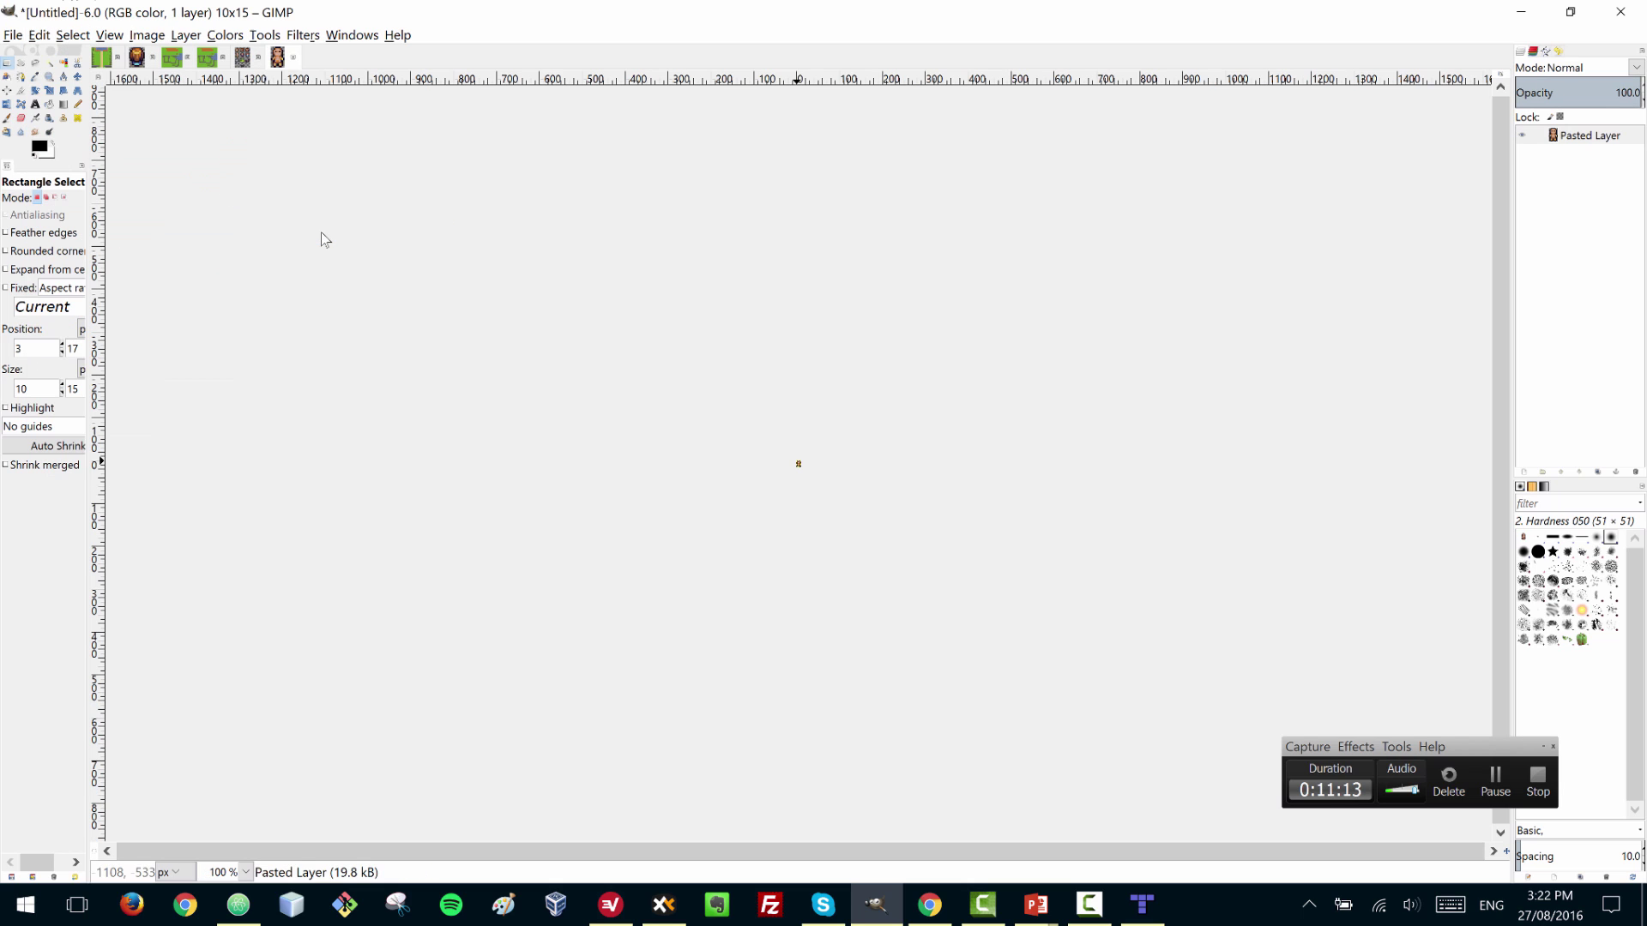
ctrl+scroll(828, 491, up, 11)
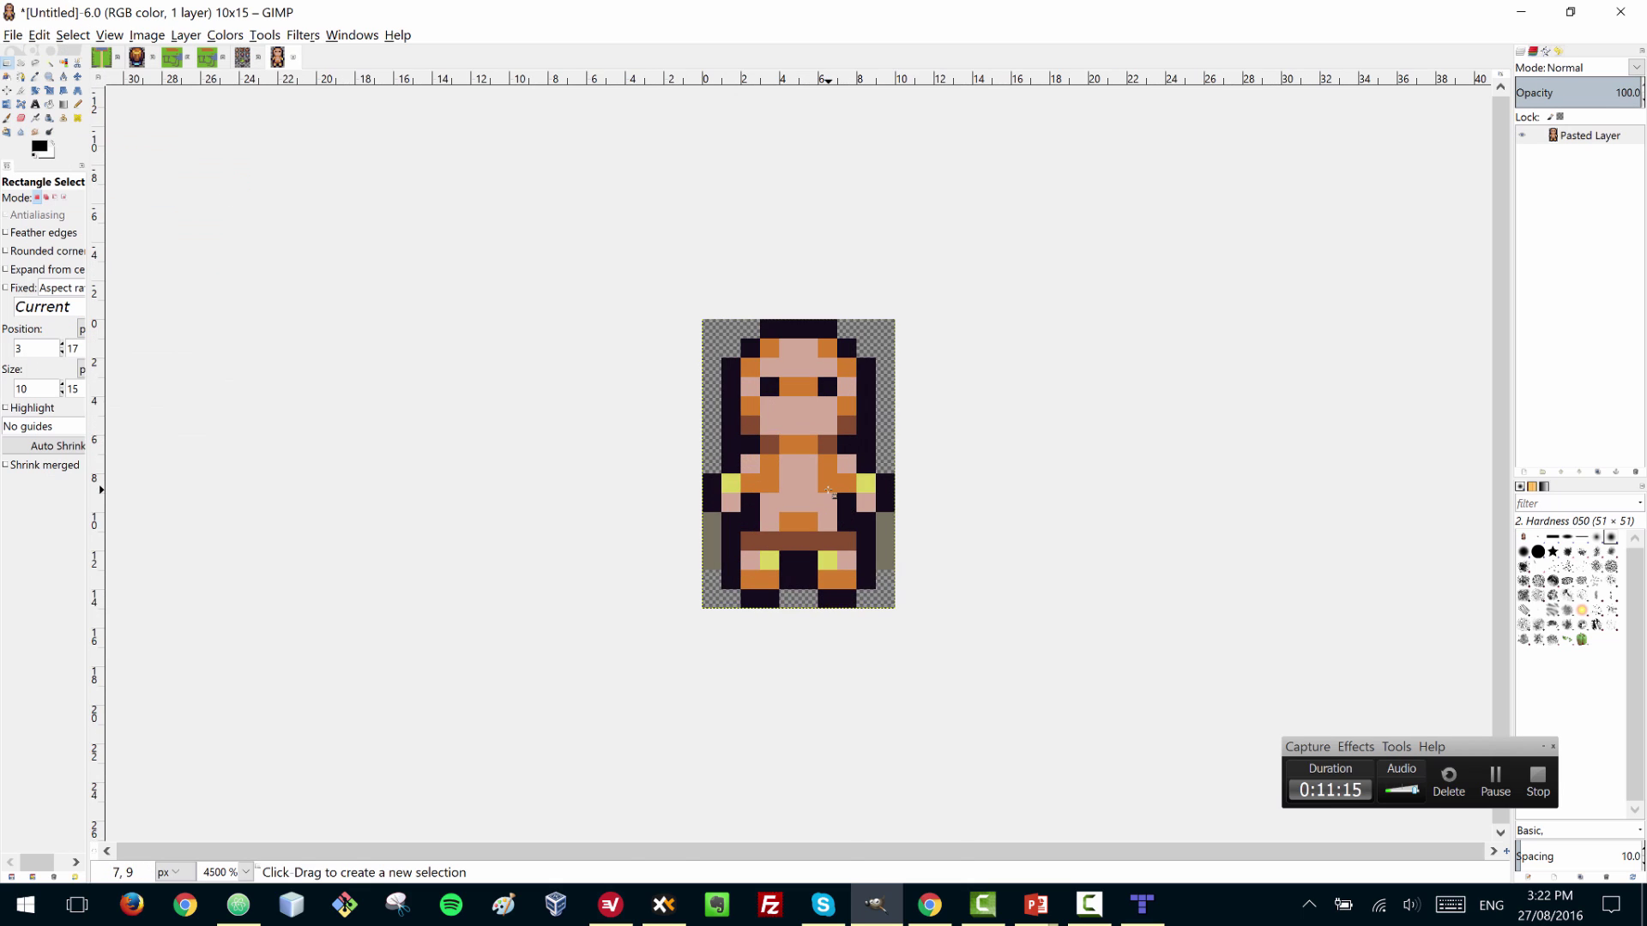
ctrl+scroll(829, 492, up, 3)
ctrl+scroll(834, 490, down, 1)
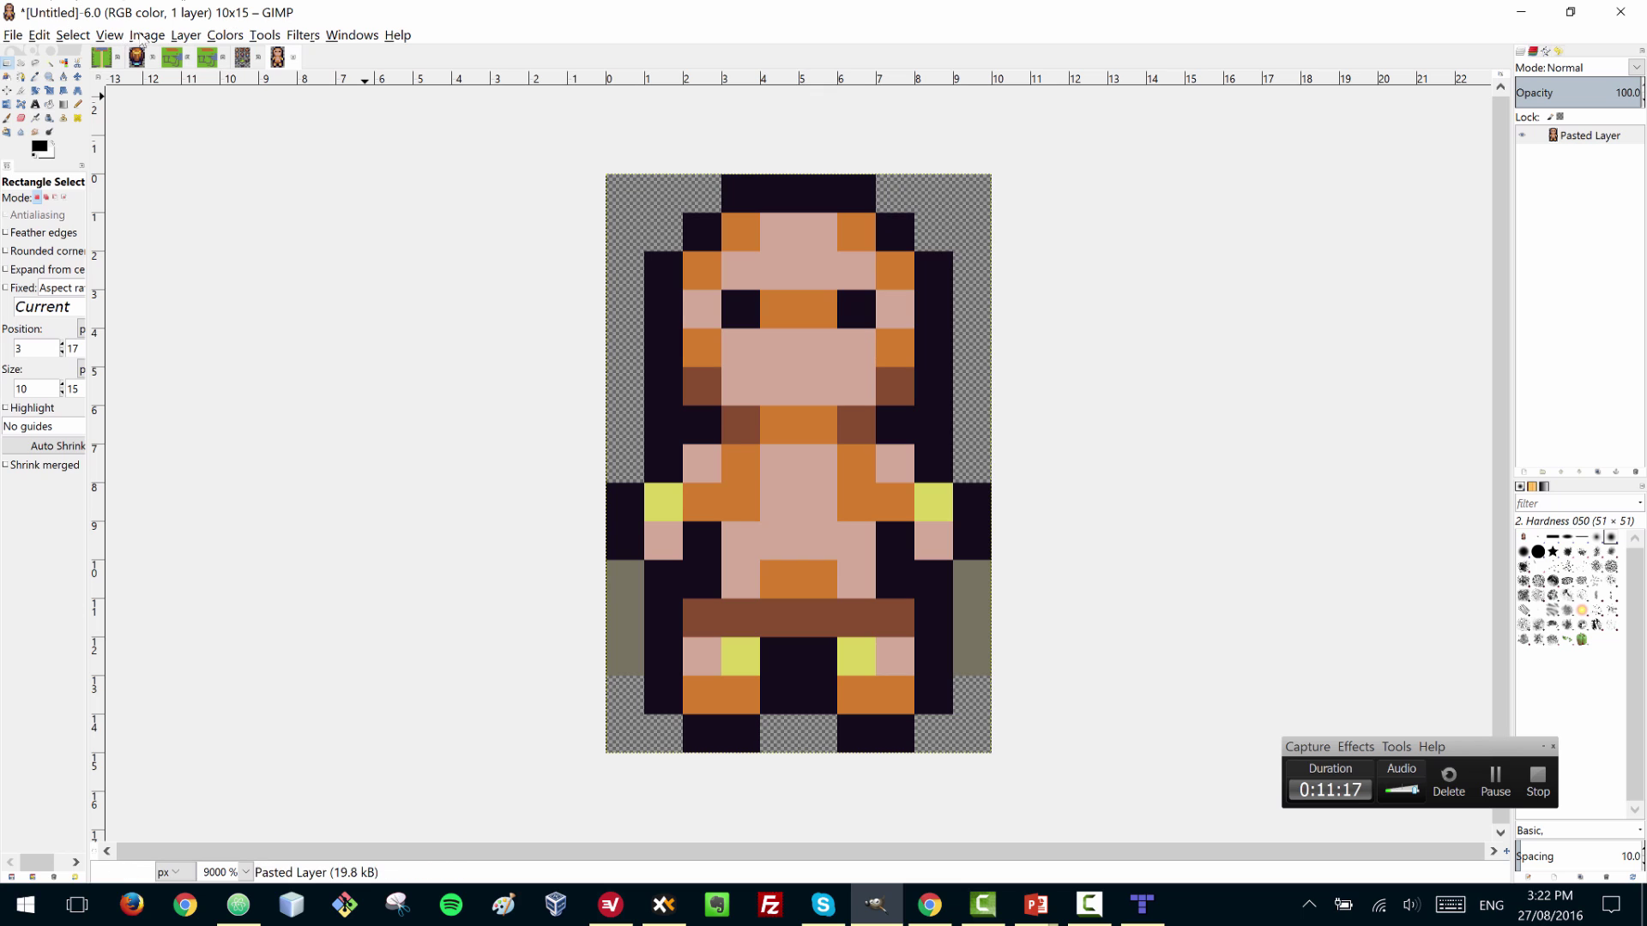
click(144, 36)
mouse_move(227, 79)
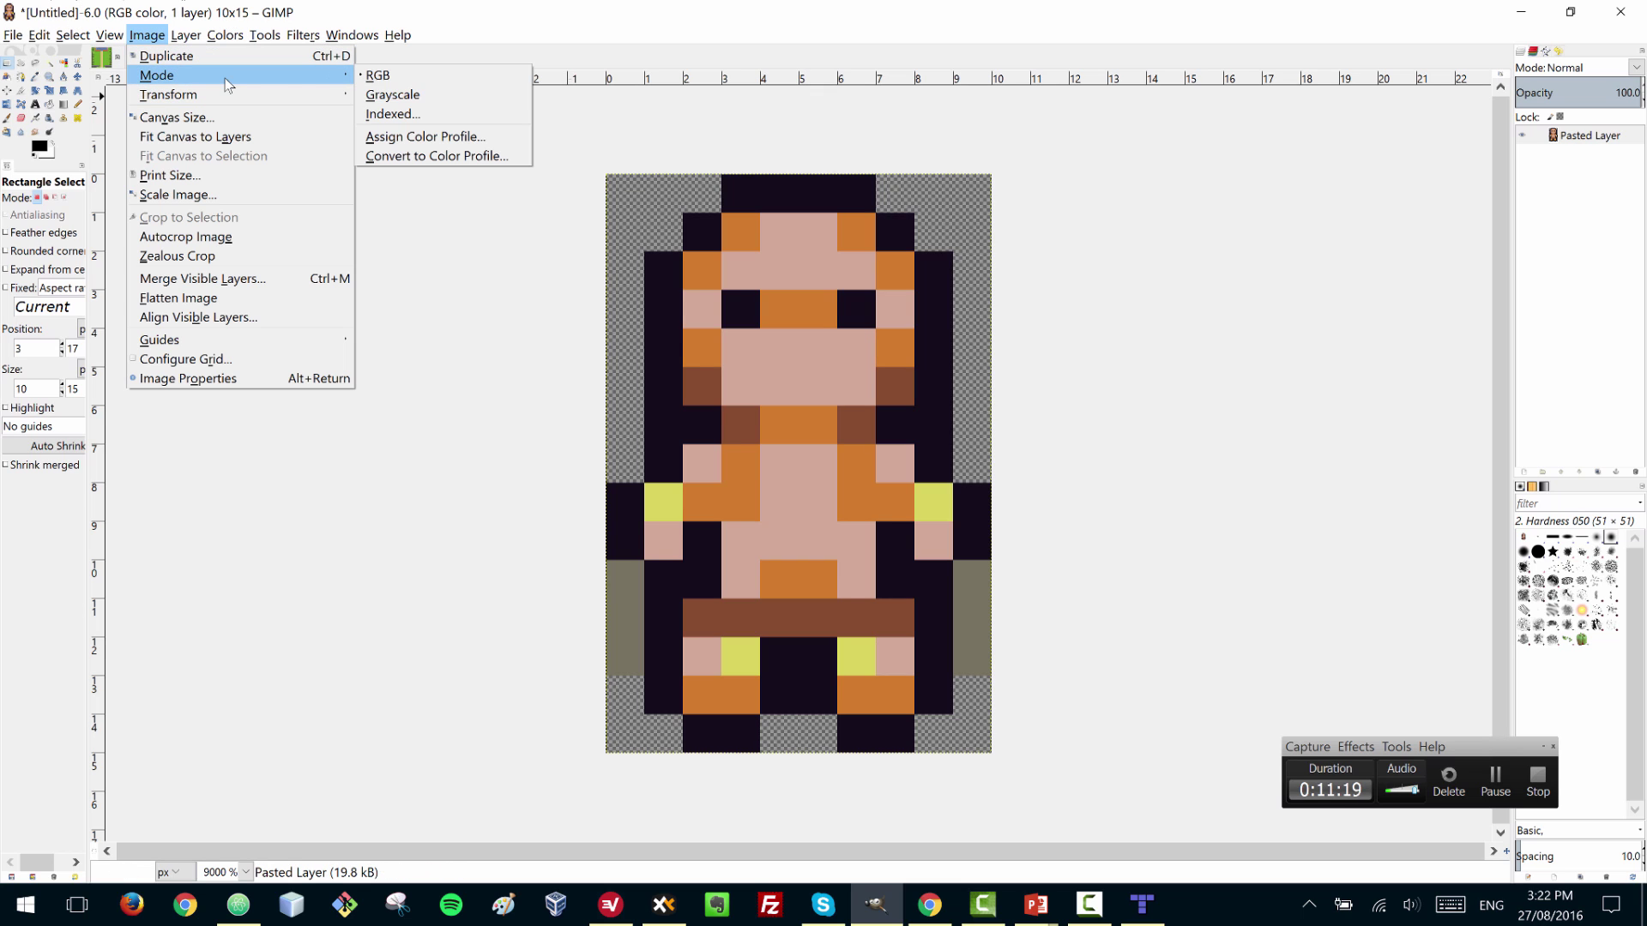
click(388, 113)
click(924, 619)
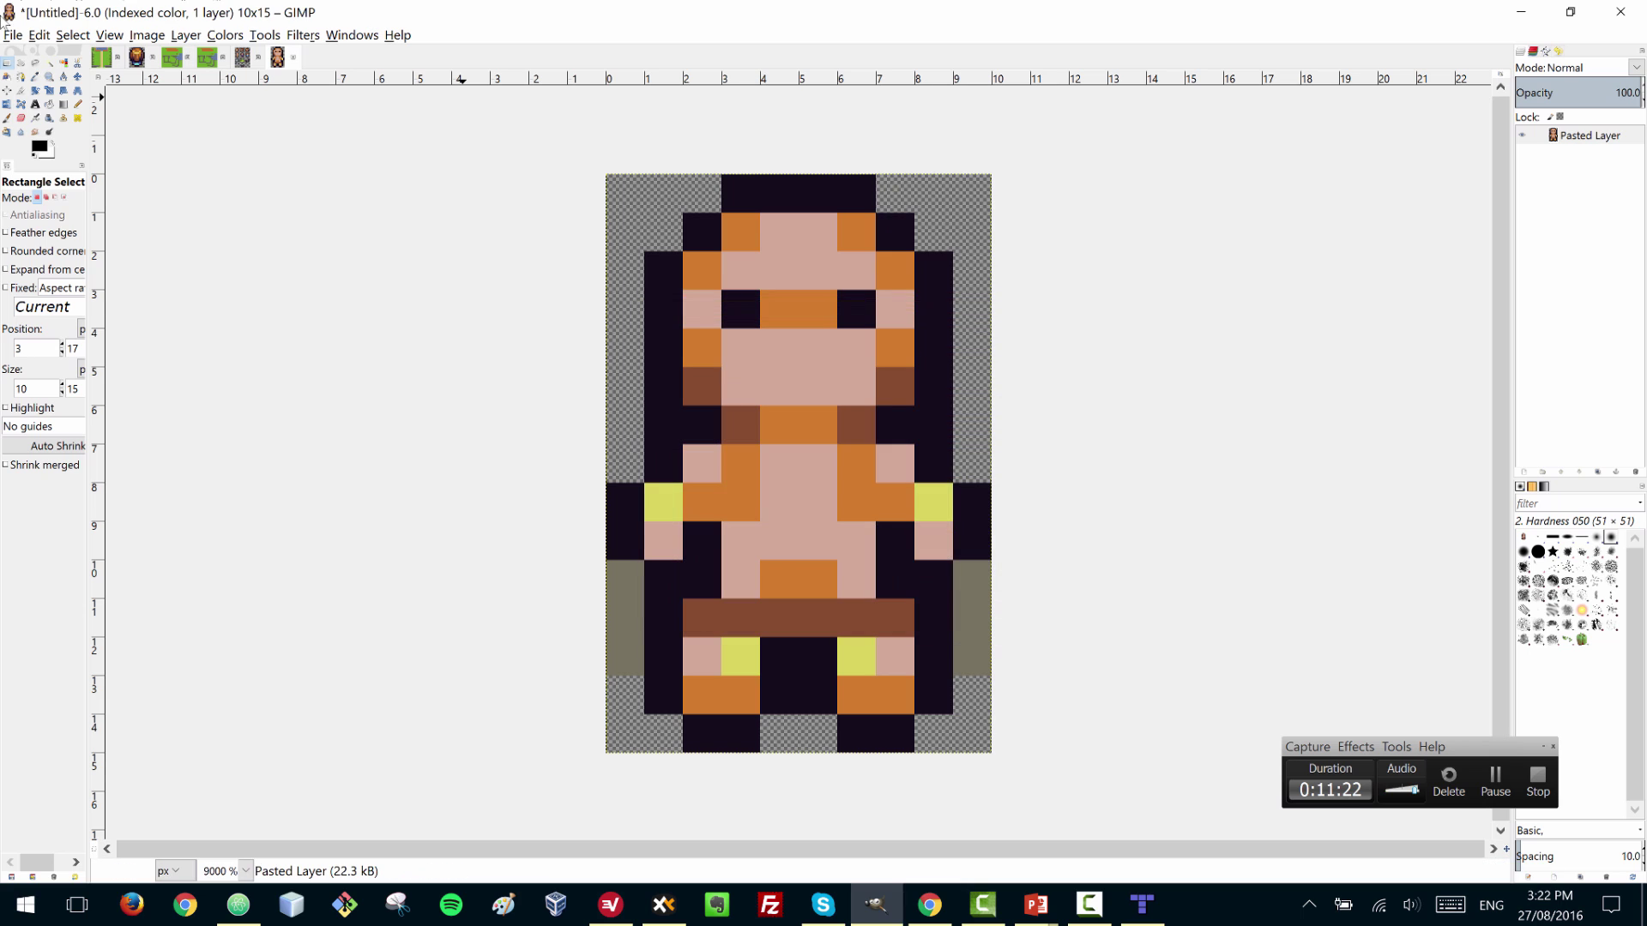
- Export the character image as character.png into the original assets folder
click(13, 36)
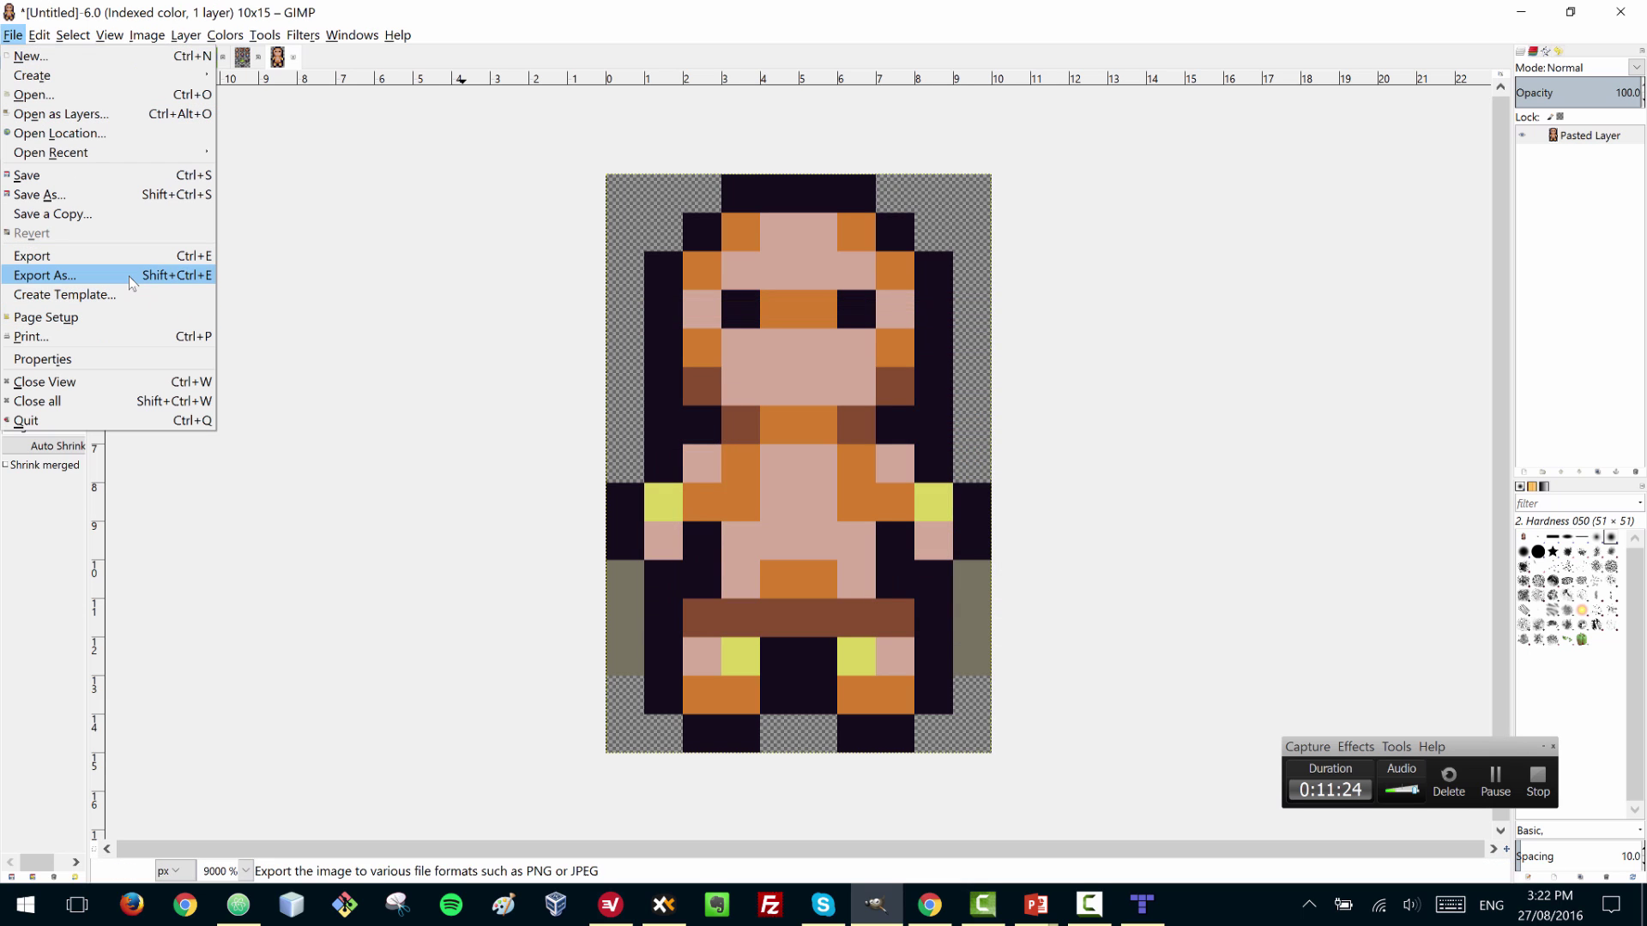
click(45, 276)
text(charact)
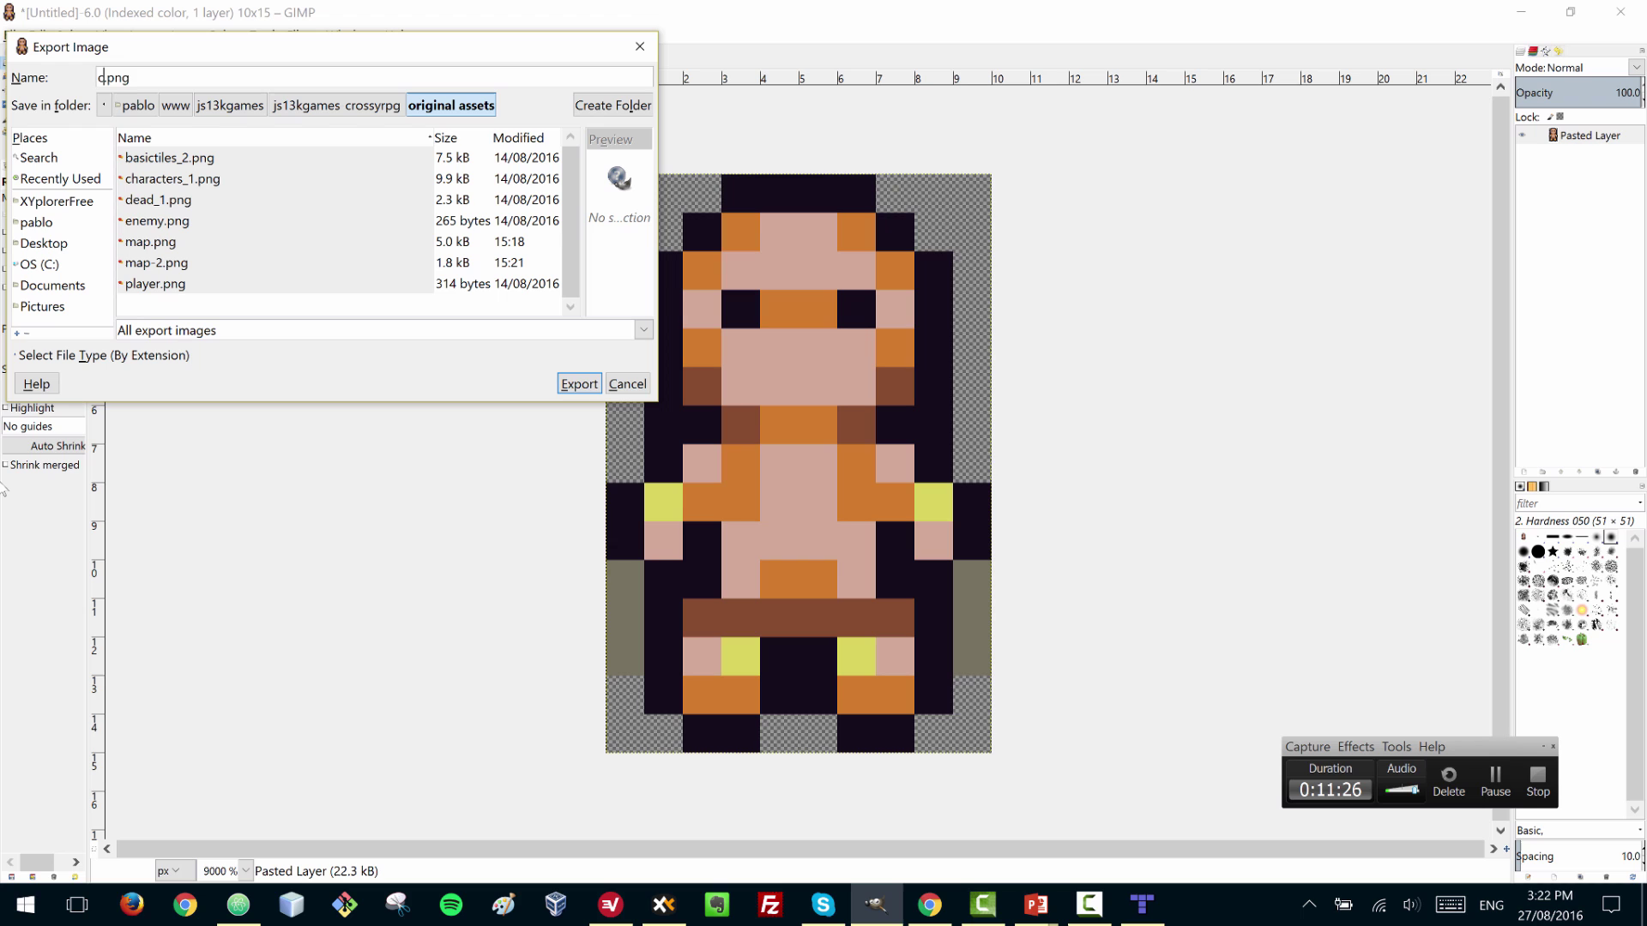
text(er)
key(Return)
key(Return)
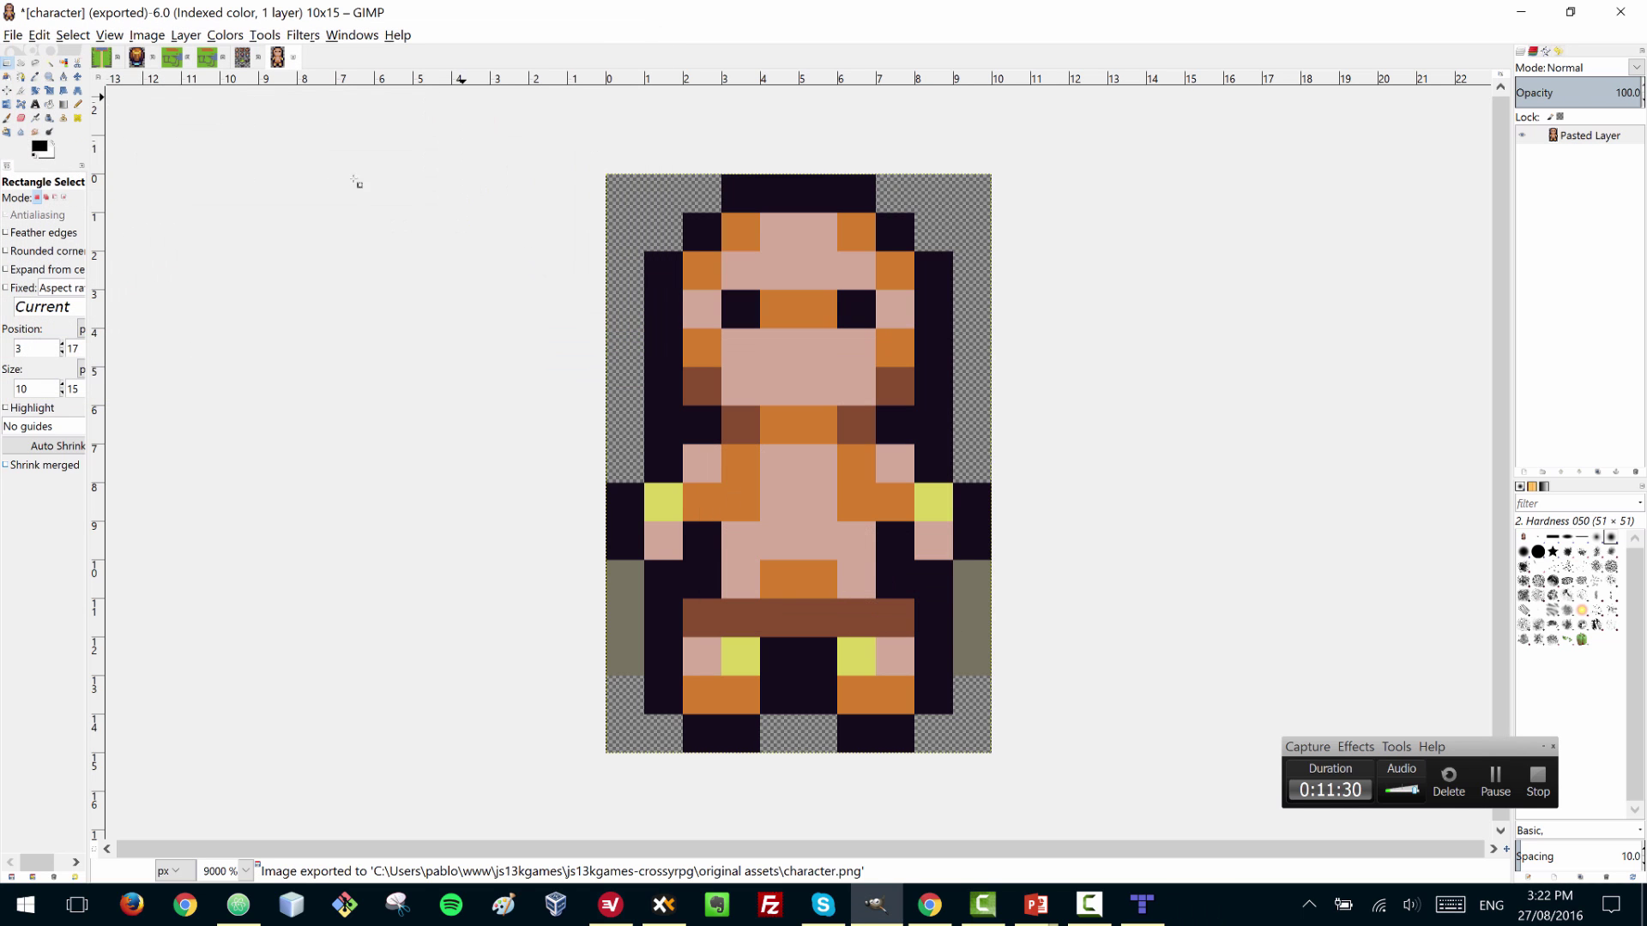
- Check the exported character.png, then select player.png and enemy.png in the assets folder
click(663, 905)
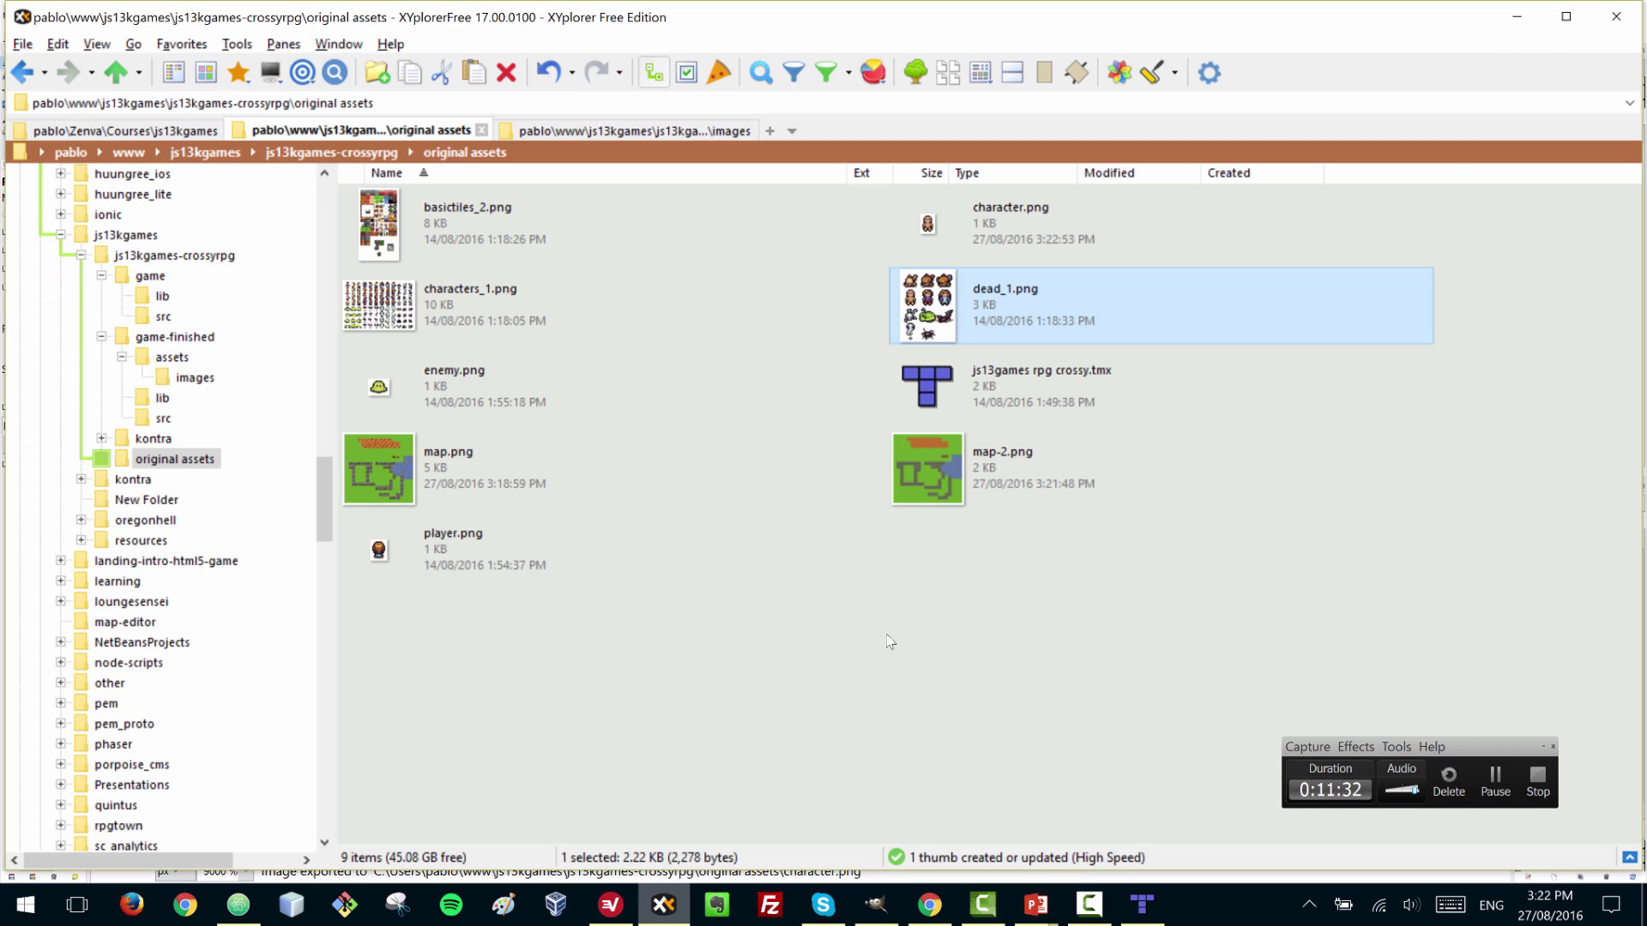
click(1004, 218)
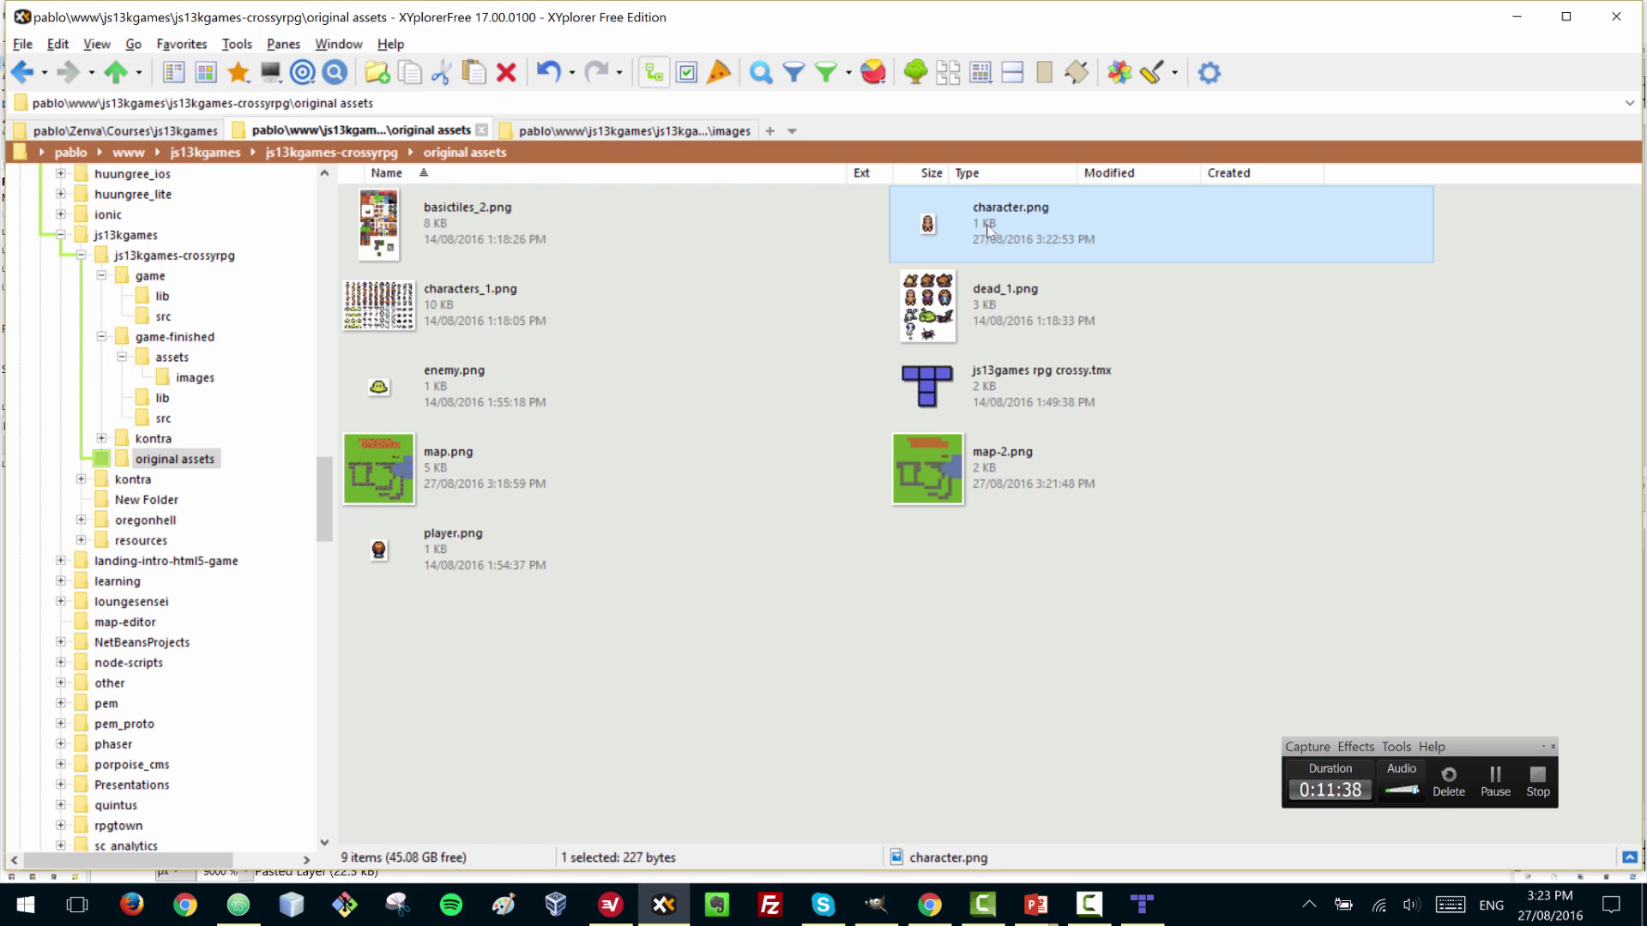
click(437, 557)
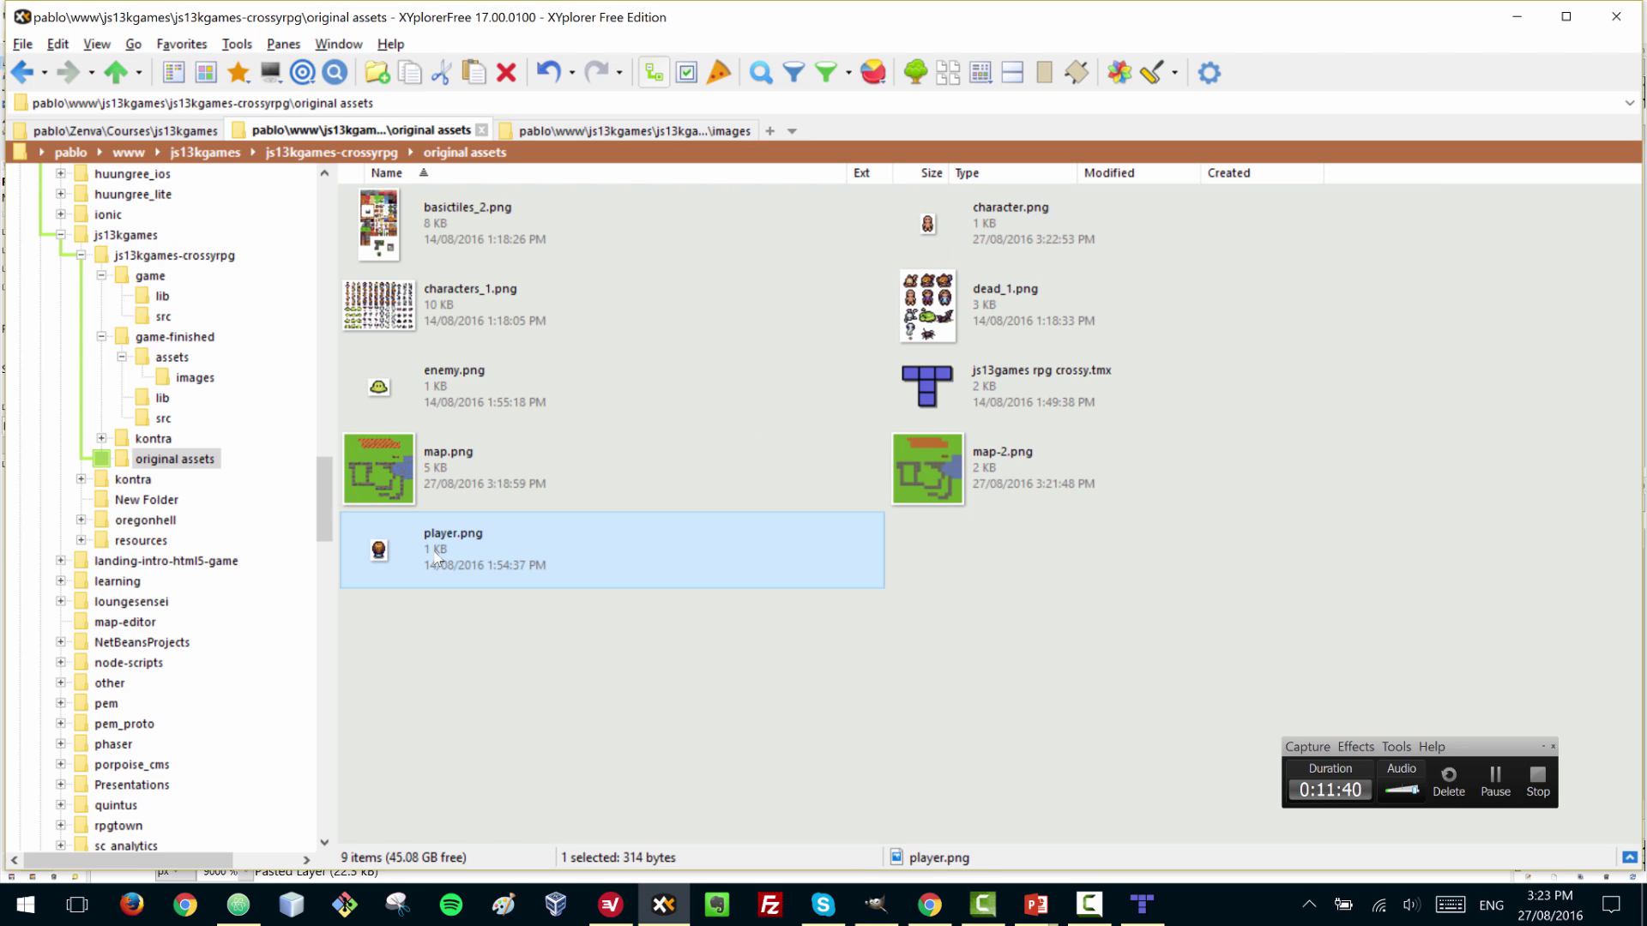
ctrl+click(467, 384)
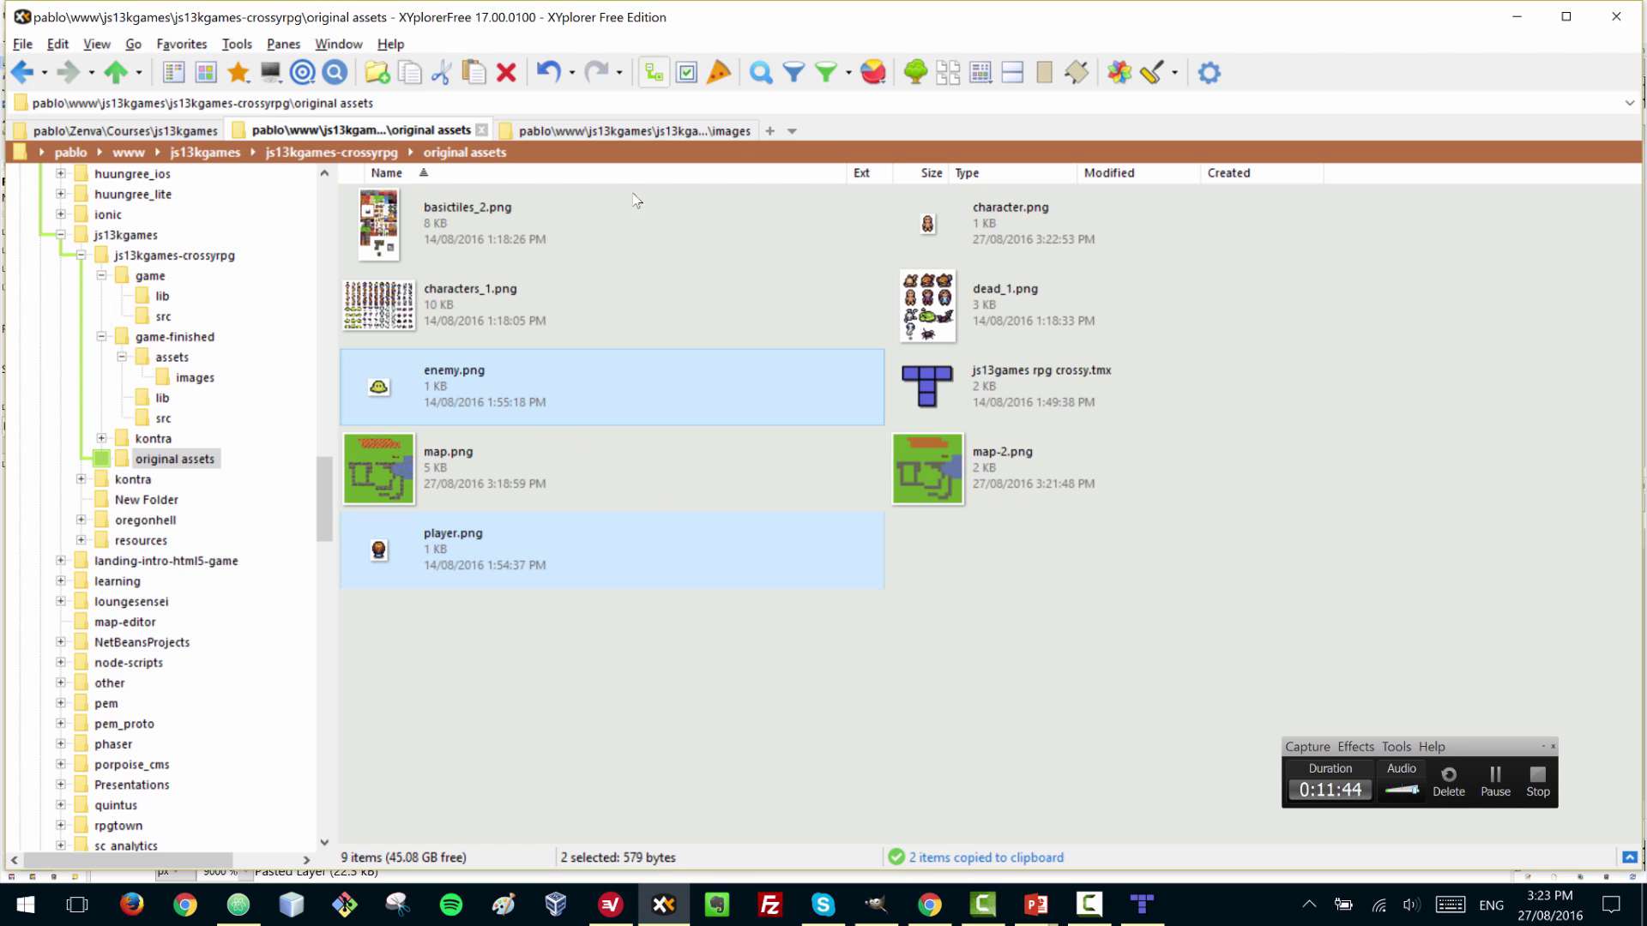
- Navigate from the original assets location into the crossyrpg game folder
click(614, 133)
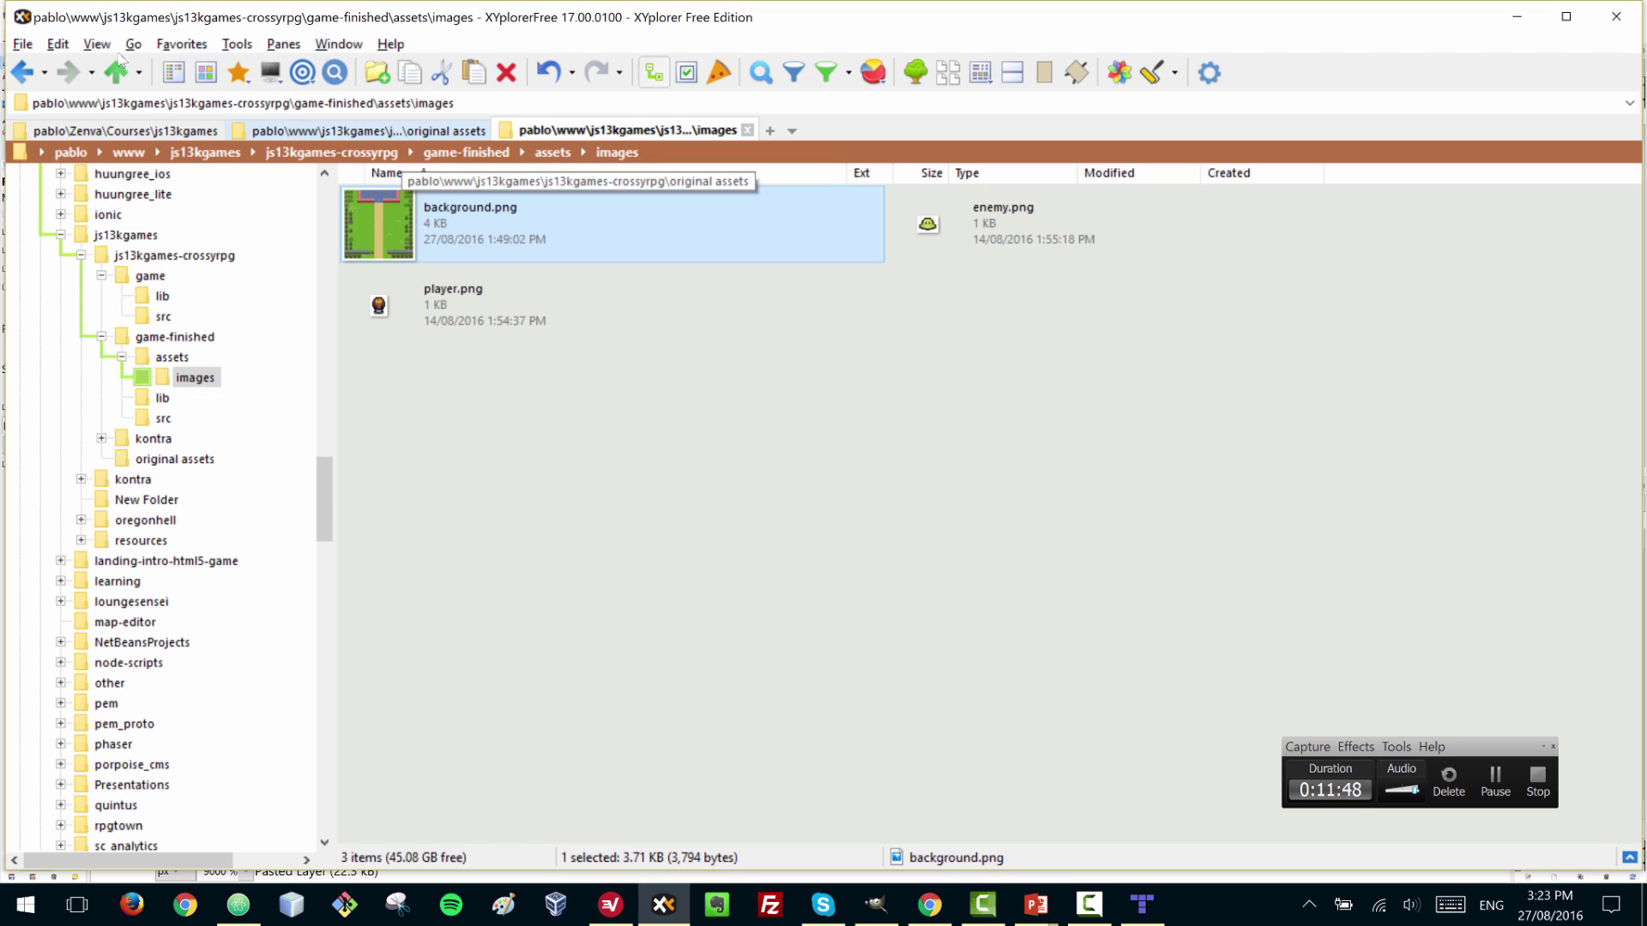
click(369, 131)
click(115, 72)
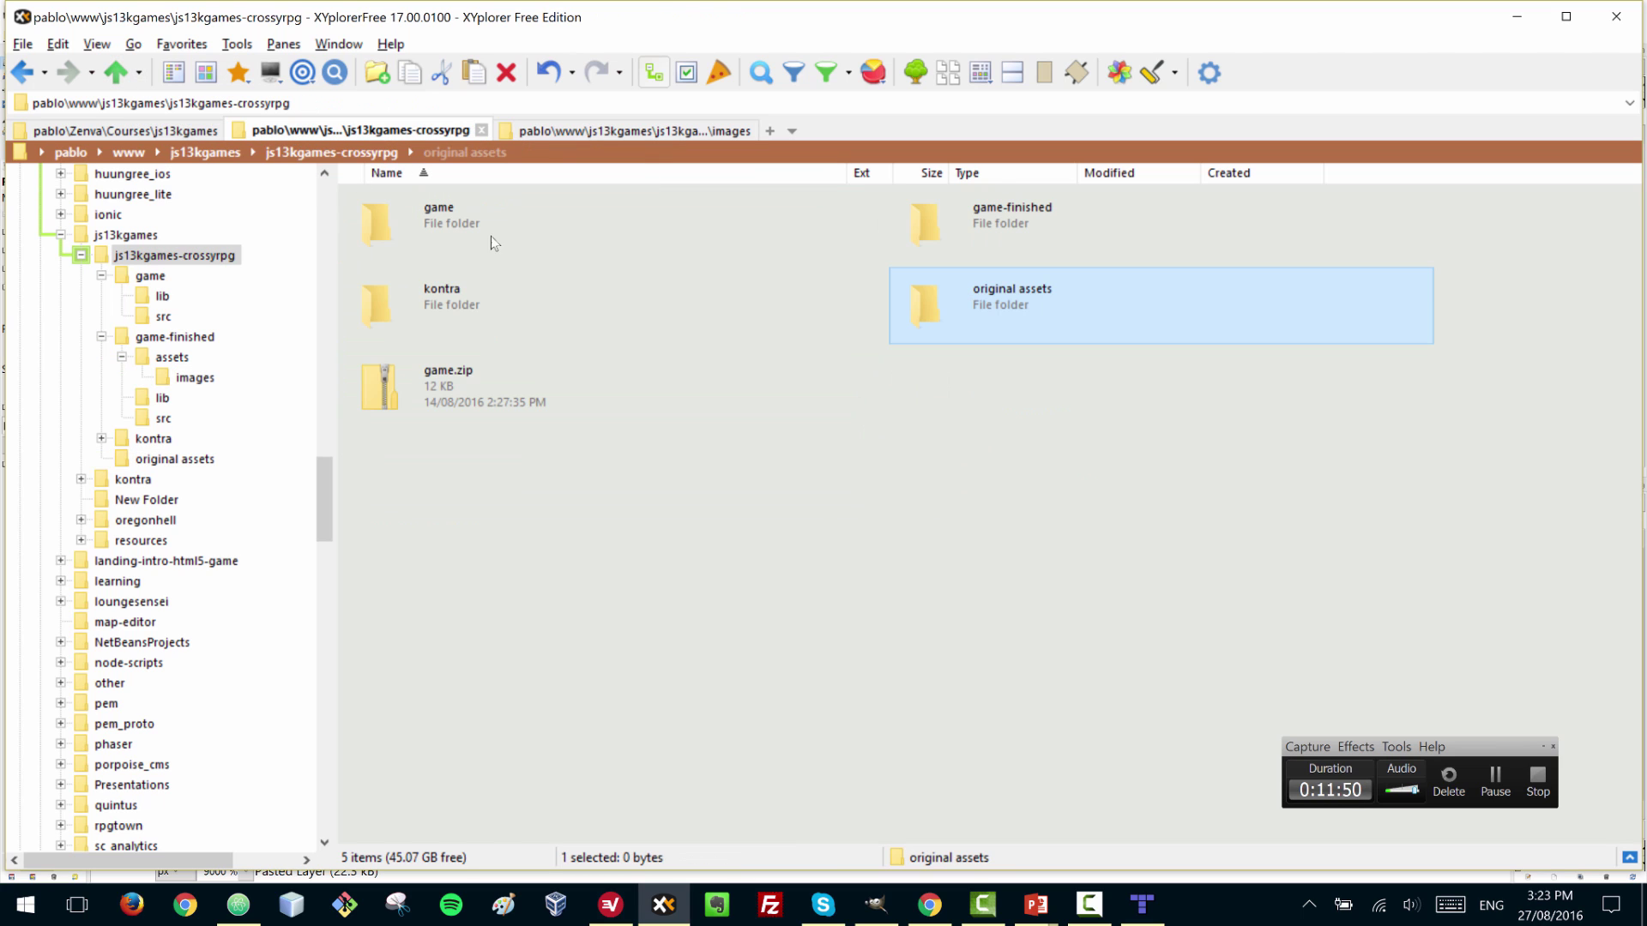
double_click(459, 216)
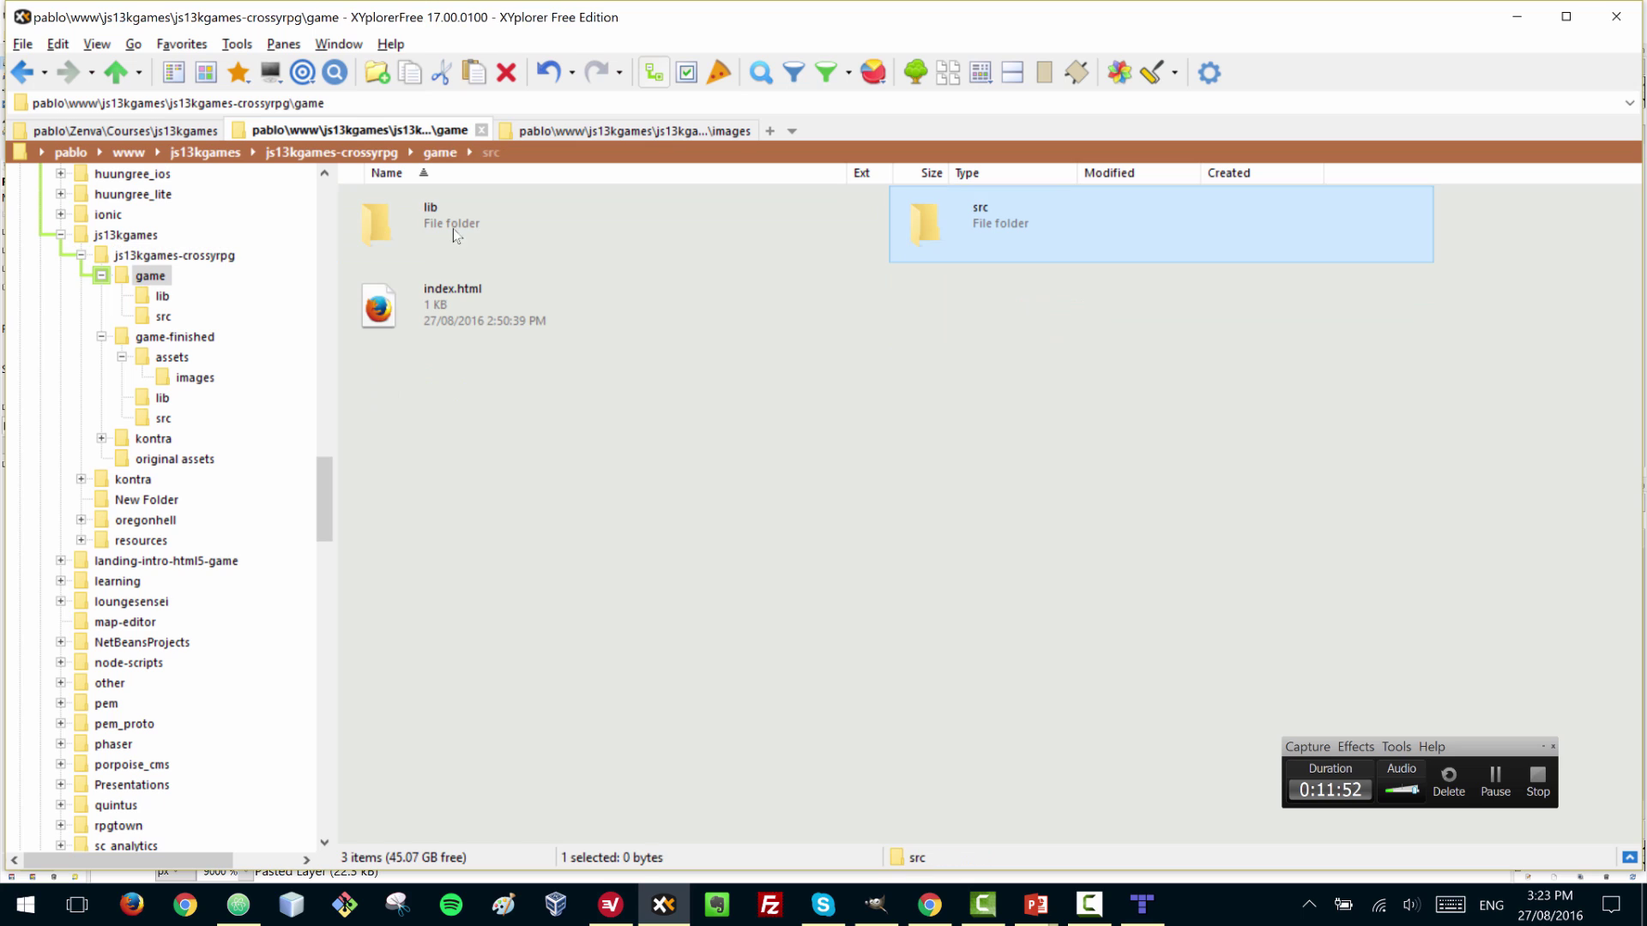
- Create an 'assets' folder in game with an 'images' folder inside it
right_click(772, 396)
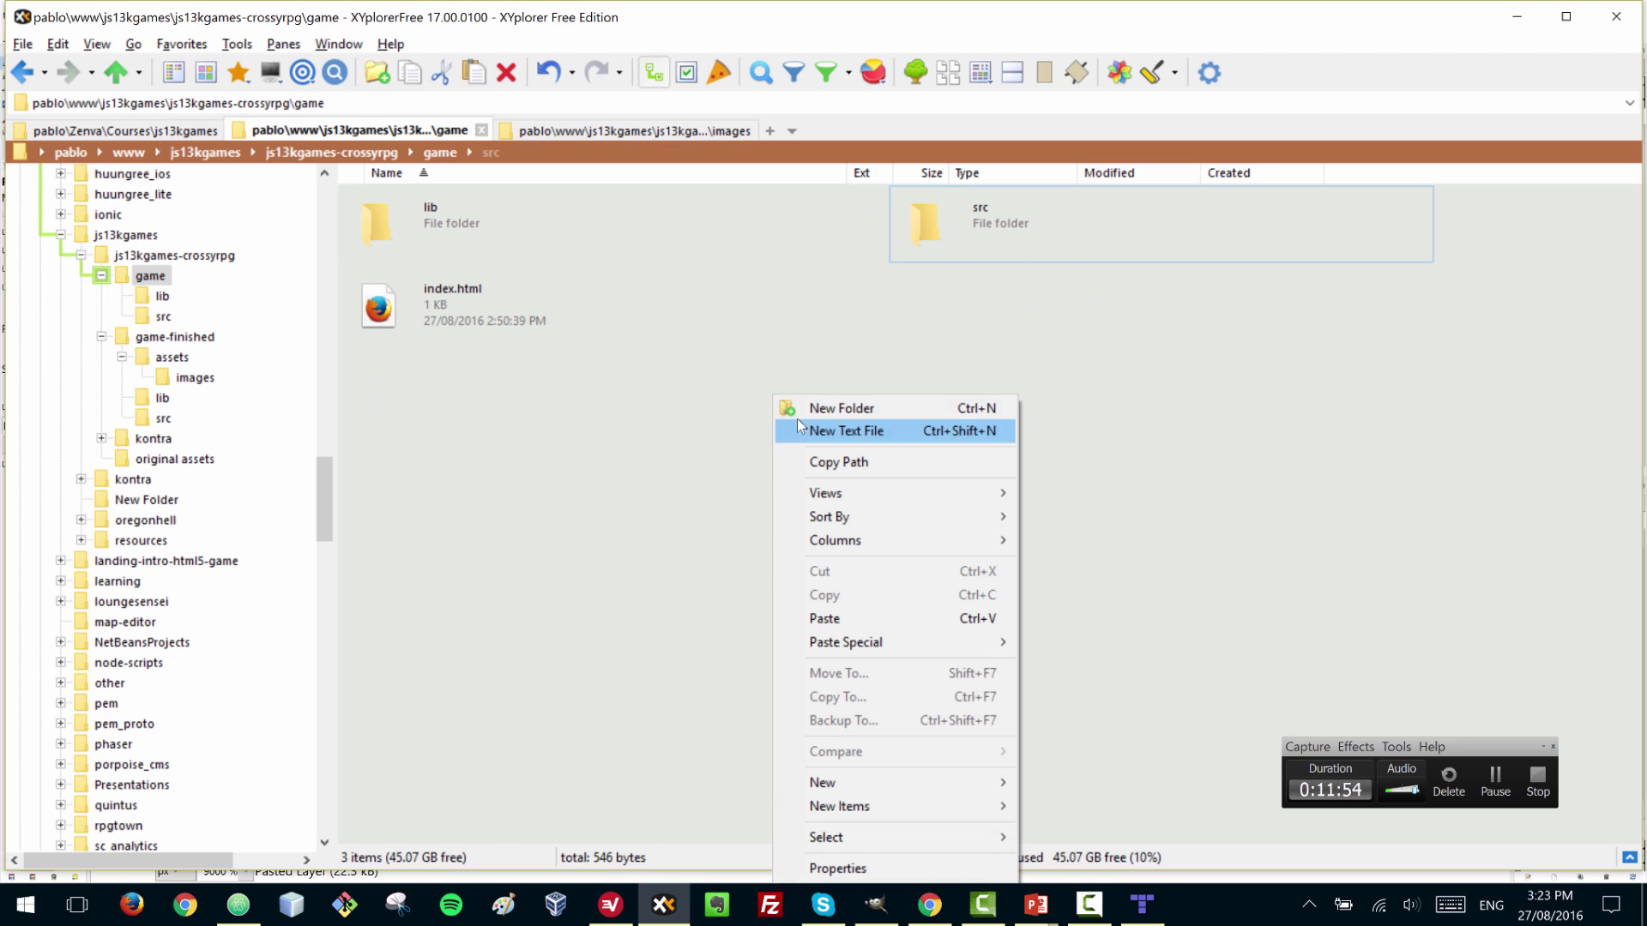
click(819, 409)
text(assets)
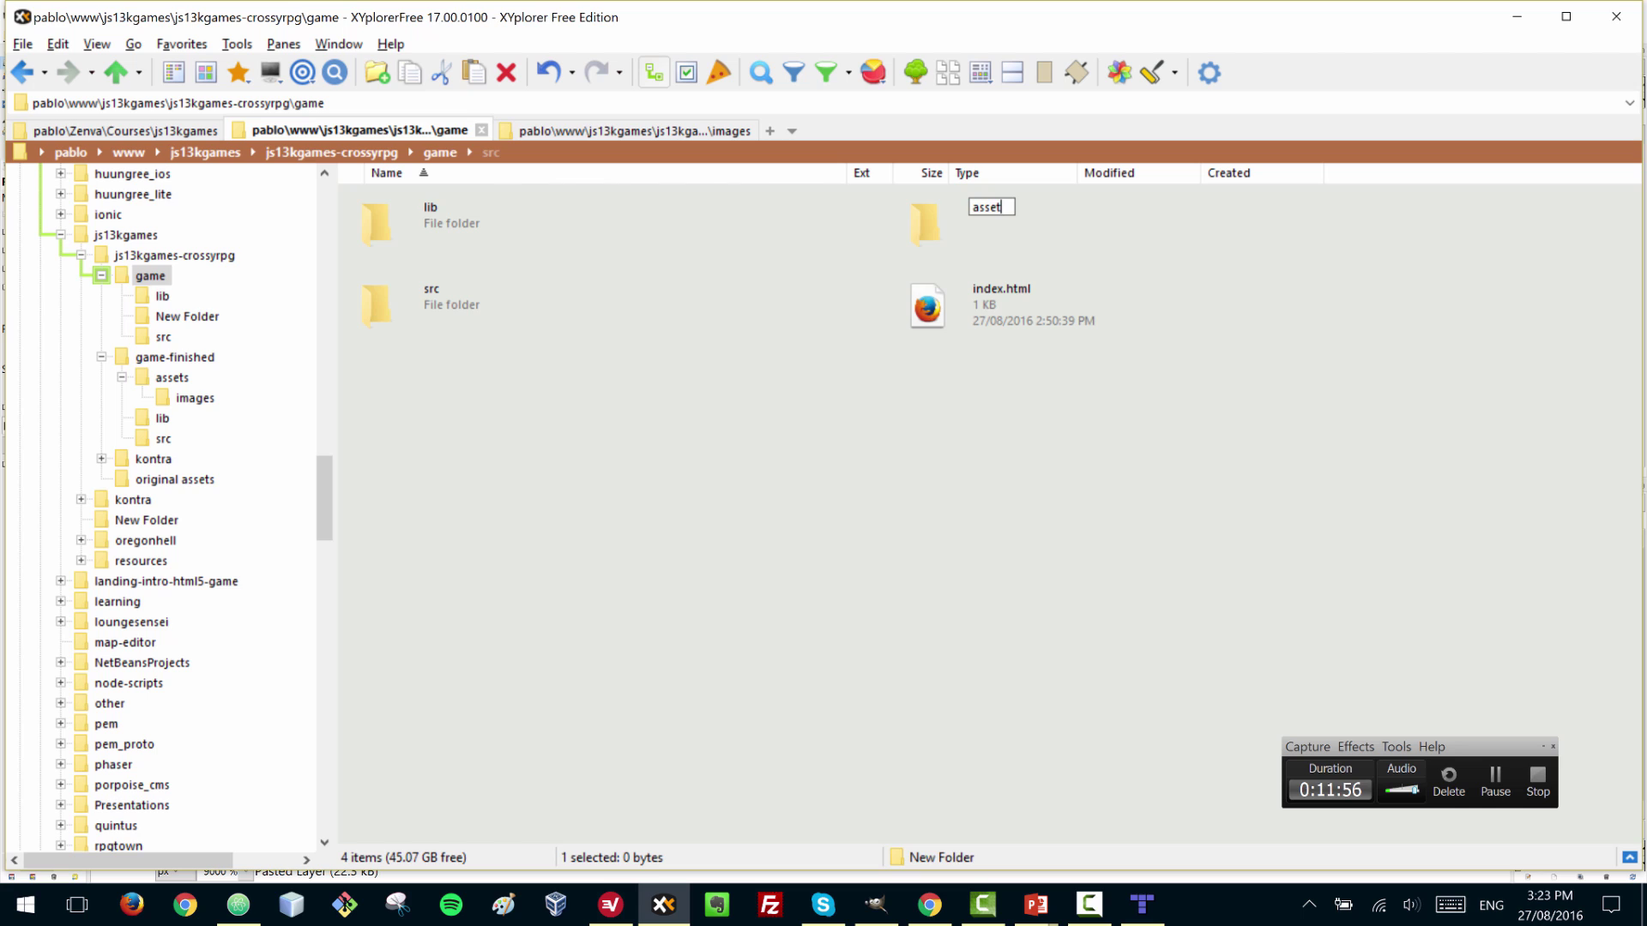
key(Return)
key(Return)
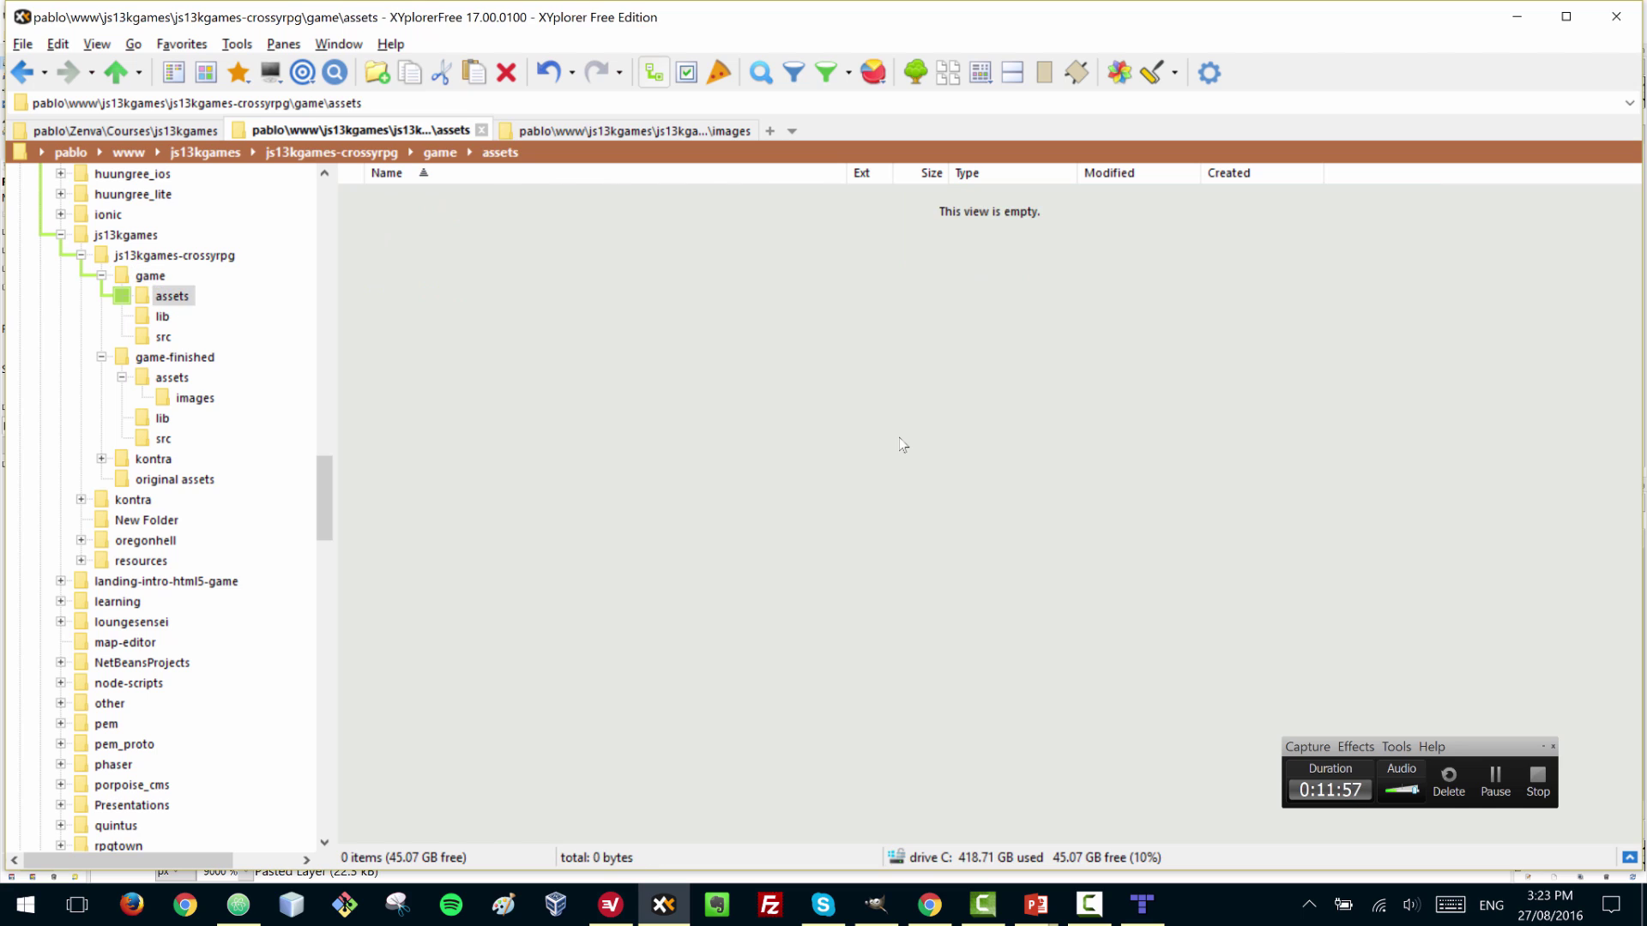
click(378, 73)
text(images)
key(Return)
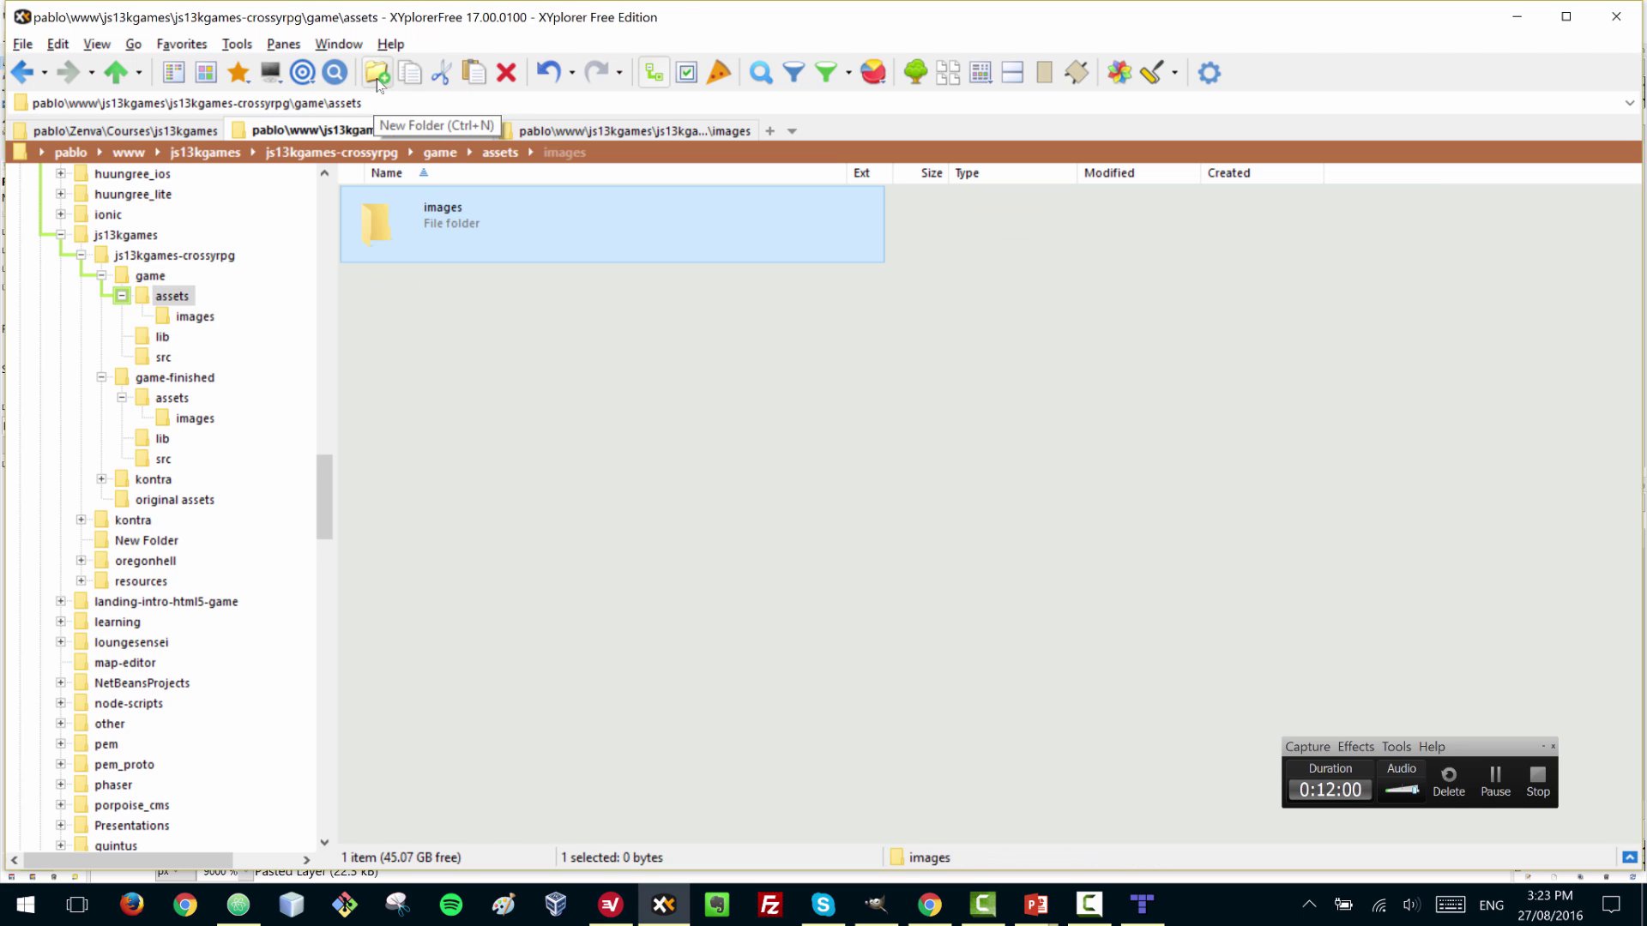
key(Return)
- Paste enemy.png and player.png into images, then copy background.png from the finished game's images folder
key(ctrl+v)
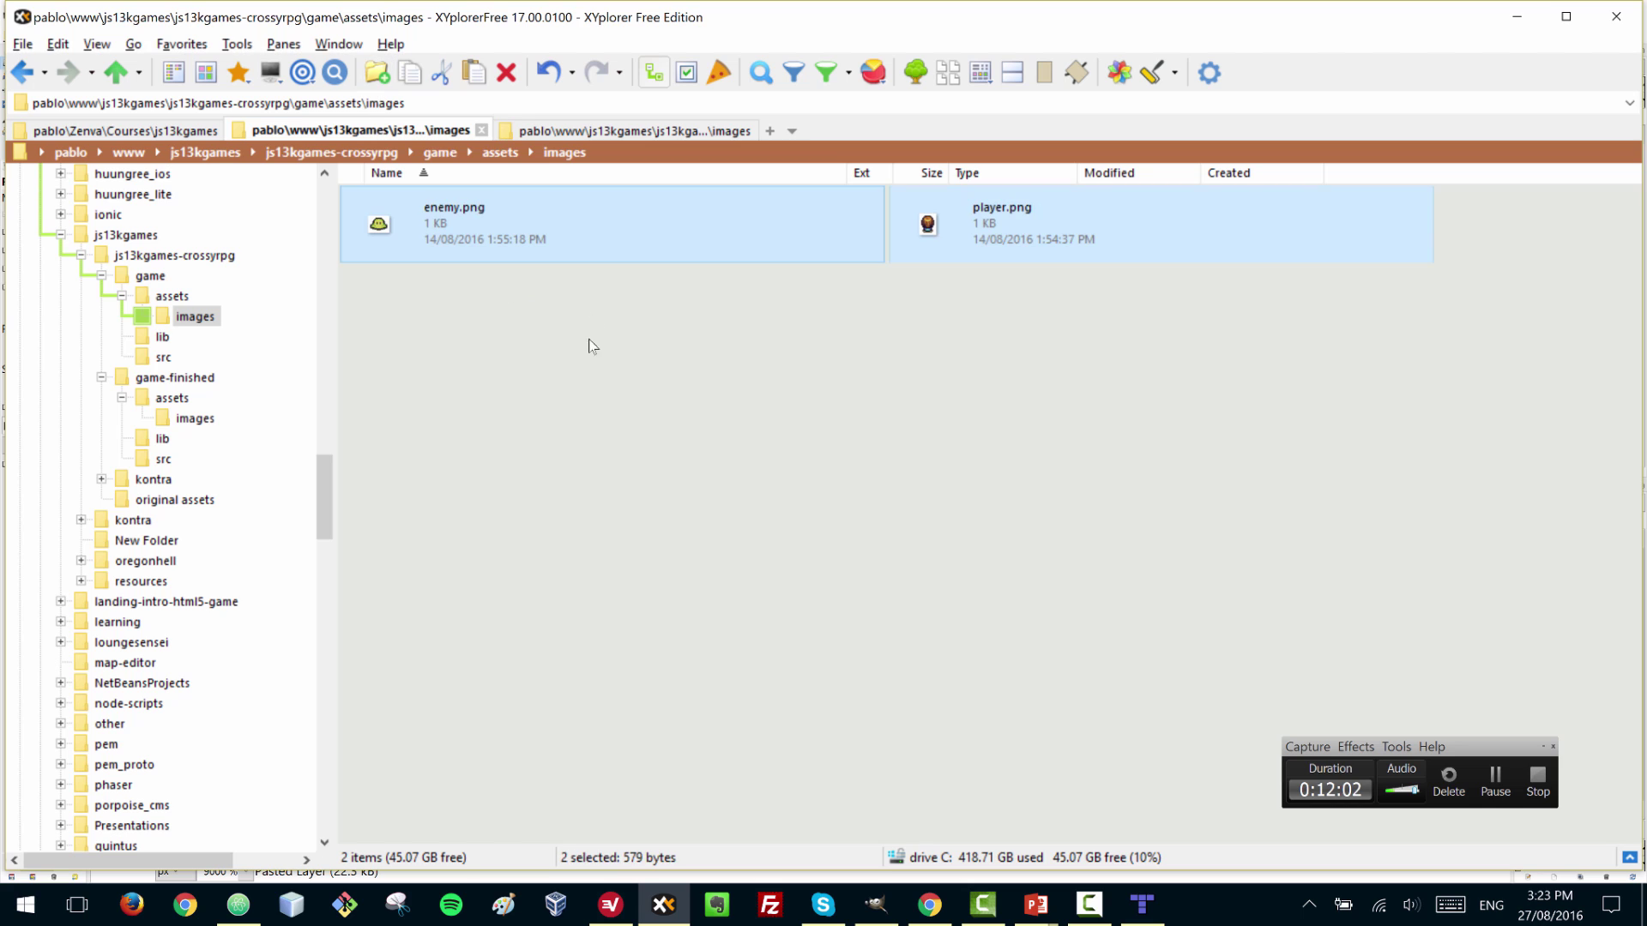
click(572, 129)
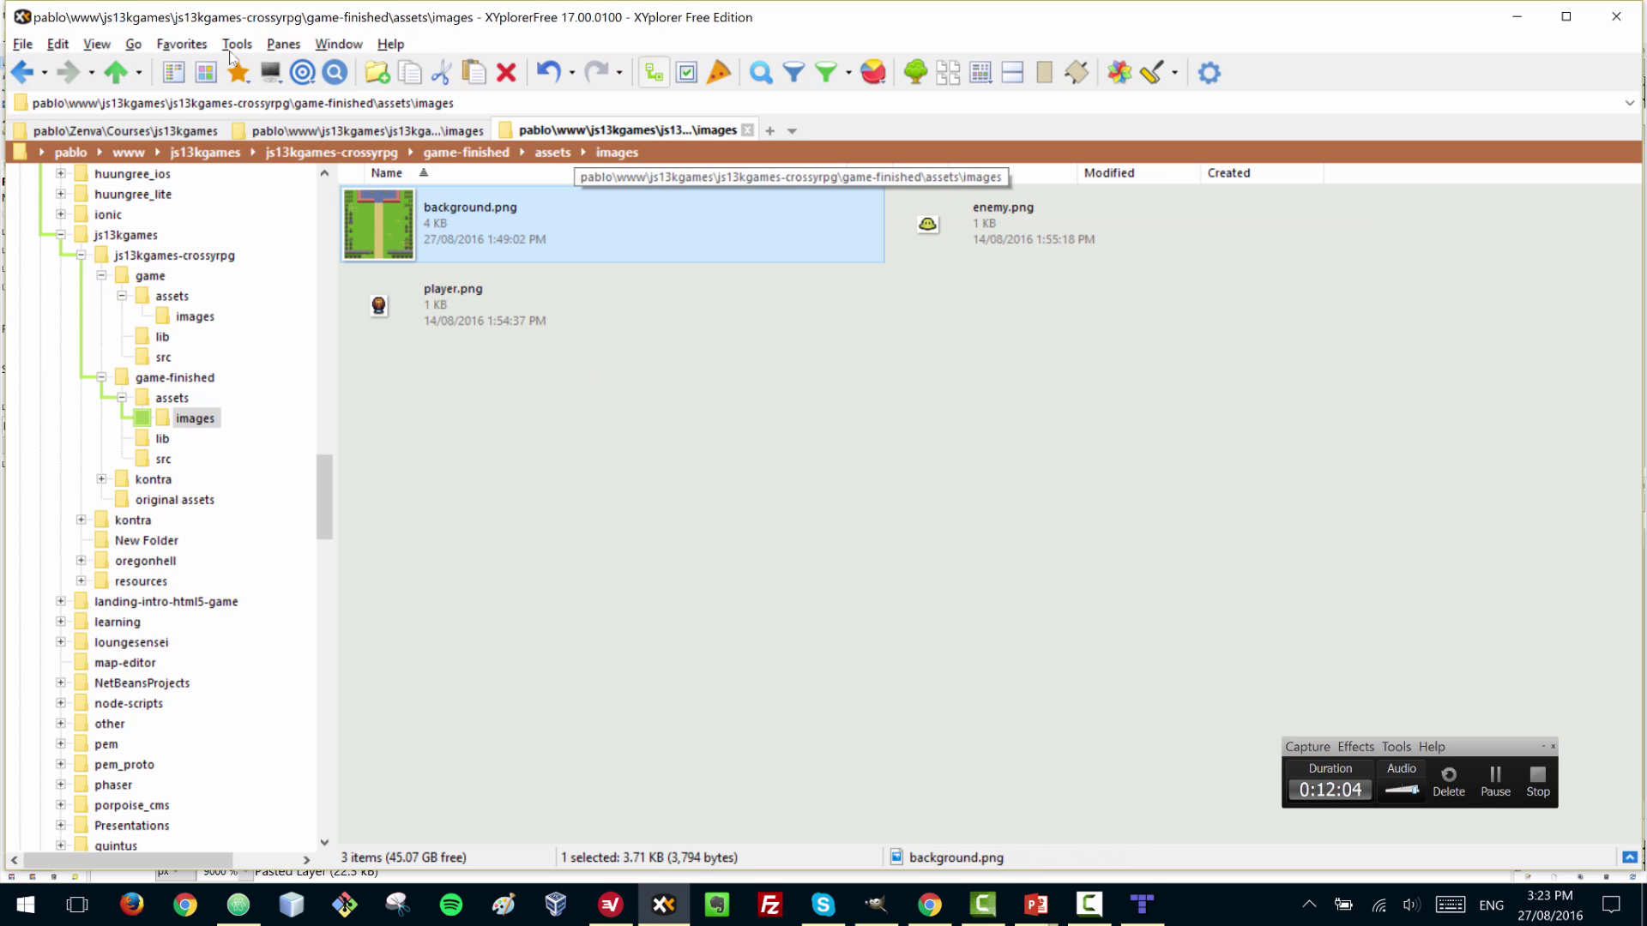
click(549, 240)
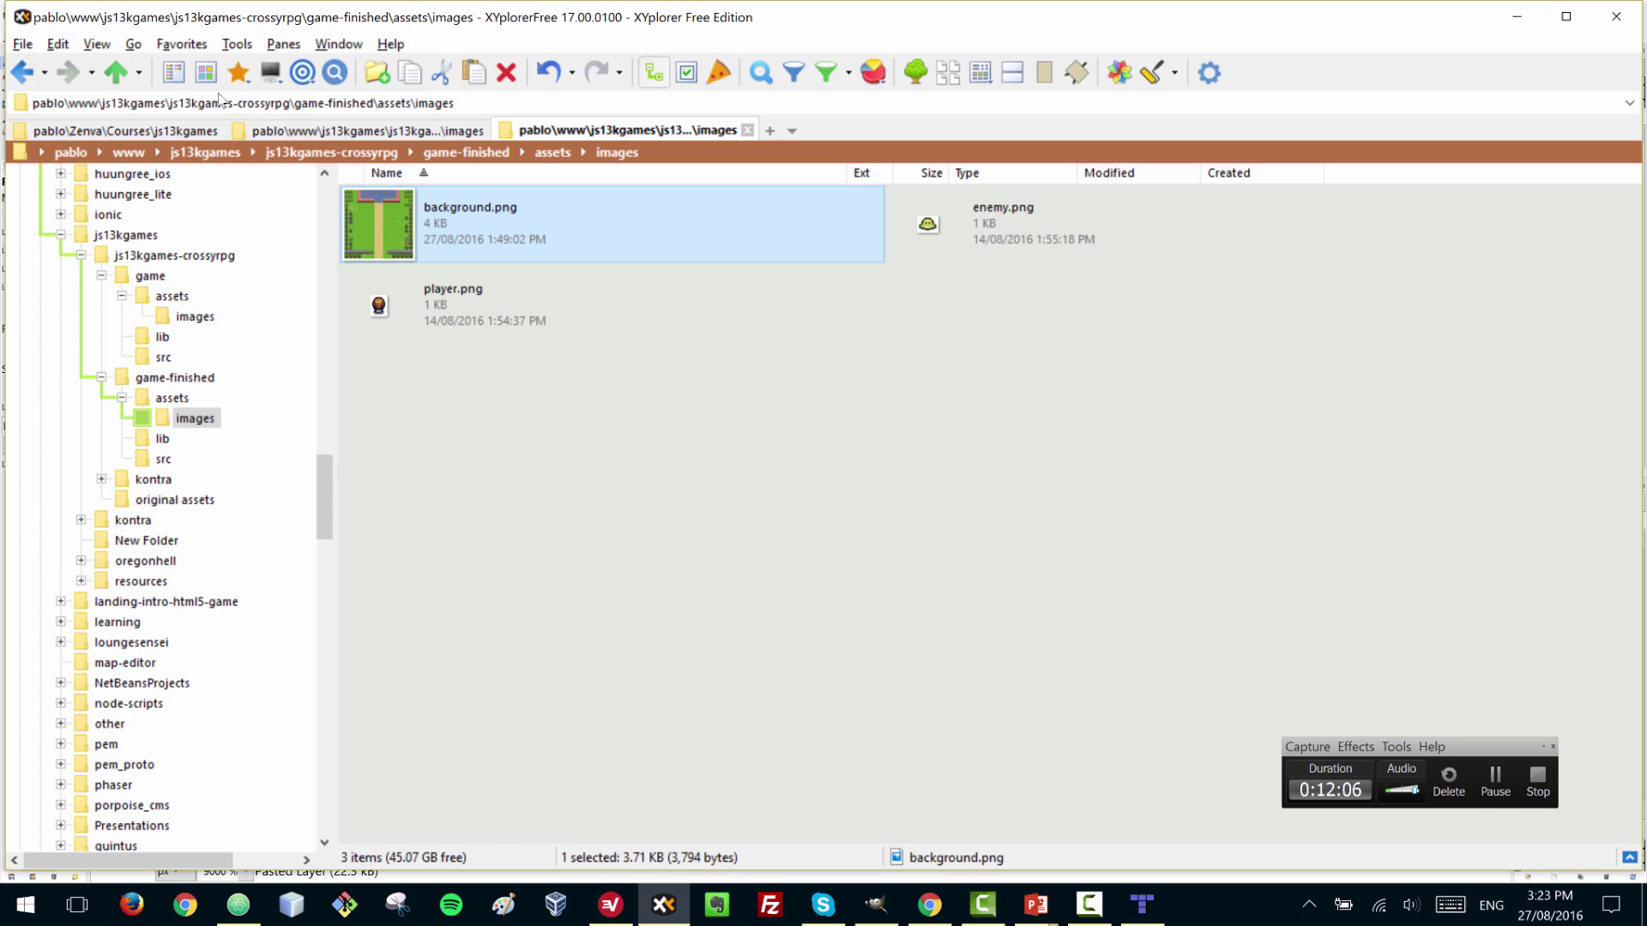
key(ctrl+c)
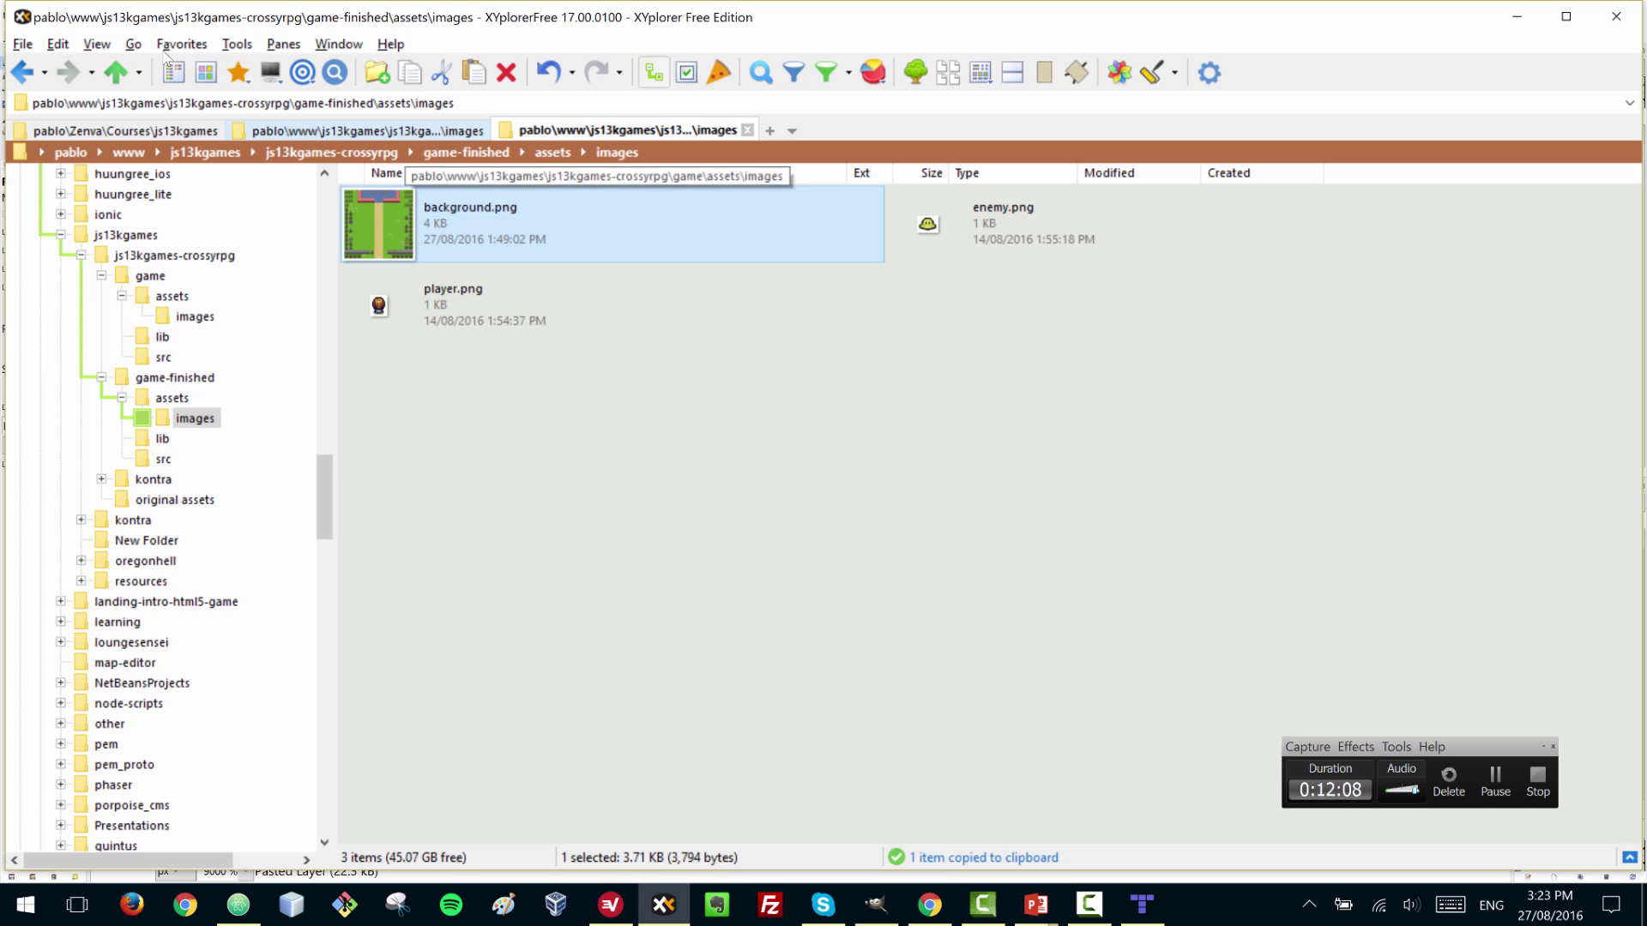
click(403, 130)
key(ctrl+v)
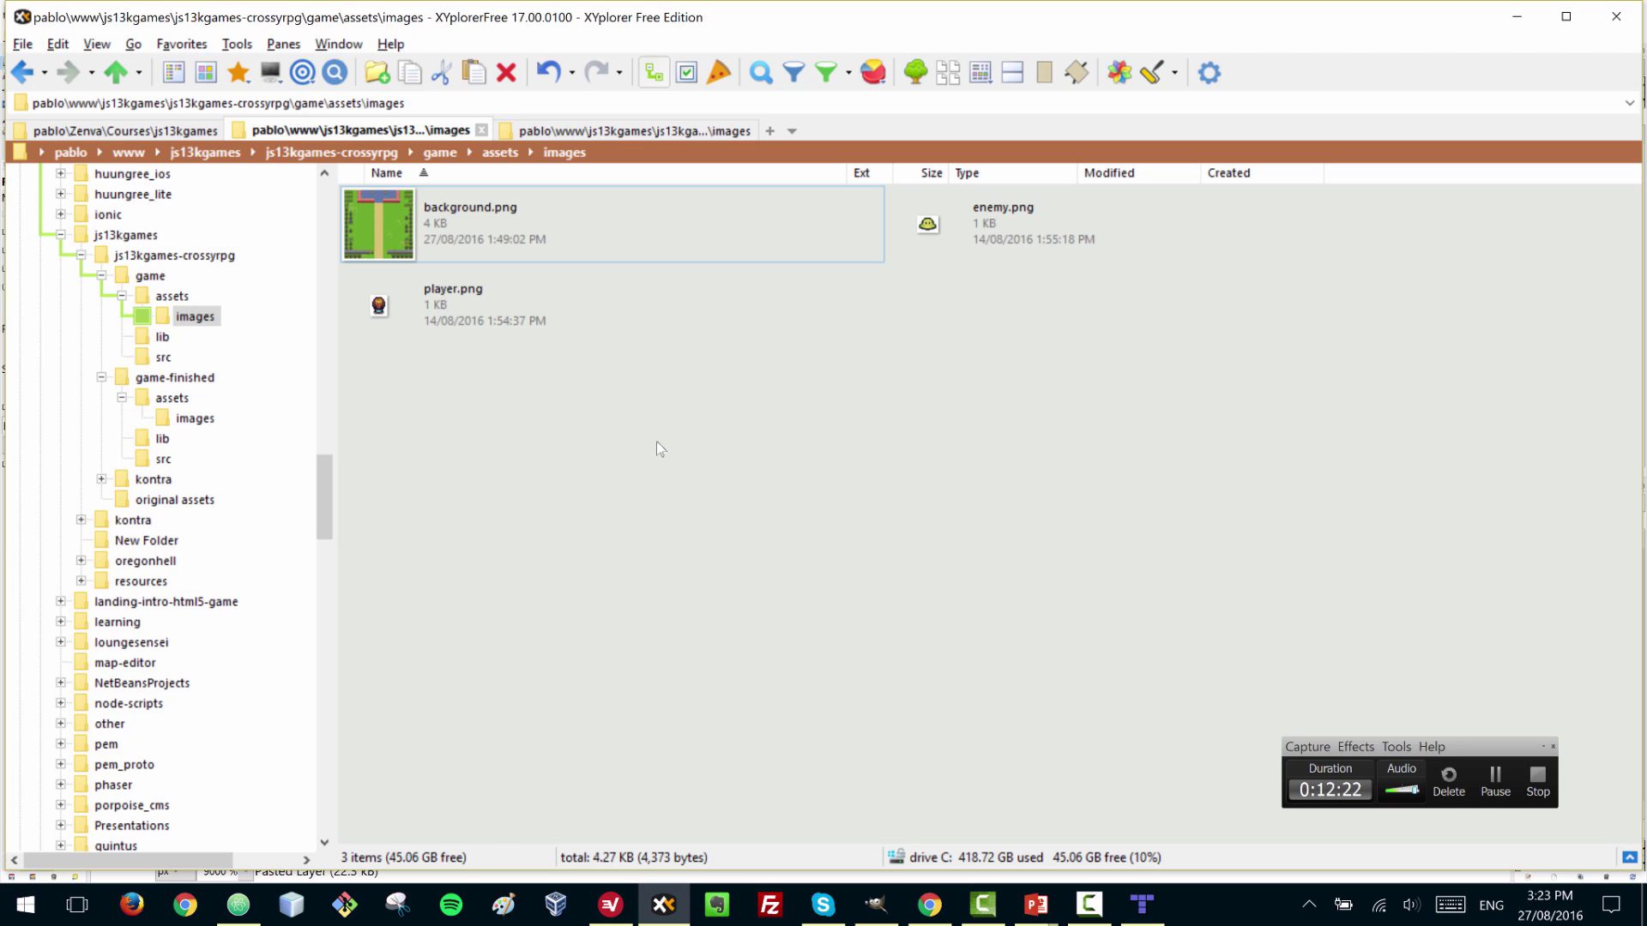
key(alt+Tab)
key(alt+Tab)
key(alt+Tab)
key(alt+Tab)
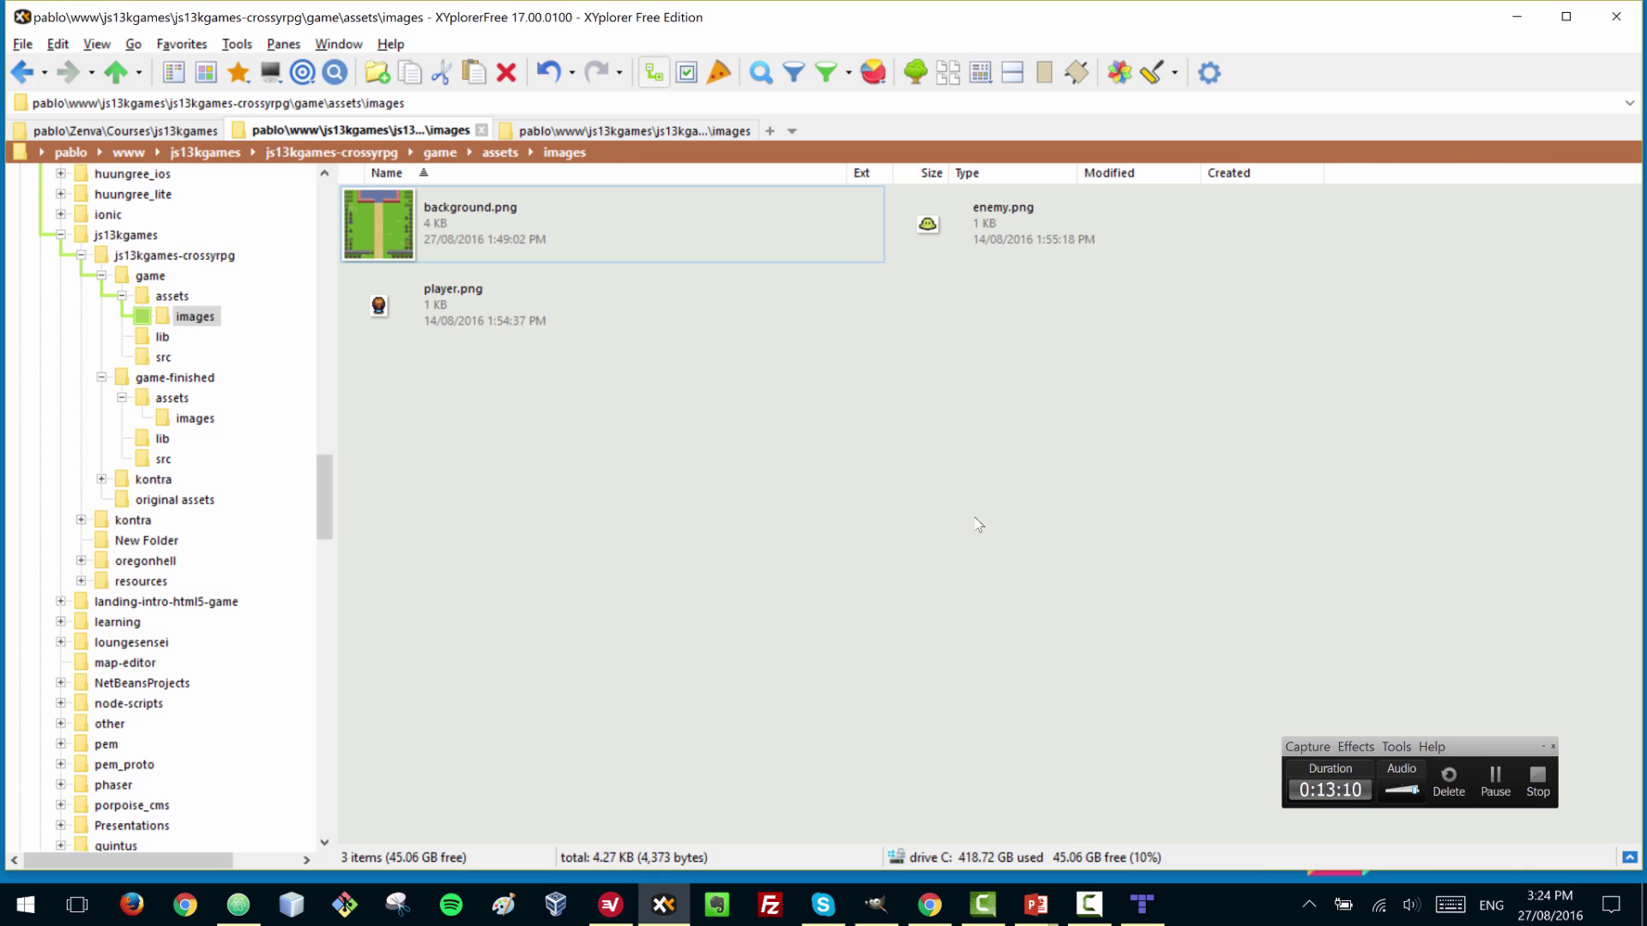
- Check the 16 px tile width and height in Tiled's New Map settings, then cancel
click(1142, 904)
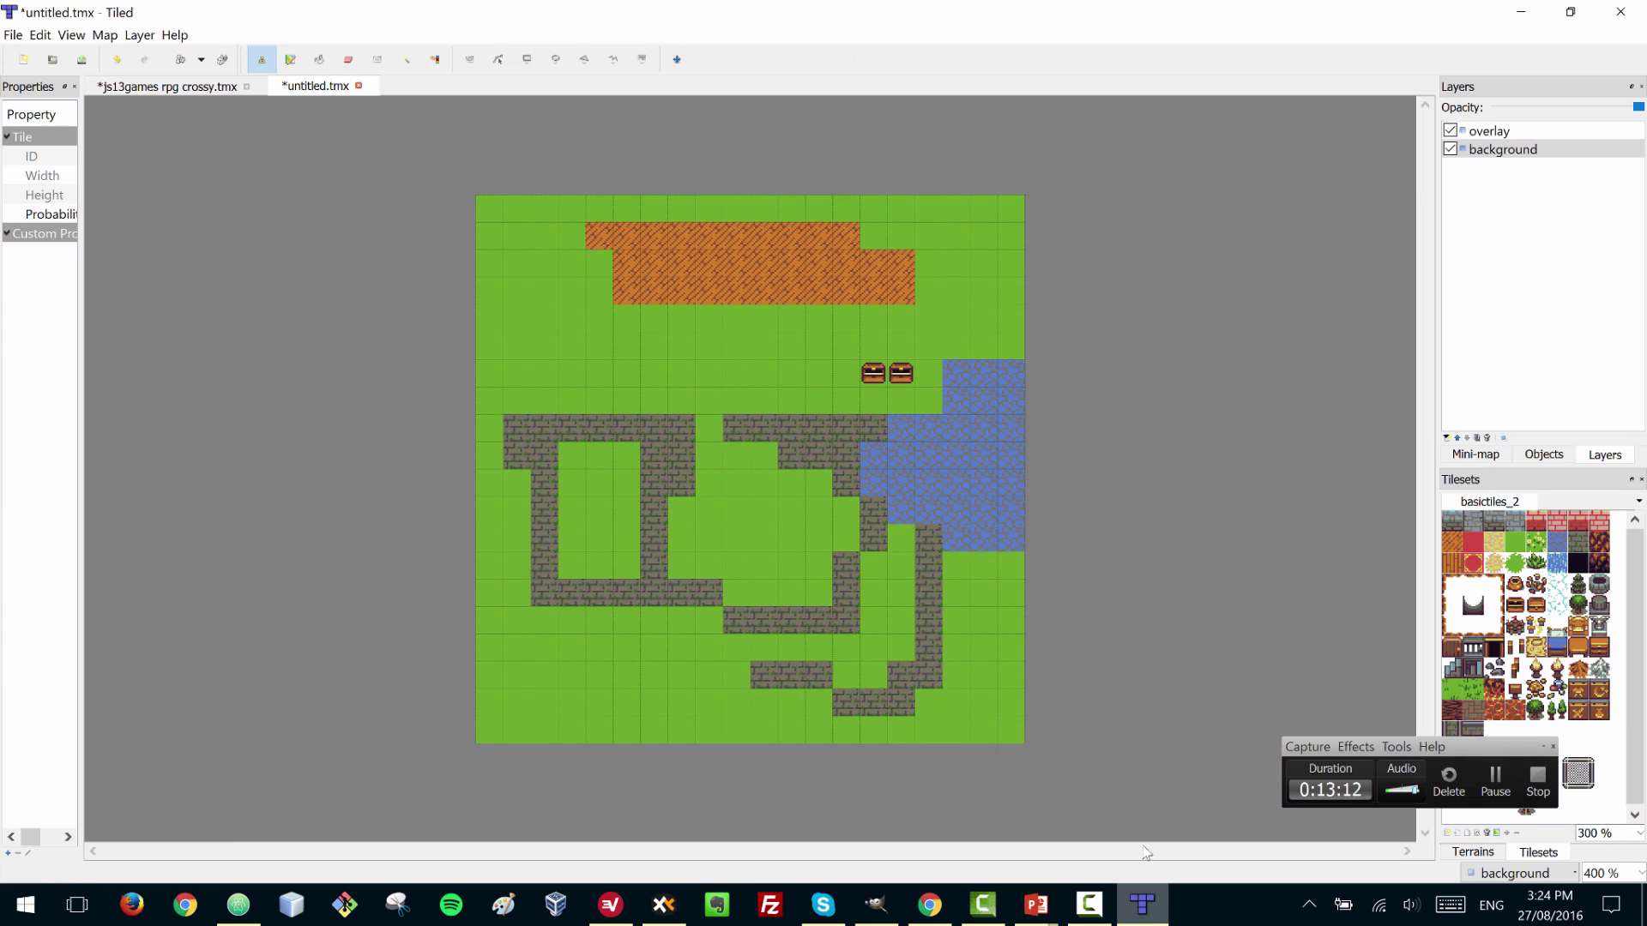
click(13, 34)
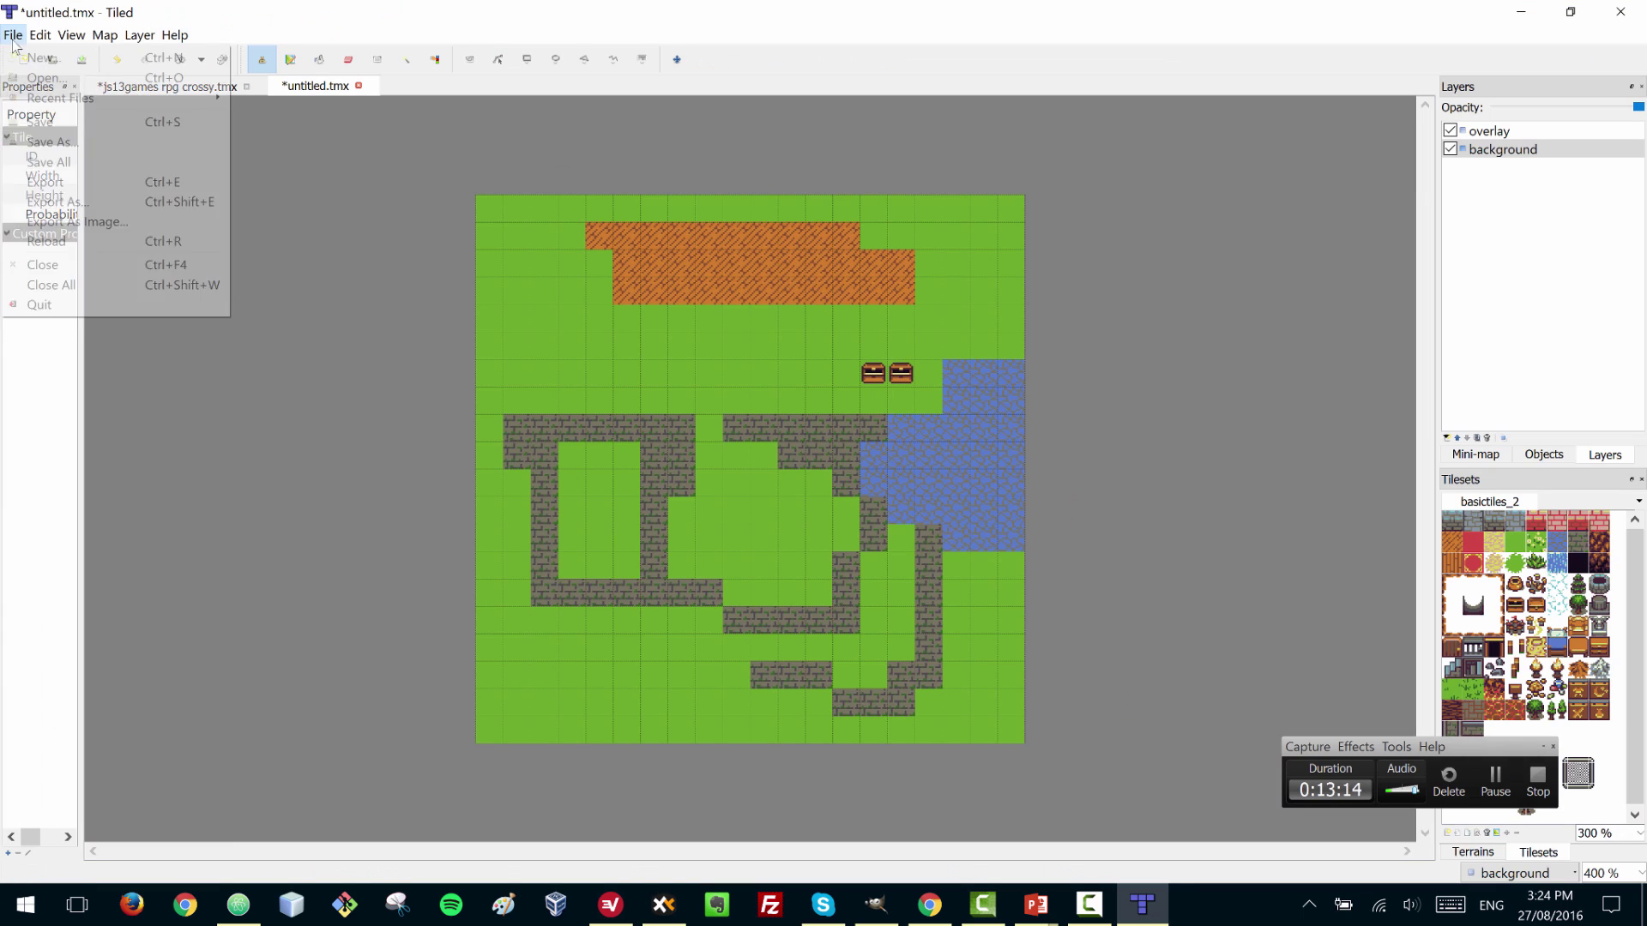
click(34, 59)
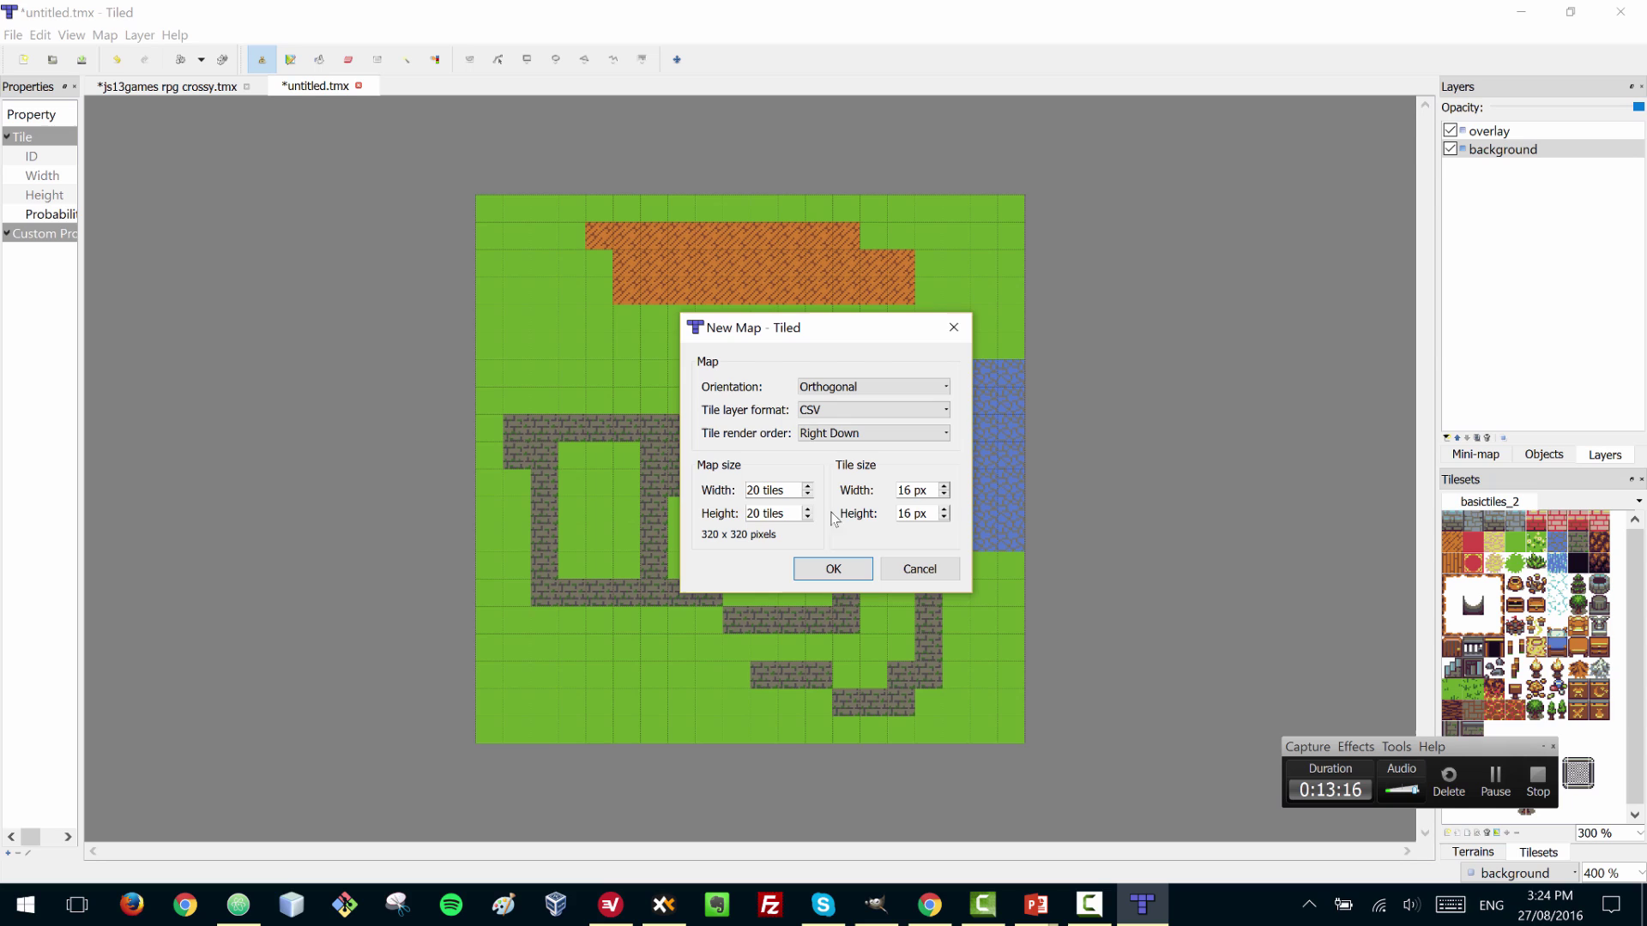
click(907, 490)
double_click(903, 513)
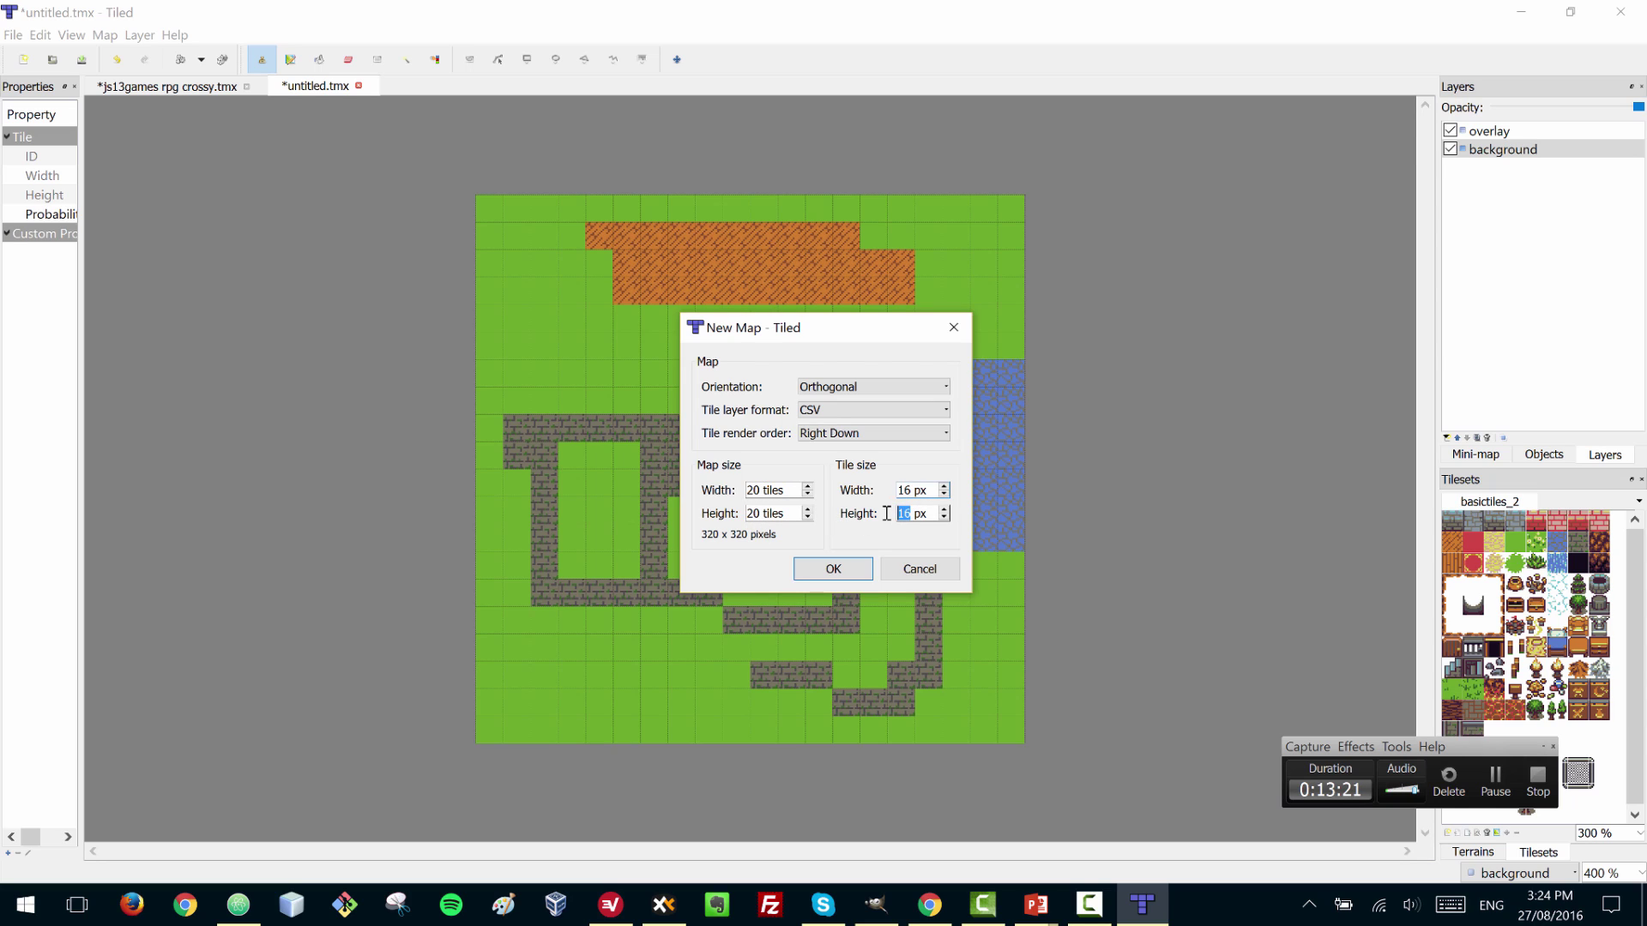
click(935, 571)
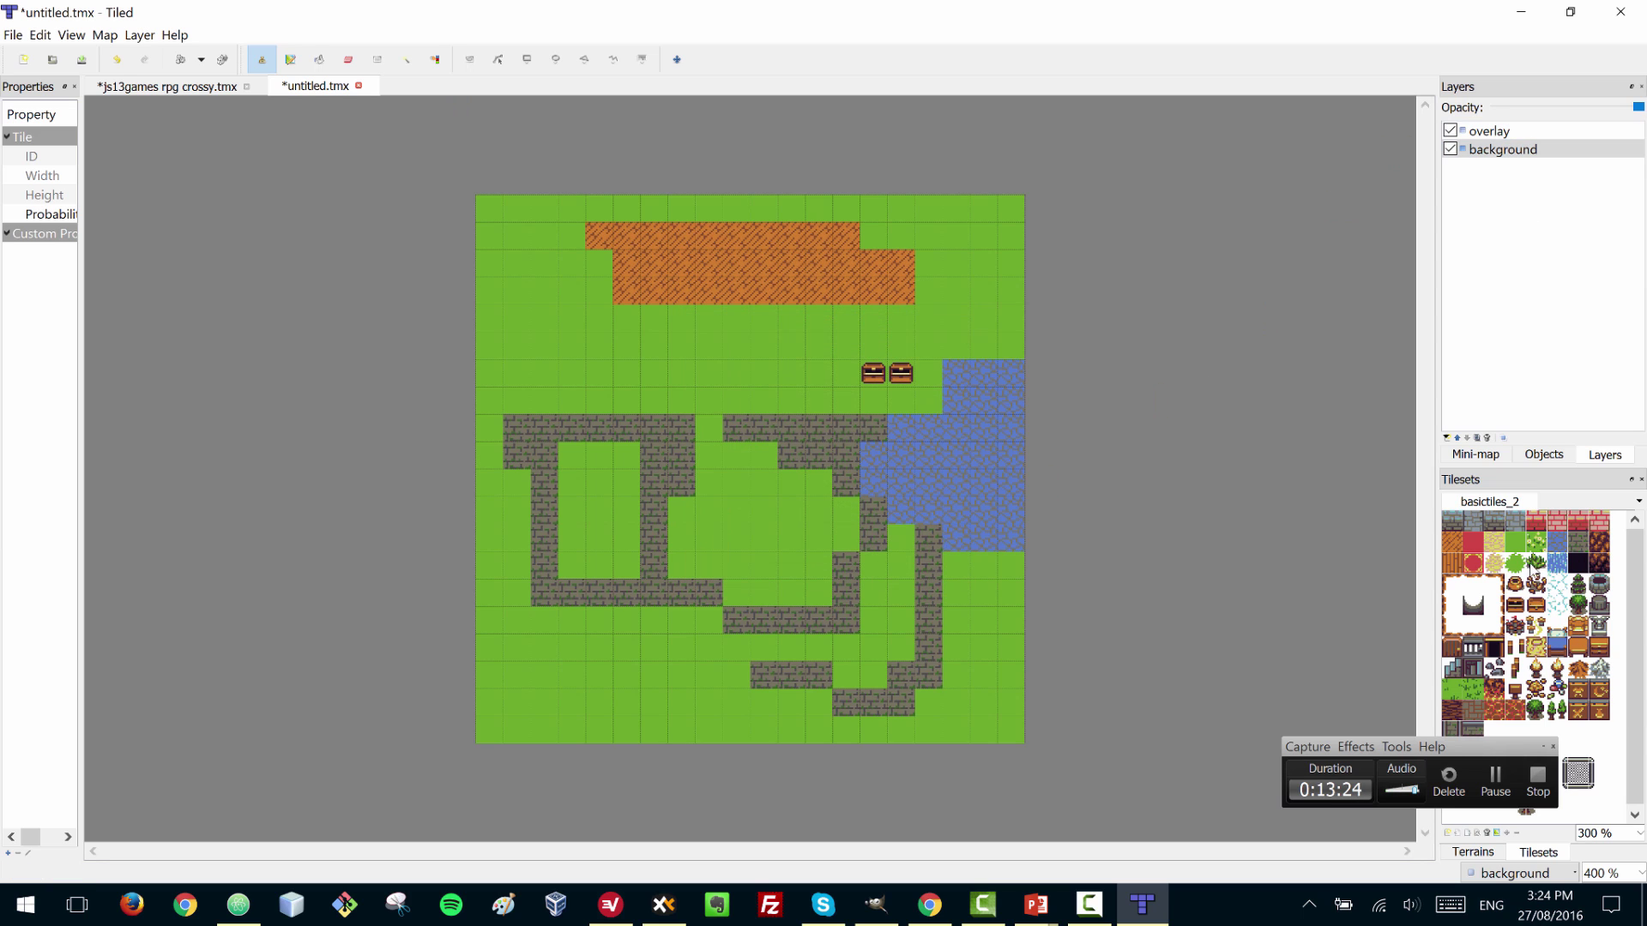
- Enlarge the tileset tiles, pick the bush tile, select the background layer and widen the panels
ctrl+scroll(1523, 603, up, 3)
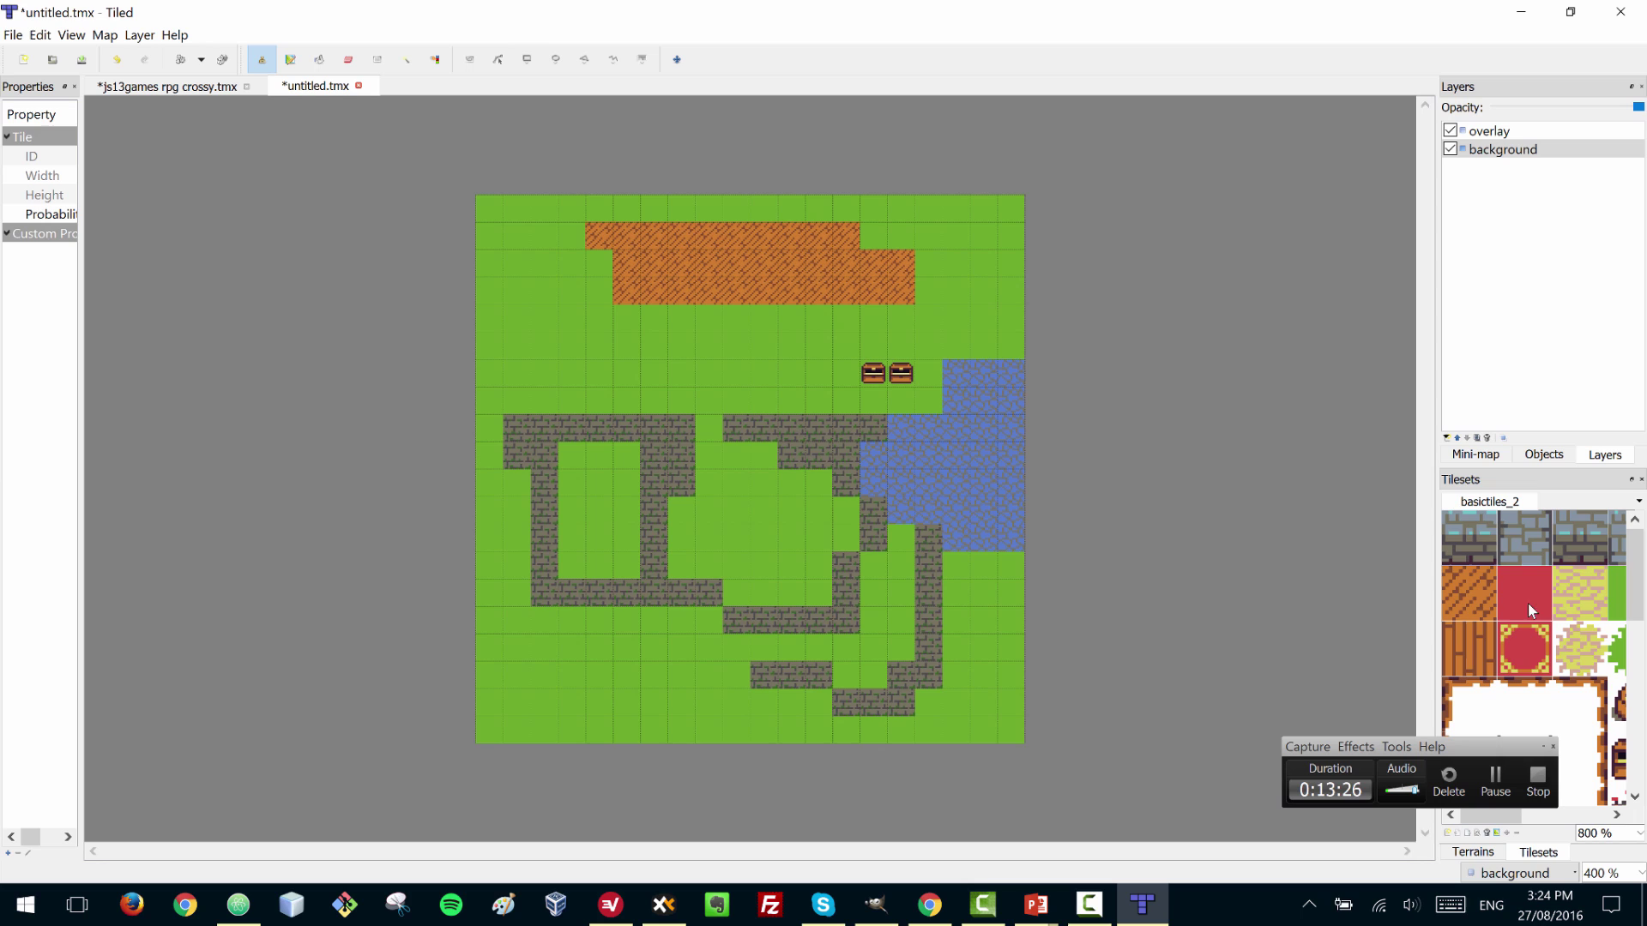
drag(1489, 815, 1546, 815)
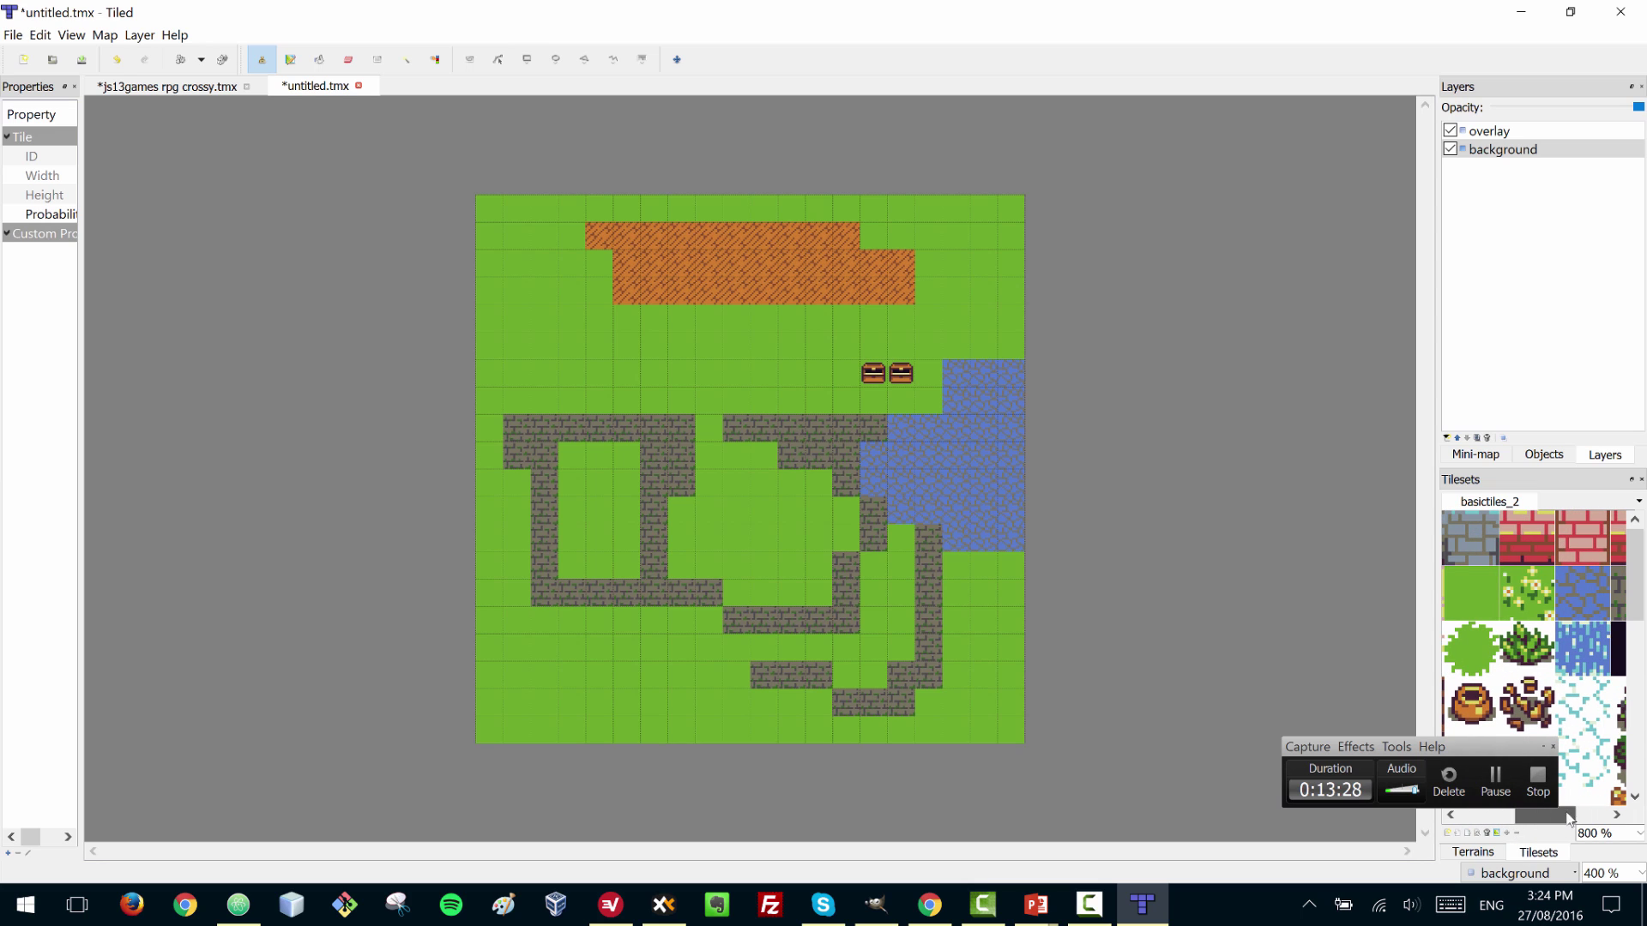
click(1531, 656)
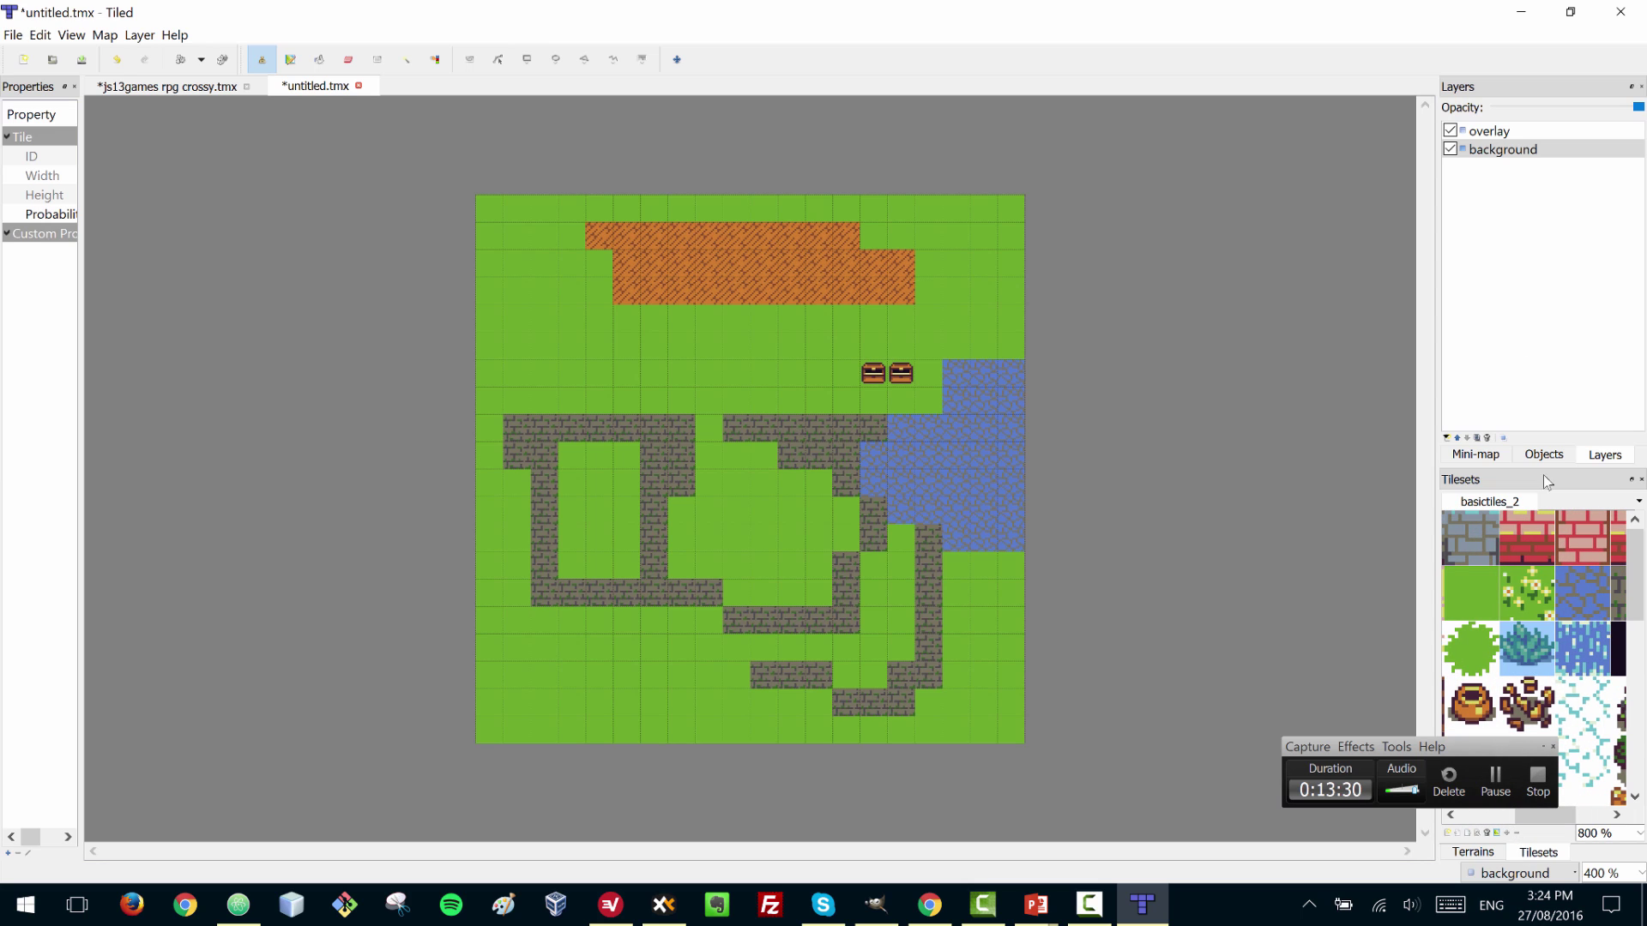
click(1488, 136)
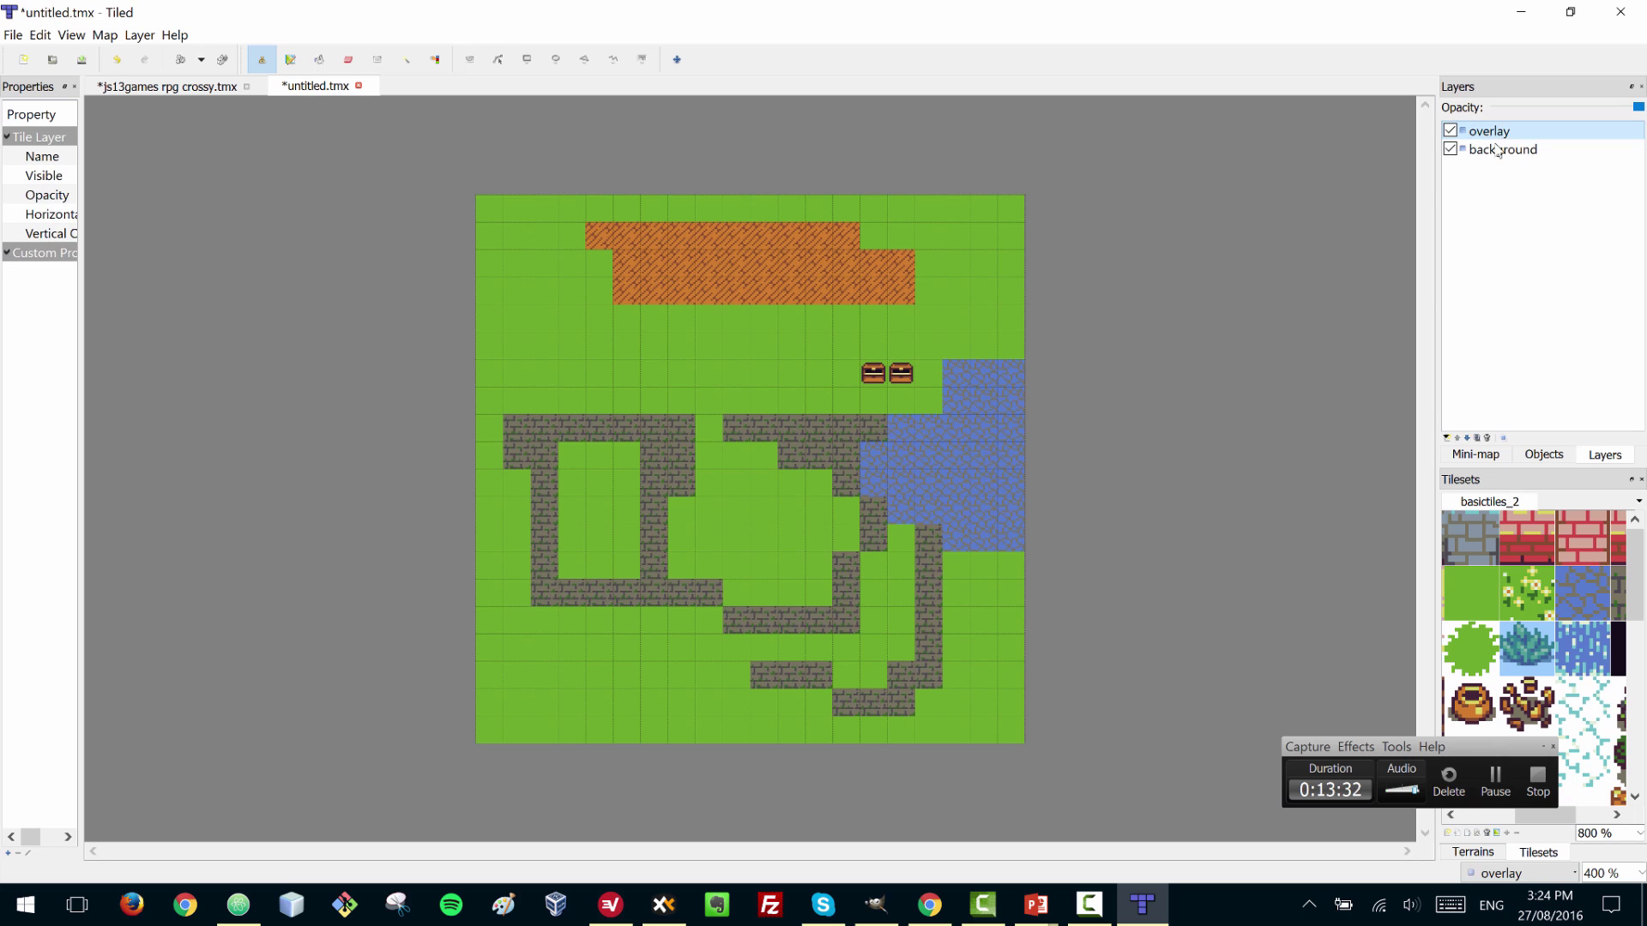
click(1497, 150)
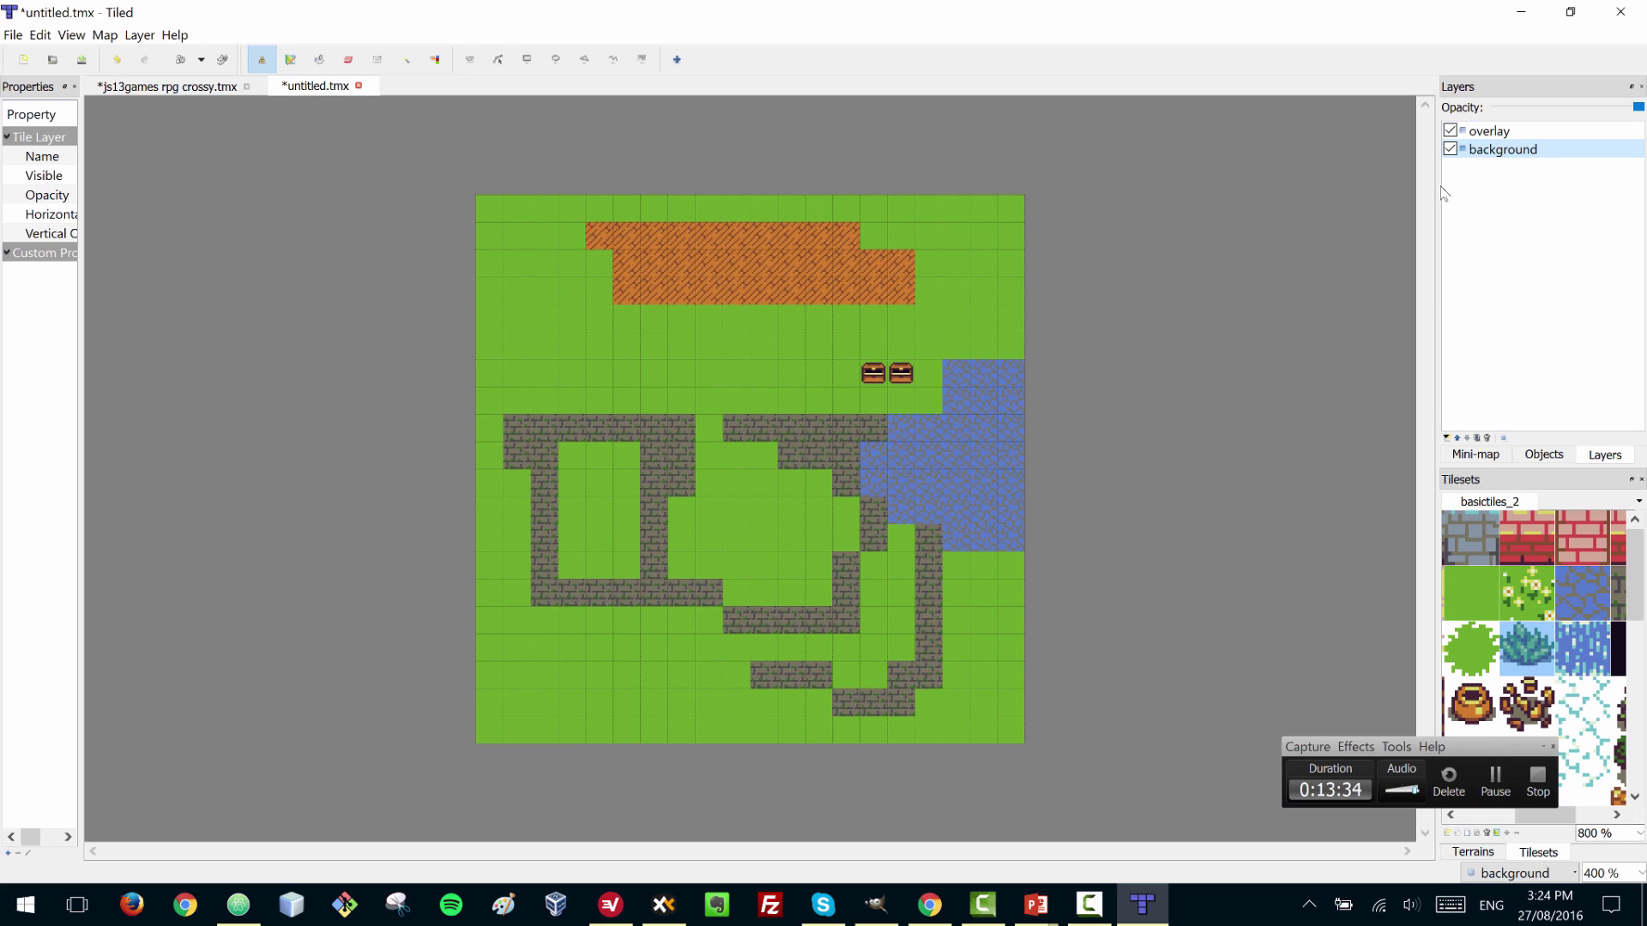
drag(1434, 184, 1353, 187)
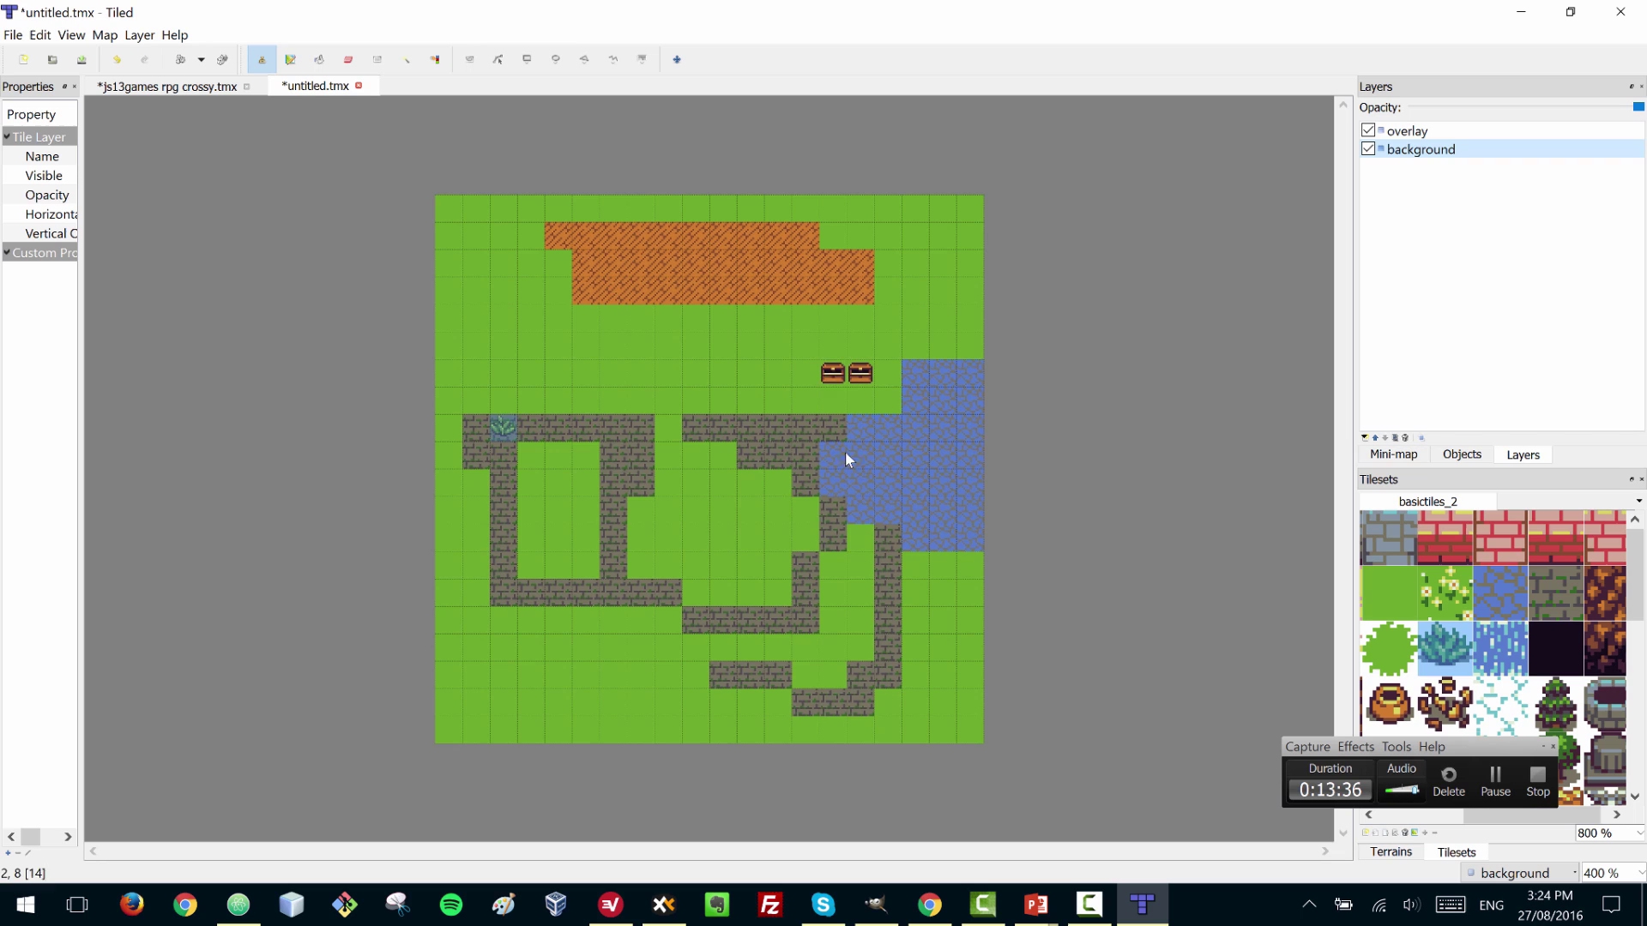
click(13, 35)
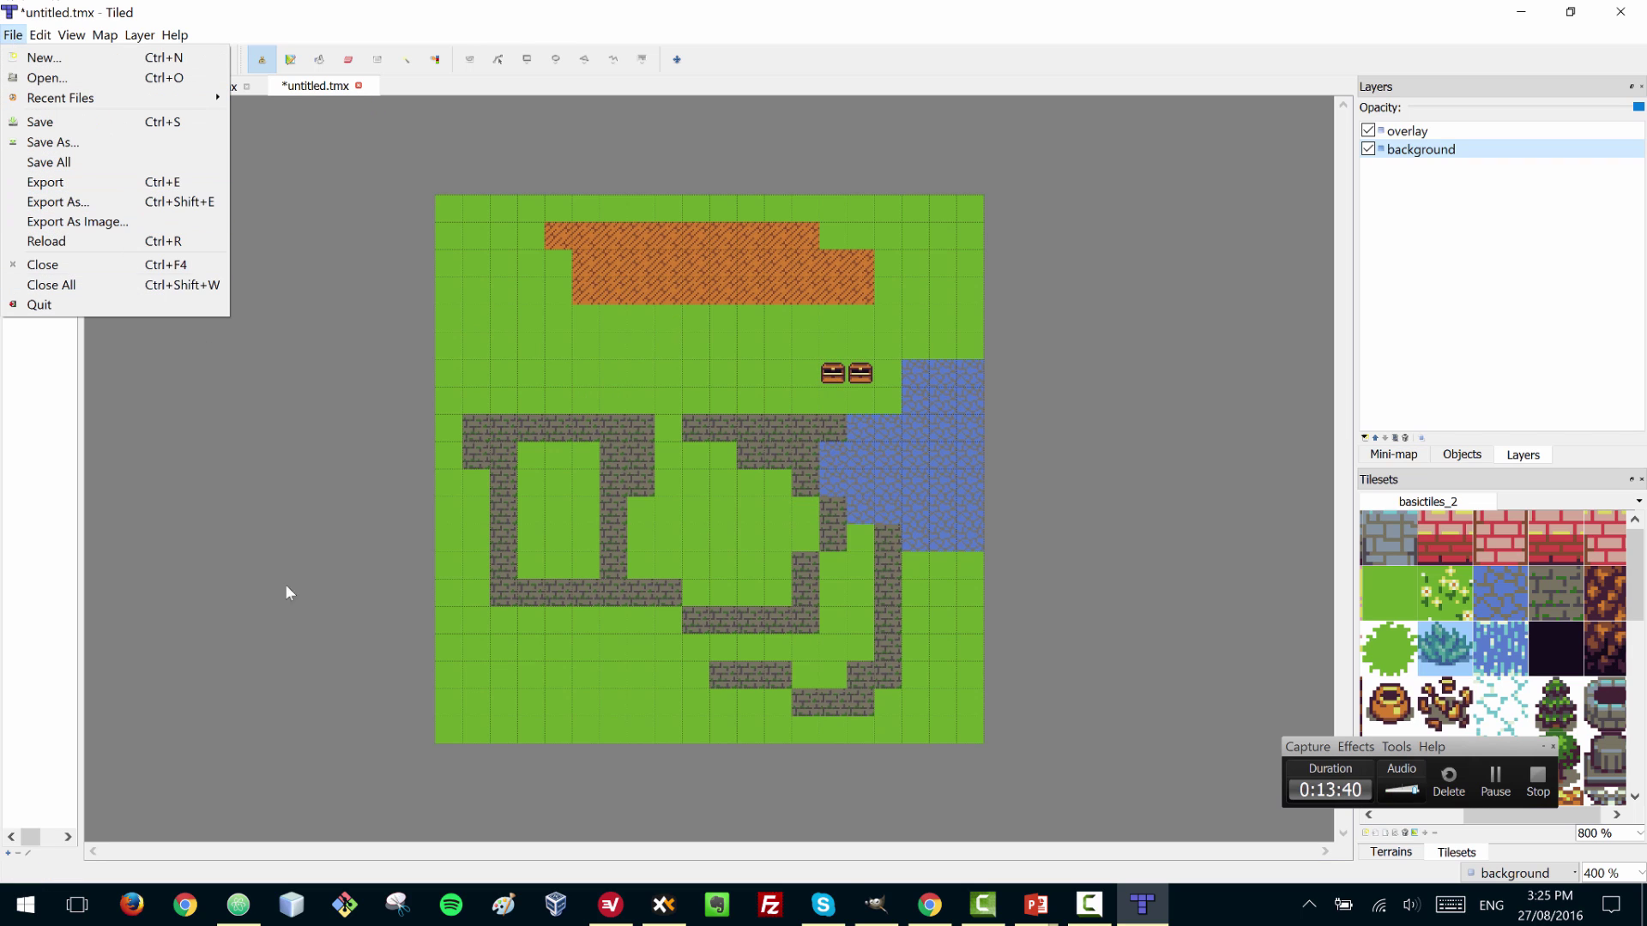
- Resize the map-1 image canvas to 111×256 pixels in GIMP
click(876, 905)
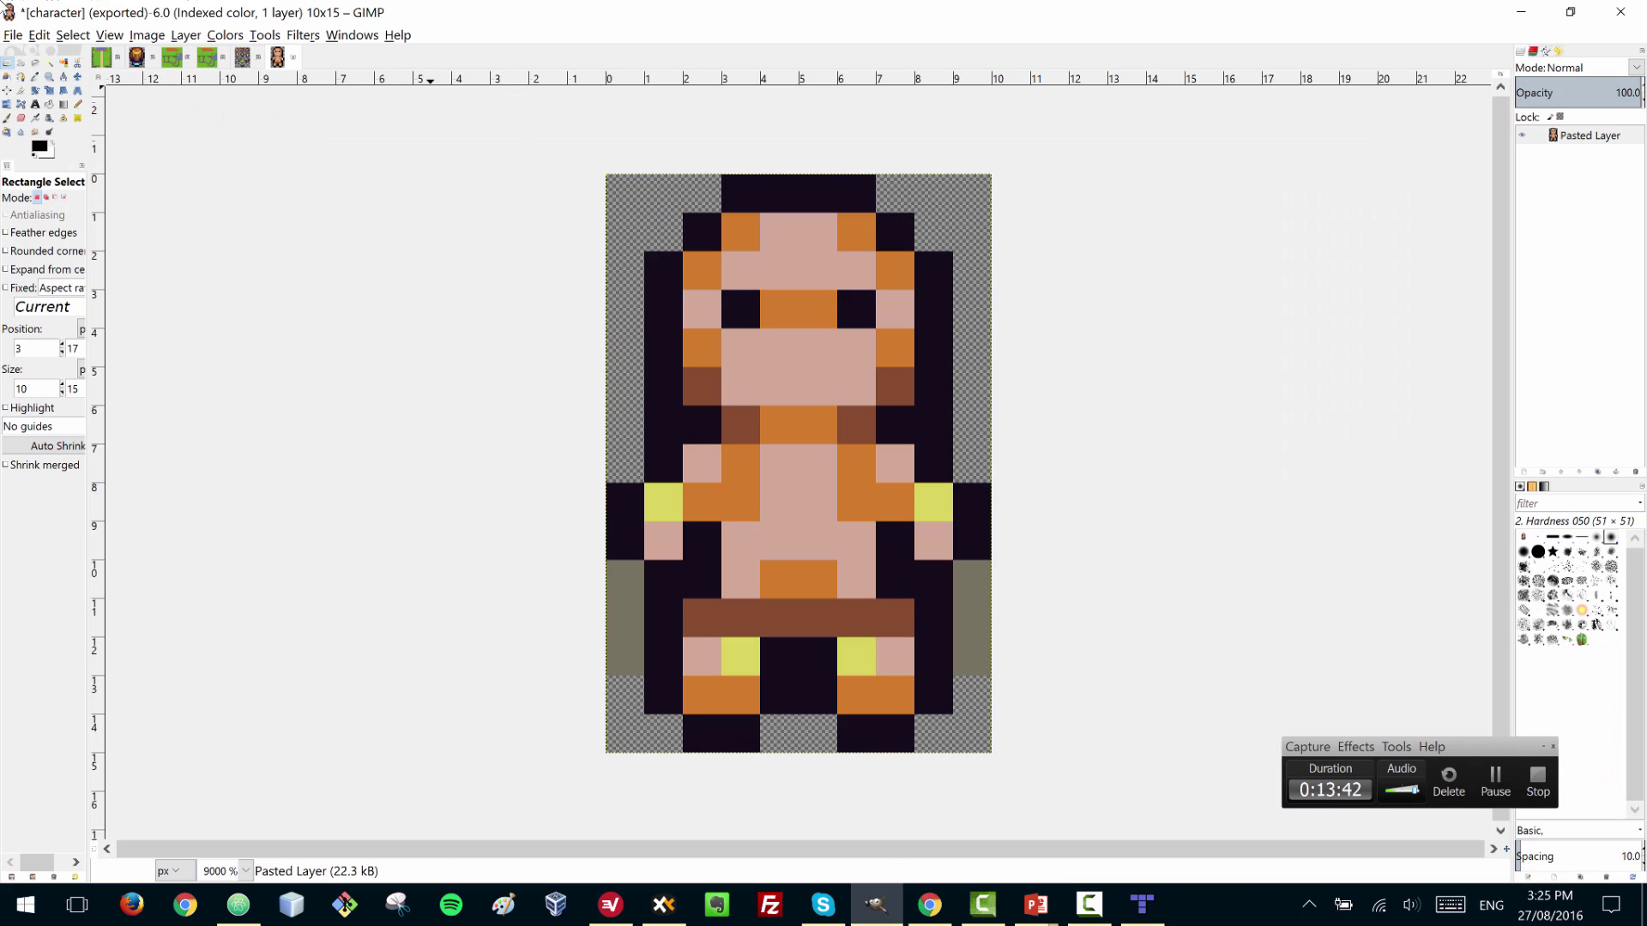
click(172, 57)
click(144, 35)
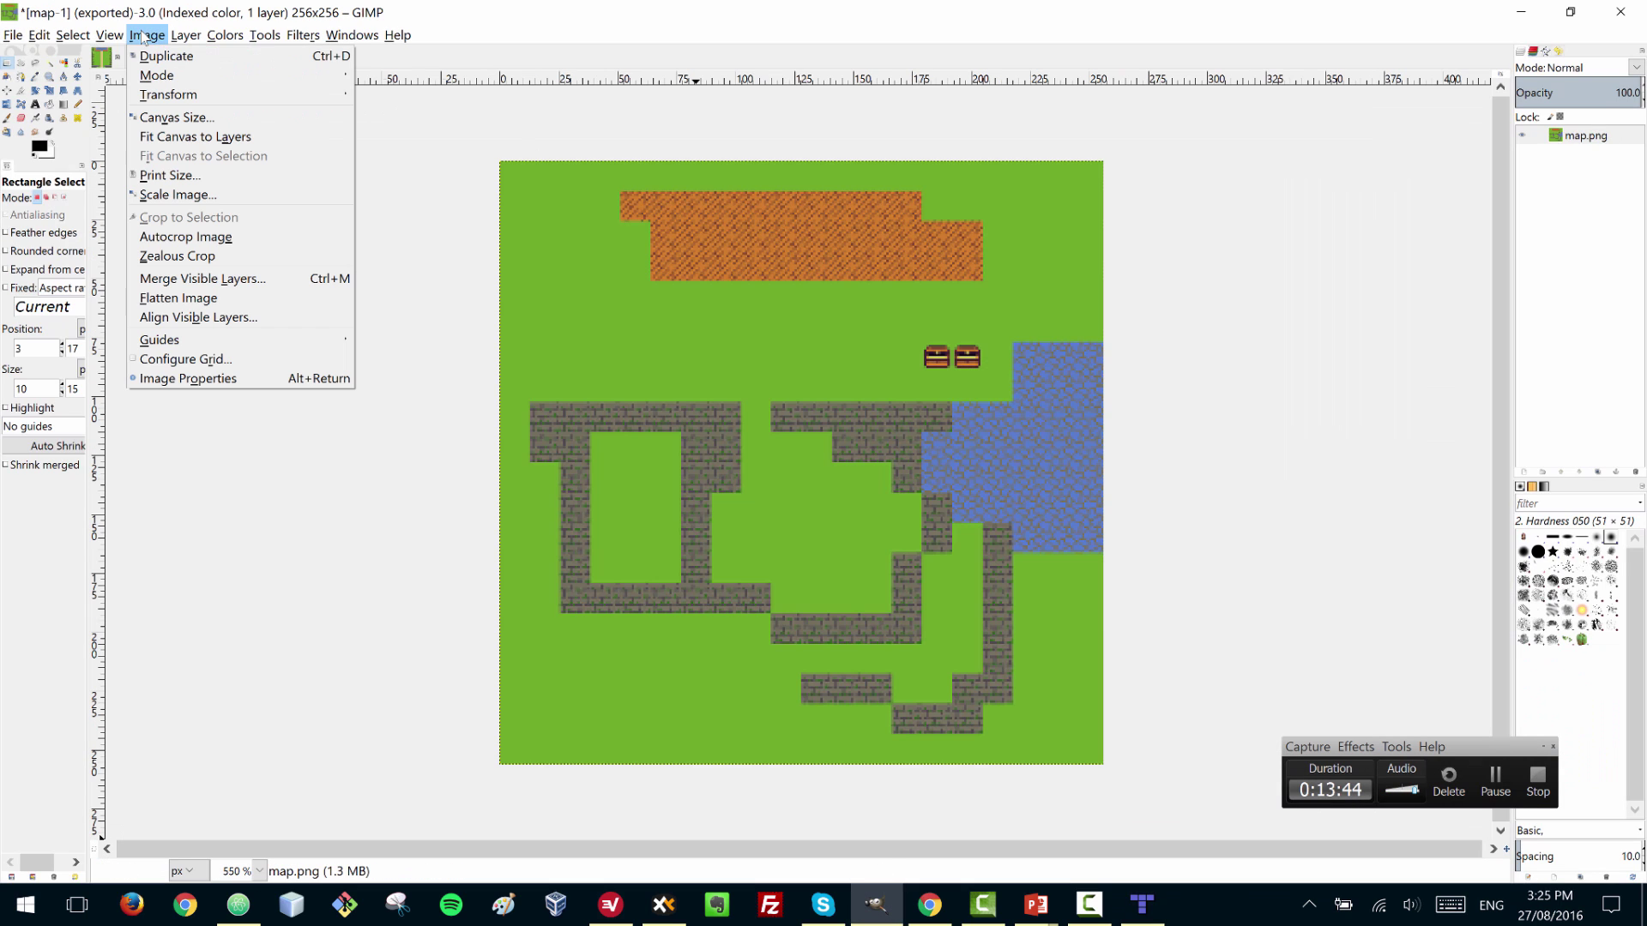
click(211, 126)
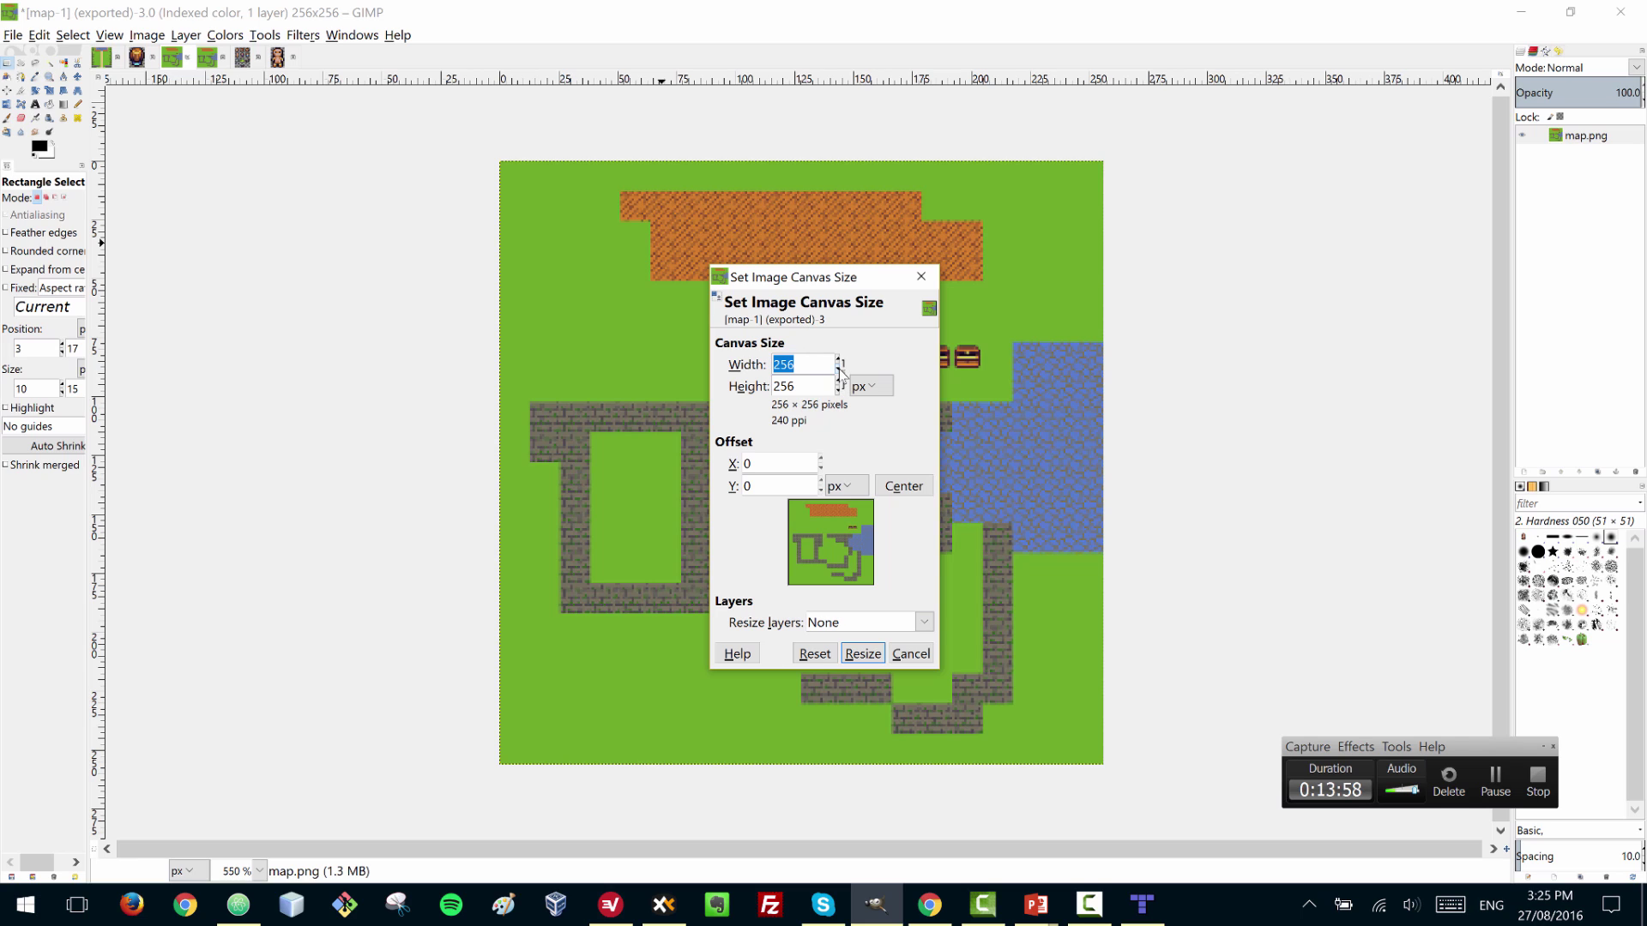
text(112)
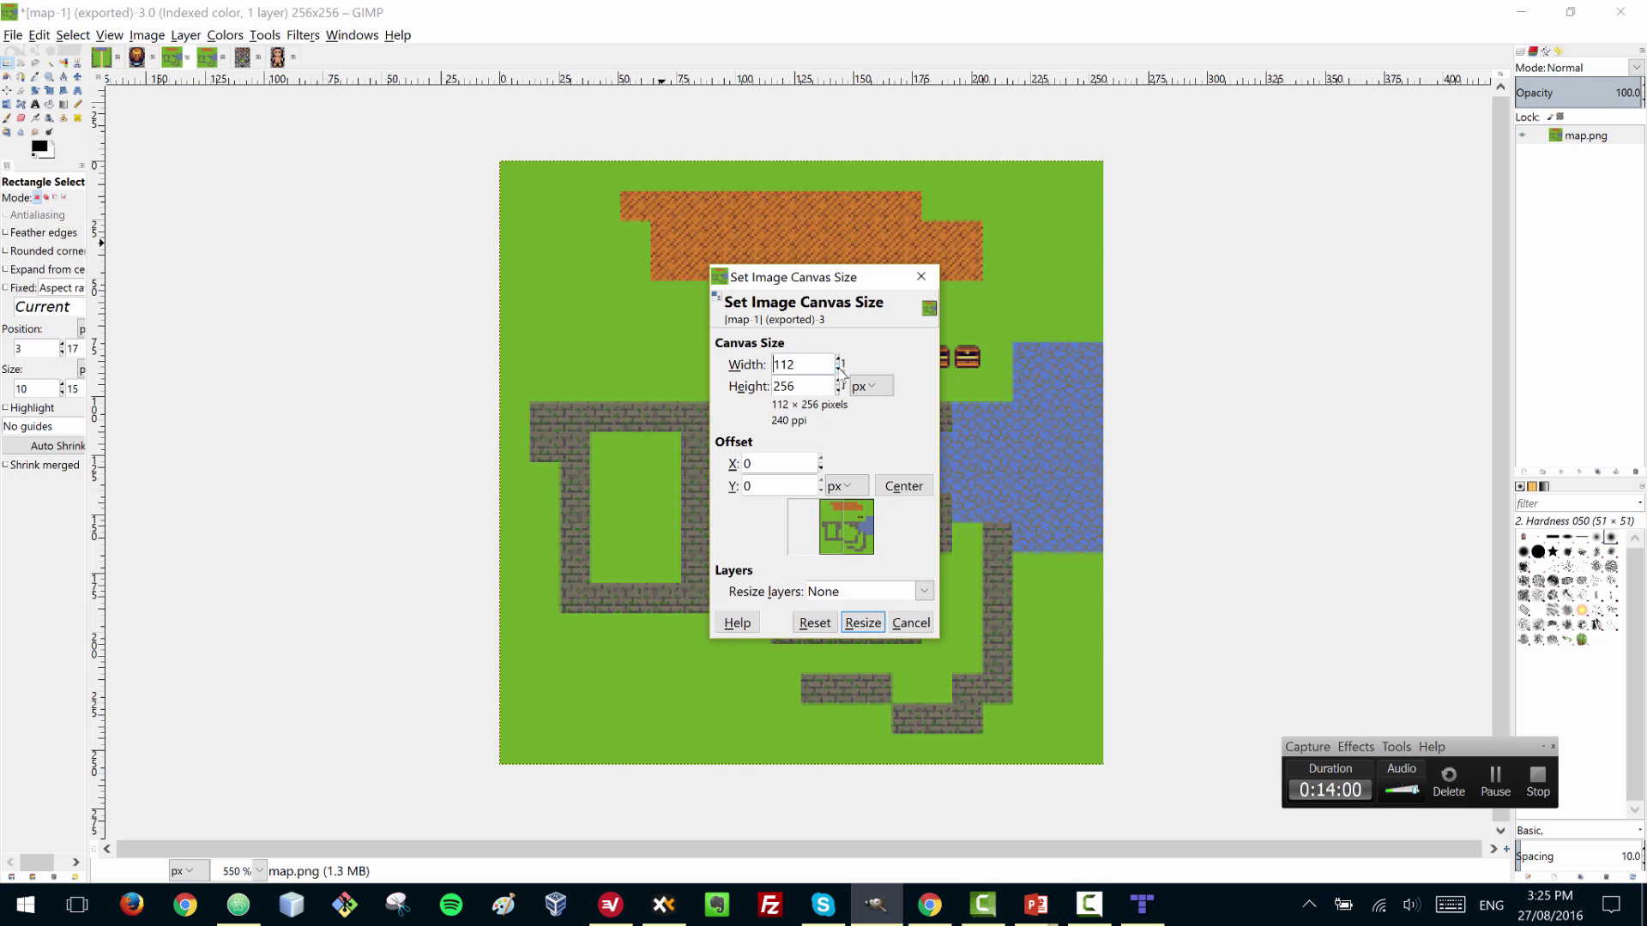
click(840, 369)
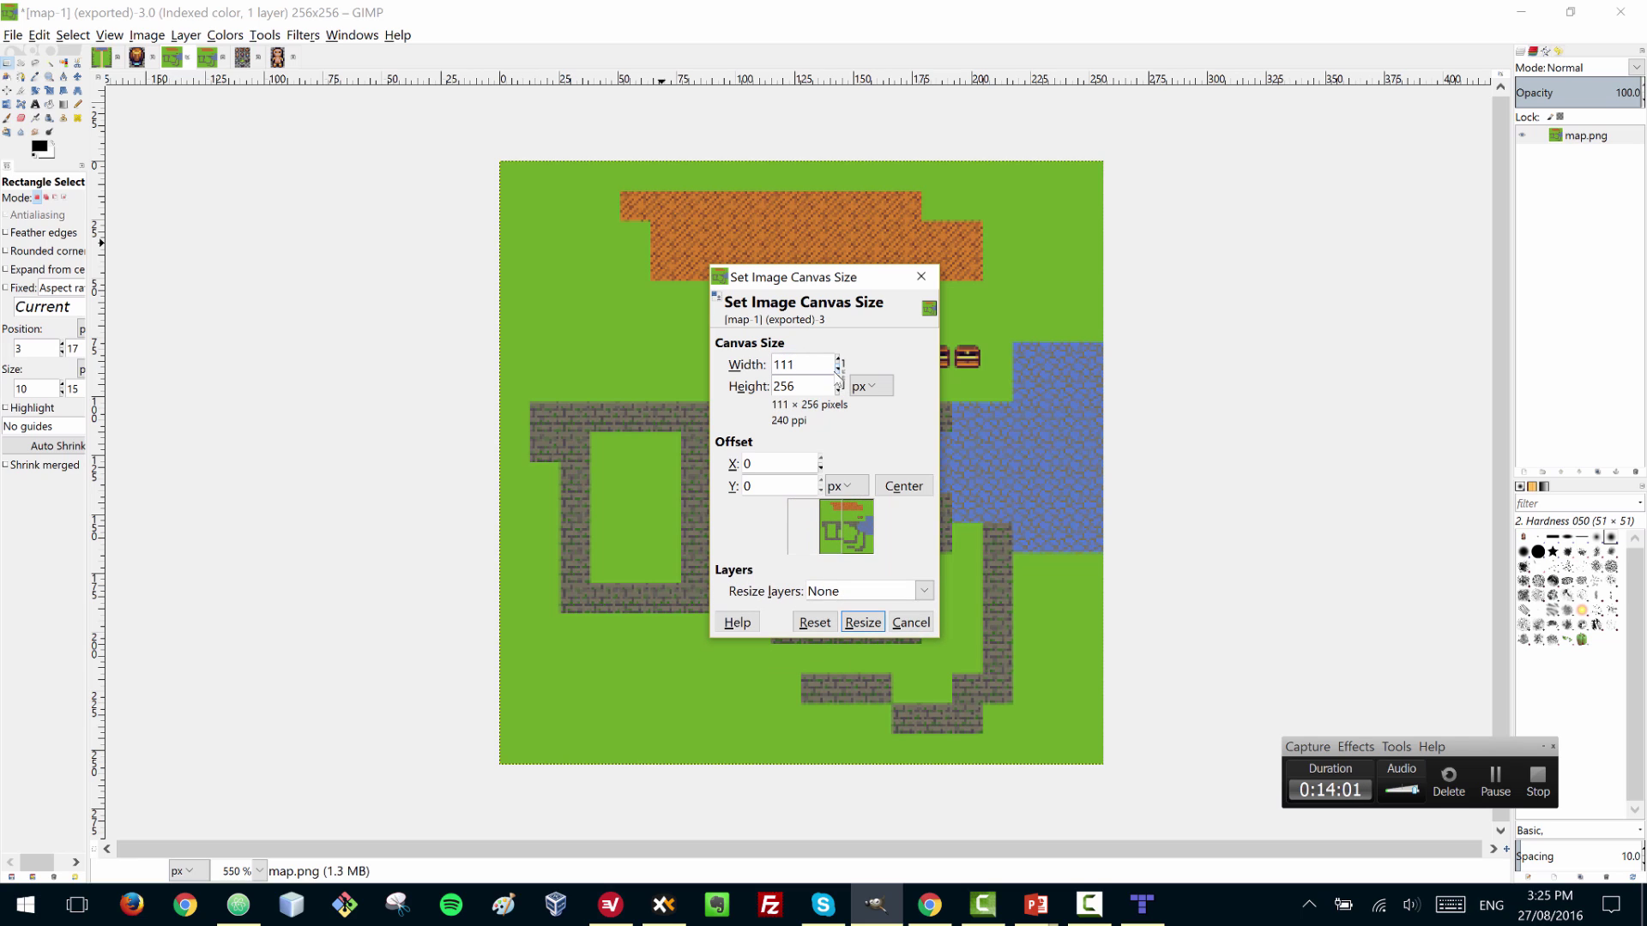
click(863, 623)
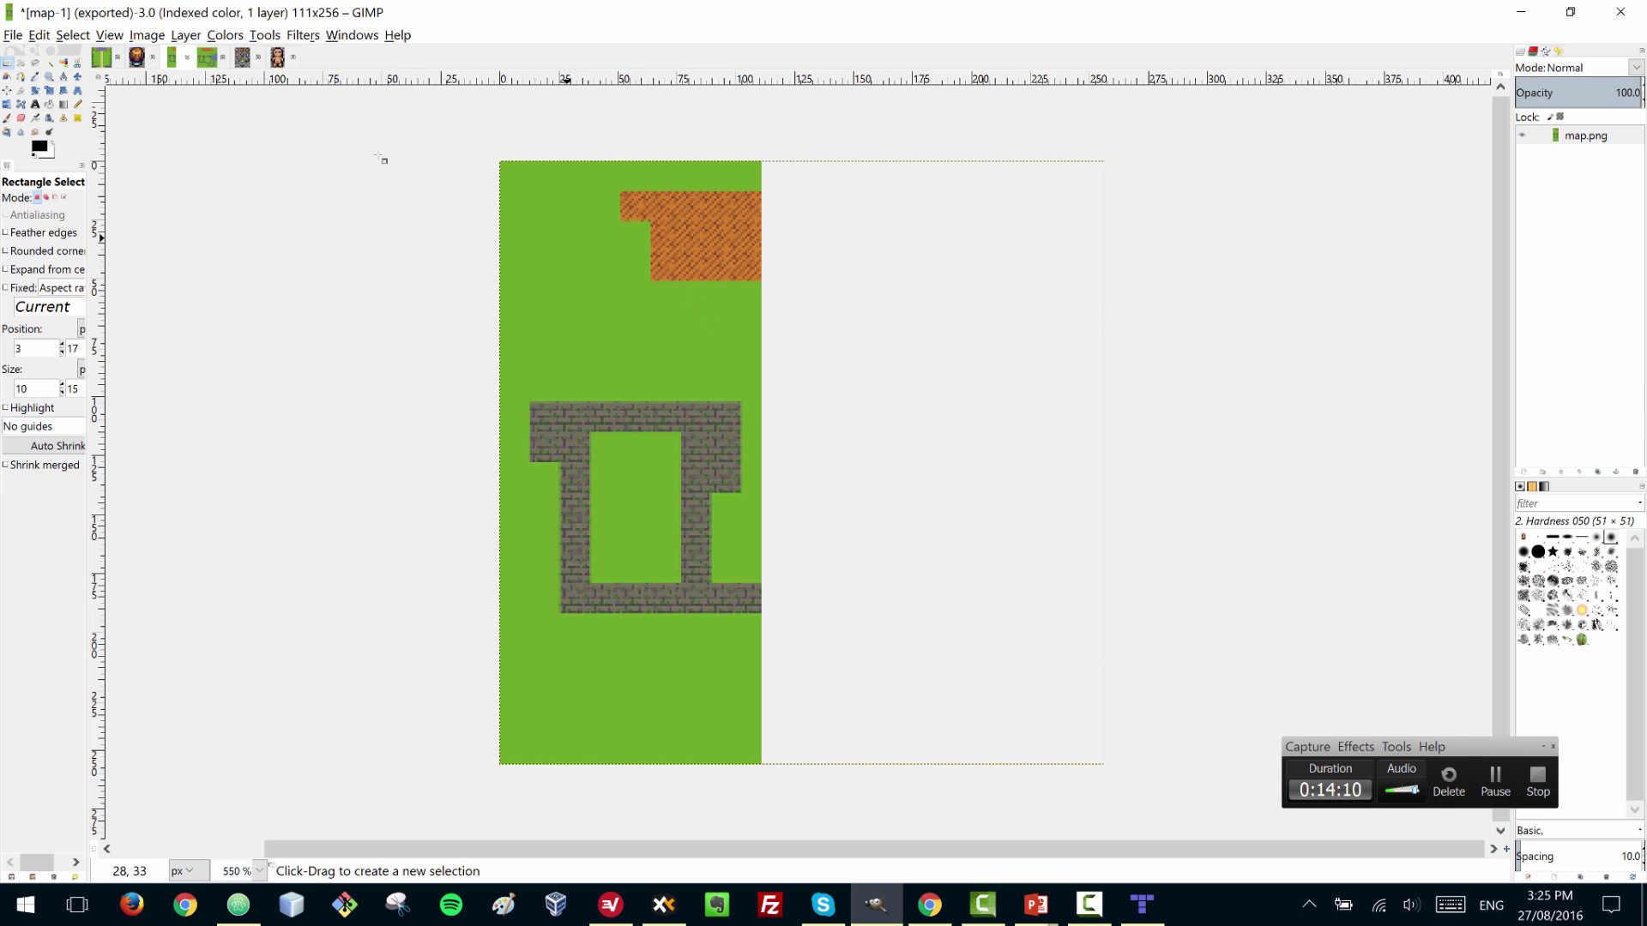
- Confirm map-1 is in Indexed mode under Image > Mode, then move to the File menu
click(144, 35)
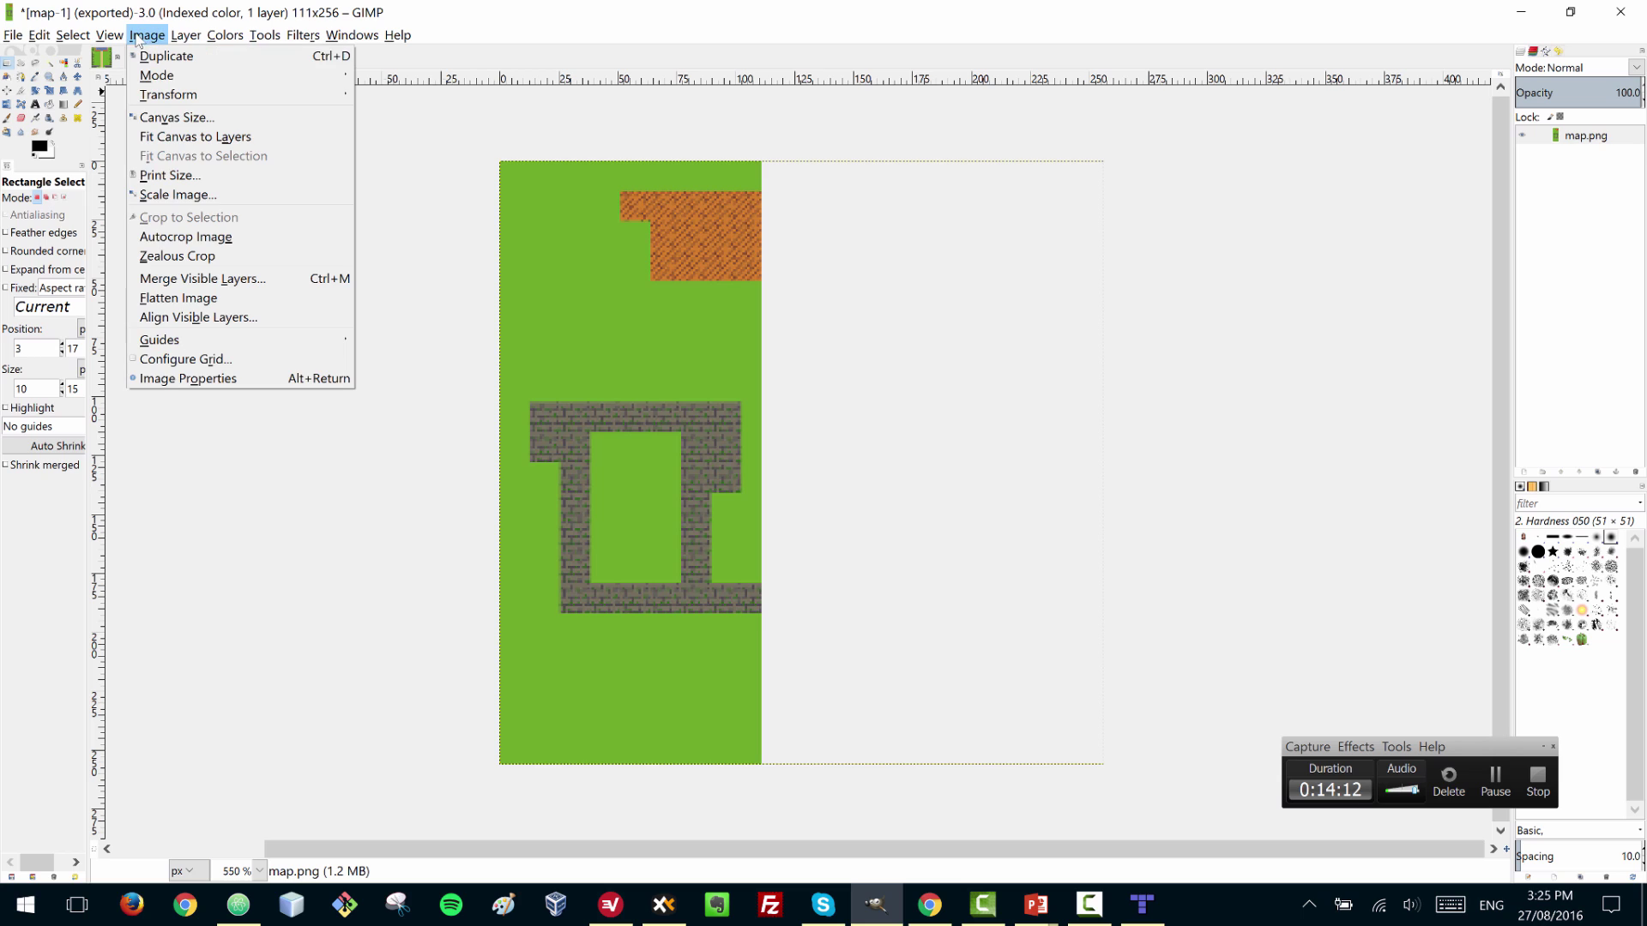
mouse_move(151, 78)
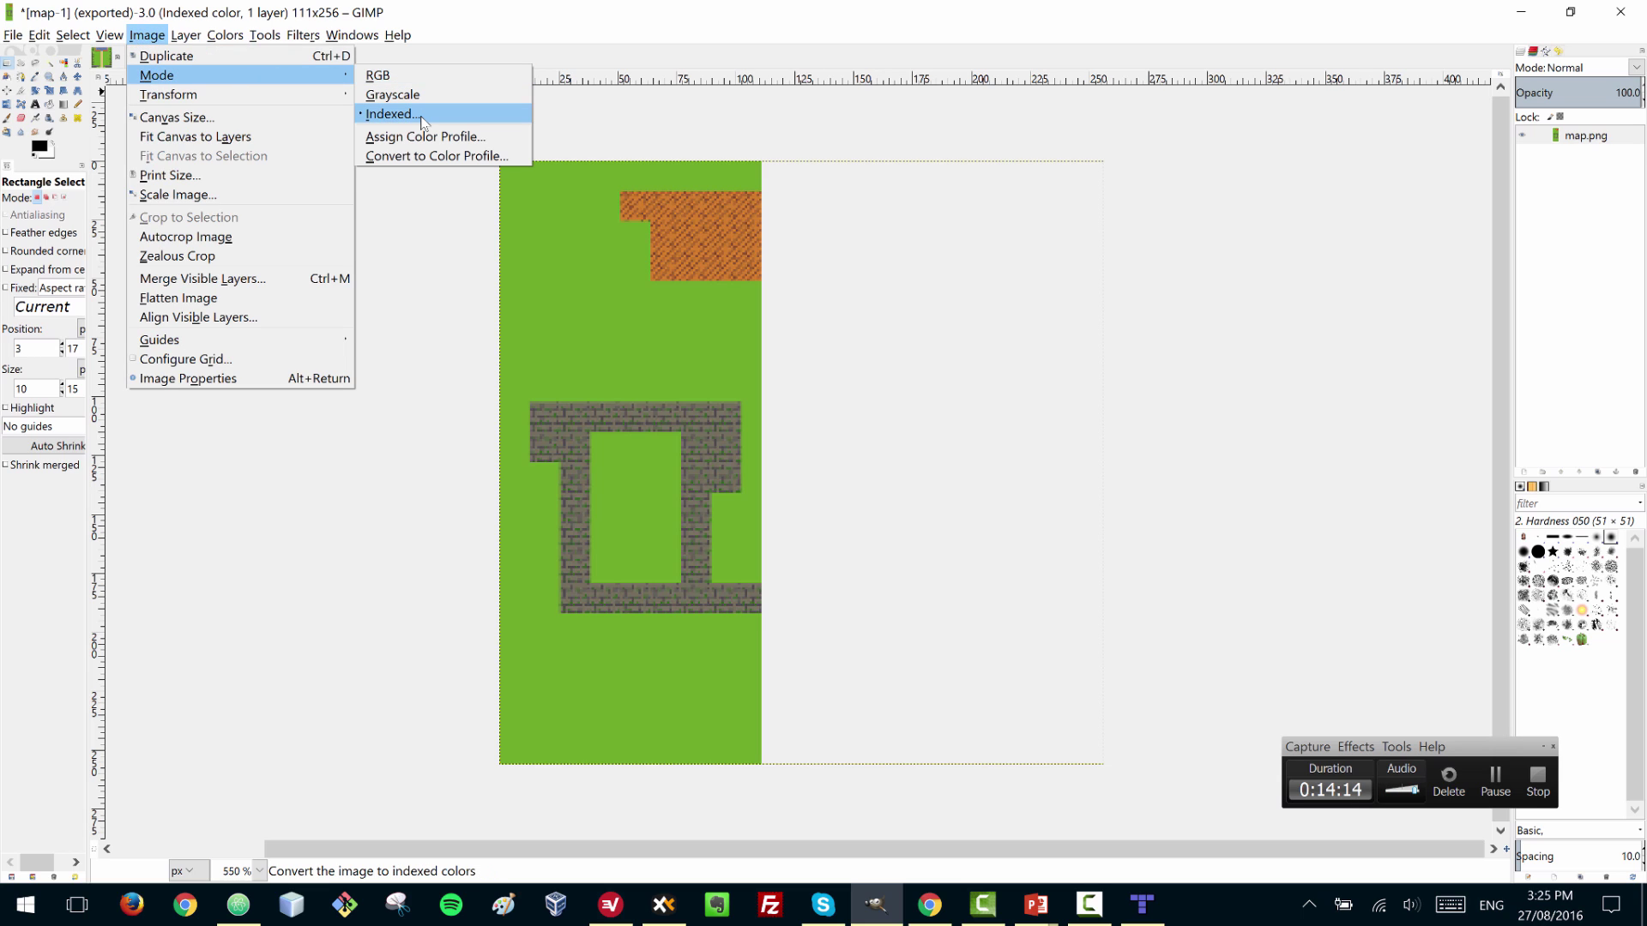
mouse_move(13, 35)
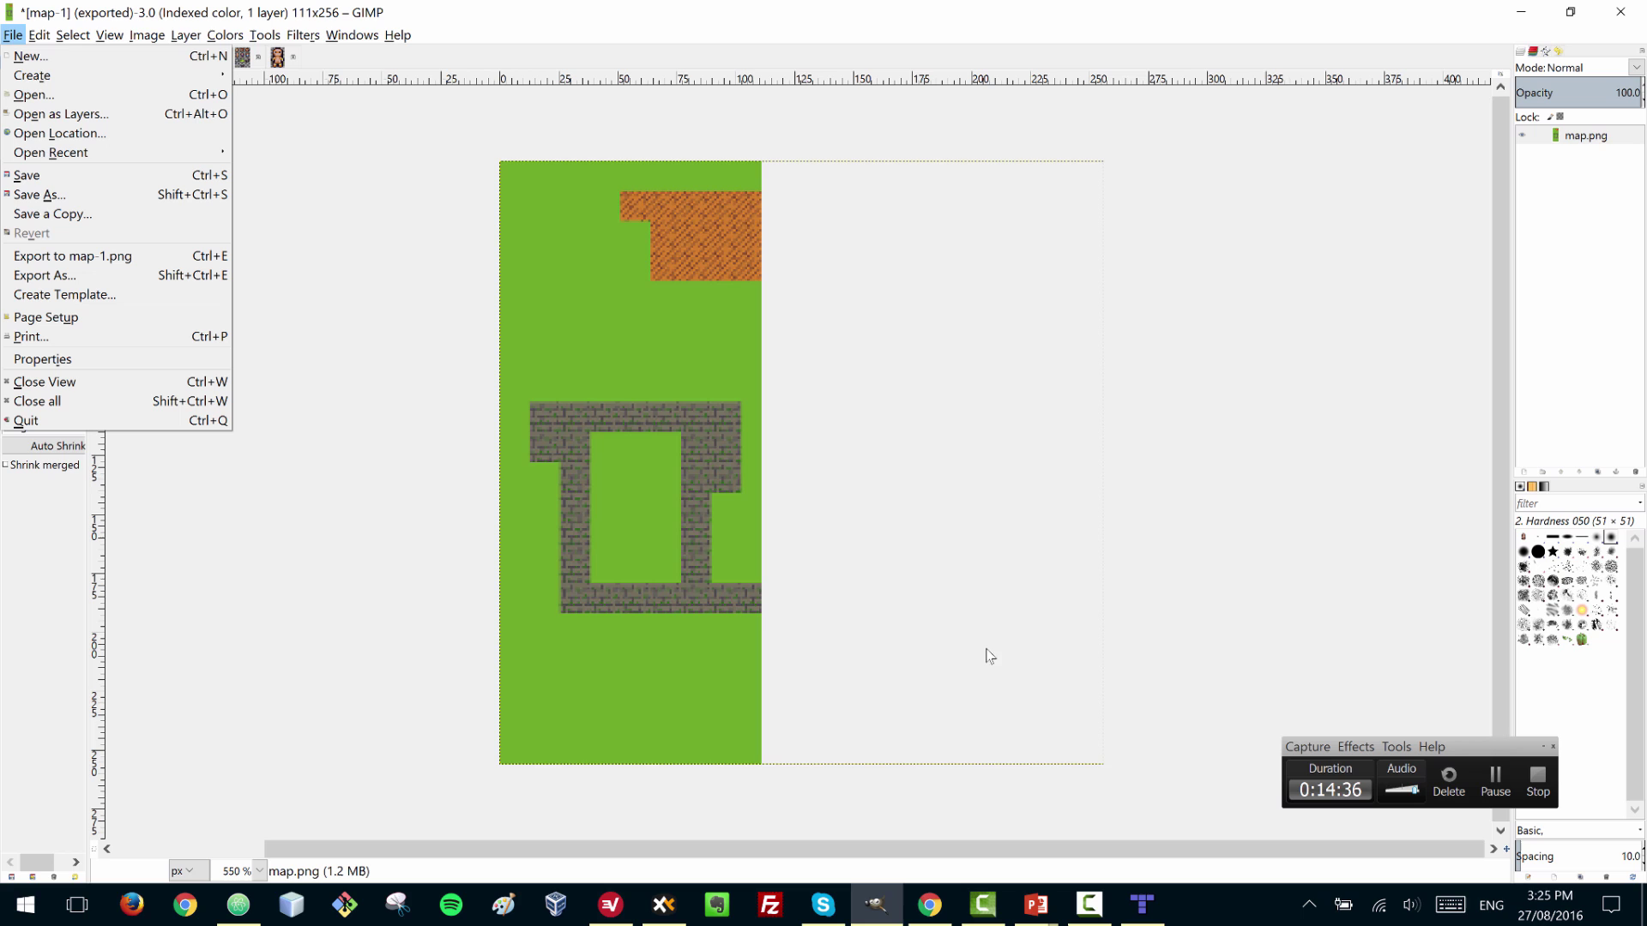
- Expand assets > images in Atom's tree view to show background.png, enemy.png and player.png
click(238, 904)
scroll(536, 428, up, 2)
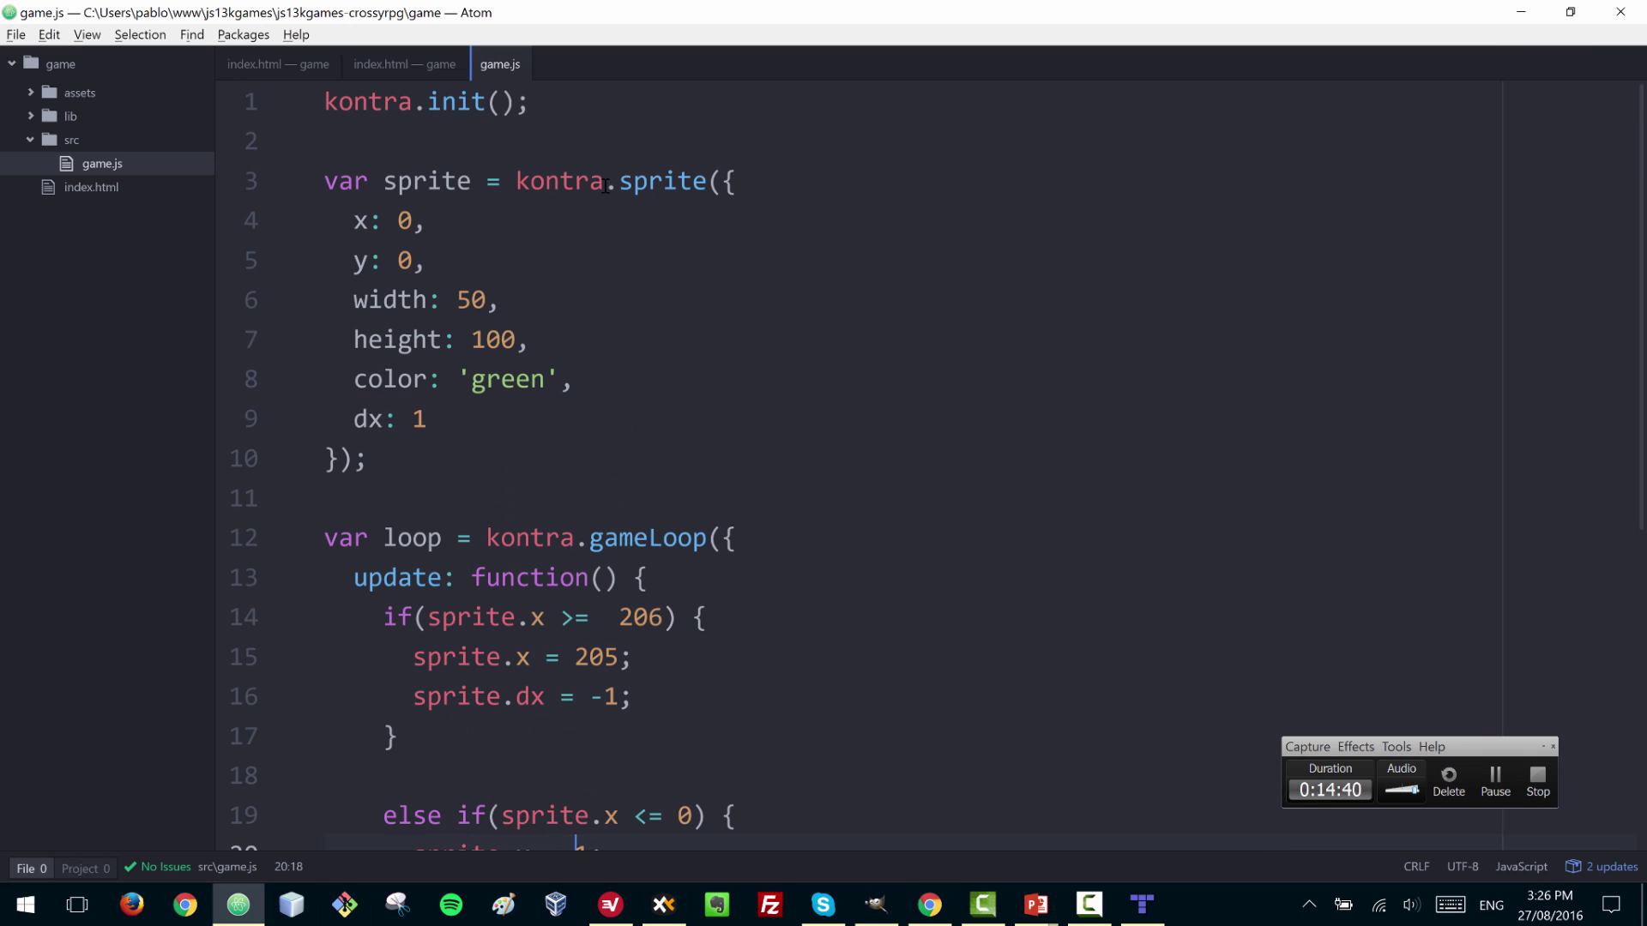
click(30, 91)
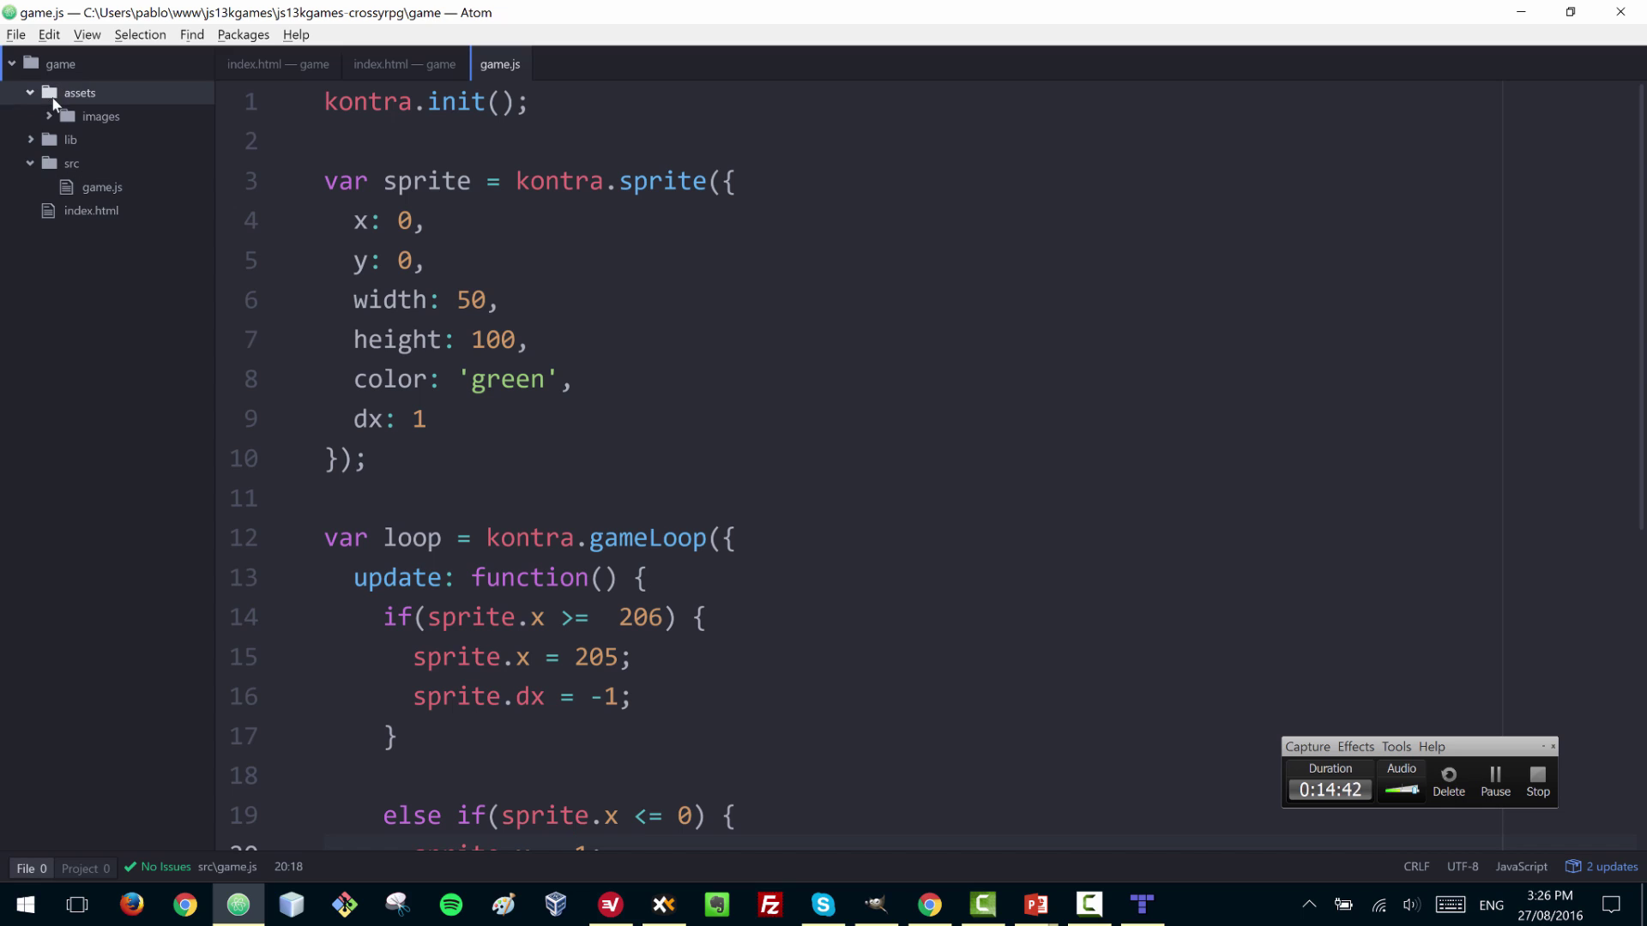
click(46, 116)
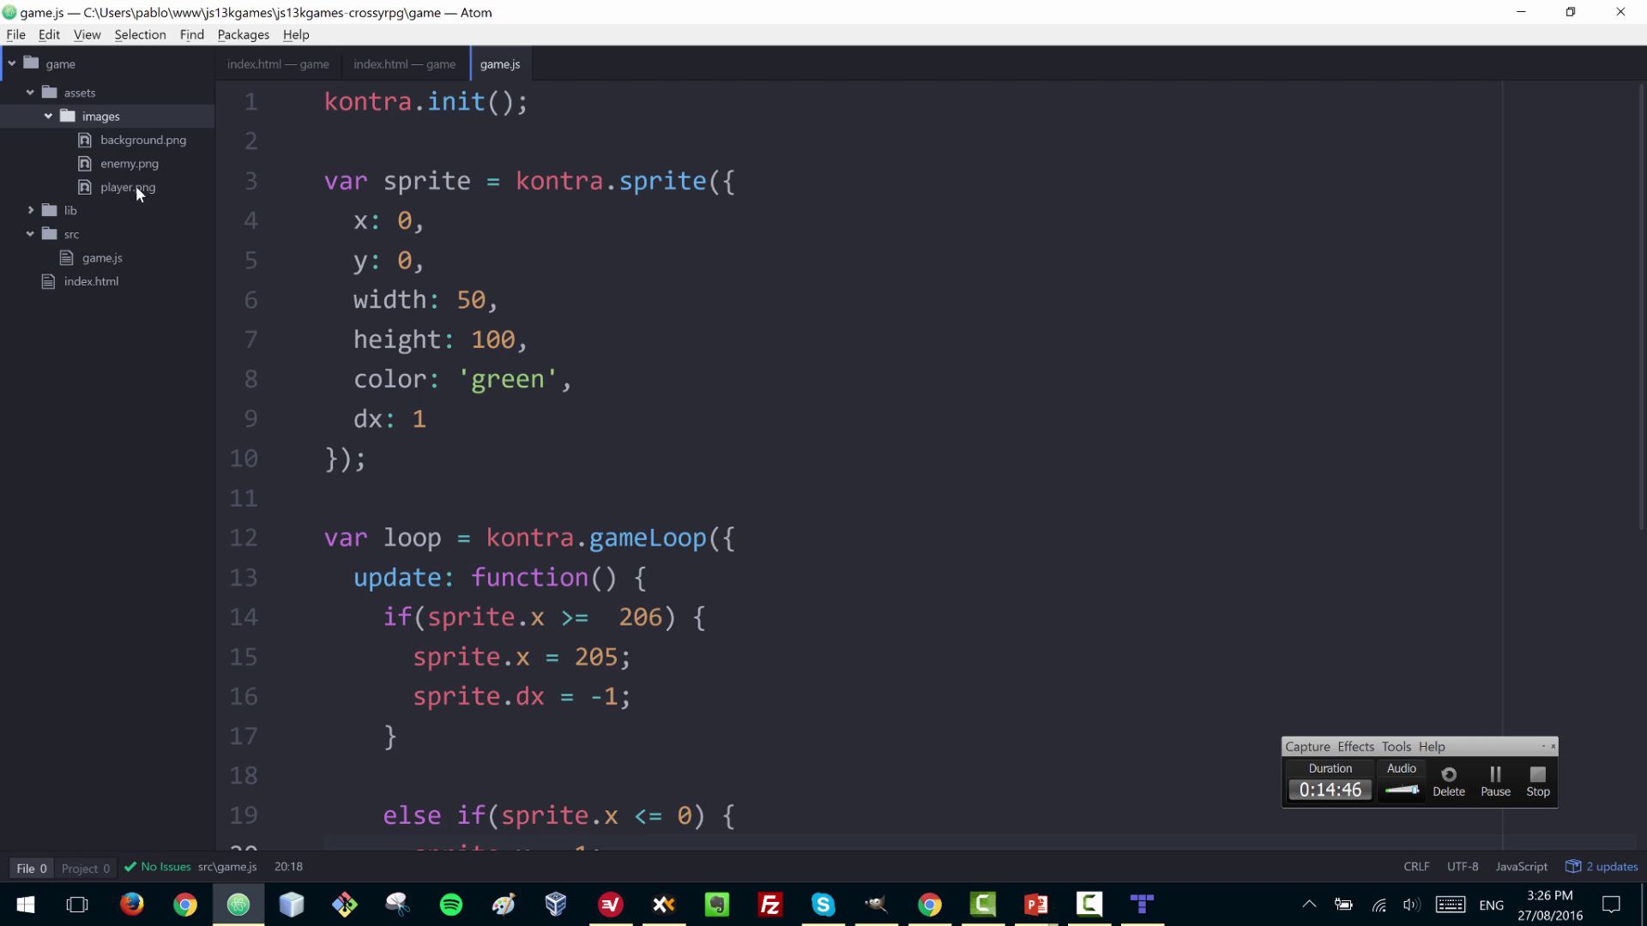
- Add kontra.assetPath.images = 'assets/images'; on a new line below kontra.init()
click(455, 140)
key(Return)
key(Return)
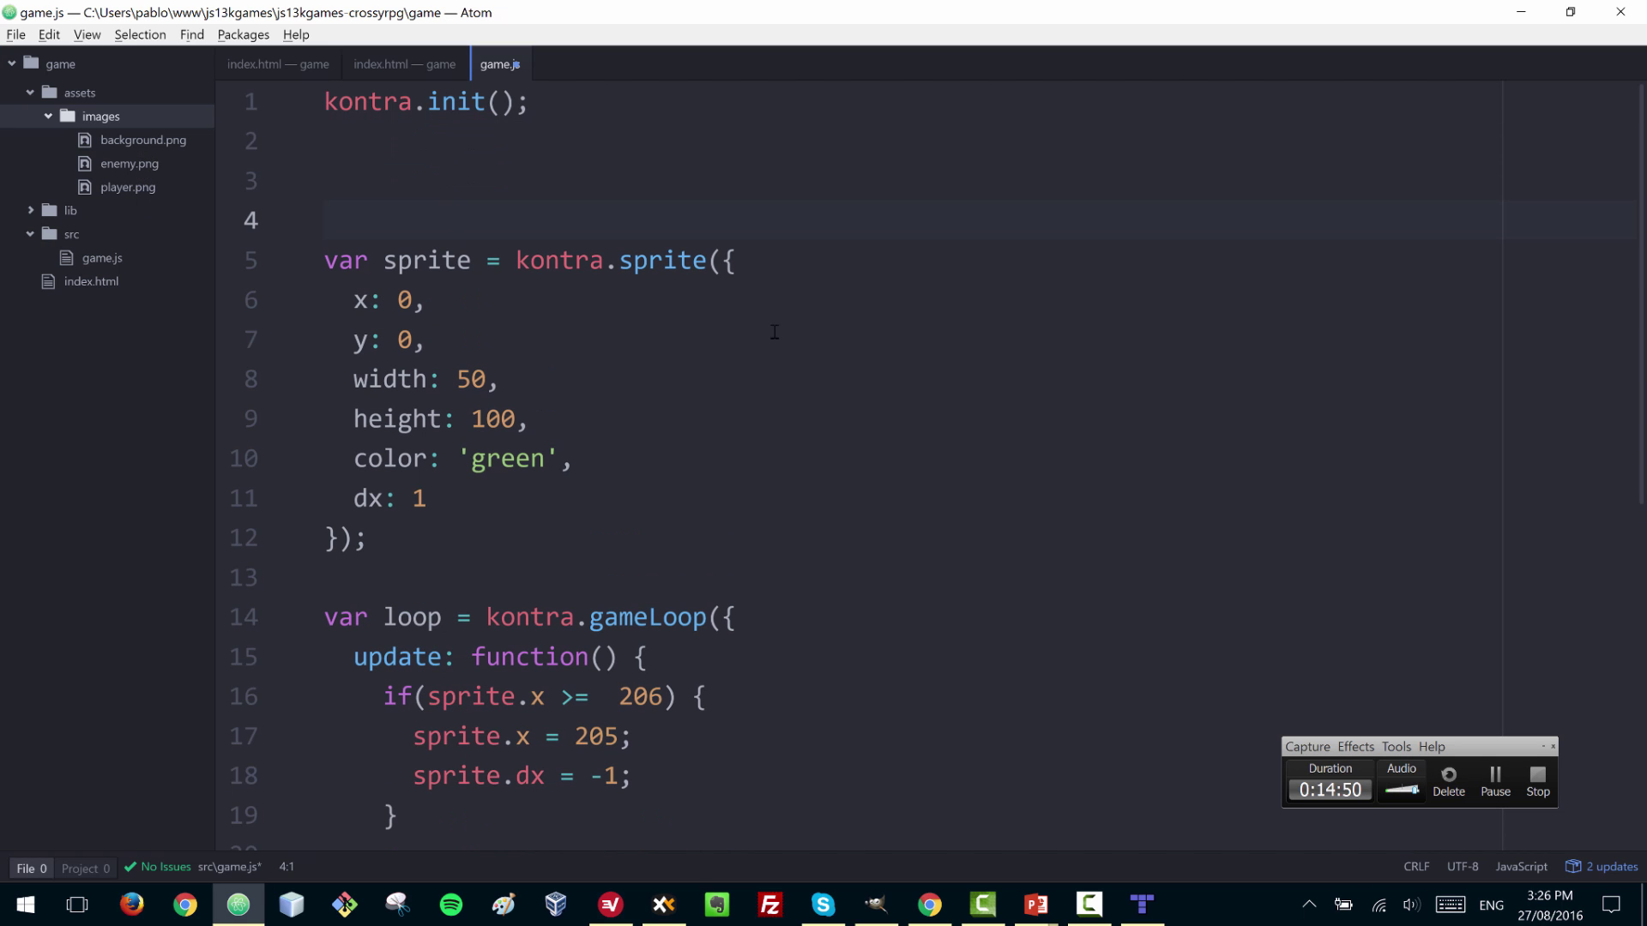
key(Up)
text(kontra.)
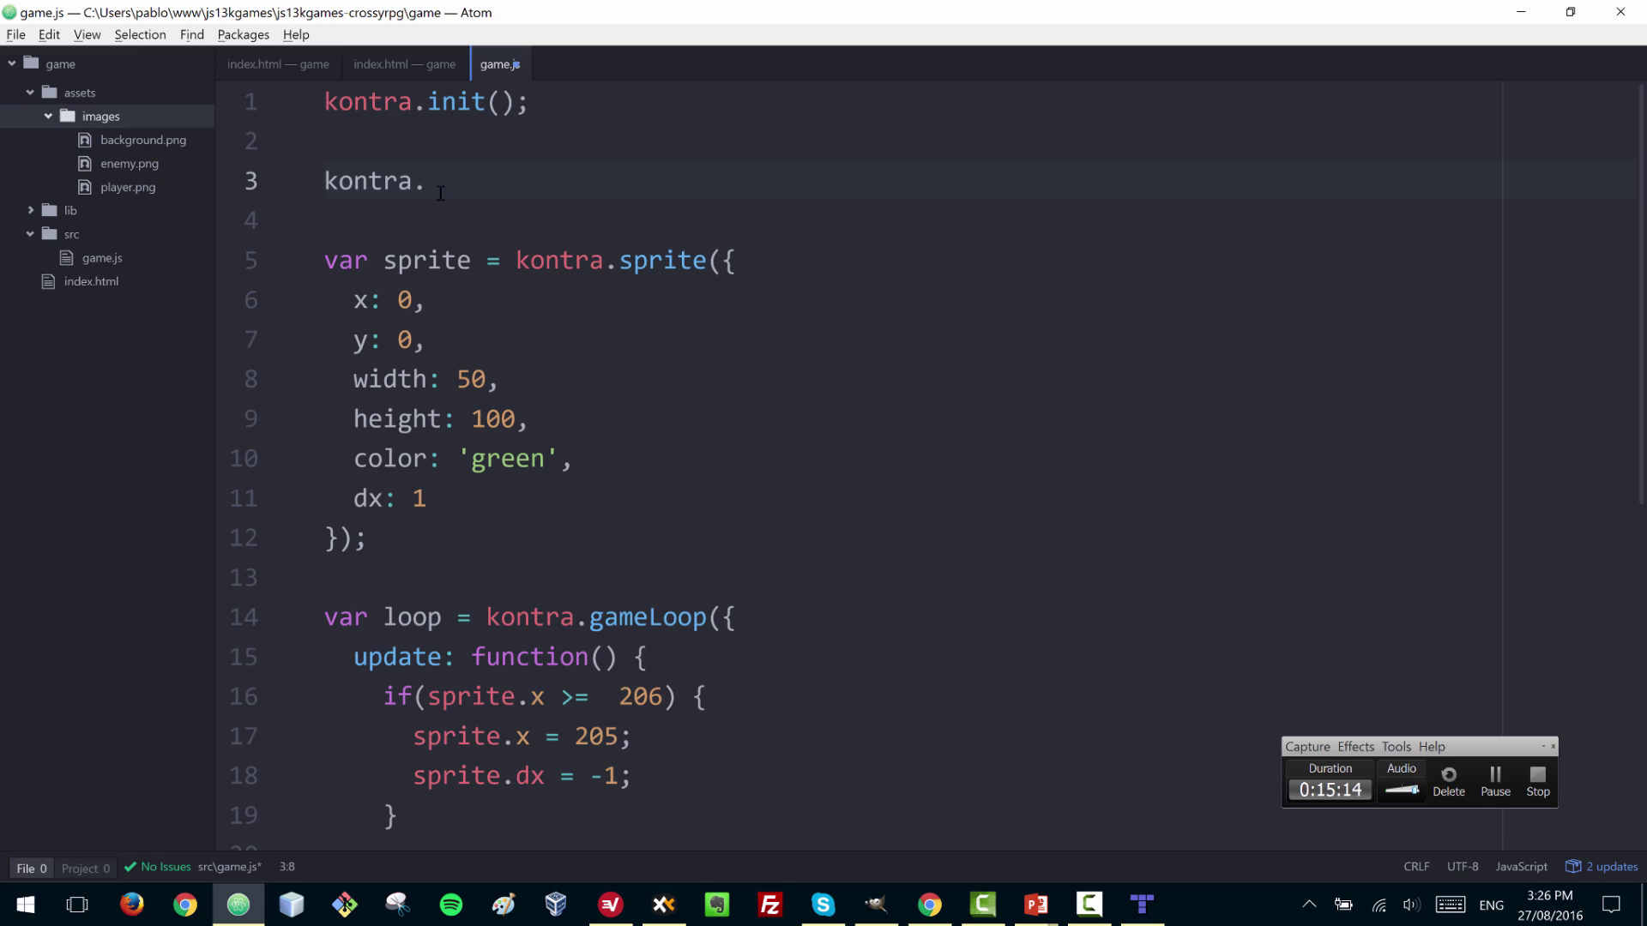
text(assetP)
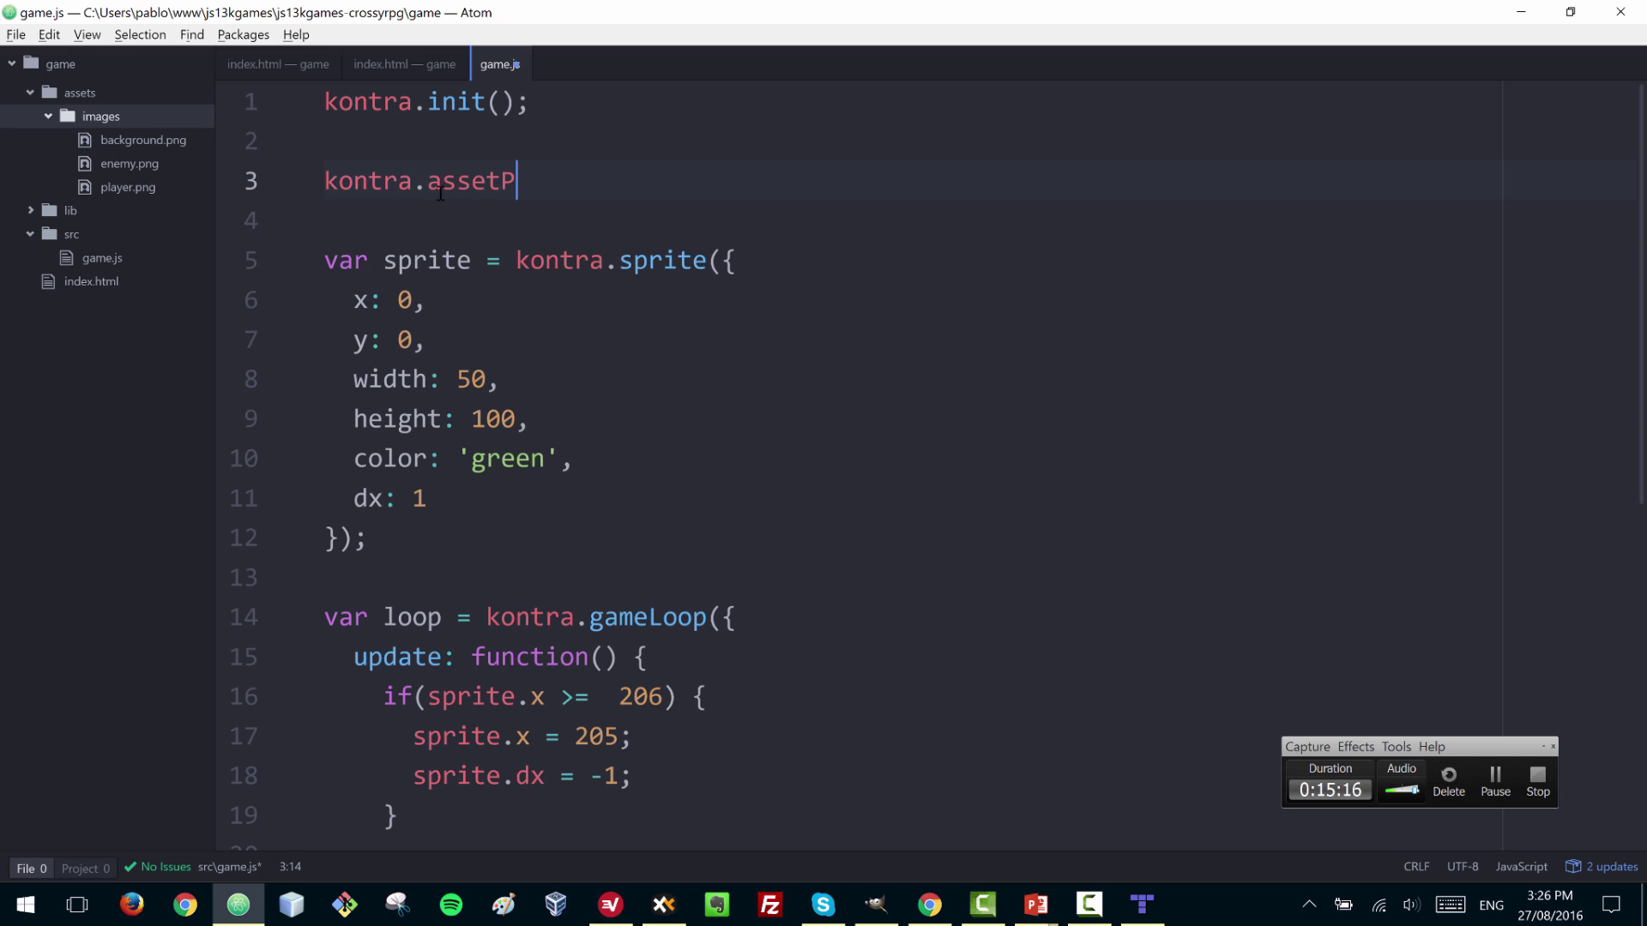
text(ath.images = ")
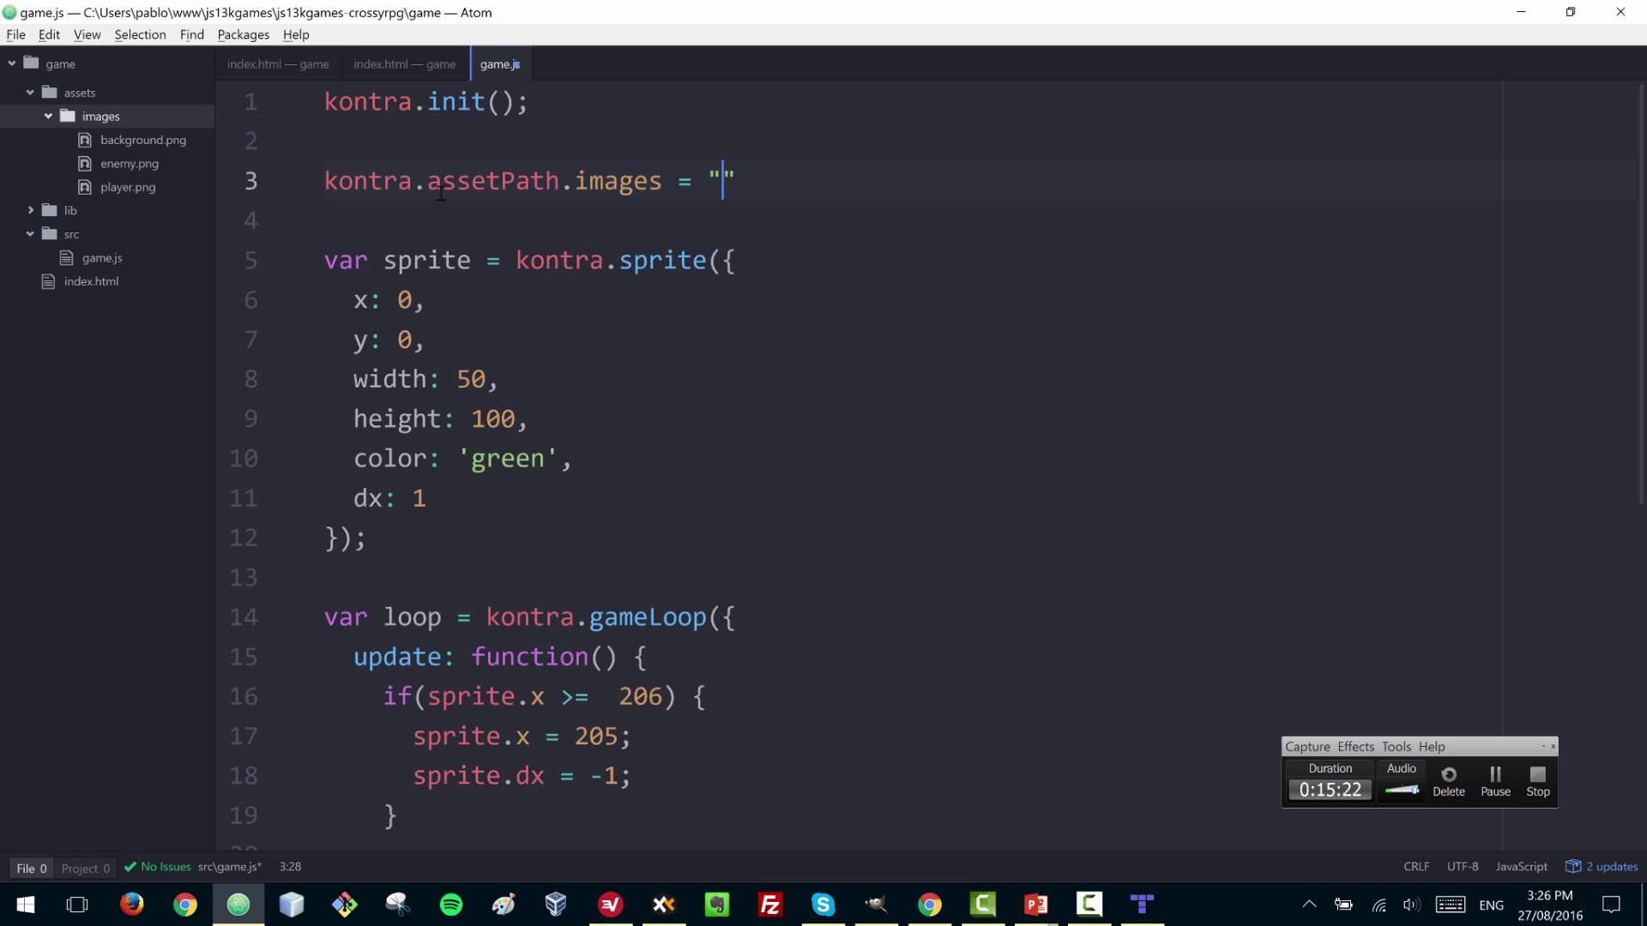
key(BackSpace)
text('assets/images';)
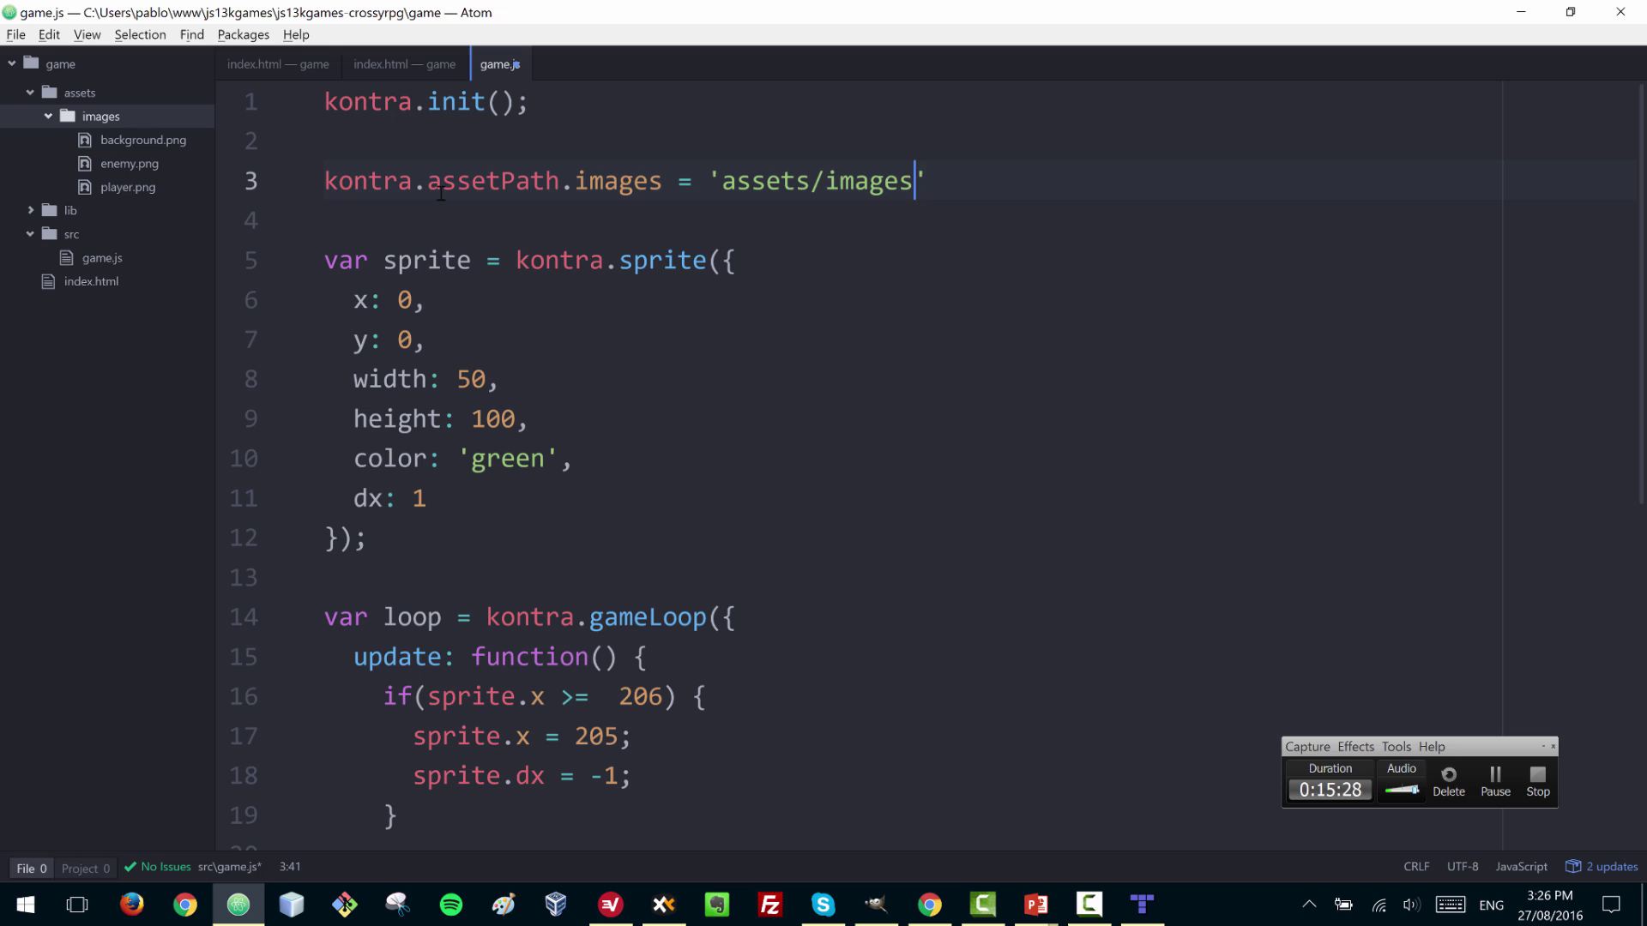
- Type kontra.loadAssets('backgrund.png', 'enemy.png', 'player.png', function(){}) on the next line
key(Return)
key(Return)
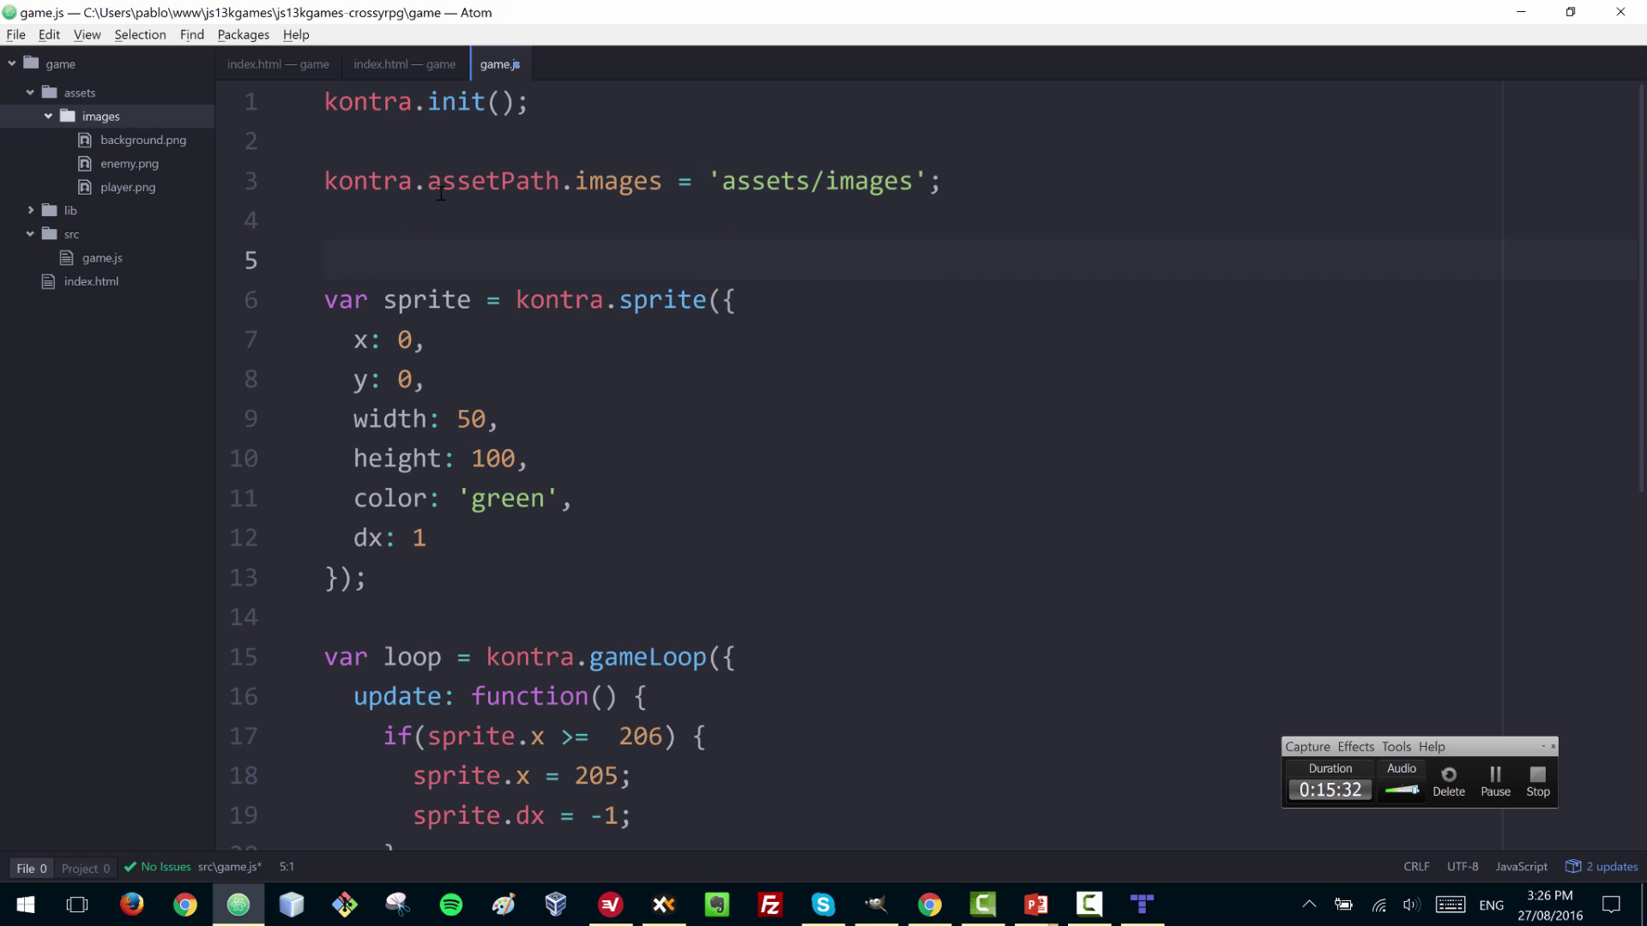
text(kontra.load)
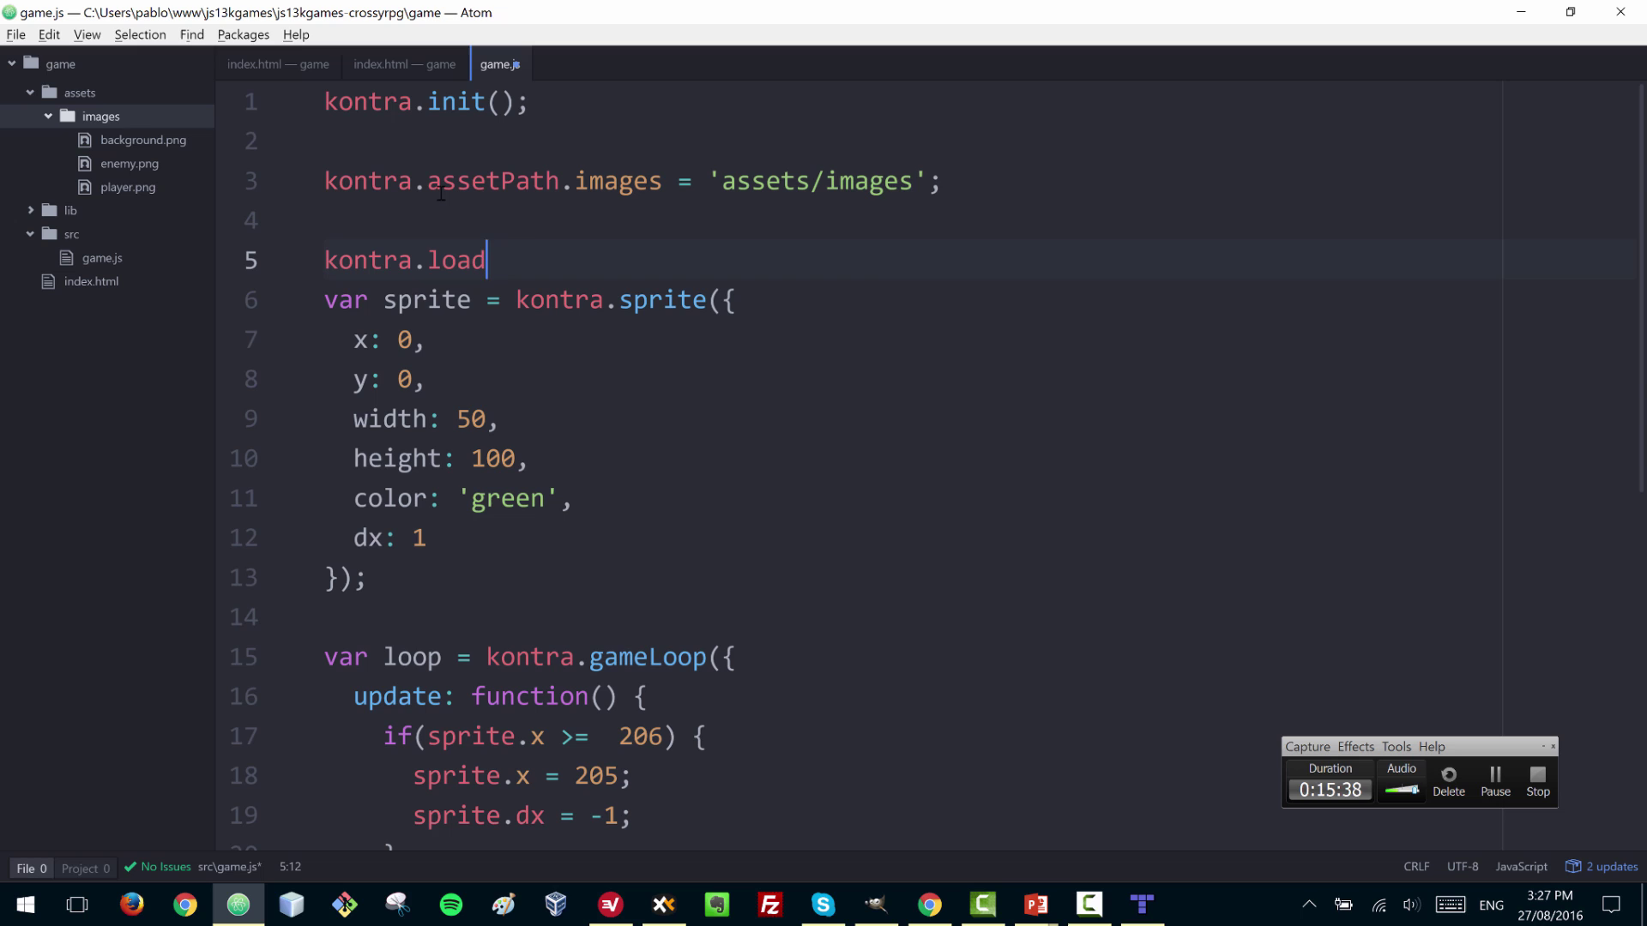
text(Assets(')
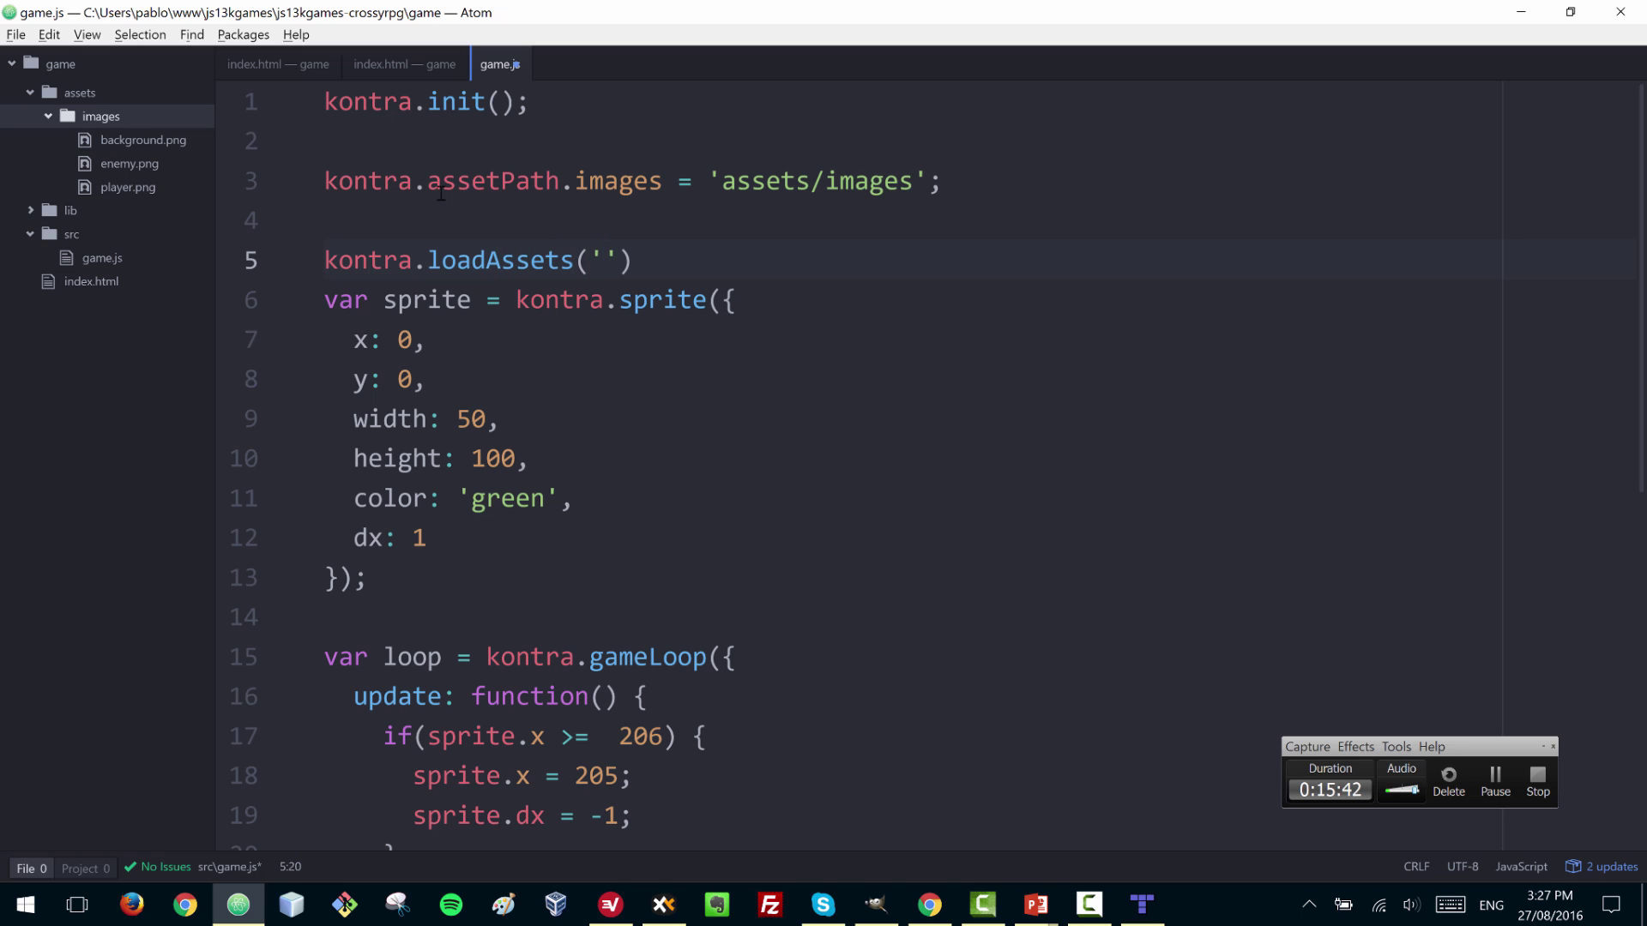
text(backgrund.png)
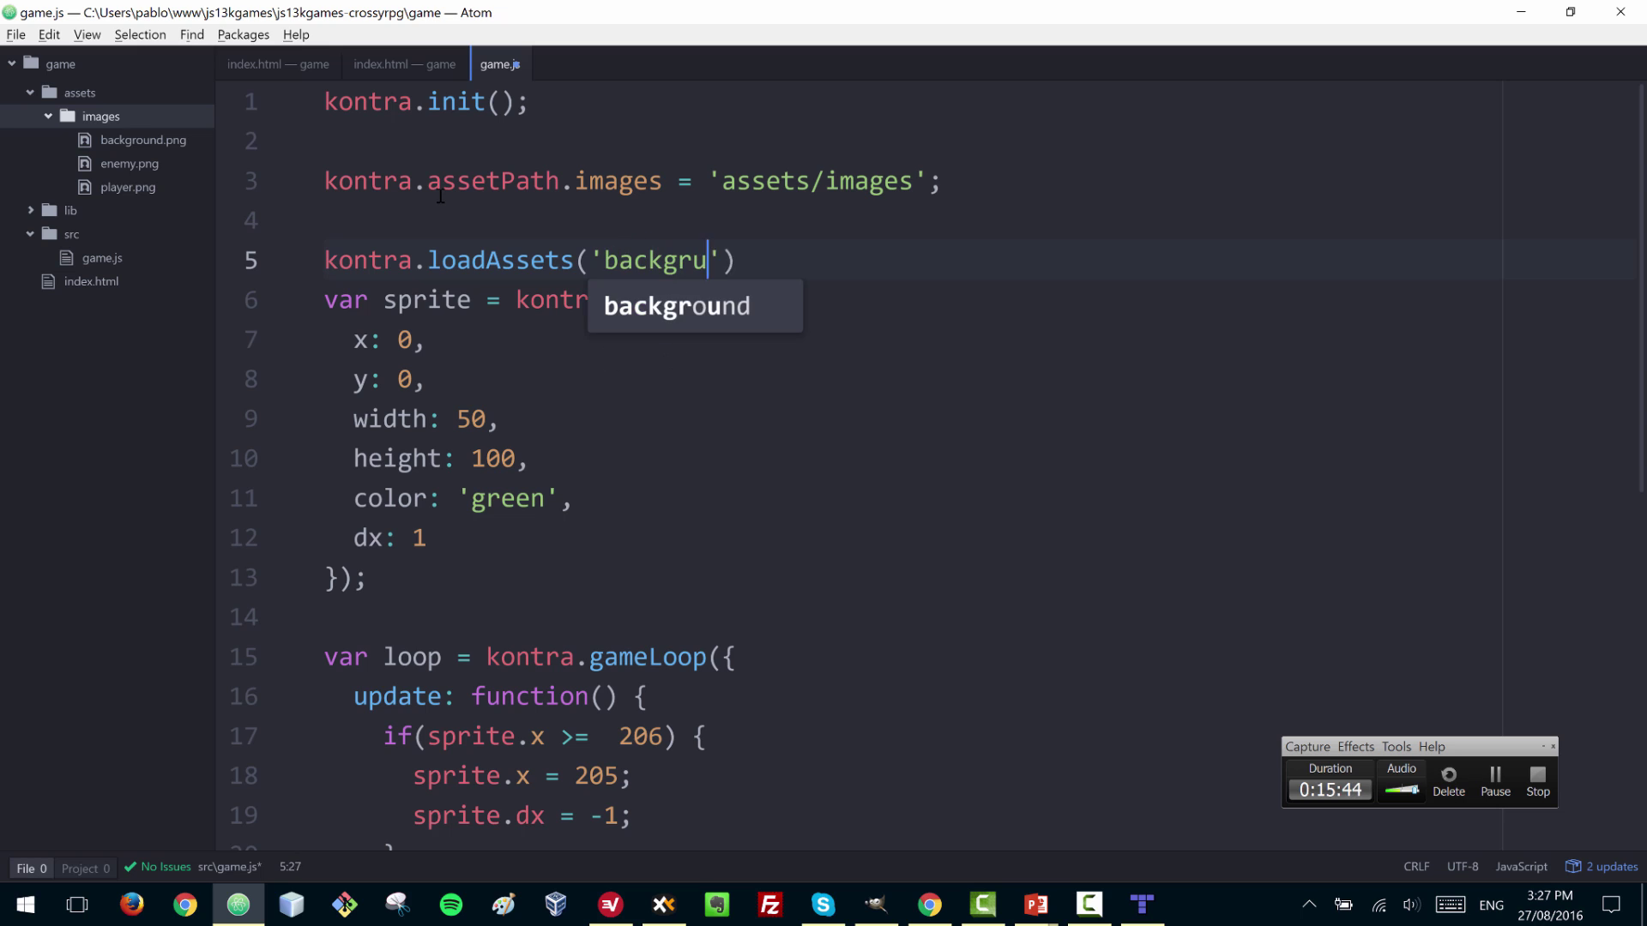
text(')
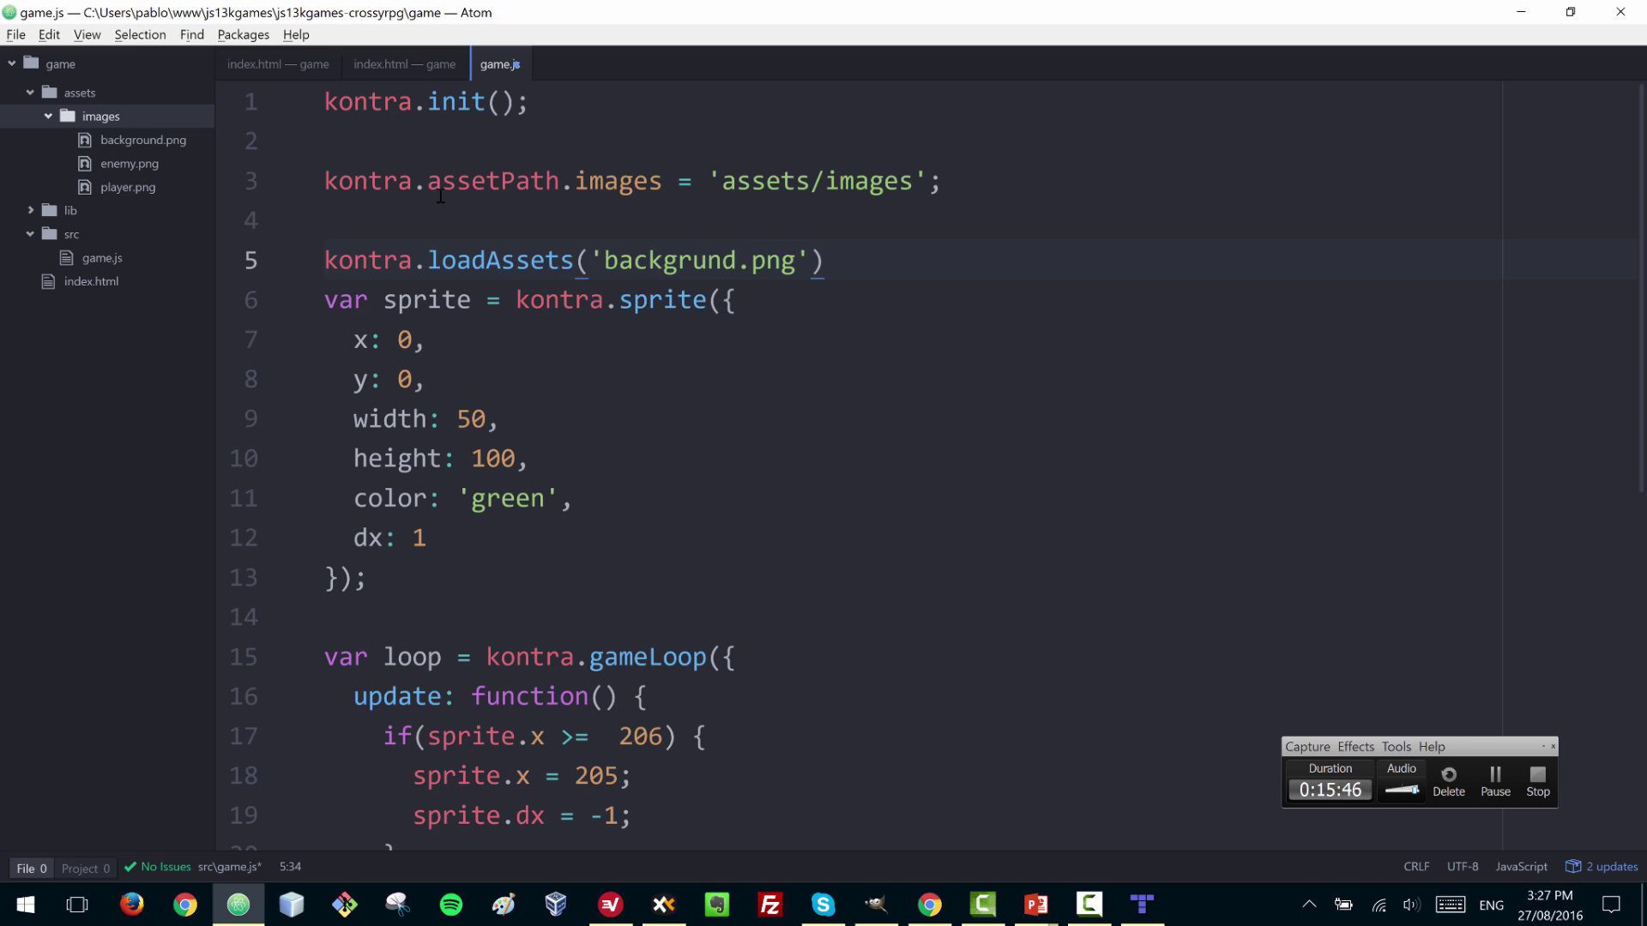
text(, 'enemy.png', ')
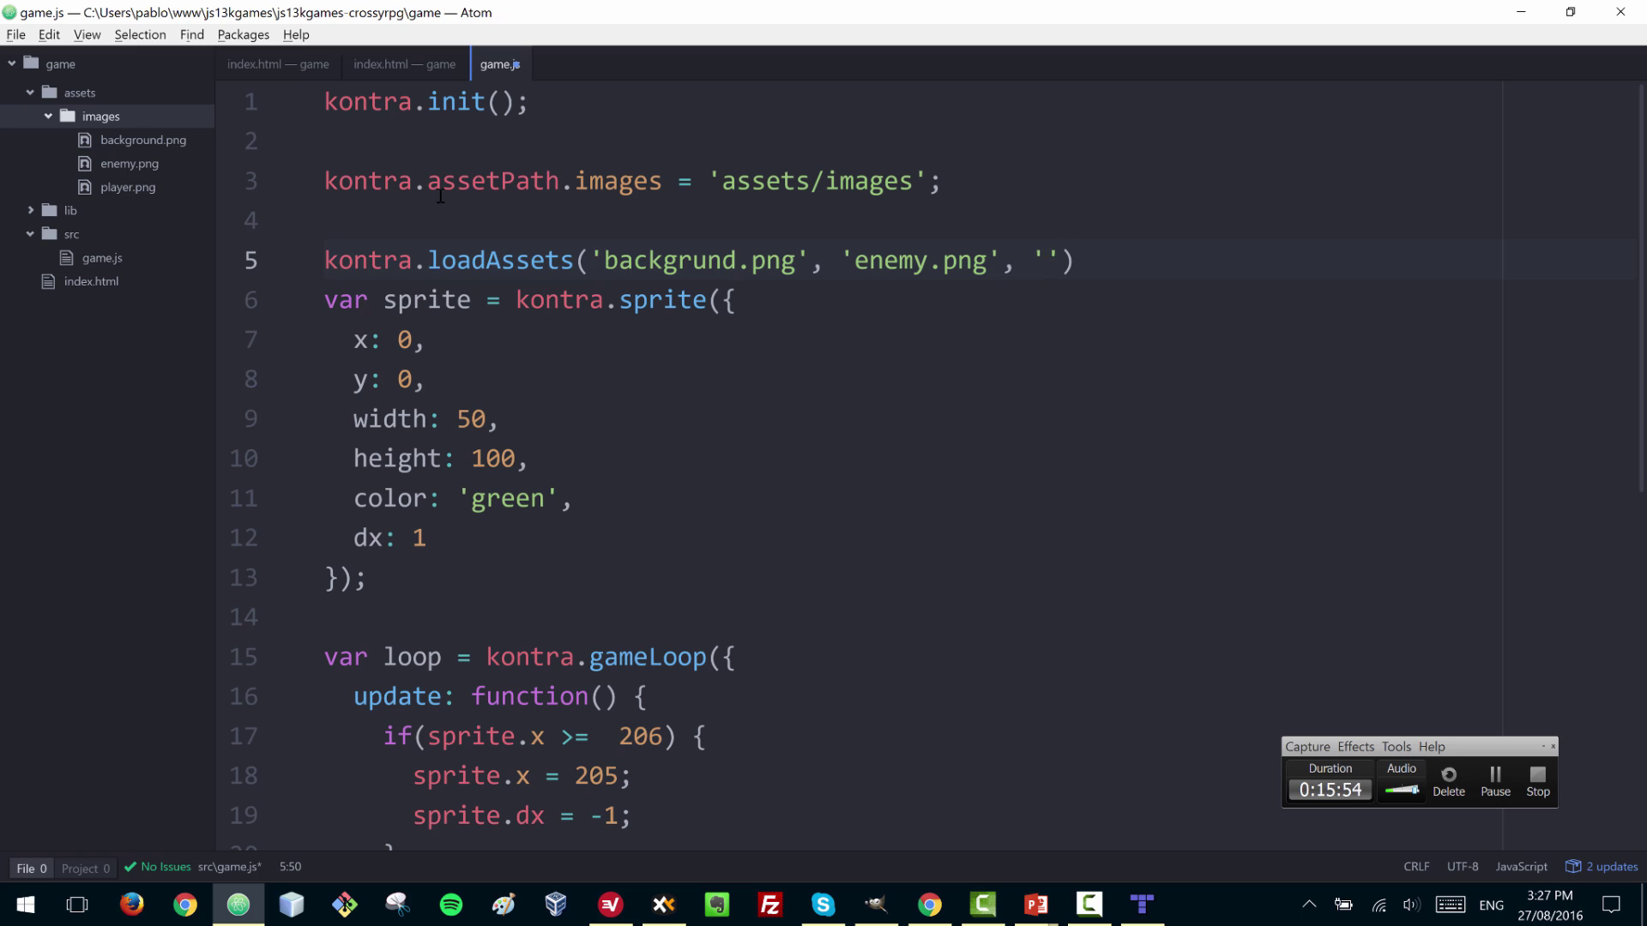
text(player.png)
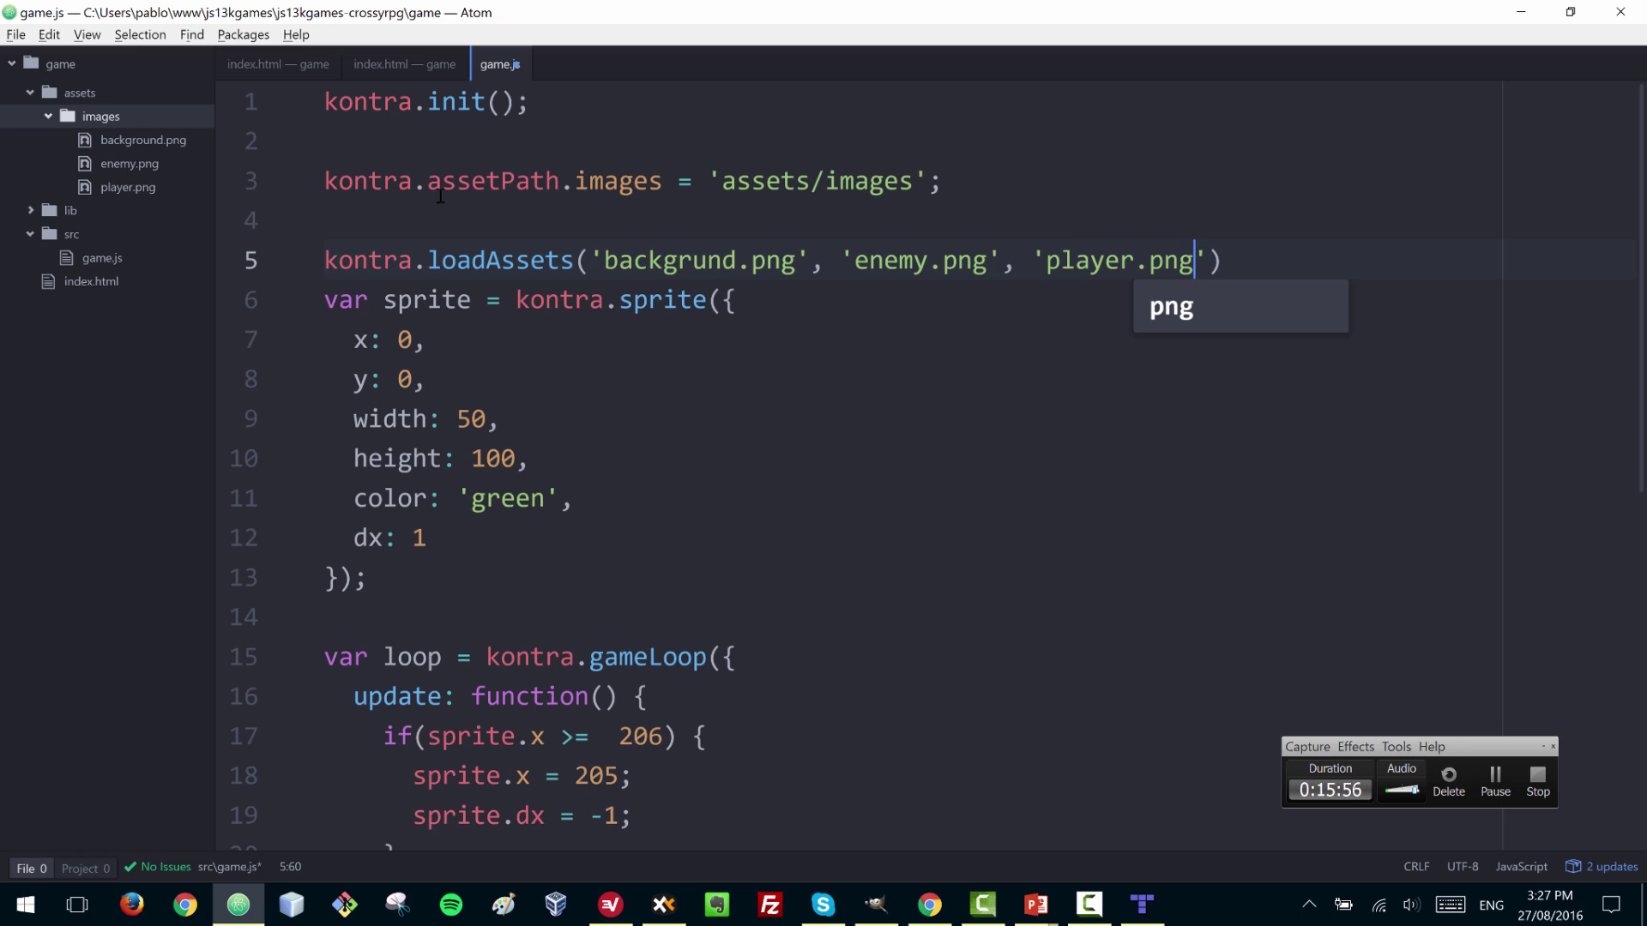
text(')
text(, function)
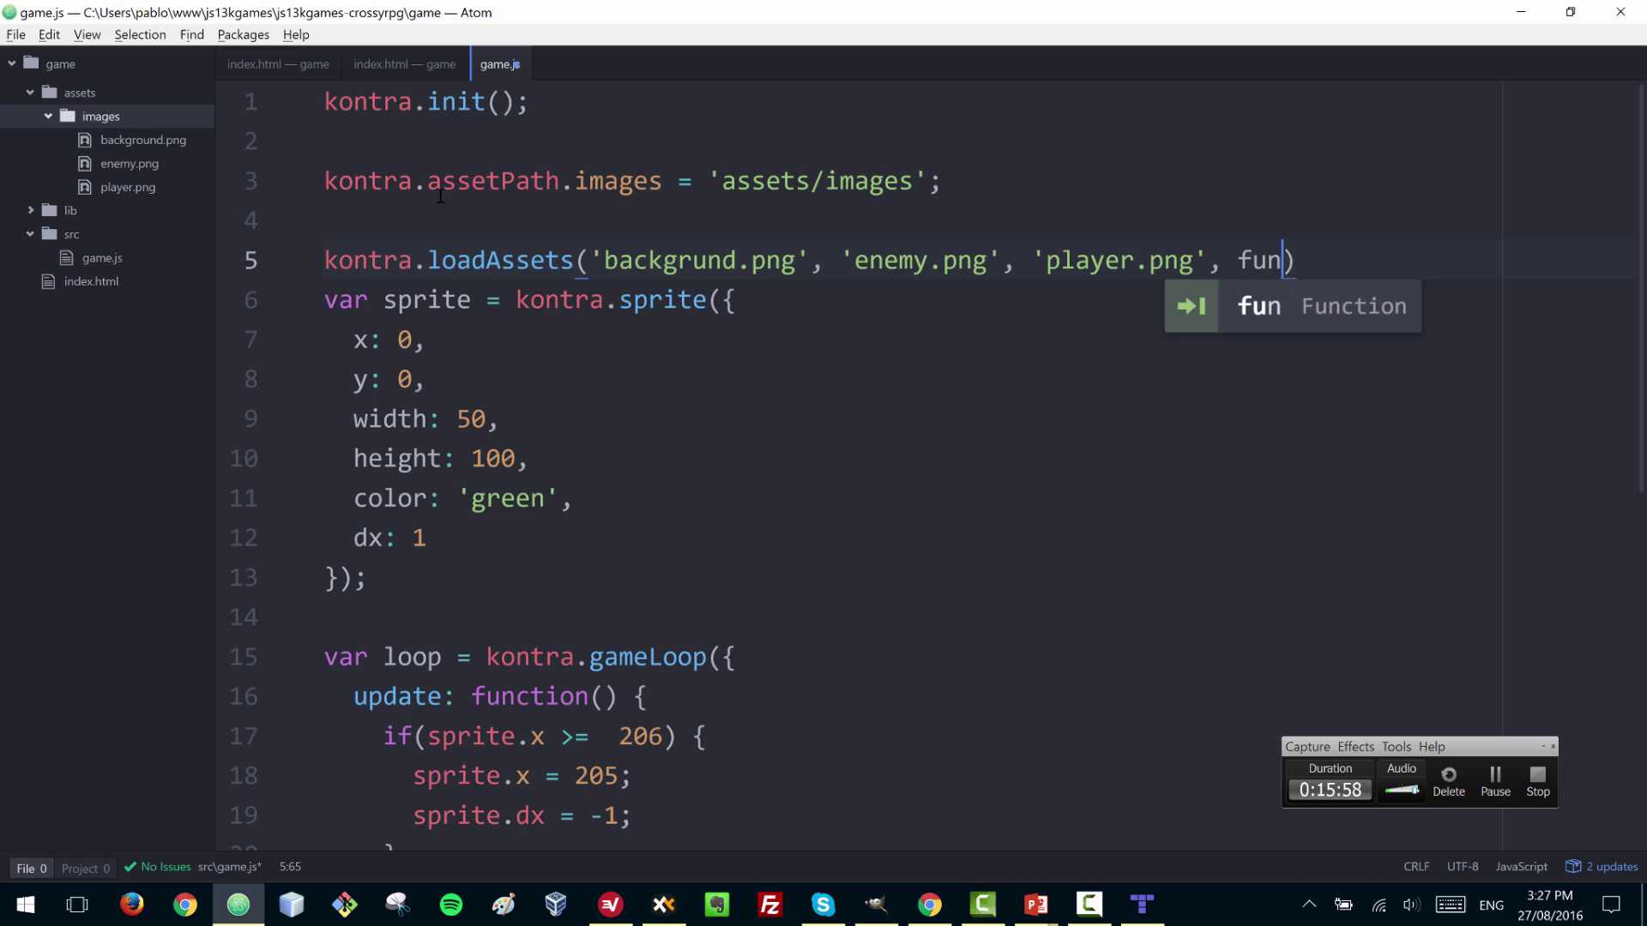
text((){})
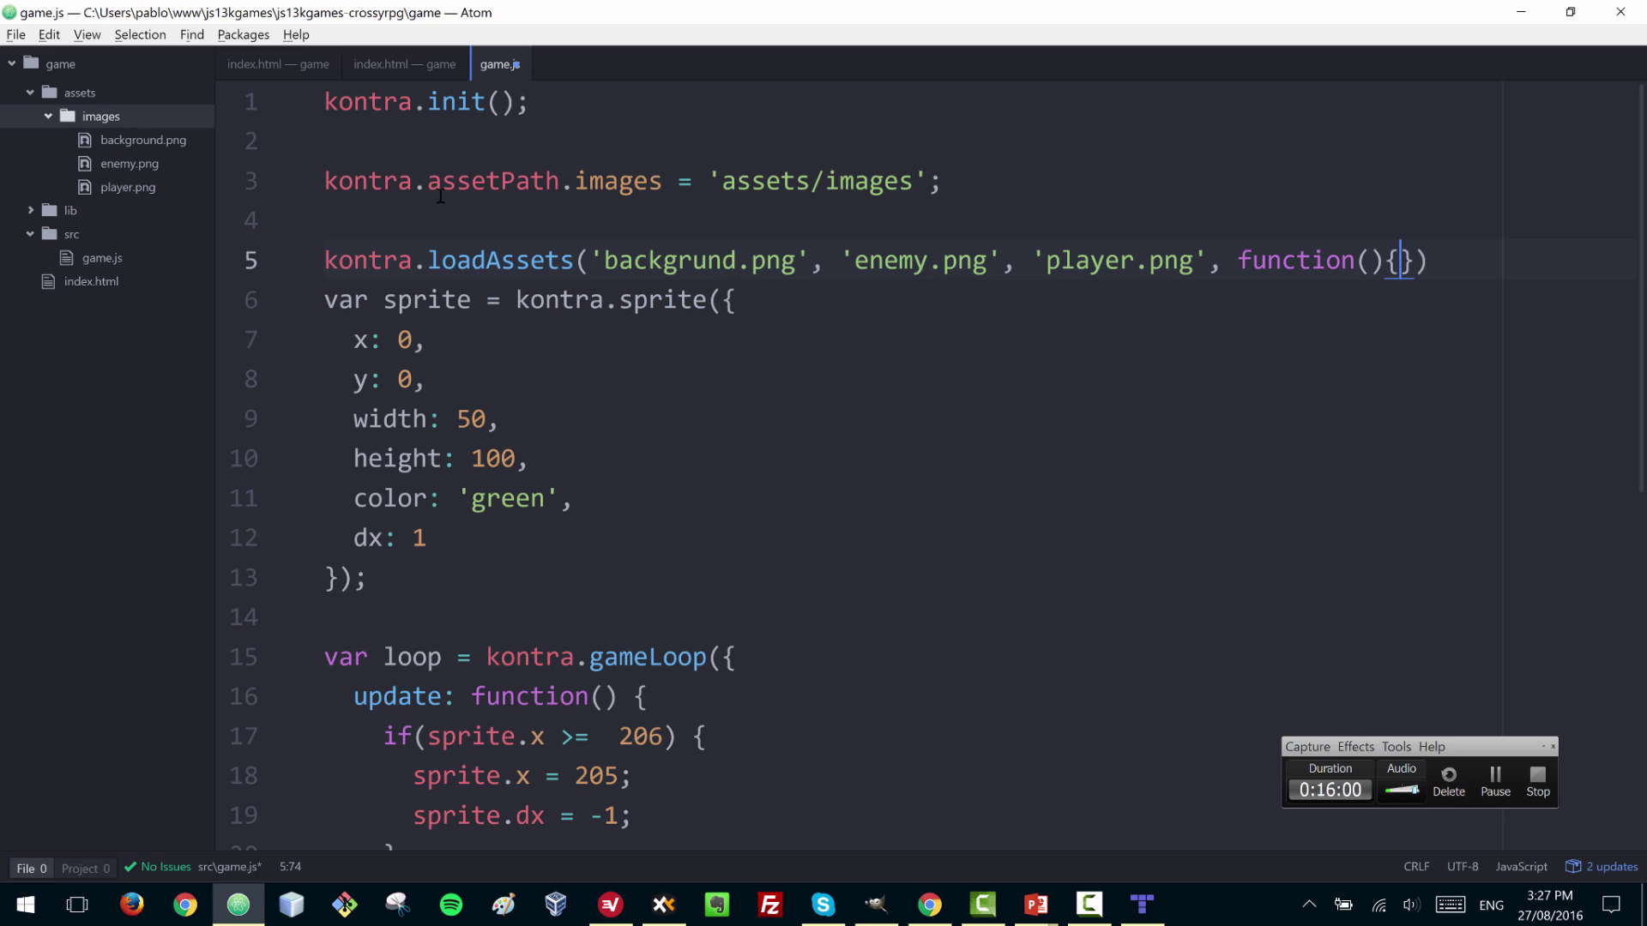
- Change the loadAssets call to chain .then() instead of passing the callback as an argument
key(Left)
key(Return)
key(Up)
key(End)
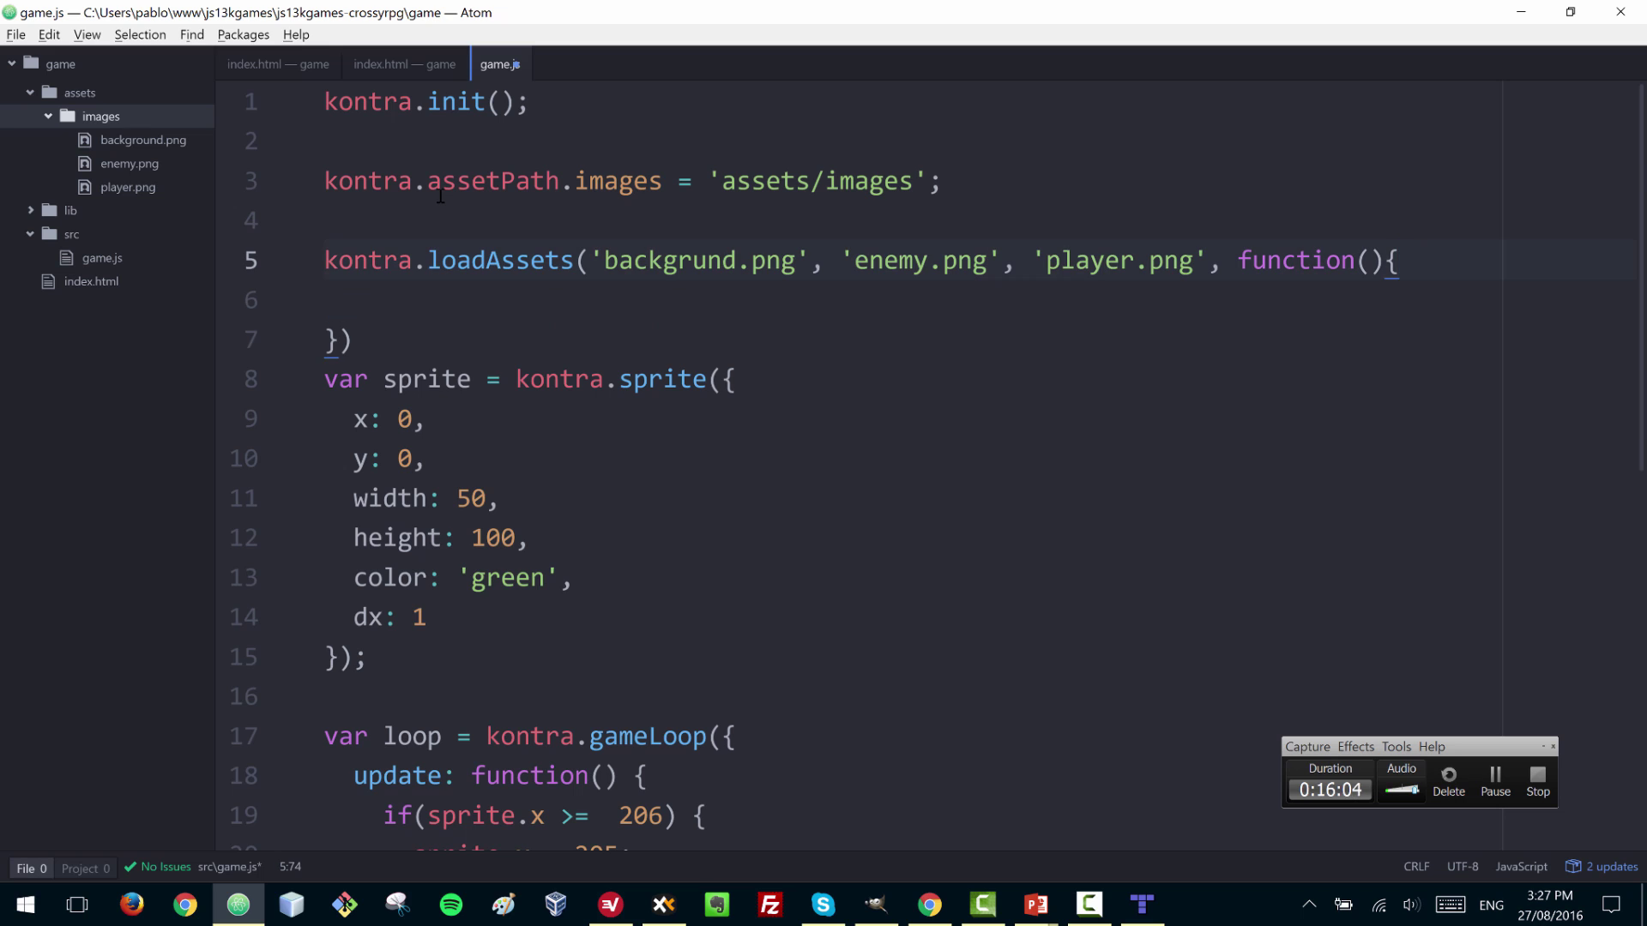
key(Delete)
key(Delete)
key(Left)
key(Left)
key(Left)
key(Left)
key(Left)
key(Left)
key(Left)
key(Left)
key(Left)
key(Left)
key(Left)
key(Left)
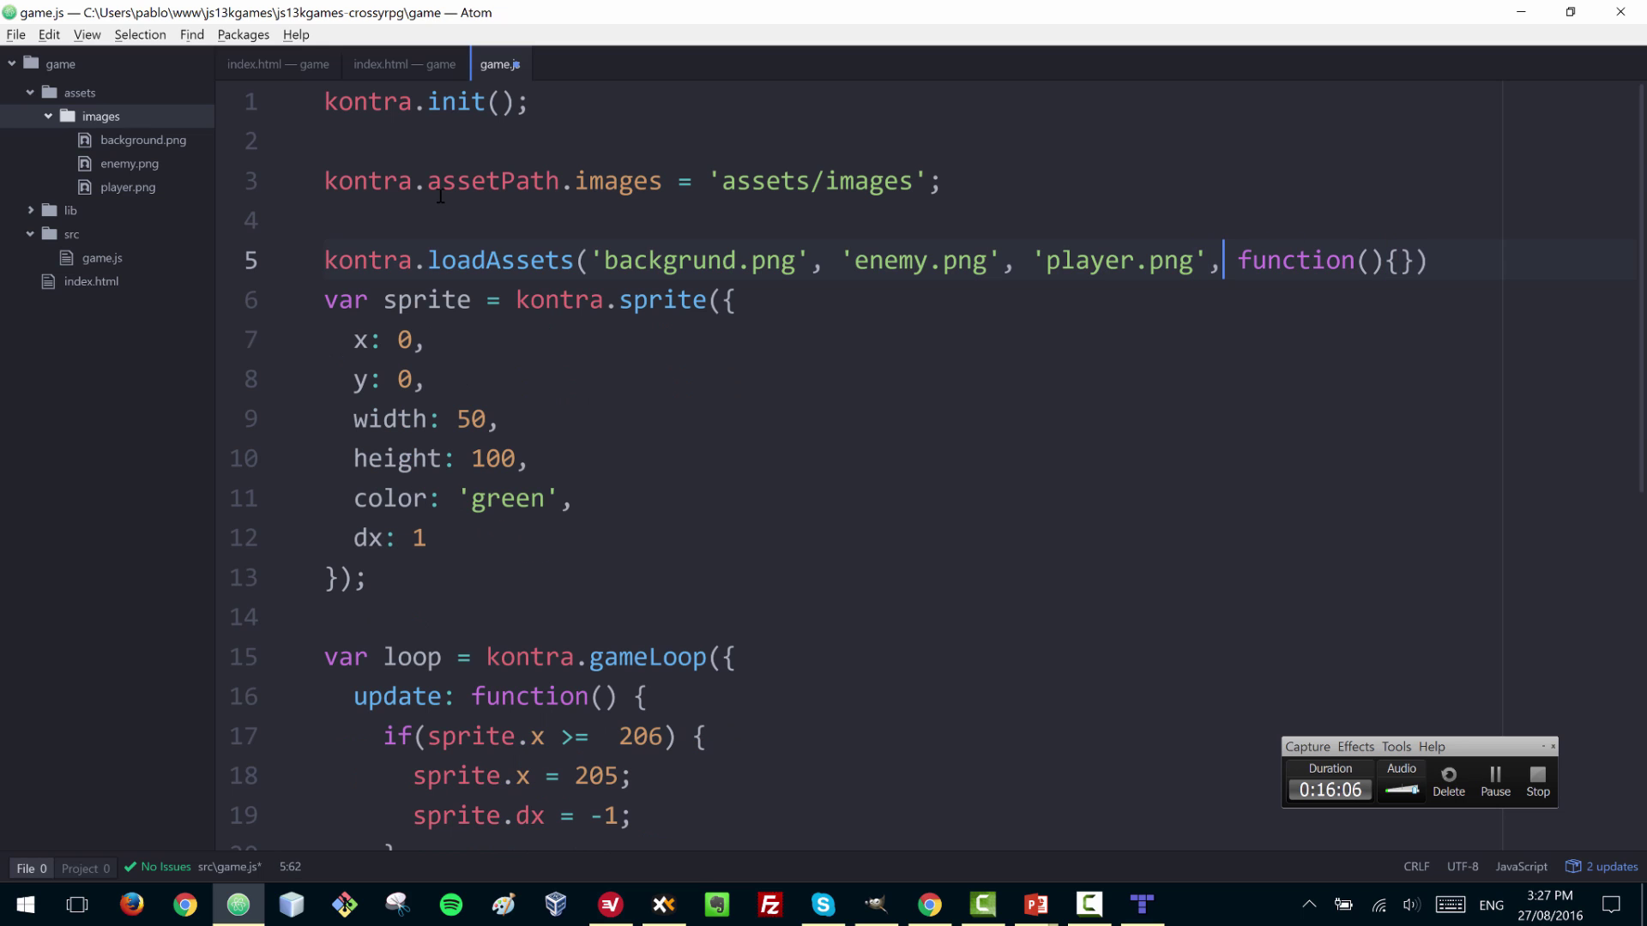
key(BackSpace)
text().t)
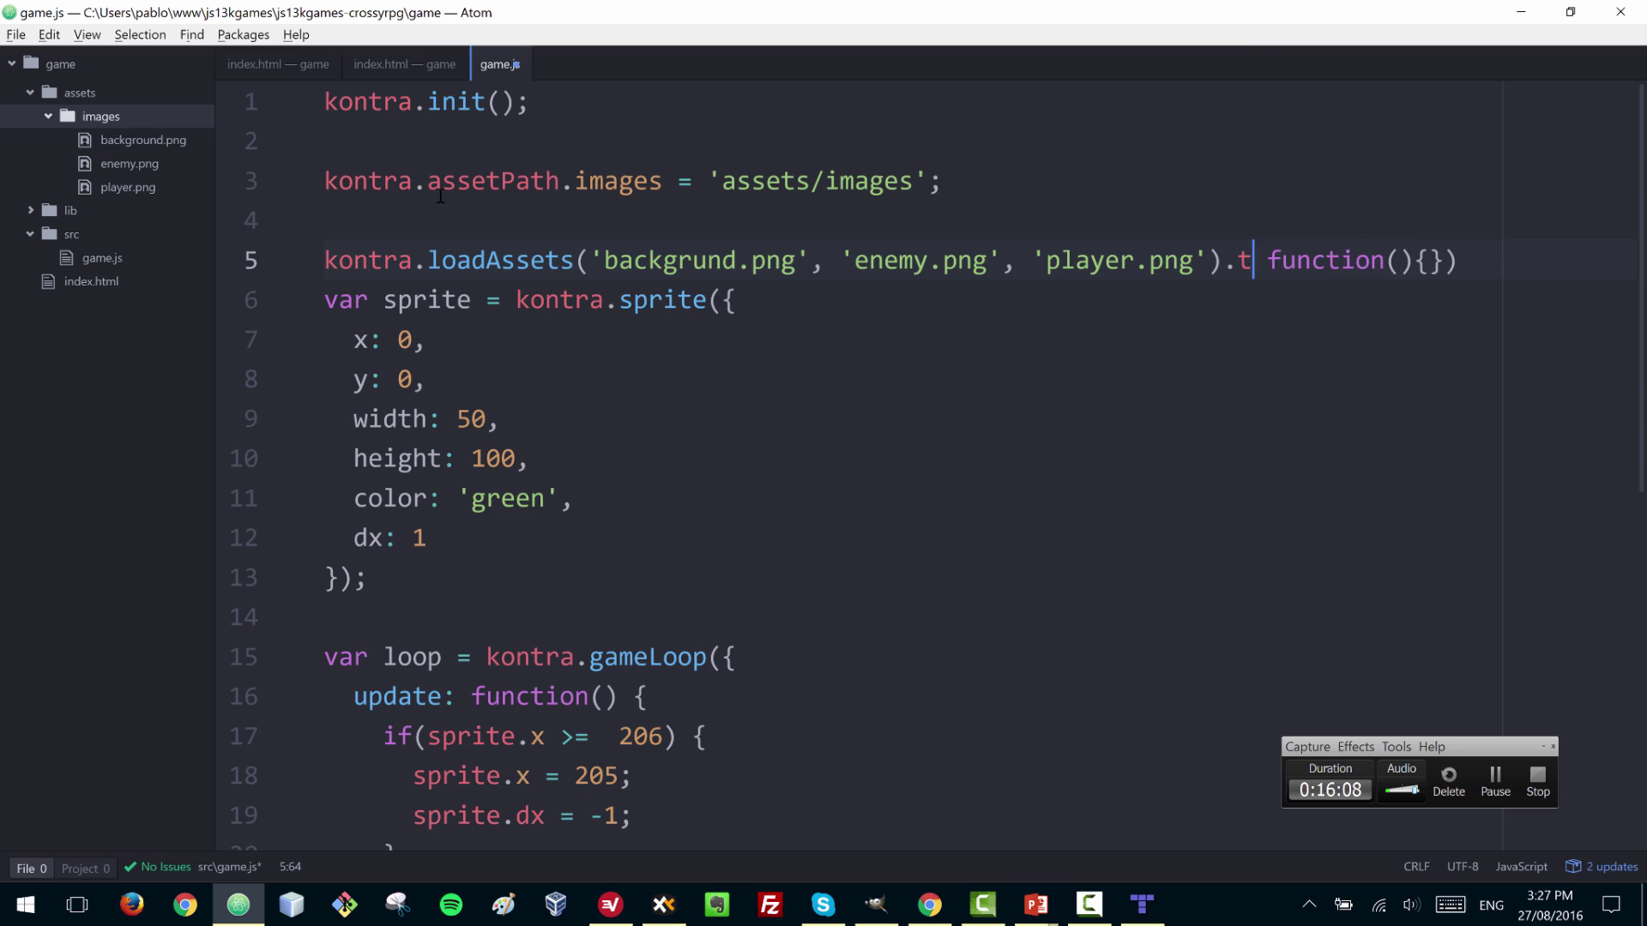
text(hen)
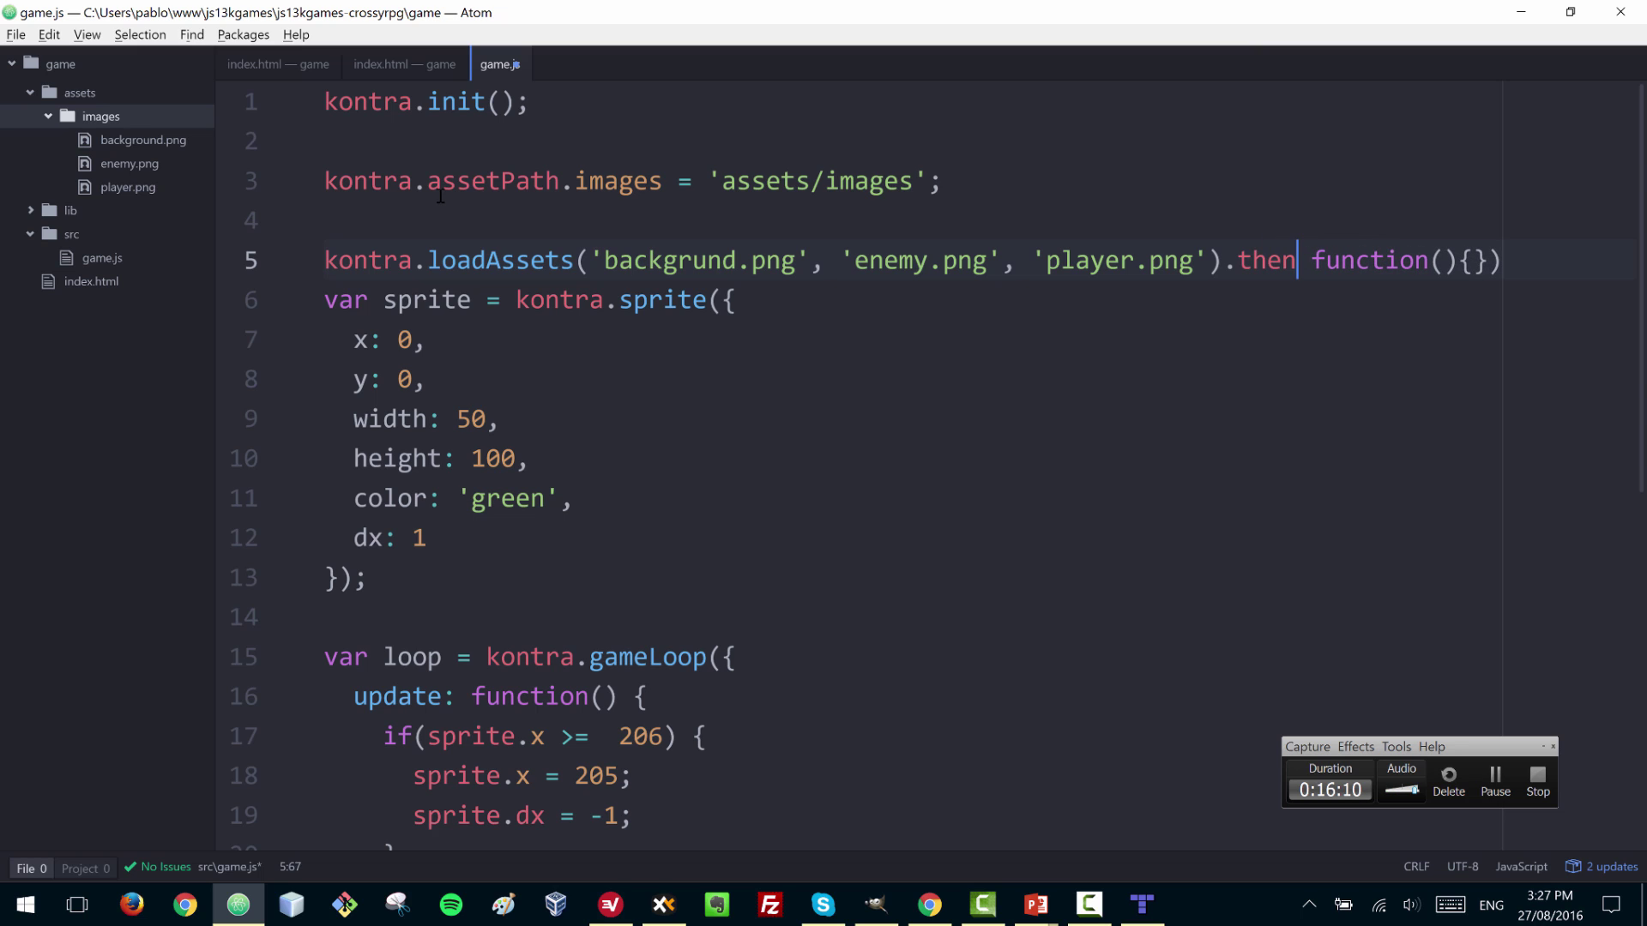
text(()
key(Delete)
key(Delete)
- Format the .then(function(){ }); callback across lines with an empty indented body
key(Return)
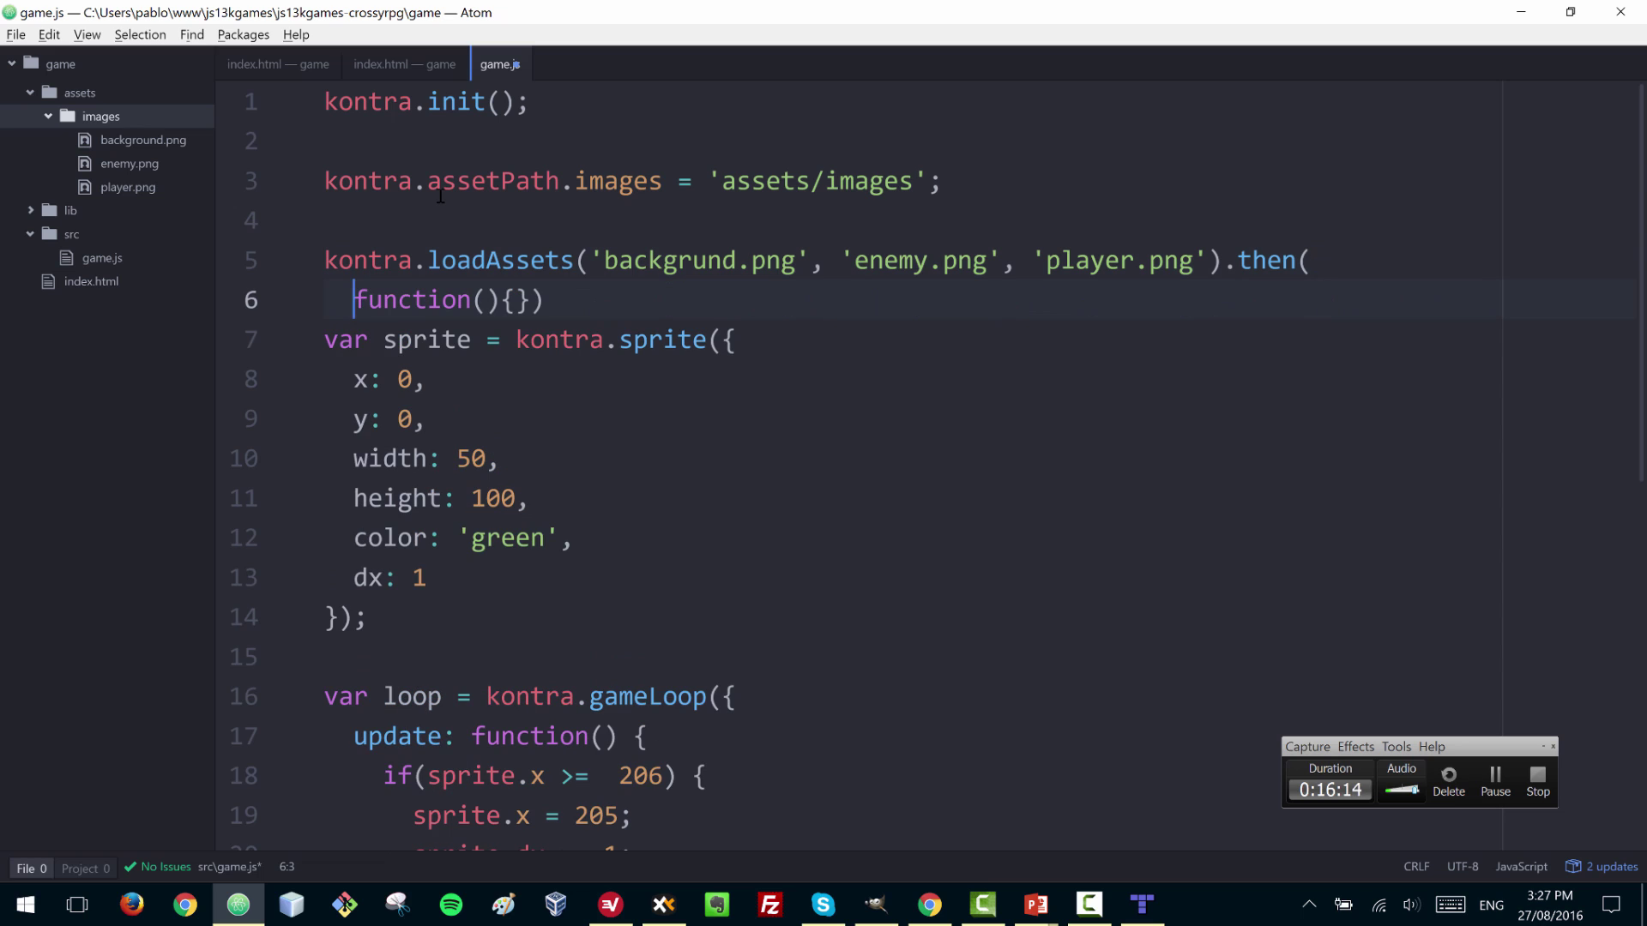
key(ctrl+Right)
key(End)
key(Left)
text(;)
key(Return)
key(End)
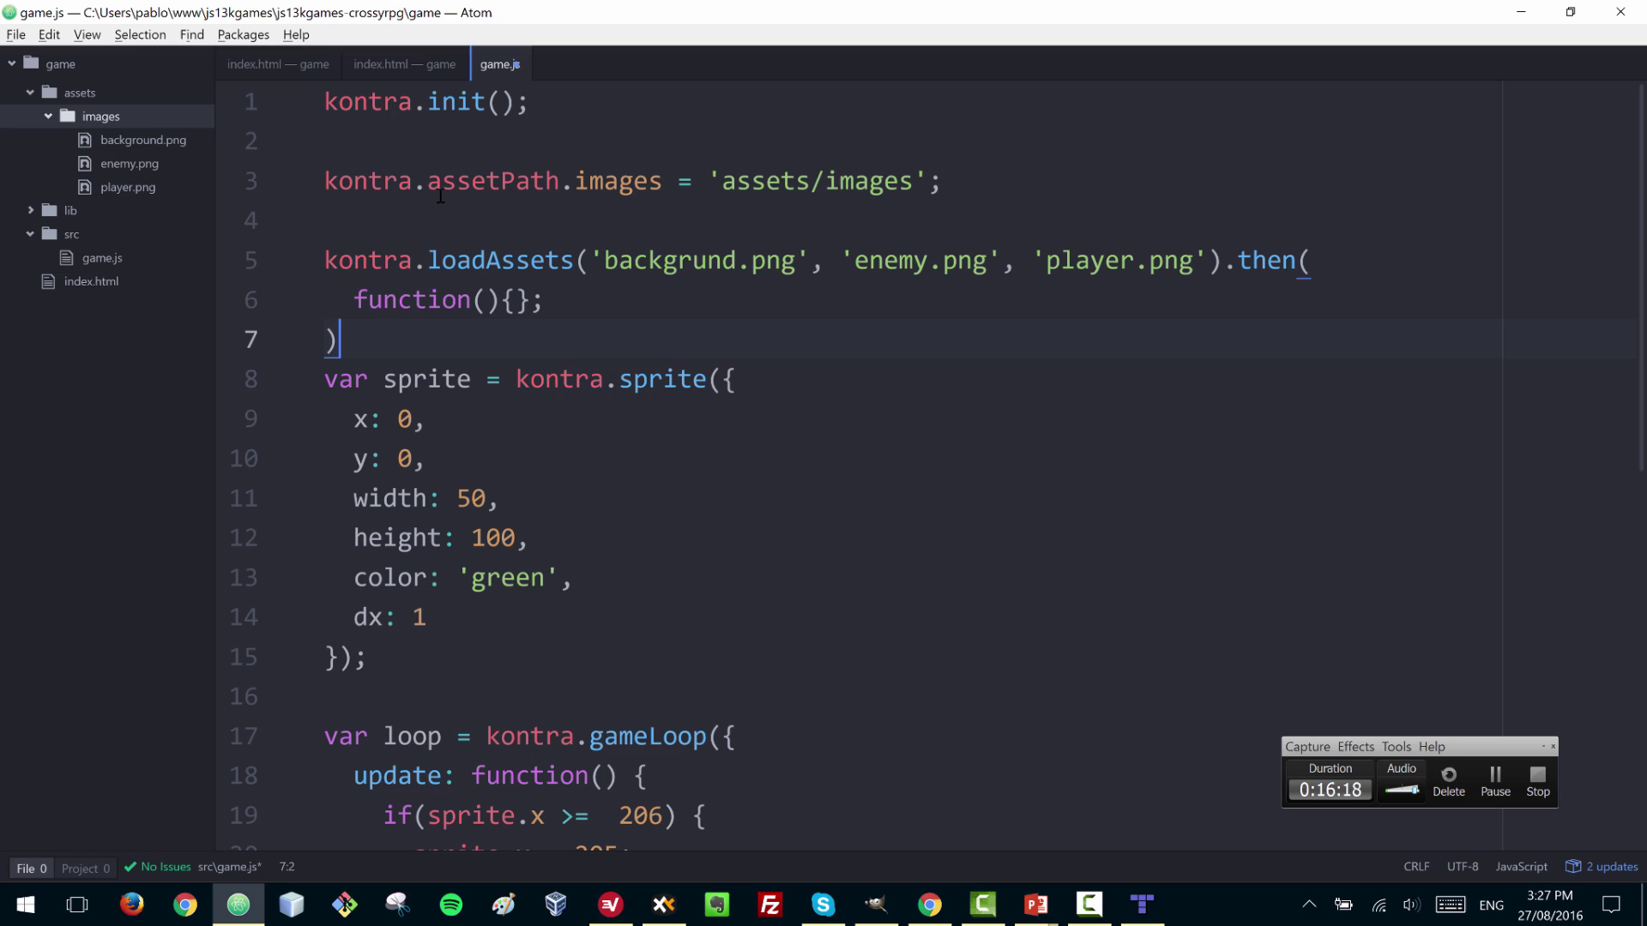
text(;)
key(Up)
key(Right)
key(Right)
key(Right)
key(Right)
key(Right)
key(Right)
key(Right)
key(Right)
key(Right)
key(Right)
key(Right)
key(Right)
key(Right)
key(BackSpace)
key(Left)
key(Return)
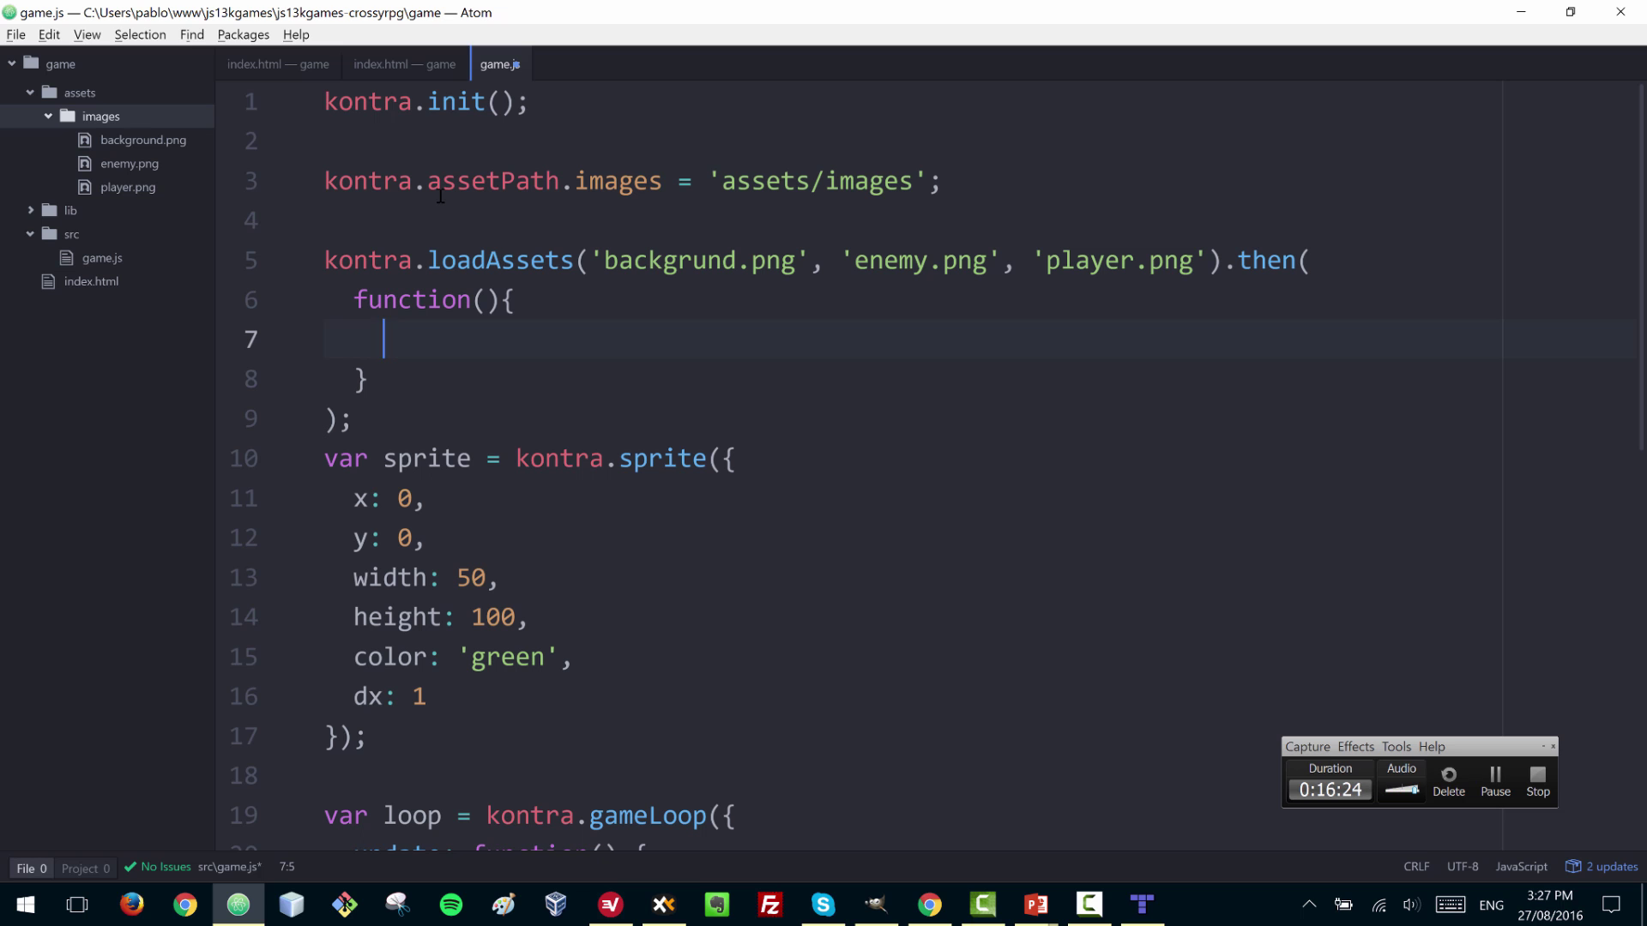
drag(326, 459, 755, 806)
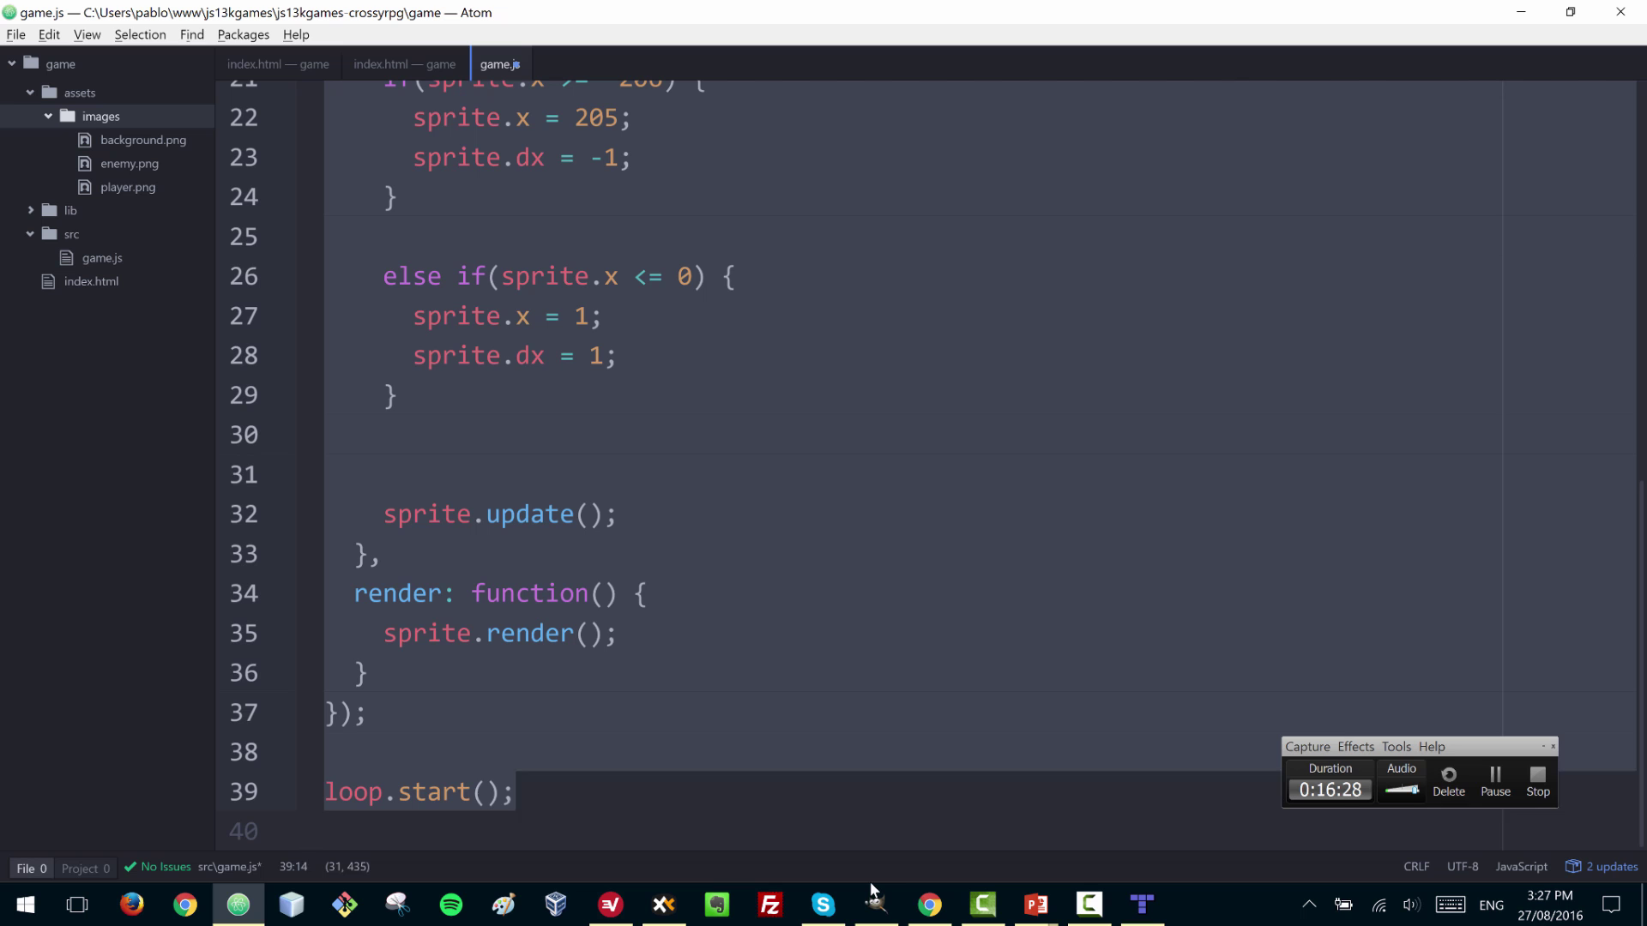
key(BackSpace)
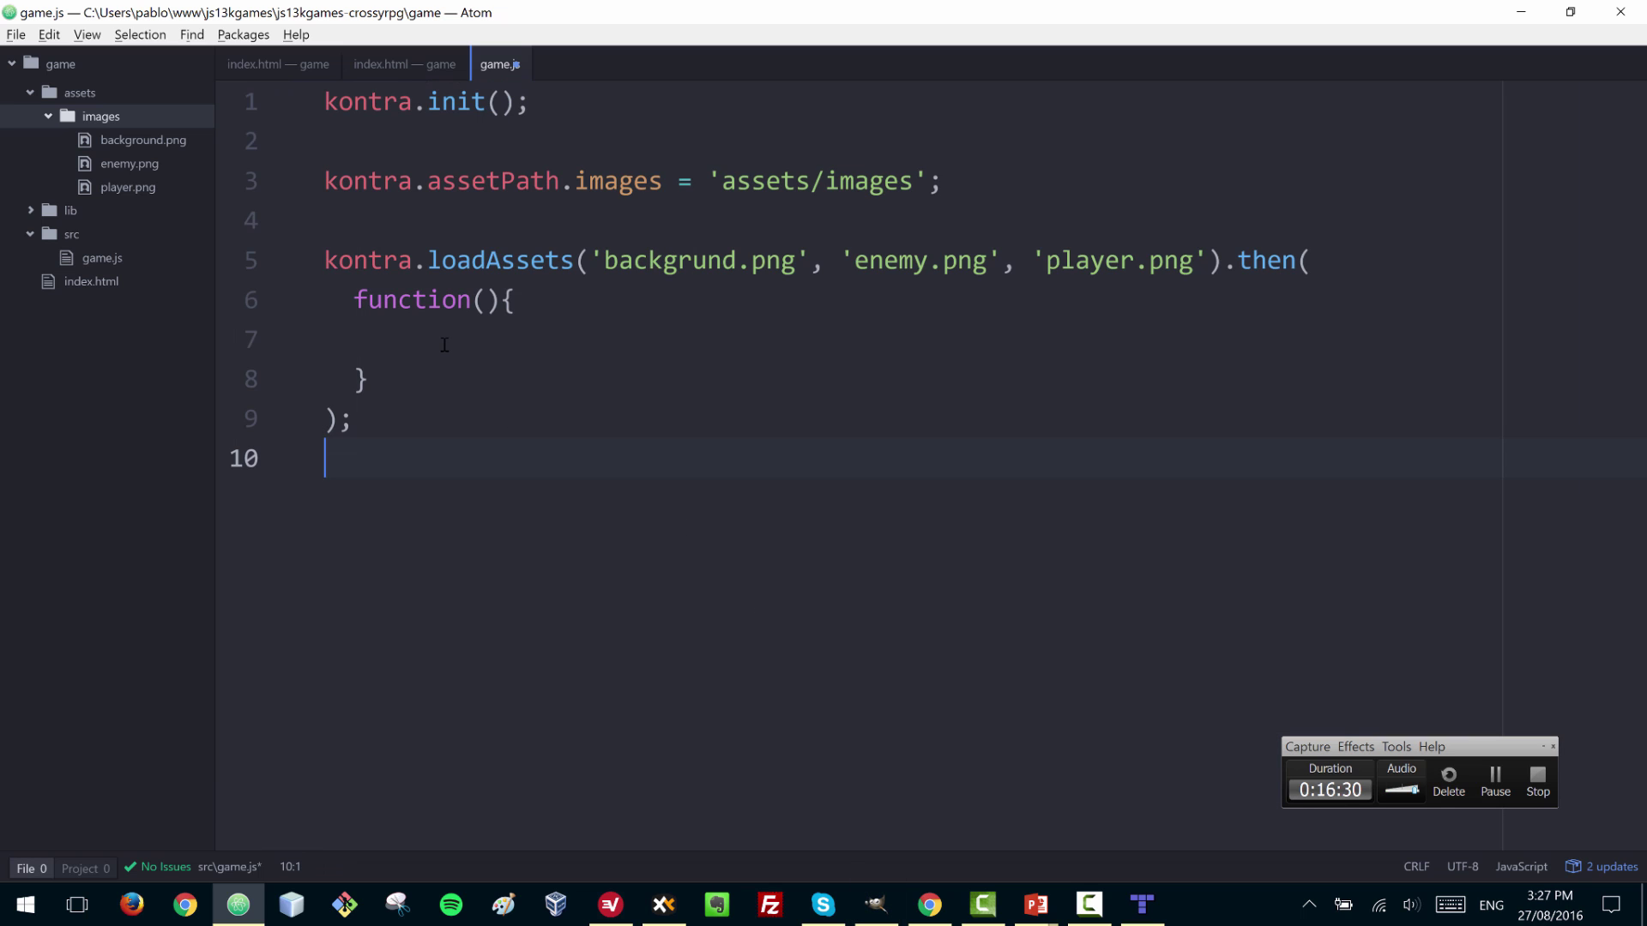
click(444, 345)
key(ctrl+z)
scroll(632, 470, up, 8)
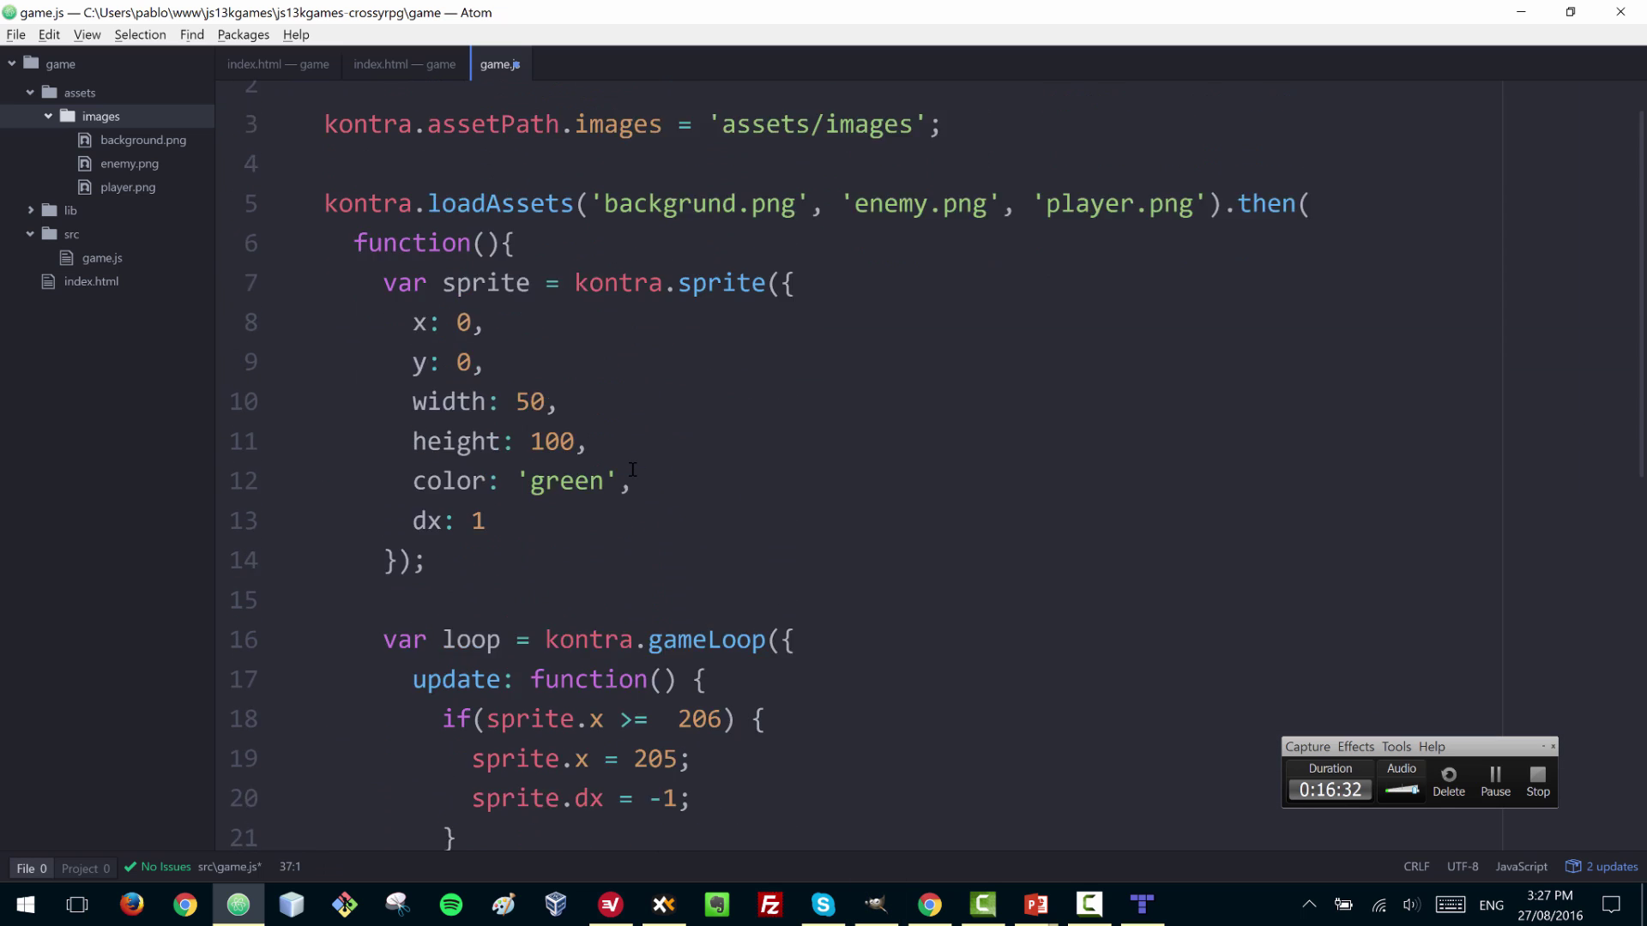
scroll(632, 469, up, 1)
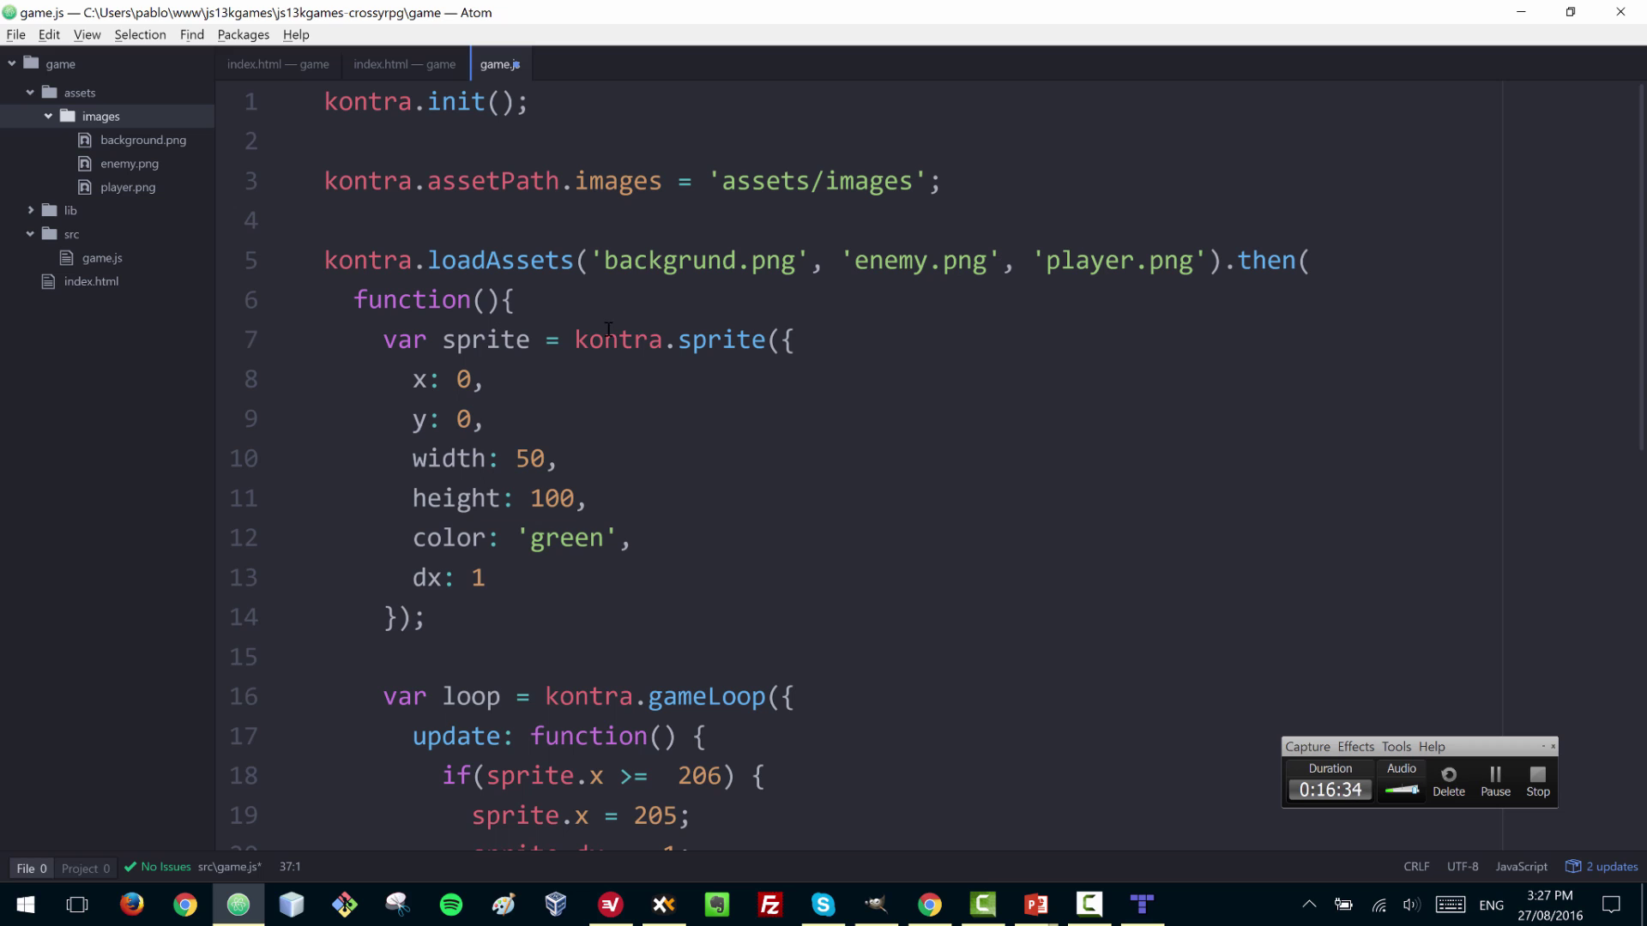
scroll(646, 456, down, 2)
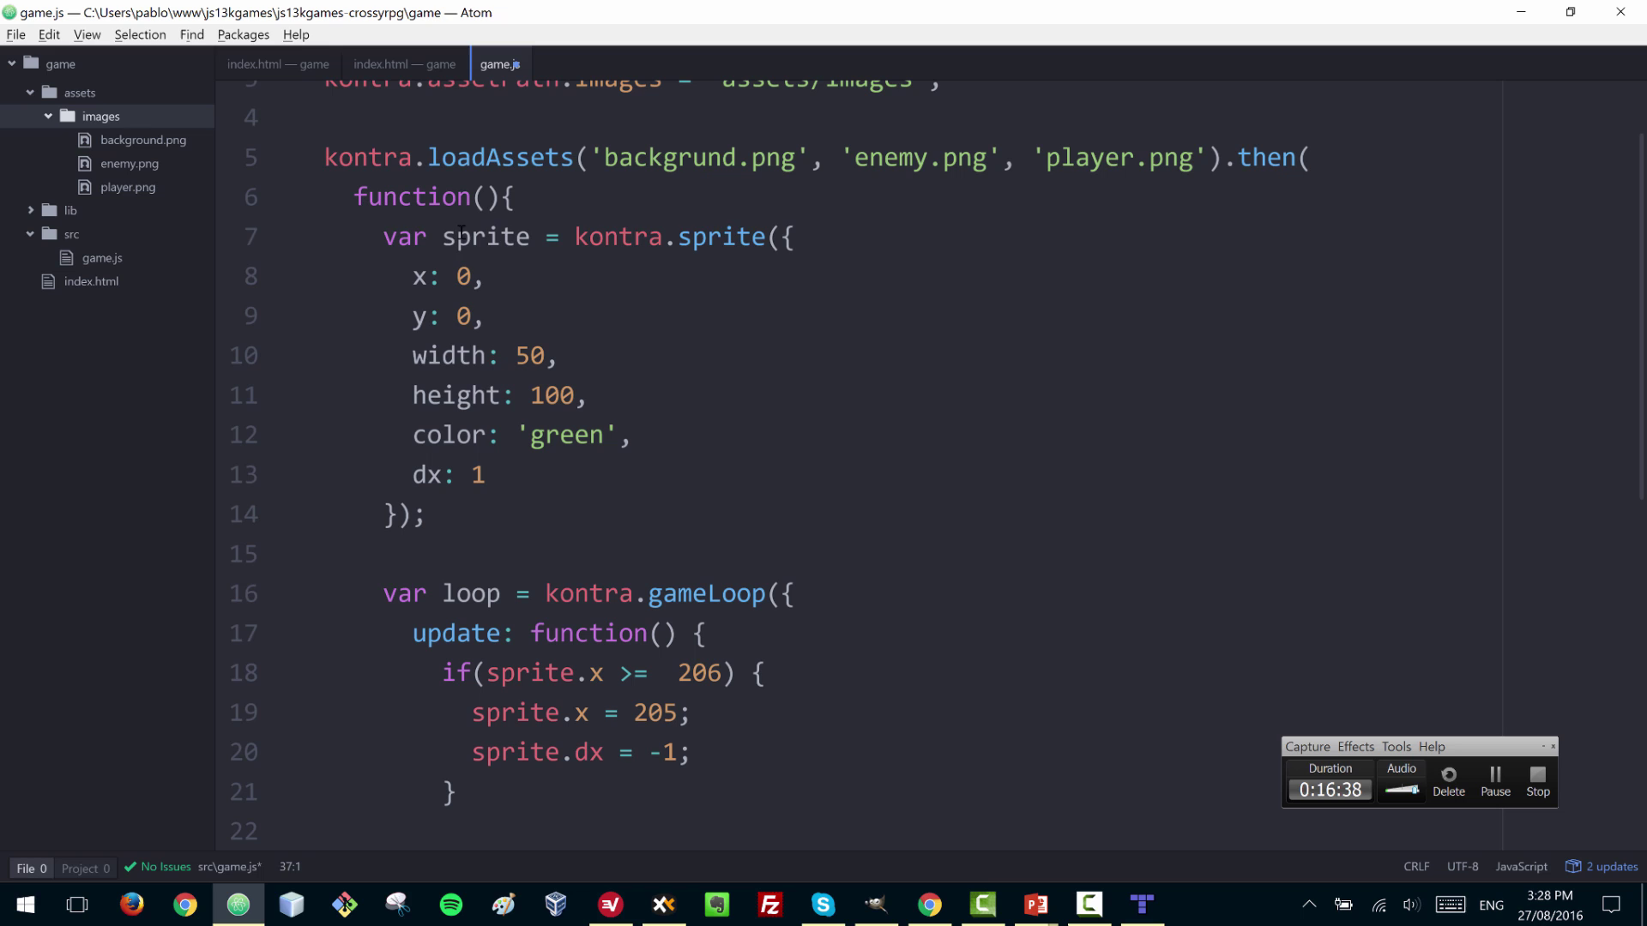
- Rename the sprite variable on line 7 to background
double_click(461, 233)
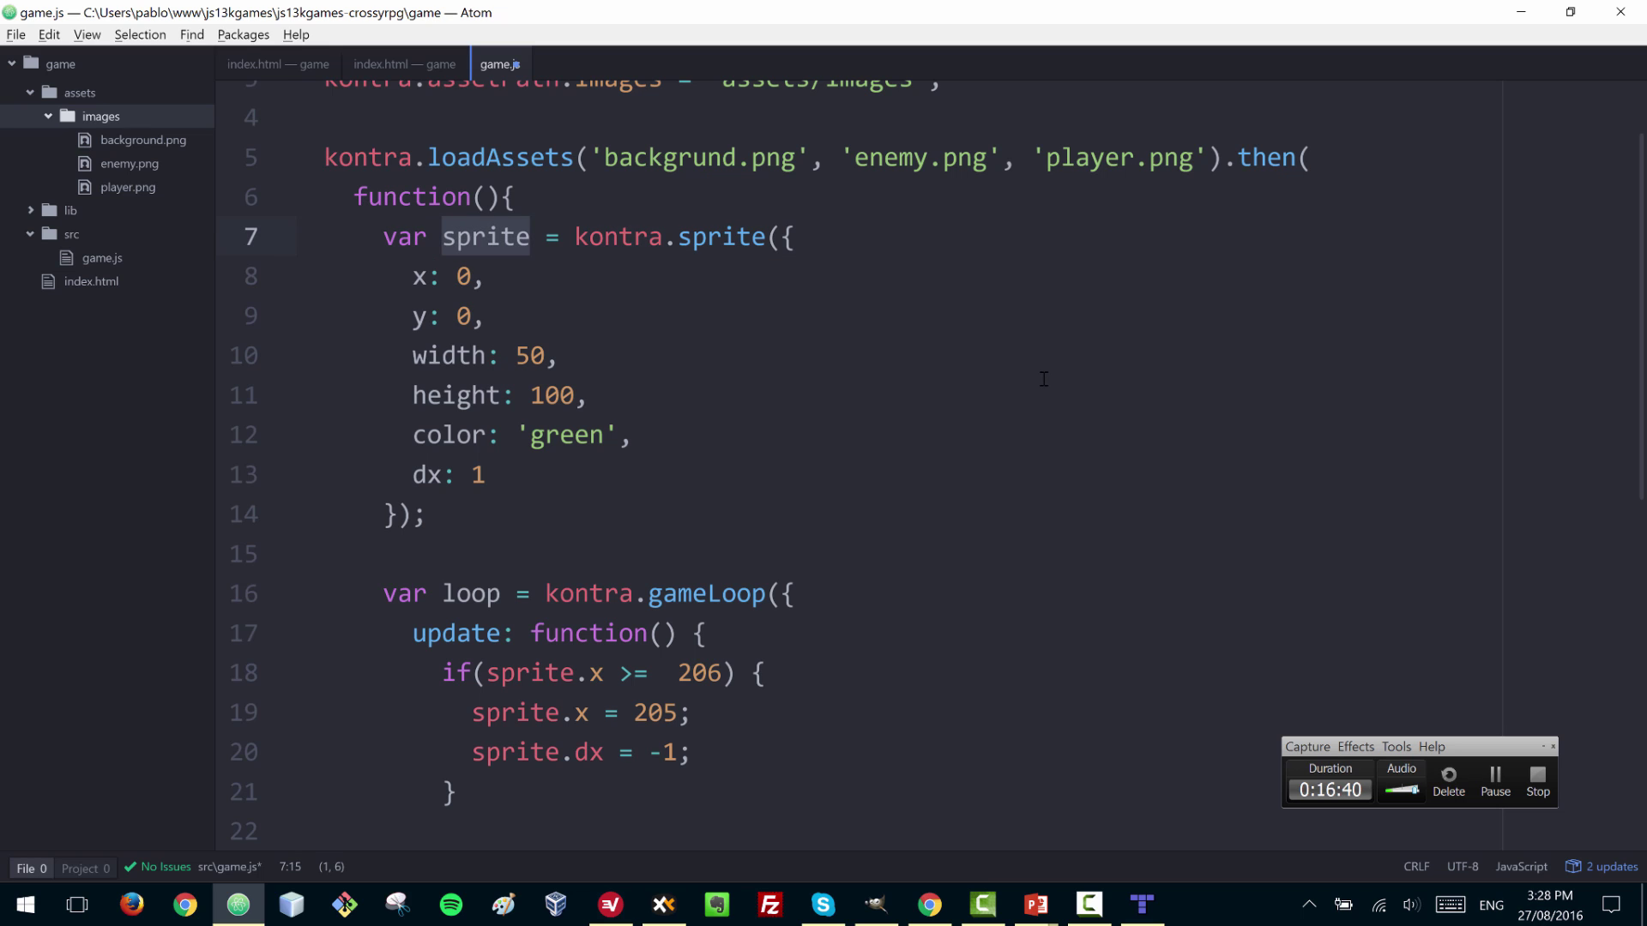
text(backgruond)
key(BackSpace)
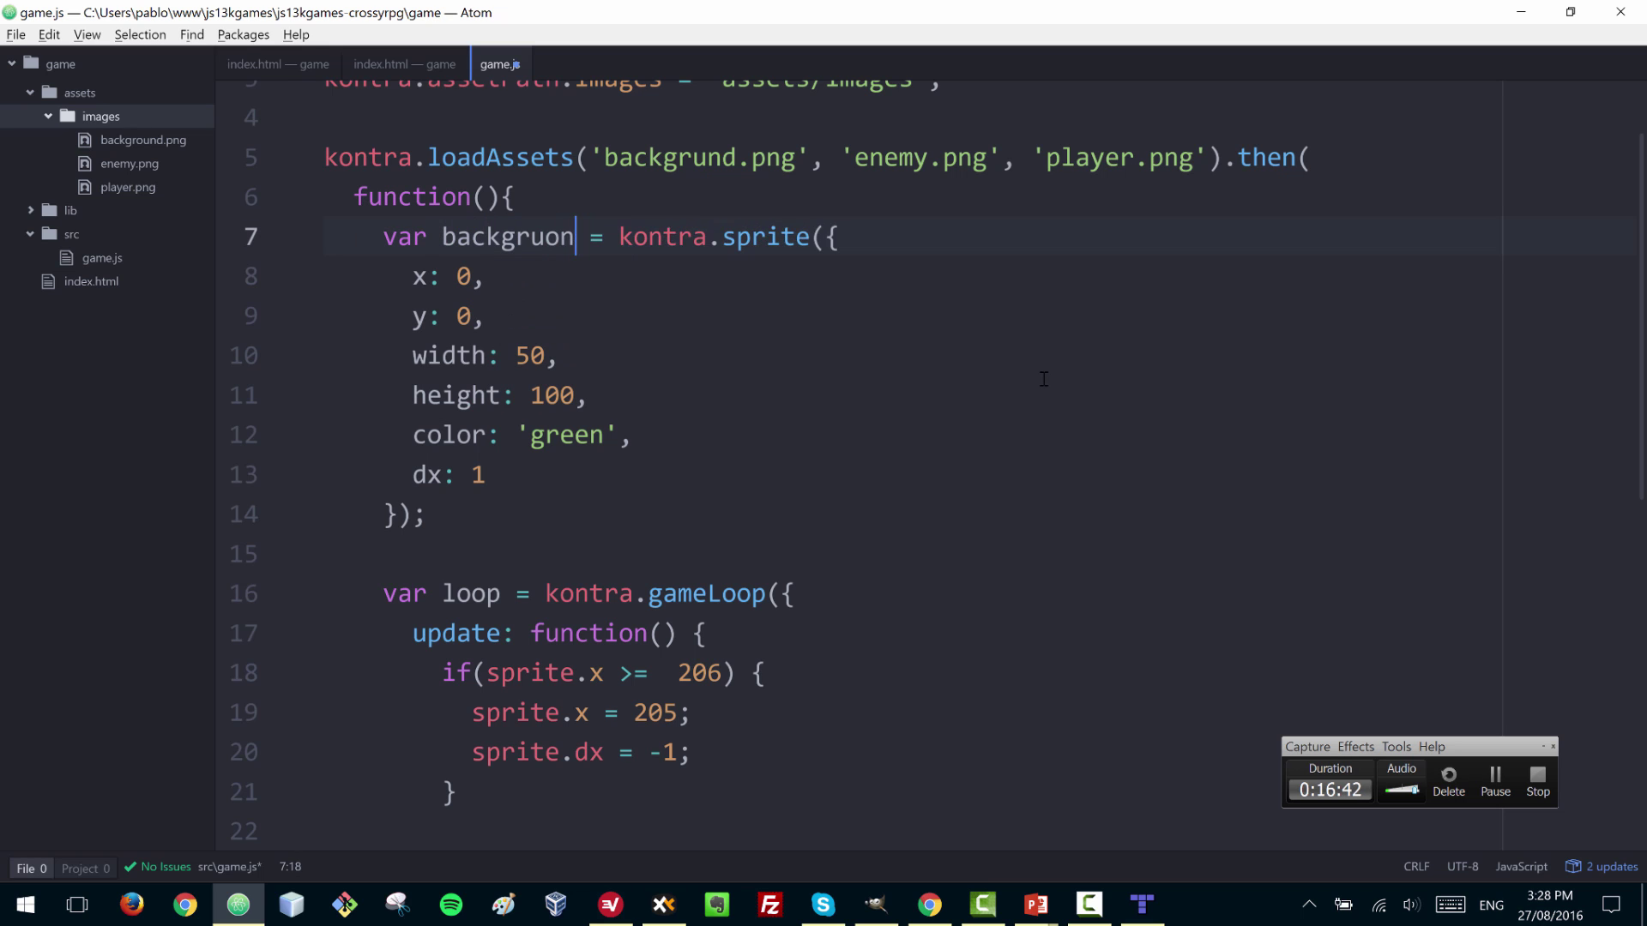
key(BackSpace)
key(BackSpace)
key(BackSpace)
text(d)
- Delete the if/else bounce block on lines 18–27
click(446, 553)
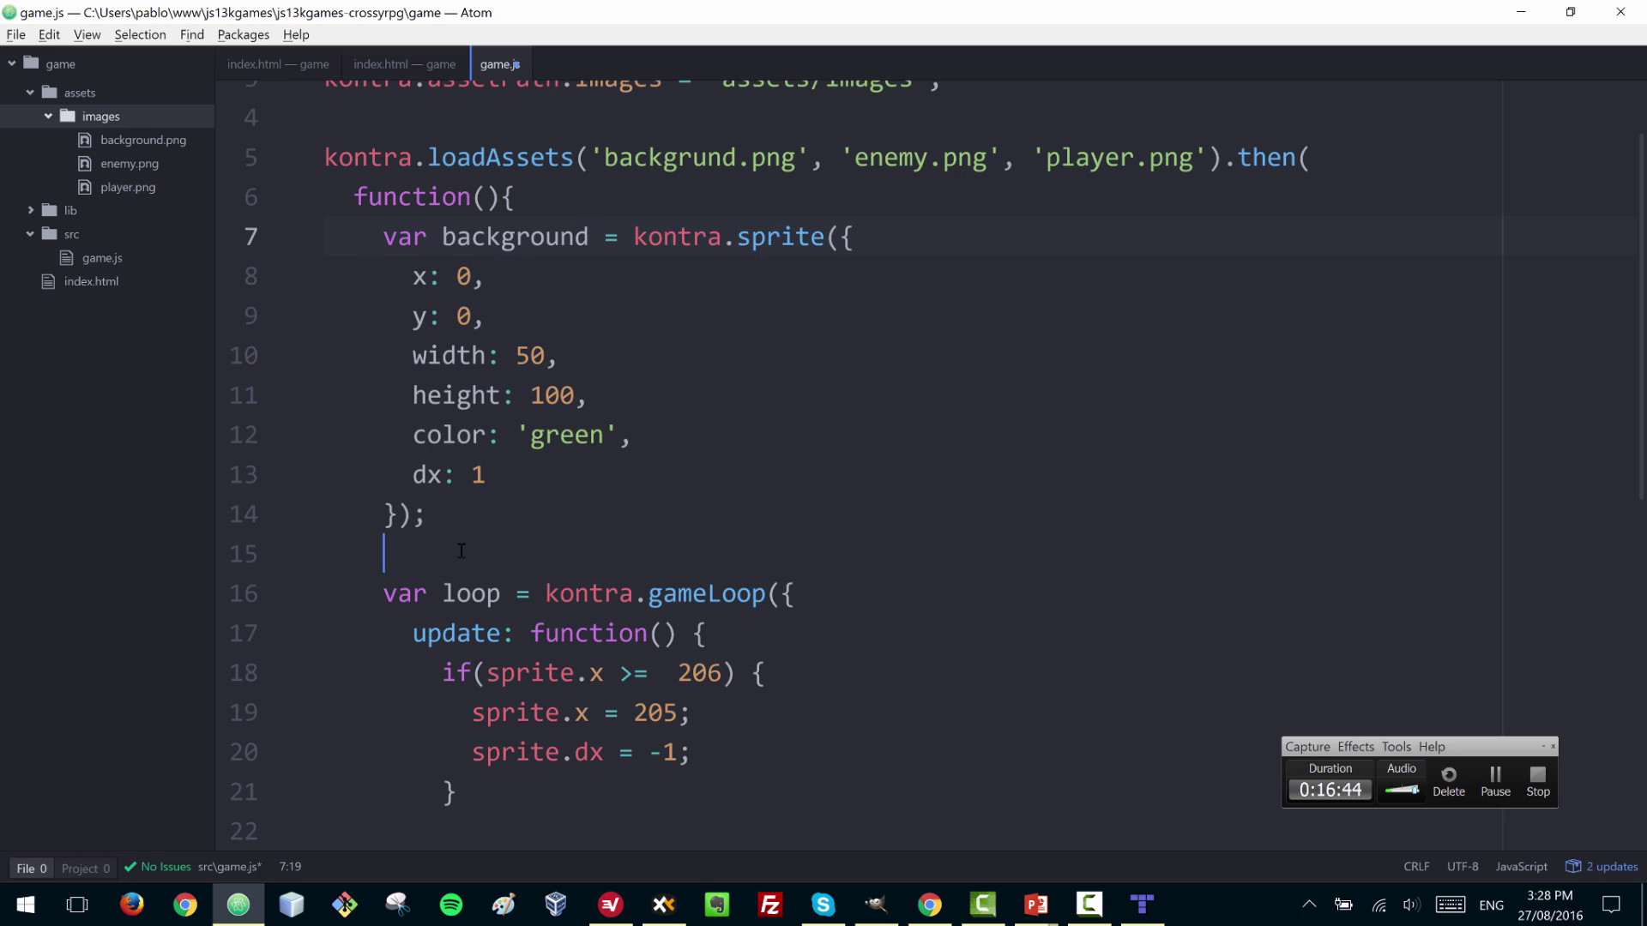
scroll(443, 440, down, 3)
drag(441, 415, 643, 765)
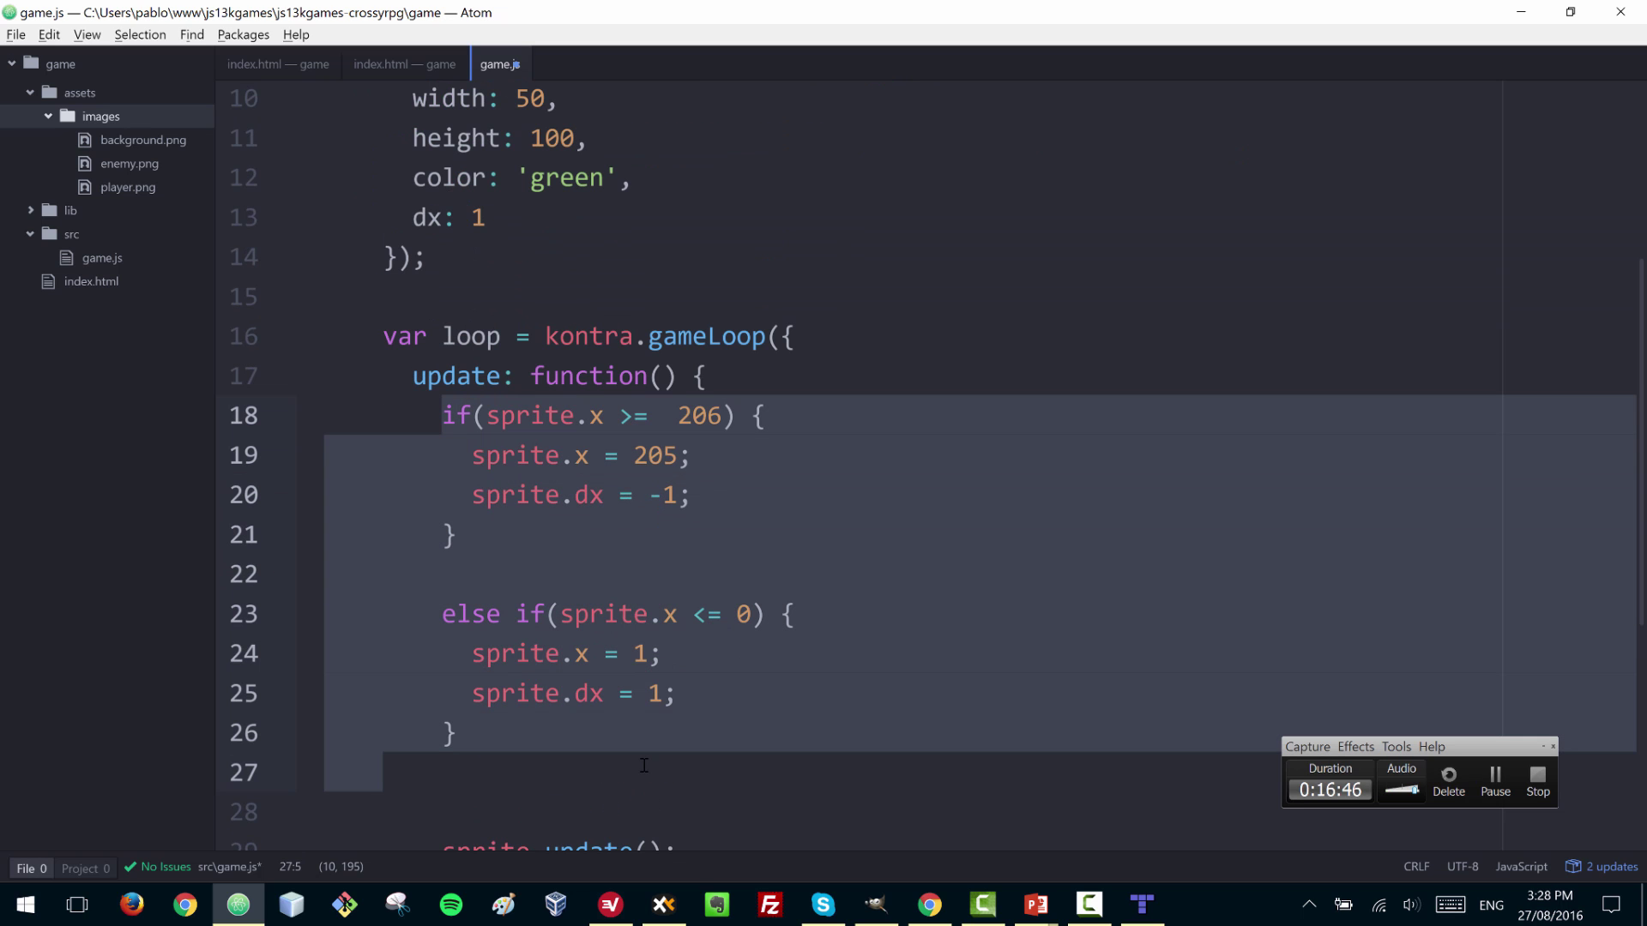
key(BackSpace)
- Replace sprite with background in the update and render calls and remove the extra blank line
scroll(533, 540, down, 1)
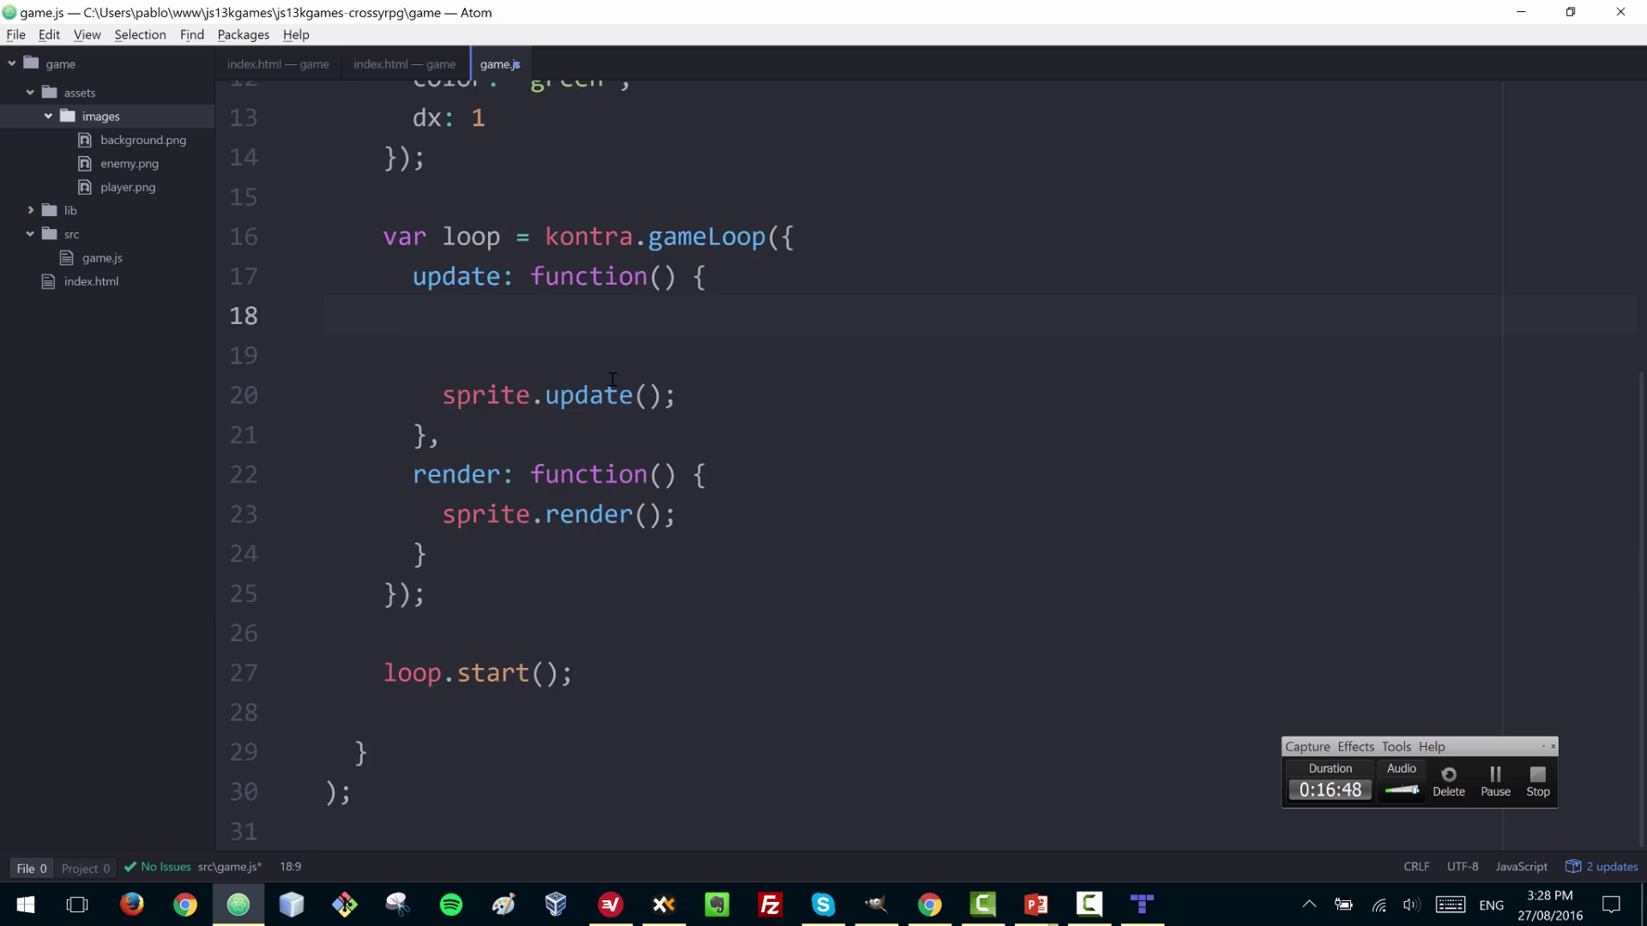
scroll(533, 540, up, 3)
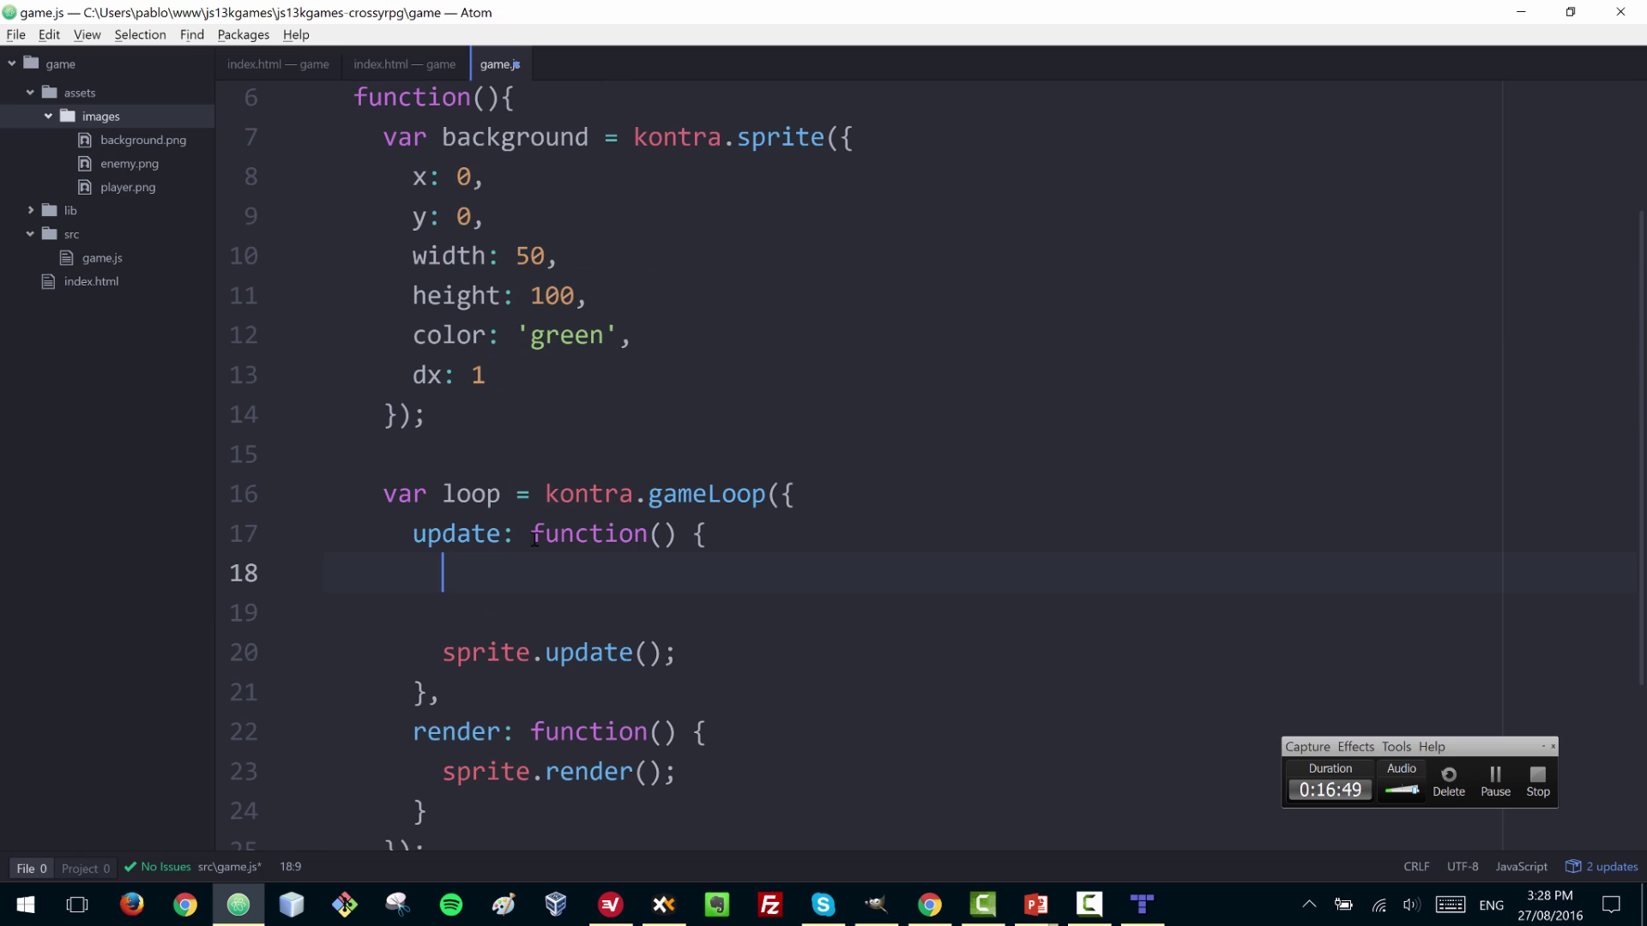
double_click(512, 137)
key(ctrl+c)
double_click(479, 652)
key(ctrl+v)
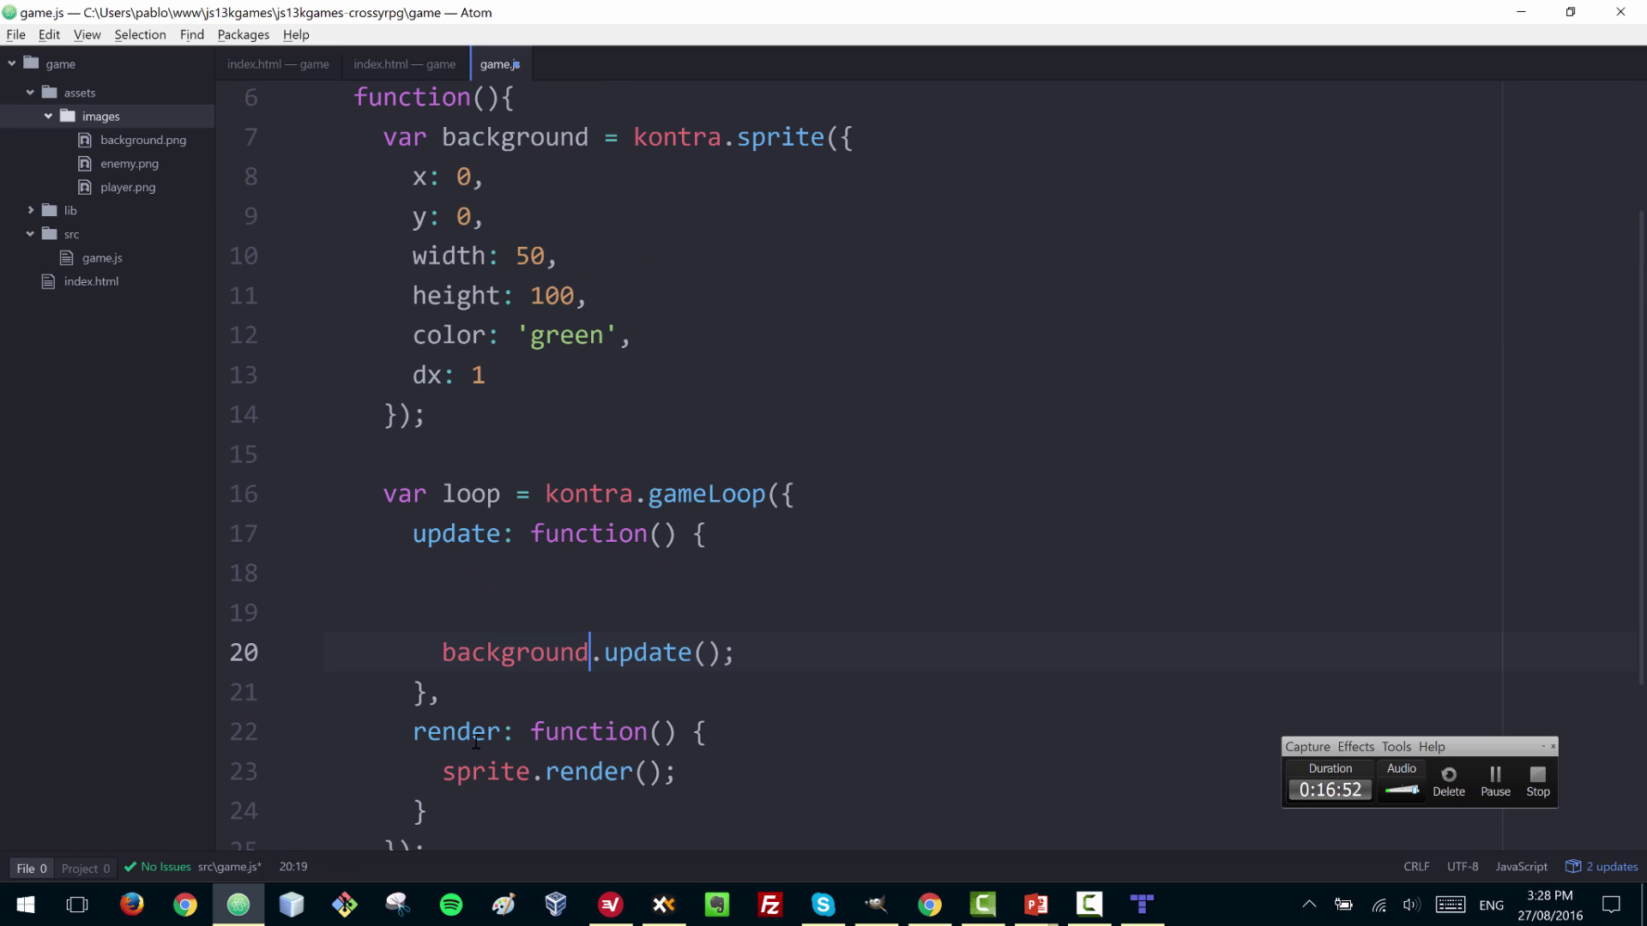
double_click(481, 771)
key(ctrl+v)
click(743, 516)
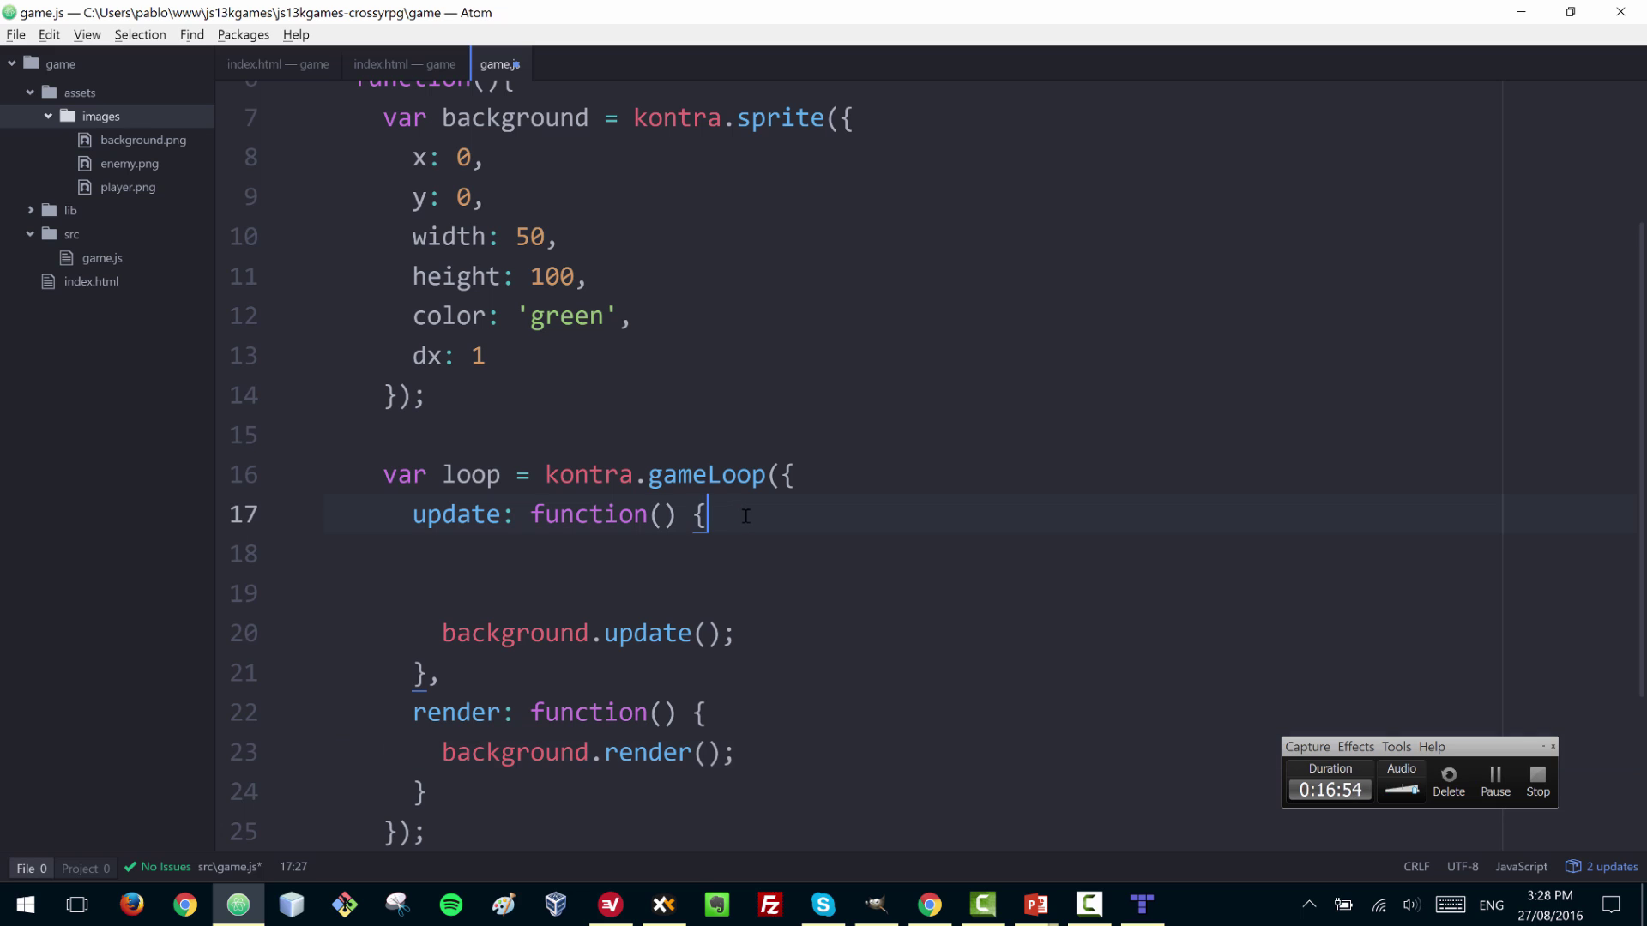
key(Delete)
- Replace the width, height, color and dx properties with image: kontra.images
scroll(617, 203, up, 2)
scroll(617, 203, up, 1)
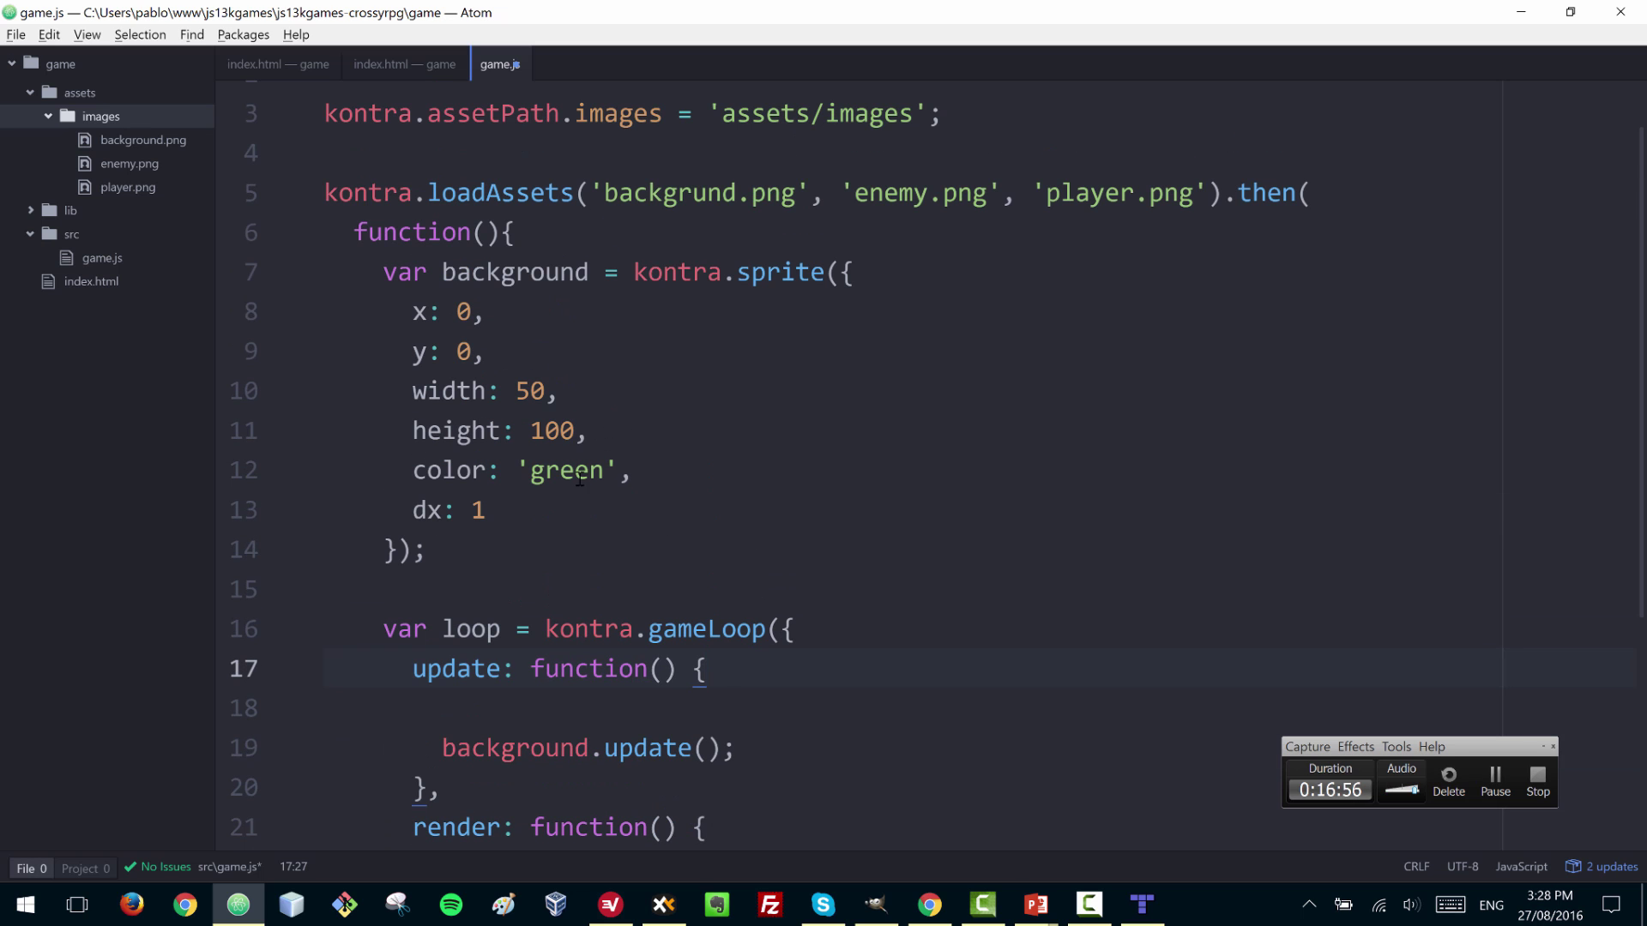
click(413, 470)
shift+click(654, 469)
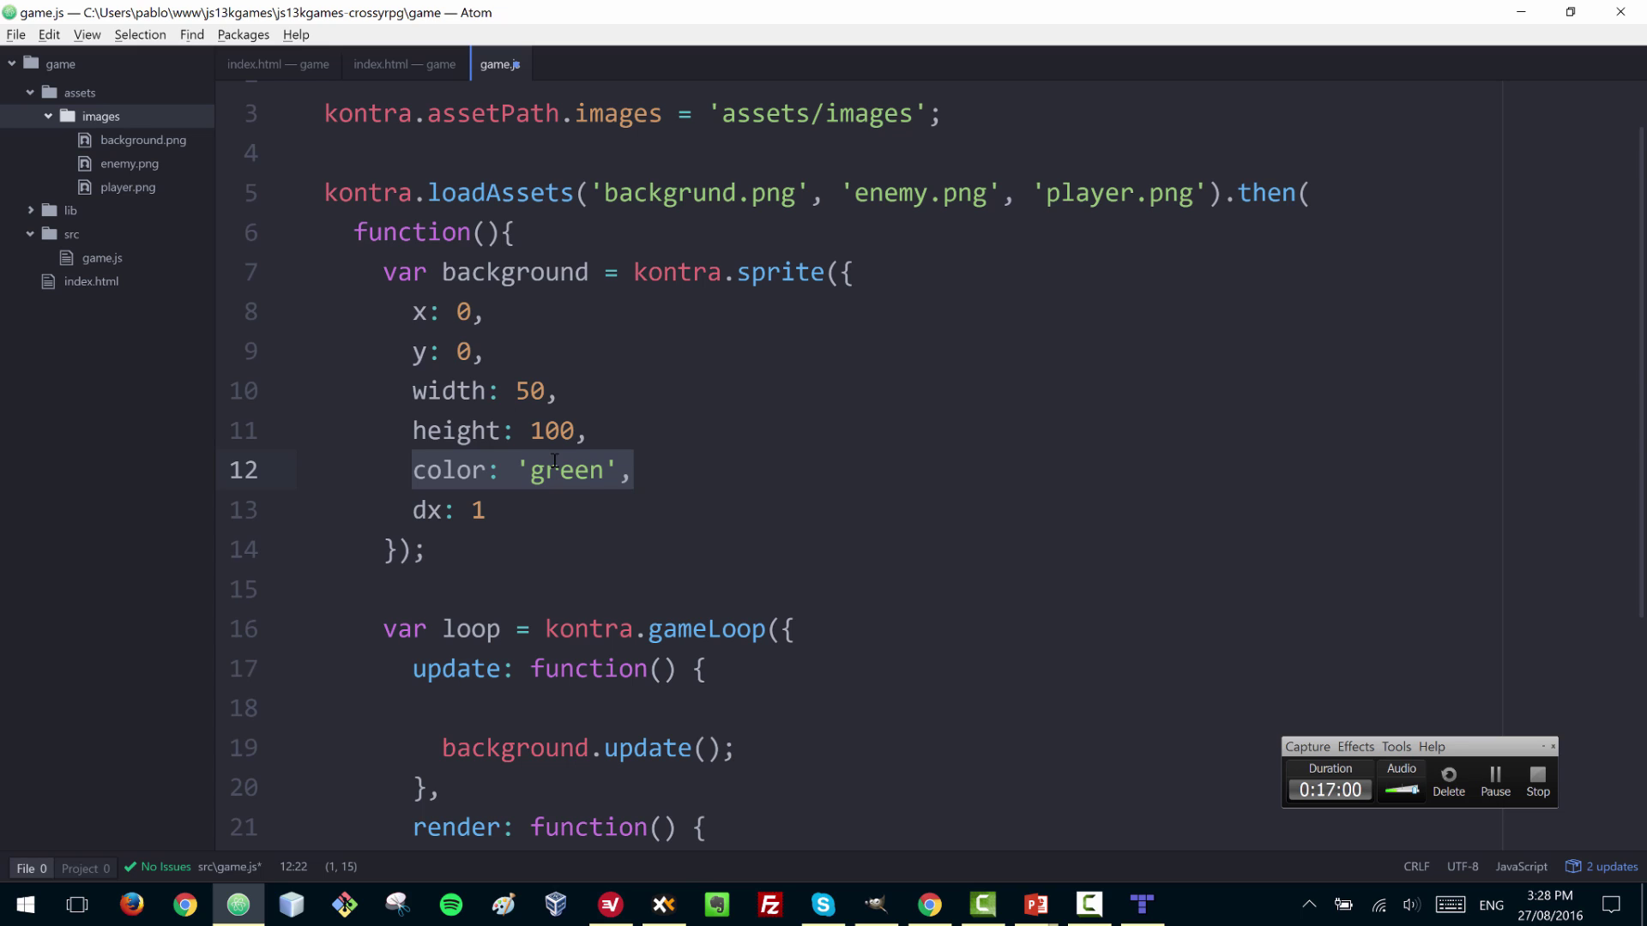
drag(409, 392, 647, 540)
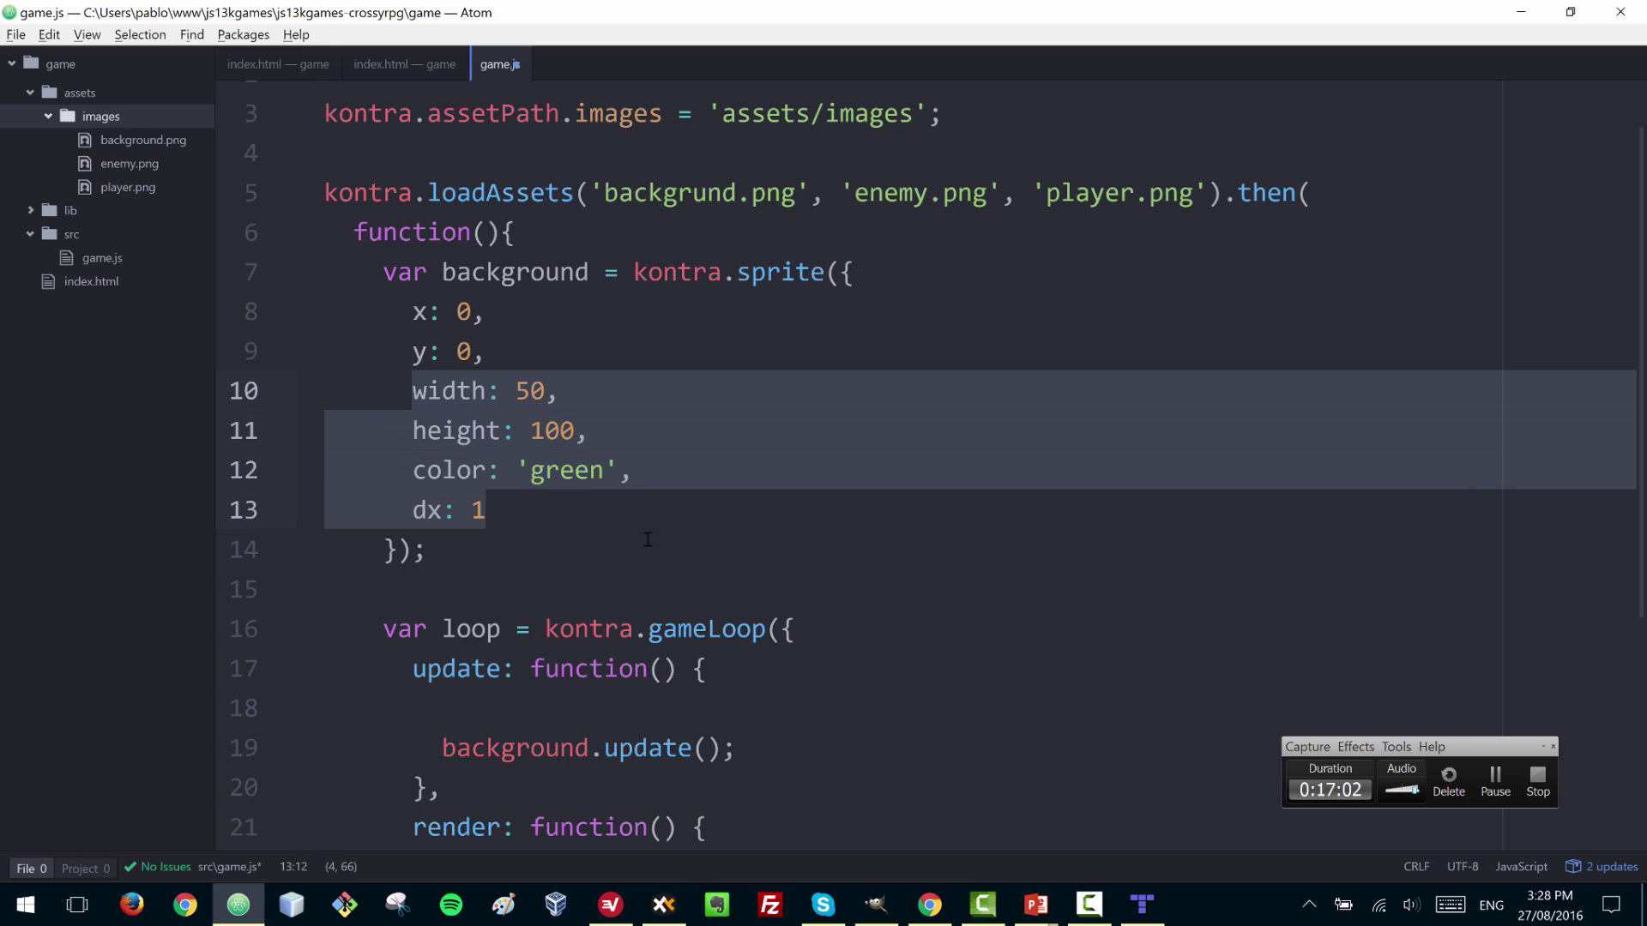
key(BackSpace)
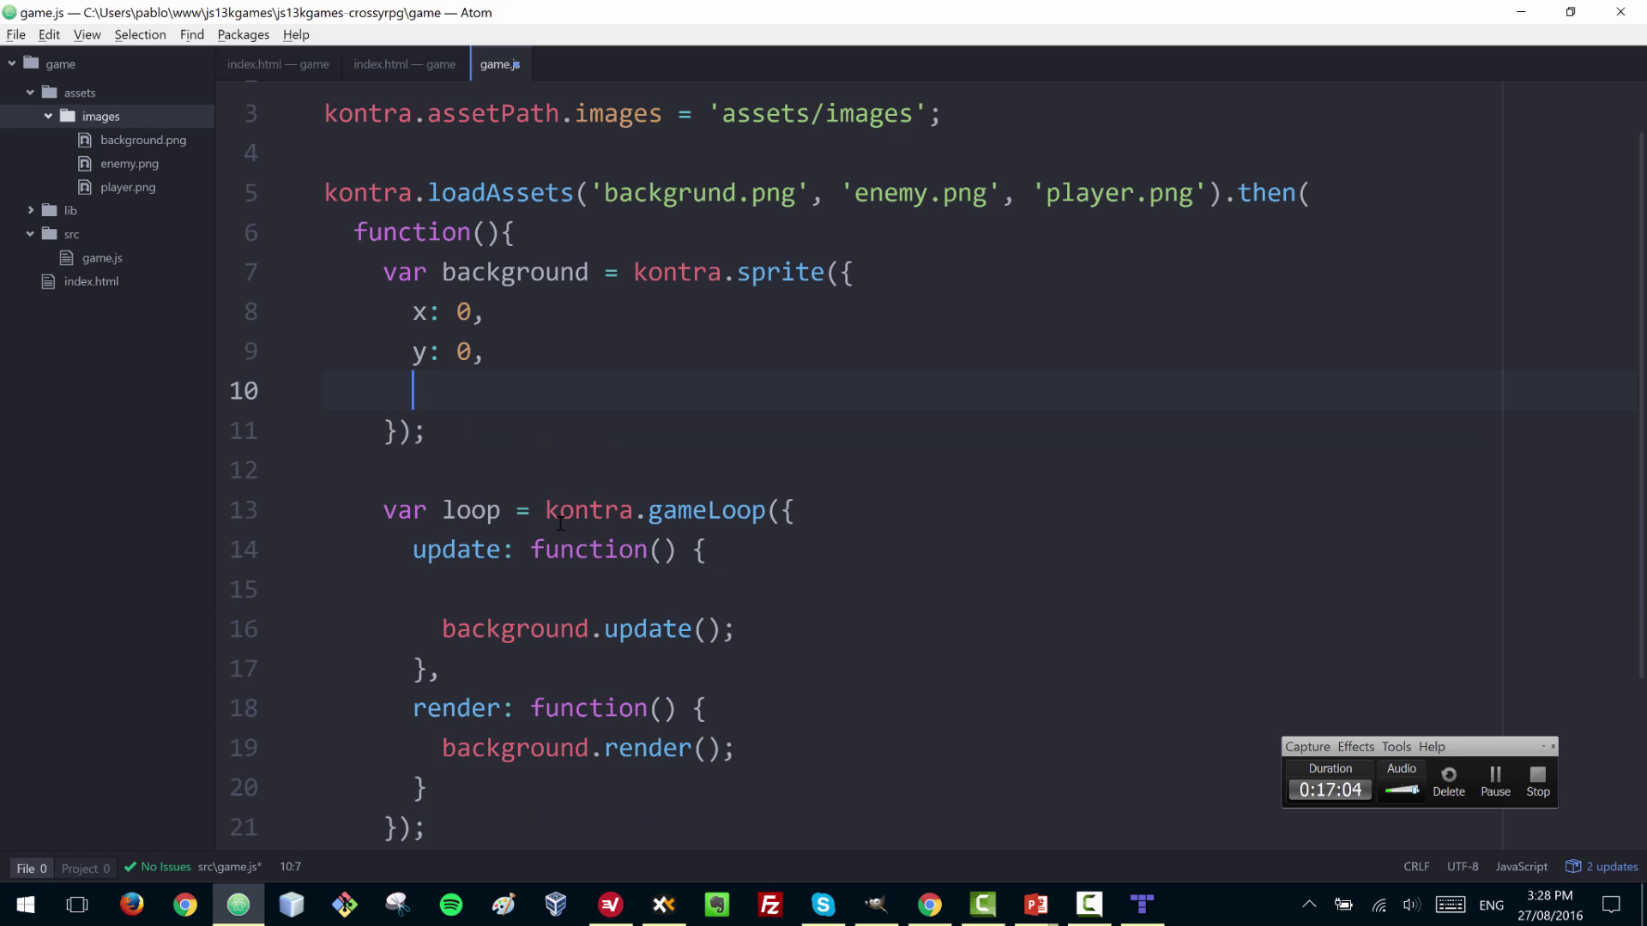
text(image: kontra.)
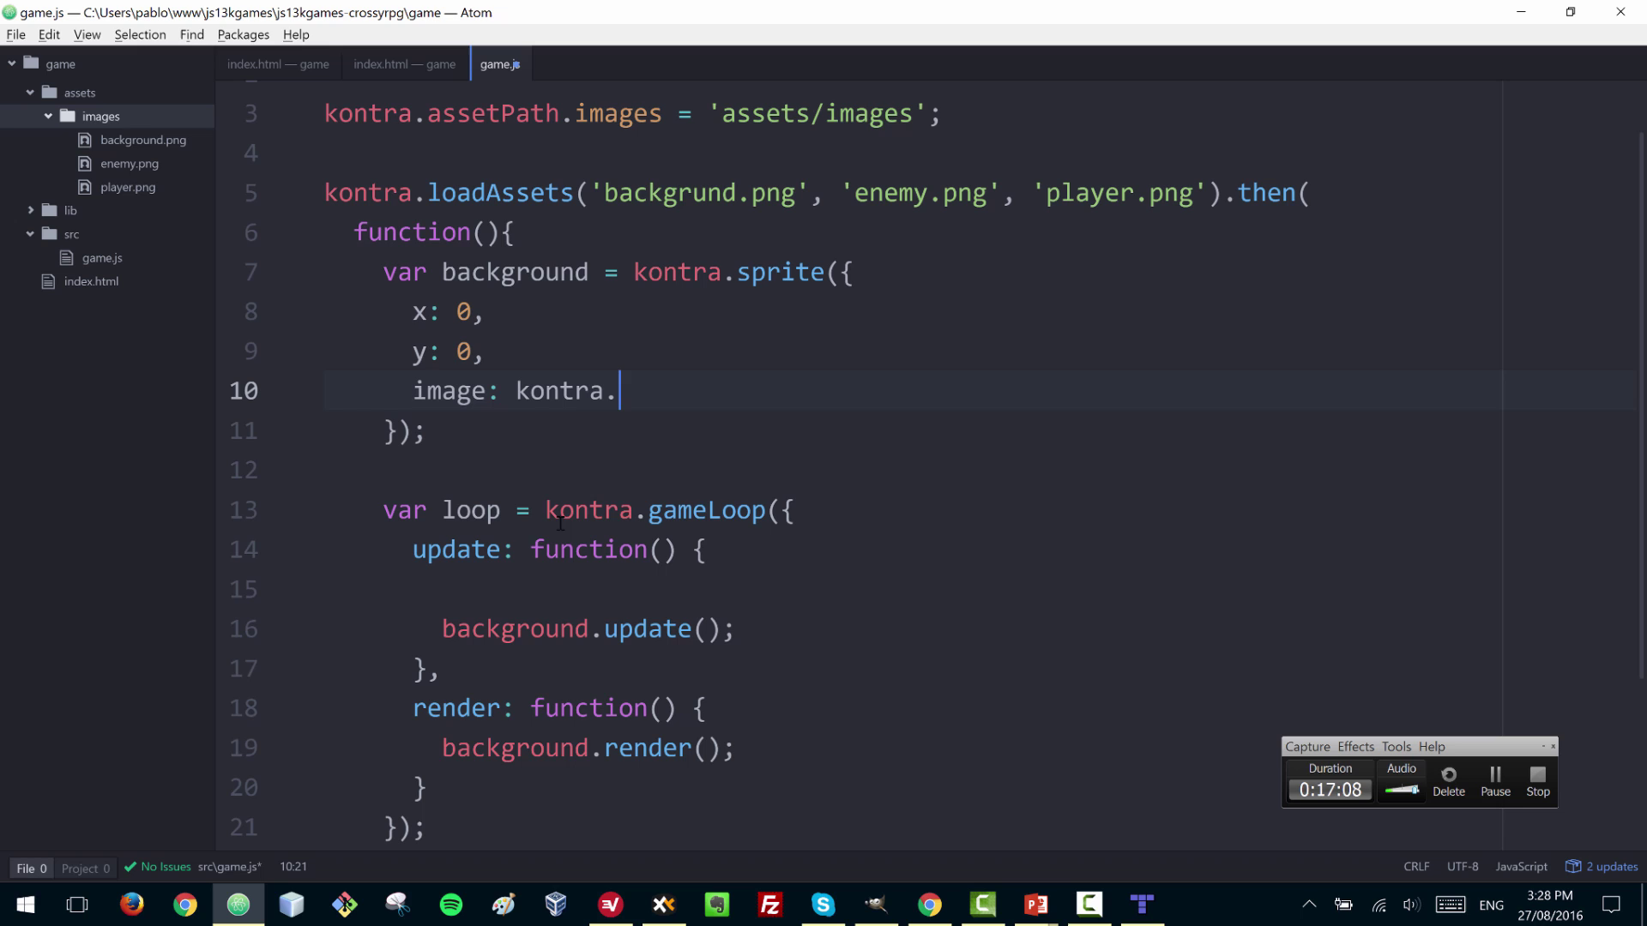
text(images.)
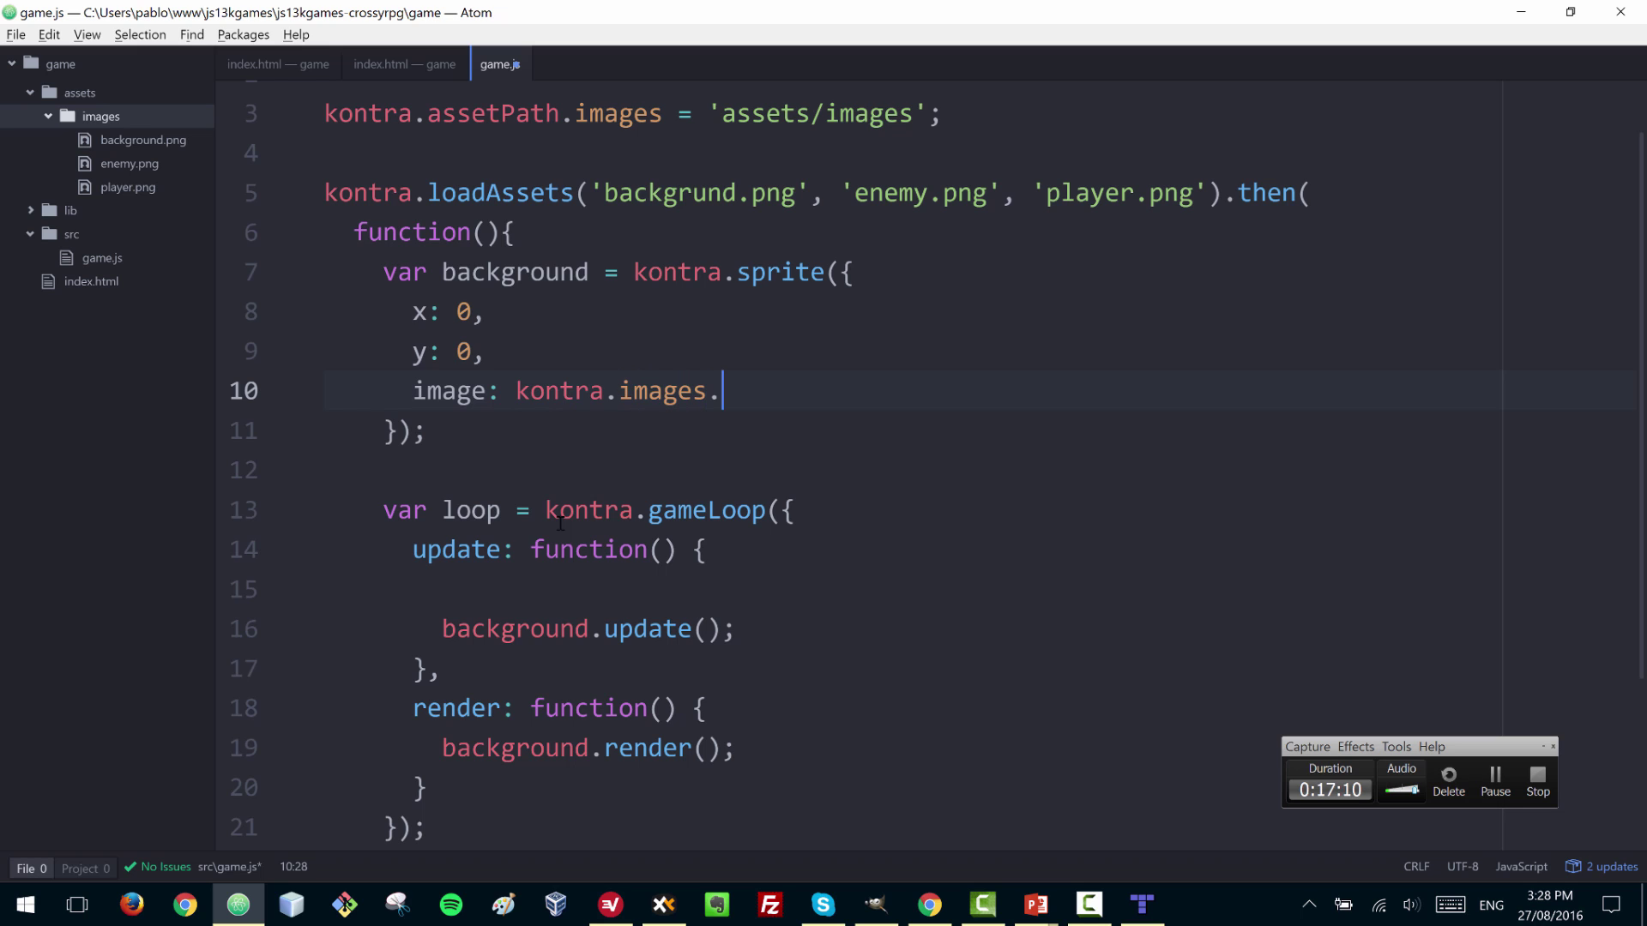
- Fix 'backgrund.png' to 'background.png', complete kontra.images.background, and save game.js
click(709, 192)
text(u)
key(ctrl+Right)
key(ctrl+shift+Left)
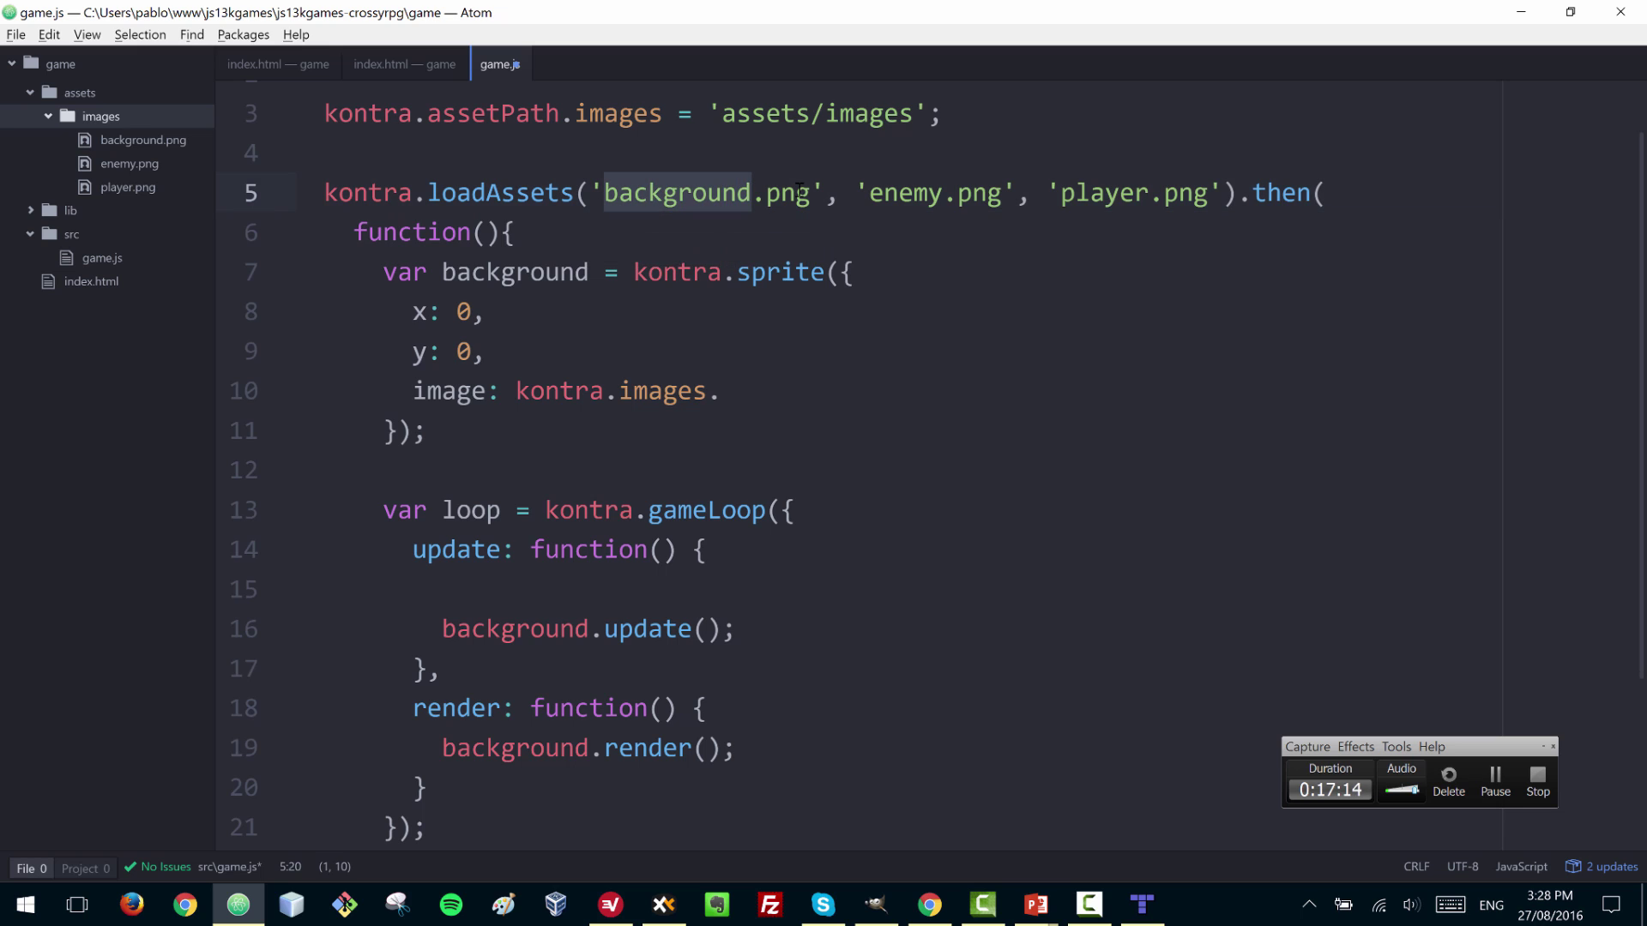
key(ctrl+c)
click(717, 390)
key(ctrl+v)
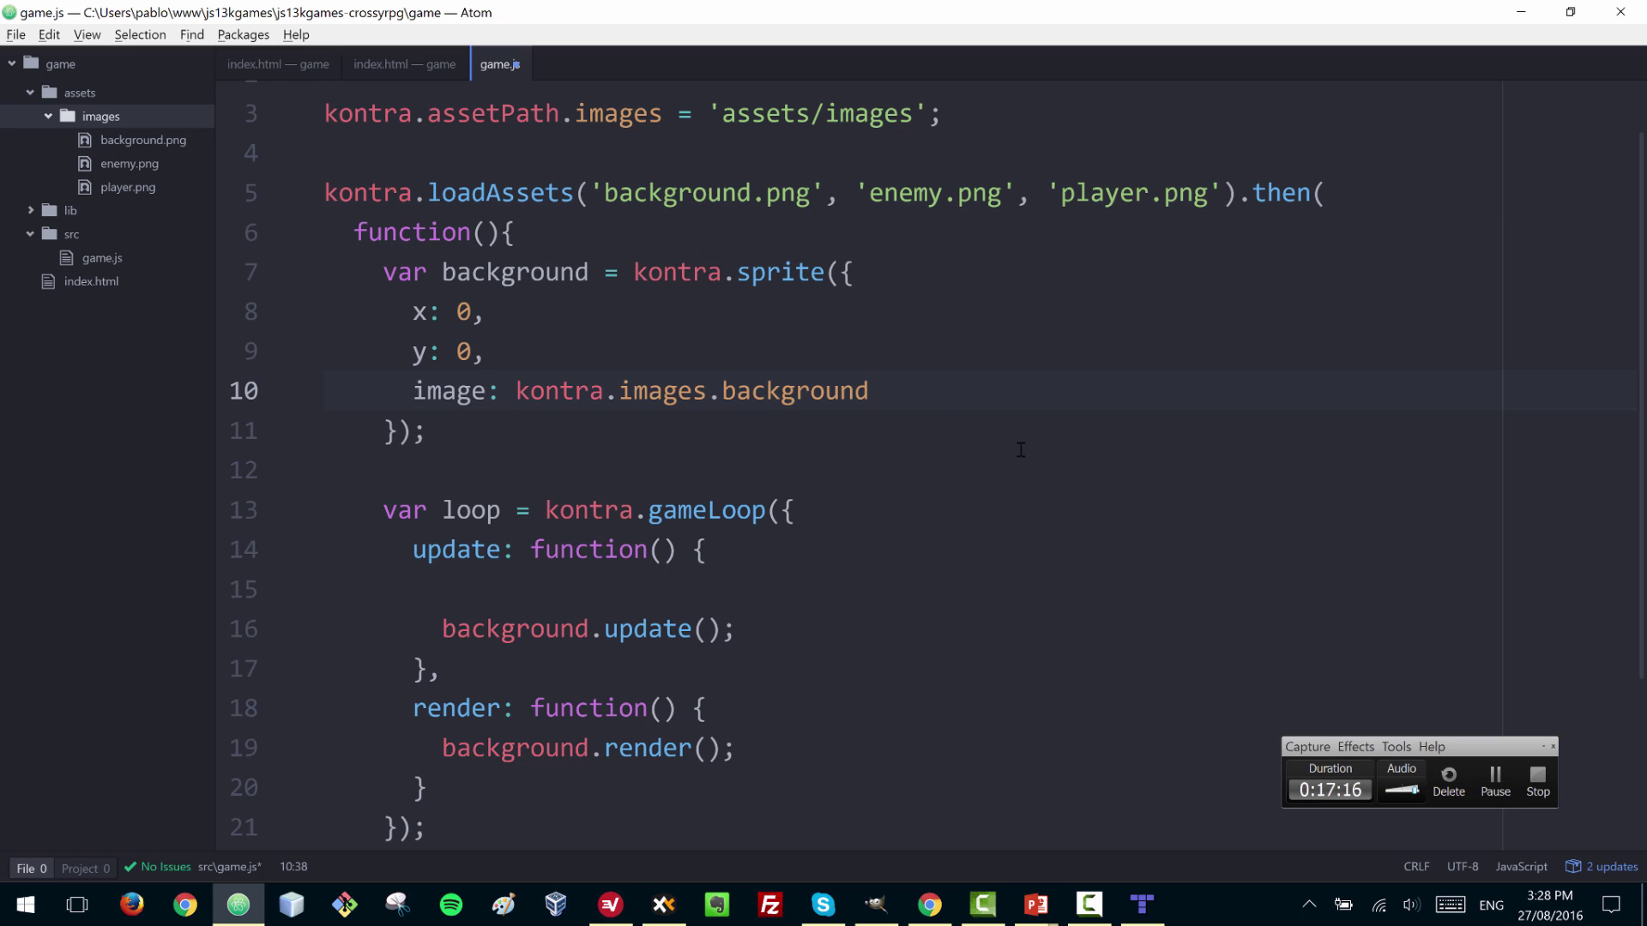
key(ctrl+s)
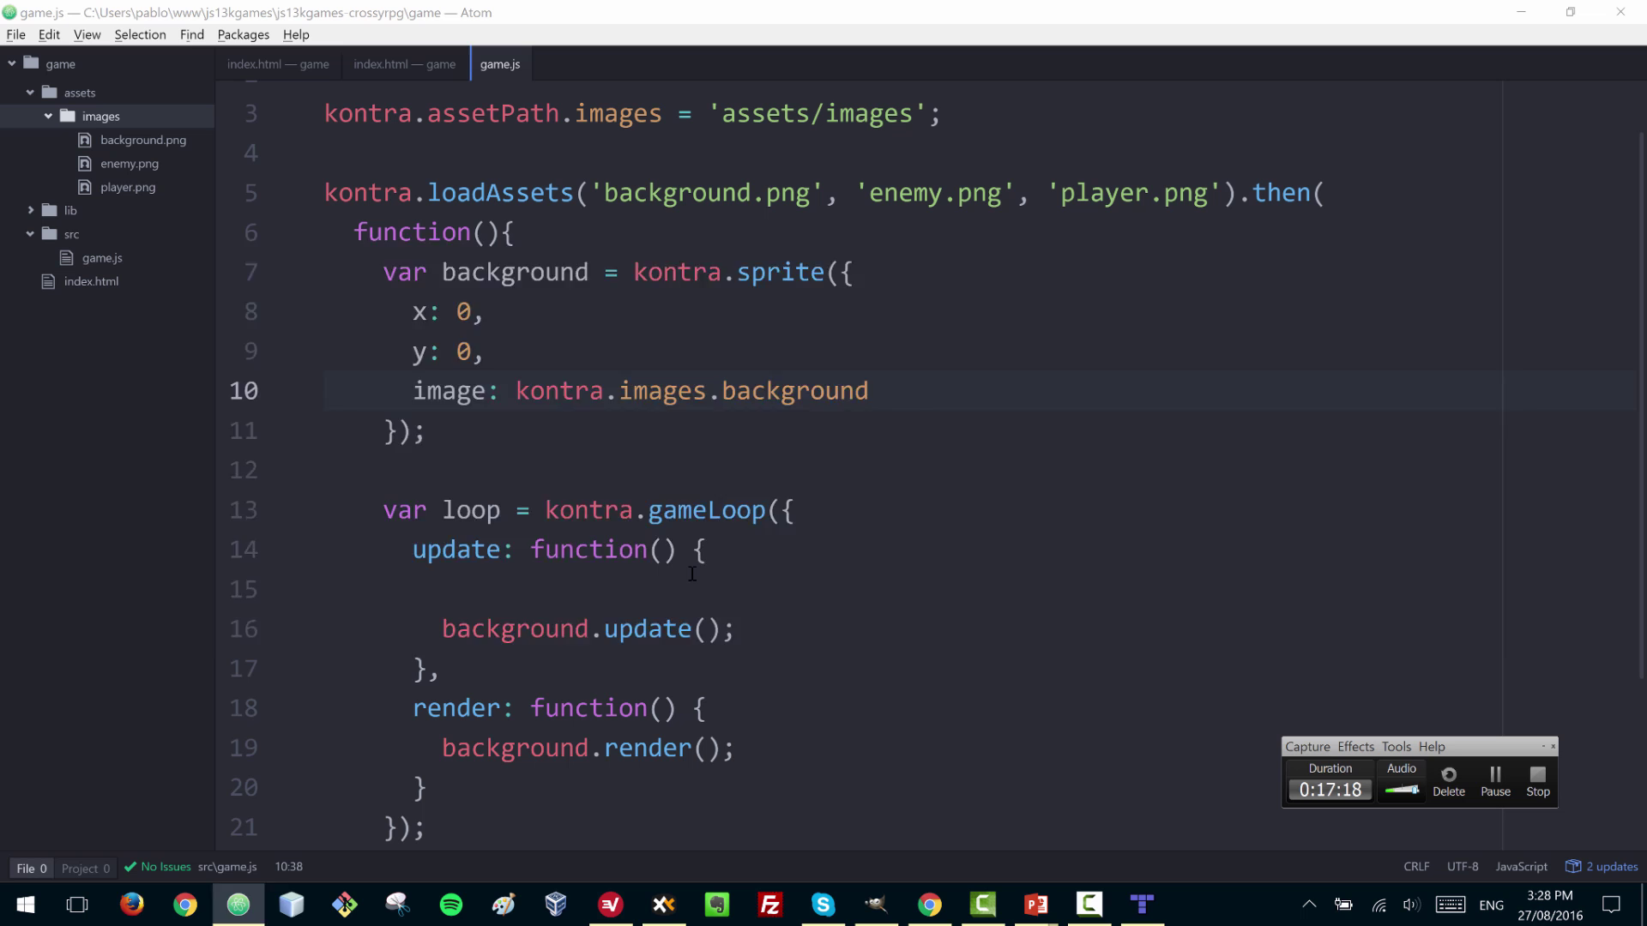
key(alt+Tab)
key(alt+Tab)
key(alt+Tab)
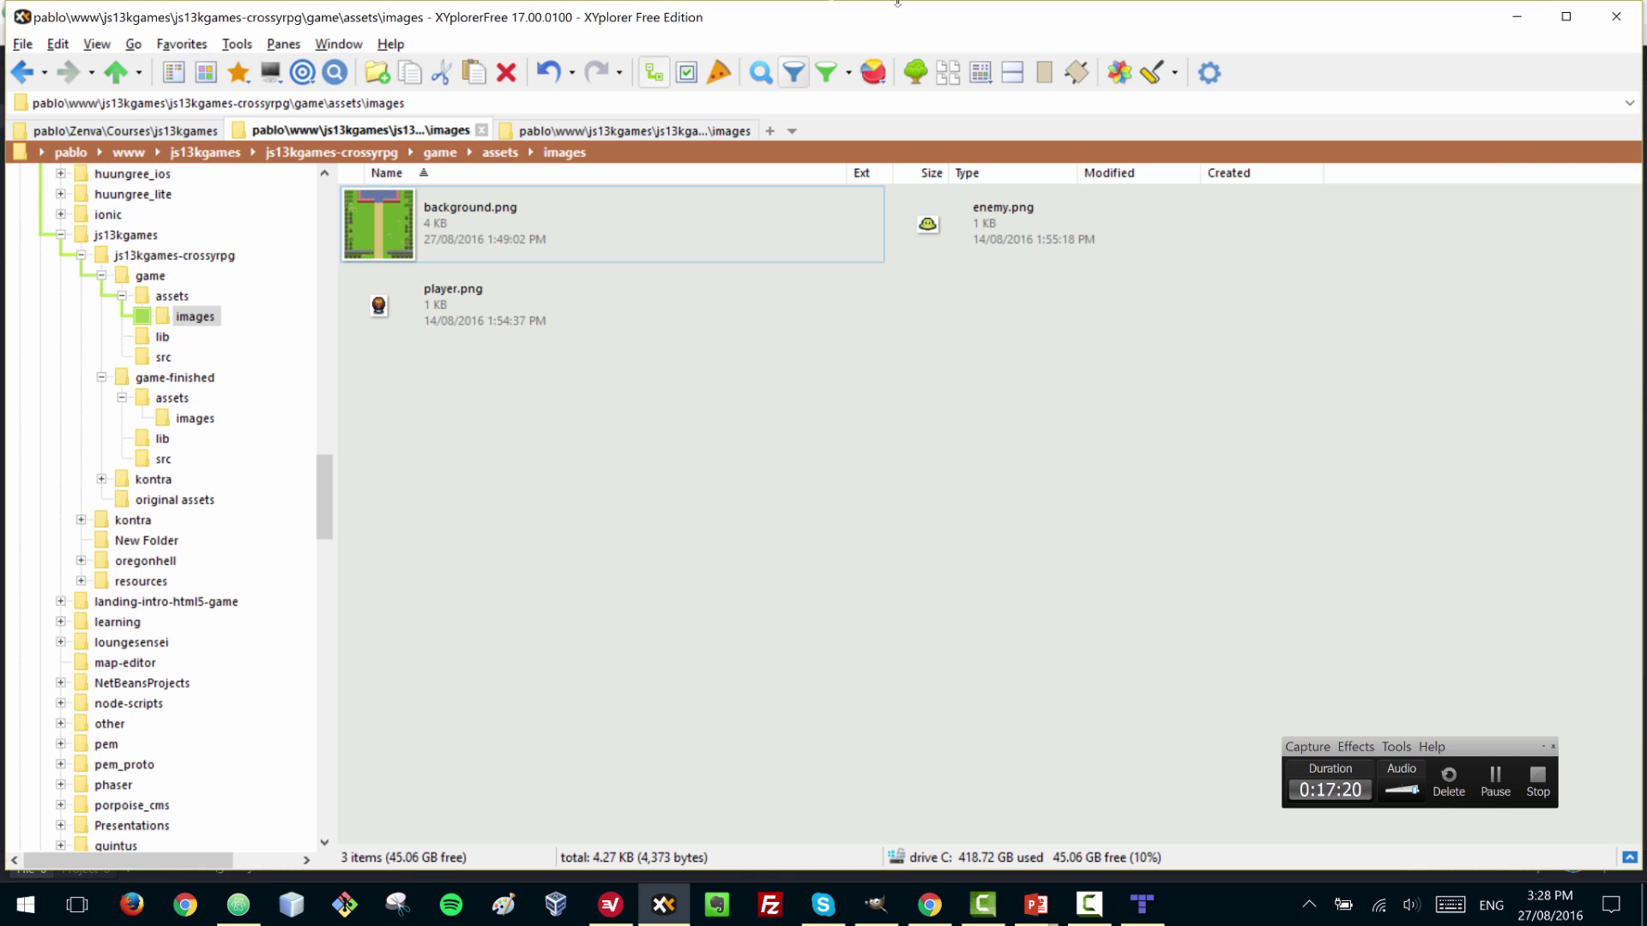
- Go up from the images tab to the game folder and open index.html with Google Chrome
click(360, 130)
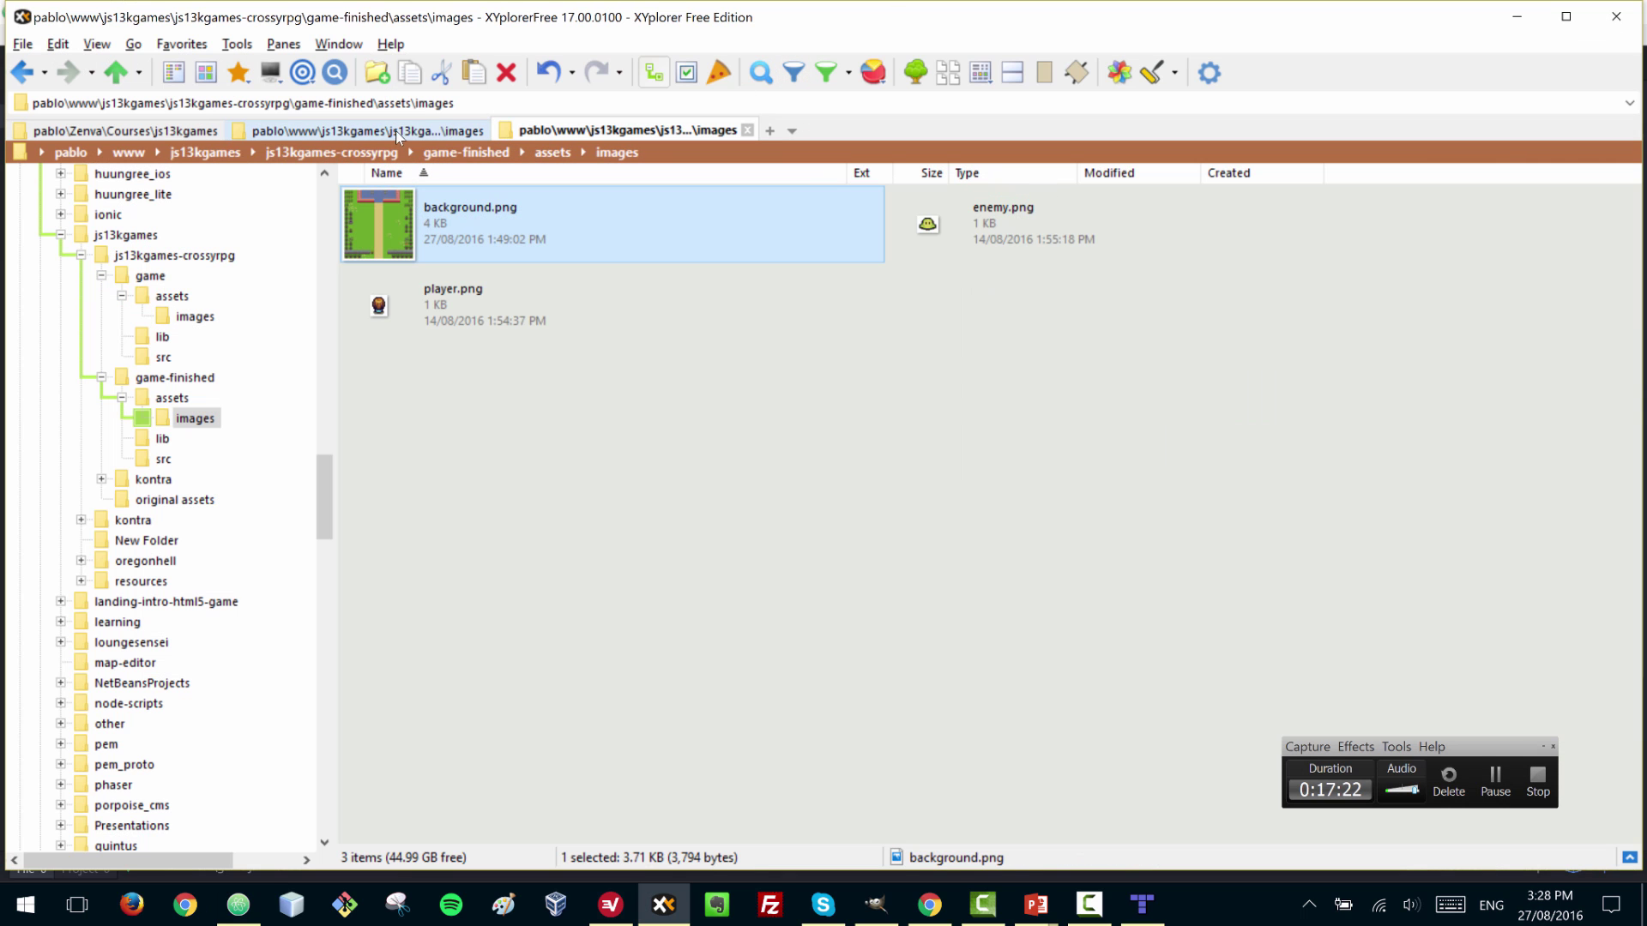
drag(622, 131, 369, 130)
click(128, 75)
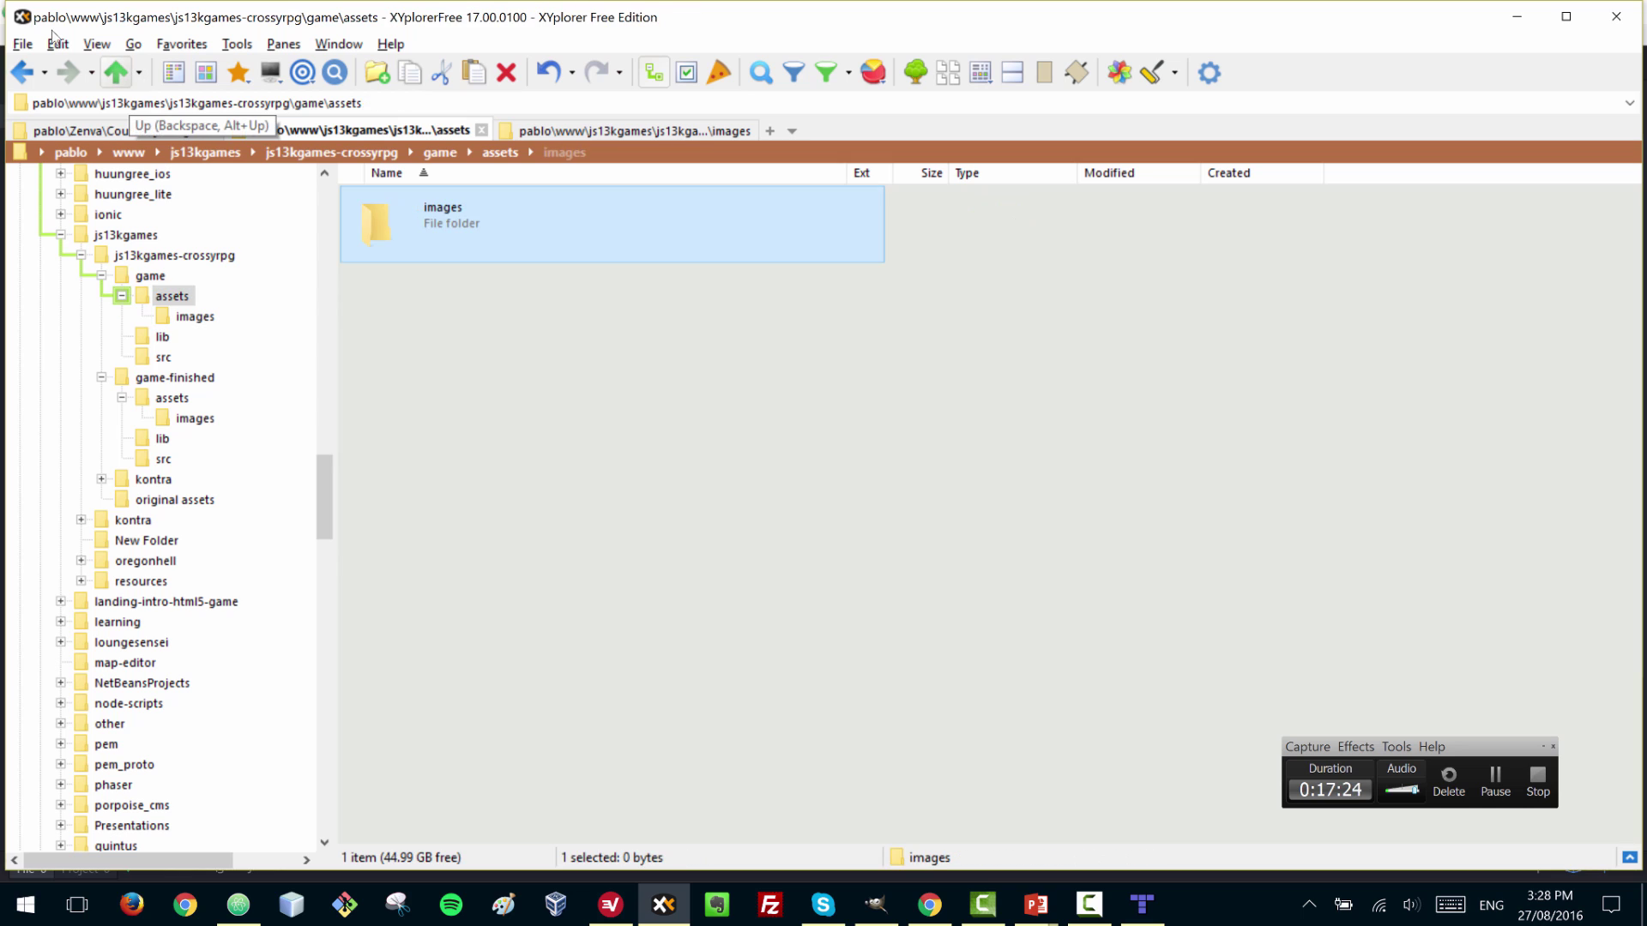
click(128, 75)
right_click(1001, 306)
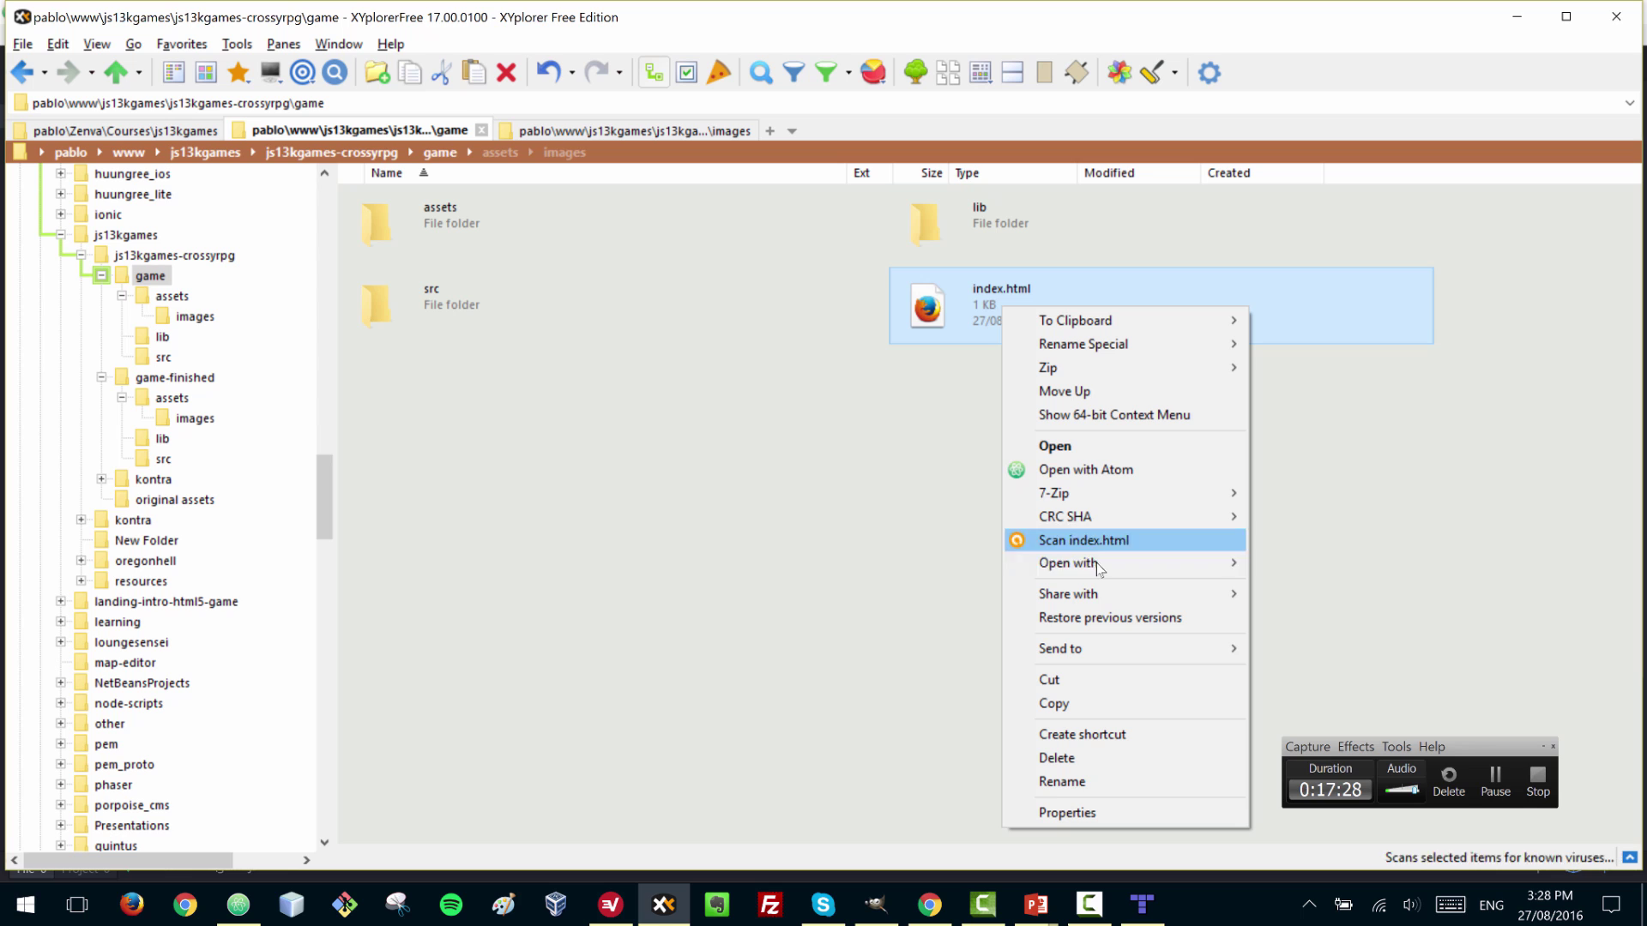
mouse_move(1072, 563)
click(856, 635)
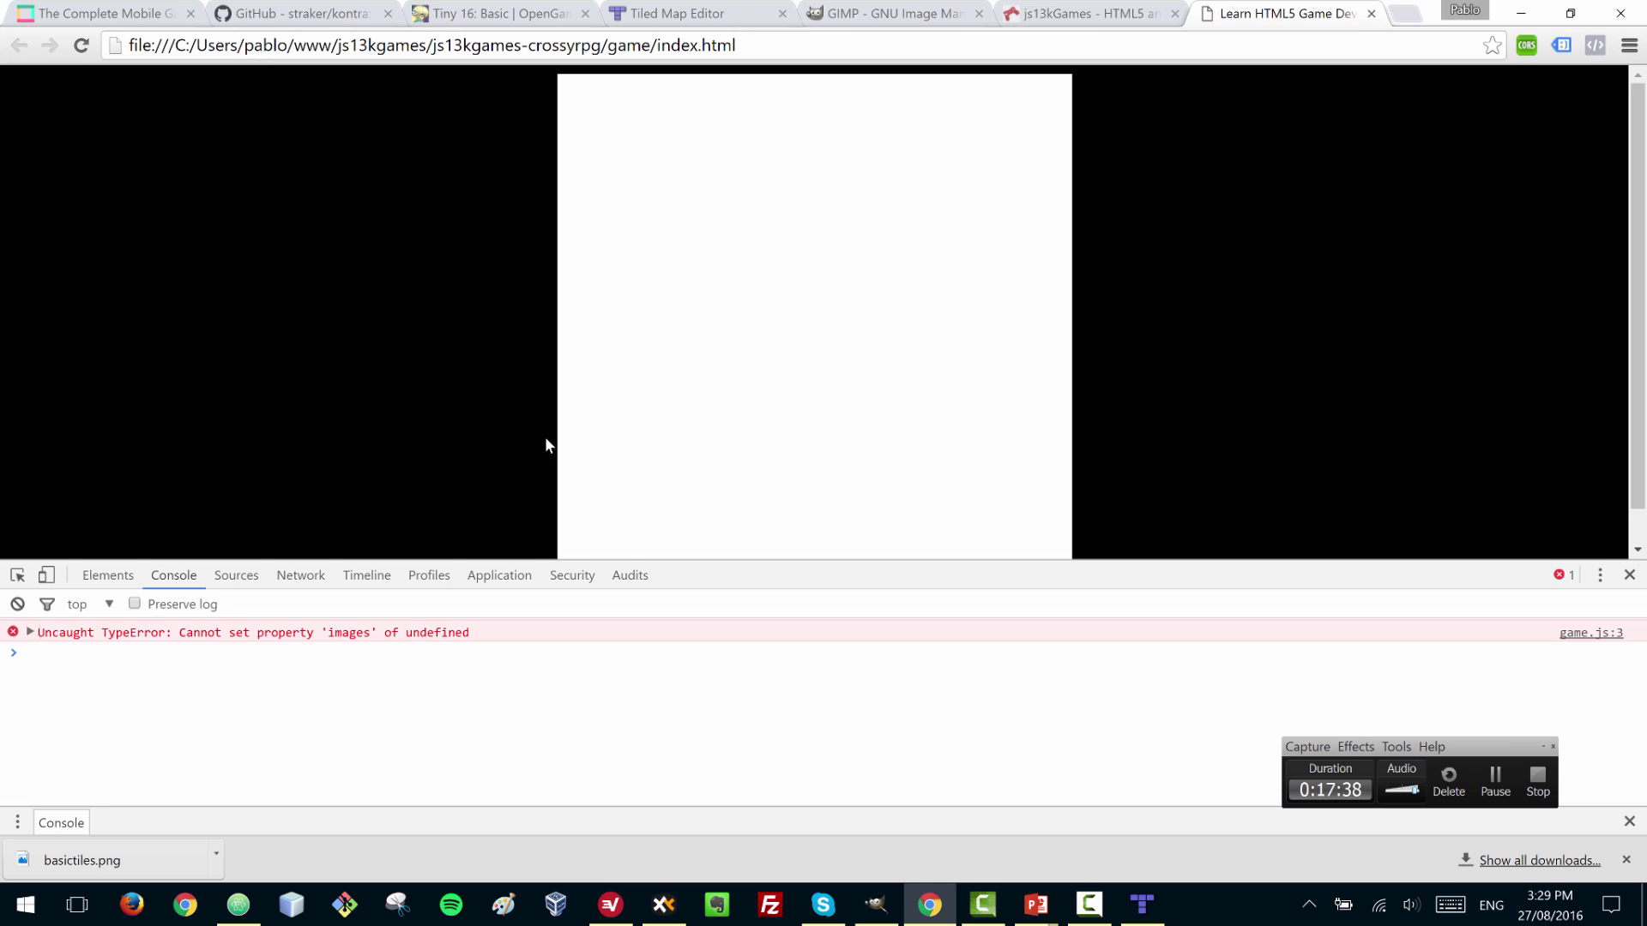
- Leave Chrome's 'Cannot set property images' error and return to game.js in Atom, scrolled to the top
key(alt+Tab)
key(alt+Tab)
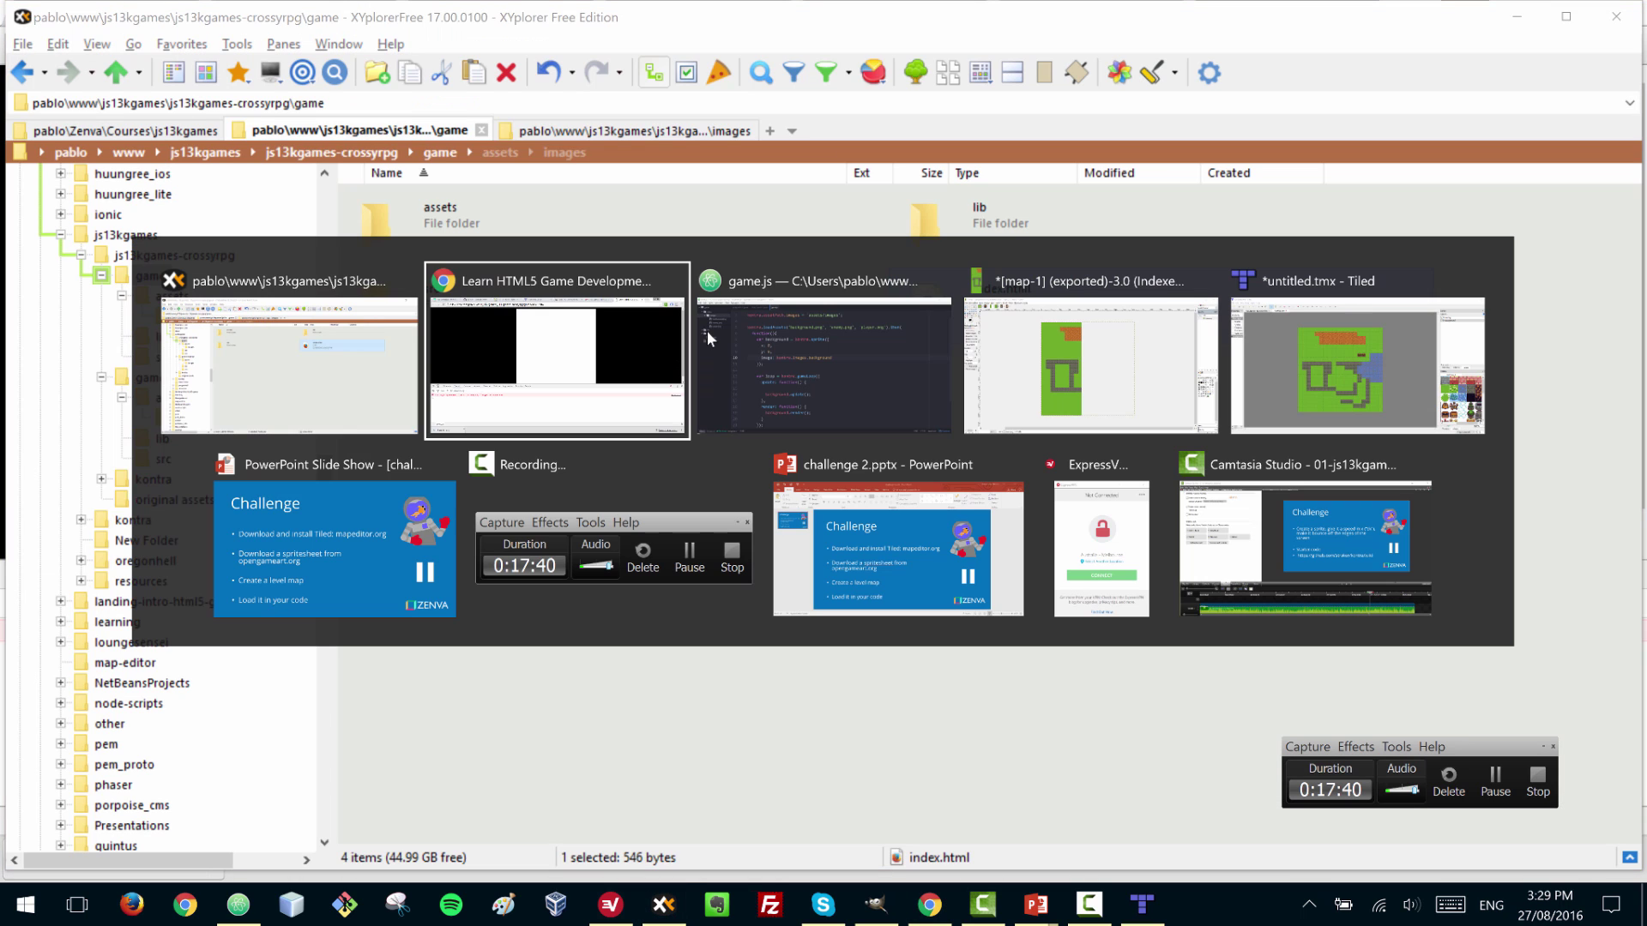
click(707, 331)
scroll(955, 291, up, 1)
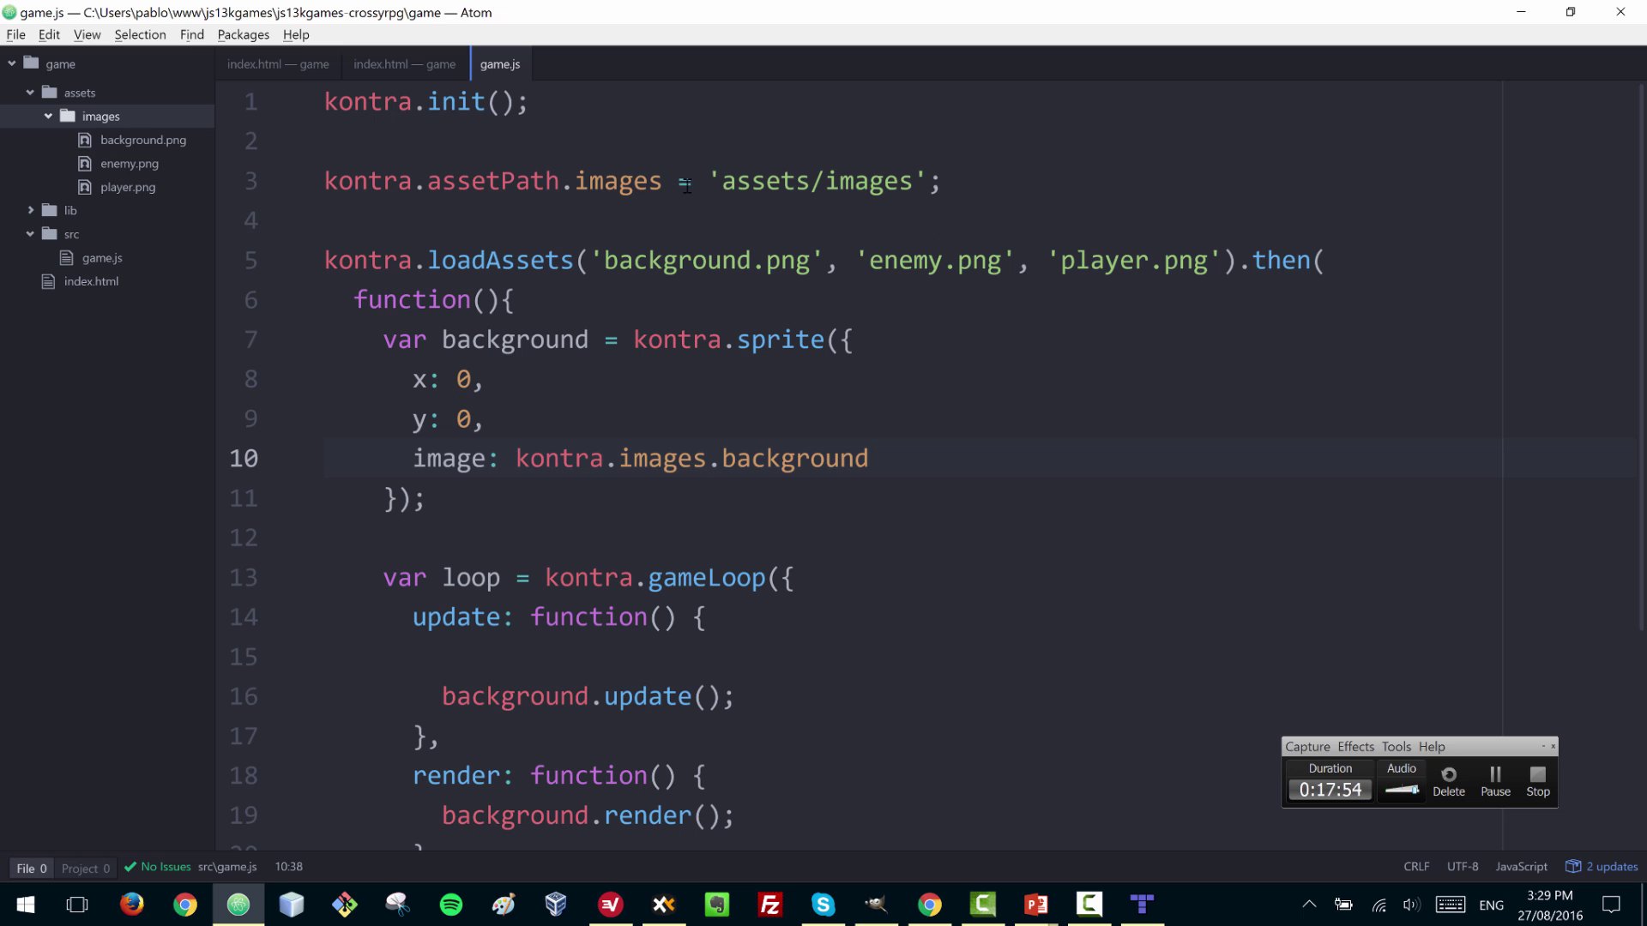
- Change assetPath to assetPaths on line 3 of game.js and retest the page in Chrome
click(562, 181)
text(s)
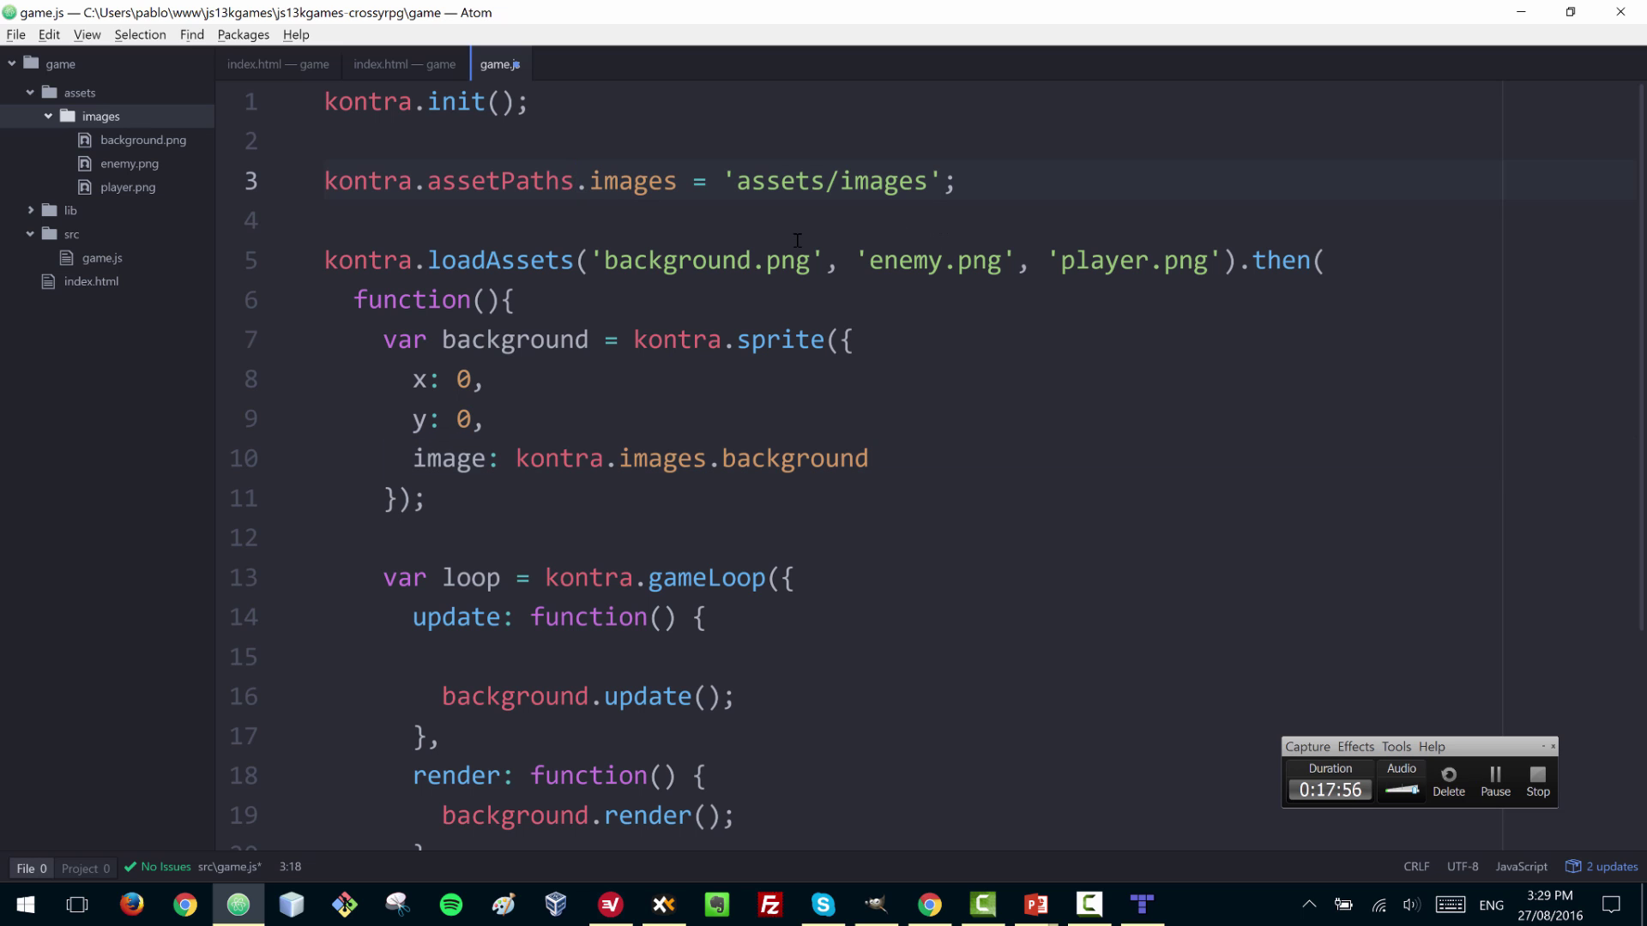
key(alt+Tab)
key(alt+Tab)
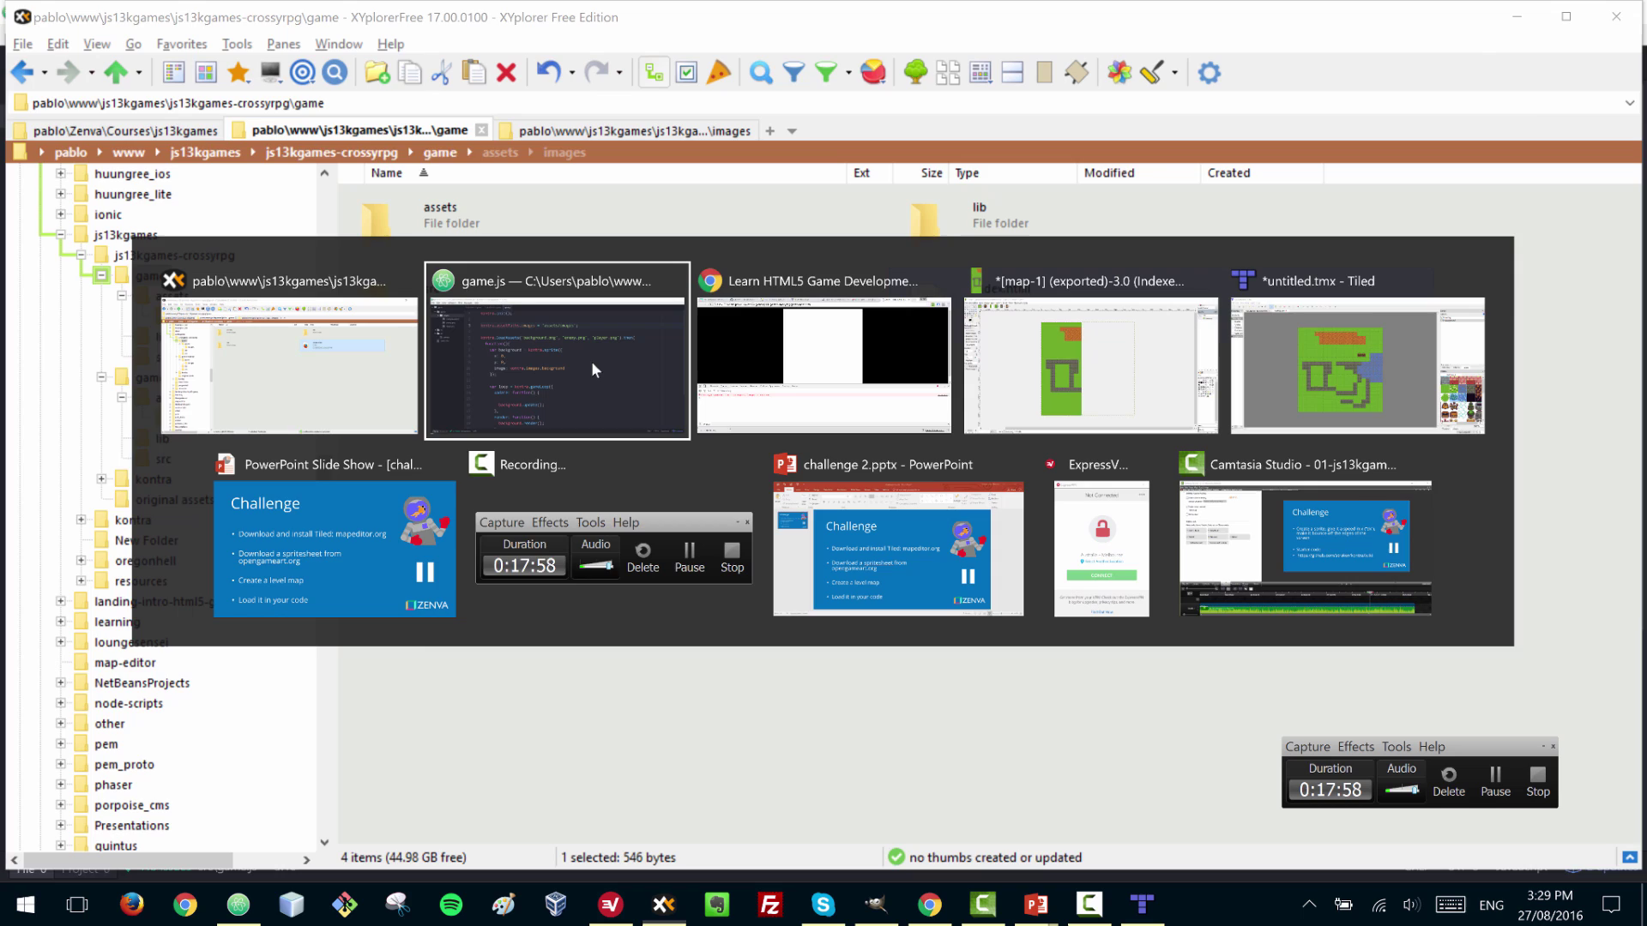
key(alt+Tab)
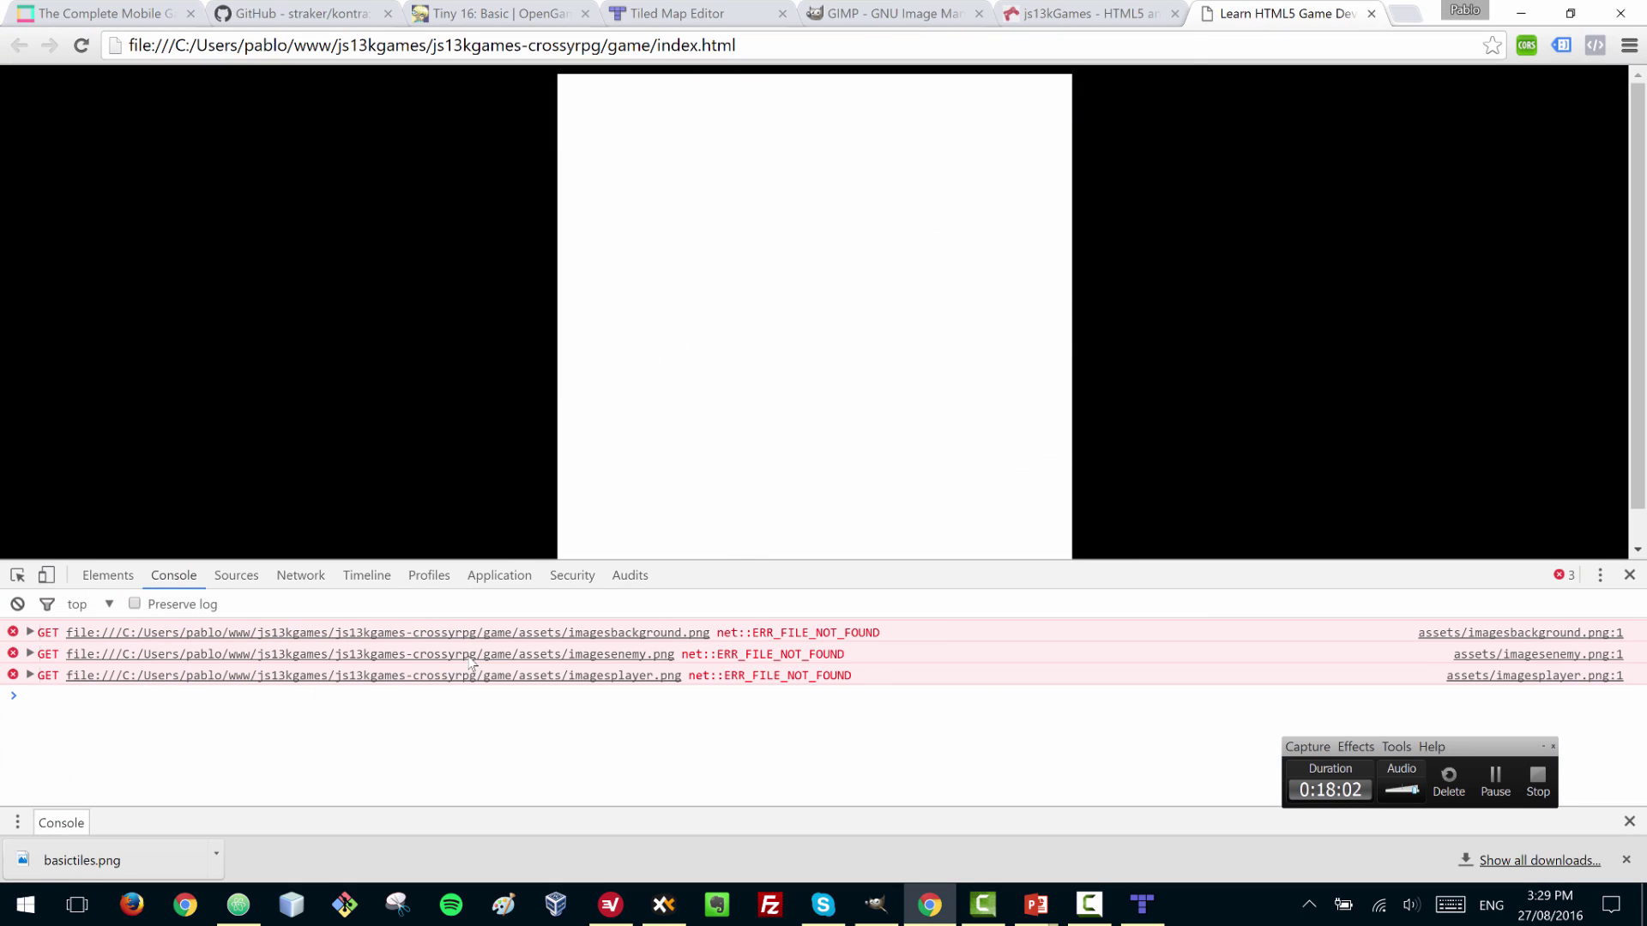
key(alt+Tab)
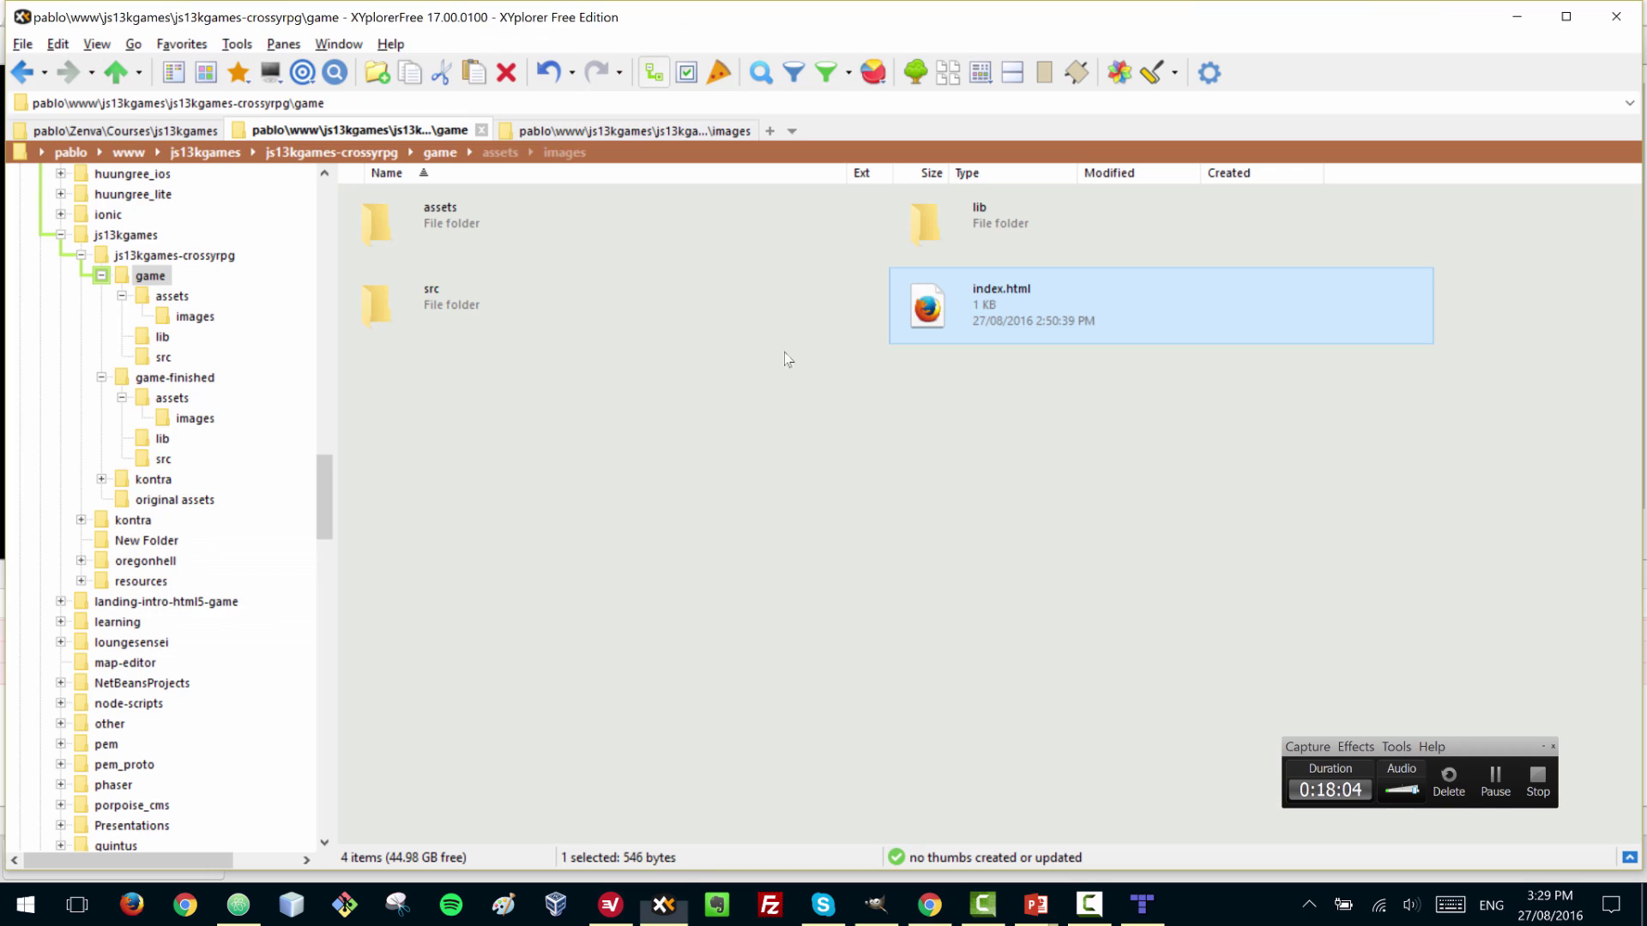
key(alt+Tab)
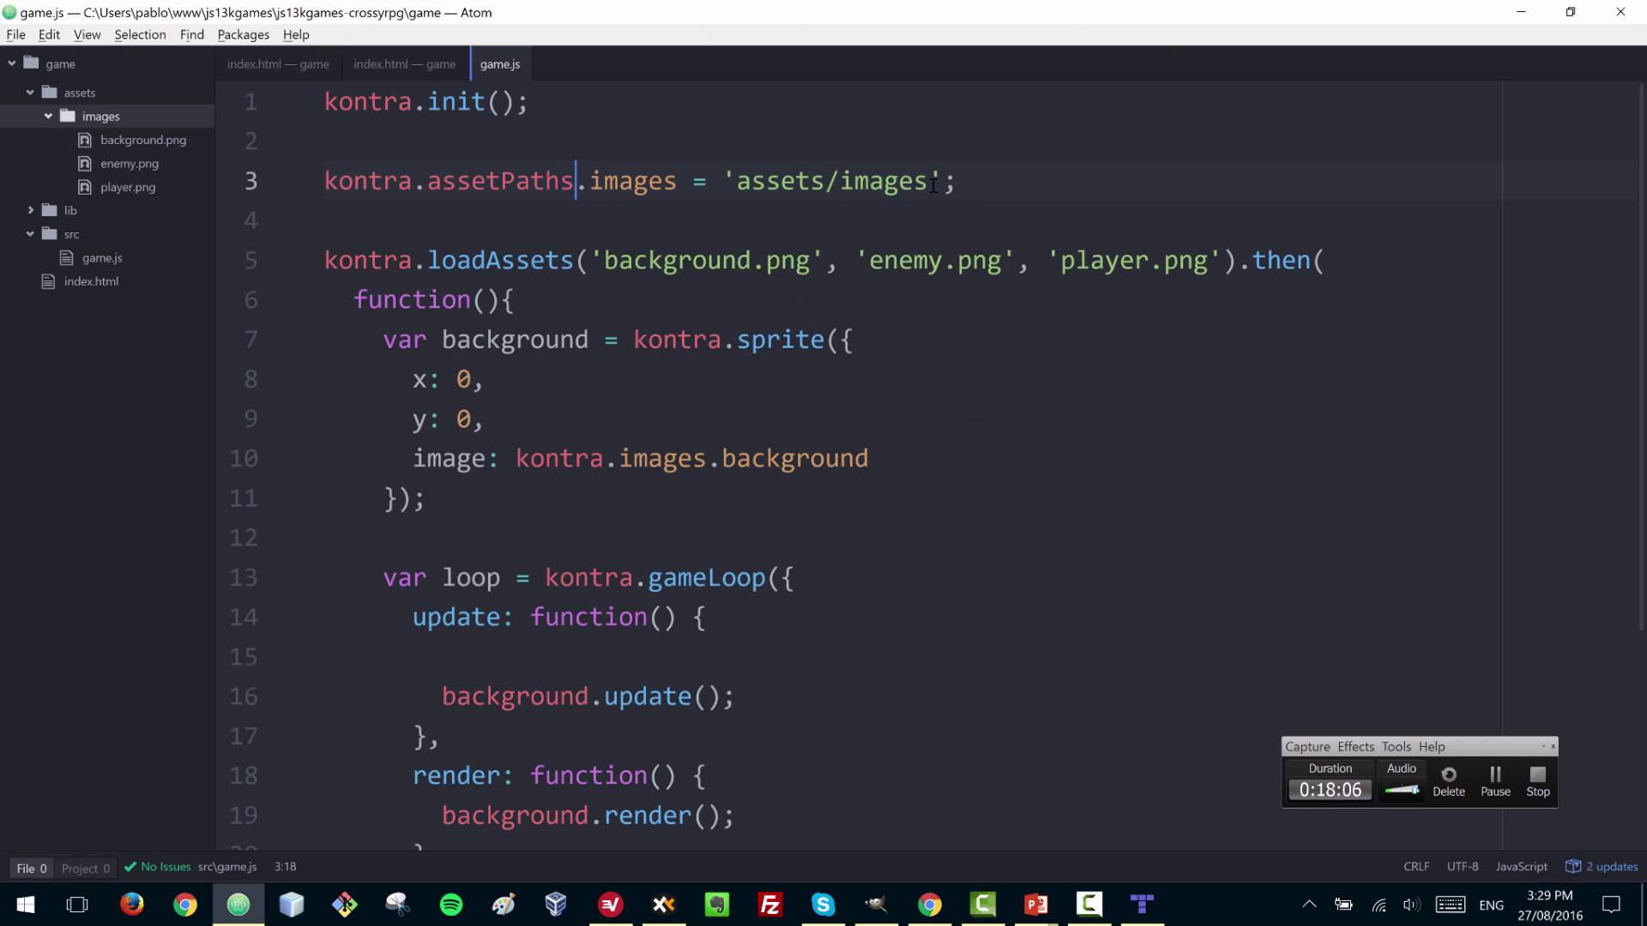
- Add a trailing slash so the images path reads 'assets/images/'
click(929, 181)
text(/)
key(alt+Tab)
key(Tab)
- Reload the game page in Chrome to check the rendered background map
key(F5)
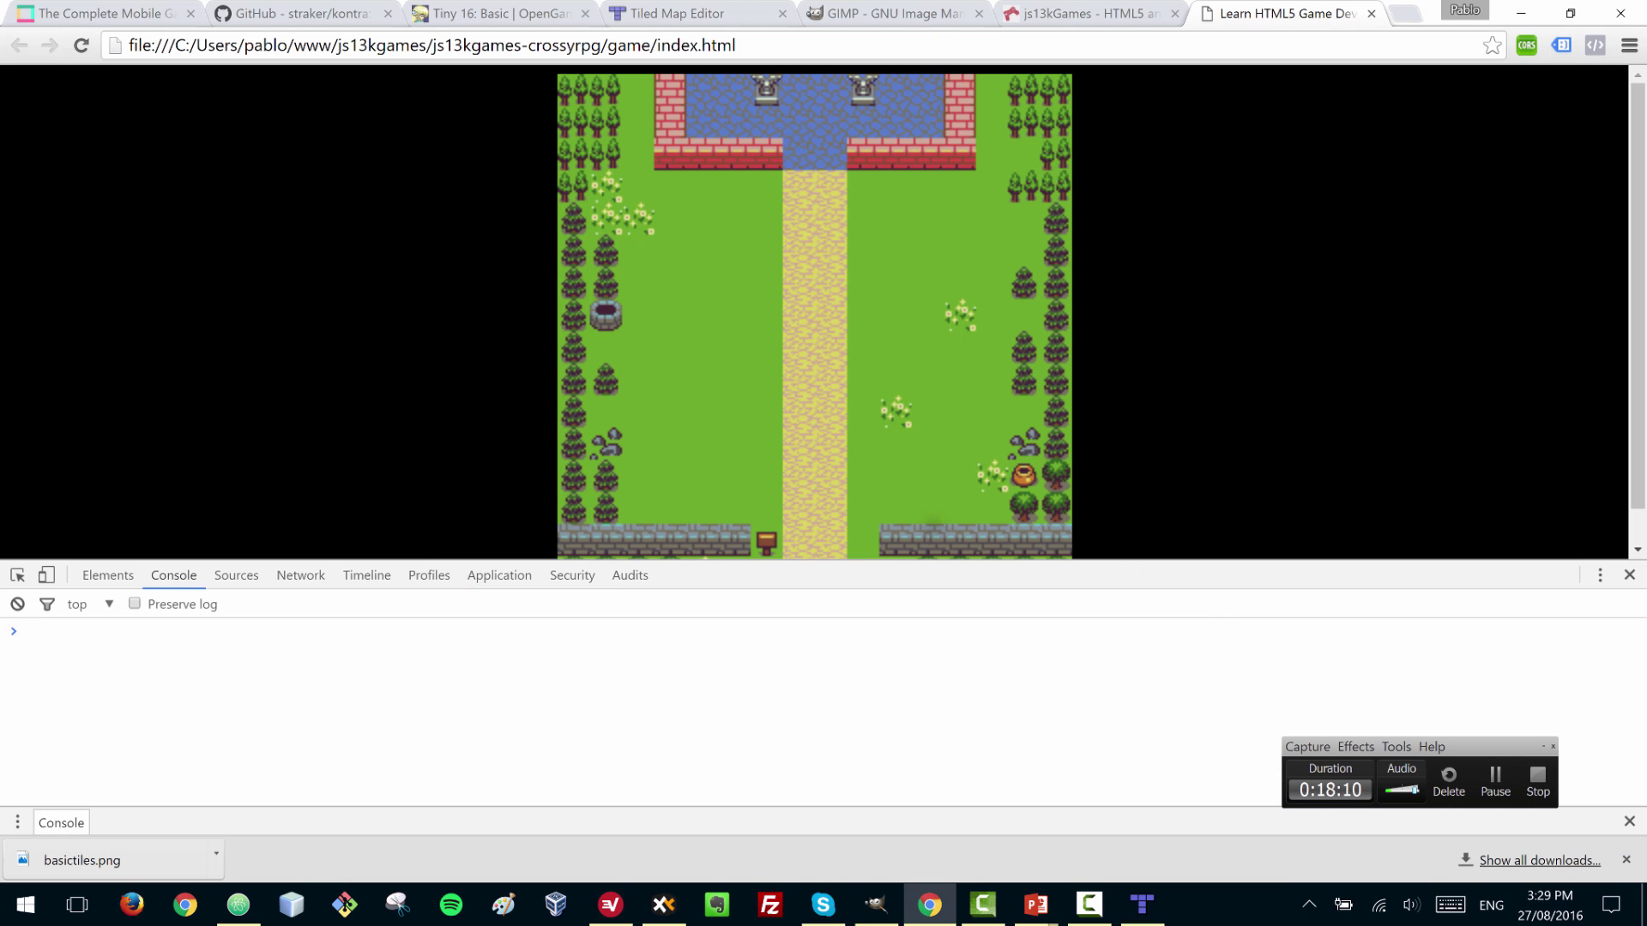
scroll(997, 274, down, 1)
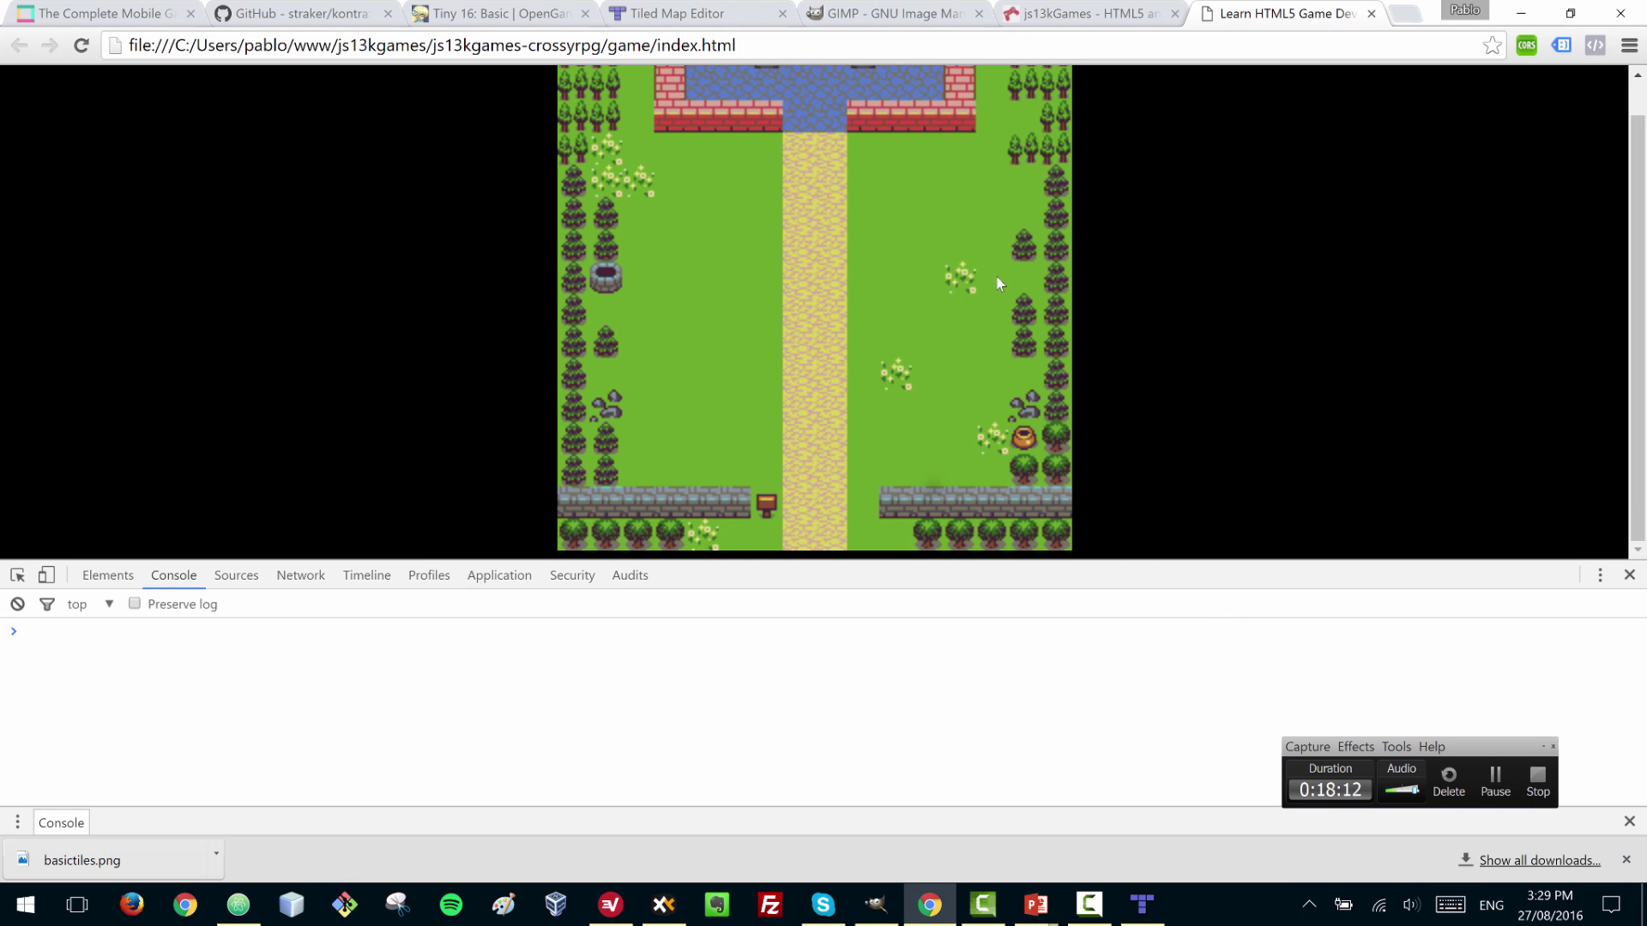
scroll(994, 283, up, 1)
scroll(996, 281, down, 1)
- Open the Kontra.js documentation wiki from the kontra repository tab
key(ctrl+2)
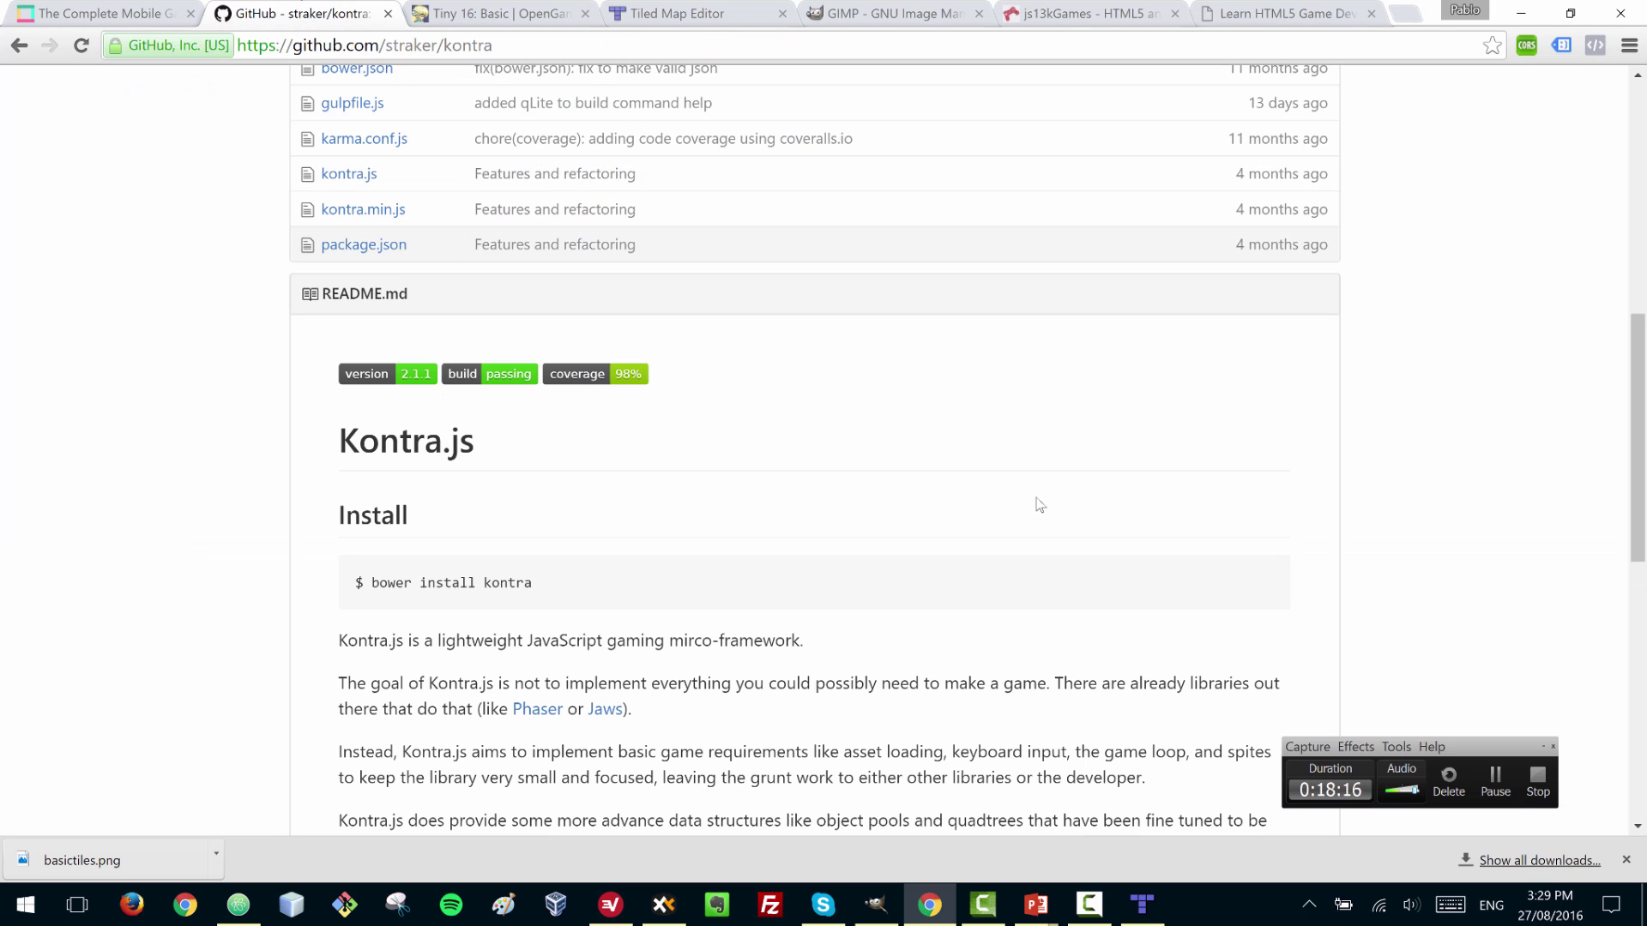
scroll(1026, 530, down, 10)
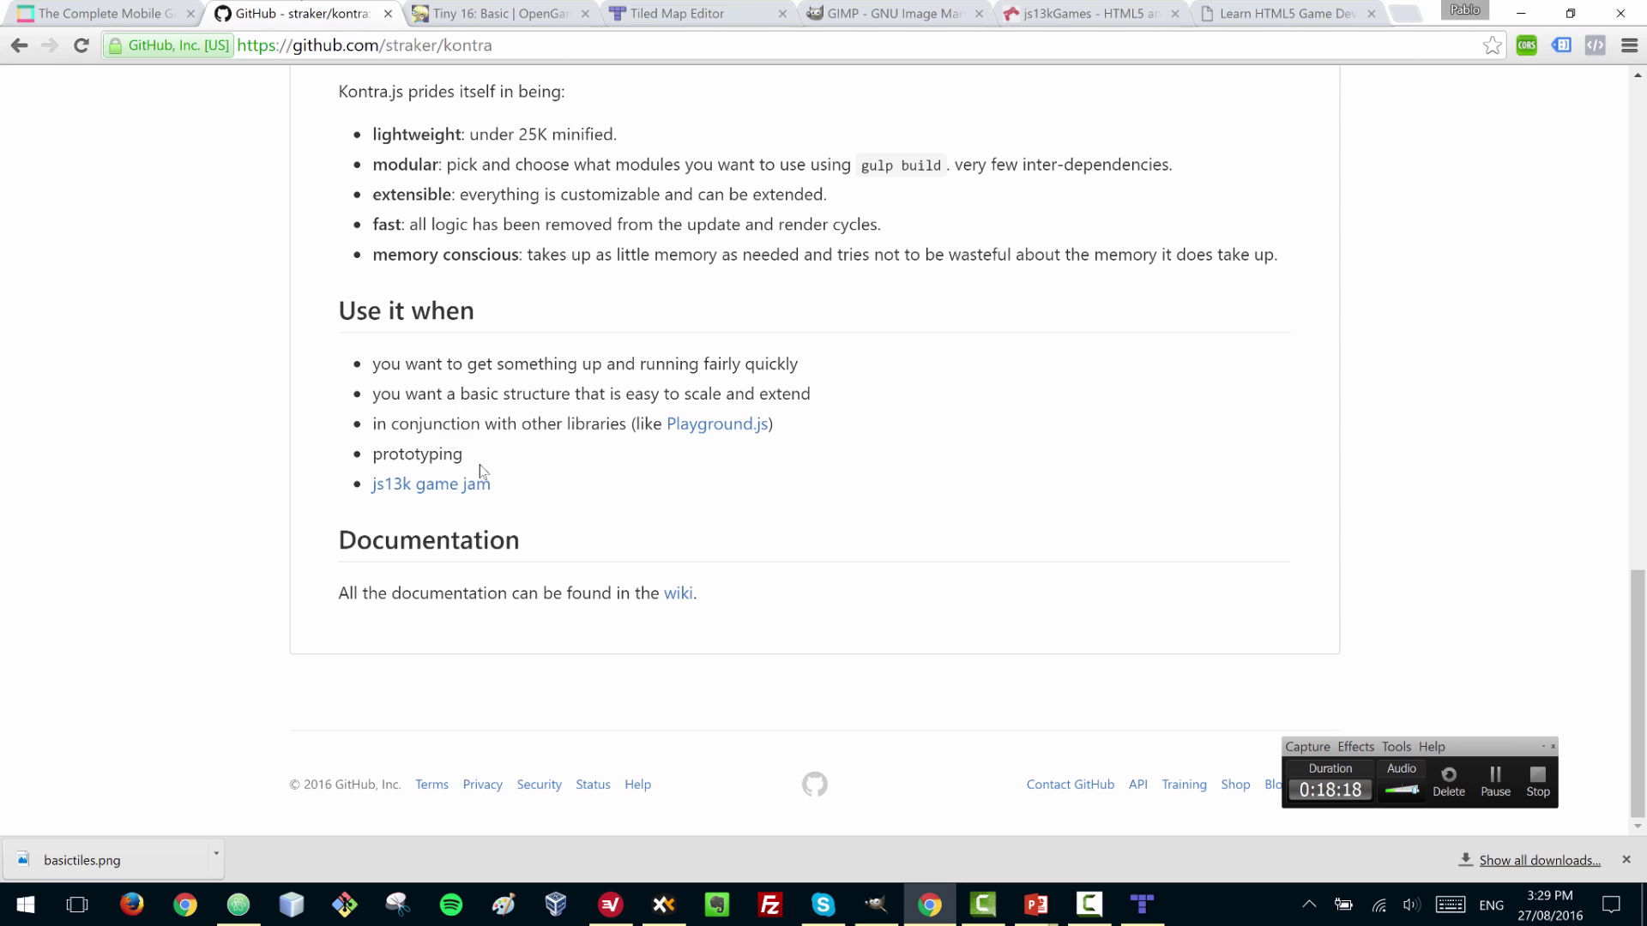
click(677, 593)
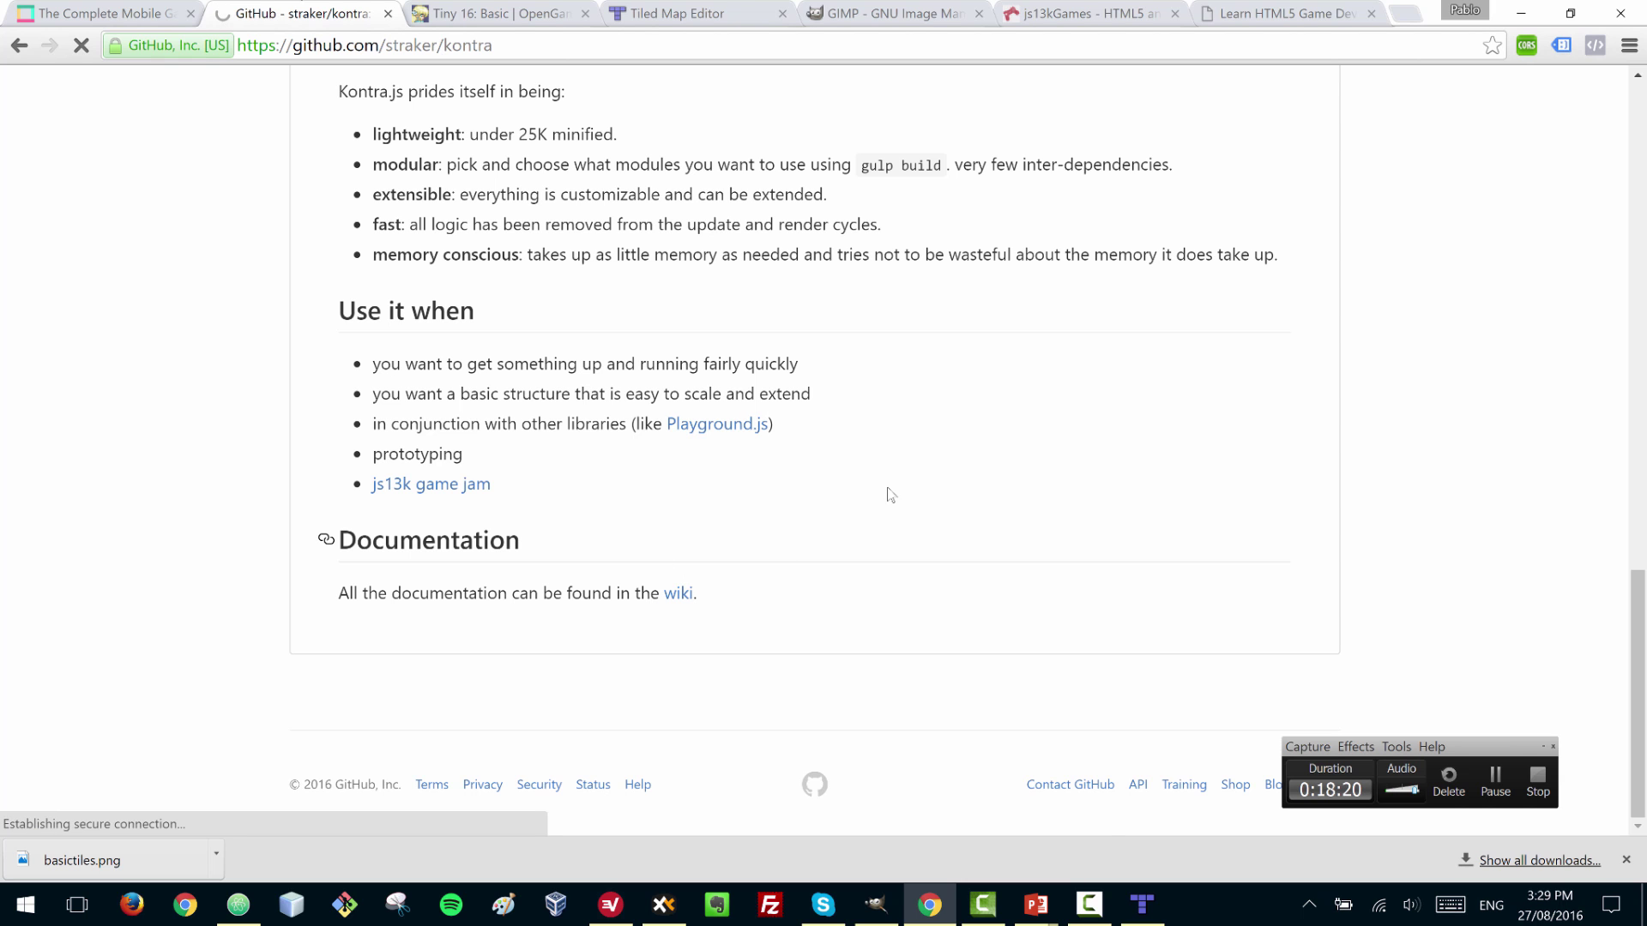
scroll(1166, 334, down, 3)
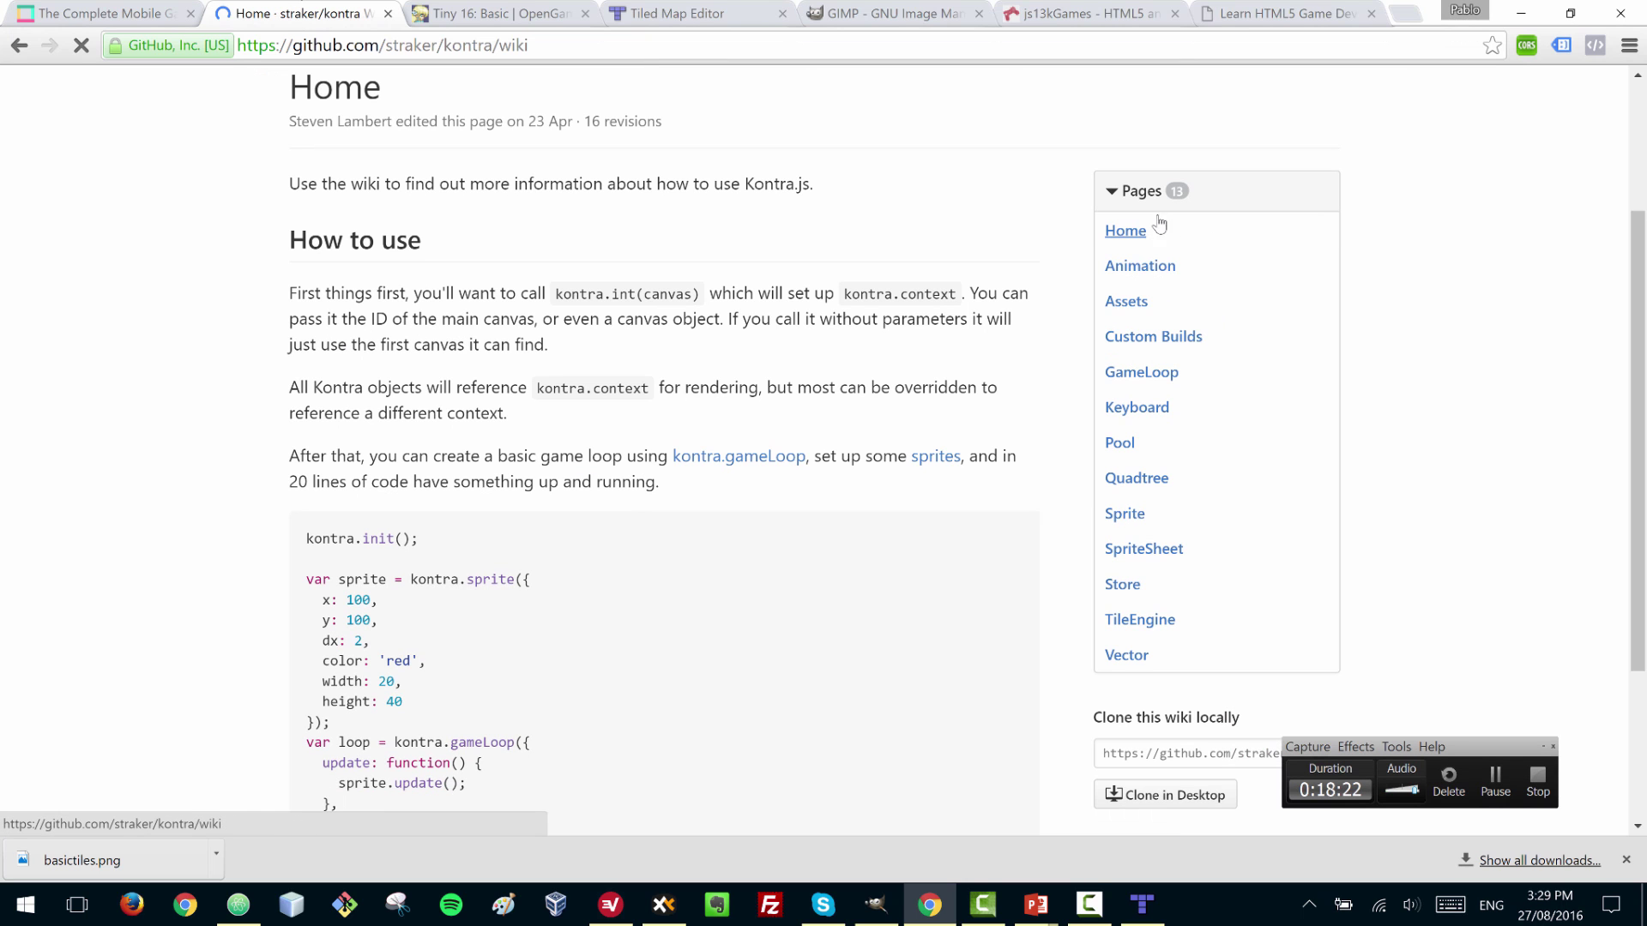
- Read the wiki's Assets page and its loadAssets example code
click(1126, 303)
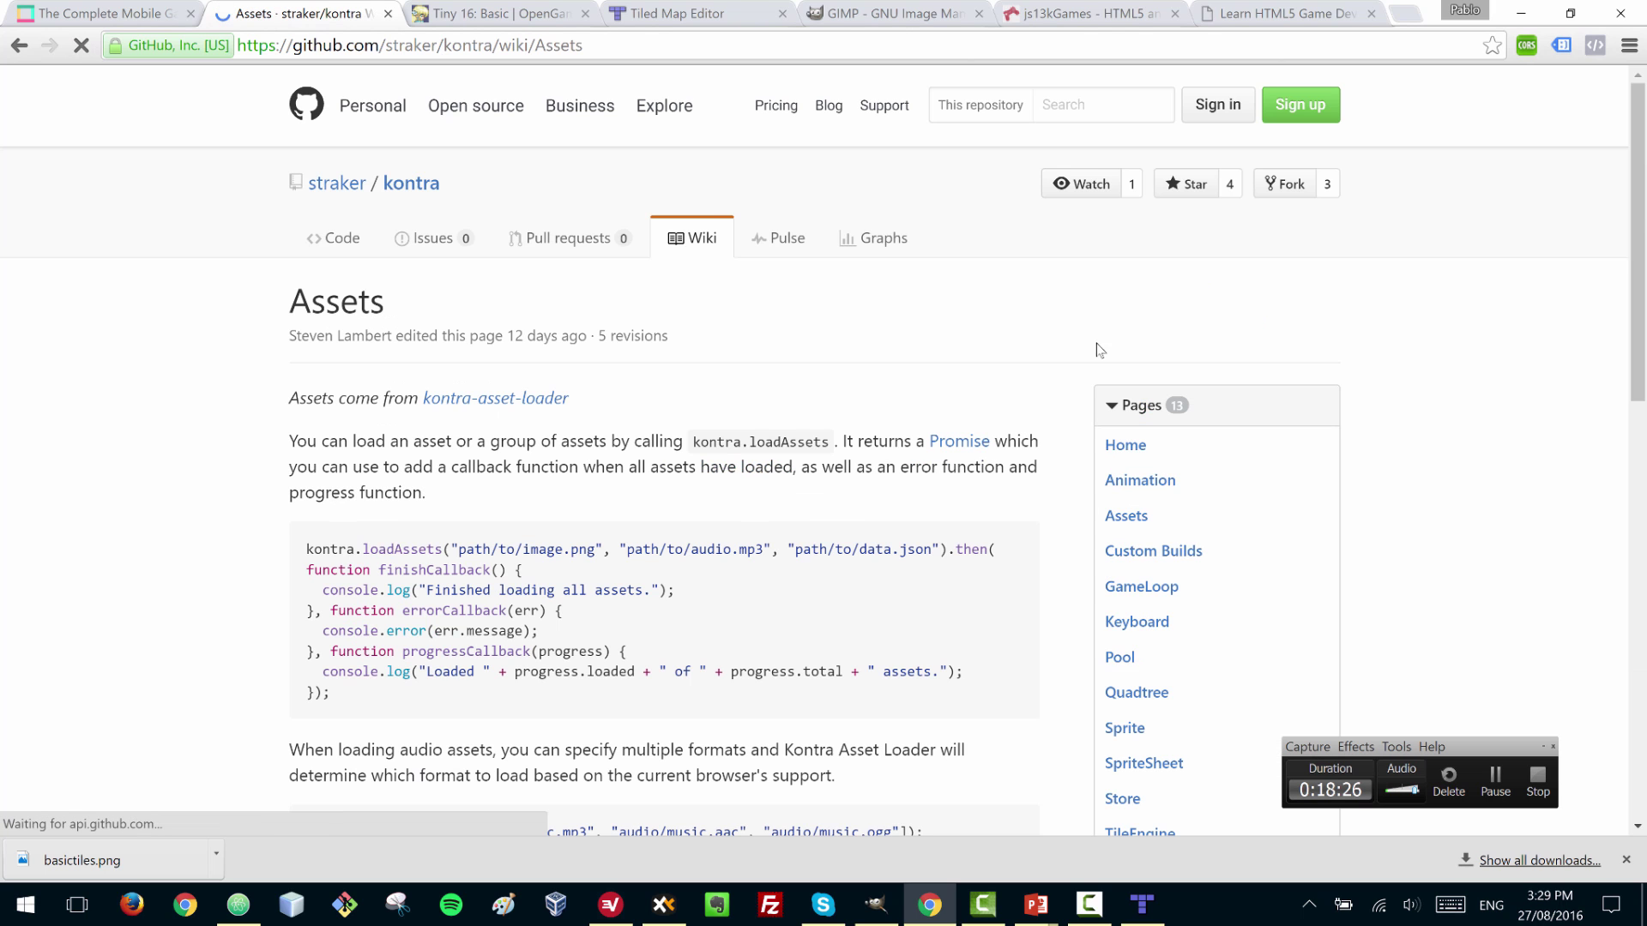
scroll(839, 350, down, 2)
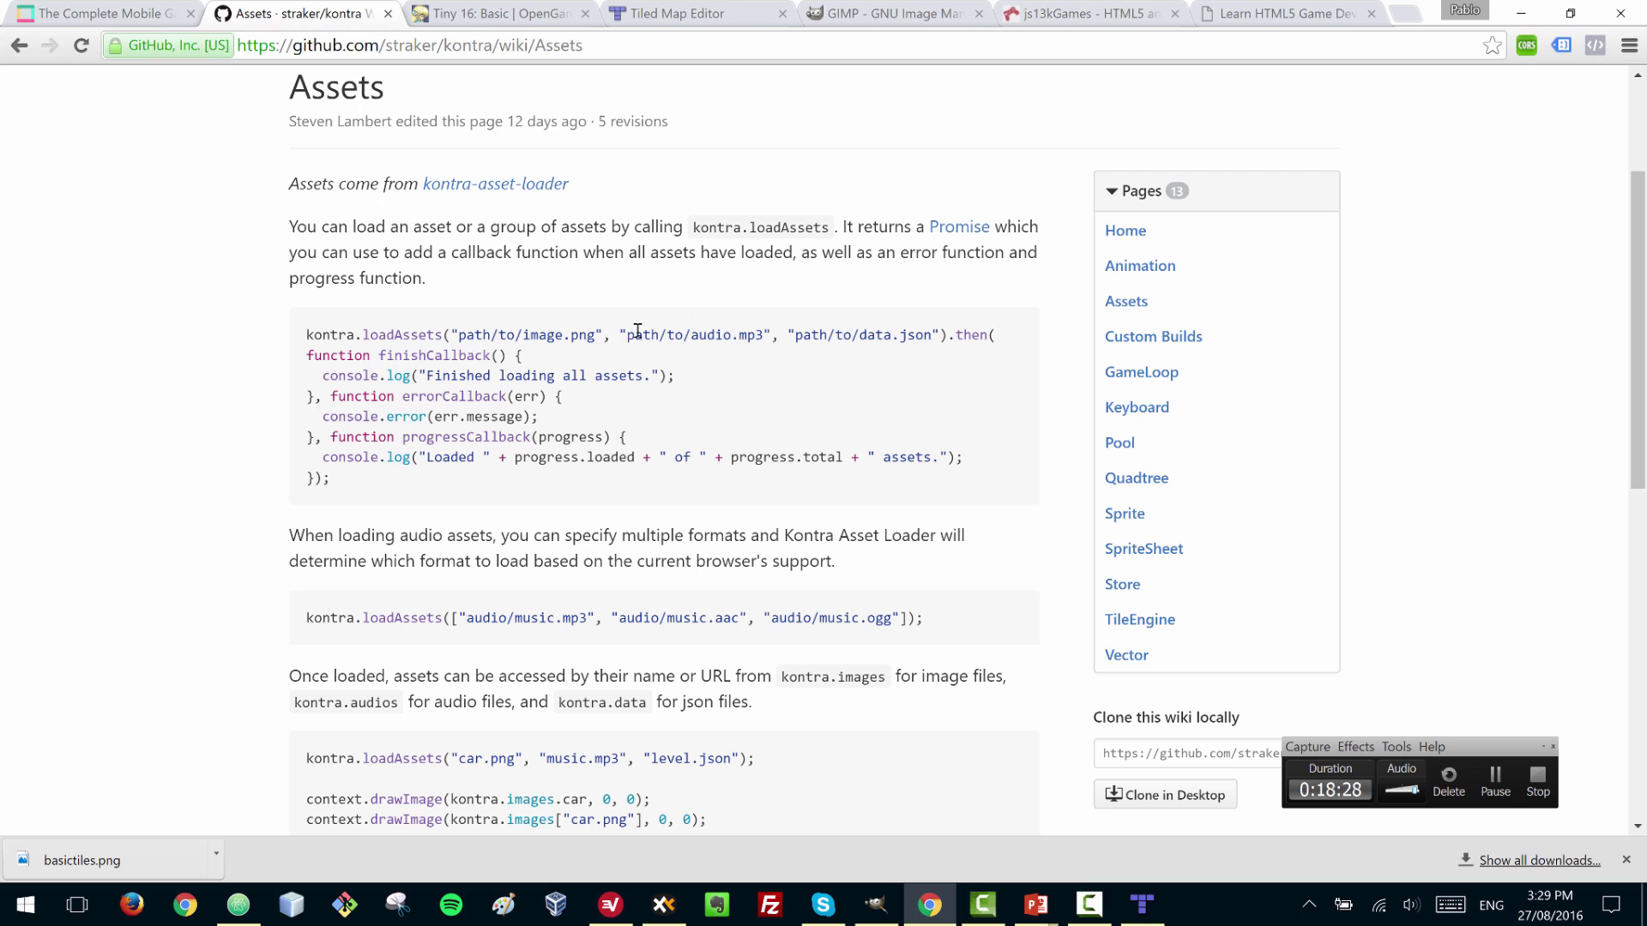
drag(625, 336, 909, 336)
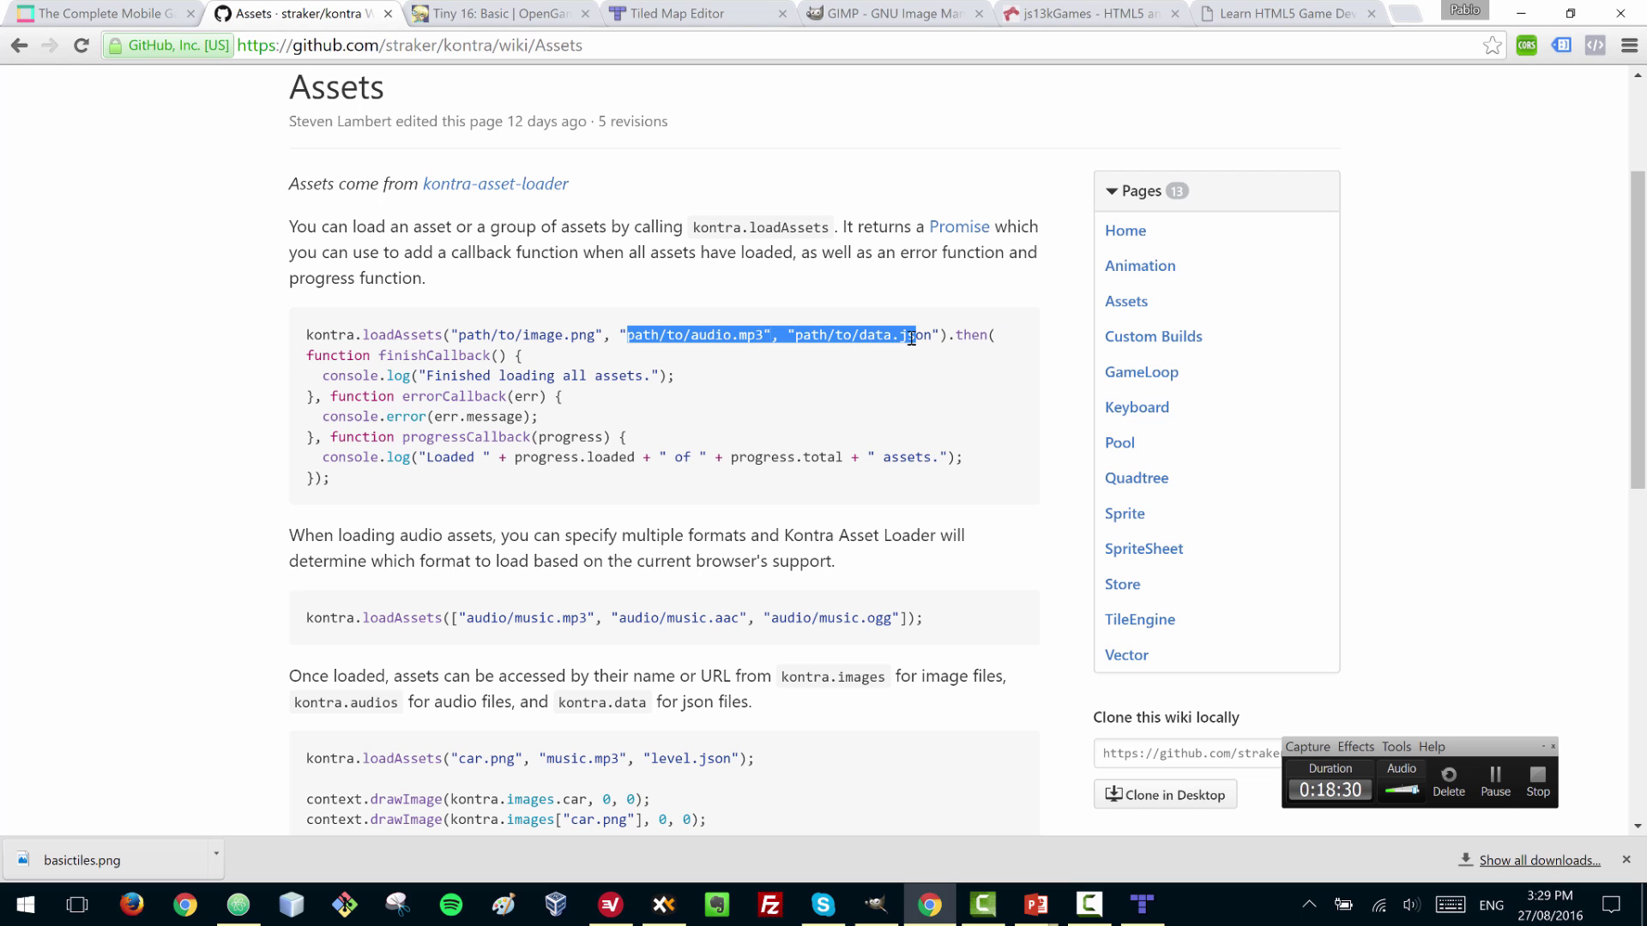
double_click(912, 338)
click(911, 336)
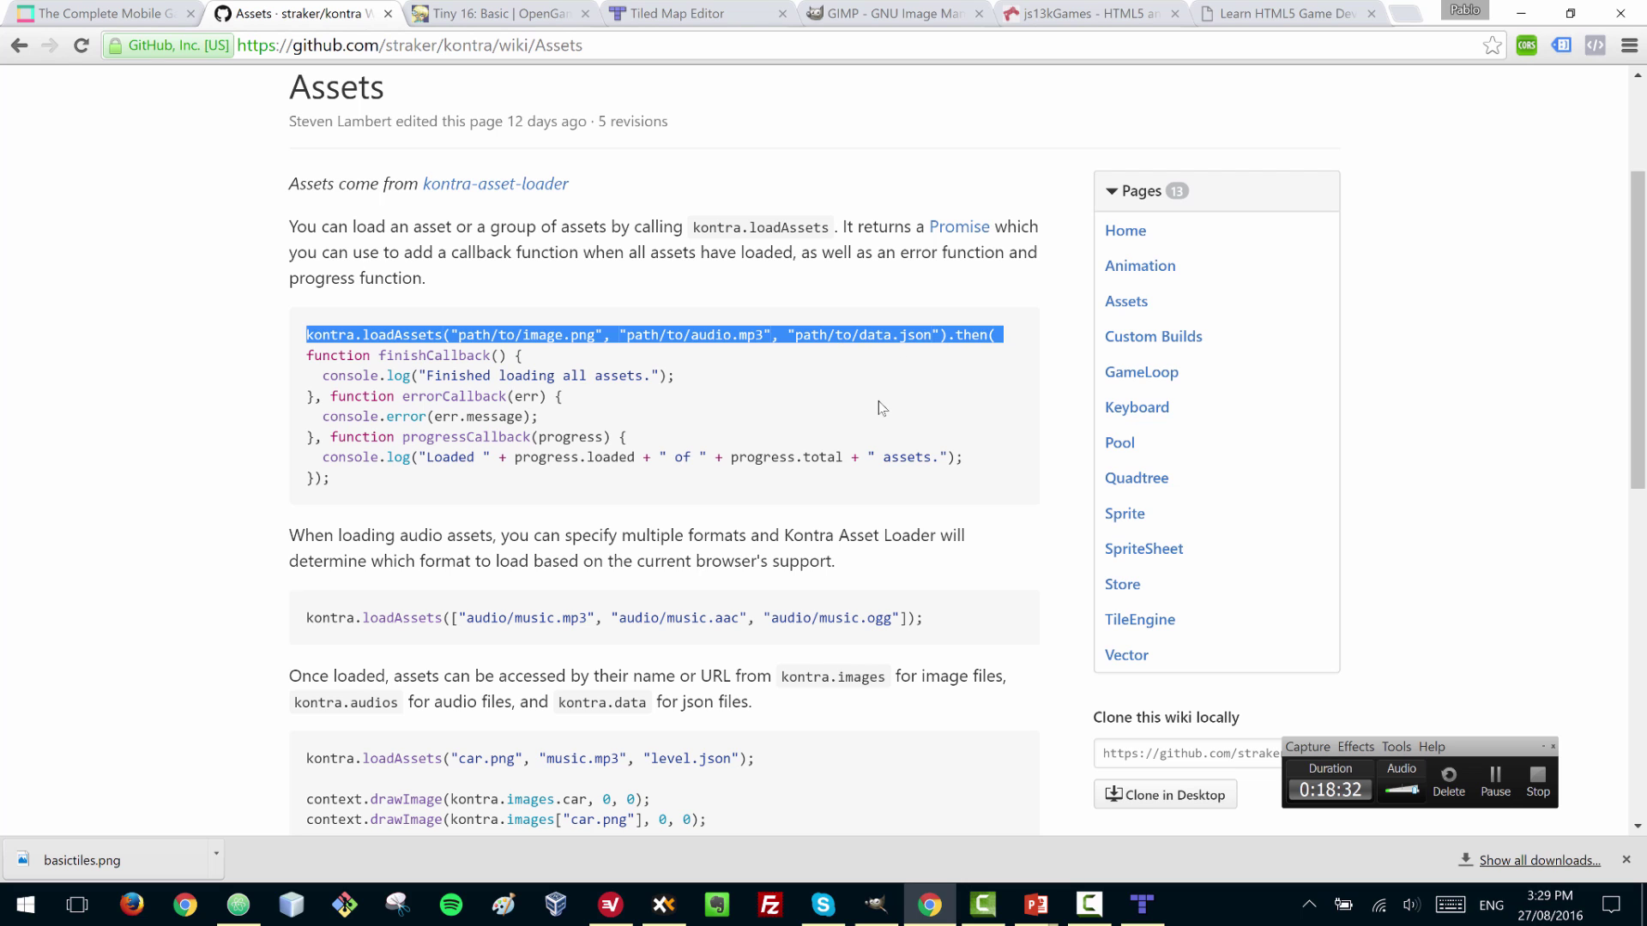
click(909, 343)
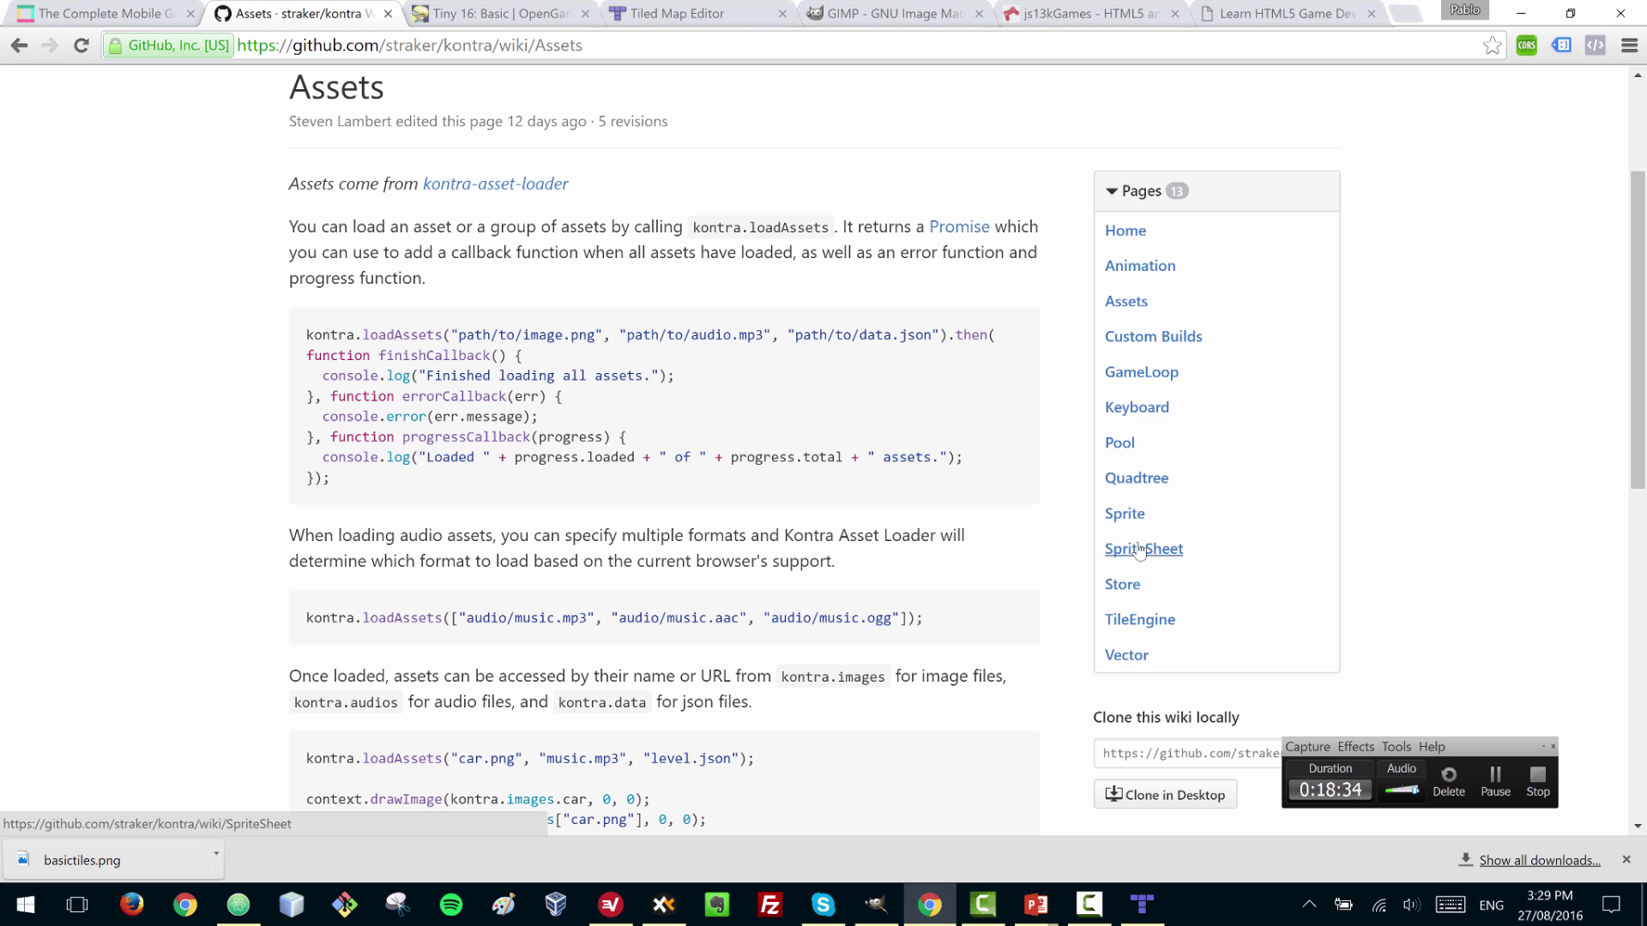
- Read the Sprite and SpriteSheet wiki pages, then return to game.js in Atom
click(1132, 517)
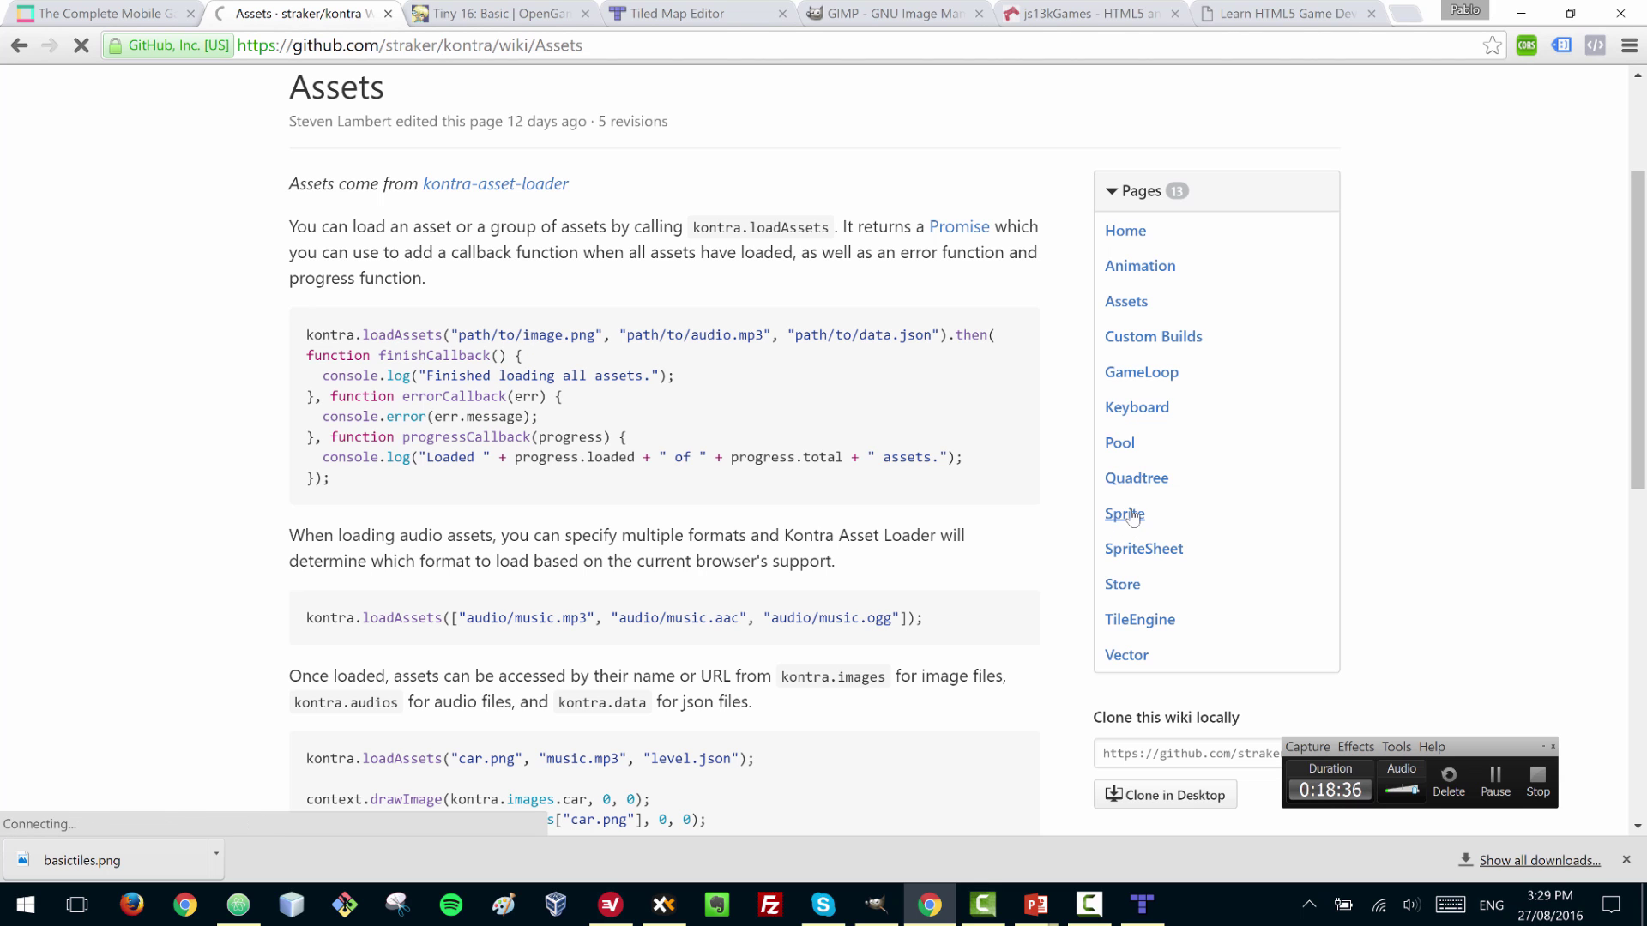
scroll(1265, 541, down, 5)
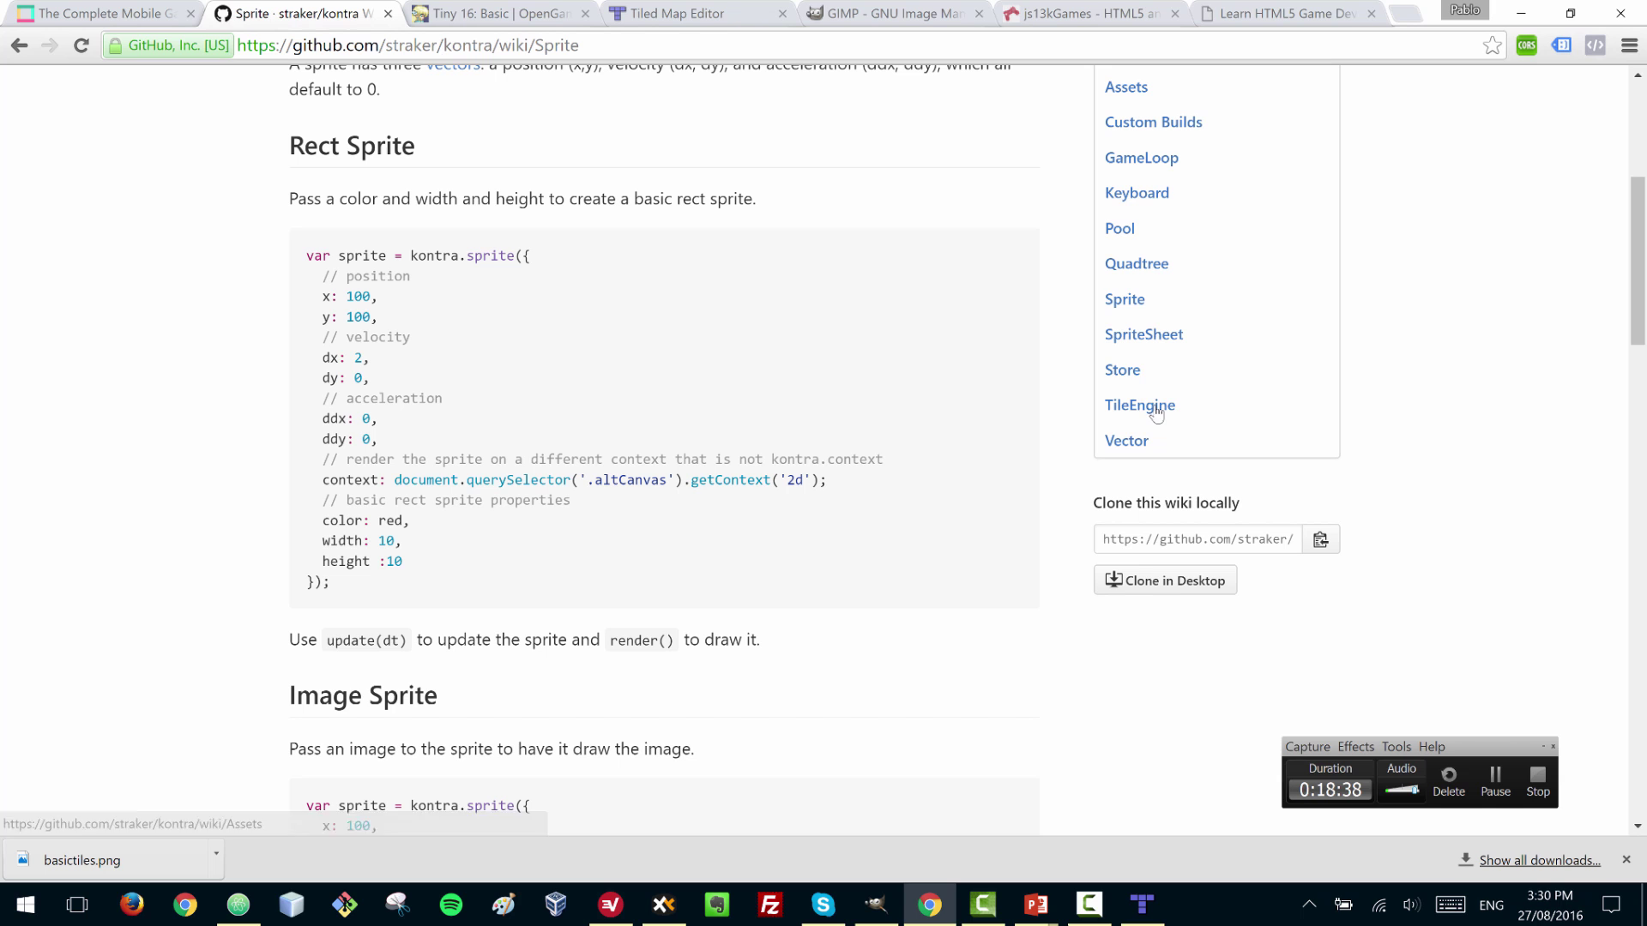
click(1132, 337)
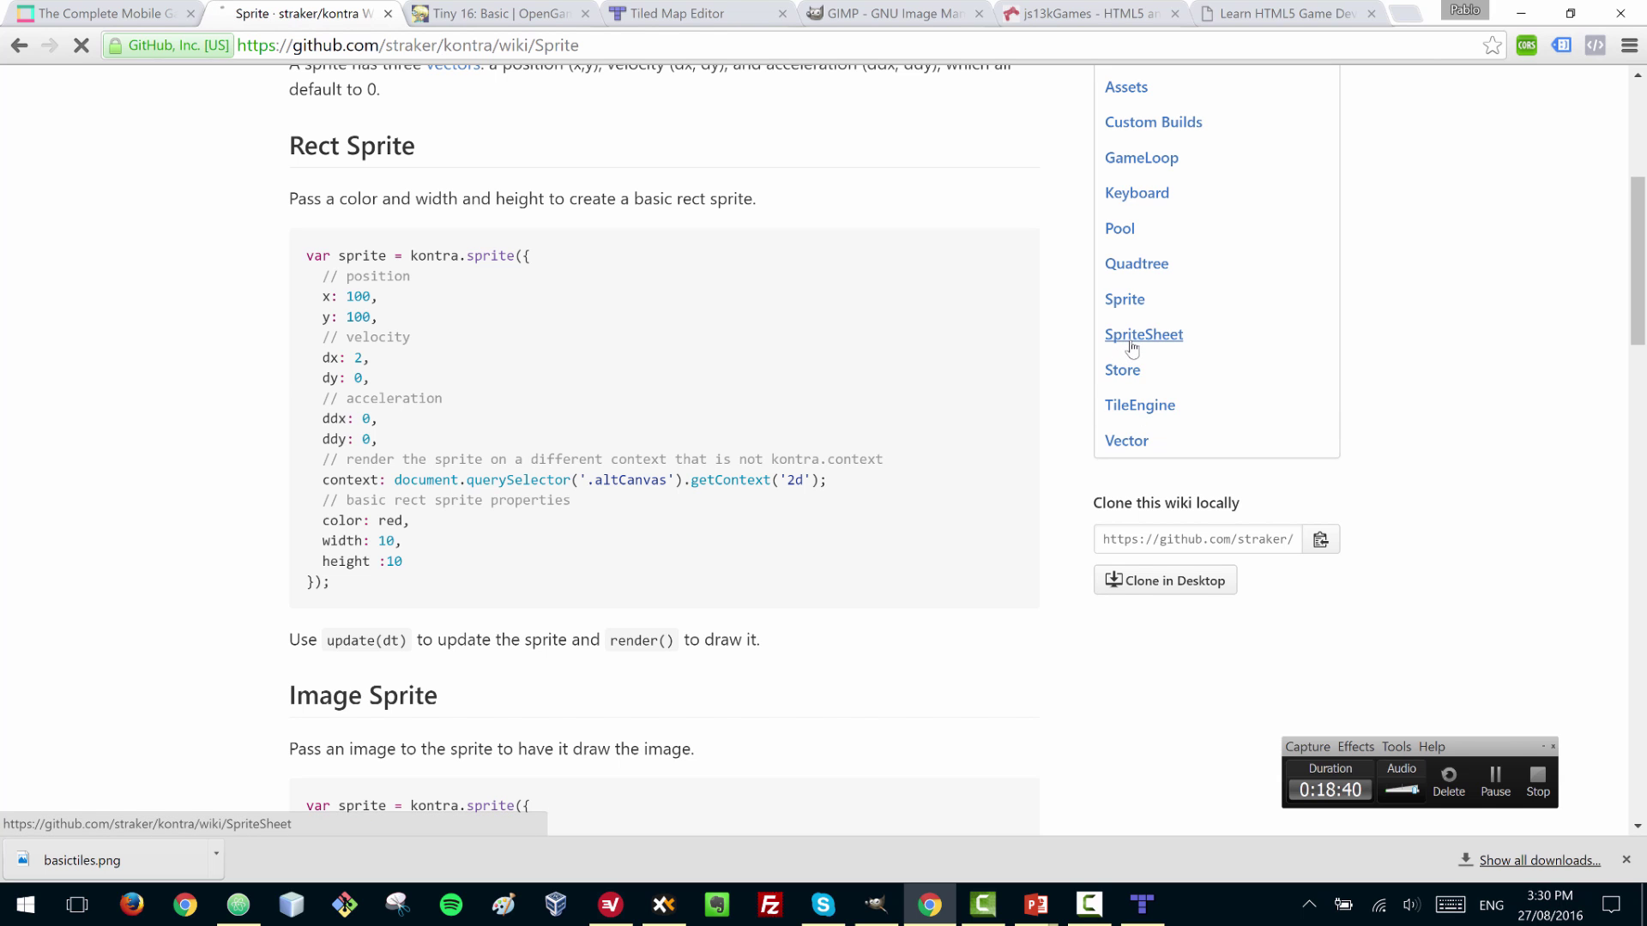
scroll(575, 558, down, 2)
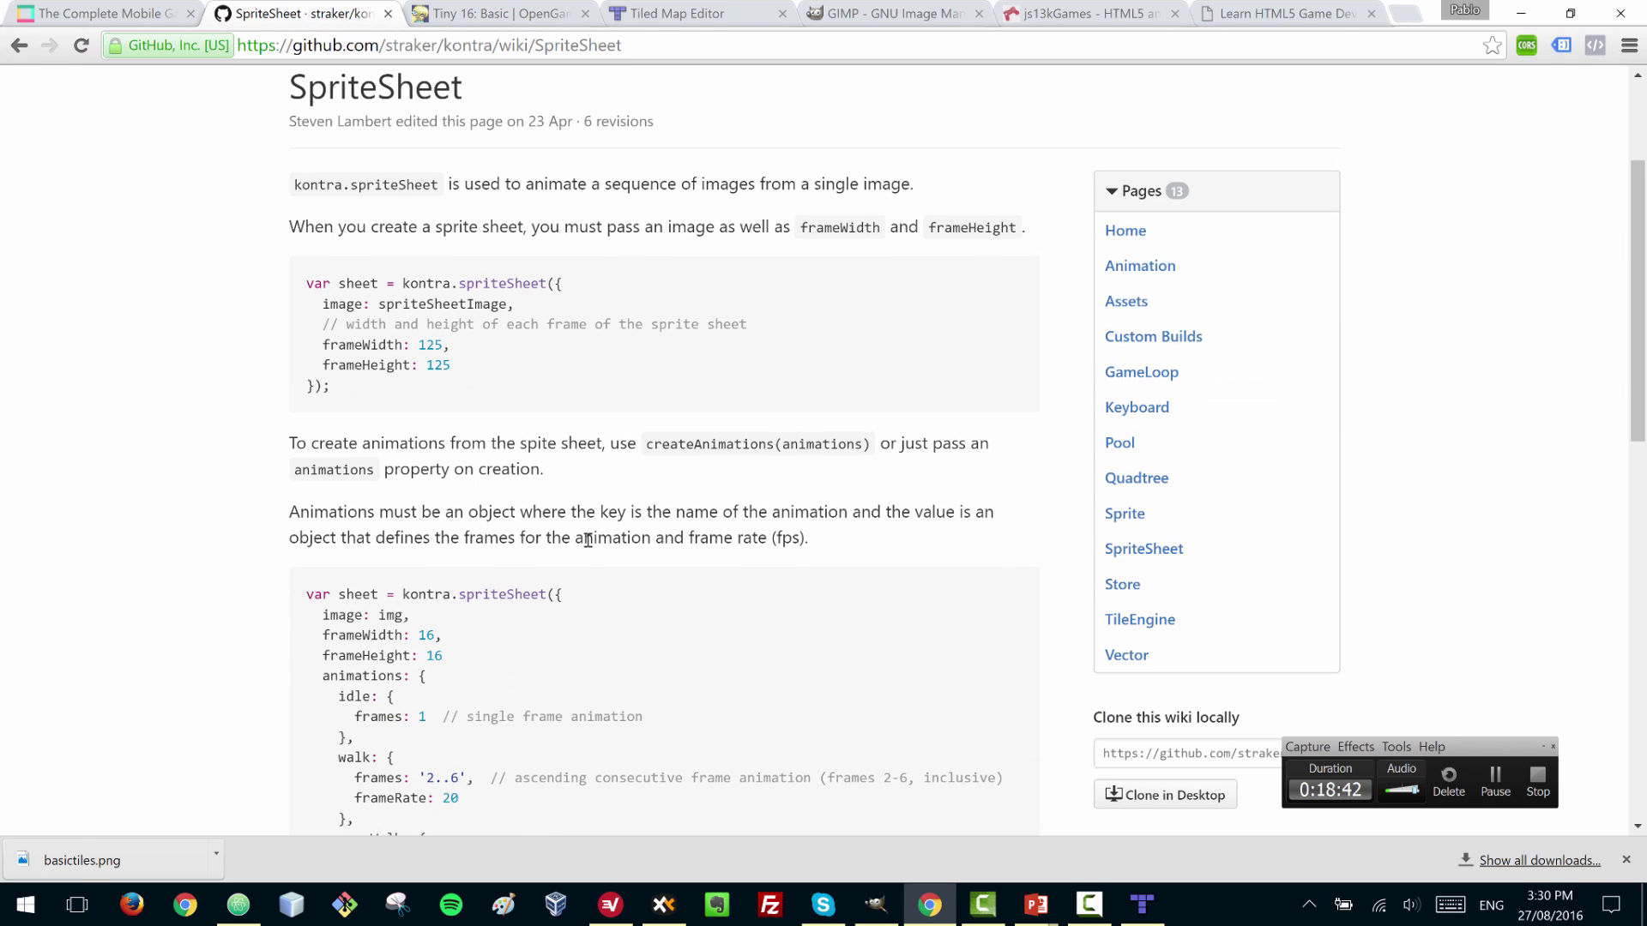
scroll(337, 487, down, 2)
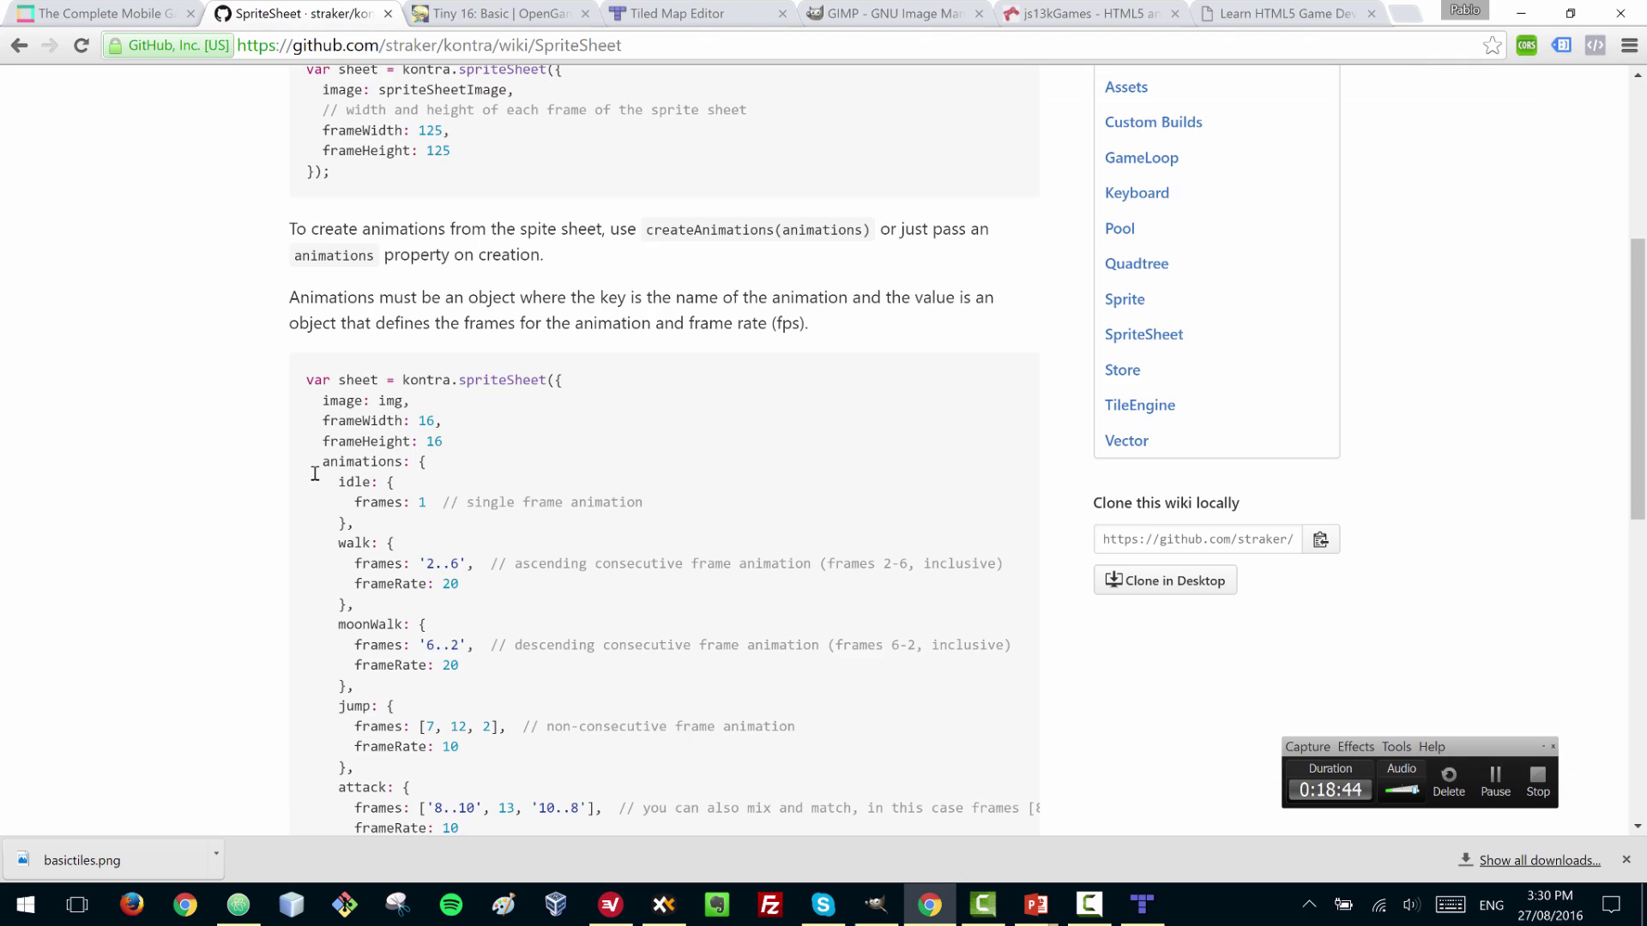
scroll(314, 473, down, 2)
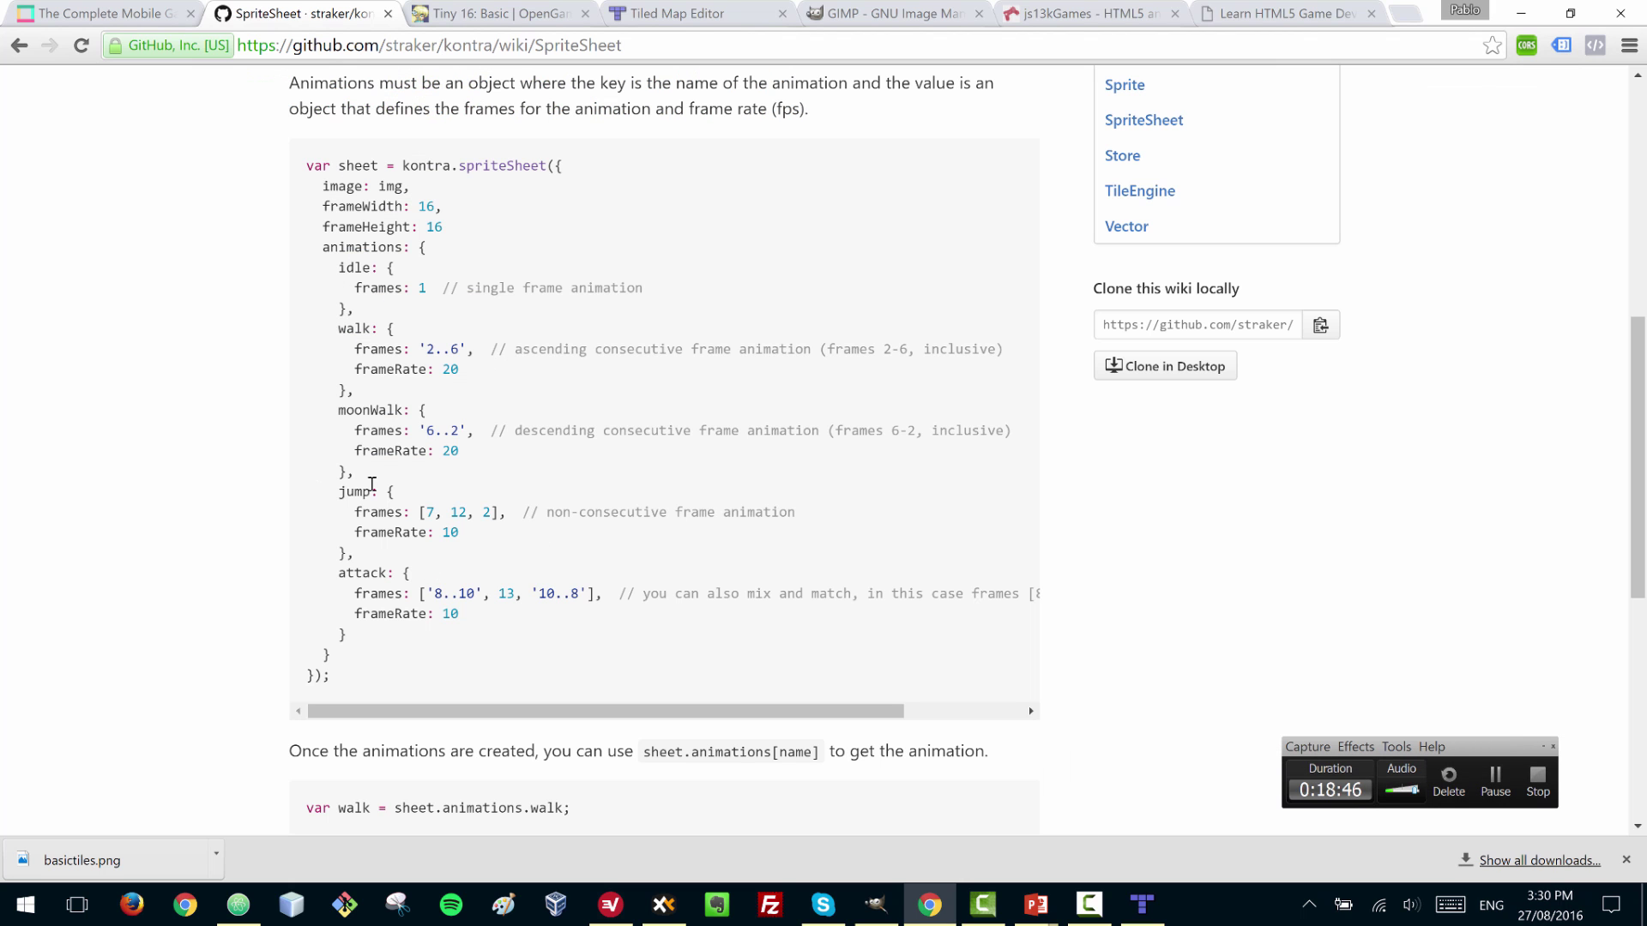
key(Home)
key(alt+Tab)
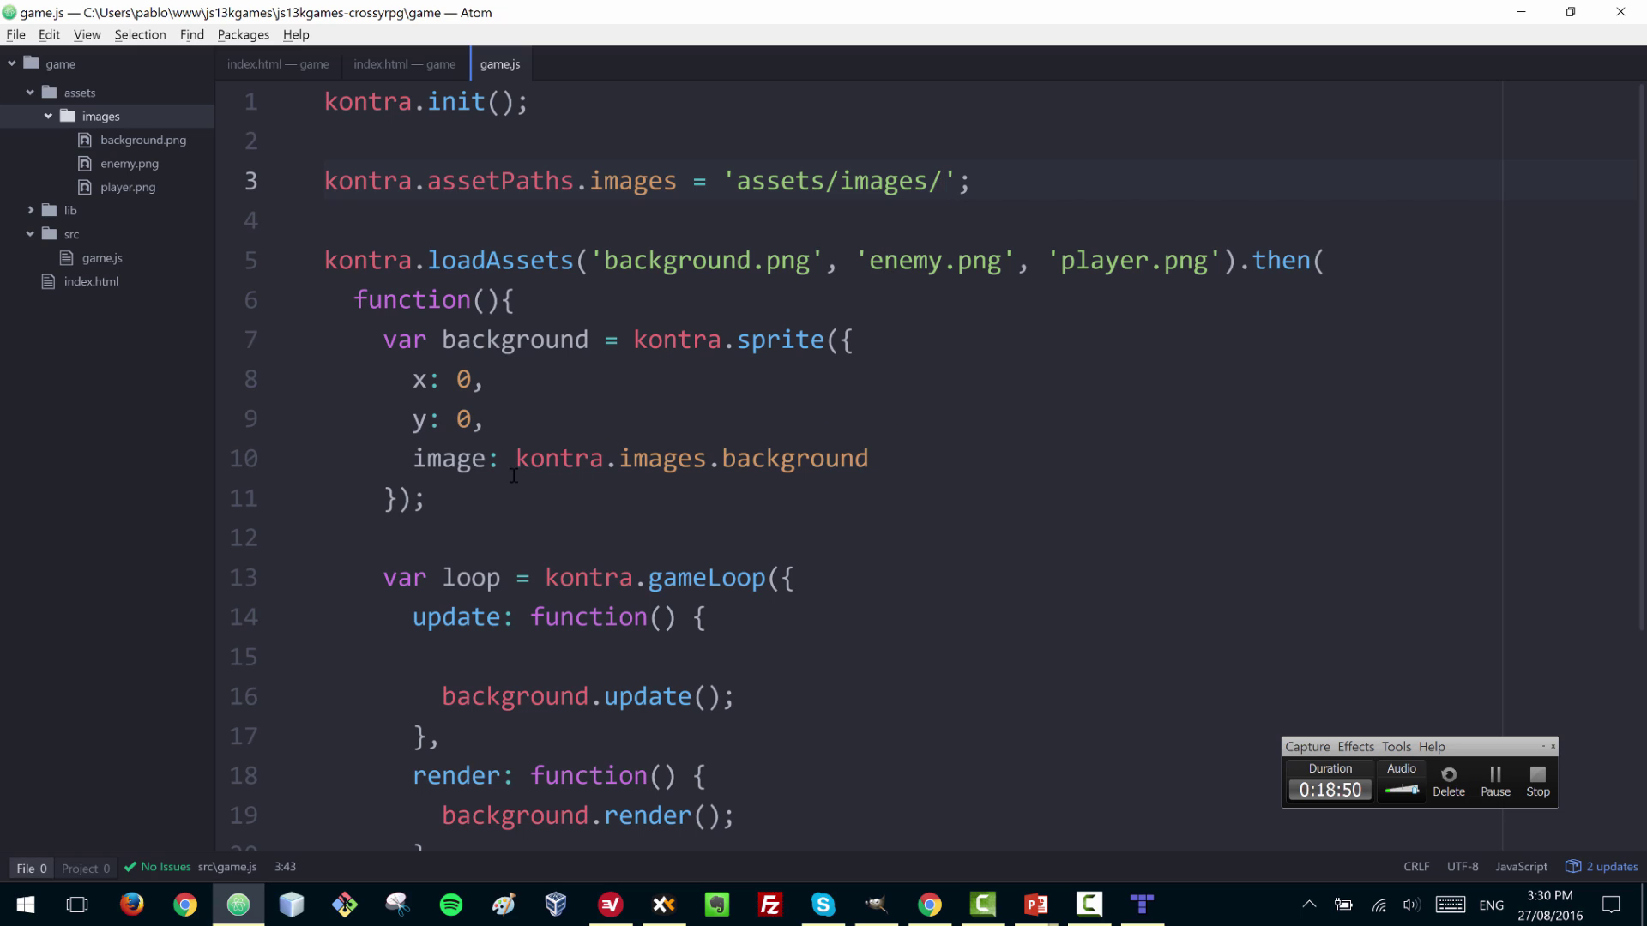
click(510, 501)
mouse_move(1151, 919)
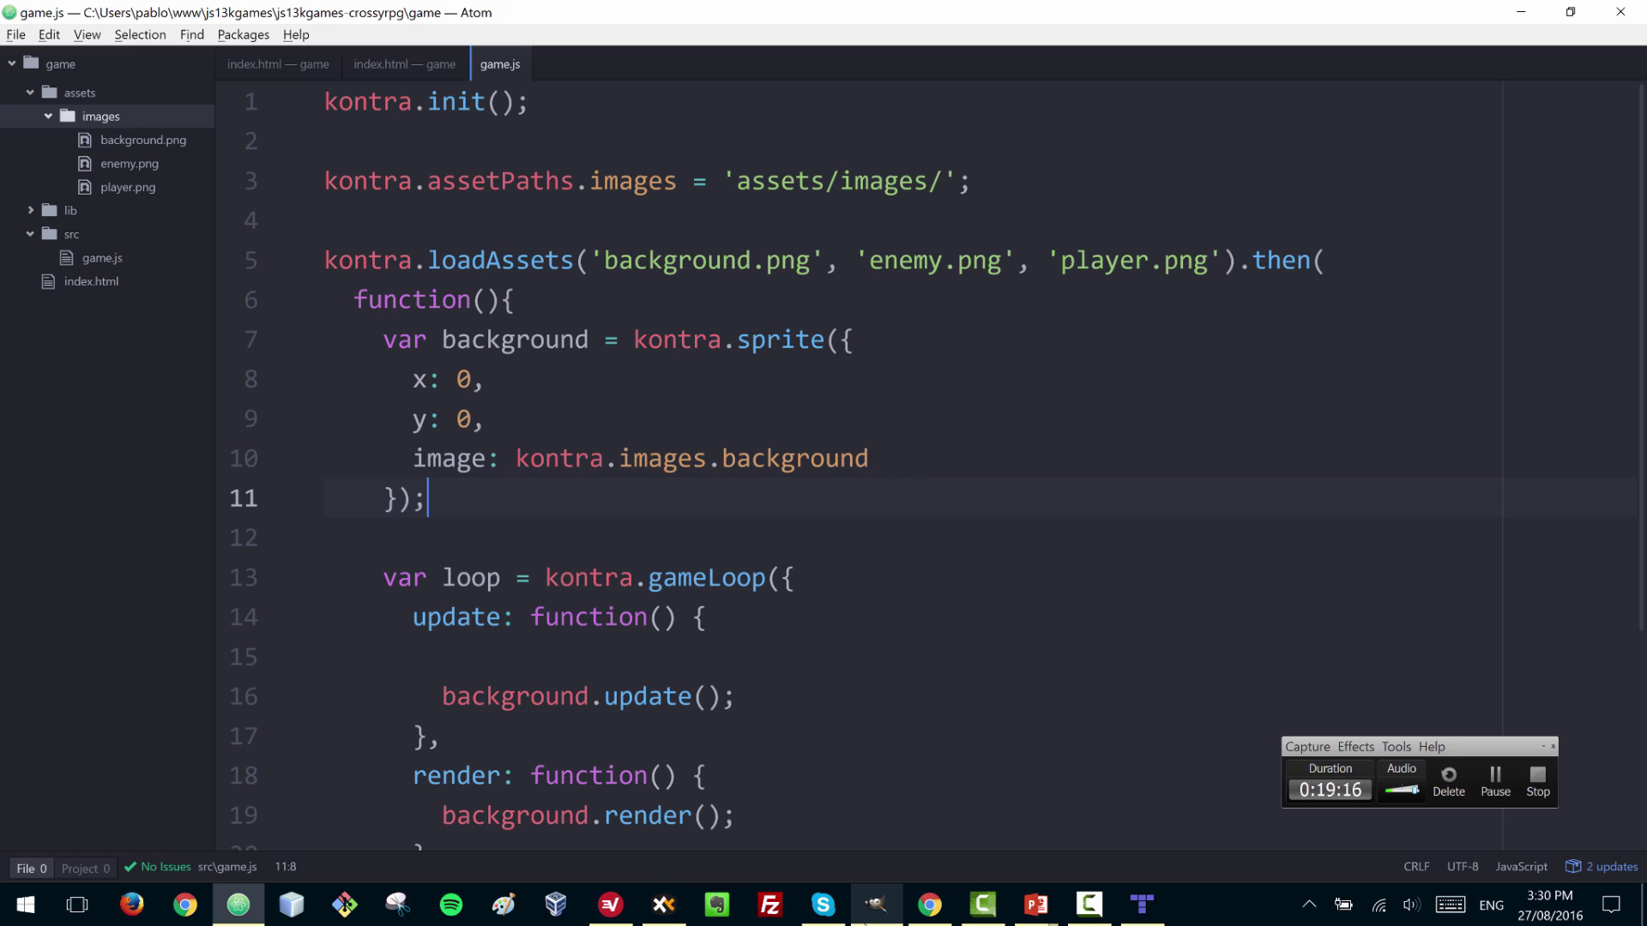
mouse_move(874, 905)
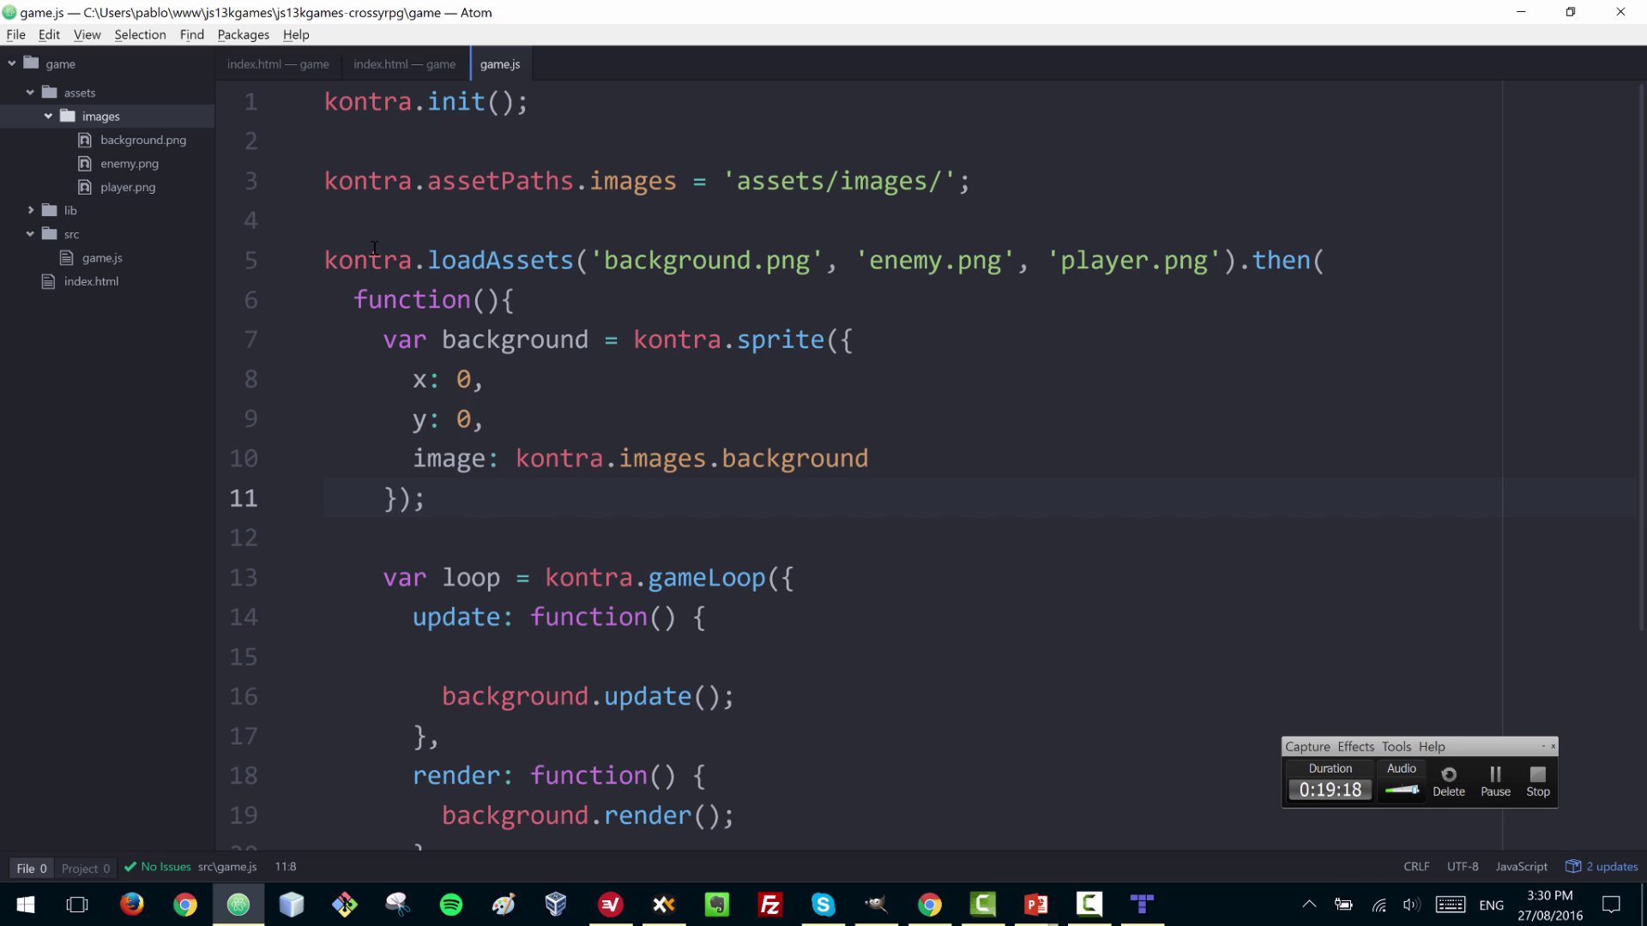
drag(324, 260, 1381, 267)
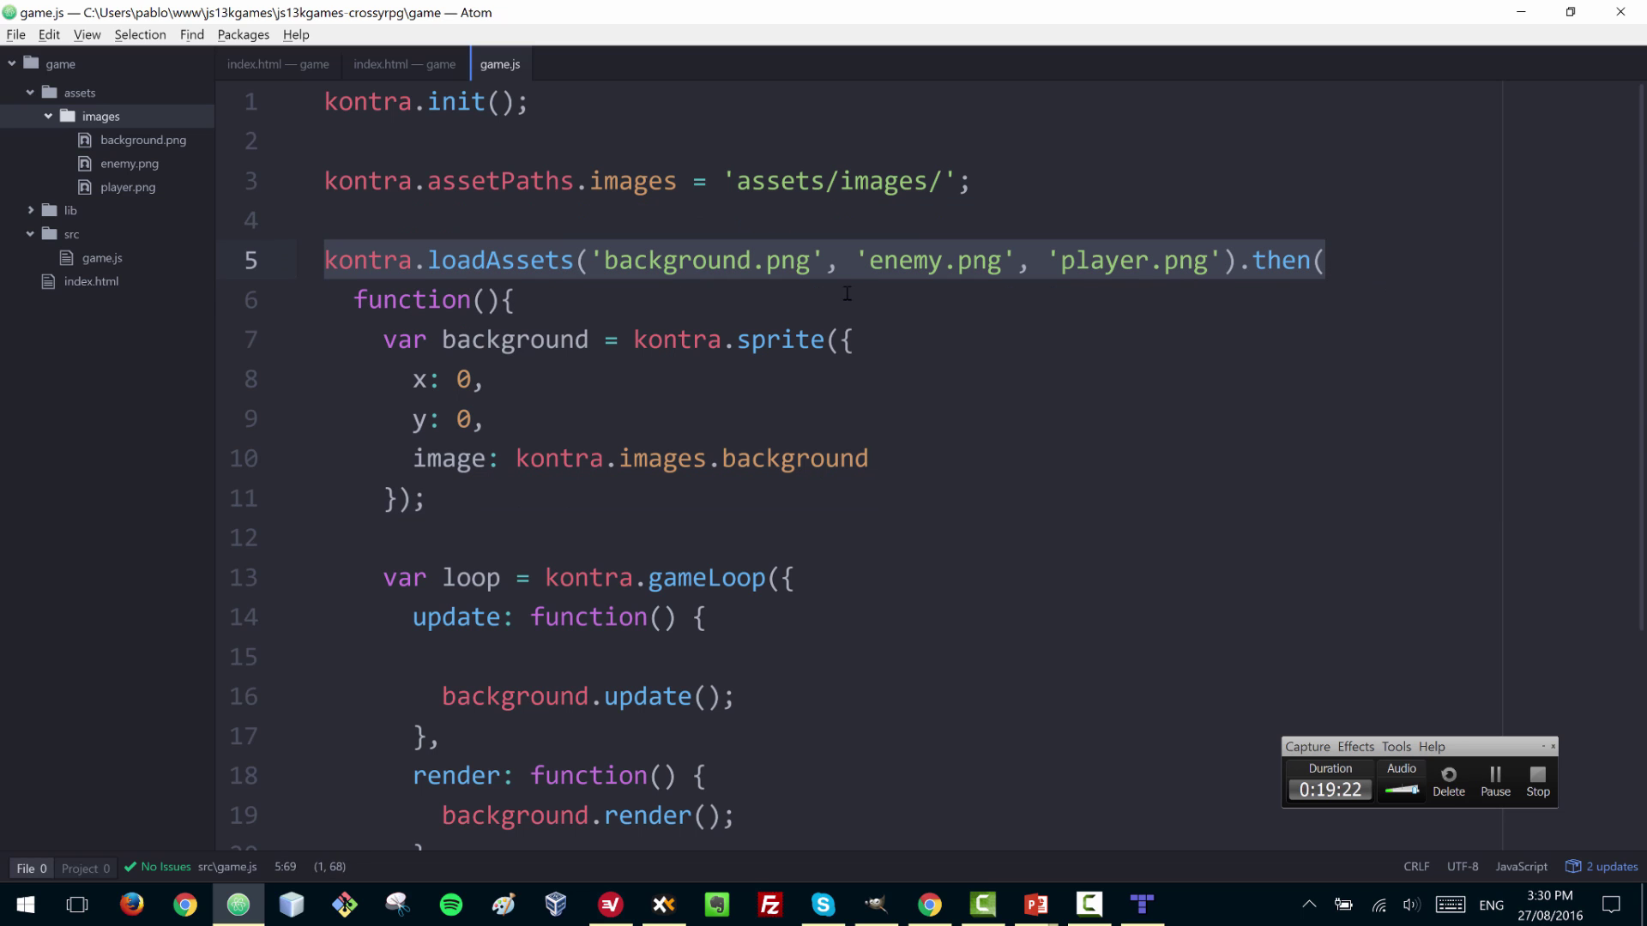
scroll(847, 293, down, 2)
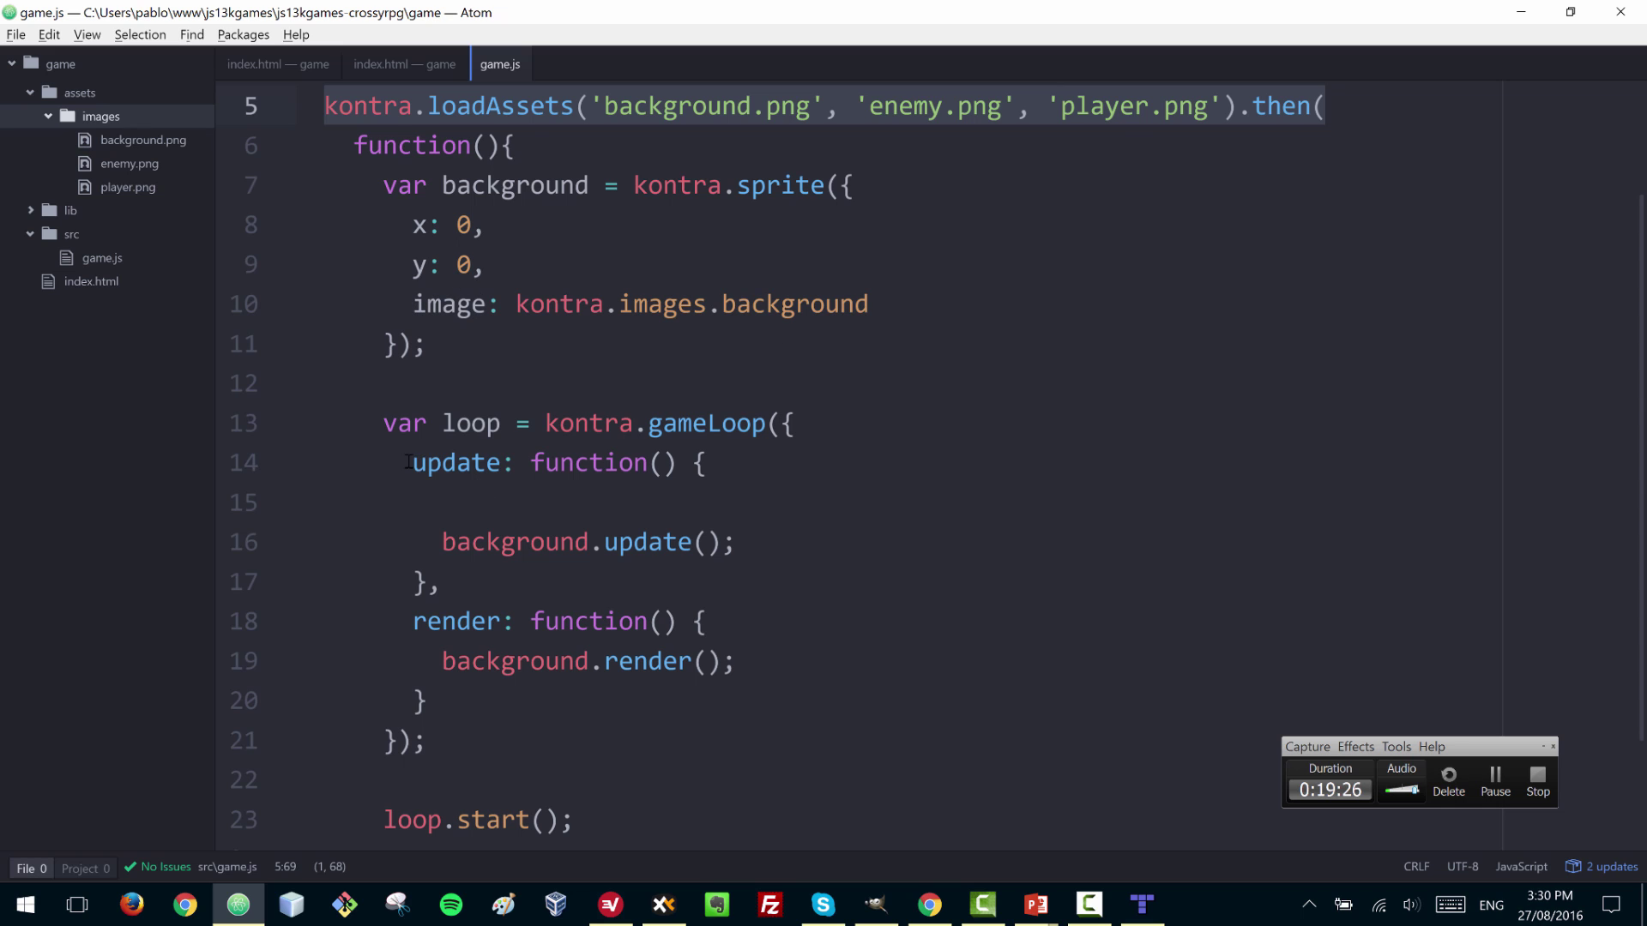
drag(409, 464, 914, 664)
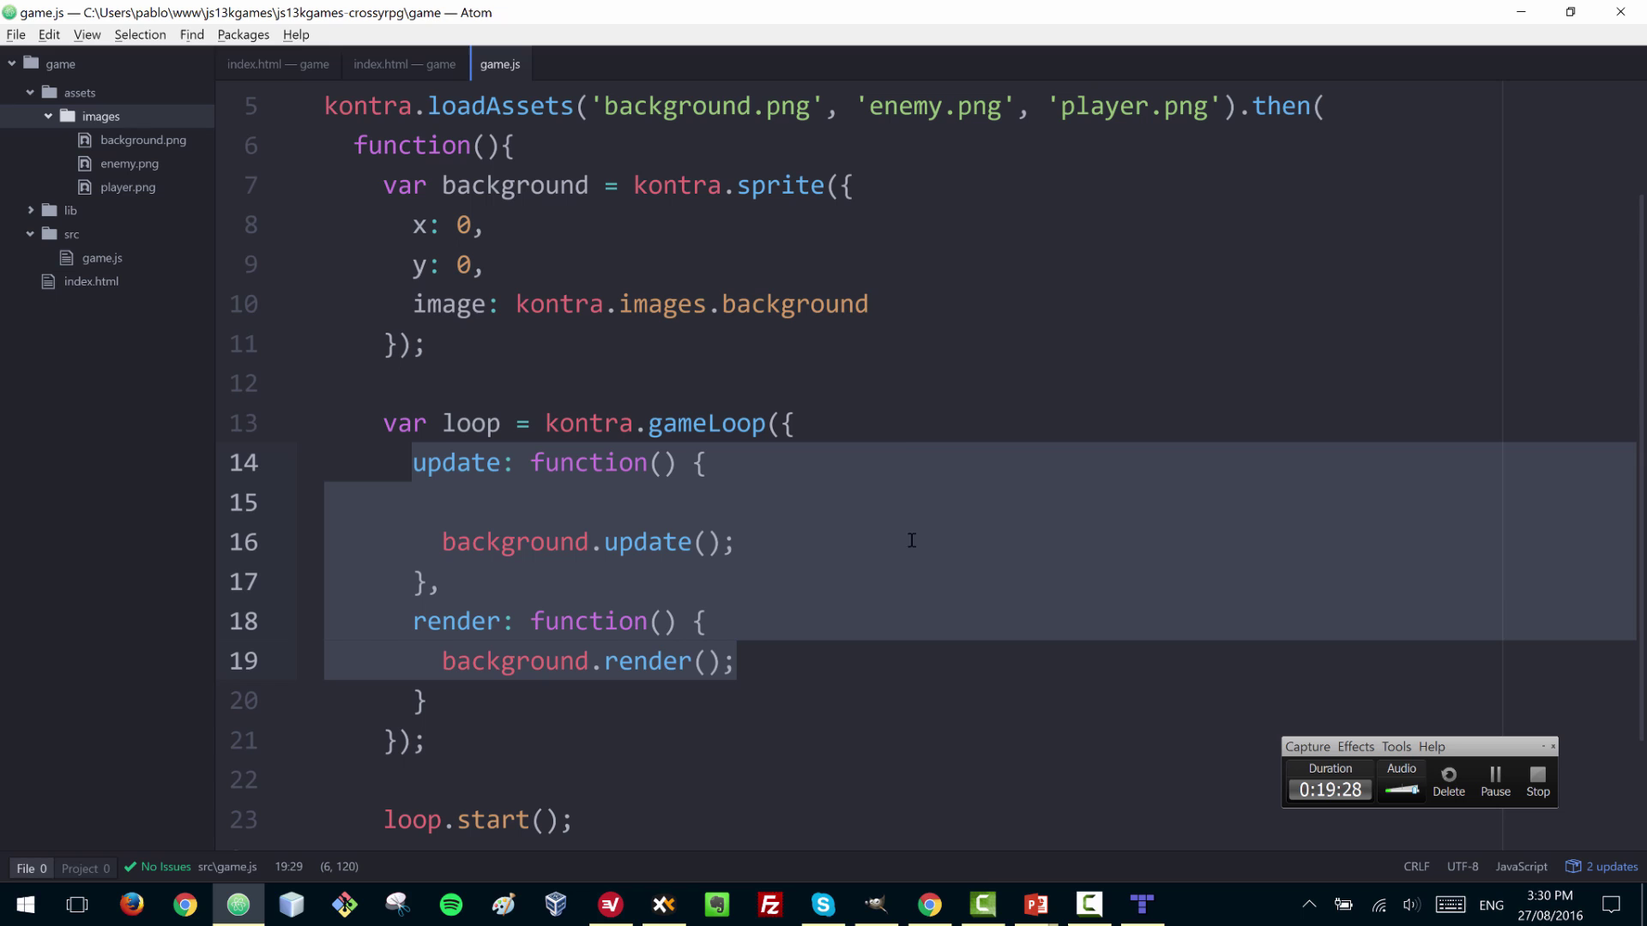
click(639, 350)
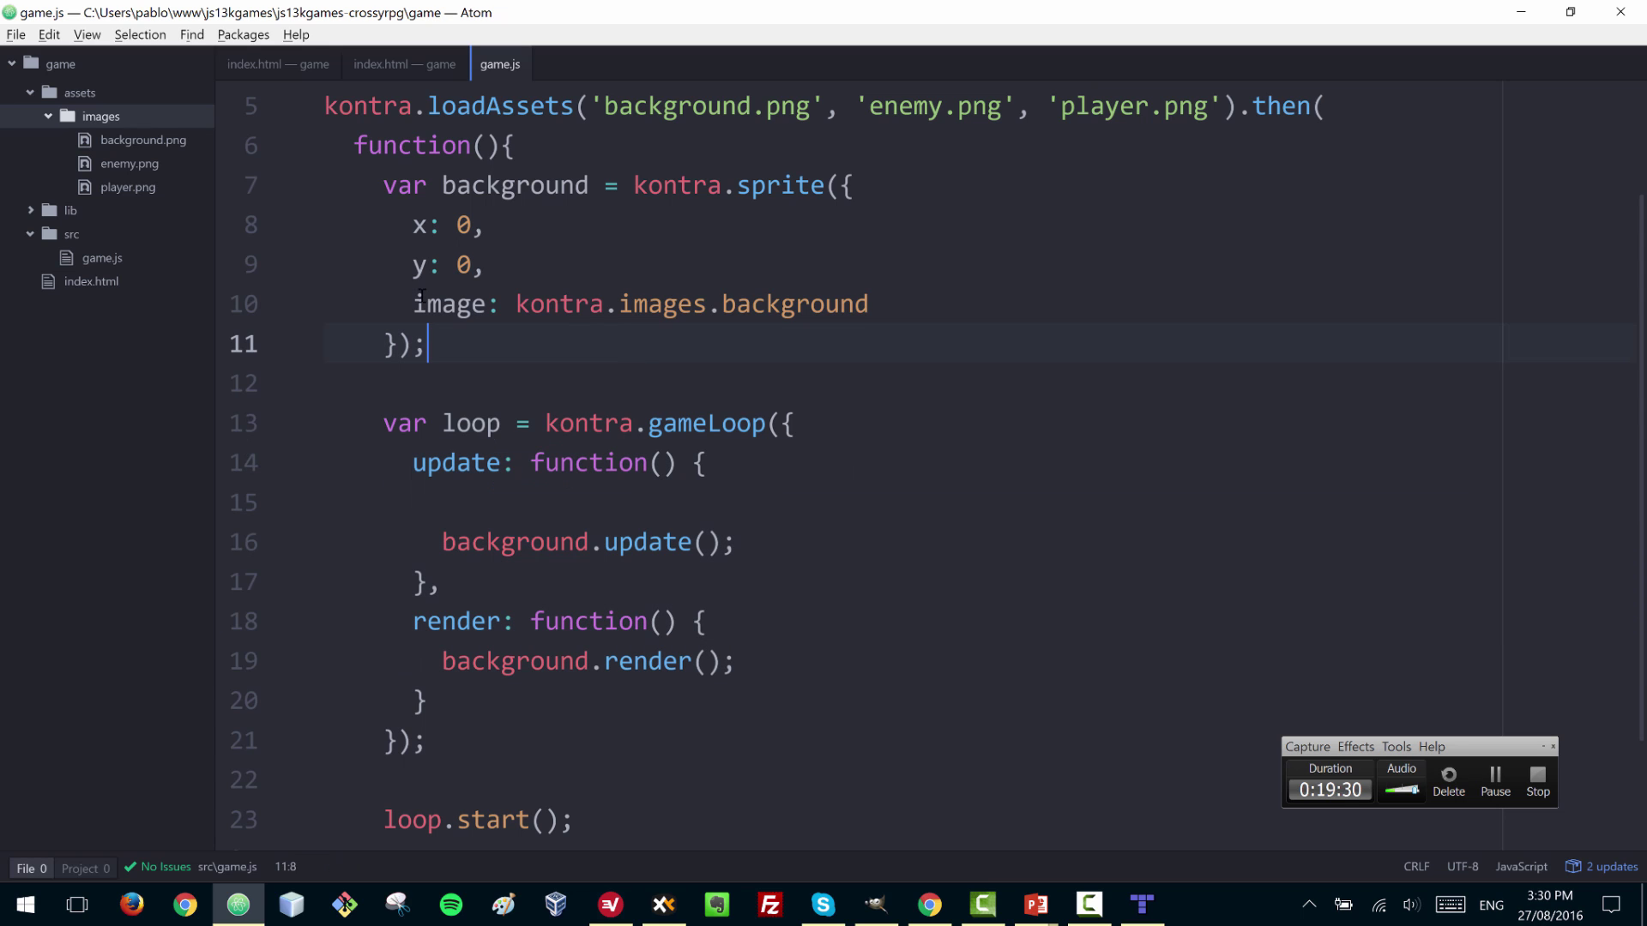